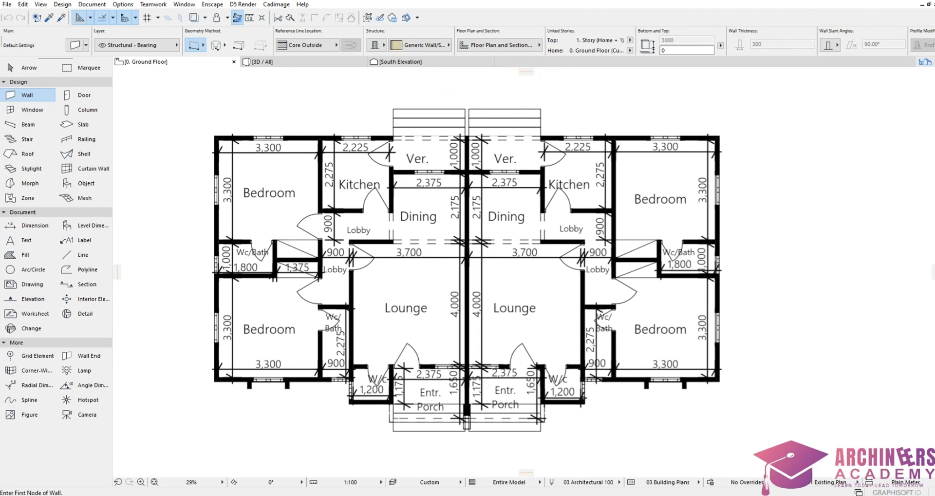
Check the project's story elevations and heights in Story Settings
{"action": "left_click", "coordinate": [450, 138]}
{"action": "key", "text": "ctrl+7"}
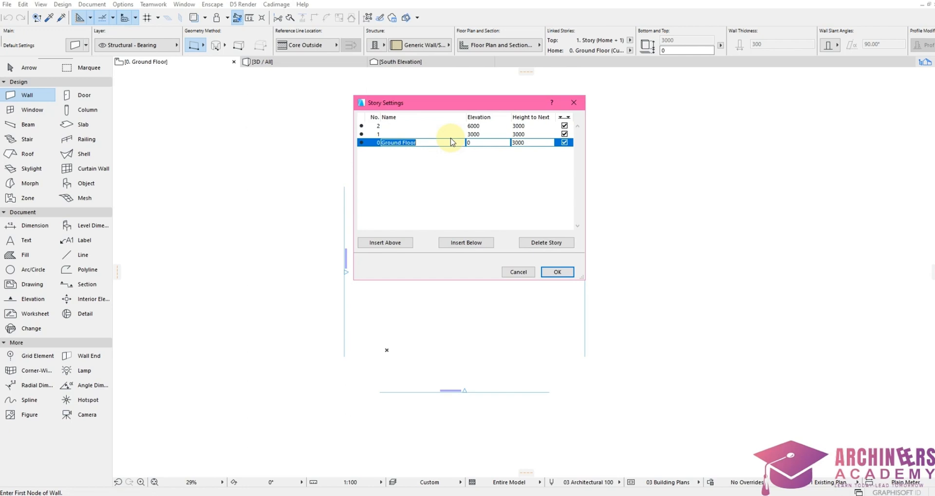
{"action": "left_click", "coordinate": [558, 272]}
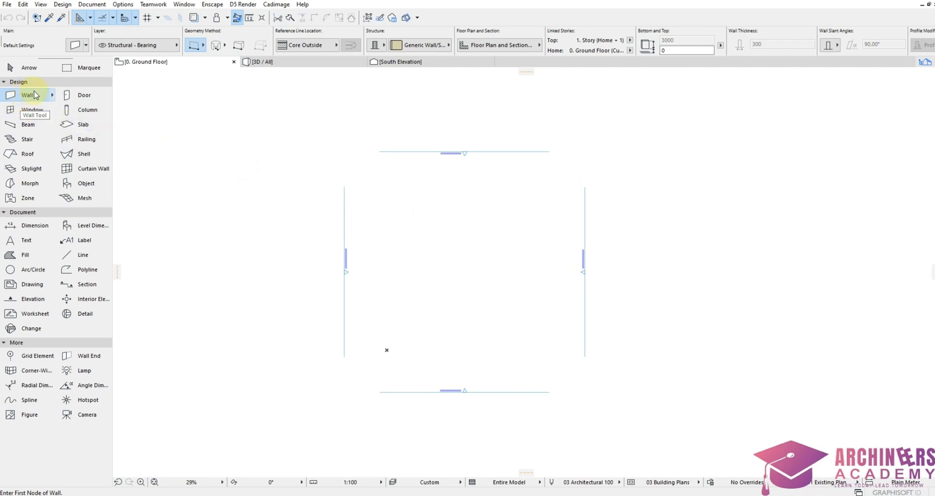
Set the default wall to a Basic structure with a thickness of 150 mm
{"action": "double_click", "coordinate": [29, 96]}
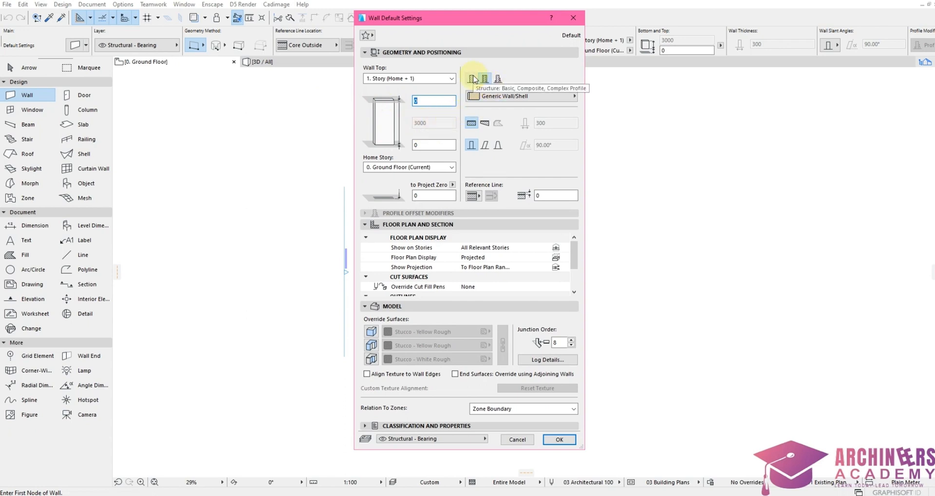
{"action": "left_click", "coordinate": [472, 78]}
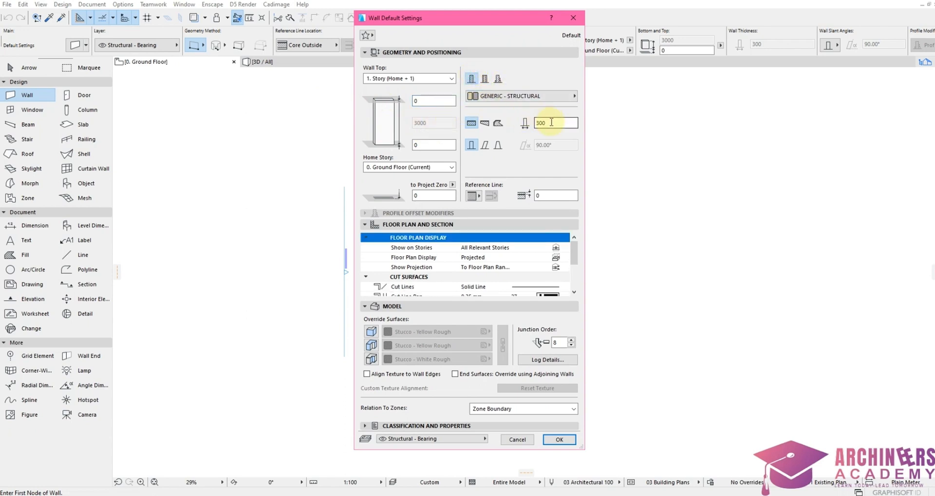
{"action": "double_click", "coordinate": [552, 122]}
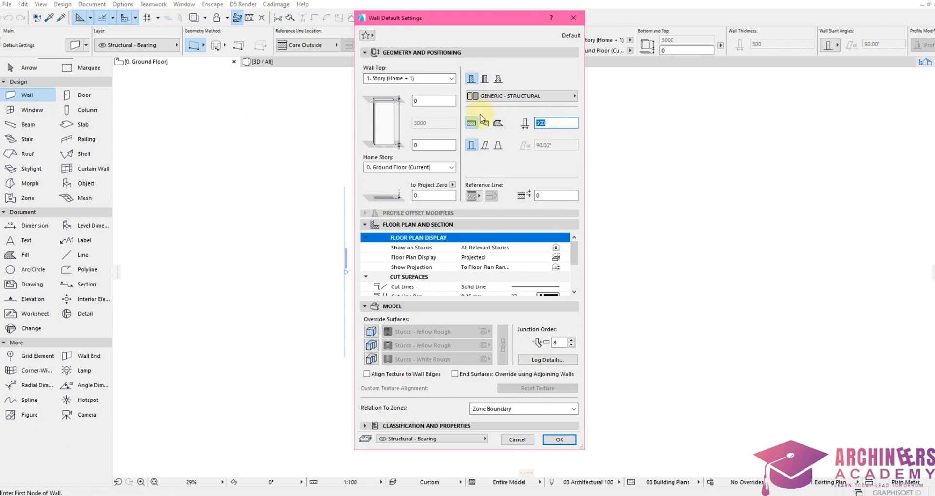
{"action": "type", "text": "150"}
Set the default wall's reference line to Center, check its floor plan and section settings, and accept the defaults
{"action": "left_click", "coordinate": [473, 196]}
{"action": "left_click", "coordinate": [515, 215]}
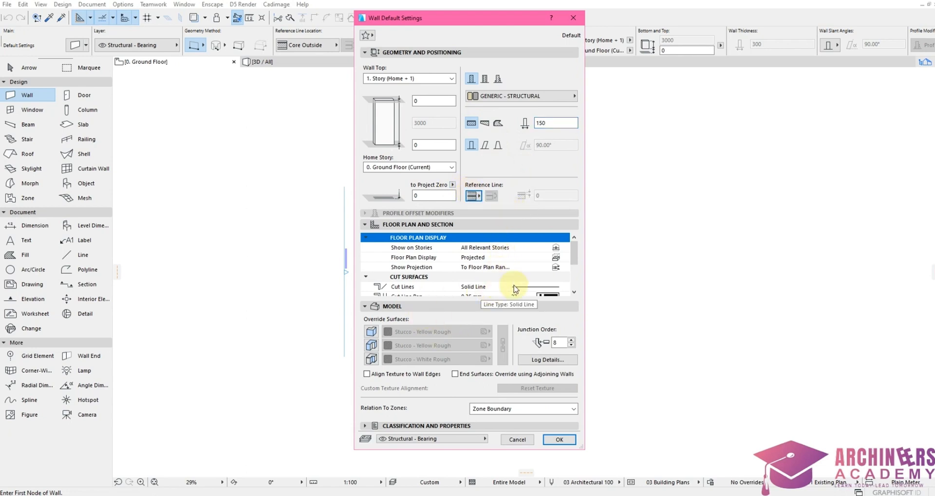
{"action": "scroll", "coordinate": [533, 289], "scroll_direction": "down", "scroll_amount": 3}
{"action": "scroll", "coordinate": [531, 260], "scroll_direction": "down", "scroll_amount": 3}
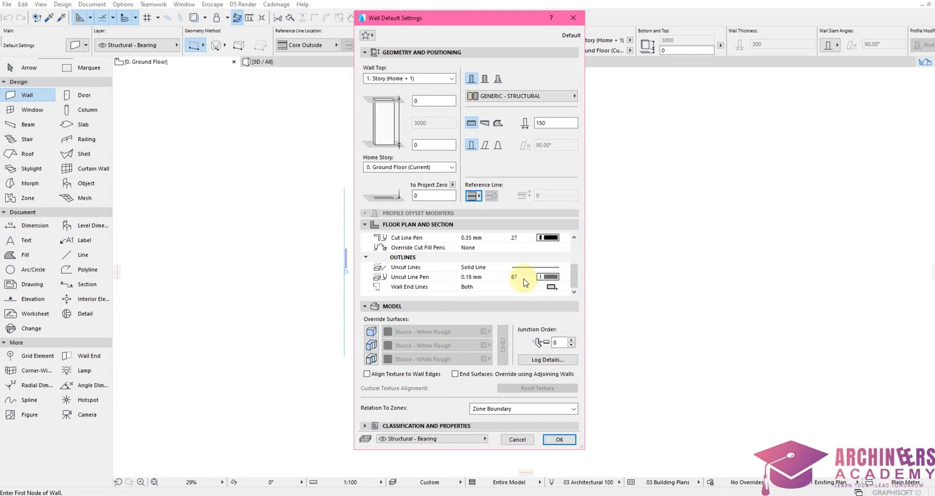
{"action": "scroll", "coordinate": [448, 256], "scroll_direction": "up", "scroll_amount": 3}
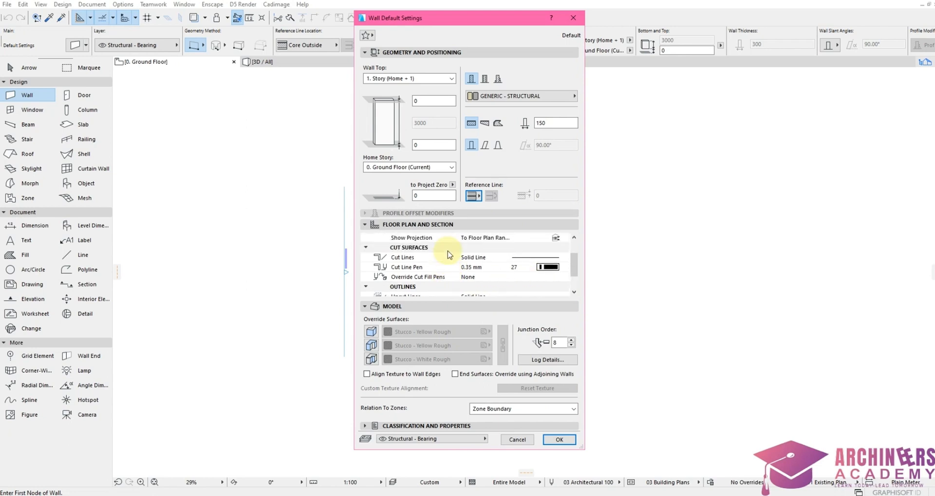
{"action": "scroll", "coordinate": [453, 257], "scroll_direction": "down", "scroll_amount": 3}
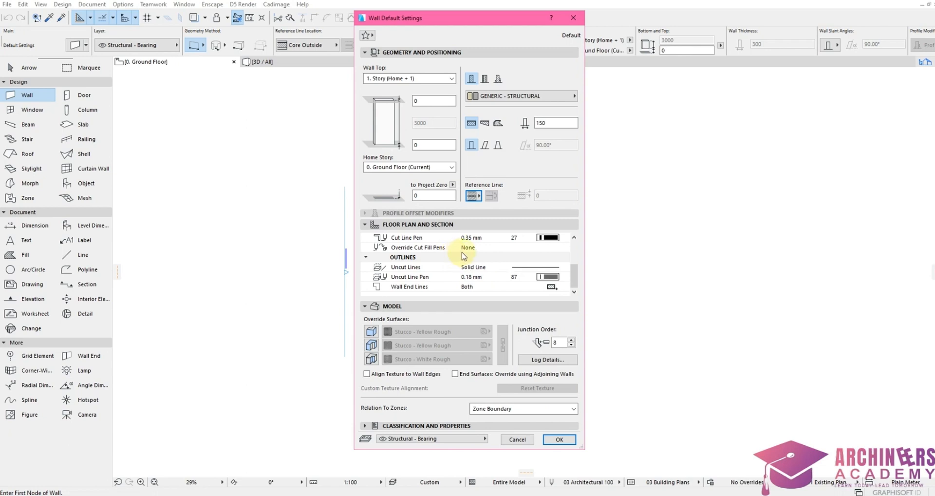
{"action": "scroll", "coordinate": [460, 257], "scroll_direction": "up", "scroll_amount": 5}
{"action": "scroll", "coordinate": [475, 259], "scroll_direction": "down", "scroll_amount": 1}
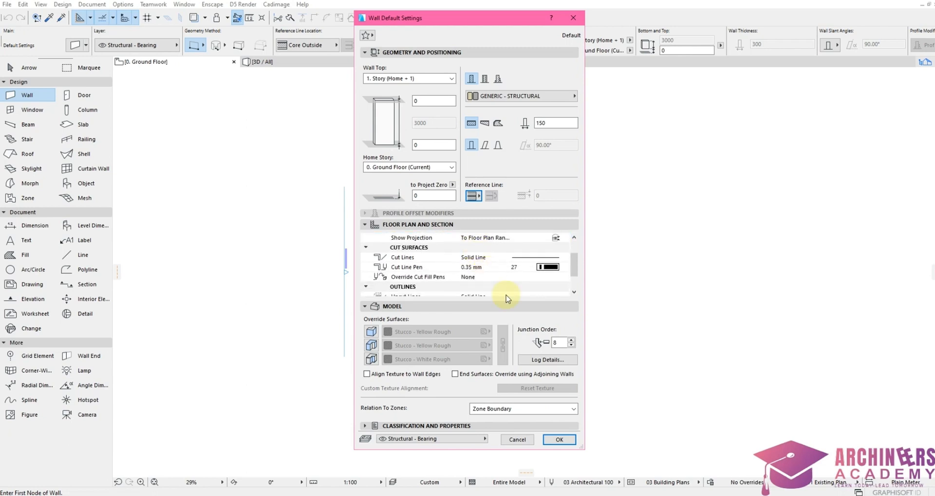
{"action": "left_click", "coordinate": [569, 440]}
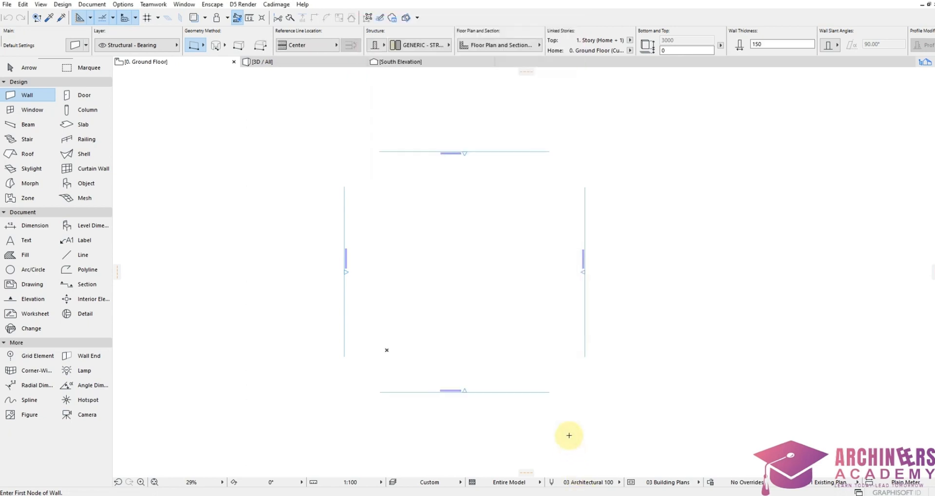
Set the project's linear dimensions to millimeter with 0 decimals and hidden zero decimals
{"action": "left_click", "coordinate": [129, 6]}
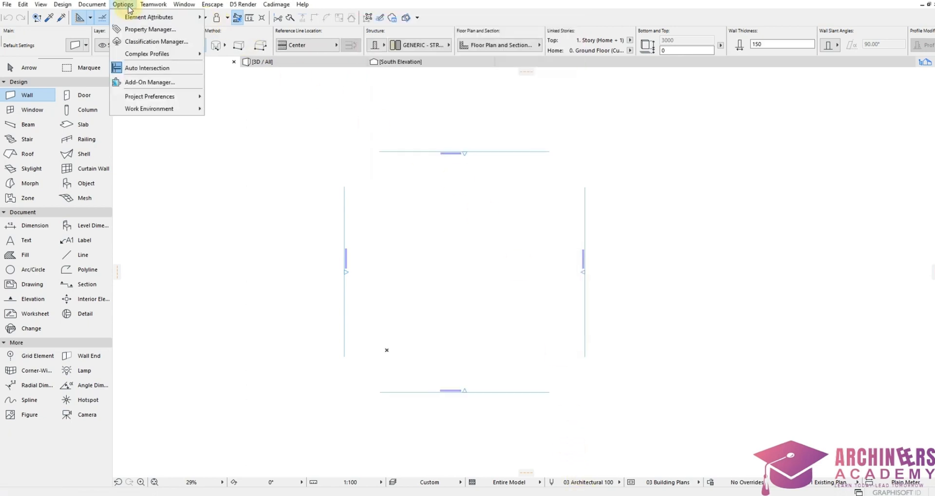
{"action": "mouse_move", "coordinate": [183, 97]}
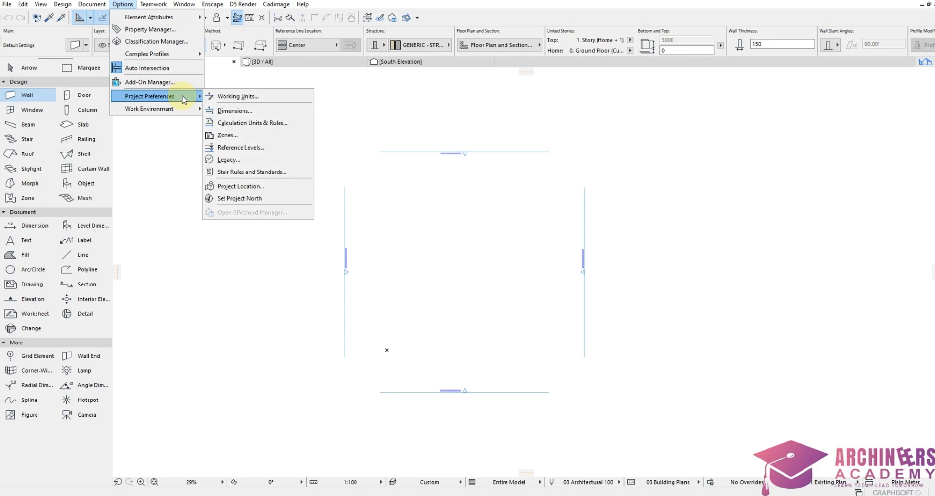
{"action": "left_click", "coordinate": [271, 111]}
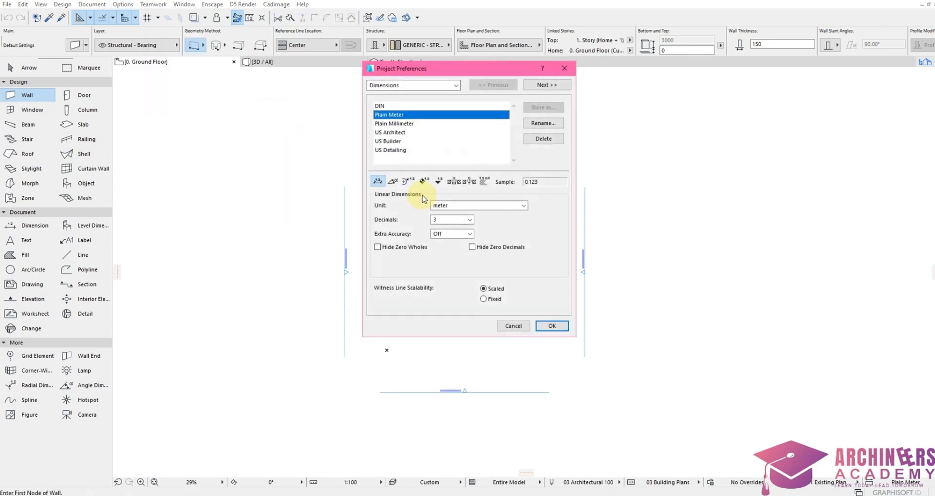
{"action": "left_click", "coordinate": [453, 205]}
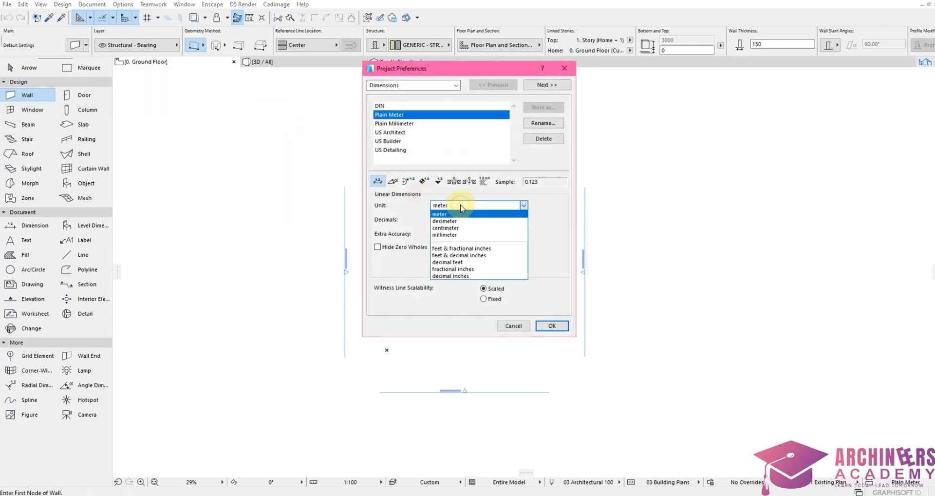
{"action": "left_click", "coordinate": [458, 235]}
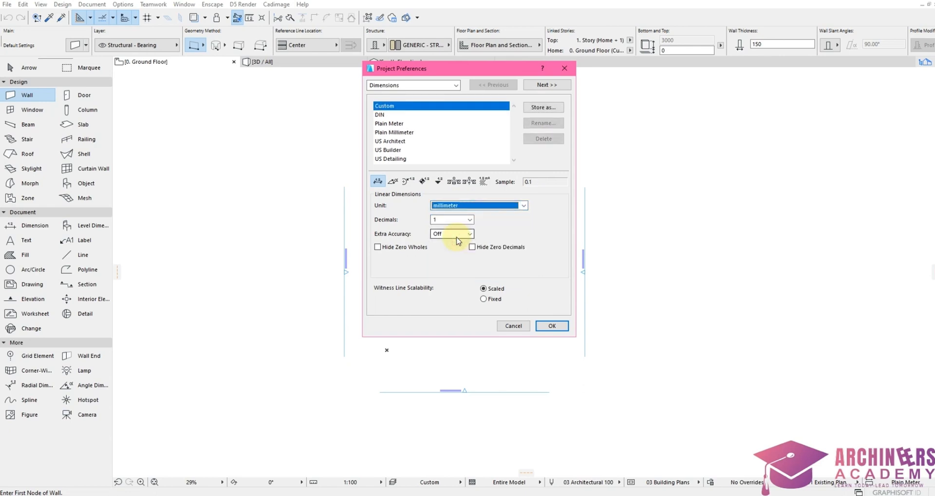
{"action": "left_click", "coordinate": [456, 220]}
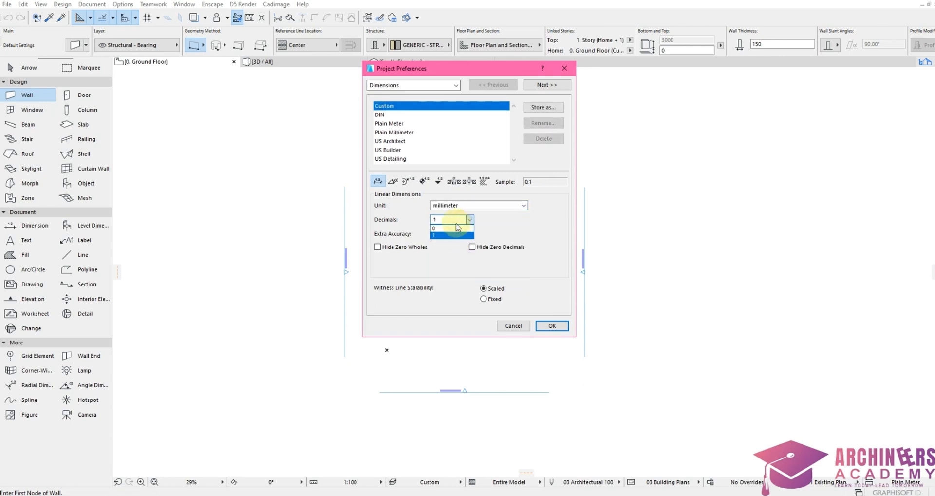
{"action": "left_click", "coordinate": [456, 227]}
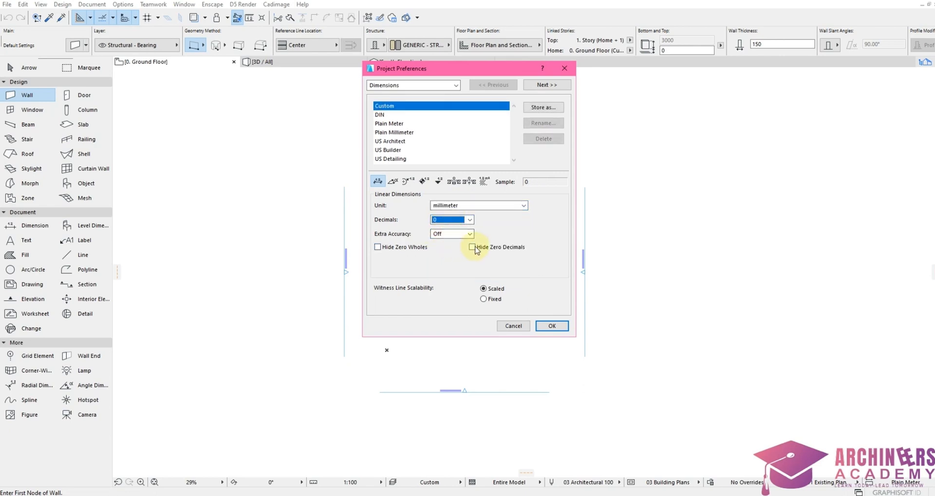
{"action": "left_click", "coordinate": [475, 247]}
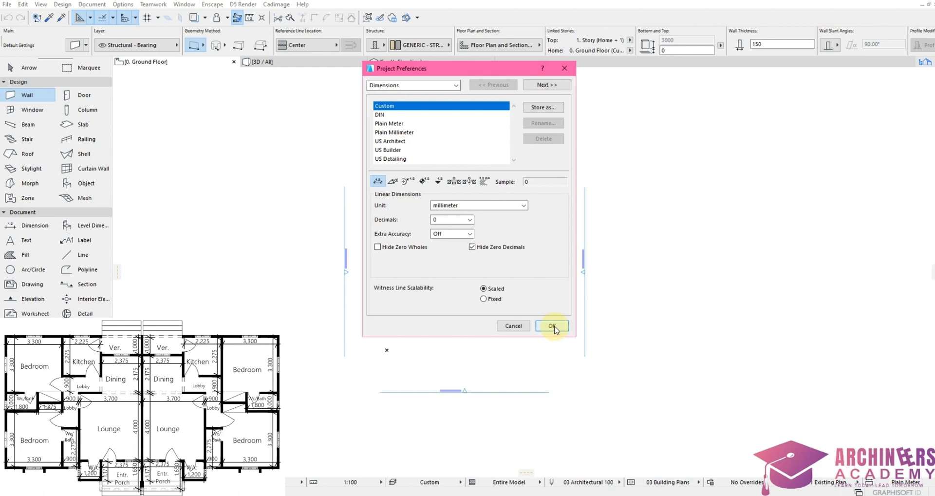
{"action": "left_click", "coordinate": [553, 326]}
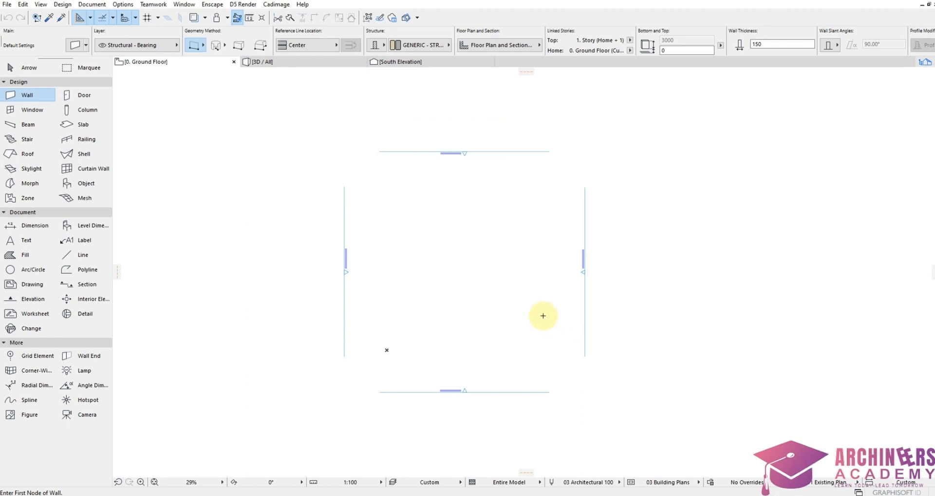
Examine the pens of the 03 Architectural 100 pen set for model views
{"action": "left_click", "coordinate": [123, 3]}
{"action": "mouse_move", "coordinate": [149, 17]}
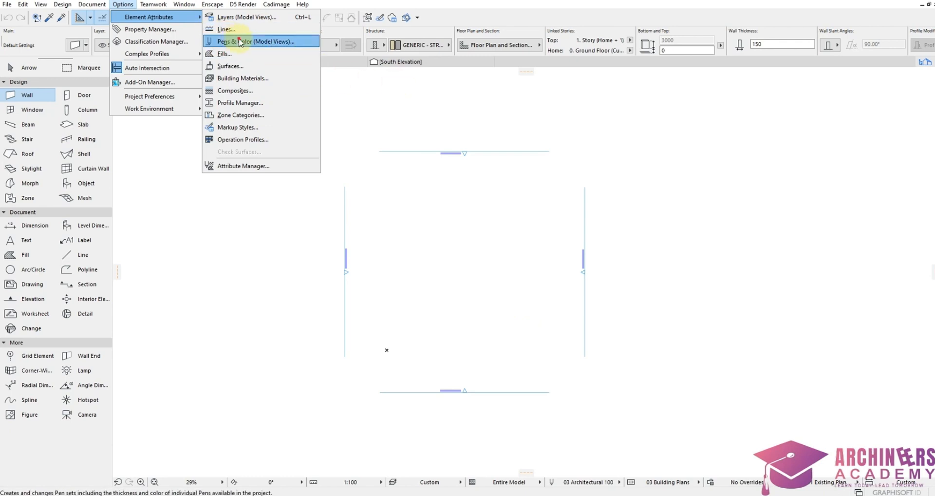
{"action": "left_click", "coordinate": [220, 41]}
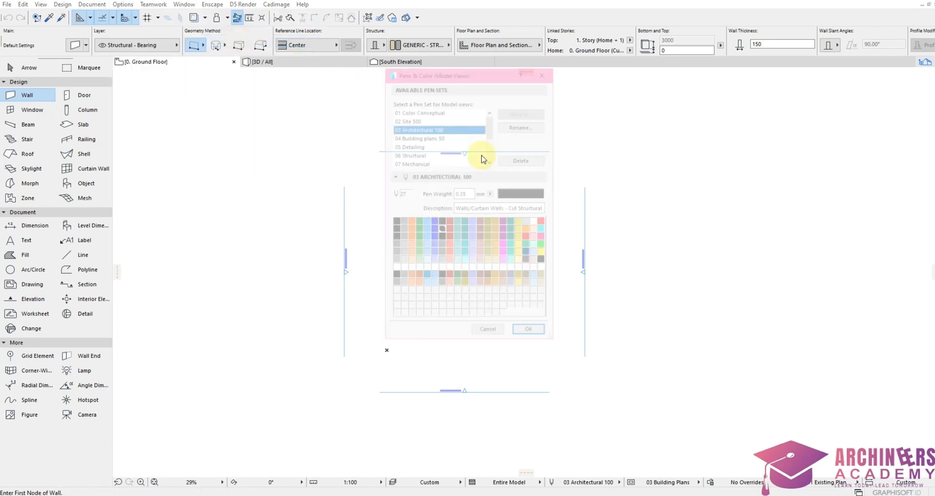
{"action": "left_click", "coordinate": [394, 292]}
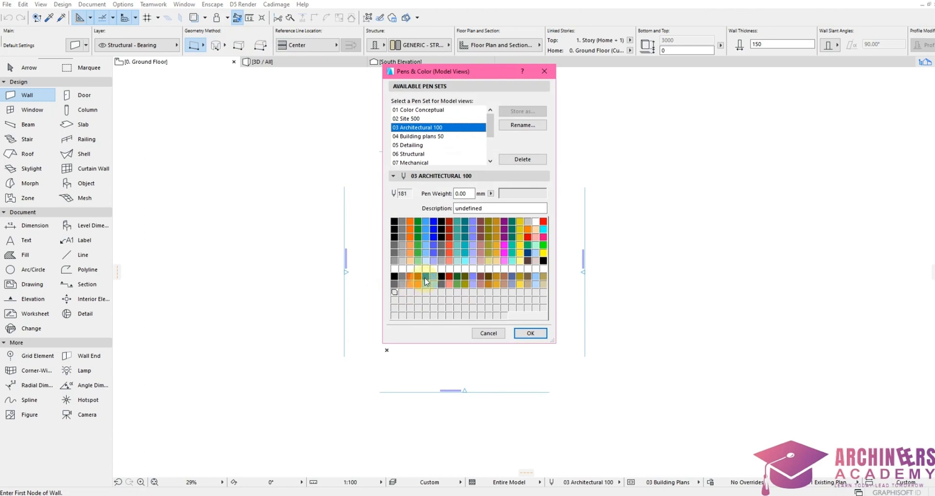
{"action": "left_click", "coordinate": [541, 333]}
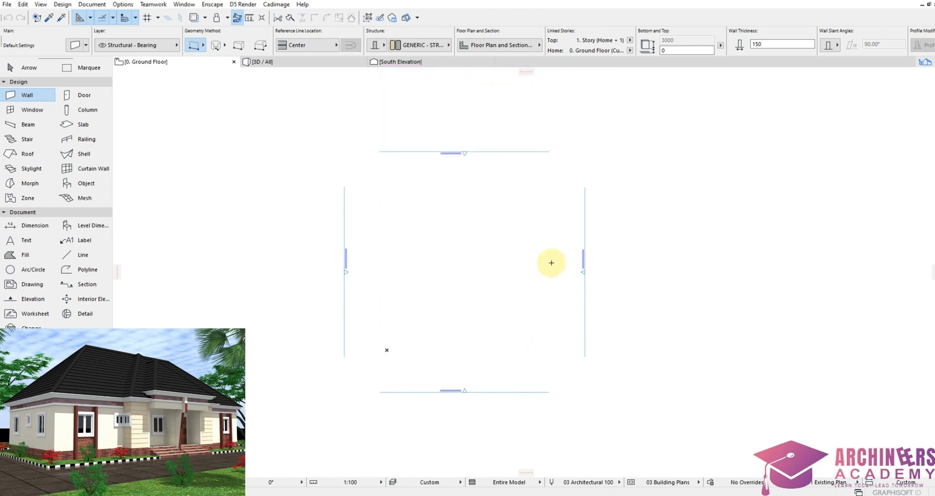
Draw a vertical wall along the west side of the plan and a long horizontal wall crossing it near its upper end
{"action": "left_click", "coordinate": [33, 95]}
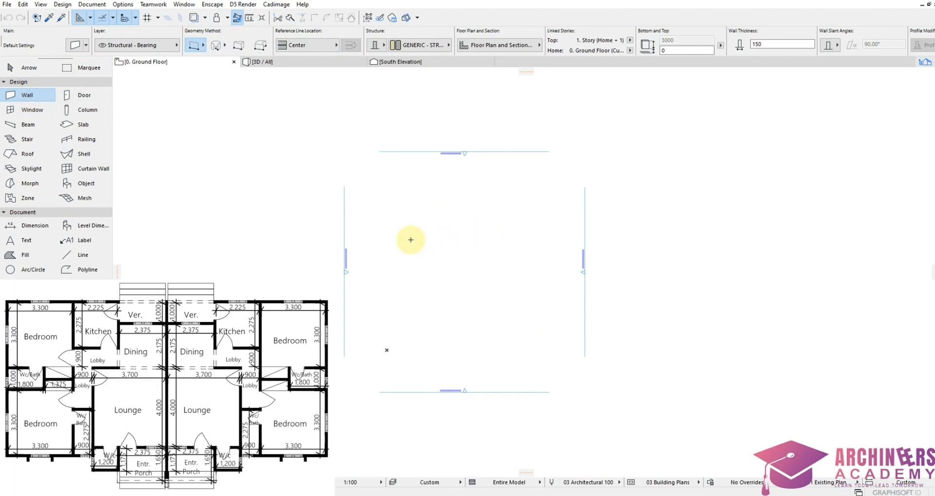
{"action": "left_click", "coordinate": [375, 199]}
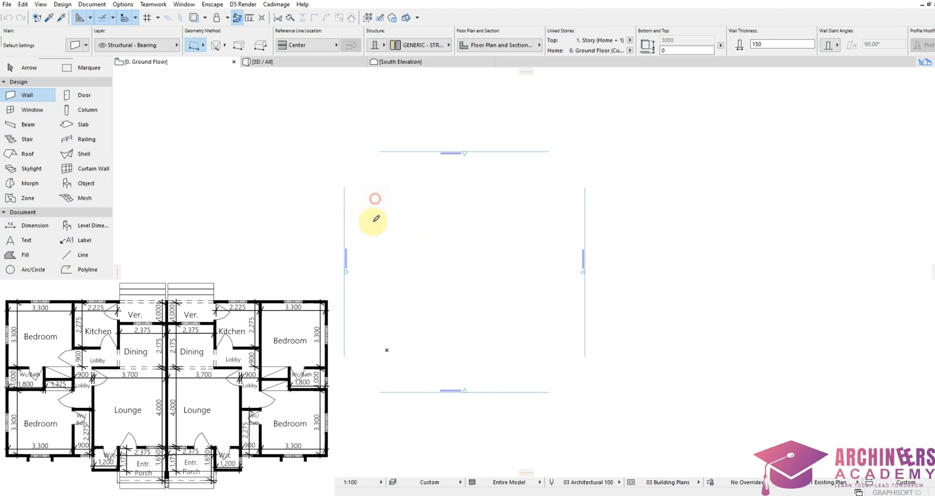
{"action": "left_click", "coordinate": [374, 348]}
{"action": "scroll", "coordinate": [375, 203], "scroll_direction": "up", "scroll_amount": 3}
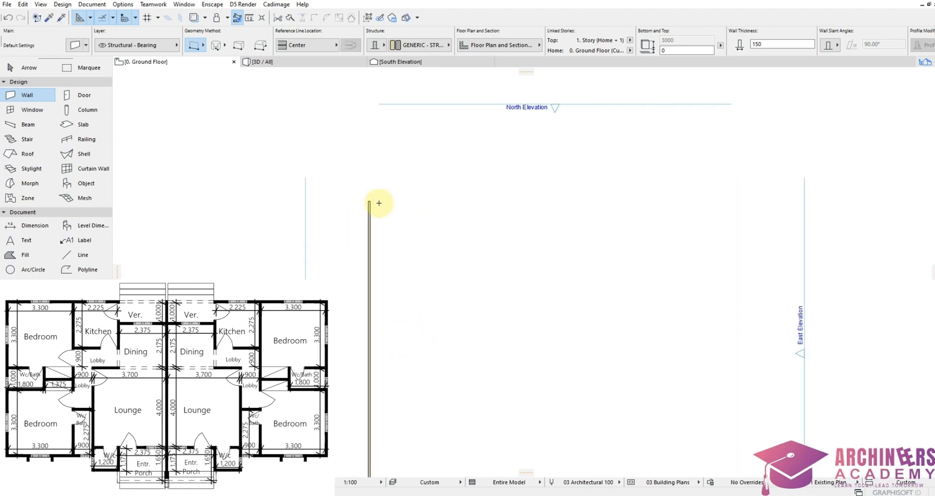
{"action": "left_click", "coordinate": [330, 212]}
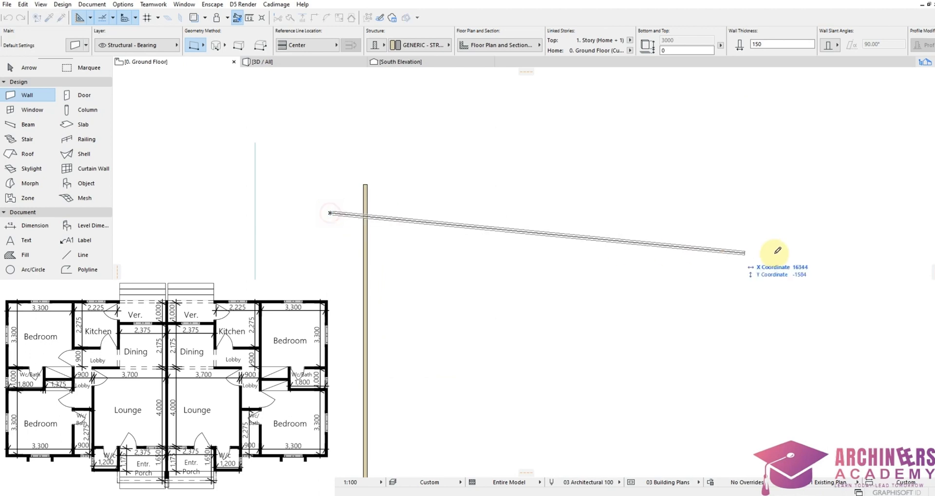
{"action": "left_click", "coordinate": [904, 213]}
Trim the two wall ends that overshoot the crossing to form a clean northwest corner
{"action": "left_click", "coordinate": [347, 213], "text": "ctrl"}
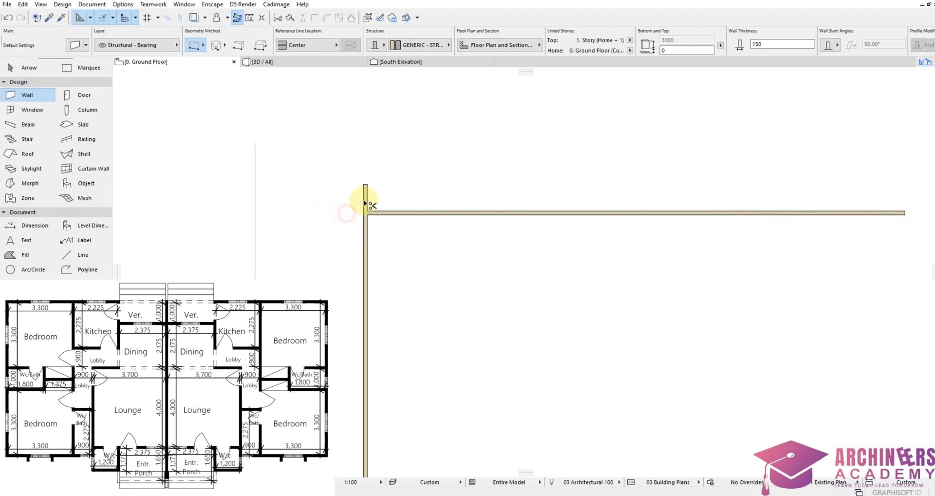
{"action": "left_click", "coordinate": [365, 197], "text": "ctrl"}
{"action": "scroll", "coordinate": [359, 235], "scroll_direction": "up", "scroll_amount": 2}
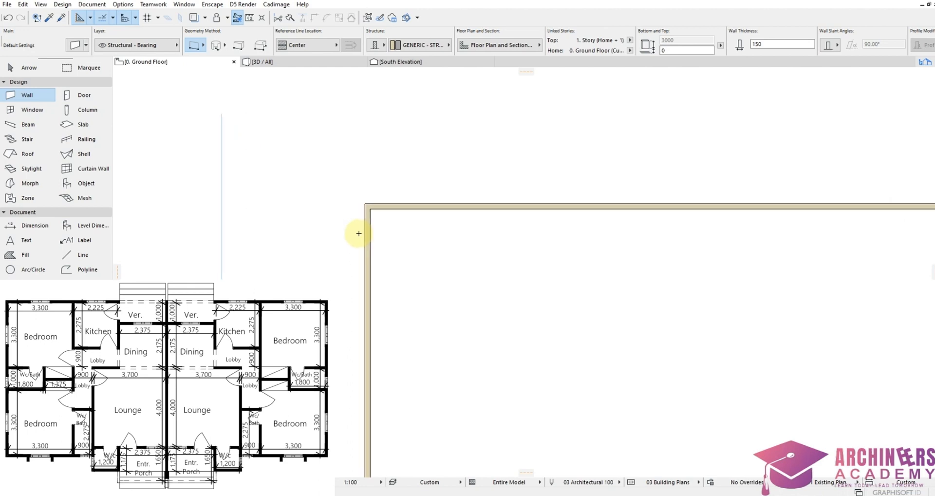
{"action": "scroll", "coordinate": [382, 207], "scroll_direction": "down", "scroll_amount": 3}
{"action": "scroll", "coordinate": [382, 206], "scroll_direction": "down", "scroll_amount": 3}
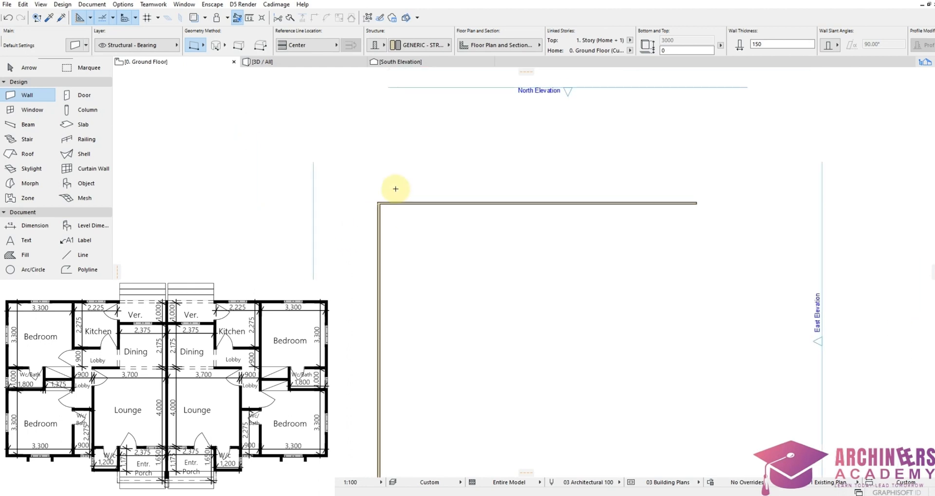
{"action": "scroll", "coordinate": [400, 136], "scroll_direction": "up", "scroll_amount": 5}
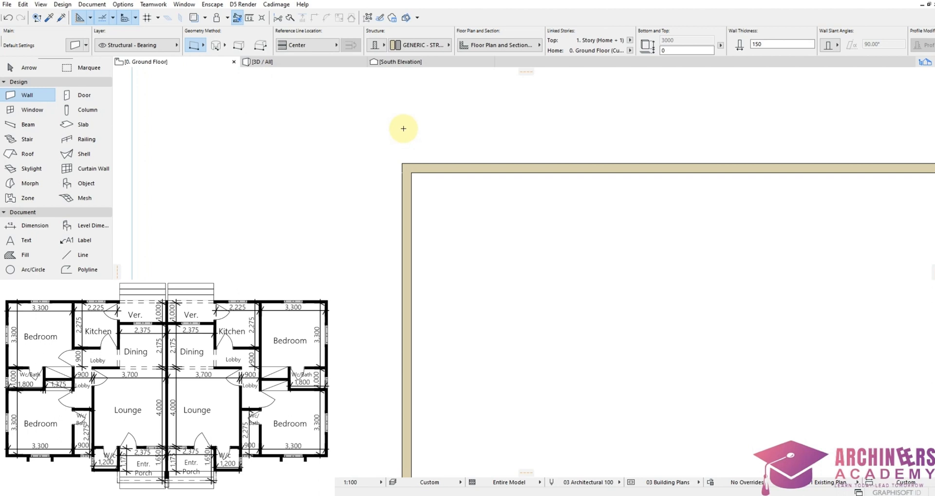
{"action": "scroll", "coordinate": [402, 134], "scroll_direction": "down", "scroll_amount": 4}
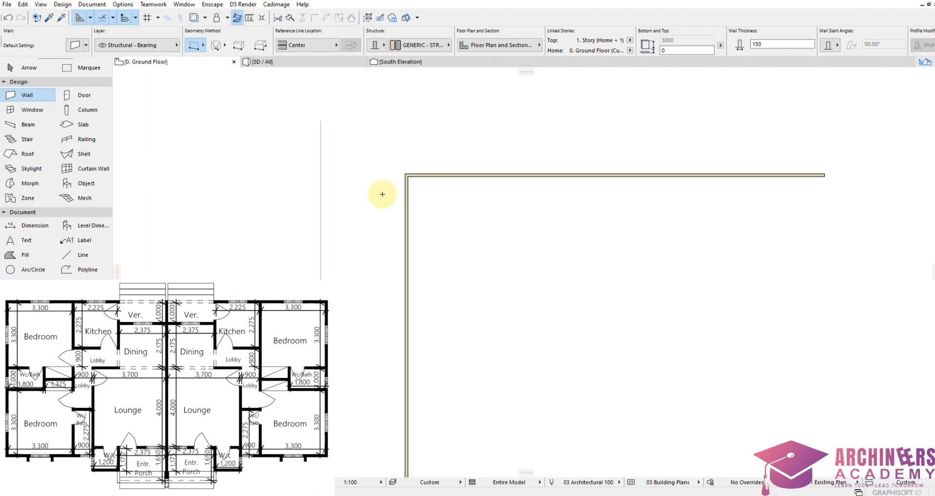
{"action": "scroll", "coordinate": [361, 272], "scroll_direction": "up", "scroll_amount": 3}
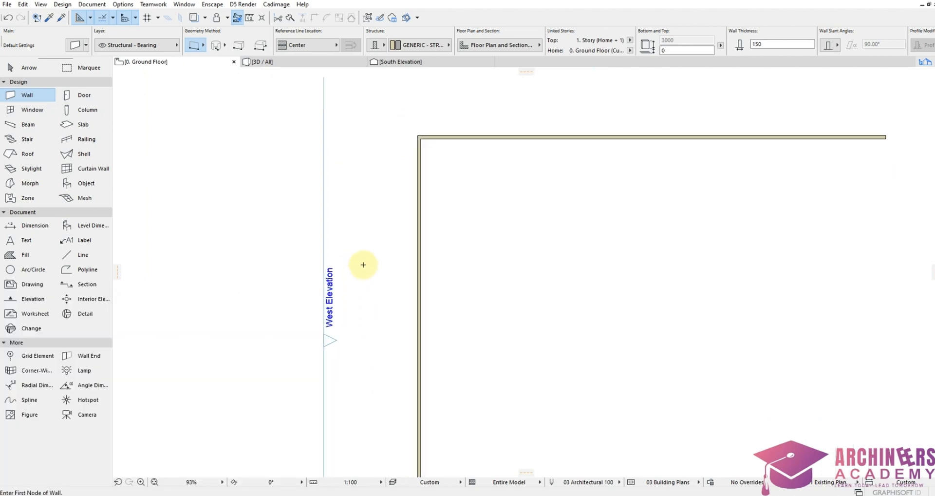
{"action": "scroll", "coordinate": [441, 116], "scroll_direction": "up", "scroll_amount": 4}
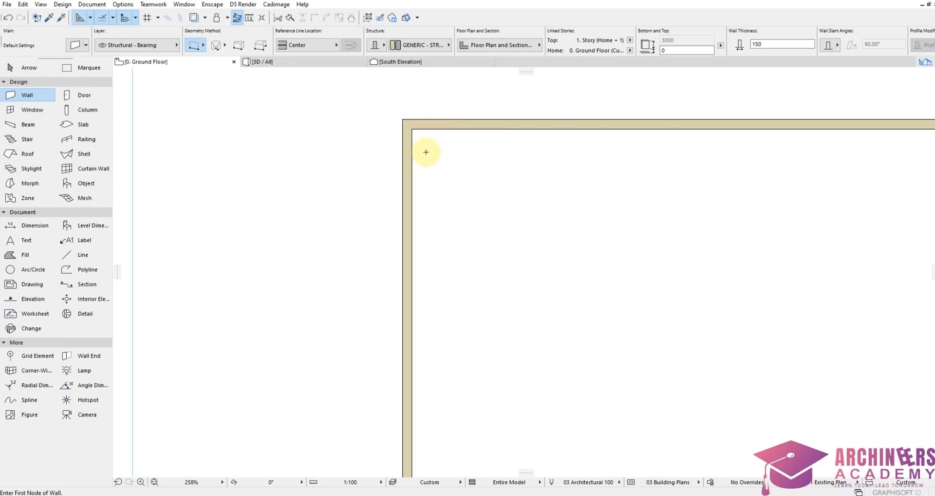
{"action": "scroll", "coordinate": [428, 144], "scroll_direction": "down", "scroll_amount": 7}
{"action": "scroll", "coordinate": [434, 124], "scroll_direction": "up", "scroll_amount": 3}
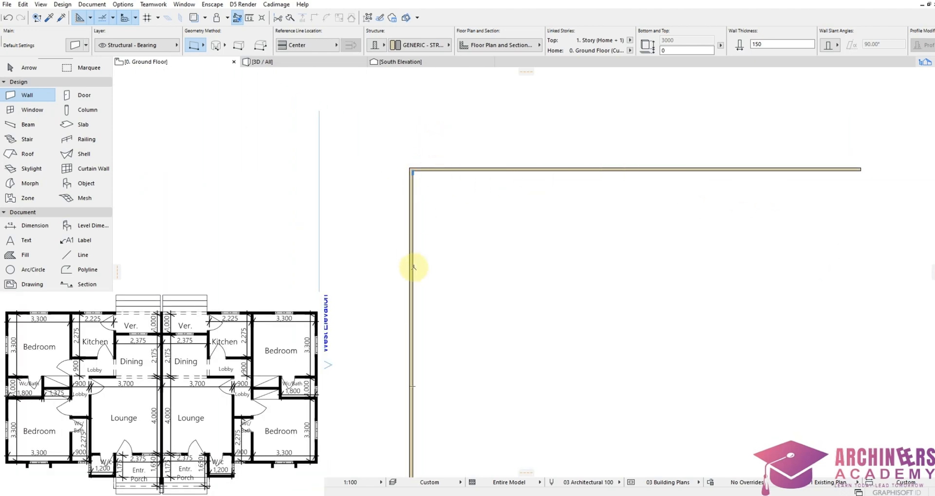
{"action": "scroll", "coordinate": [481, 188], "scroll_direction": "up", "scroll_amount": 3}
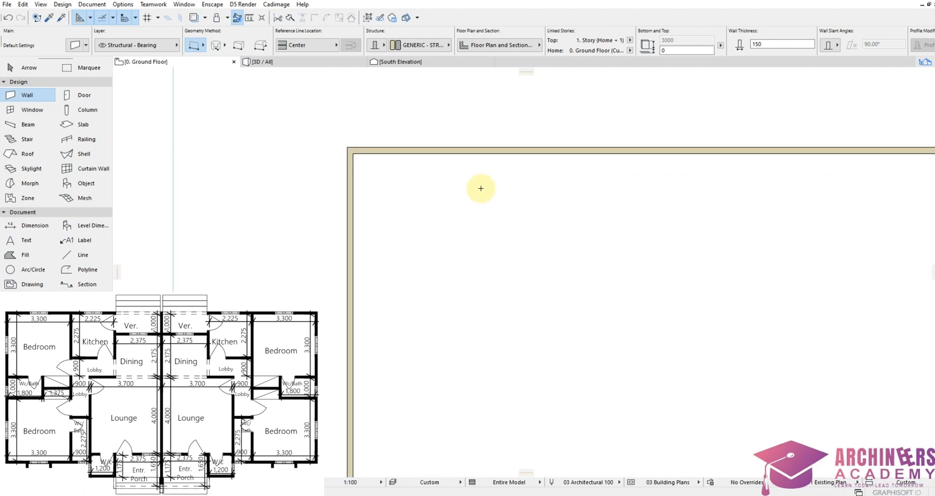
{"action": "scroll", "coordinate": [489, 160], "scroll_direction": "down", "scroll_amount": 2}
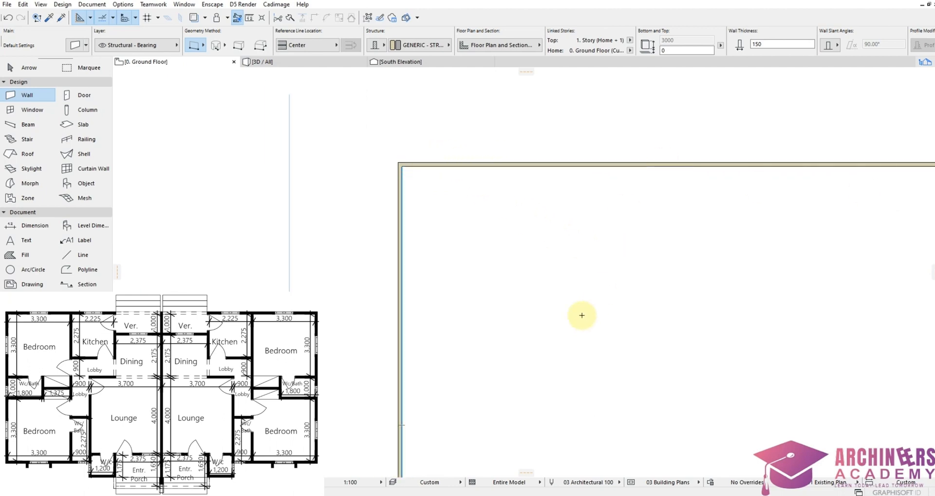
{"action": "scroll", "coordinate": [422, 156], "scroll_direction": "up", "scroll_amount": 2}
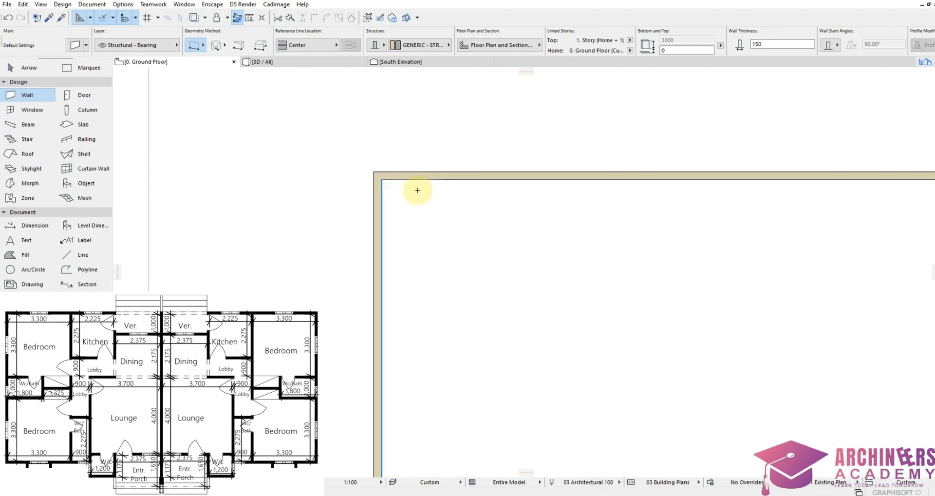
{"action": "left_click", "coordinate": [699, 168]}
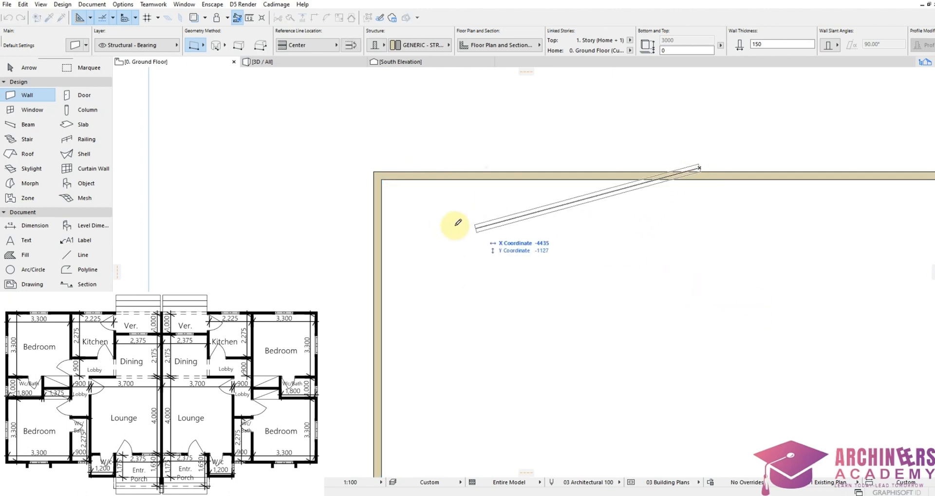
{"action": "key", "text": "Escape"}
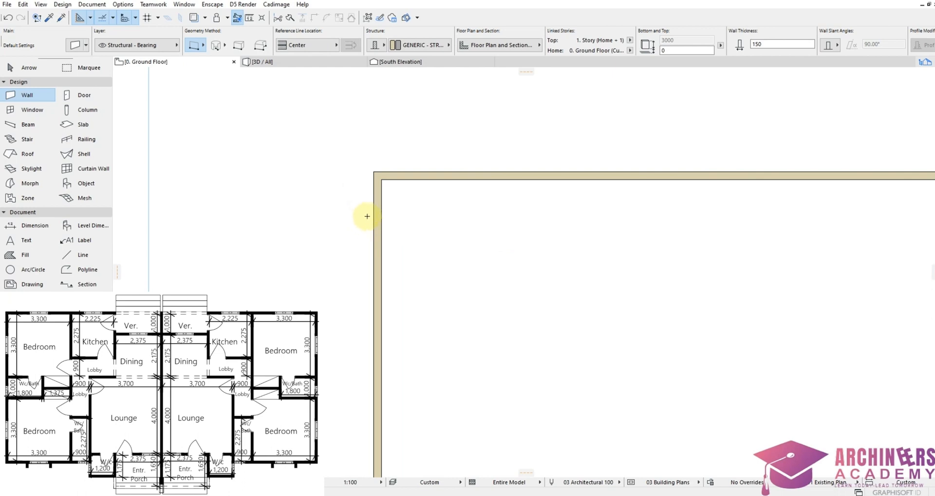
{"action": "scroll", "coordinate": [387, 212], "scroll_direction": "down", "scroll_amount": 2}
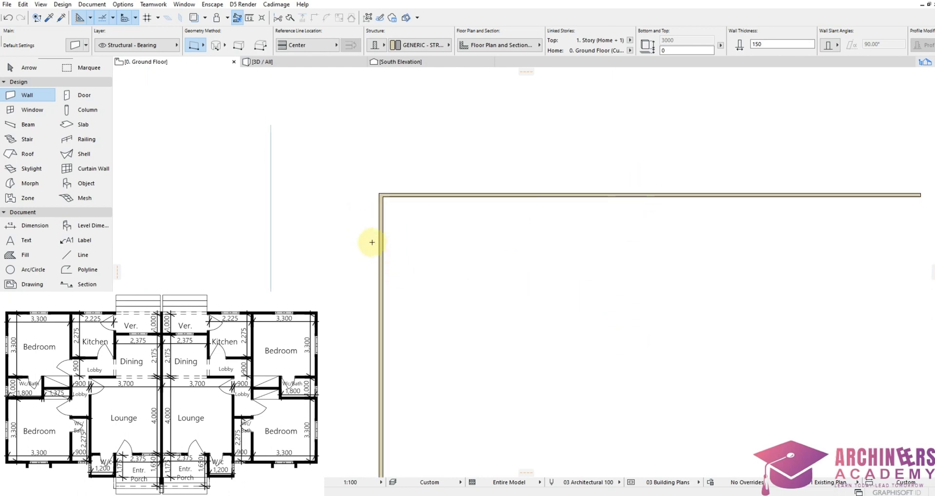
{"action": "scroll", "coordinate": [385, 229], "scroll_direction": "up", "scroll_amount": 2}
{"action": "scroll", "coordinate": [455, 161], "scroll_direction": "down", "scroll_amount": 2}
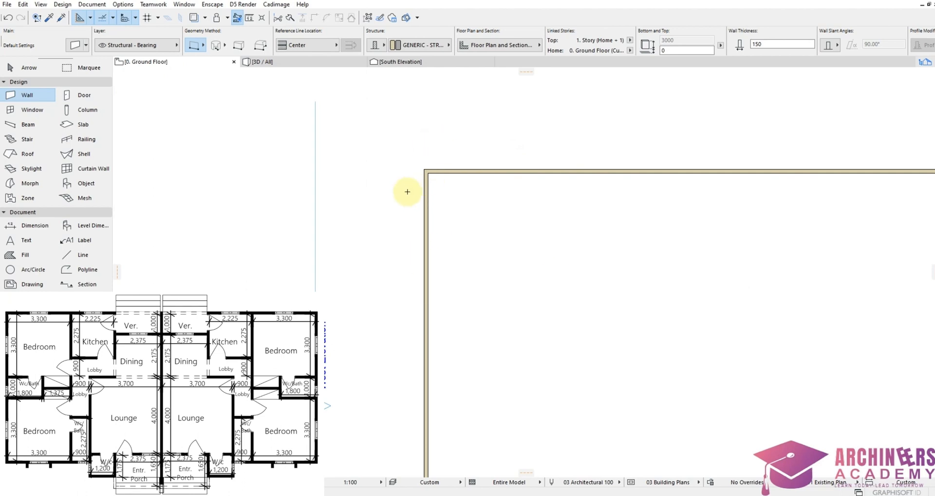
{"action": "scroll", "coordinate": [408, 193], "scroll_direction": "up", "scroll_amount": 2}
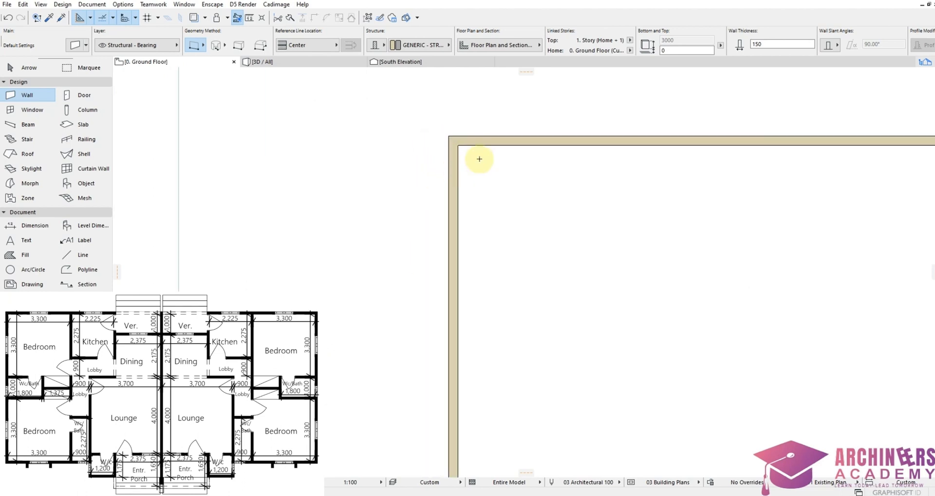
Copy the west wall 3300 mm to the east to start the bedroom's east wall
{"action": "scroll", "coordinate": [501, 156], "scroll_direction": "down", "scroll_amount": 1}
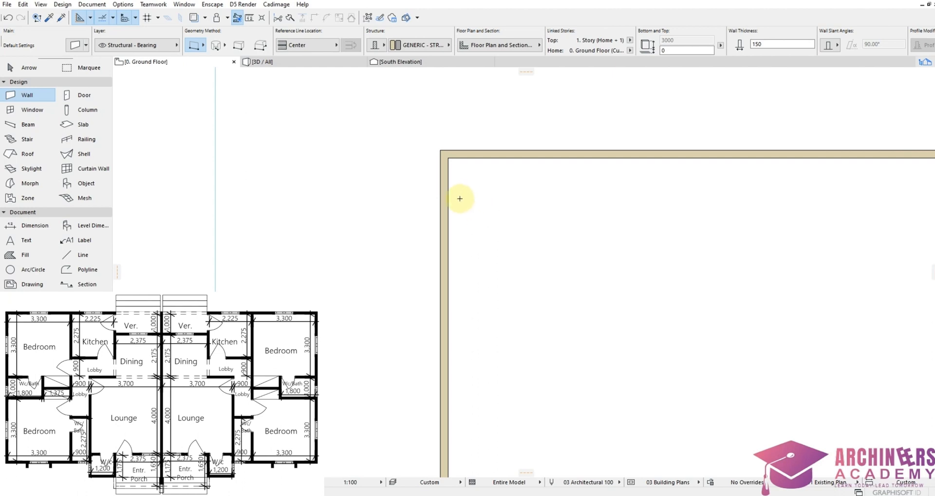
{"action": "left_click", "coordinate": [437, 207], "text": "shift"}
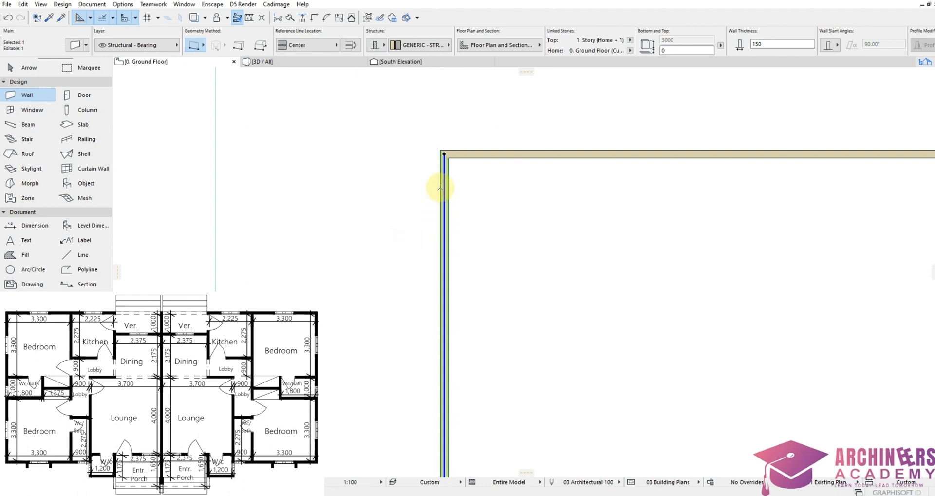
{"action": "left_click", "coordinate": [442, 170]}
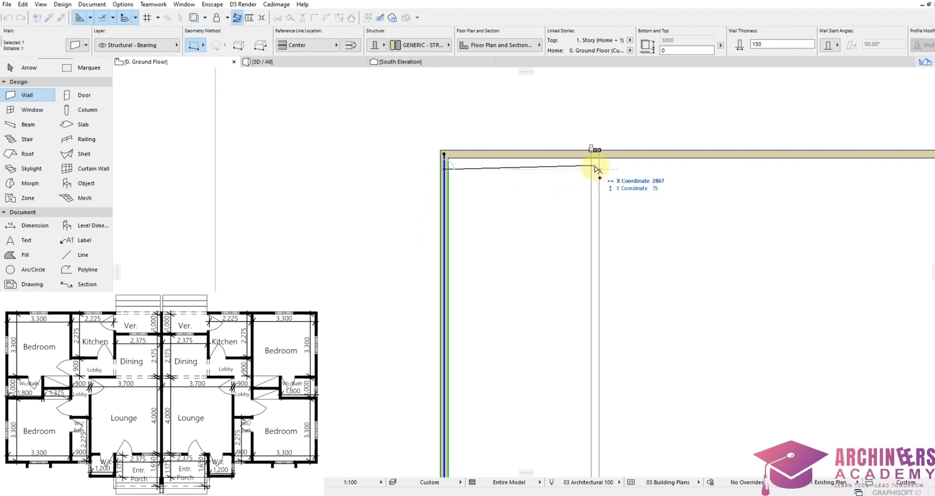
{"action": "type", "text": "33"}
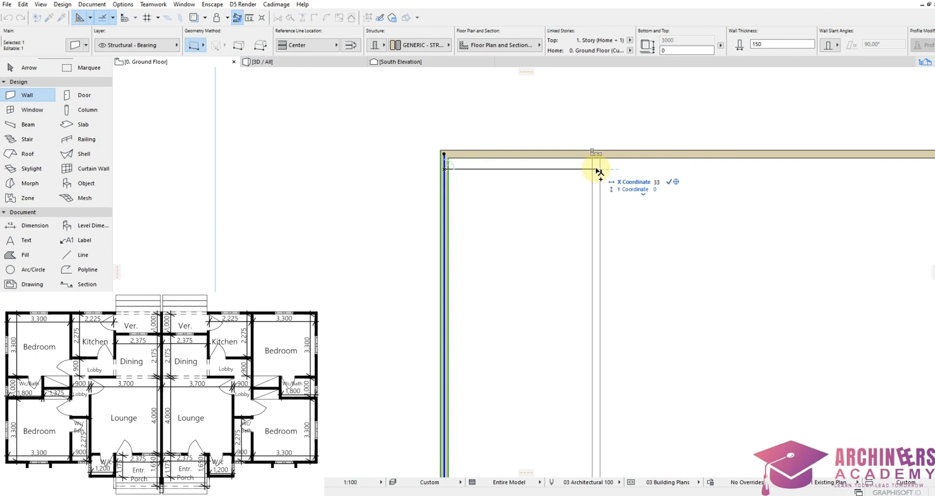
{"action": "type", "text": "00"}
{"action": "key", "text": "Return"}
Move the copied wall east by its own 150 mm thickness, from its west face to its east face
{"action": "scroll", "coordinate": [616, 168], "scroll_direction": "up", "scroll_amount": 3}
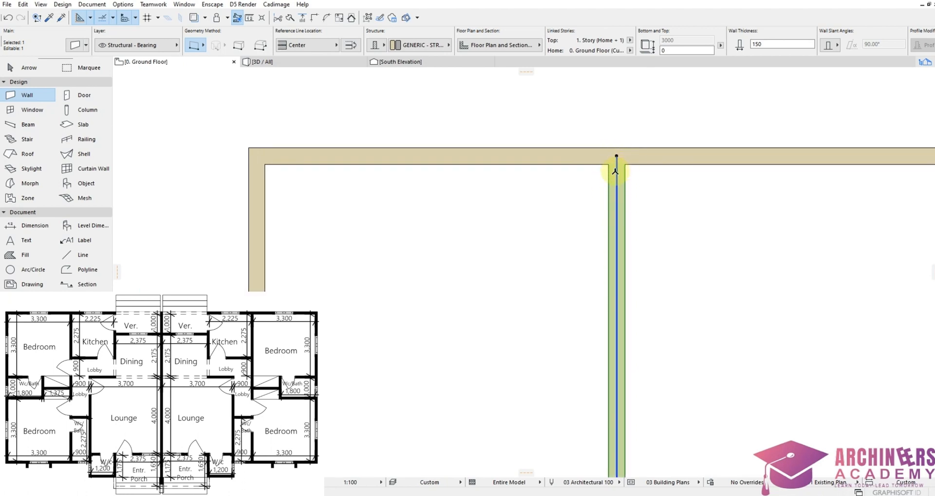
{"action": "left_click", "coordinate": [616, 171]}
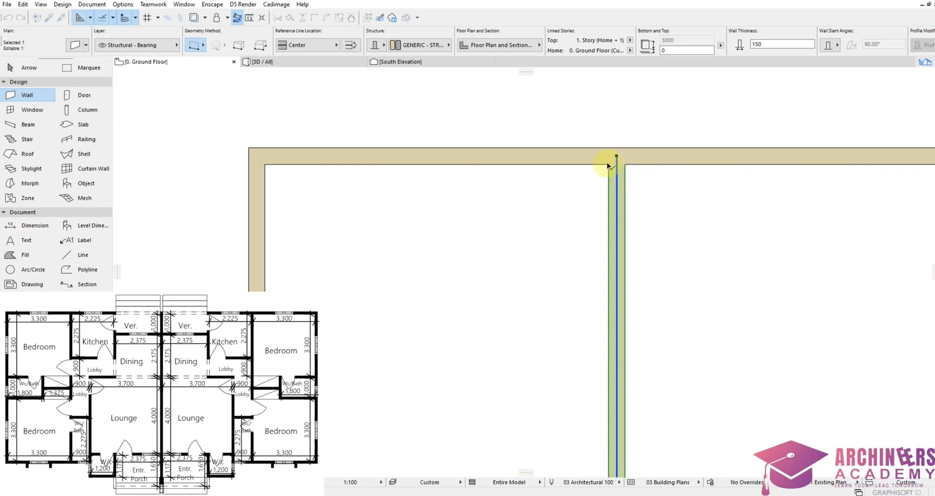
{"action": "left_click", "coordinate": [609, 165]}
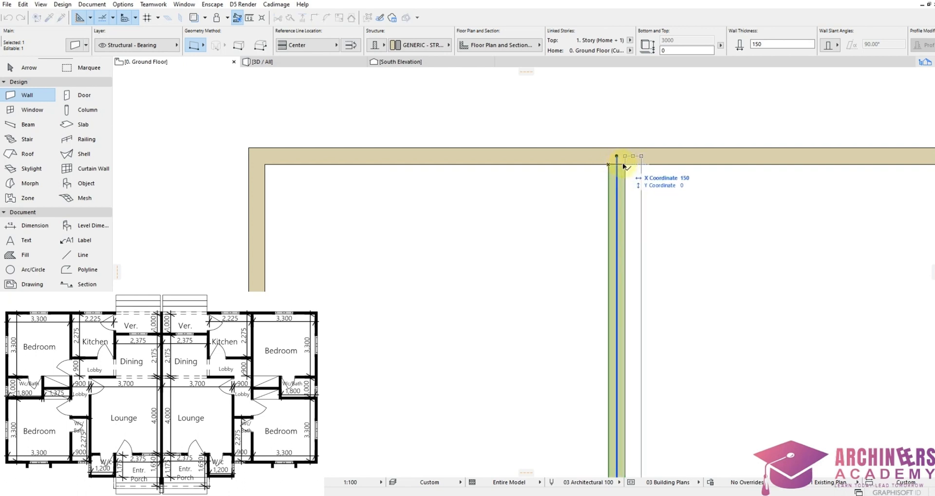
{"action": "left_click", "coordinate": [623, 165]}
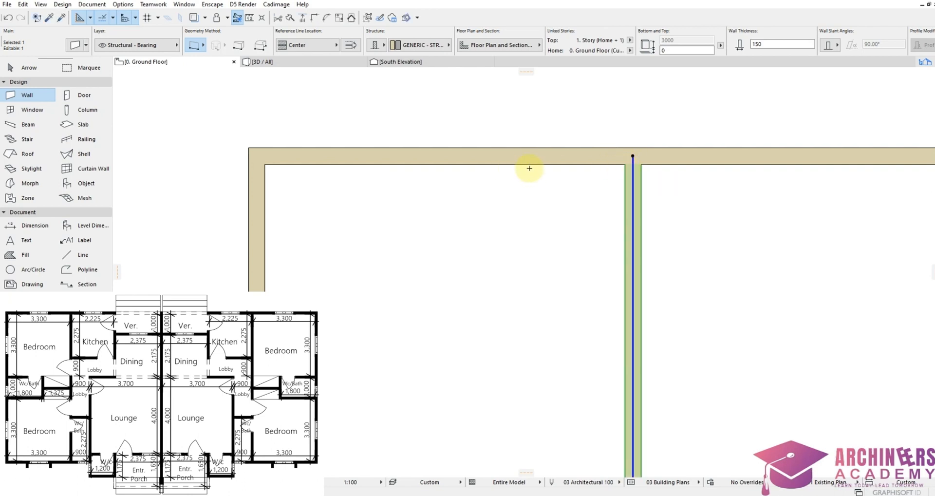
Measure the clear width between the inner face of the west wall and the copied bedroom wall
{"action": "left_click", "coordinate": [249, 18]}
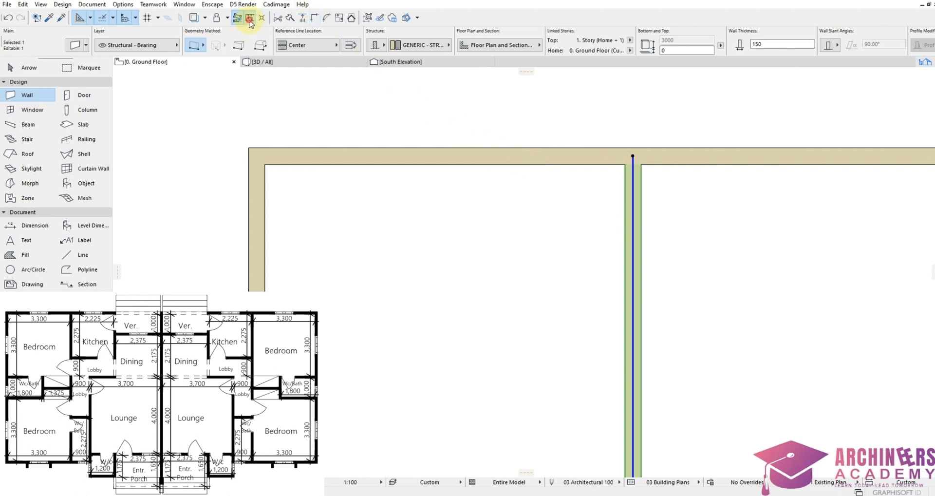
{"action": "left_click", "coordinate": [264, 164]}
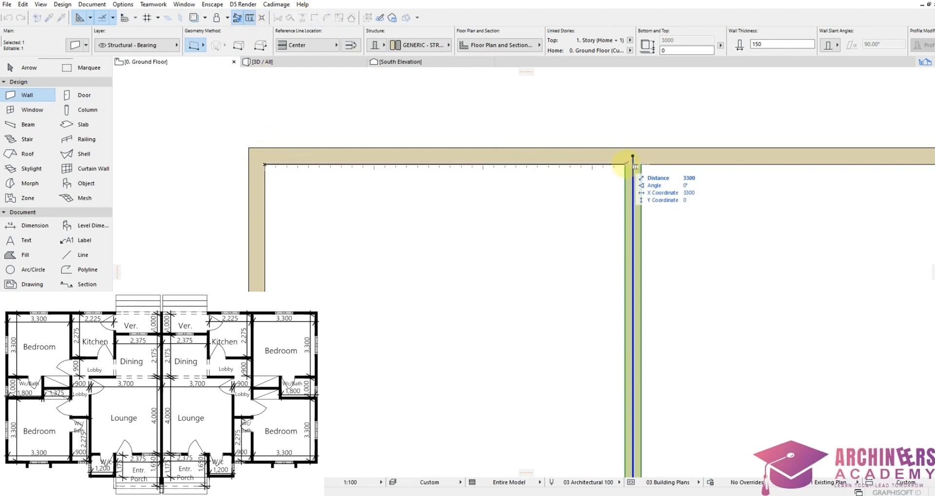
{"action": "scroll", "coordinate": [516, 172], "scroll_direction": "down", "scroll_amount": 5}
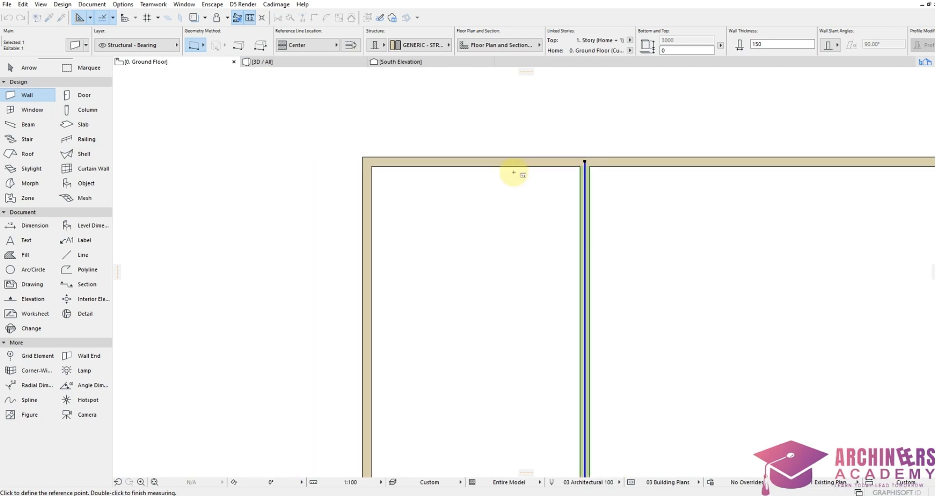
{"action": "key", "text": "Escape"}
Copy the bedroom's east wall 2225 mm to the east for the kitchen's far side
{"action": "scroll", "coordinate": [468, 219], "scroll_direction": "down", "scroll_amount": 1}
{"action": "scroll", "coordinate": [506, 208], "scroll_direction": "up", "scroll_amount": 6}
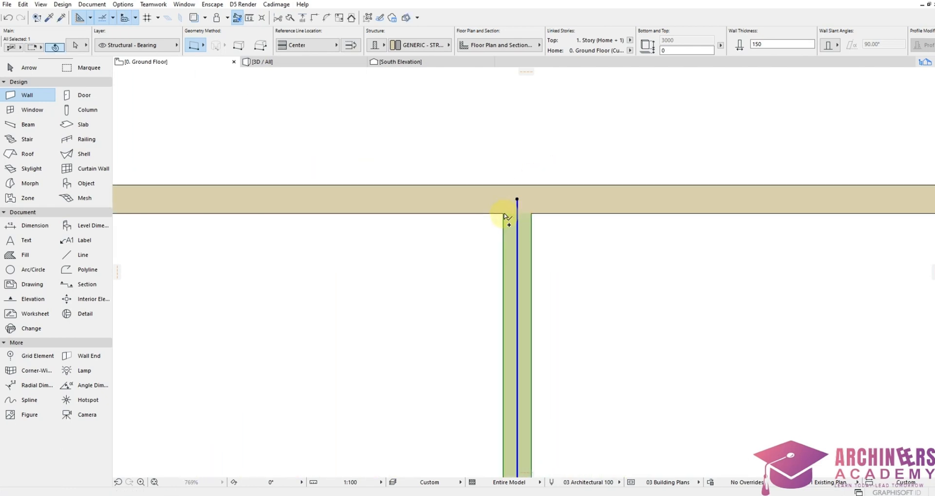
{"action": "key", "text": "ctrl+shift+d"}
{"action": "left_click", "coordinate": [504, 213]}
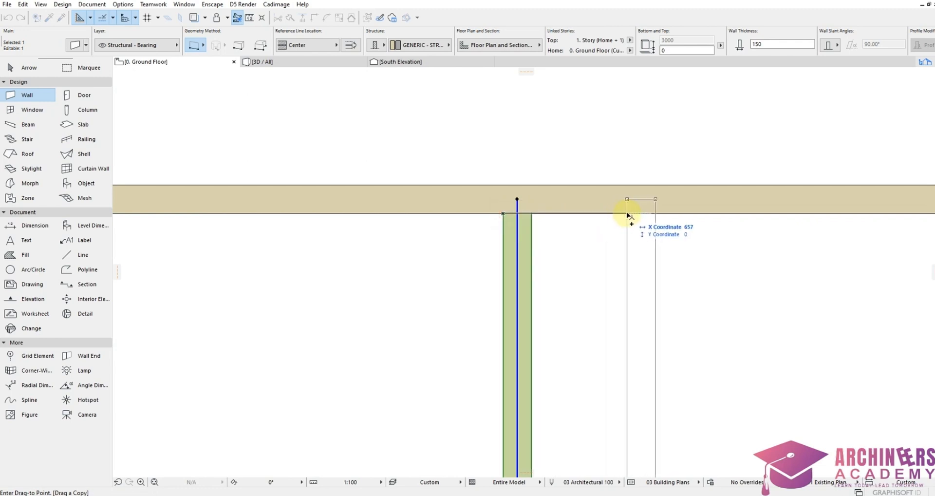
{"action": "type", "text": "22"}
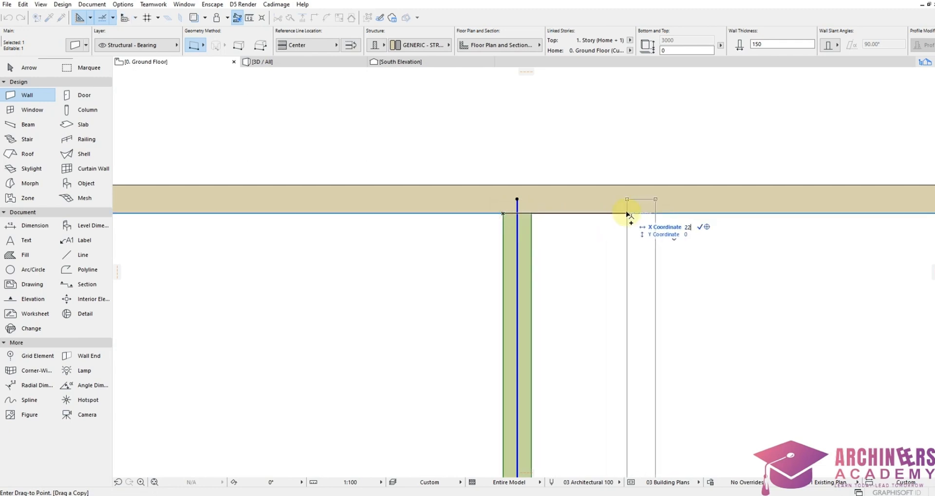
{"action": "type", "text": "25"}
{"action": "key", "text": "Return"}
Move the new kitchen wall east by one wall thickness, using its west and east face corners
{"action": "scroll", "coordinate": [547, 209], "scroll_direction": "down", "scroll_amount": 5}
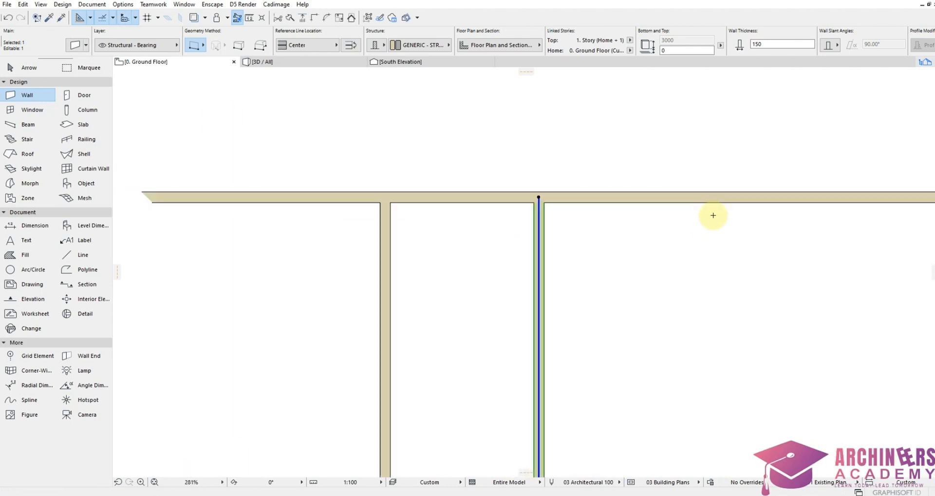
{"action": "scroll", "coordinate": [535, 171], "scroll_direction": "up", "scroll_amount": 4}
{"action": "key", "text": "ctrl+d"}
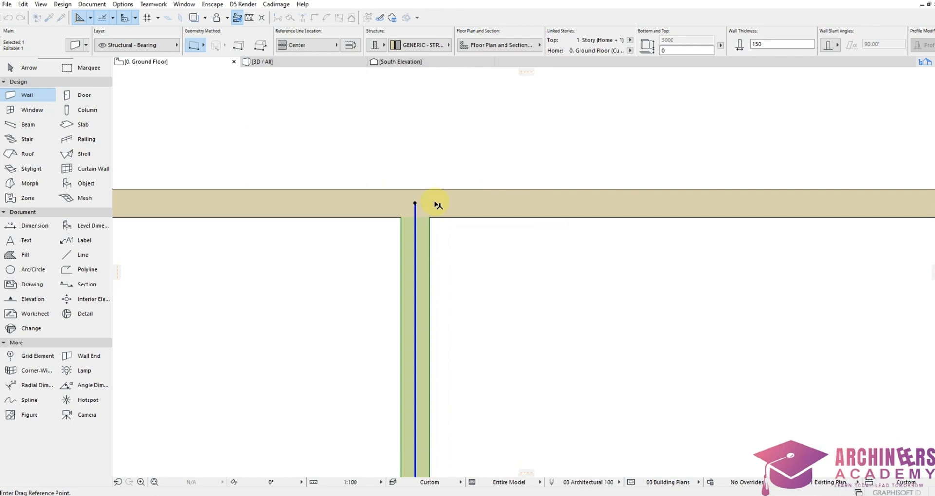
{"action": "left_click", "coordinate": [400, 217]}
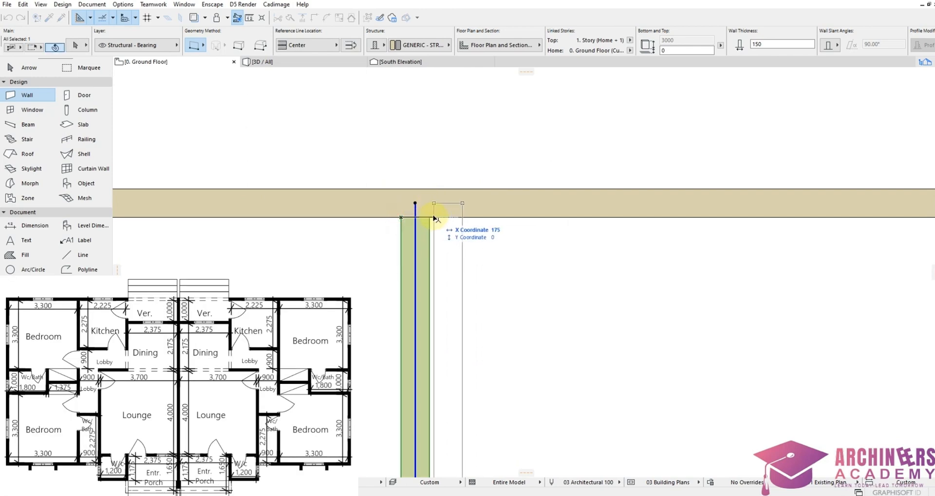
{"action": "left_click", "coordinate": [431, 218]}
{"action": "scroll", "coordinate": [506, 190], "scroll_direction": "down", "scroll_amount": 5}
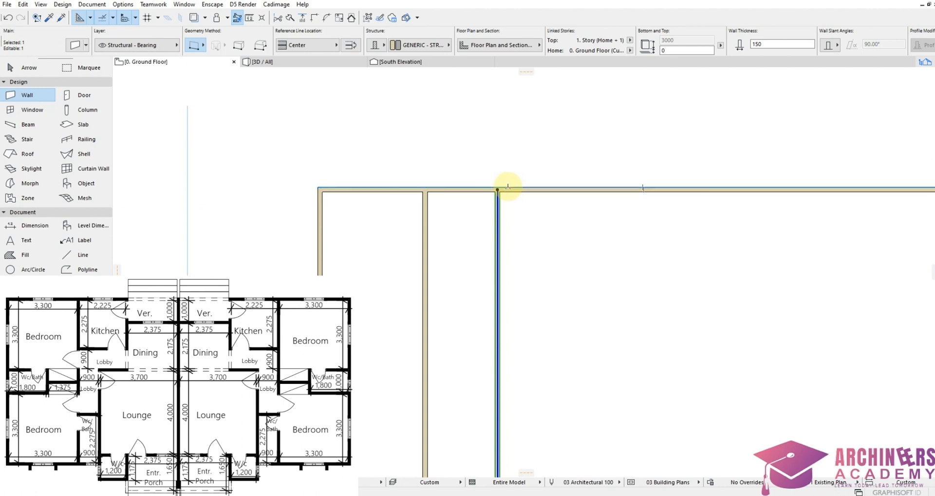
Copy the kitchen's east wall 2375 mm to the east for the far side of the dining area
{"action": "scroll", "coordinate": [492, 192], "scroll_direction": "up", "scroll_amount": 4}
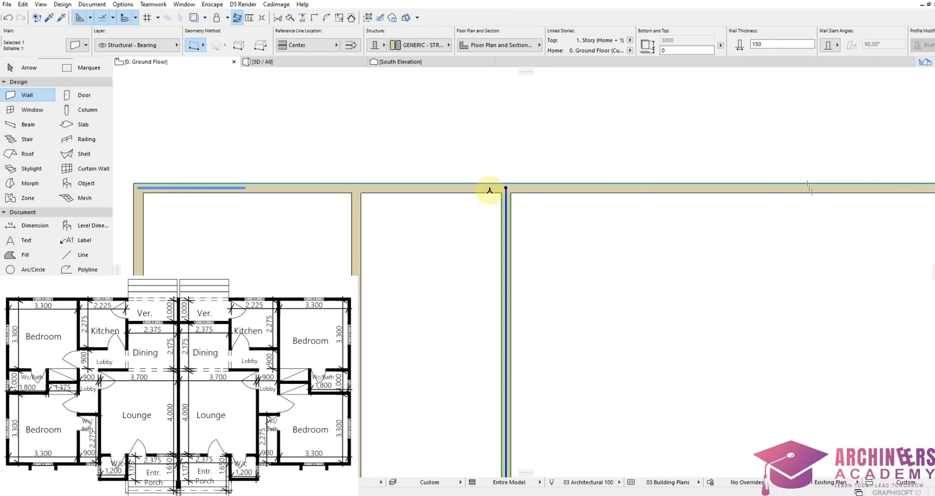
{"action": "left_click", "coordinate": [490, 191], "text": "shift"}
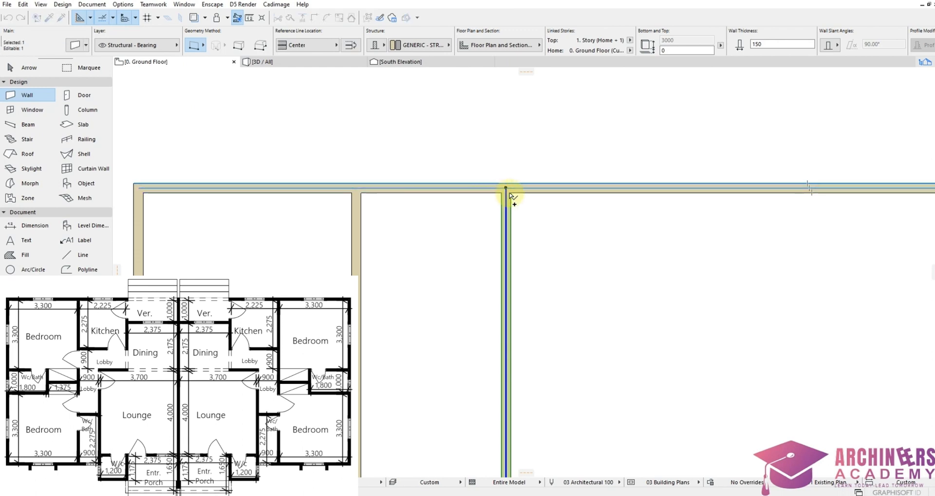
{"action": "left_click_drag", "start_coordinate": [506, 188], "coordinate": [555, 193]}
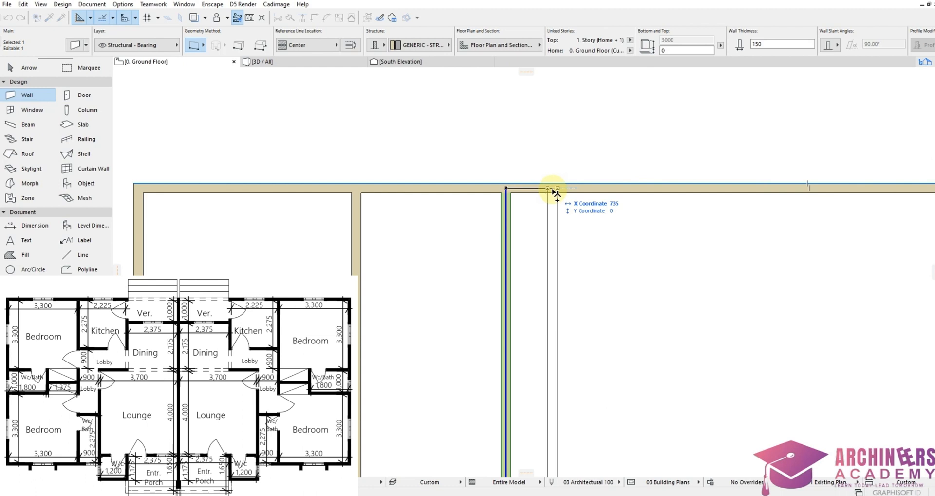
{"action": "type", "text": "23"}
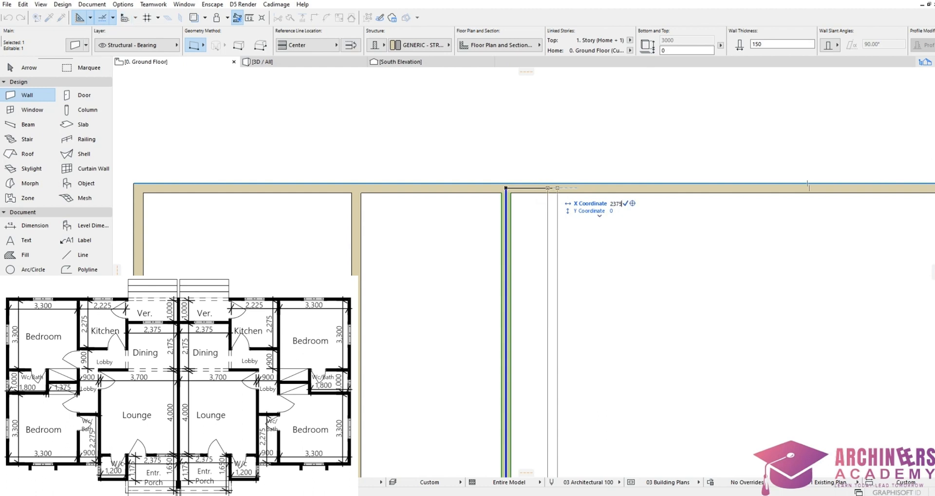
{"action": "type", "text": "75"}
{"action": "key", "text": "Return"}
Move the new dining-area wall east by one wall thickness and deselect it
{"action": "scroll", "coordinate": [655, 192], "scroll_direction": "up", "scroll_amount": 3}
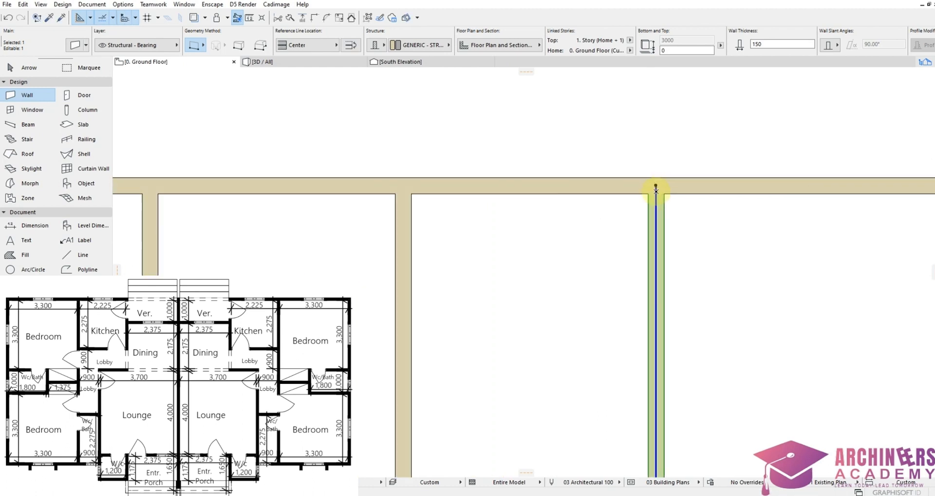
{"action": "key", "text": "ctrl+shift+d"}
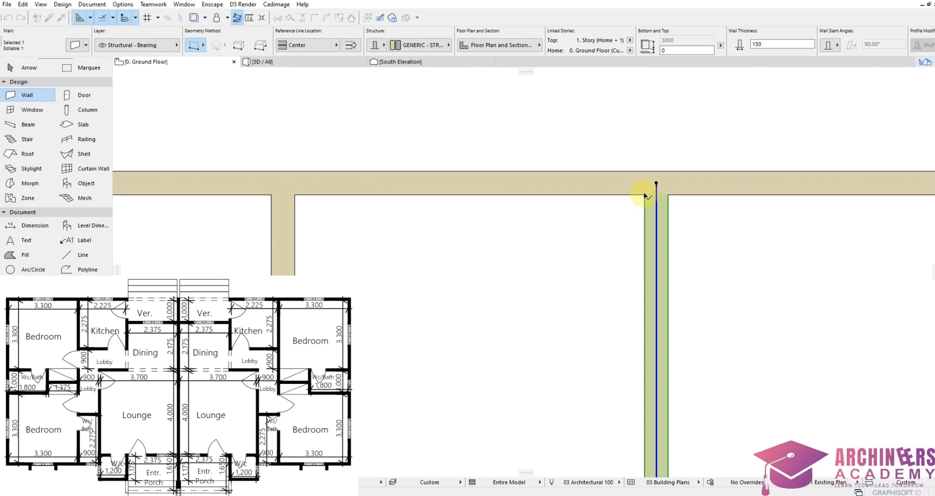
{"action": "left_click", "coordinate": [644, 194]}
{"action": "left_click", "coordinate": [668, 194]}
{"action": "left_click", "coordinate": [599, 237]}
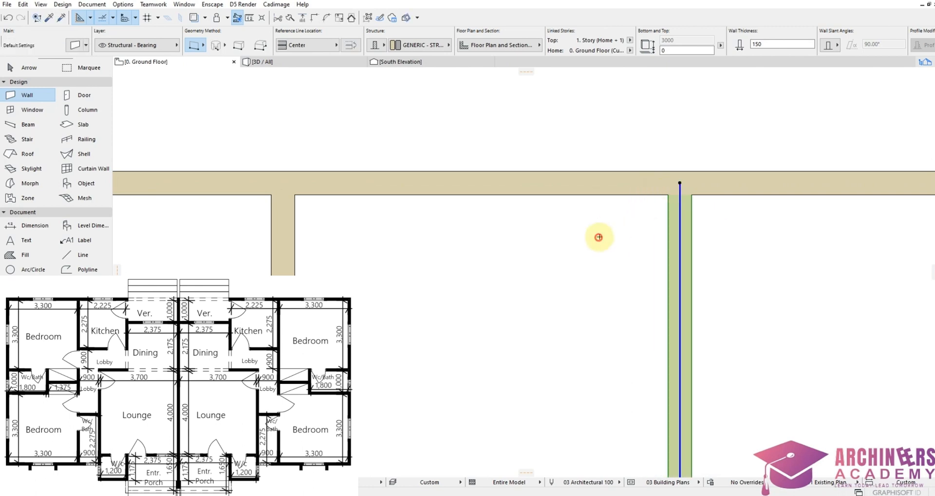
{"action": "scroll", "coordinate": [599, 237], "scroll_direction": "down", "scroll_amount": 5}
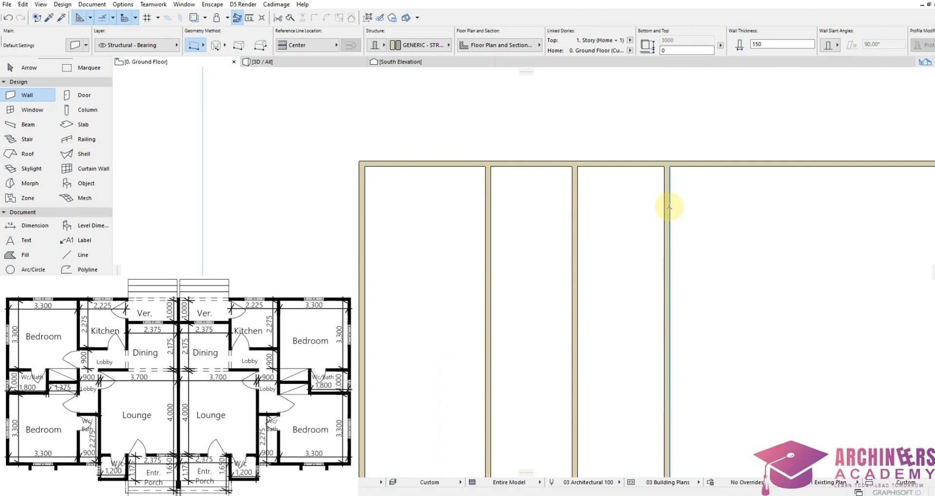
Copy the north exterior wall 3300 mm to the south for the upper bedroom's south wall
{"action": "scroll", "coordinate": [669, 207], "scroll_direction": "down", "scroll_amount": 2}
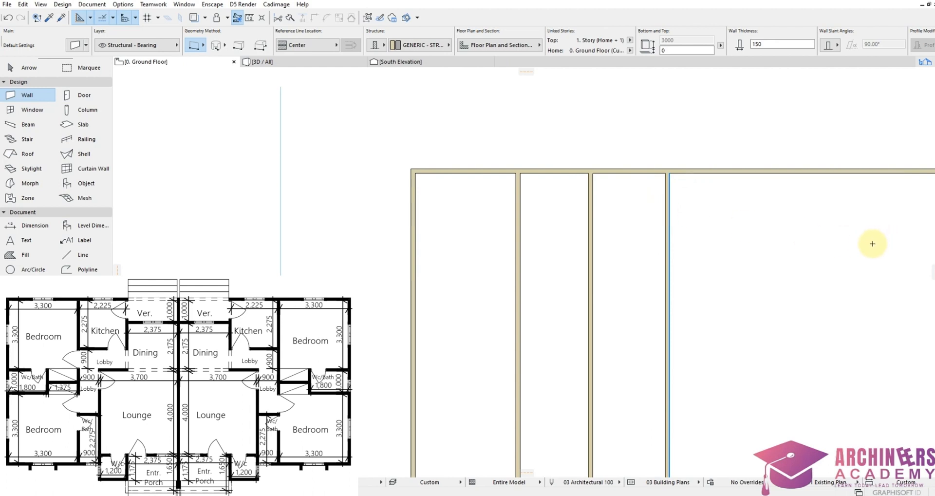
{"action": "scroll", "coordinate": [399, 192], "scroll_direction": "up", "scroll_amount": 3}
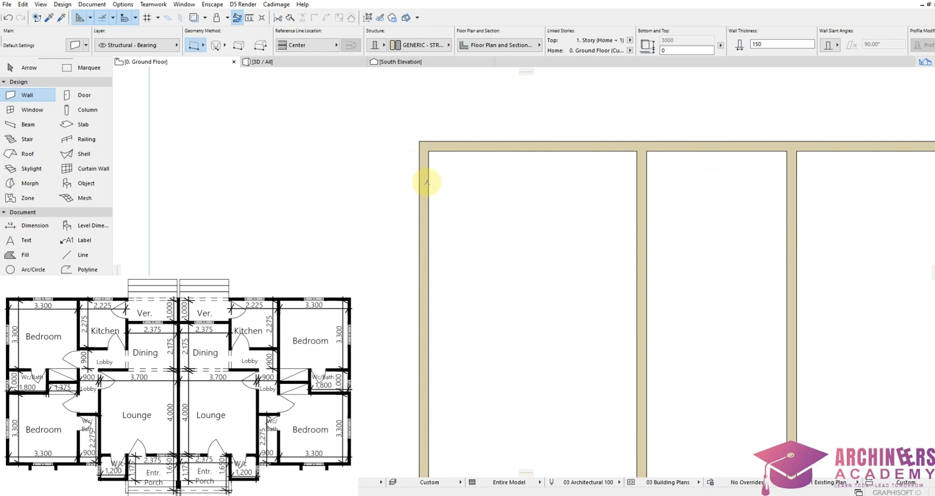
{"action": "left_click_drag", "start_coordinate": [464, 172], "coordinate": [499, 121], "text": "shift"}
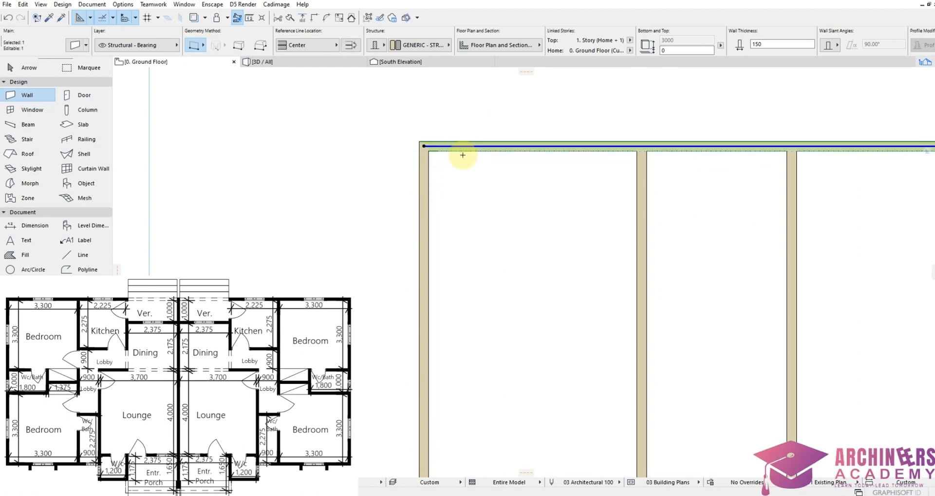
{"action": "left_click", "coordinate": [468, 146]}
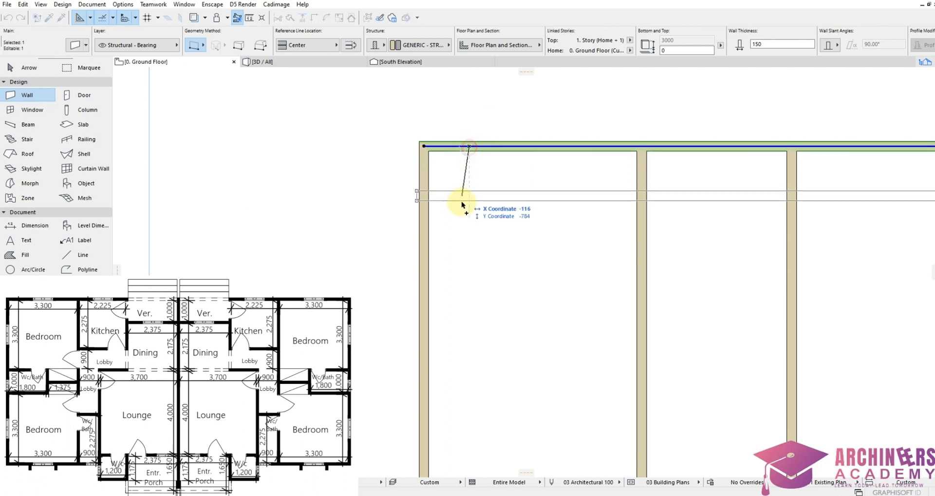
{"action": "scroll", "coordinate": [423, 223], "scroll_direction": "down", "scroll_amount": 2}
{"action": "type", "text": "3300"}
{"action": "key", "text": "Return"}
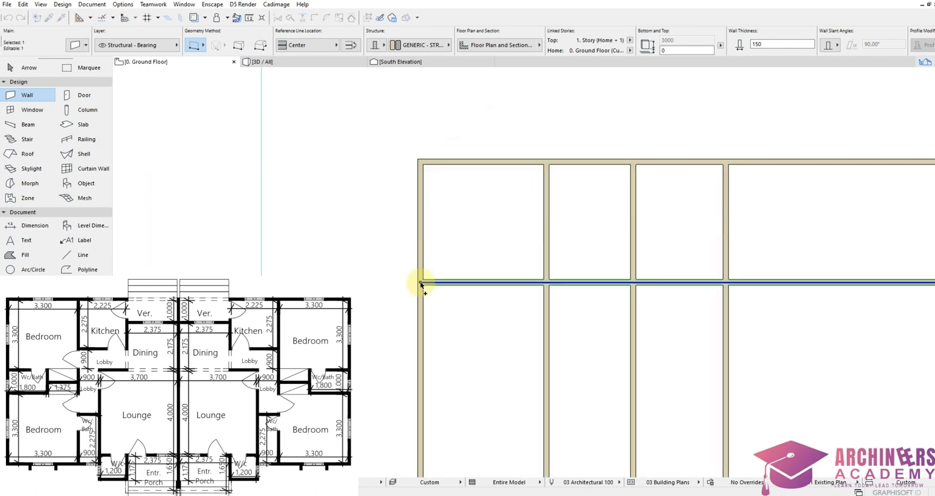
Move the new bedroom south wall down by one wall thickness, using its north and south face corners
{"action": "scroll", "coordinate": [428, 293], "scroll_direction": "up", "scroll_amount": 4}
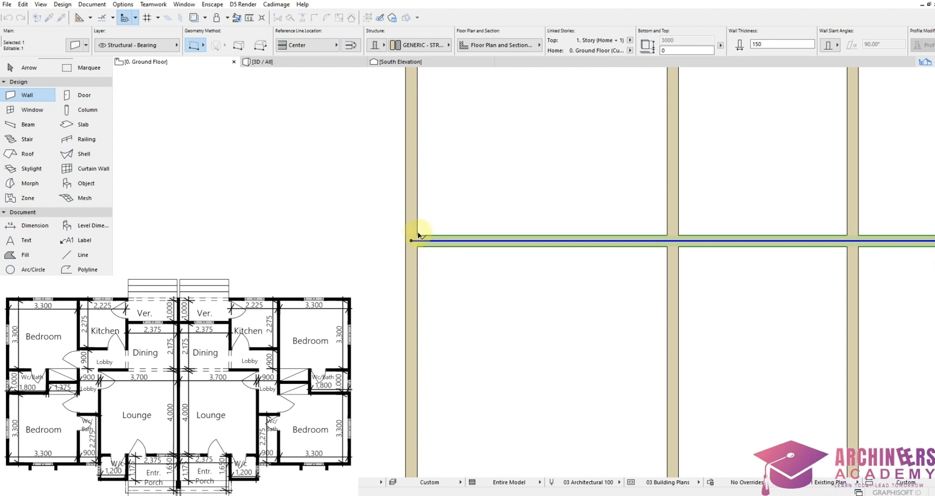
{"action": "left_click", "coordinate": [416, 236]}
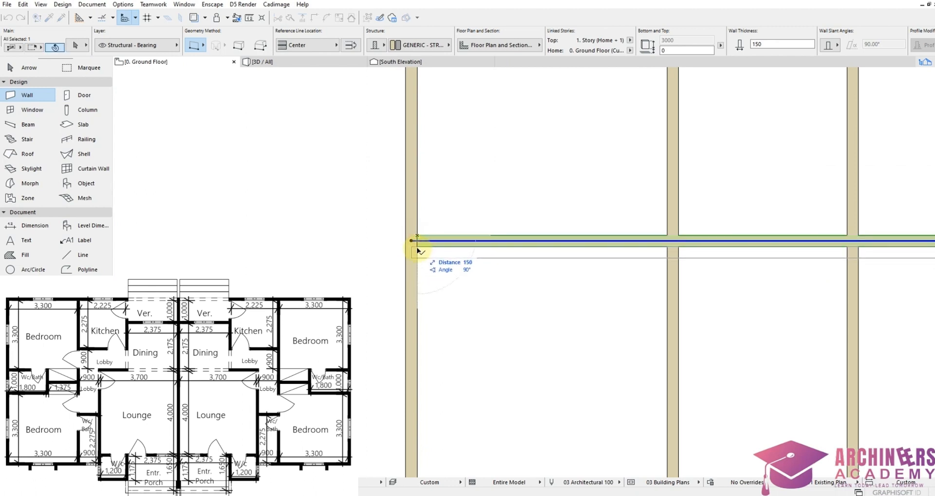
{"action": "left_click", "coordinate": [417, 247]}
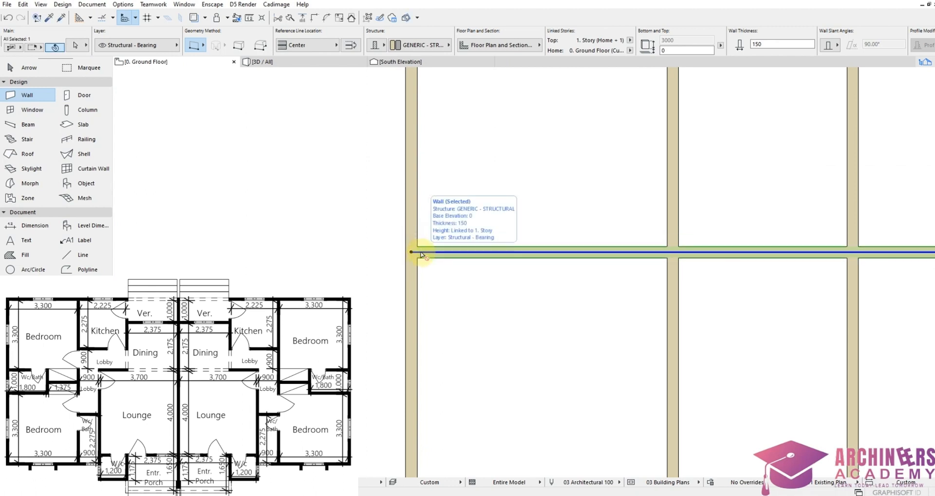
Try to copy the bedroom's south wall 1000 mm to the south from a point along the wall, and undo the copy
{"action": "left_click", "coordinate": [430, 253]}
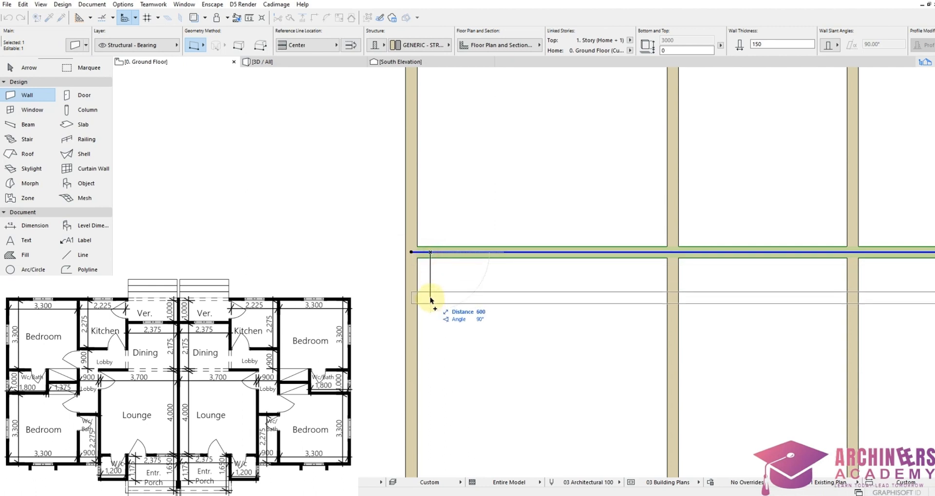
{"action": "type", "text": "10"}
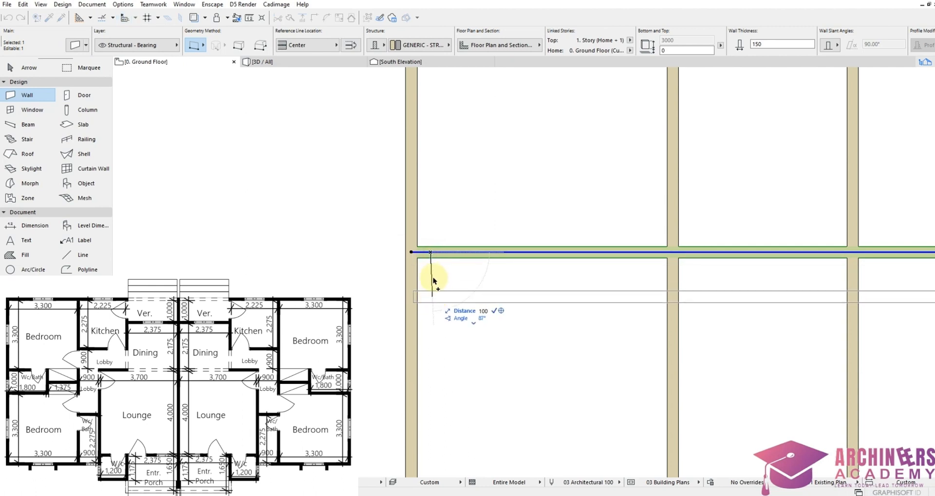
{"action": "key", "text": "Escape"}
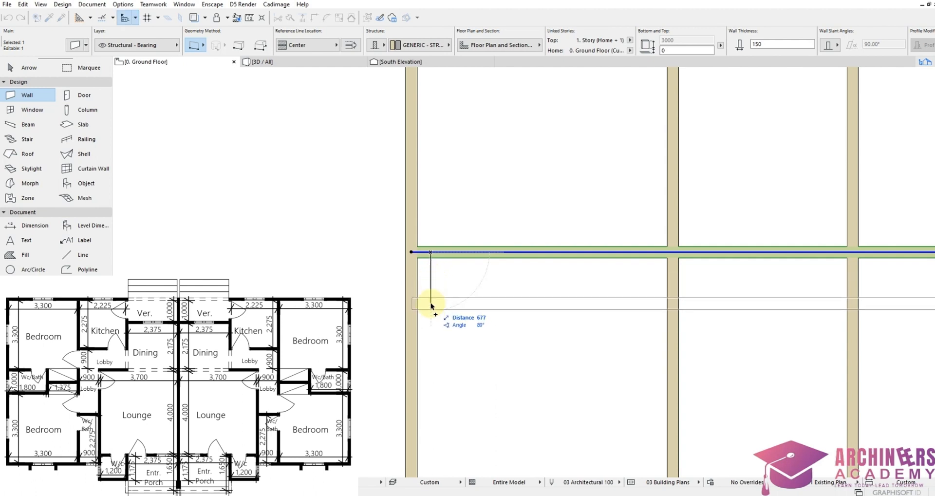
{"action": "type", "text": "1000"}
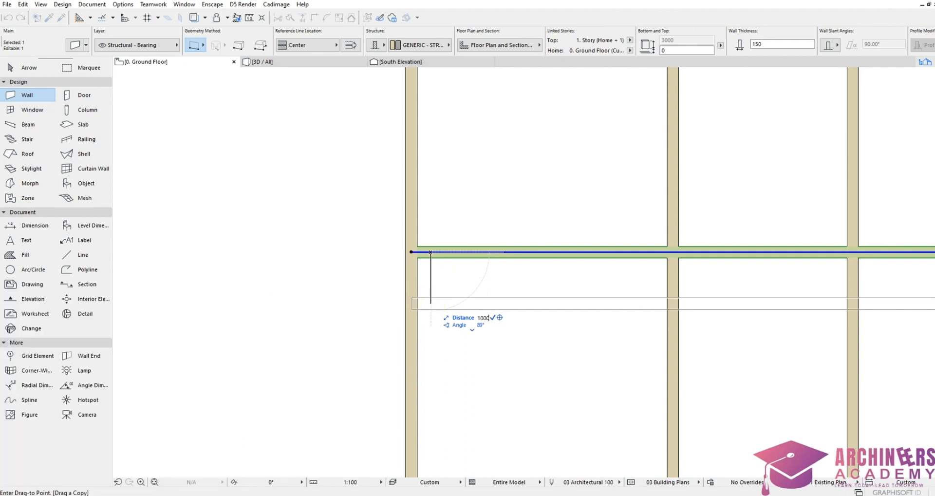
{"action": "left_click", "coordinate": [430, 328]}
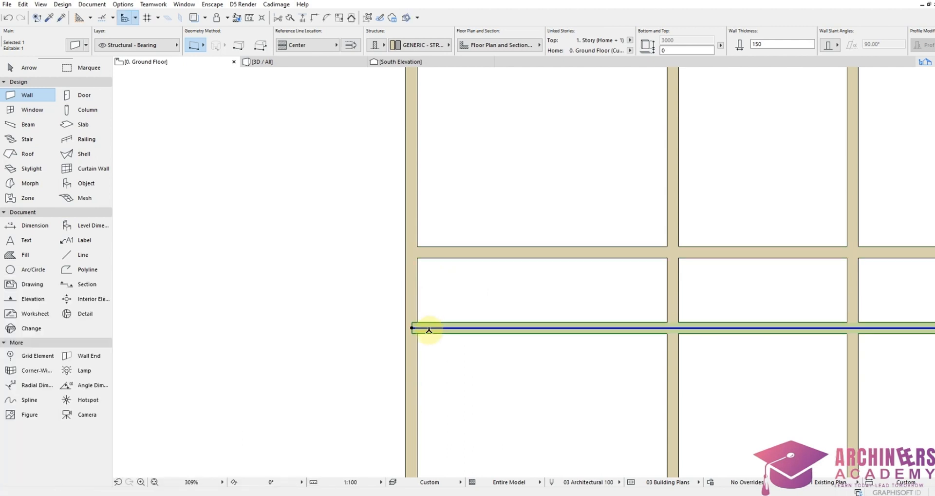
{"action": "scroll", "coordinate": [411, 325], "scroll_direction": "up", "scroll_amount": 3}
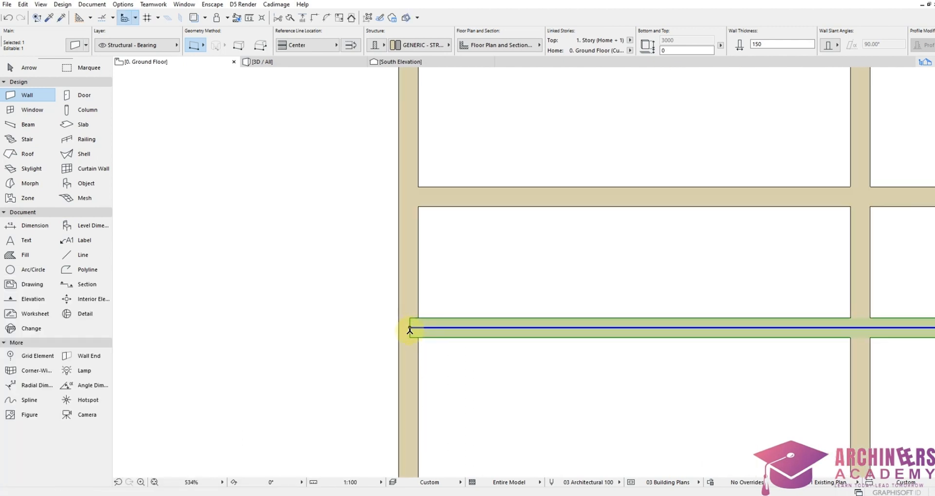
{"action": "key", "text": "ctrl+z"}
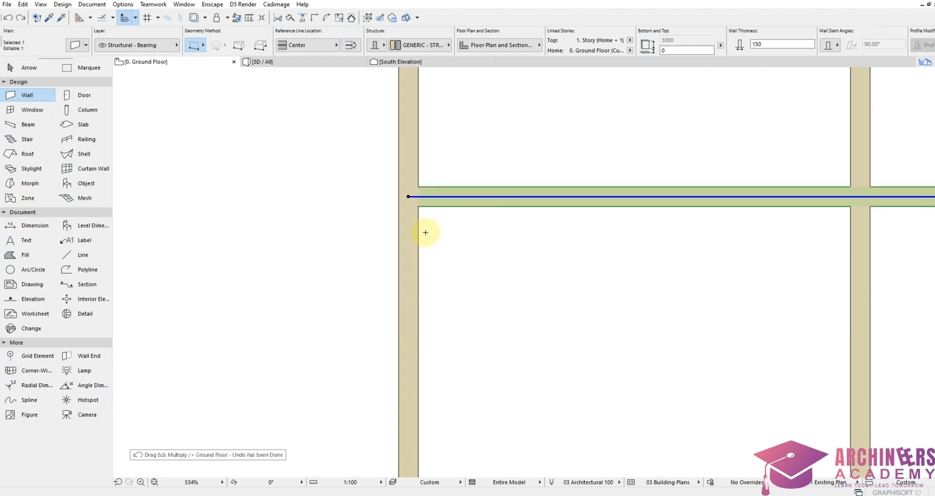
Copy the bedroom's south wall 1000 mm to the south from its west endpoint for the bathroom's south wall
{"action": "key", "text": "ctrl+shift+d"}
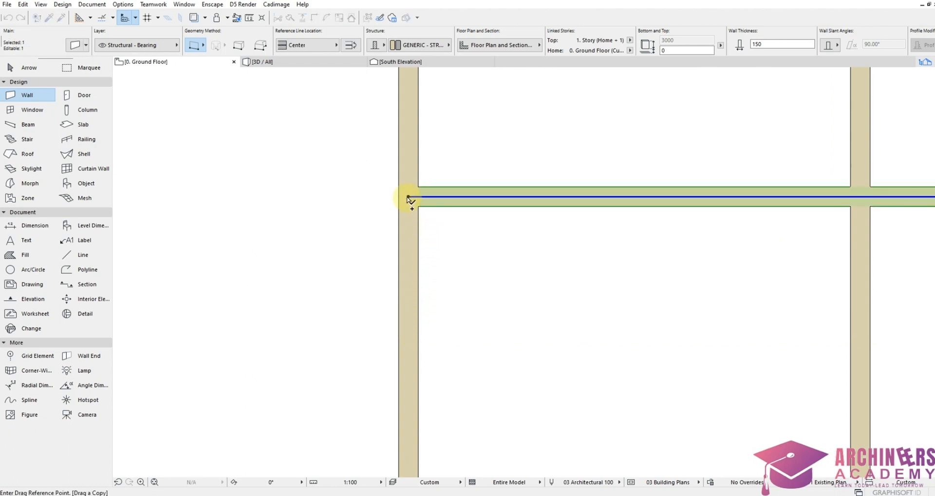
{"action": "left_click", "coordinate": [408, 197]}
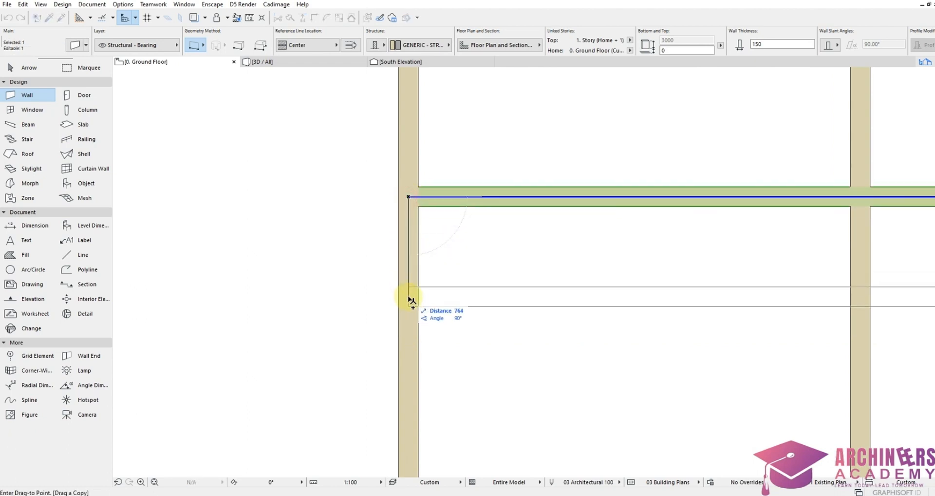
{"action": "type", "text": "100"}
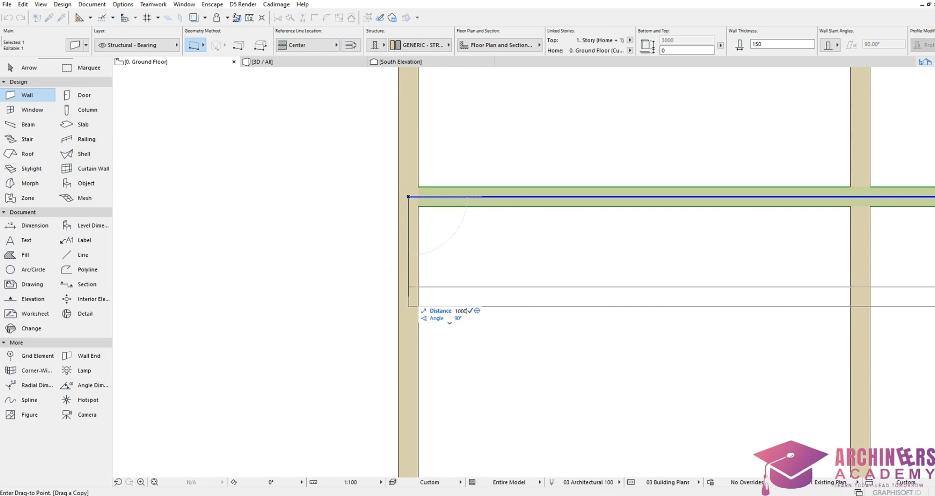
{"action": "type", "text": "0"}
{"action": "key", "text": "Return"}
{"action": "left_click", "coordinate": [409, 326]}
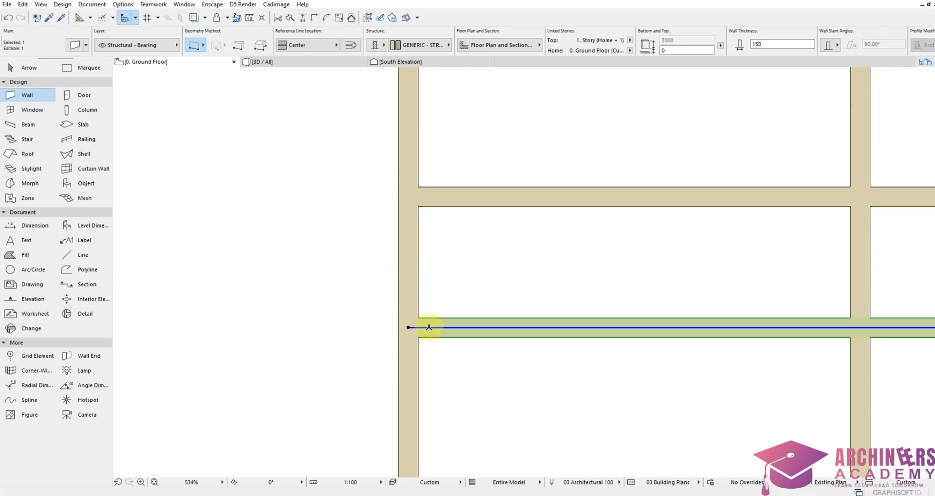
Move the new bathroom wall south by one wall thickness, using its north and south face corners
{"action": "key", "text": "ctrl+d"}
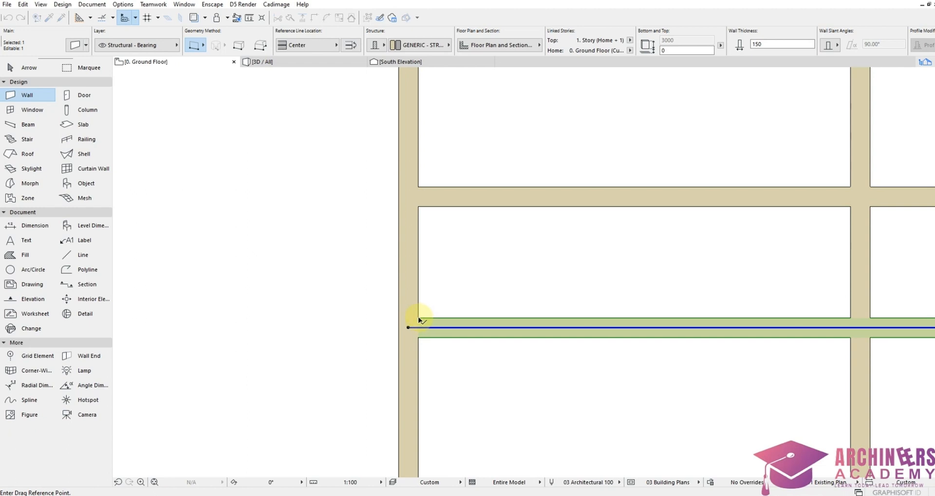
{"action": "left_click", "coordinate": [418, 318]}
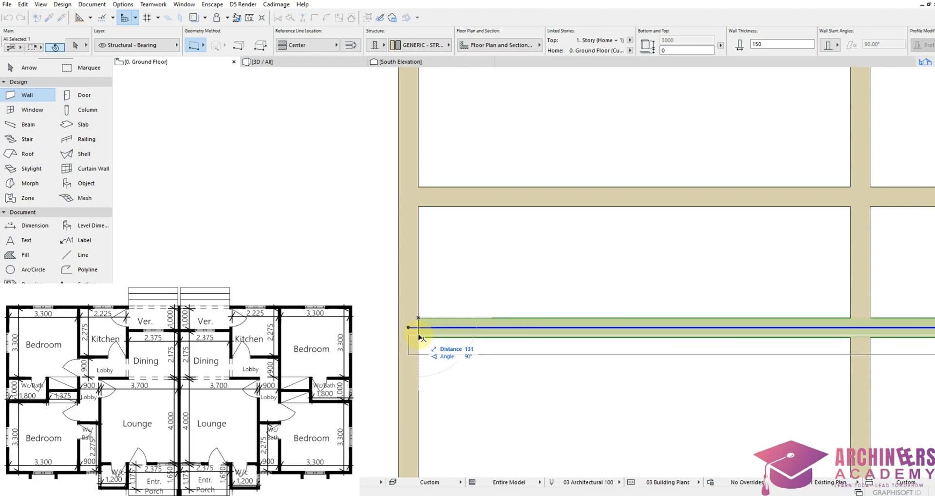
{"action": "left_click", "coordinate": [419, 338]}
{"action": "scroll", "coordinate": [428, 233], "scroll_direction": "down", "scroll_amount": 5}
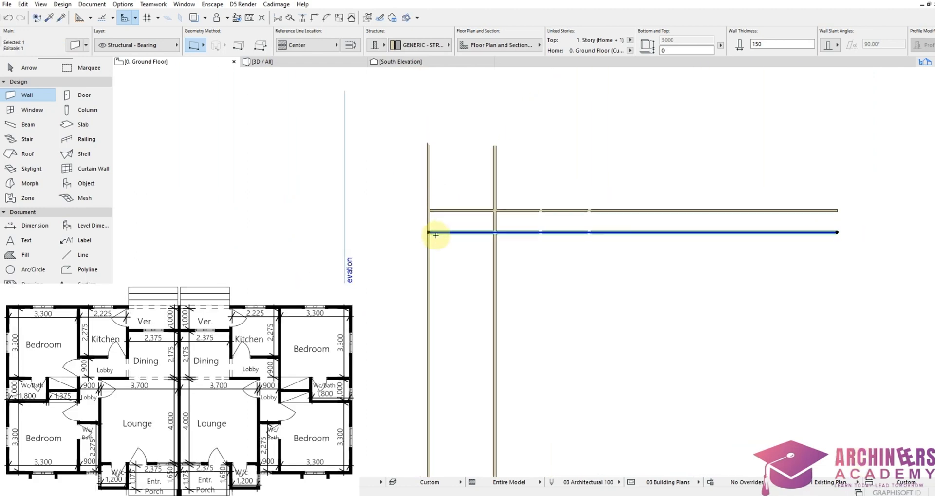
Try to copy the bathroom's south wall 3300 mm to the south from a point along the wall
{"action": "scroll", "coordinate": [436, 235], "scroll_direction": "up", "scroll_amount": 4}
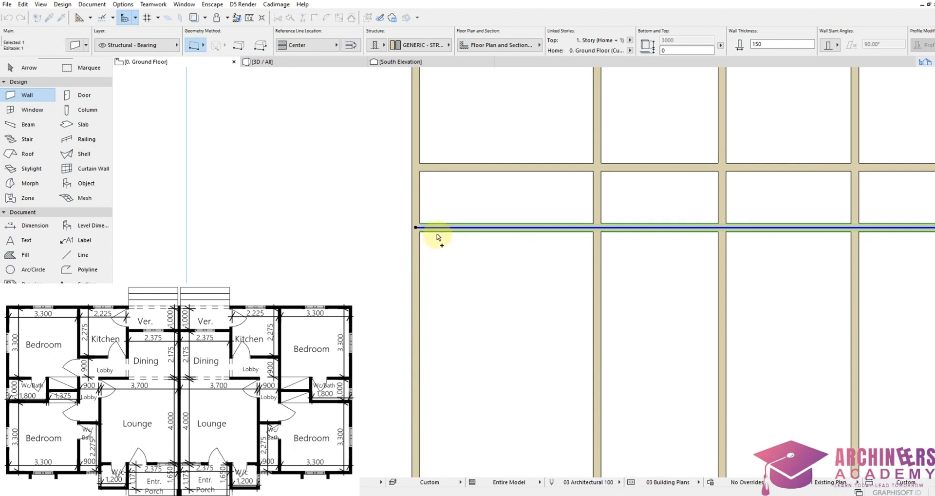
{"action": "left_click", "coordinate": [439, 227]}
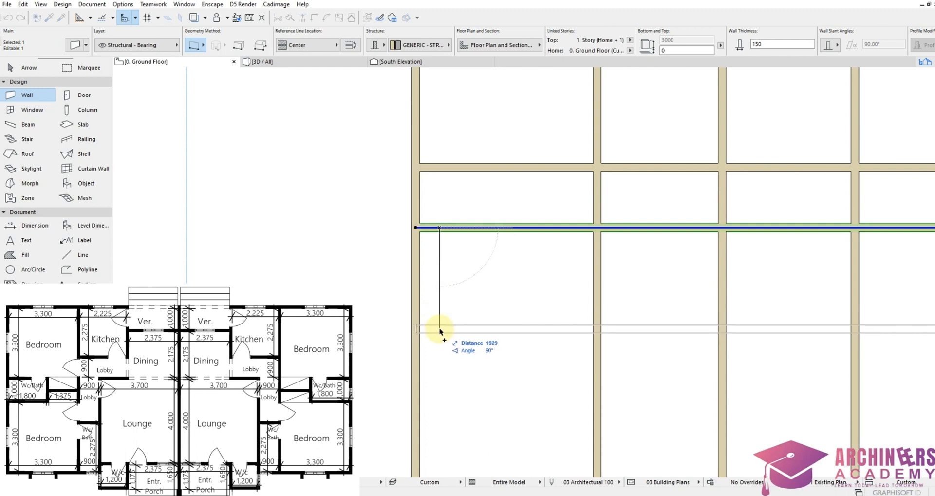
{"action": "type", "text": "3300"}
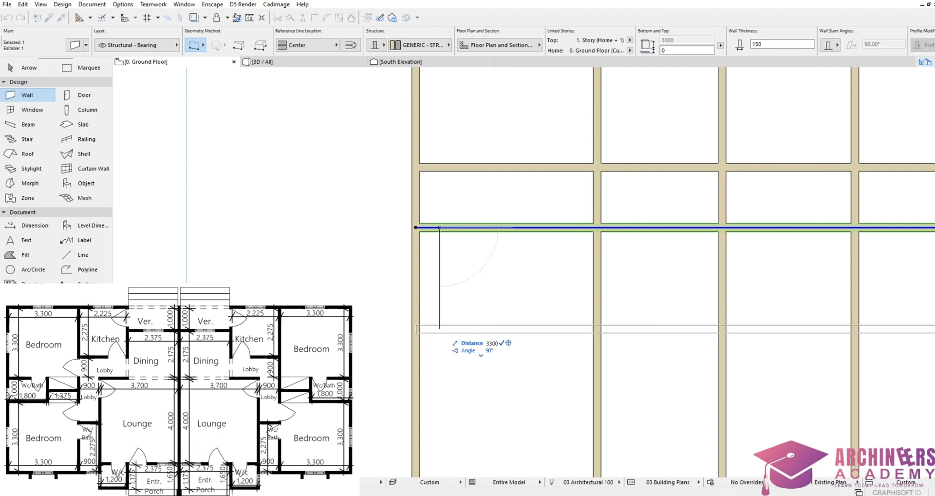
{"action": "key", "text": "Return"}
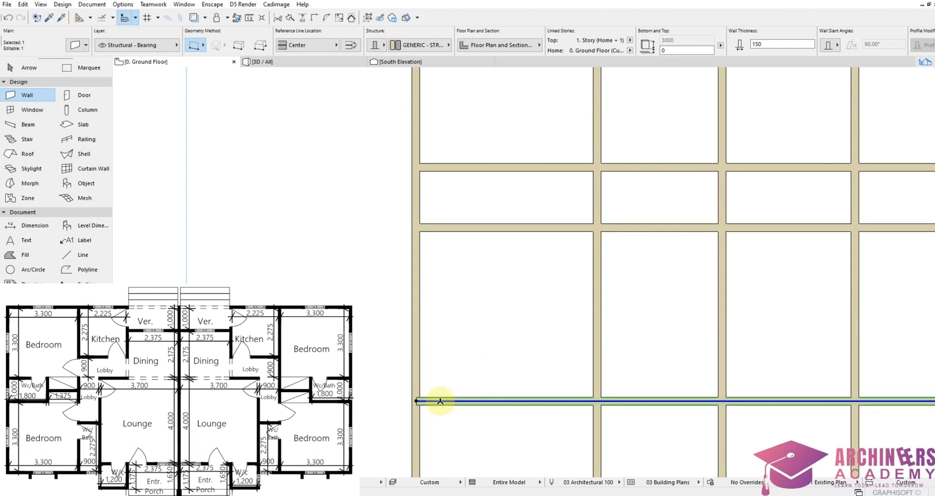
{"action": "scroll", "coordinate": [427, 412], "scroll_direction": "up", "scroll_amount": 3}
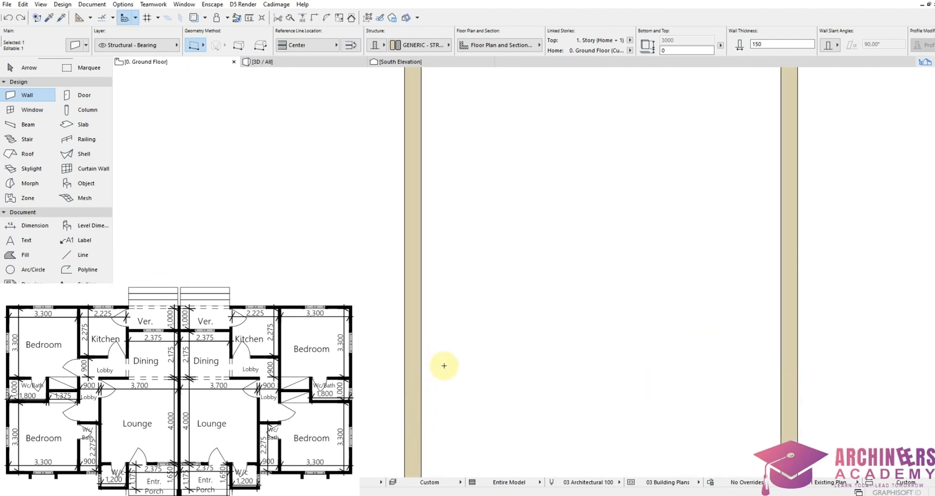
Copy the bathroom's south wall 3300 mm to the south from its west endpoint for the lower bedroom's south wall
{"action": "scroll", "coordinate": [403, 110], "scroll_direction": "down", "scroll_amount": 4}
{"action": "scroll", "coordinate": [440, 248], "scroll_direction": "up", "scroll_amount": 5}
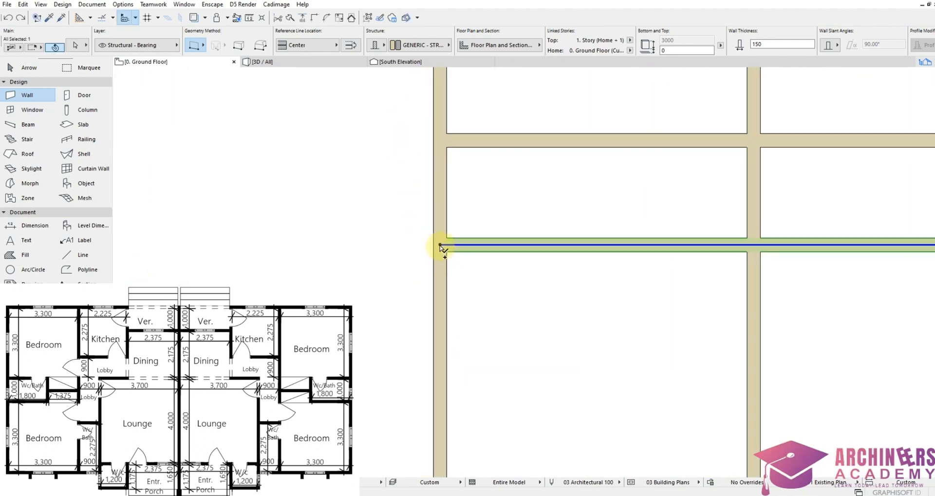
{"action": "left_click", "coordinate": [440, 245]}
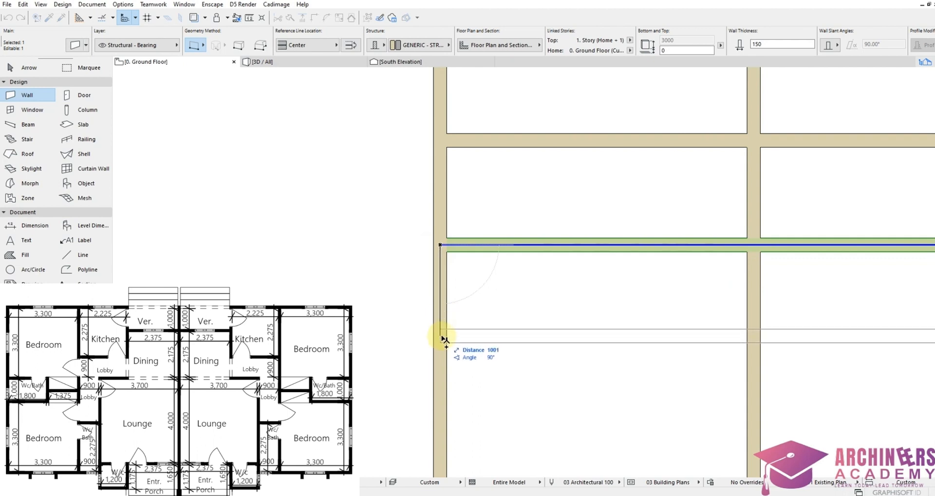
{"action": "type", "text": "3300"}
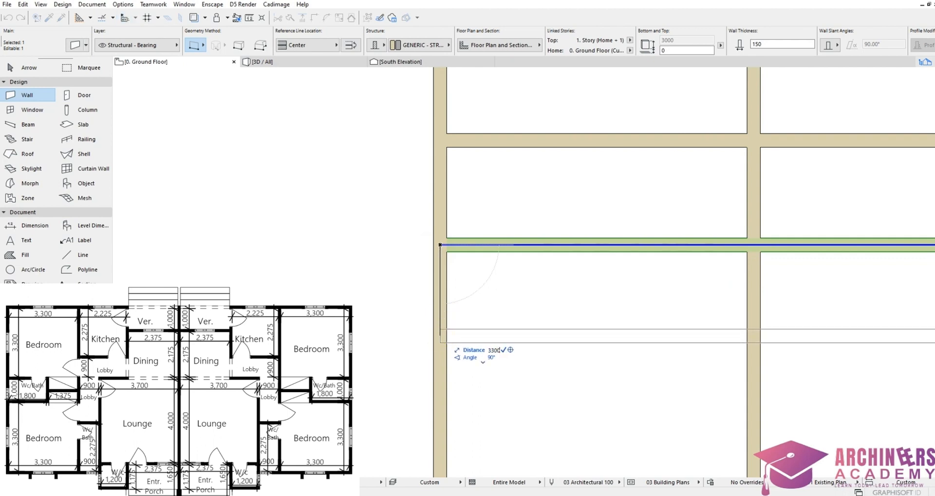
{"action": "key", "text": "Return"}
Move the lower bedroom's new south wall down by one wall thickness and deselect it
{"action": "scroll", "coordinate": [451, 268], "scroll_direction": "down", "scroll_amount": 3}
{"action": "scroll", "coordinate": [449, 334], "scroll_direction": "up", "scroll_amount": 5}
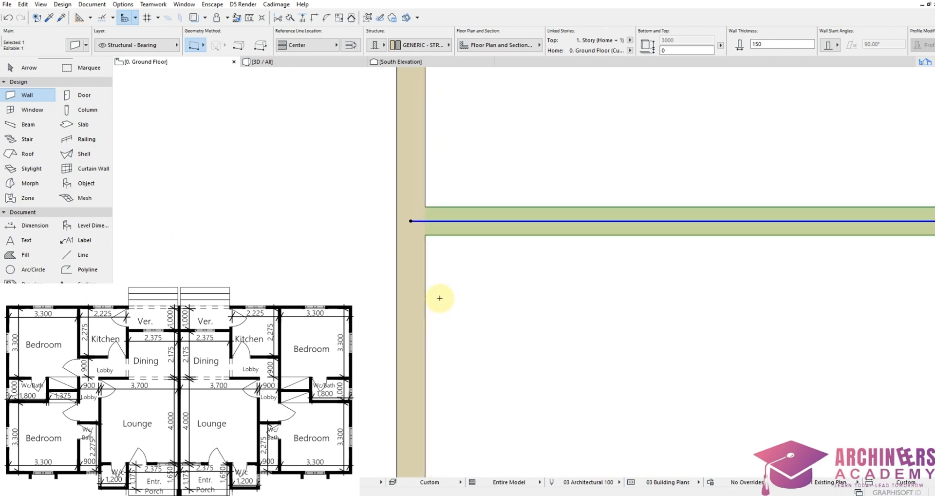
{"action": "left_click", "coordinate": [428, 206]}
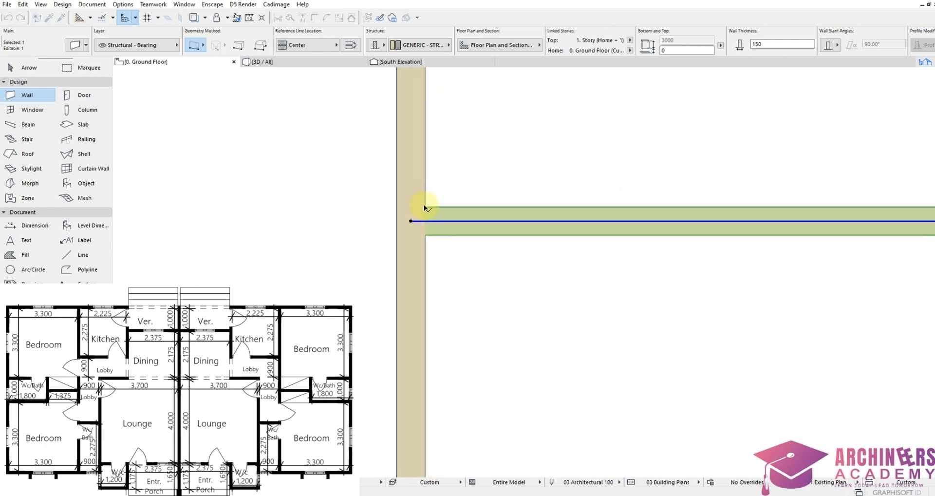
{"action": "key", "text": "Escape"}
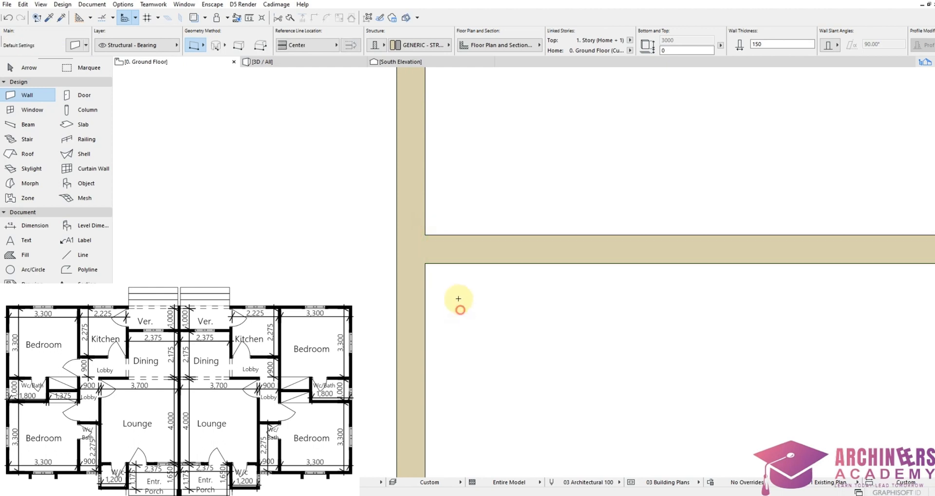
{"action": "scroll", "coordinate": [392, 266], "scroll_direction": "down", "scroll_amount": 5}
{"action": "scroll", "coordinate": [412, 295], "scroll_direction": "up", "scroll_amount": 4}
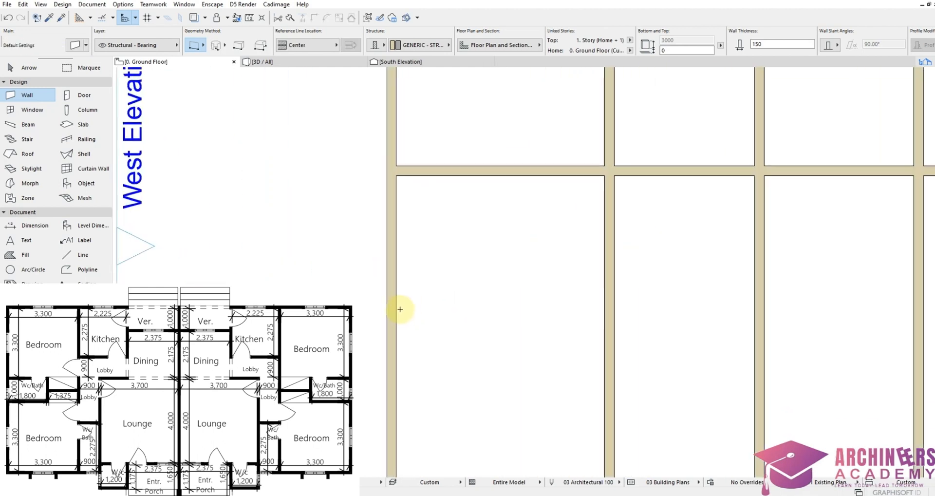
{"action": "scroll", "coordinate": [396, 215], "scroll_direction": "down", "scroll_amount": 8}
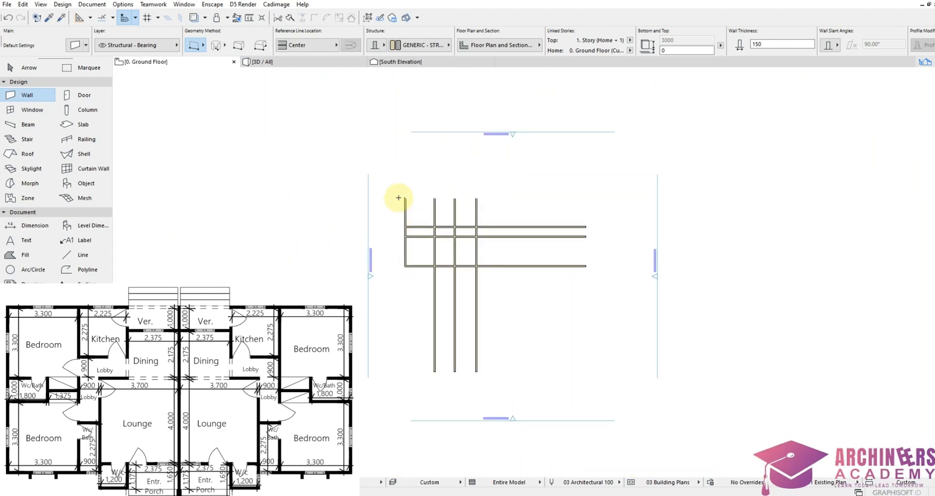
Copy the west exterior wall 1800 mm to the east to form the bathroom's east wall
{"action": "scroll", "coordinate": [399, 197], "scroll_direction": "up", "scroll_amount": 4}
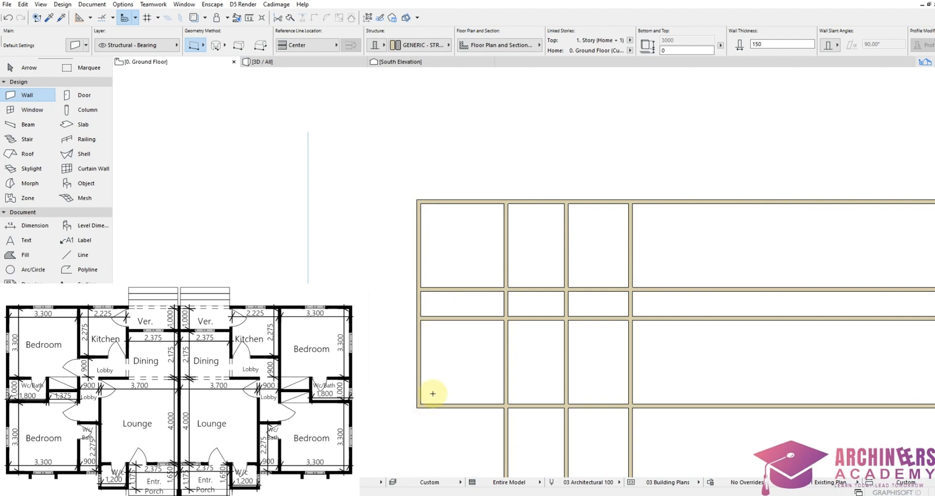
{"action": "scroll", "coordinate": [432, 365], "scroll_direction": "down", "scroll_amount": 1}
{"action": "scroll", "coordinate": [433, 365], "scroll_direction": "down", "scroll_amount": 3}
{"action": "scroll", "coordinate": [419, 257], "scroll_direction": "up", "scroll_amount": 5}
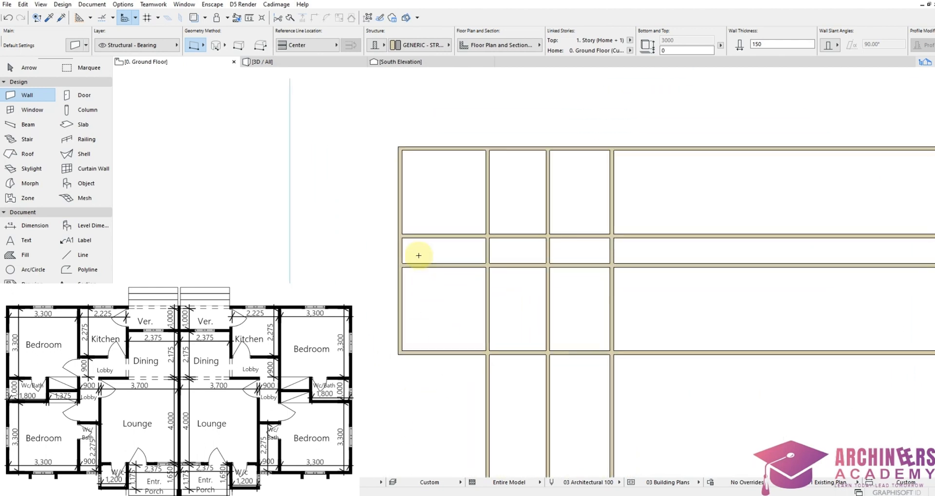
{"action": "scroll", "coordinate": [380, 149], "scroll_direction": "up", "scroll_amount": 2}
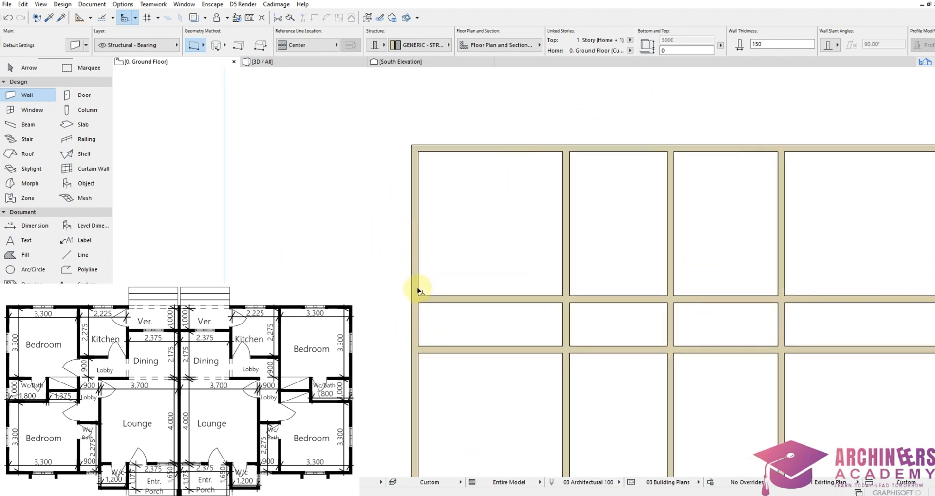
{"action": "left_click_drag", "start_coordinate": [403, 301], "coordinate": [425, 332], "text": "shift"}
{"action": "key", "text": "Escape"}
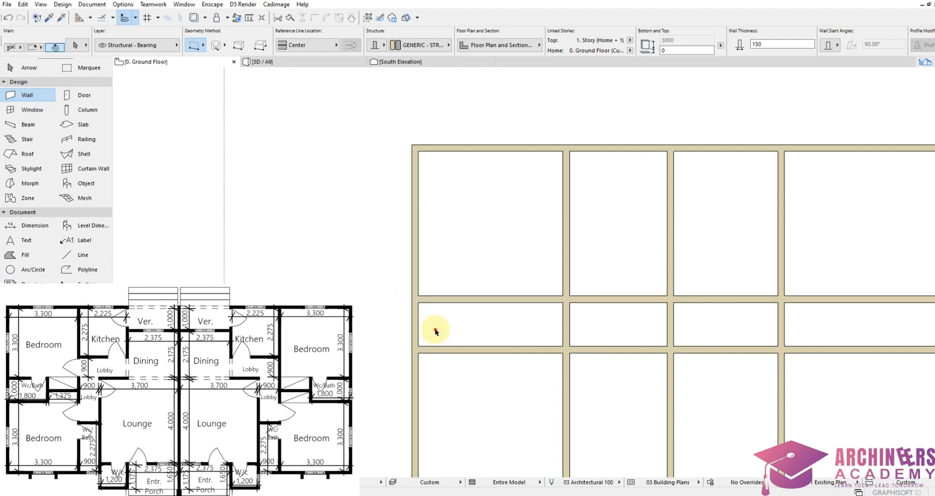
{"action": "left_click", "coordinate": [414, 317], "text": "shift"}
{"action": "scroll", "coordinate": [423, 336], "scroll_direction": "up", "scroll_amount": 2}
{"action": "key", "text": "ctrl+shift+d"}
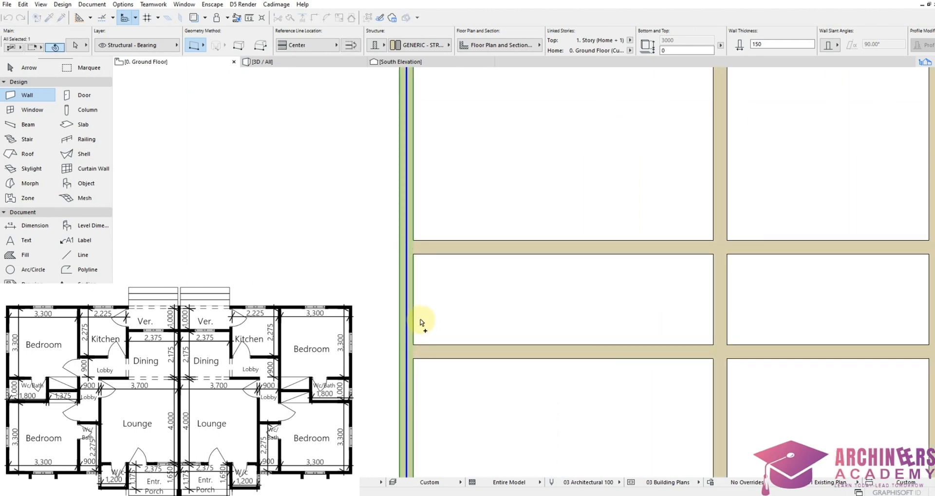
{"action": "left_click", "coordinate": [406, 329]}
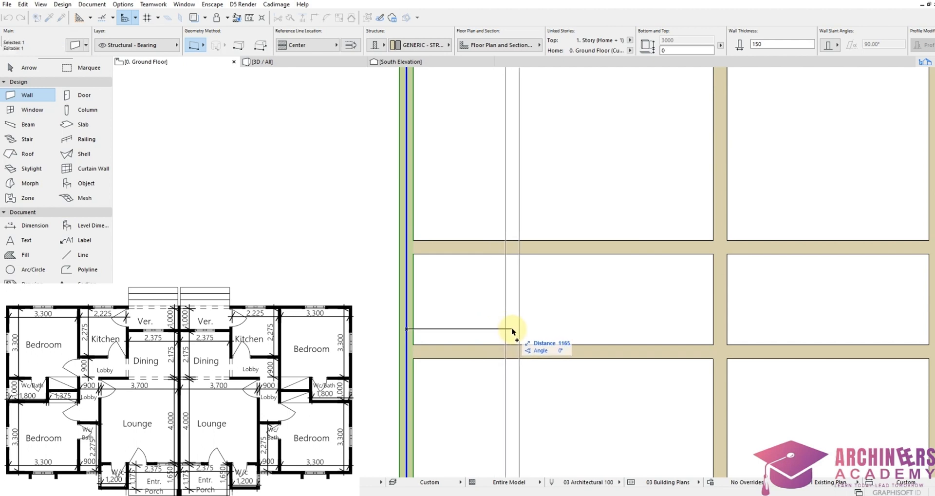
{"action": "type", "text": "1800"}
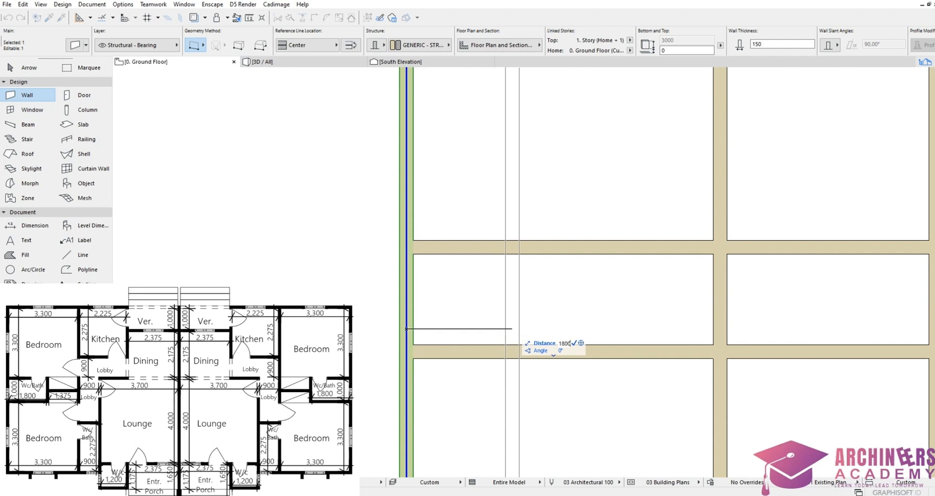
{"action": "key", "text": "Return"}
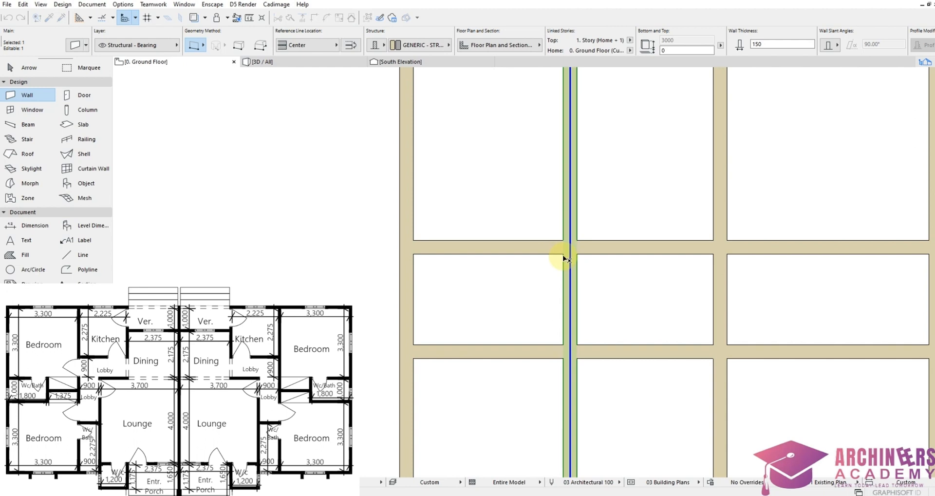
Move the bathroom's new east wall east by one wall thickness, using its west and east face corners, and deselect it
{"action": "left_click", "coordinate": [563, 254]}
{"action": "left_click", "coordinate": [577, 254]}
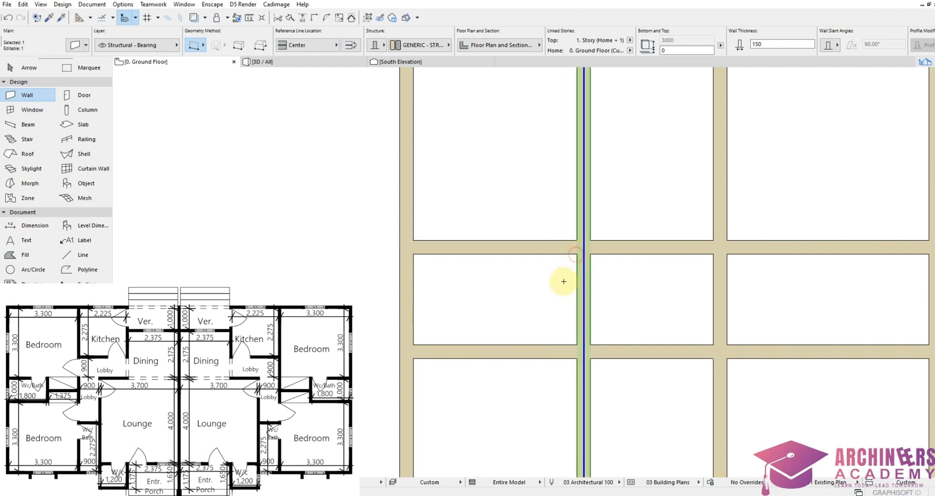
{"action": "key", "text": "Escape"}
Trim the bathroom's east wall away inside the upper and lower bedrooms, keeping only the part between the bathroom's north and south walls
{"action": "scroll", "coordinate": [552, 303], "scroll_direction": "down", "scroll_amount": 1}
{"action": "scroll", "coordinate": [539, 228], "scroll_direction": "down", "scroll_amount": 3}
{"action": "scroll", "coordinate": [546, 243], "scroll_direction": "up", "scroll_amount": 2}
{"action": "left_click", "coordinate": [540, 244], "text": "ctrl"}
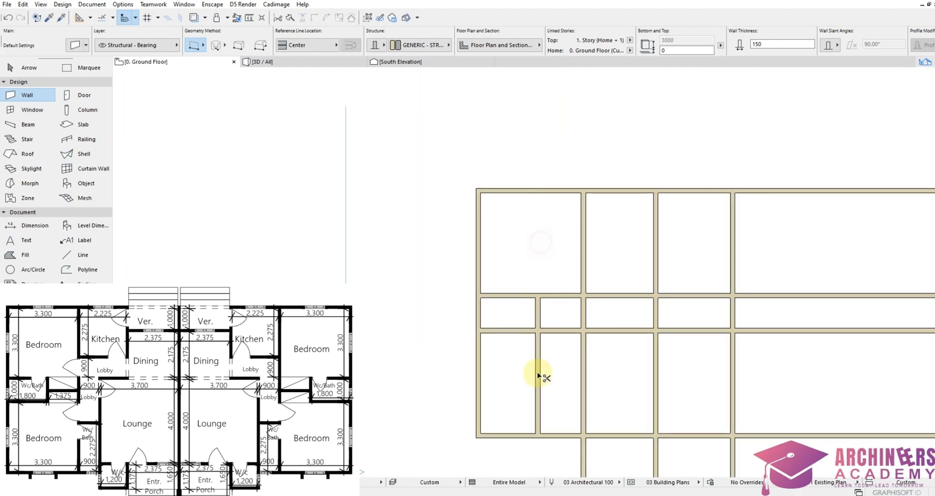
{"action": "left_click", "coordinate": [538, 377], "text": "ctrl"}
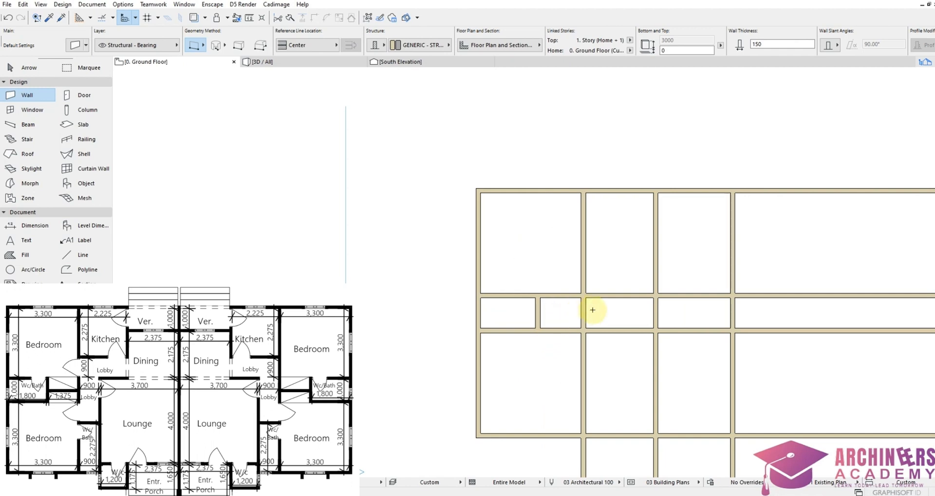
Copy the bathroom's south wall 575 mm to the north from the corner at its east wall, and deselect the copy
{"action": "scroll", "coordinate": [592, 310], "scroll_direction": "up", "scroll_amount": 3}
{"action": "scroll", "coordinate": [393, 346], "scroll_direction": "down", "scroll_amount": 2}
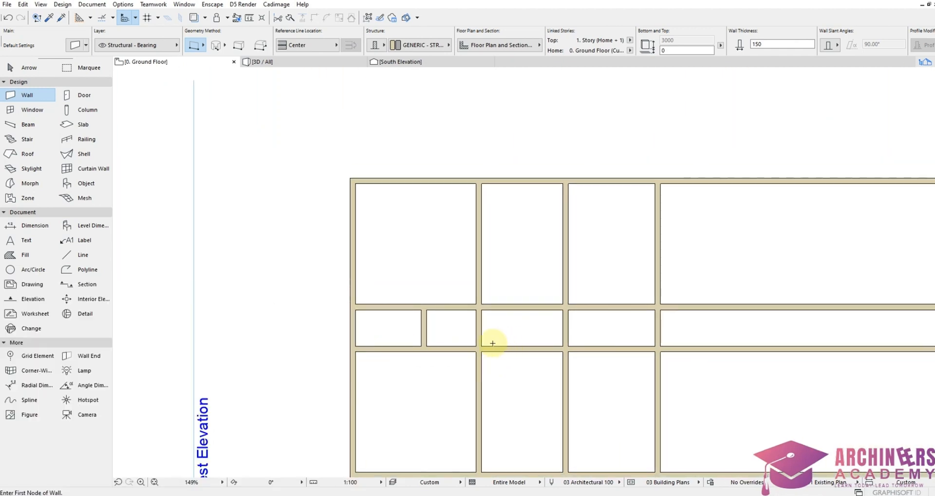
{"action": "scroll", "coordinate": [479, 367], "scroll_direction": "up", "scroll_amount": 3}
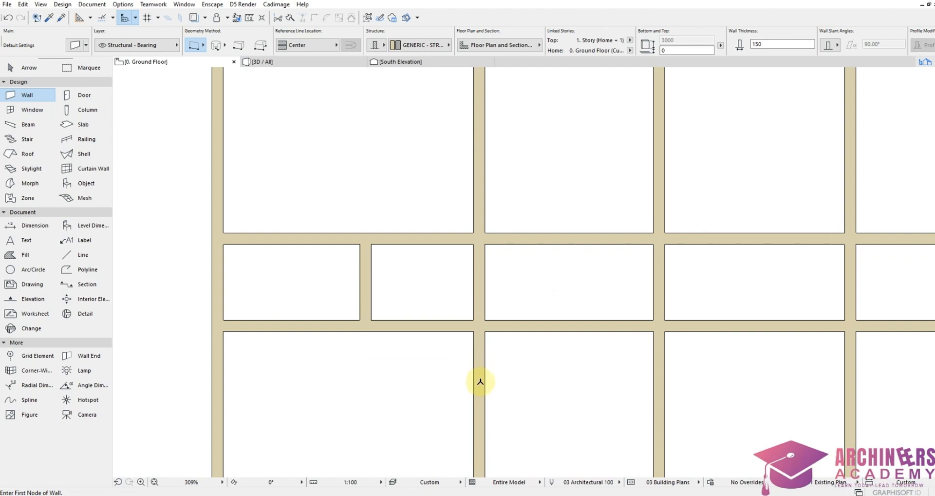
{"action": "scroll", "coordinate": [461, 316], "scroll_direction": "down", "scroll_amount": 2}
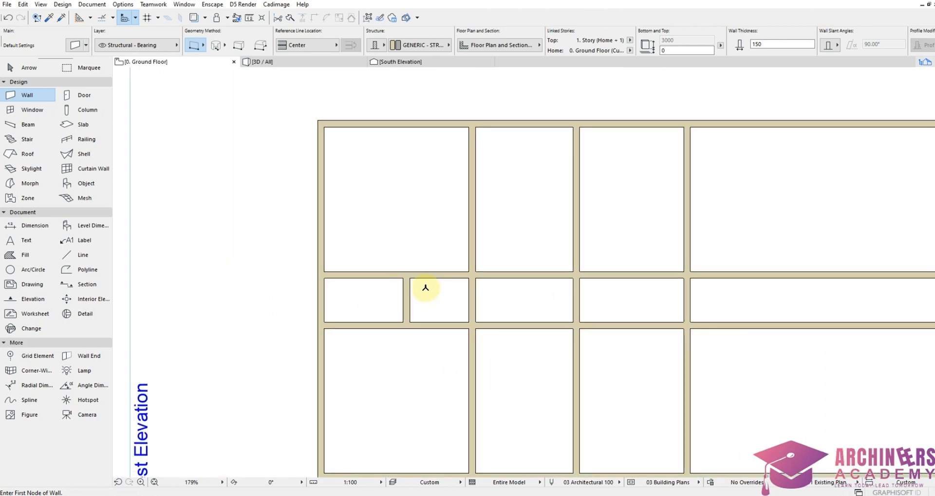
{"action": "scroll", "coordinate": [425, 364], "scroll_direction": "up", "scroll_amount": 4}
{"action": "left_click", "coordinate": [414, 406], "text": "shift"}
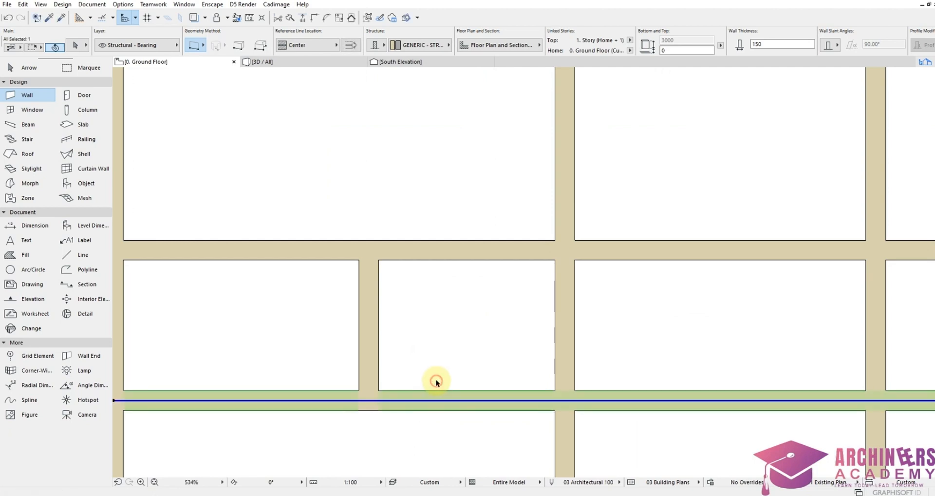
{"action": "key", "text": "ctrl+shift+d"}
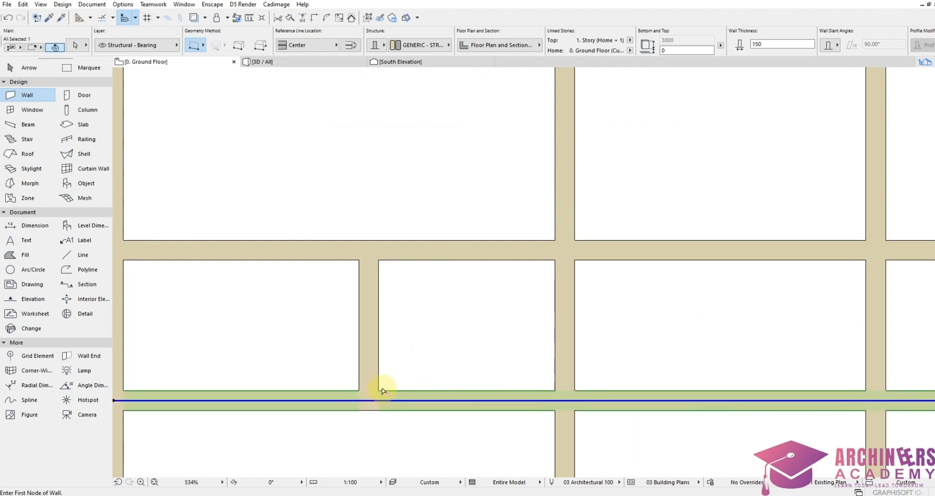
{"action": "left_click", "coordinate": [378, 390]}
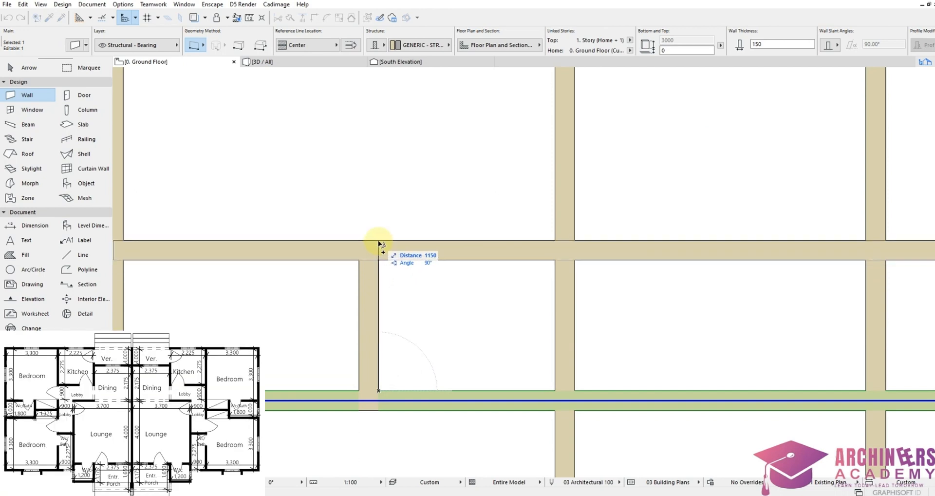
{"action": "type", "text": "5"}
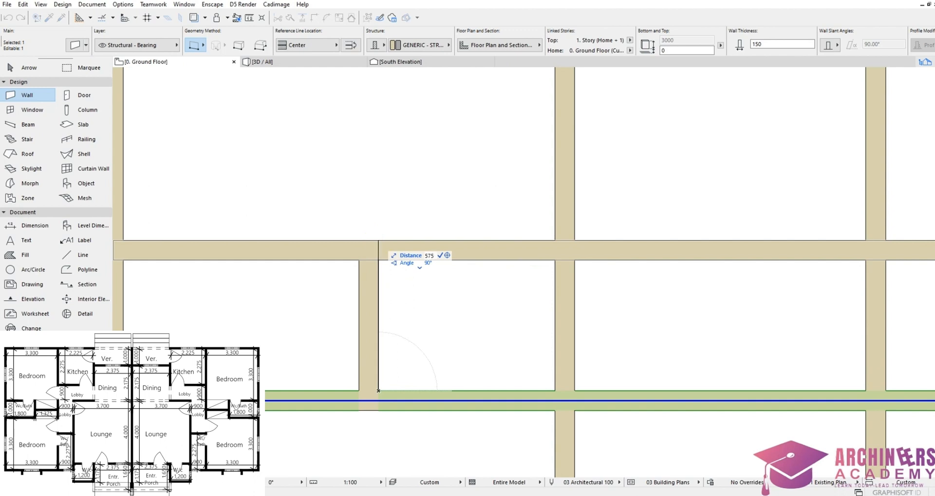
{"action": "type", "text": "75"}
{"action": "key", "text": "Return"}
{"action": "scroll", "coordinate": [417, 359], "scroll_direction": "down", "scroll_amount": 3}
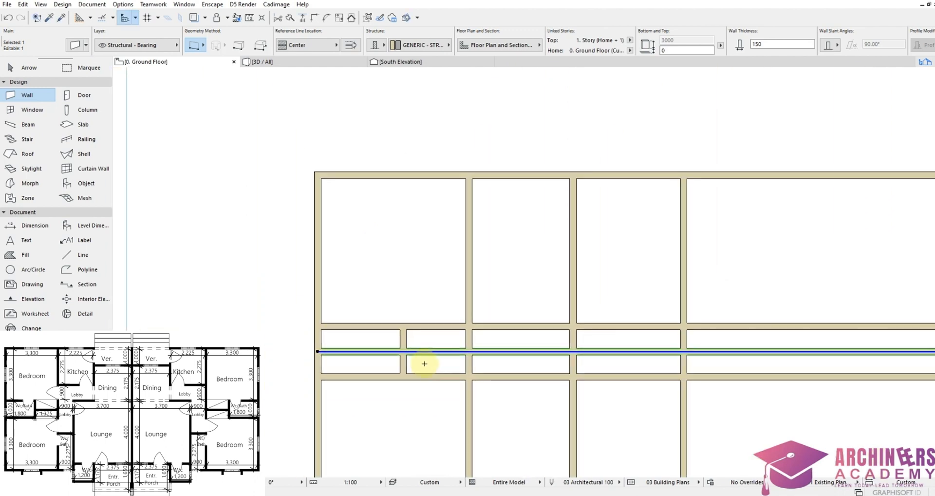
{"action": "key", "text": "Escape"}
Trim the new middle wall inside the bathroom, and the bathroom's south and north walls between the bathroom and the bedrooms' east wall
{"action": "left_click", "coordinate": [372, 355], "text": "ctrl"}
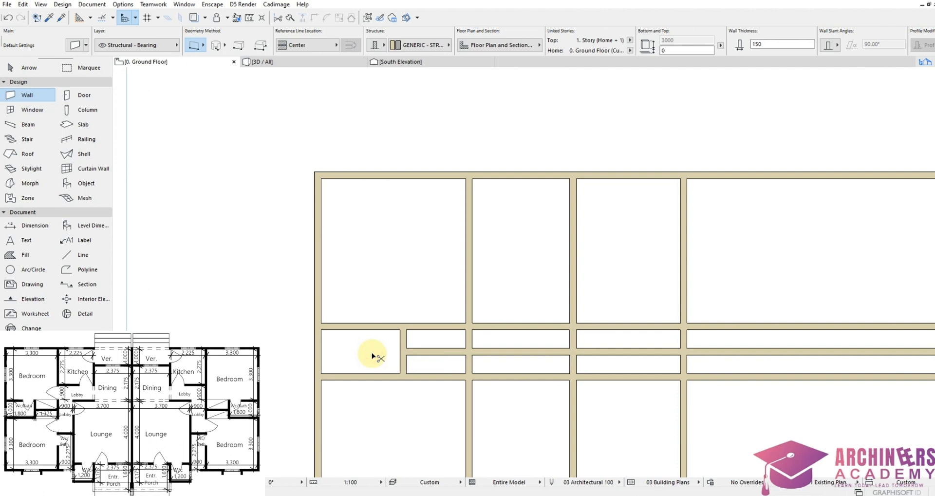
{"action": "left_click", "coordinate": [424, 378], "text": "ctrl"}
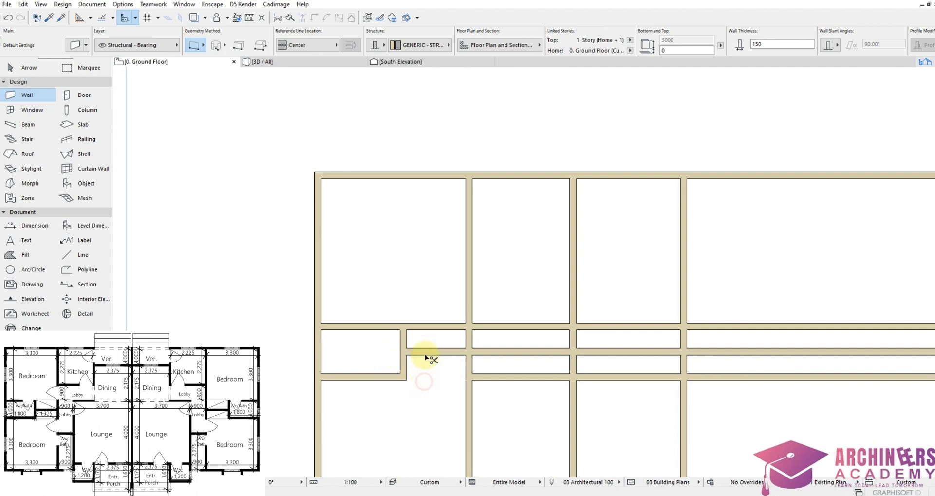
{"action": "left_click", "coordinate": [428, 326], "text": "ctrl"}
Trim the middle and lower of the three closely spaced horizontal walls in the bay just east of the bedrooms
{"action": "scroll", "coordinate": [477, 357], "scroll_direction": "down", "scroll_amount": 3}
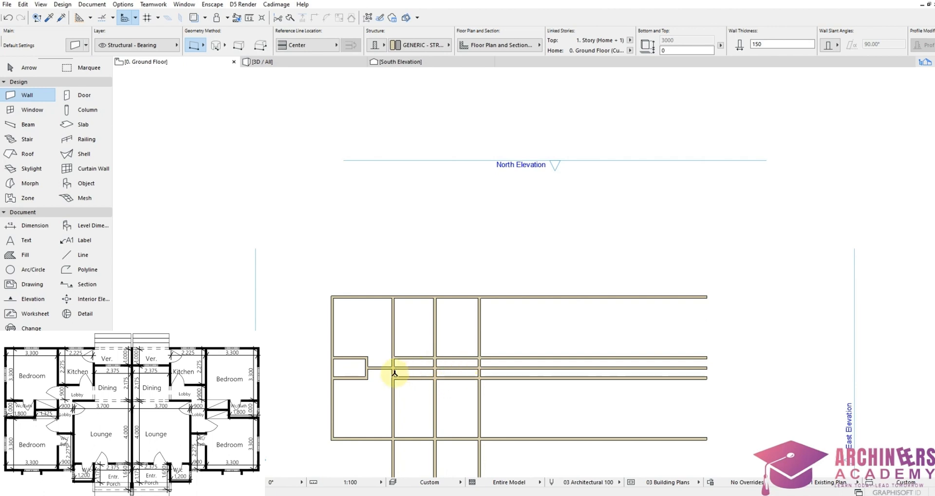
{"action": "scroll", "coordinate": [396, 370], "scroll_direction": "up", "scroll_amount": 4}
{"action": "scroll", "coordinate": [373, 386], "scroll_direction": "up", "scroll_amount": 3}
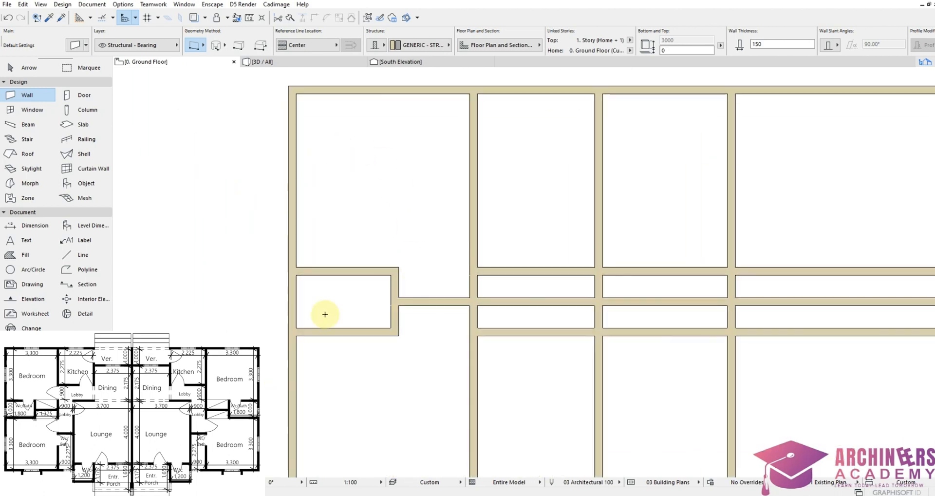
{"action": "scroll", "coordinate": [403, 220], "scroll_direction": "down", "scroll_amount": 5}
{"action": "scroll", "coordinate": [366, 265], "scroll_direction": "up", "scroll_amount": 1}
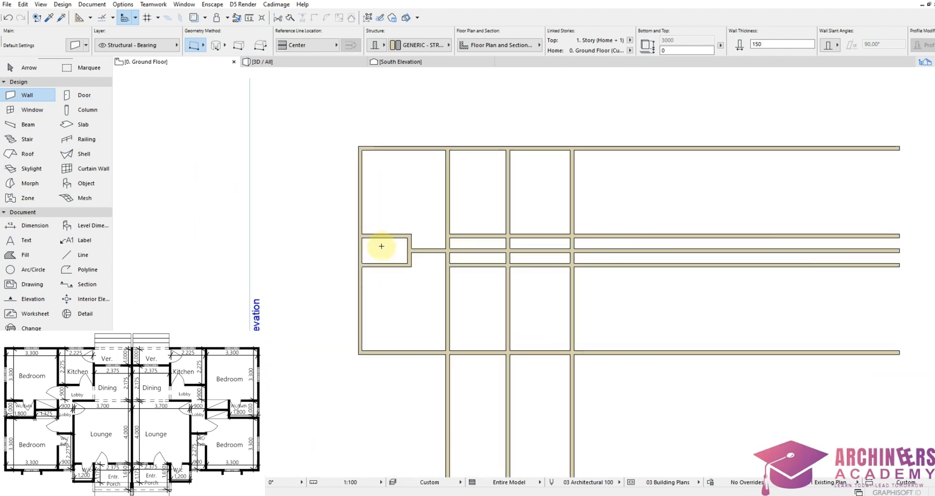
{"action": "scroll", "coordinate": [402, 302], "scroll_direction": "down", "scroll_amount": 2}
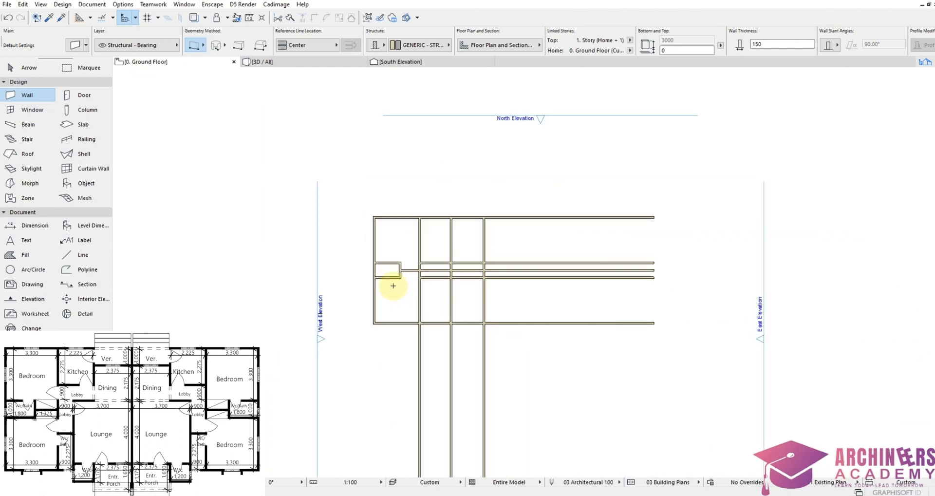
{"action": "scroll", "coordinate": [417, 339], "scroll_direction": "up", "scroll_amount": 4}
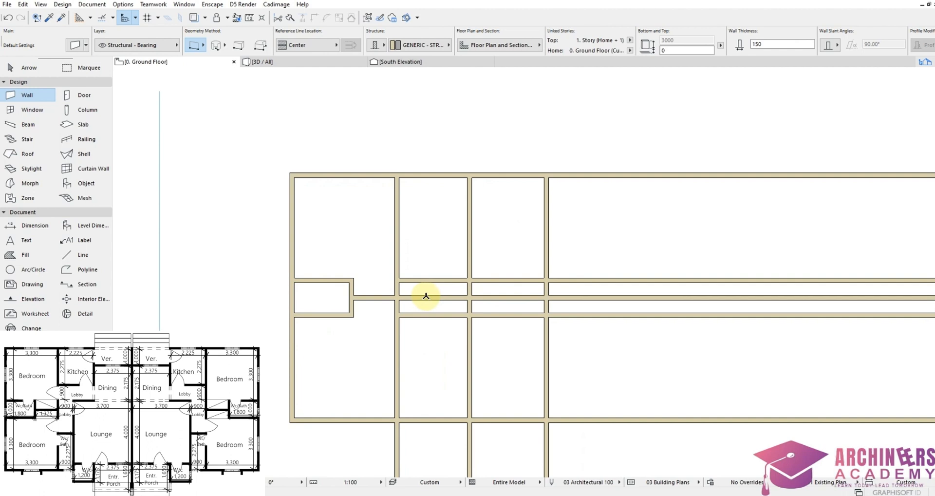
{"action": "scroll", "coordinate": [426, 295], "scroll_direction": "up", "scroll_amount": 3}
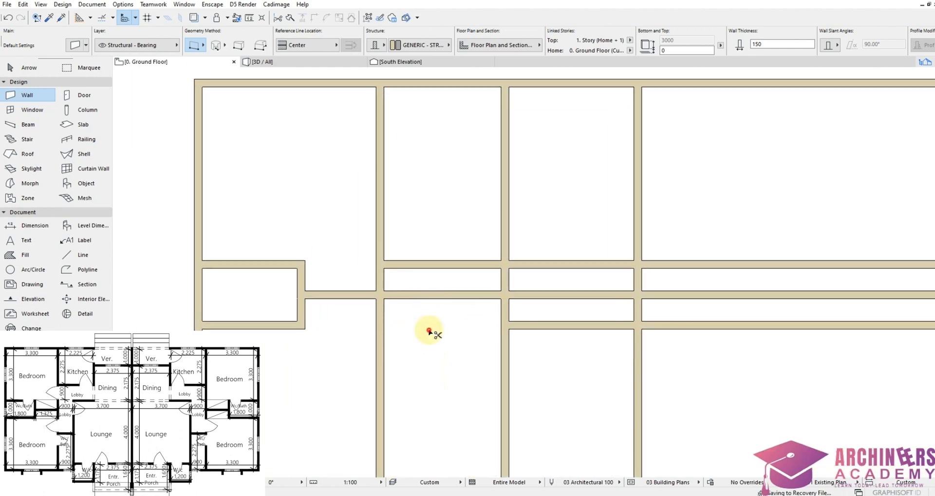
Copy the north exterior wall 2275 mm to the south from its inner face for the kitchen's south wall
{"action": "scroll", "coordinate": [428, 294], "scroll_direction": "down", "scroll_amount": 3}
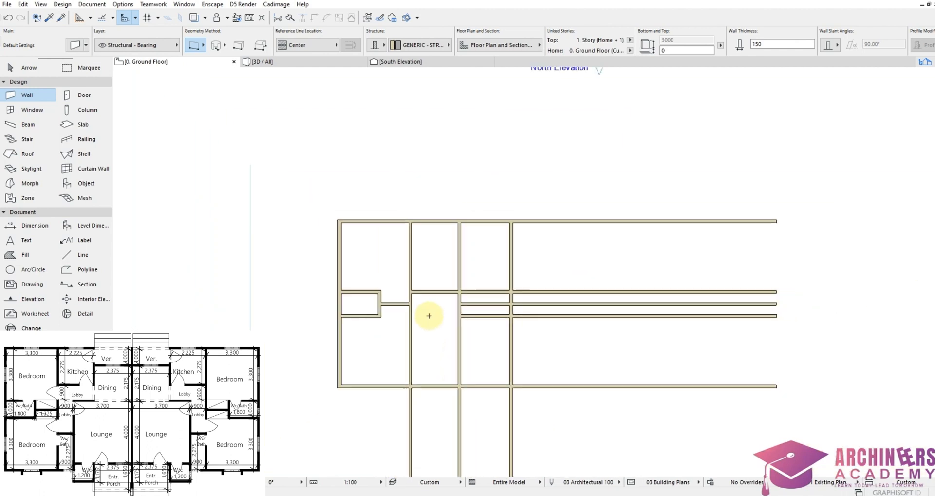
{"action": "scroll", "coordinate": [425, 200], "scroll_direction": "down", "scroll_amount": 1}
{"action": "scroll", "coordinate": [424, 216], "scroll_direction": "up", "scroll_amount": 2}
{"action": "left_click", "coordinate": [434, 277], "text": "shift"}
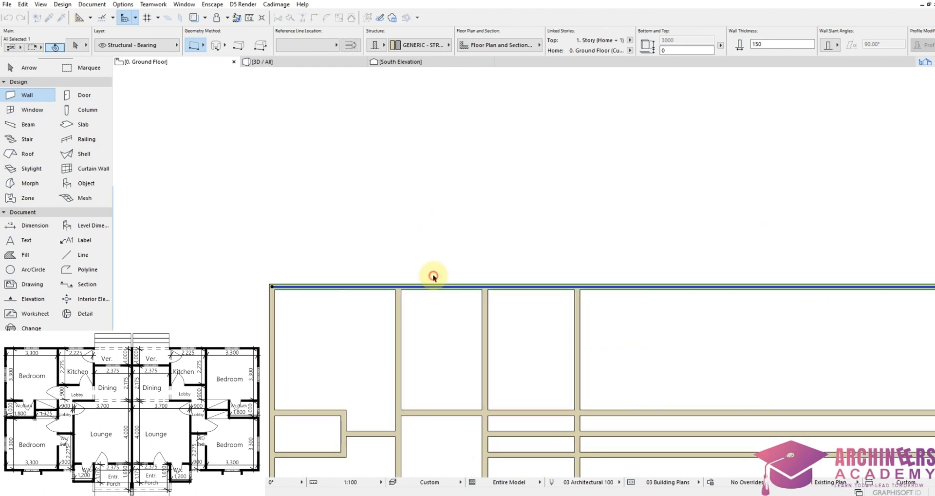
{"action": "scroll", "coordinate": [438, 265], "scroll_direction": "down", "scroll_amount": 2}
{"action": "scroll", "coordinate": [435, 233], "scroll_direction": "up", "scroll_amount": 4}
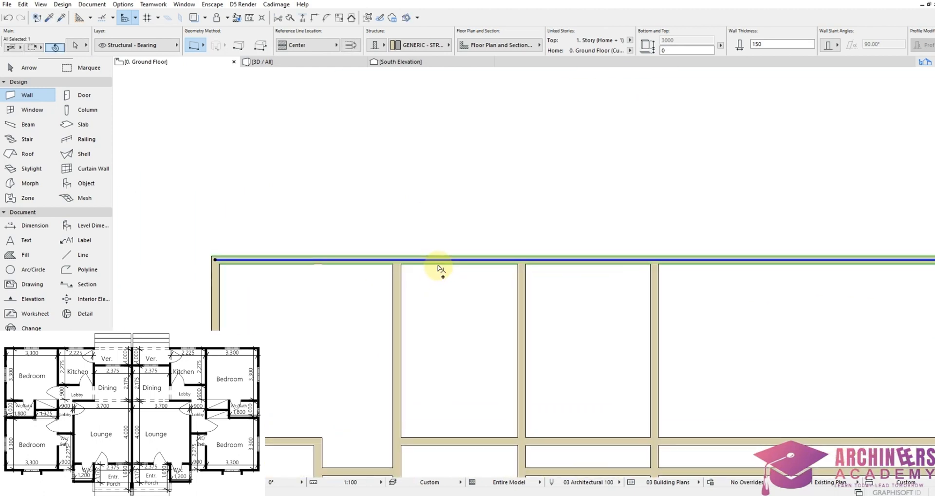
{"action": "left_click", "coordinate": [437, 265]}
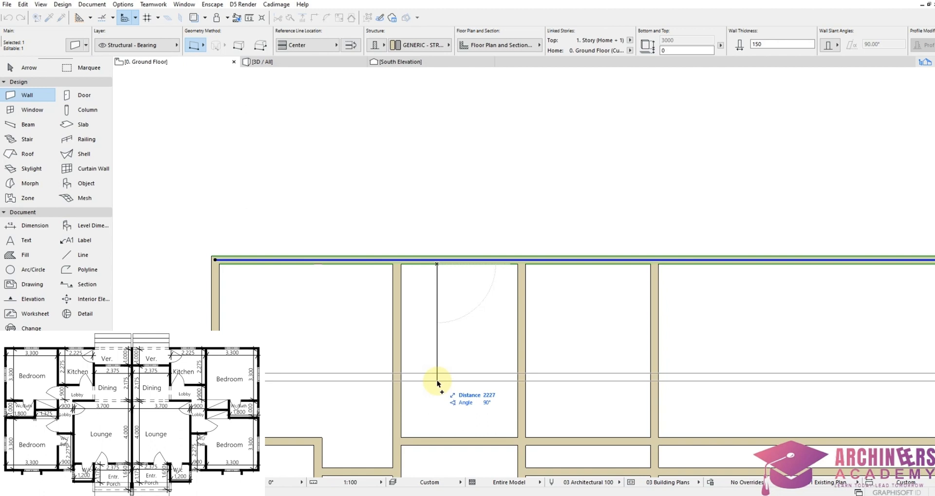
{"action": "type", "text": "22"}
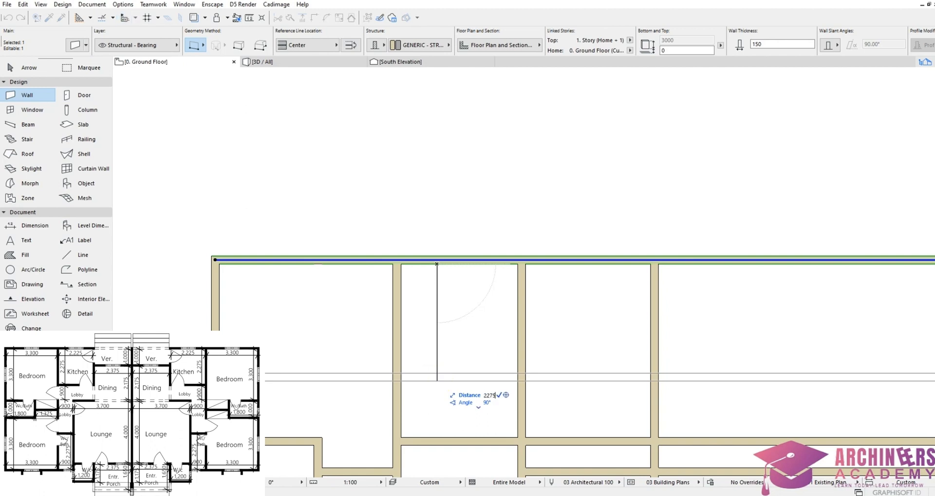
{"action": "type", "text": "75"}
{"action": "key", "text": "Return"}
Move the kitchen's new south wall down by one wall thickness from its north face corner and deselect it
{"action": "scroll", "coordinate": [423, 380], "scroll_direction": "up", "scroll_amount": 5}
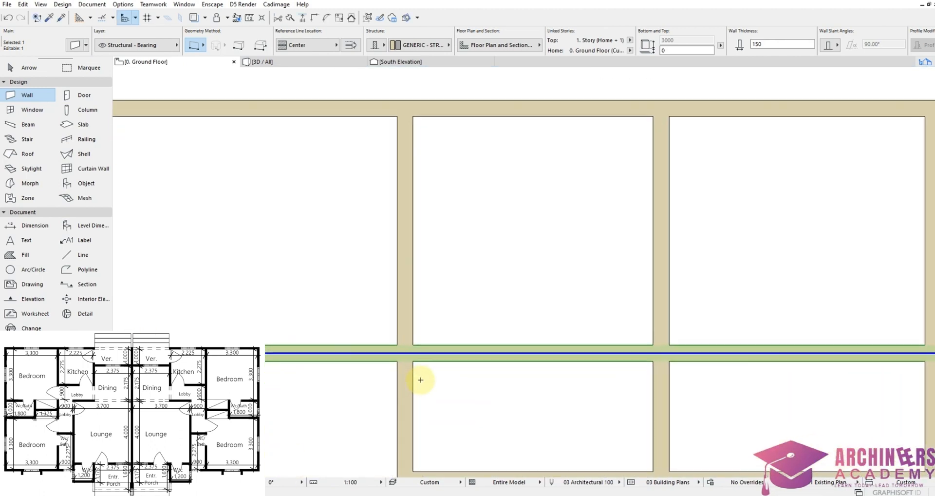
{"action": "left_click", "coordinate": [413, 345]}
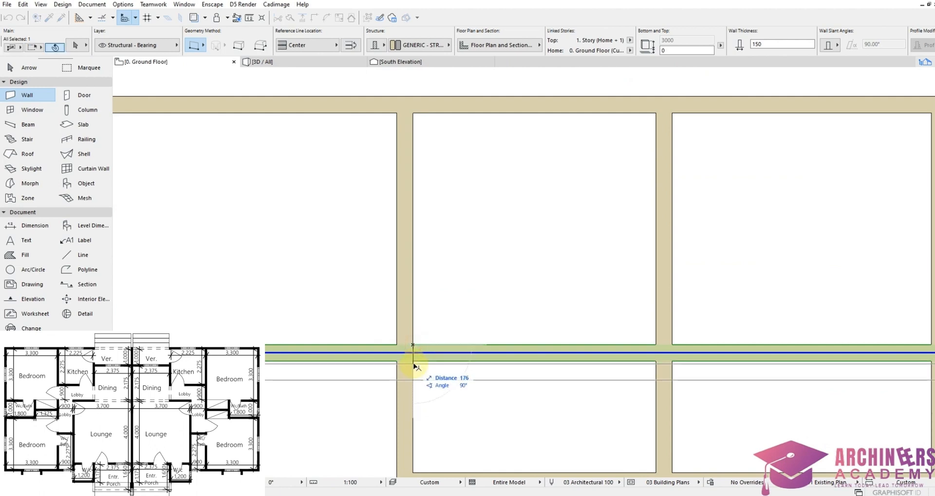
{"action": "key", "text": "Escape"}
{"action": "key", "text": "Escape"}
{"action": "scroll", "coordinate": [413, 360], "scroll_direction": "down", "scroll_amount": 4}
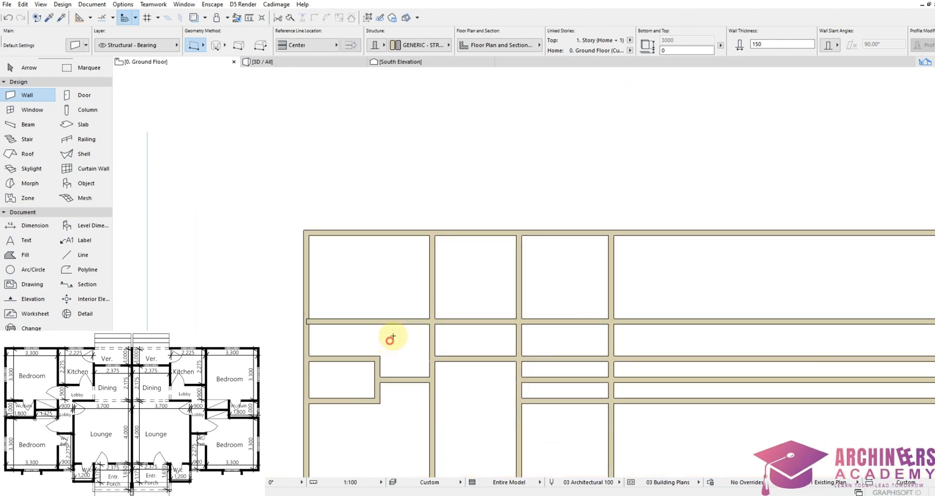
Trim the kitchen's south wall where it crosses the north-west bedroom, between the west exterior wall and the bedrooms' east wall
{"action": "left_click", "coordinate": [393, 324], "text": "ctrl"}
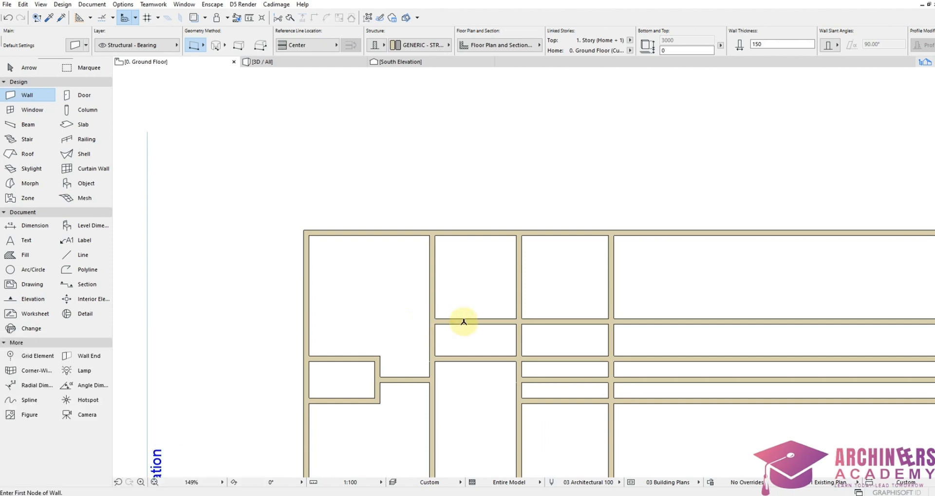
{"action": "scroll", "coordinate": [476, 369], "scroll_direction": "up", "scroll_amount": 3}
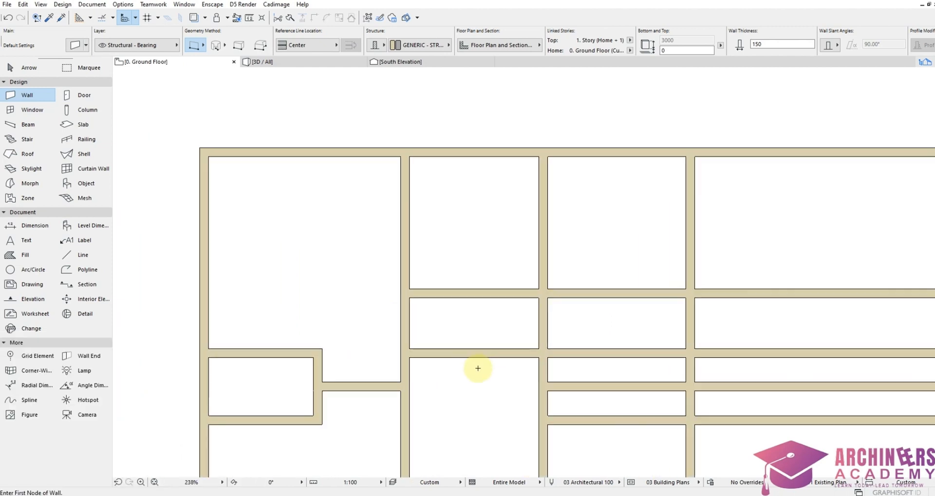
{"action": "scroll", "coordinate": [476, 351], "scroll_direction": "down", "scroll_amount": 4}
{"action": "scroll", "coordinate": [475, 350], "scroll_direction": "up", "scroll_amount": 4}
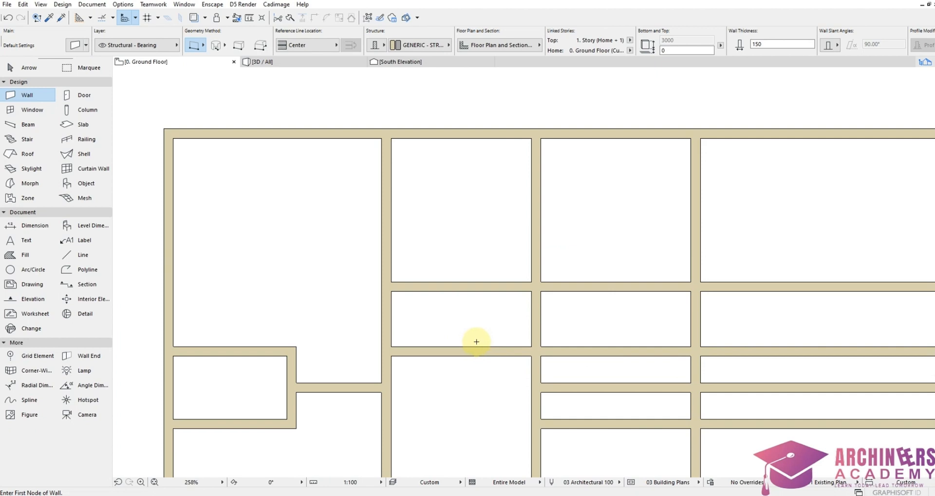
Pull the south end of the bedrooms' east wall back to the centre line of the south exterior wall
{"action": "scroll", "coordinate": [476, 342], "scroll_direction": "down", "scroll_amount": 2}
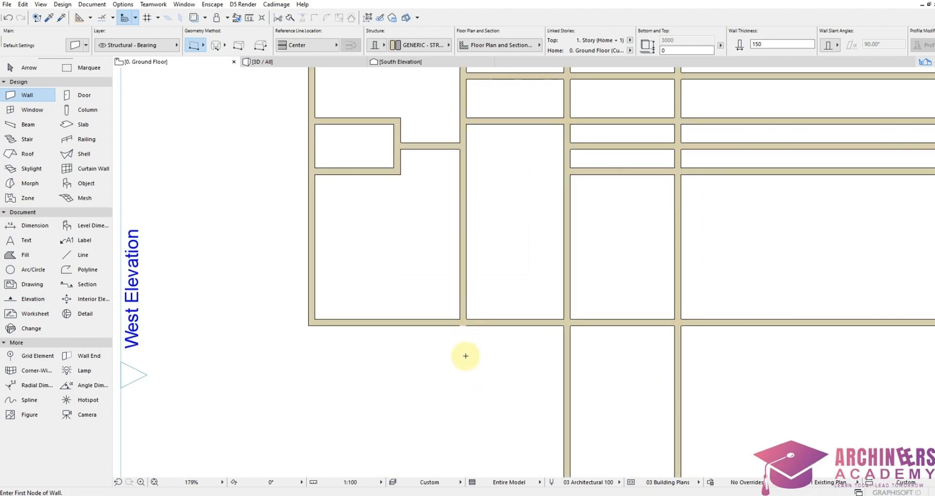
{"action": "scroll", "coordinate": [461, 199], "scroll_direction": "down", "scroll_amount": 3}
{"action": "scroll", "coordinate": [469, 395], "scroll_direction": "up", "scroll_amount": 5}
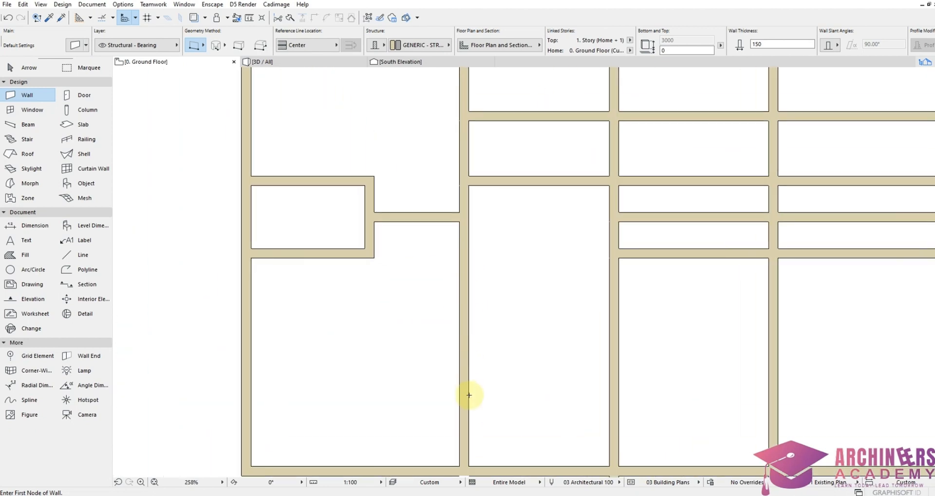
{"action": "left_click", "coordinate": [466, 424], "text": "shift"}
{"action": "scroll", "coordinate": [462, 309], "scroll_direction": "down", "scroll_amount": 3}
{"action": "scroll", "coordinate": [468, 413], "scroll_direction": "up", "scroll_amount": 6}
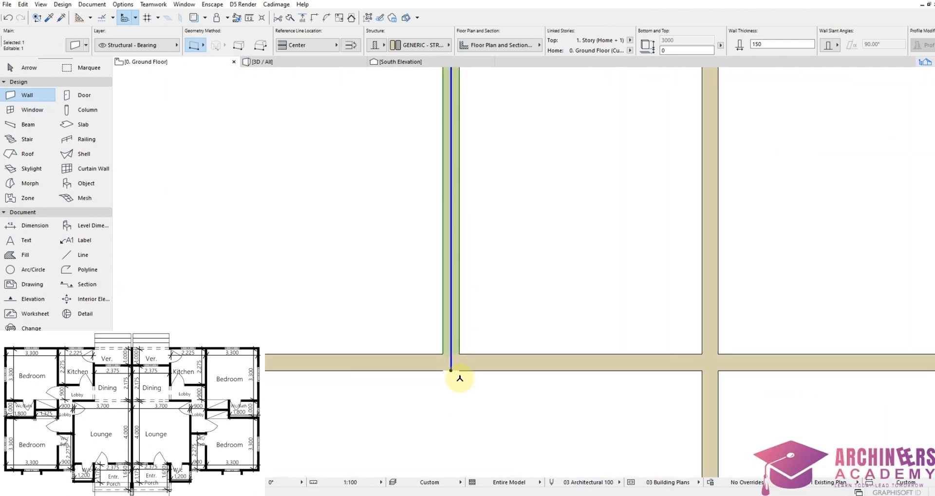
{"action": "left_click", "coordinate": [451, 369]}
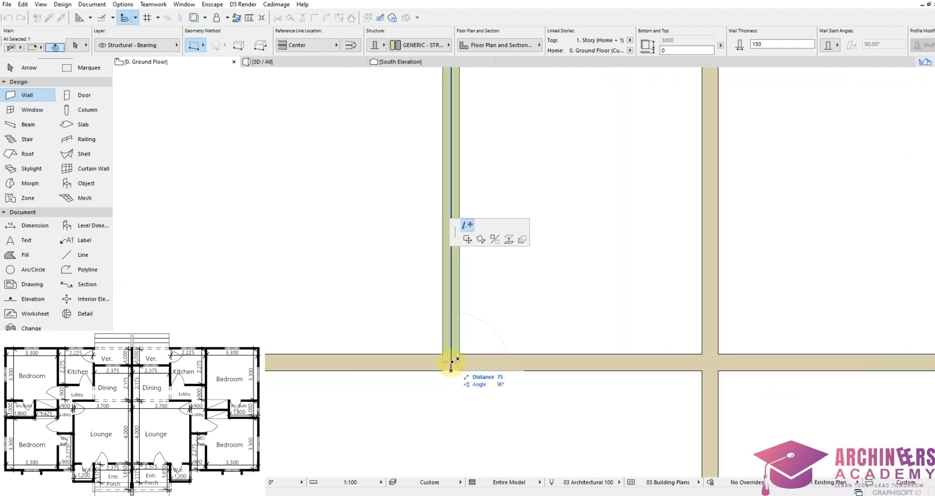
{"action": "left_click", "coordinate": [451, 362]}
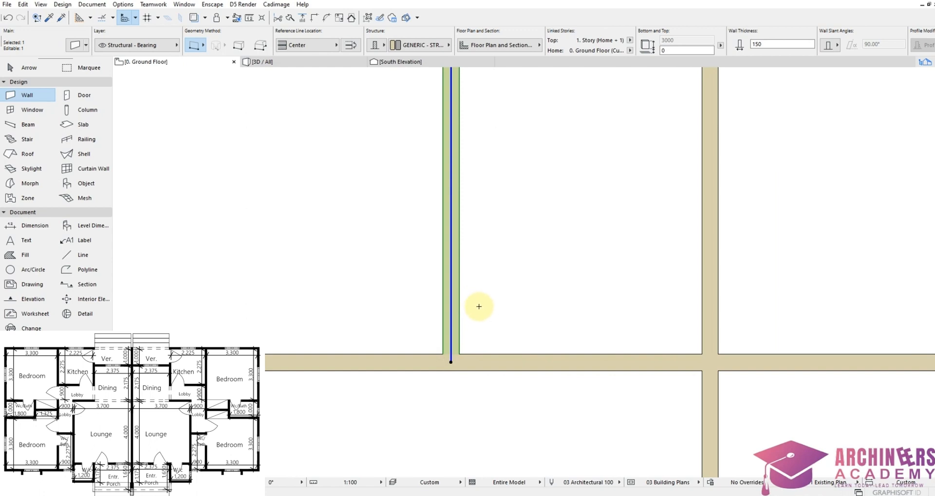
Copy the bedrooms' east wall 900 mm to the east
{"action": "left_click", "coordinate": [452, 364], "text": "shift"}
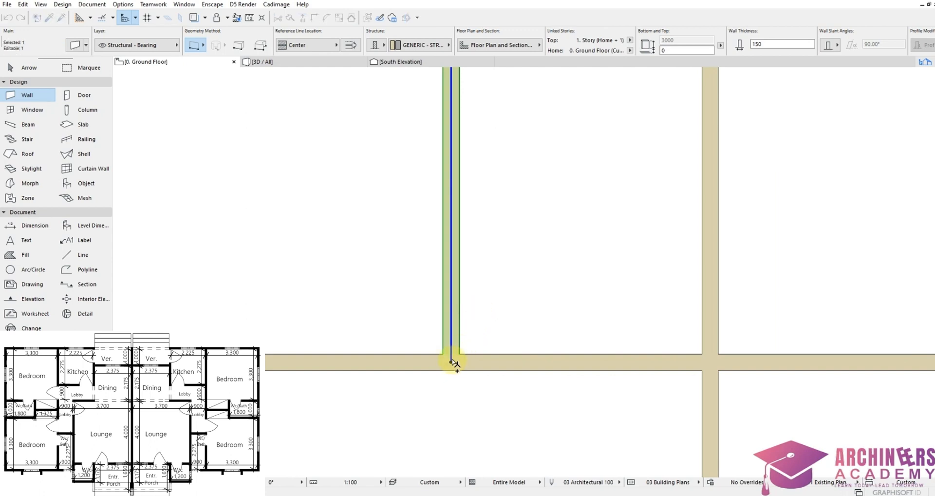
{"action": "left_click_drag", "start_coordinate": [452, 363], "coordinate": [496, 367]}
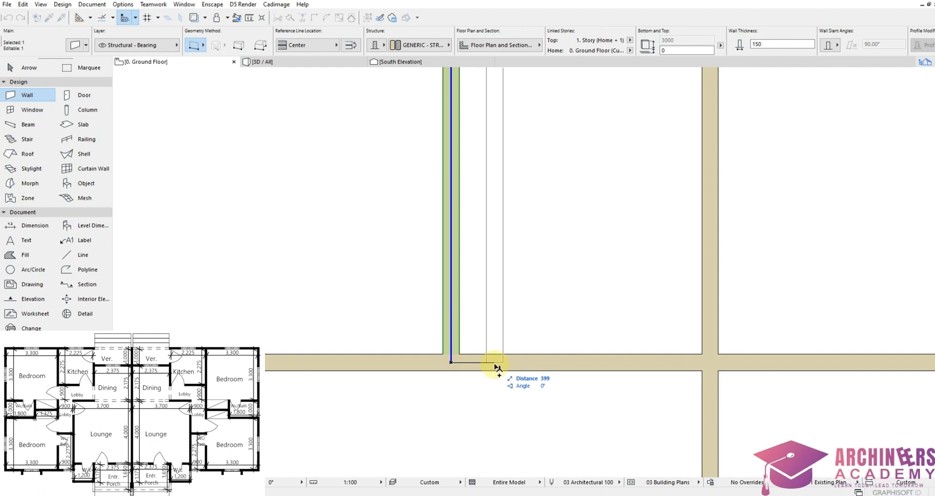
{"action": "type", "text": "900"}
{"action": "key", "text": "Return"}
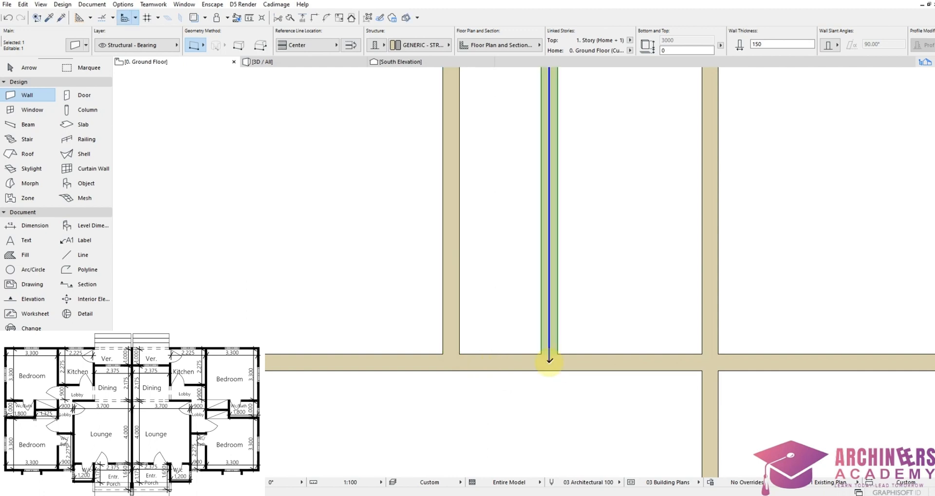
Move the copied wall east by one wall thickness and trim its two segments through the kitchen and lobby north of the lounge
{"action": "key", "text": "ctrl+shift+d"}
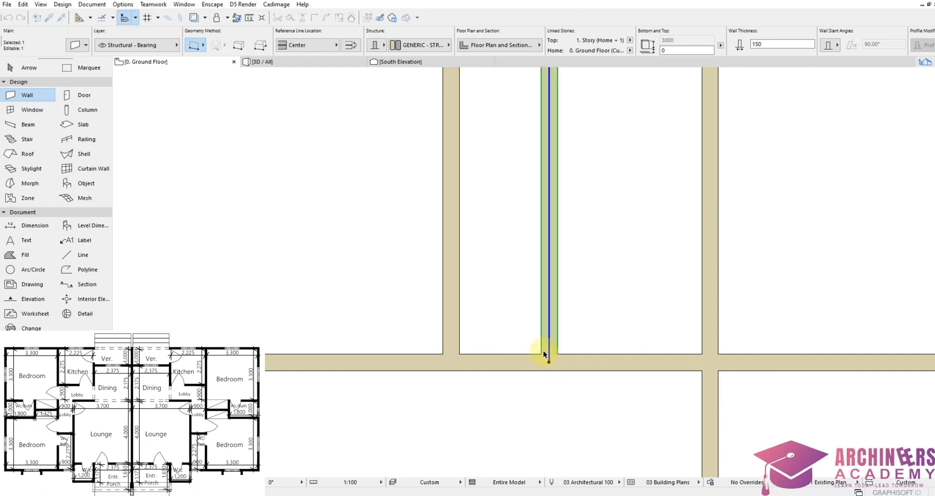
{"action": "left_click", "coordinate": [541, 354]}
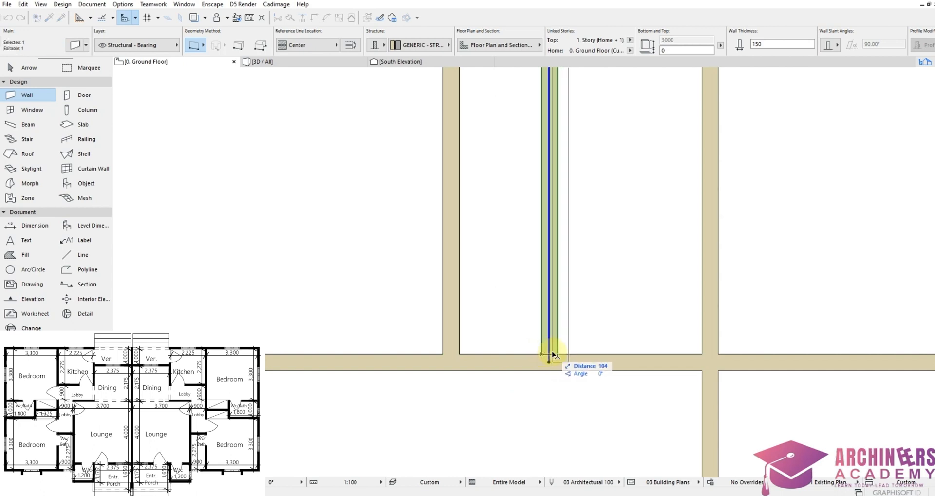
{"action": "left_click", "coordinate": [554, 354]}
{"action": "scroll", "coordinate": [519, 365], "scroll_direction": "down", "scroll_amount": 3}
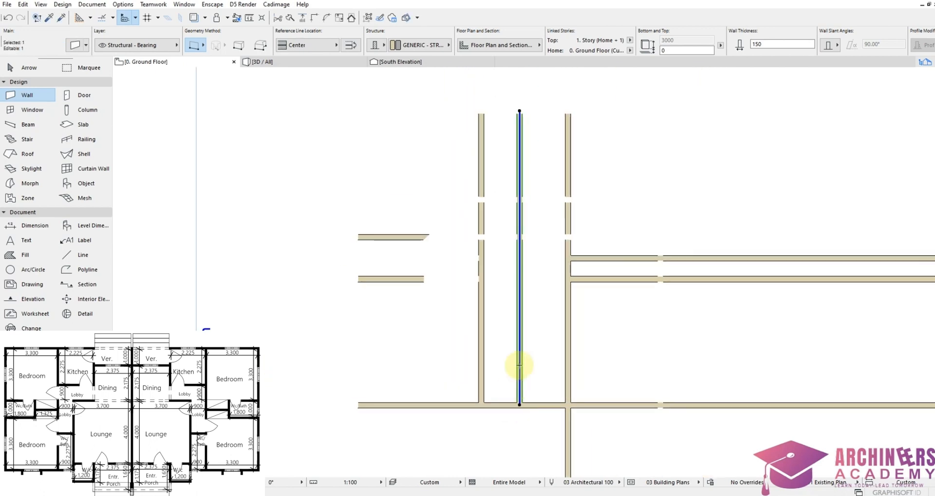
{"action": "key", "text": "Escape"}
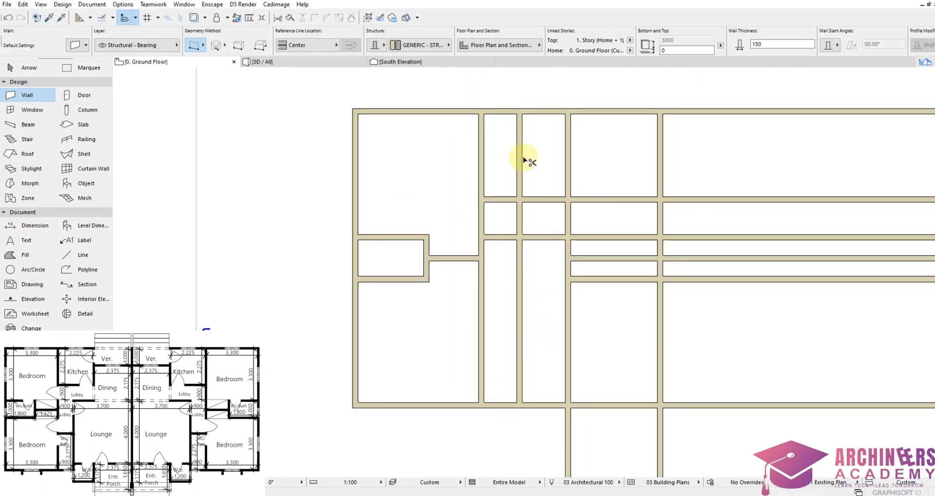
{"action": "left_click", "coordinate": [519, 162], "text": "ctrl"}
{"action": "left_click", "coordinate": [520, 220], "text": "ctrl"}
Copy the south exterior wall 2275 mm to the north
{"action": "scroll", "coordinate": [517, 378], "scroll_direction": "up", "scroll_amount": 3}
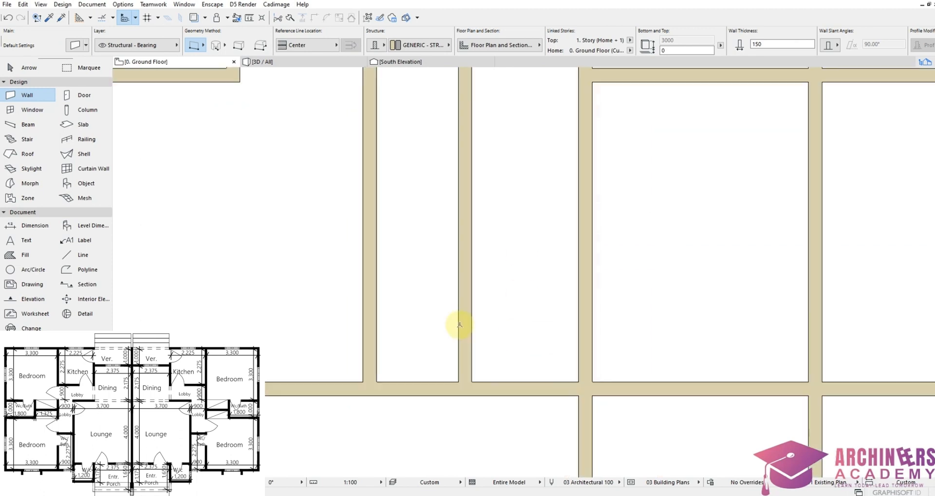
{"action": "left_click", "coordinate": [420, 388], "text": "shift"}
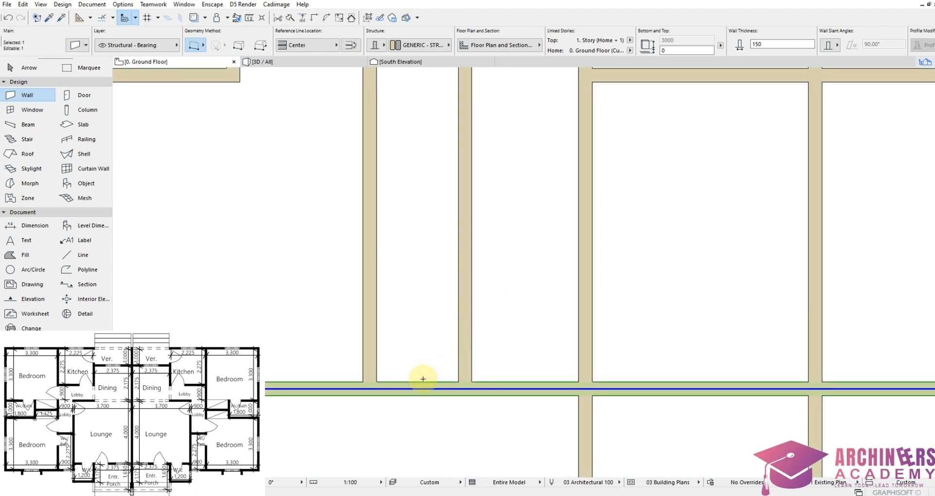
{"action": "left_click", "coordinate": [423, 388]}
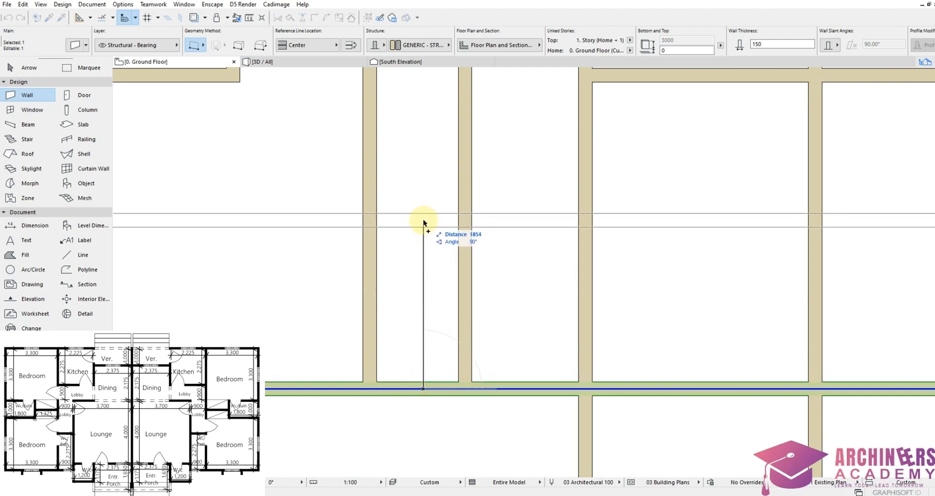
{"action": "type", "text": "2275"}
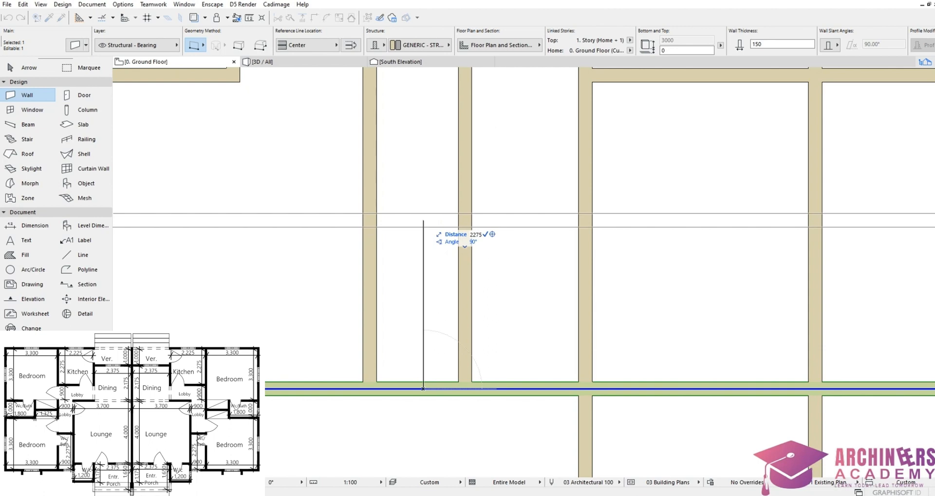
{"action": "key", "text": "Return"}
Move the copied horizontal wall north by one wall thickness from its lower face corner and deselect it
{"action": "scroll", "coordinate": [448, 182], "scroll_direction": "up", "scroll_amount": 4}
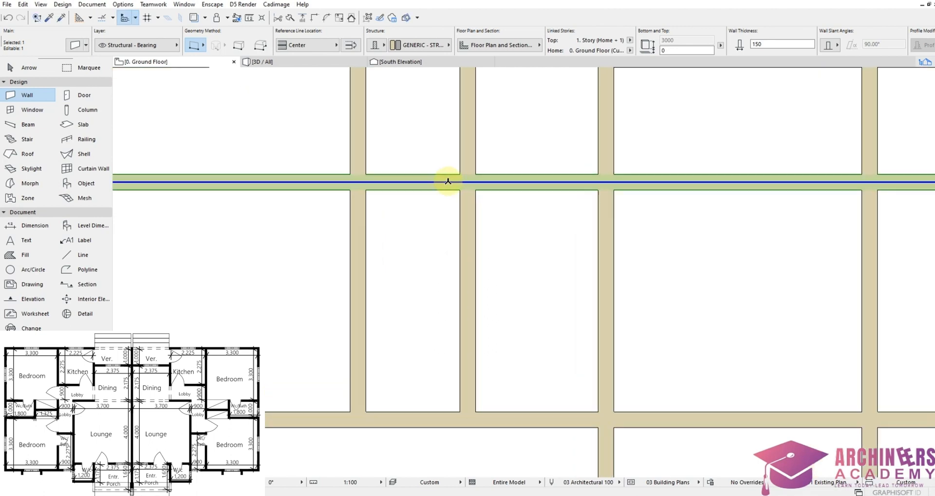
{"action": "left_click", "coordinate": [470, 197]}
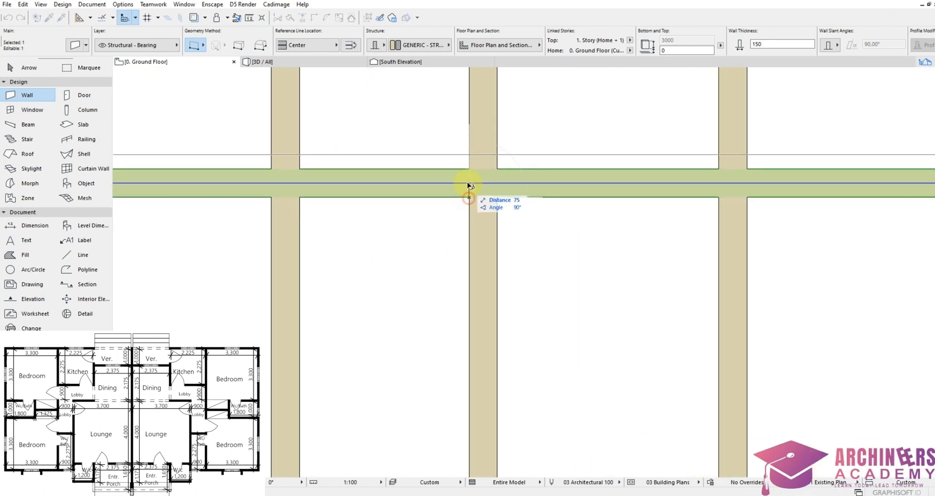
{"action": "left_click", "coordinate": [469, 169]}
{"action": "scroll", "coordinate": [570, 307], "scroll_direction": "down", "scroll_amount": 4}
{"action": "scroll", "coordinate": [570, 307], "scroll_direction": "down", "scroll_amount": 1}
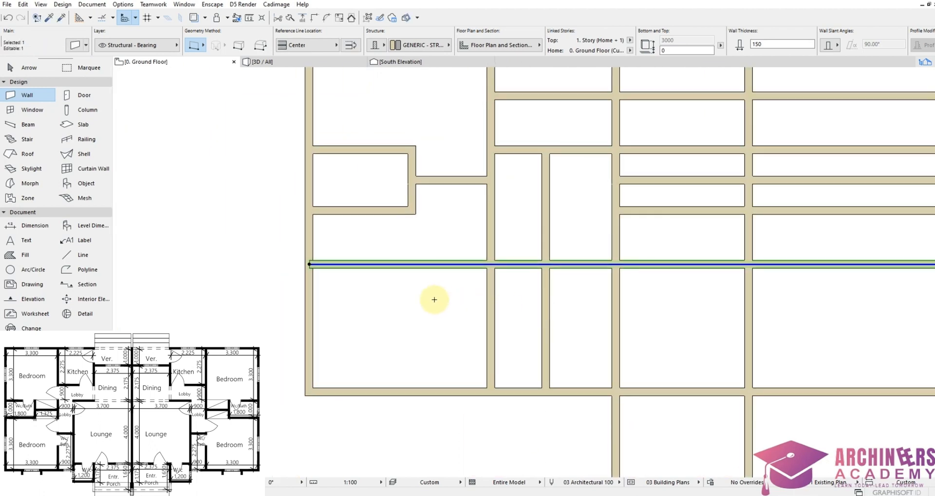
{"action": "key", "text": "Escape"}
Trim the new horizontal wall inside the south-west bedroom and the lounge, and the lounge's north wall across the 900 mm passage
{"action": "left_click", "coordinate": [428, 264], "text": "ctrl"}
{"action": "scroll", "coordinate": [349, 316], "scroll_direction": "down", "scroll_amount": 1}
{"action": "scroll", "coordinate": [481, 282], "scroll_direction": "up", "scroll_amount": 2}
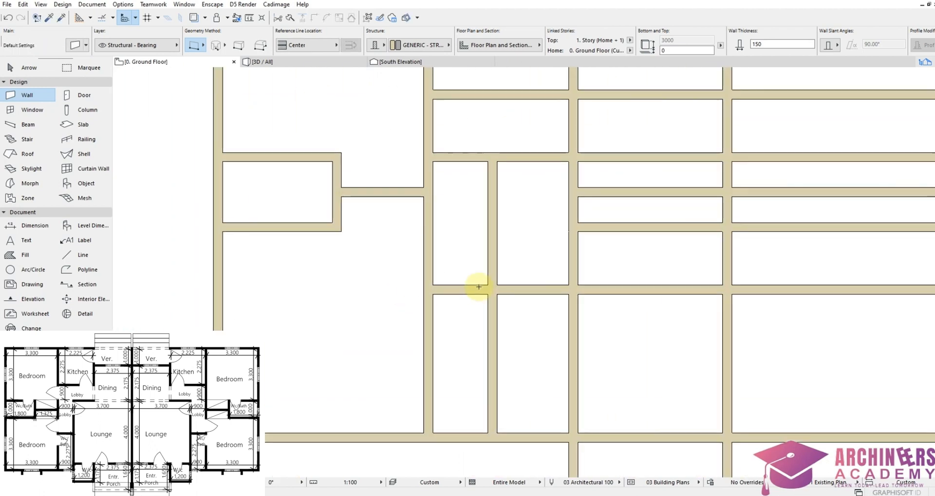
{"action": "left_click", "coordinate": [520, 291], "text": "ctrl"}
{"action": "scroll", "coordinate": [439, 194], "scroll_direction": "down", "scroll_amount": 3}
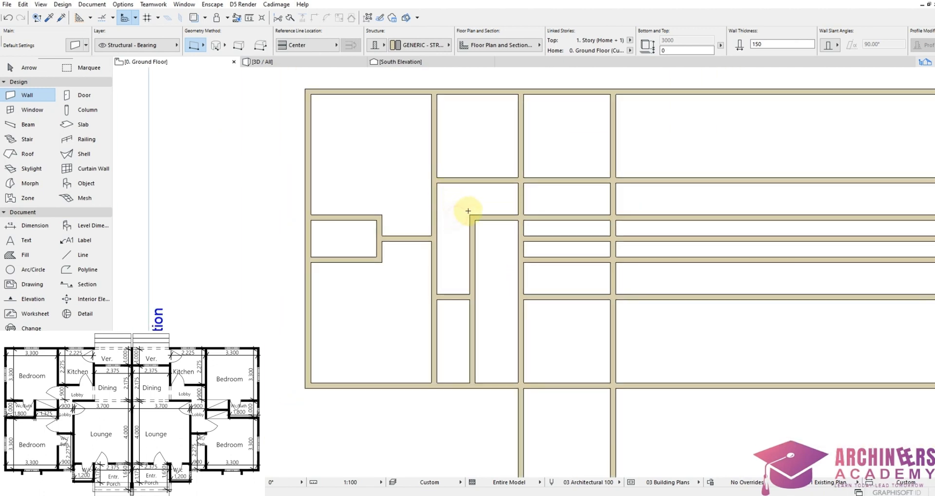
{"action": "scroll", "coordinate": [444, 265], "scroll_direction": "down", "scroll_amount": 2}
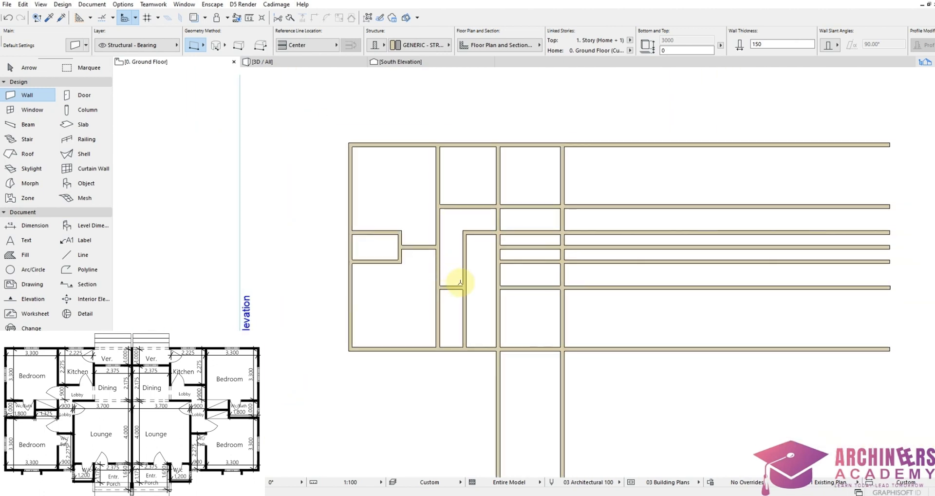
{"action": "scroll", "coordinate": [415, 226], "scroll_direction": "down", "scroll_amount": 1}
{"action": "scroll", "coordinate": [443, 255], "scroll_direction": "up", "scroll_amount": 1}
Trim the kitchen's east wall south of the lounge's north wall and the three horizontal walls crossing the lounge
{"action": "left_click", "coordinate": [413, 361], "text": "ctrl"}
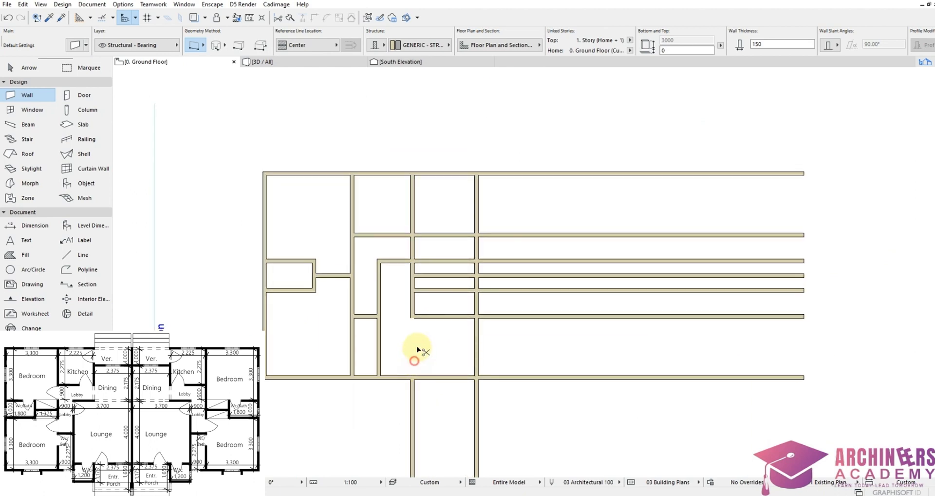
{"action": "left_click", "coordinate": [417, 316], "text": "ctrl"}
{"action": "left_click", "coordinate": [420, 291], "text": "ctrl"}
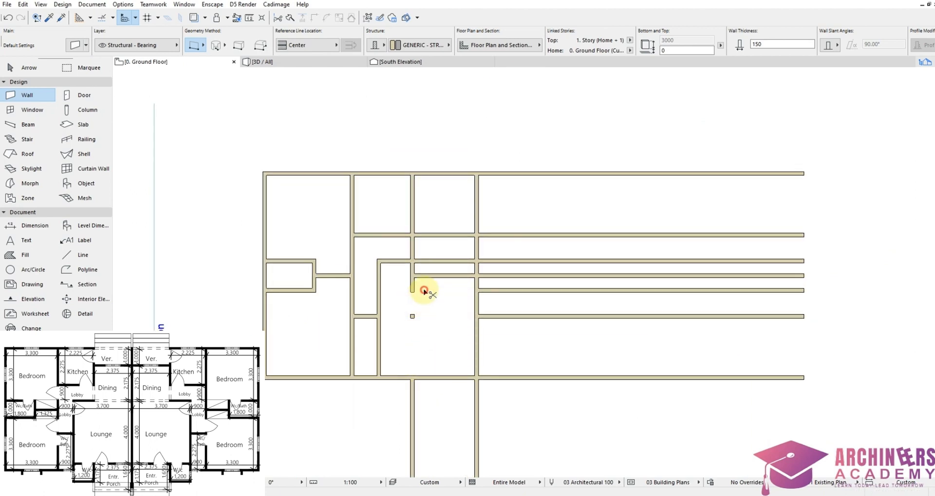
{"action": "left_click", "coordinate": [424, 276], "text": "ctrl"}
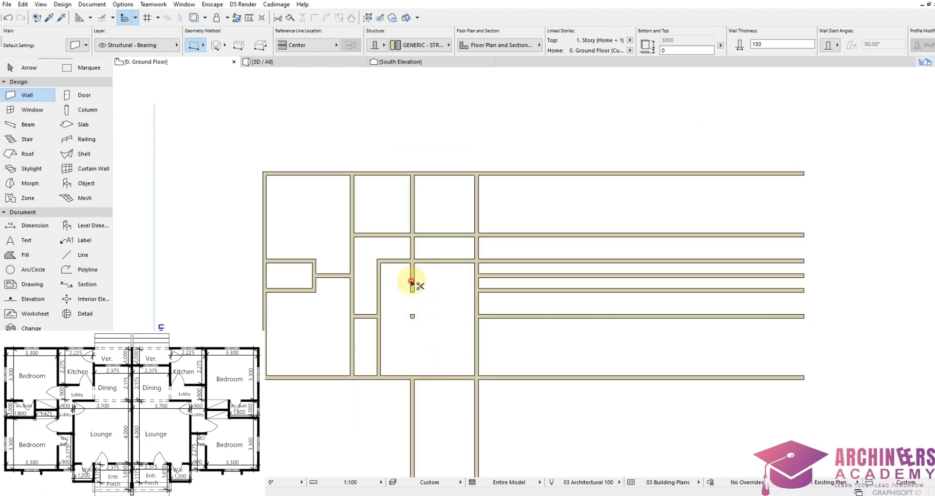
{"action": "left_click", "coordinate": [411, 282], "text": "ctrl"}
Delete the small leftover wall stub in the middle of the lounge
{"action": "left_click", "coordinate": [426, 301], "text": "shift"}
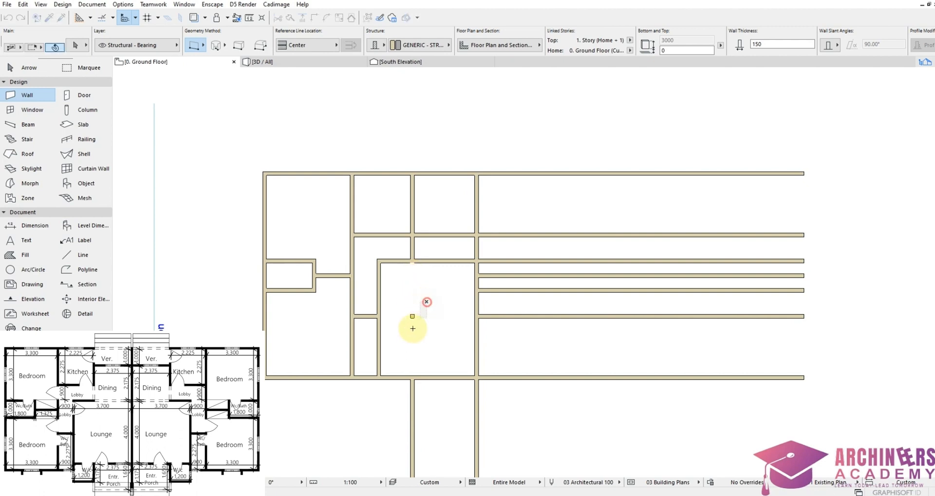
{"action": "left_click", "coordinate": [405, 340], "text": "shift"}
{"action": "key", "text": "Delete"}
Copy the building's outer north wall 1000 mm straight south to form the wall between the veranda and the dining room
{"action": "scroll", "coordinate": [418, 327], "scroll_direction": "down", "scroll_amount": 2}
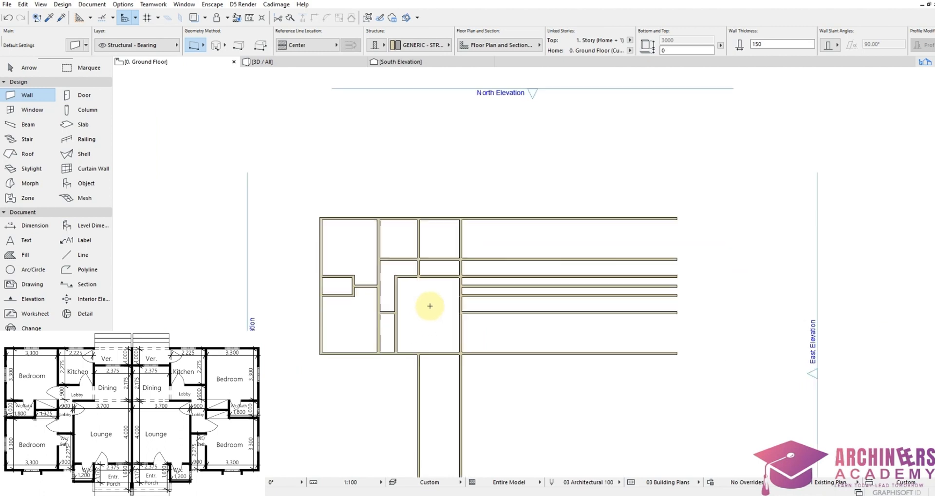
{"action": "scroll", "coordinate": [428, 304], "scroll_direction": "up", "scroll_amount": 3}
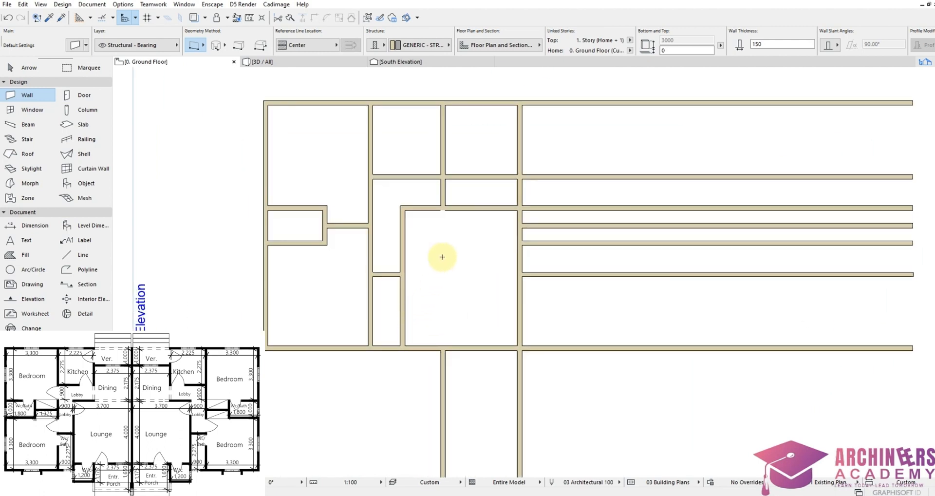
{"action": "scroll", "coordinate": [485, 129], "scroll_direction": "up", "scroll_amount": 2}
{"action": "scroll", "coordinate": [482, 121], "scroll_direction": "up", "scroll_amount": 2}
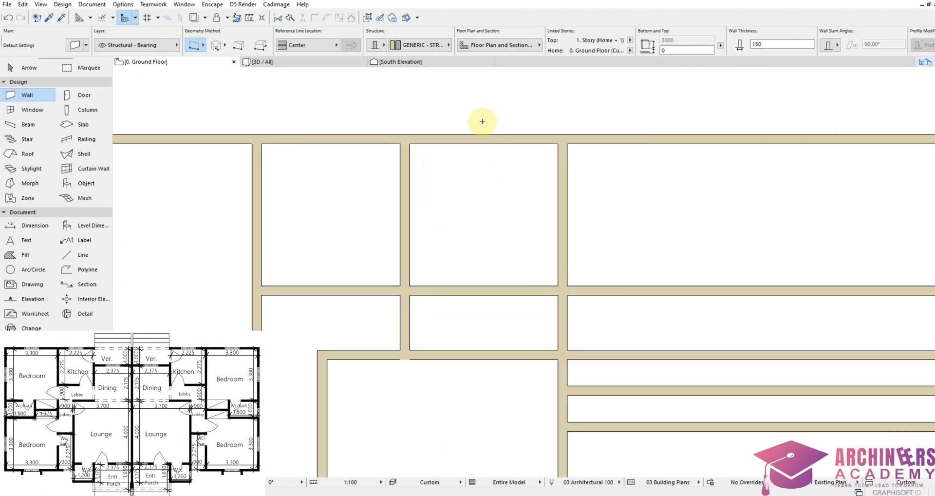
{"action": "left_click", "coordinate": [483, 139], "text": "shift"}
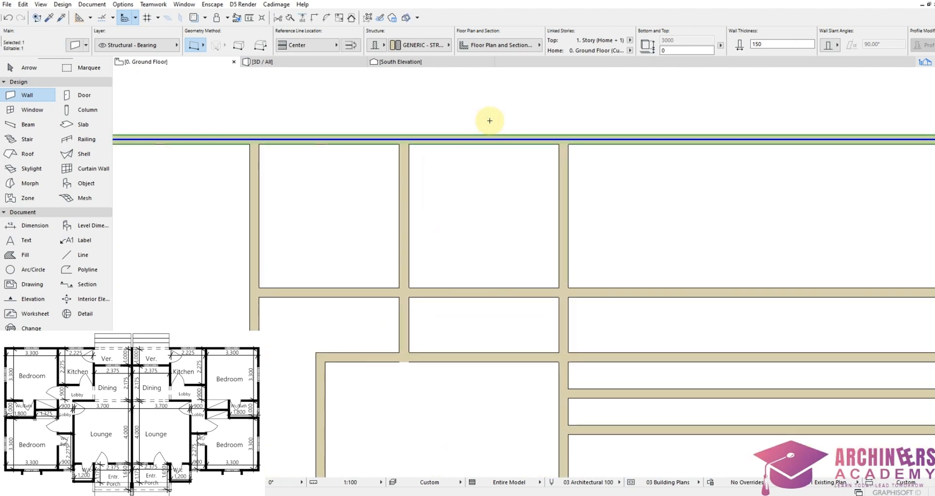
{"action": "left_click", "coordinate": [489, 139]}
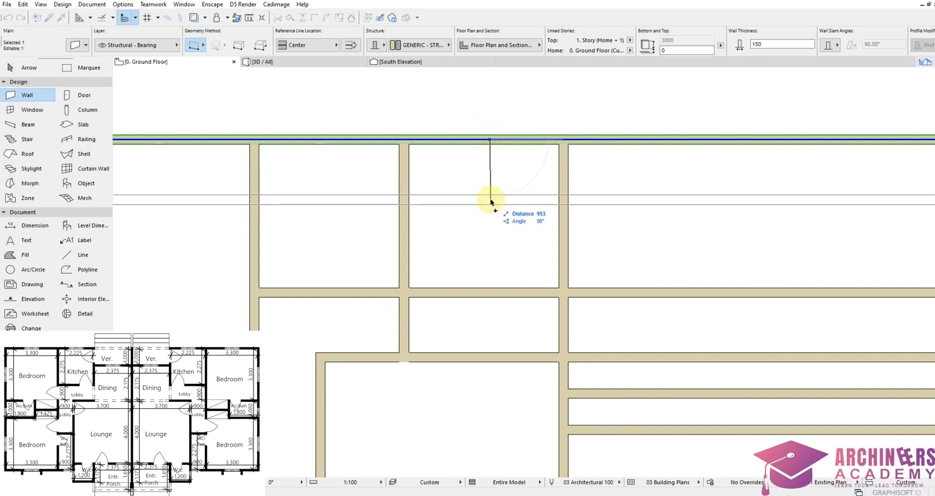
{"action": "type", "text": "1000"}
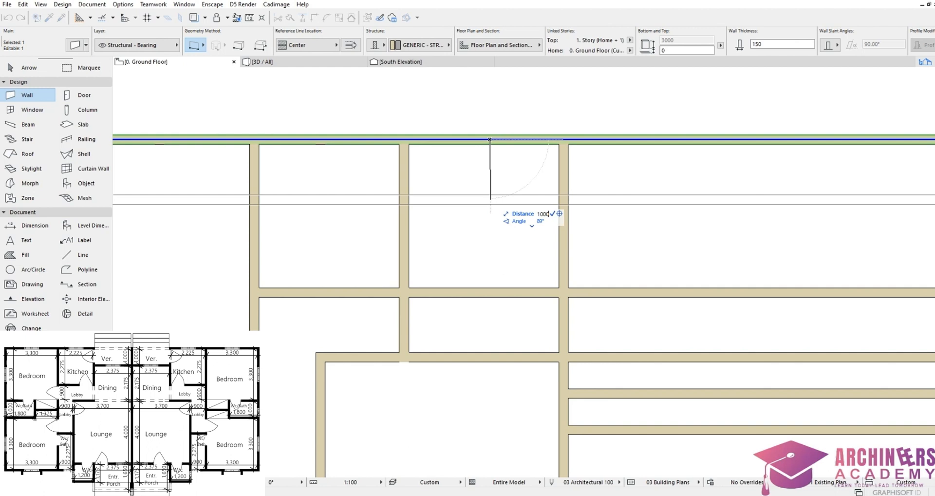
{"action": "key", "text": "Escape"}
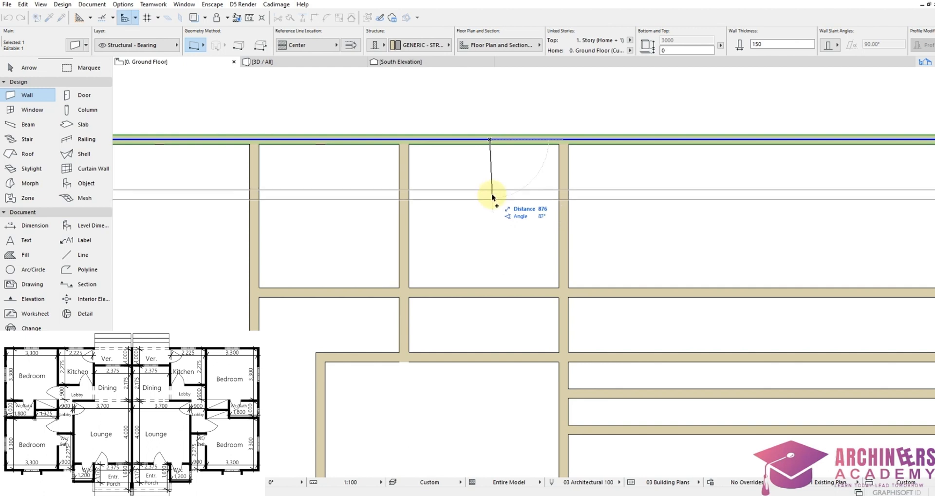
{"action": "type", "text": "1"}
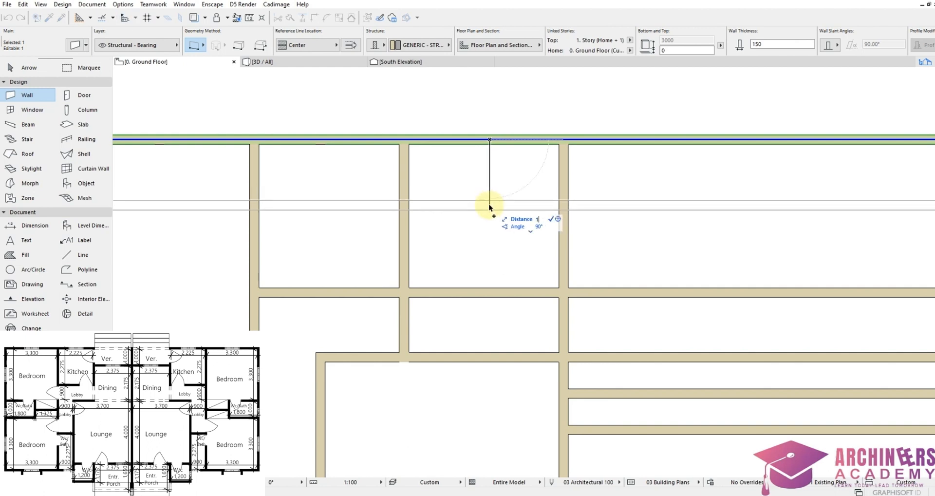
{"action": "type", "text": "000"}
{"action": "key", "text": "Return"}
Move the copied veranda wall south by one wall thickness from its upper face corner and deselect it
{"action": "scroll", "coordinate": [564, 216], "scroll_direction": "up", "scroll_amount": 2}
{"action": "left_click", "coordinate": [564, 214]}
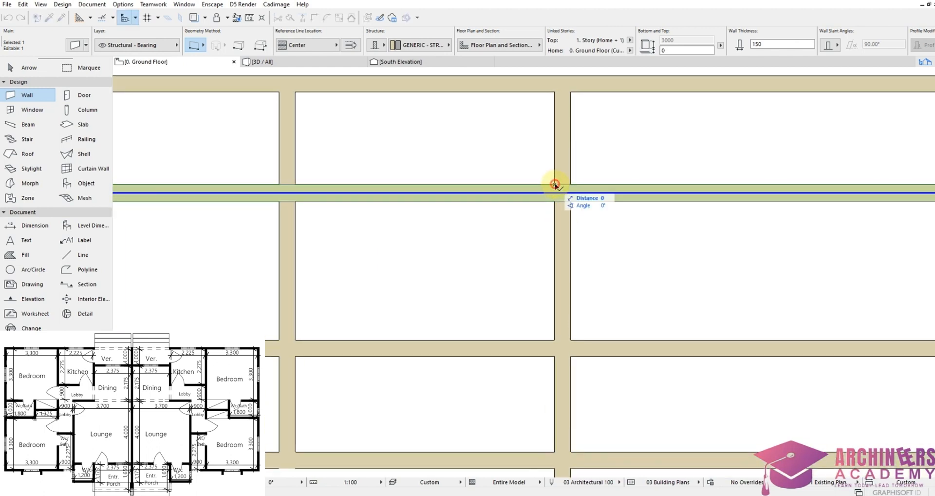
{"action": "left_click", "coordinate": [555, 208]}
{"action": "scroll", "coordinate": [517, 260], "scroll_direction": "down", "scroll_amount": 5}
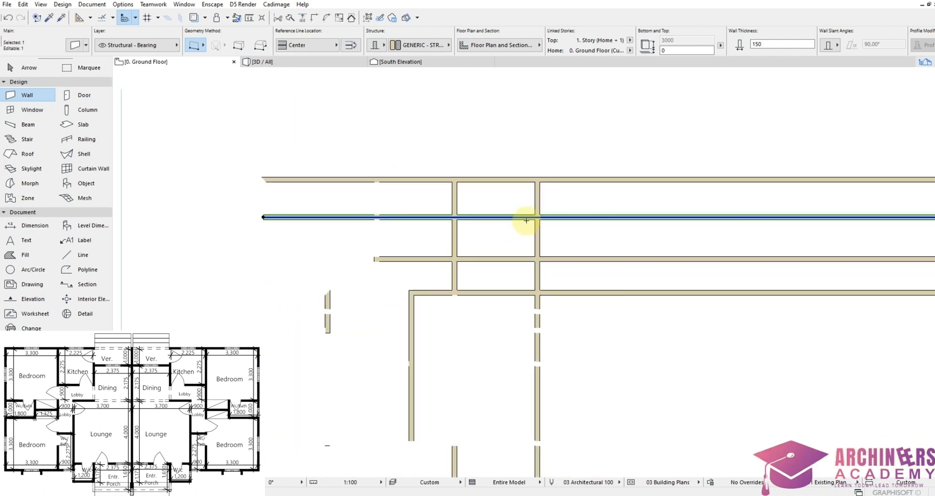
{"action": "key", "text": "Escape"}
Trim the veranda wall in the kitchen, the north-west bedroom and east of the party wall, and the kitchen's south wall across the dining room
{"action": "left_click", "coordinate": [418, 216], "text": "ctrl"}
{"action": "left_click", "coordinate": [331, 217], "text": "ctrl"}
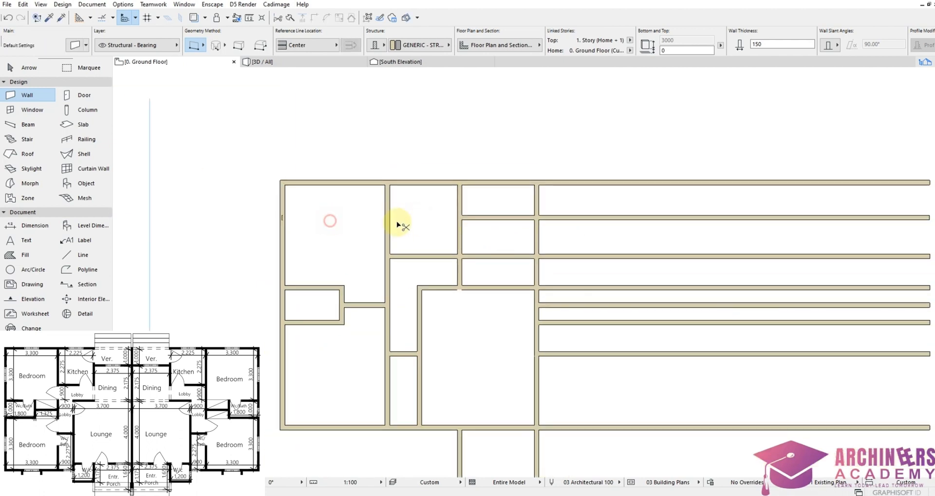
{"action": "left_click", "coordinate": [597, 217], "text": "ctrl"}
{"action": "scroll", "coordinate": [493, 230], "scroll_direction": "up", "scroll_amount": 1}
{"action": "scroll", "coordinate": [494, 229], "scroll_direction": "up", "scroll_amount": 2}
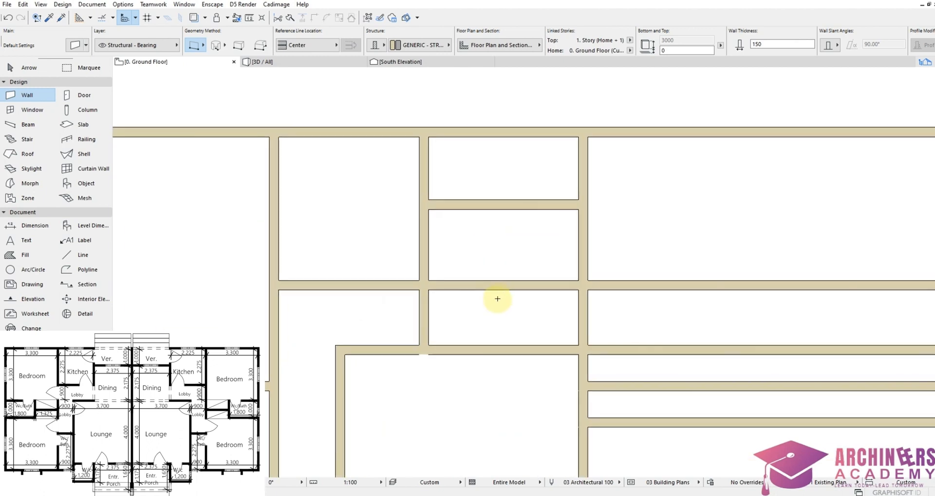
{"action": "left_click", "coordinate": [503, 282], "text": "ctrl"}
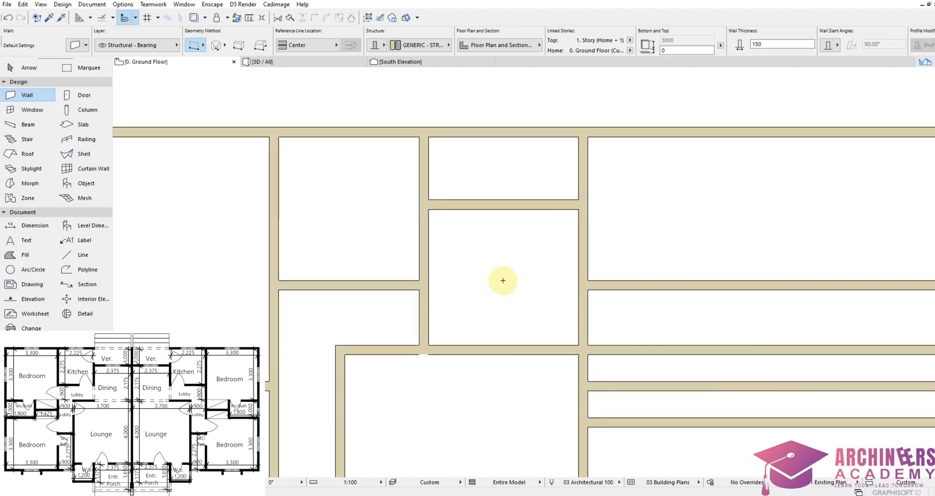
Adjust the south end of the kitchen's east wall to join the lounge's north wall cleanly, and deselect it
{"action": "scroll", "coordinate": [419, 285], "scroll_direction": "down", "scroll_amount": 3}
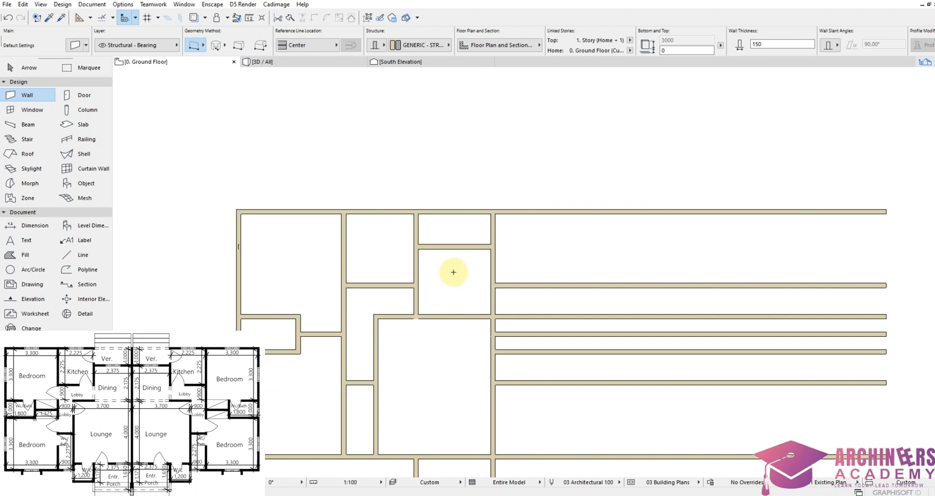
{"action": "scroll", "coordinate": [410, 313], "scroll_direction": "up", "scroll_amount": 2}
{"action": "scroll", "coordinate": [411, 313], "scroll_direction": "up", "scroll_amount": 2}
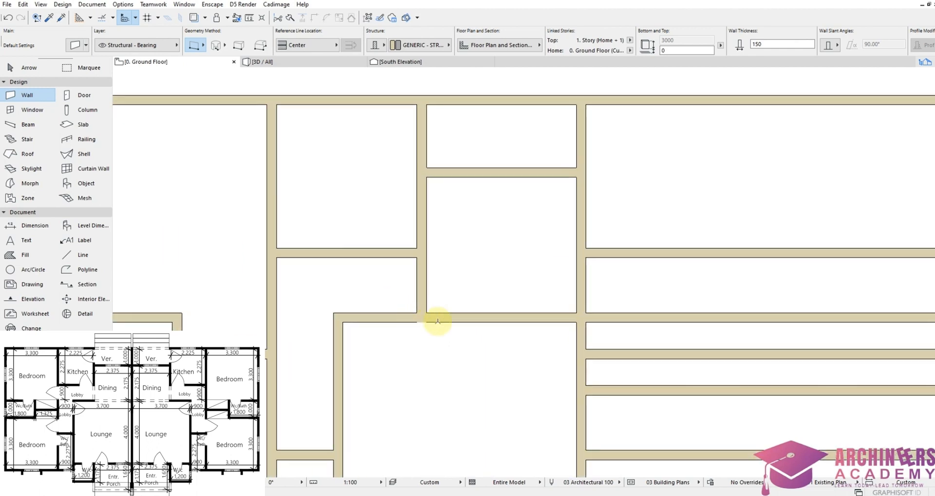
{"action": "left_click", "coordinate": [429, 322], "text": "shift"}
{"action": "left_click", "coordinate": [422, 298]}
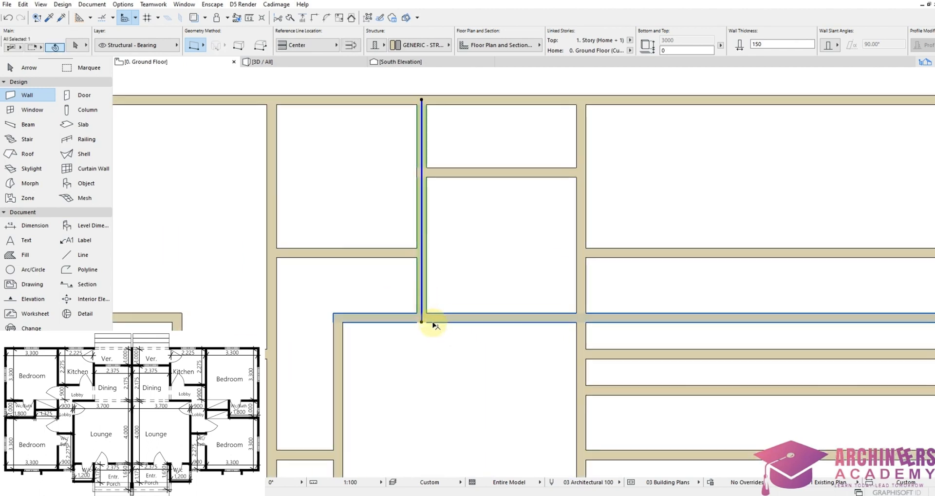
{"action": "scroll", "coordinate": [421, 314], "scroll_direction": "up", "scroll_amount": 3}
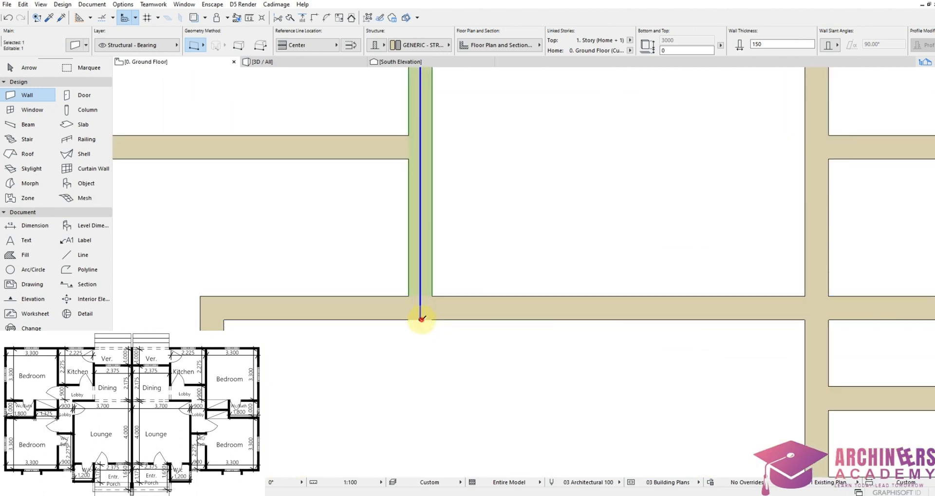
{"action": "left_click", "coordinate": [421, 318]}
{"action": "key", "text": "Escape"}
{"action": "key", "text": "Escape"}
{"action": "scroll", "coordinate": [466, 274], "scroll_direction": "down", "scroll_amount": 3}
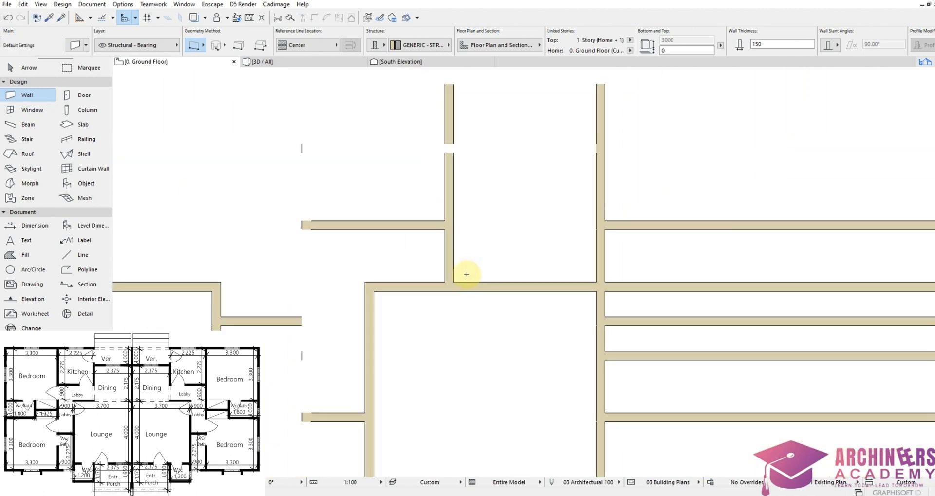
Copy the lounge's north wall 4000 mm straight south to form the lounge's south wall
{"action": "scroll", "coordinate": [466, 274], "scroll_direction": "down", "scroll_amount": 1}
{"action": "scroll", "coordinate": [475, 218], "scroll_direction": "down", "scroll_amount": 3}
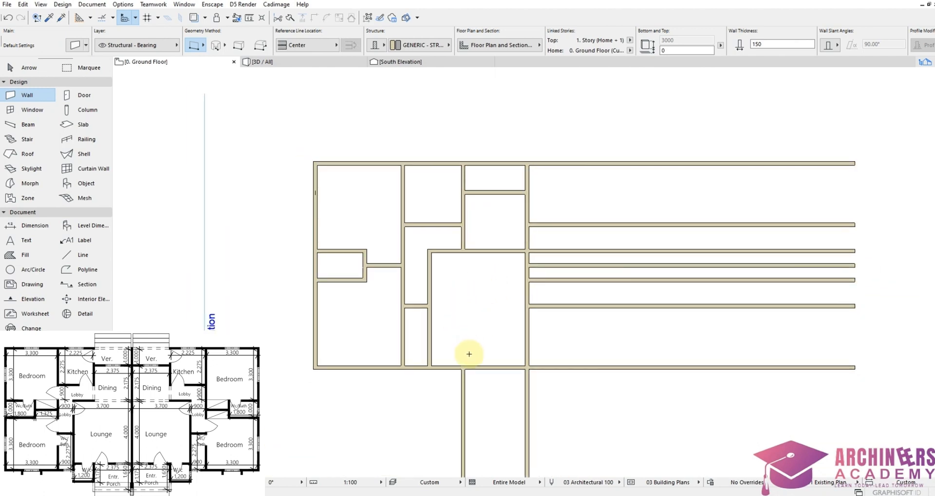
{"action": "scroll", "coordinate": [526, 378], "scroll_direction": "up", "scroll_amount": 3}
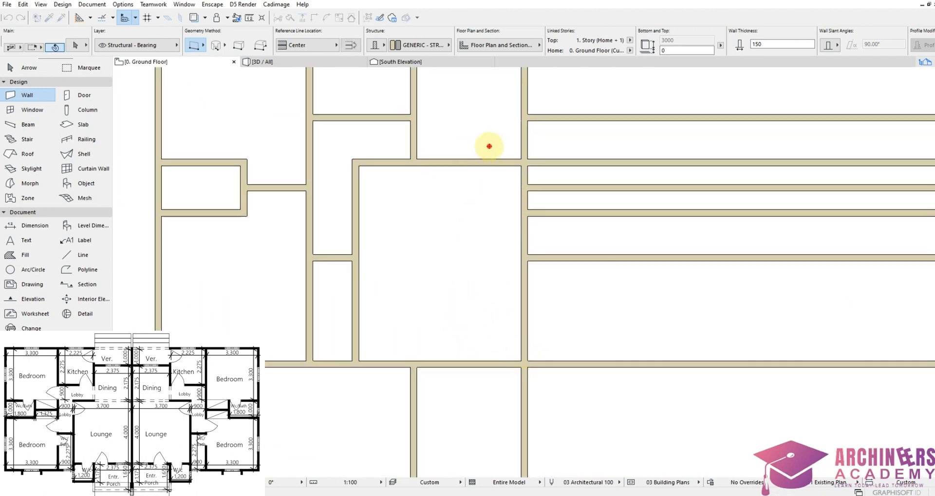
{"action": "left_click", "coordinate": [492, 163], "text": "shift"}
{"action": "key", "text": "ctrl+minus"}
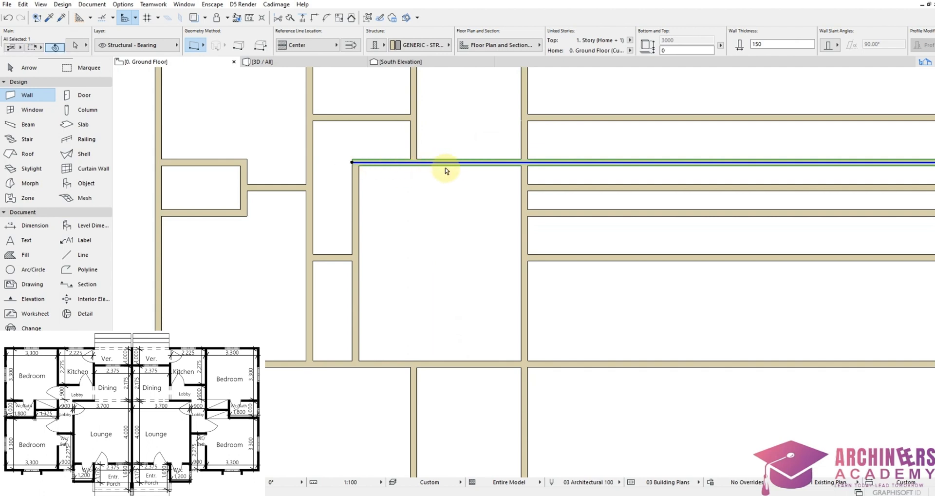
{"action": "left_click", "coordinate": [525, 163]}
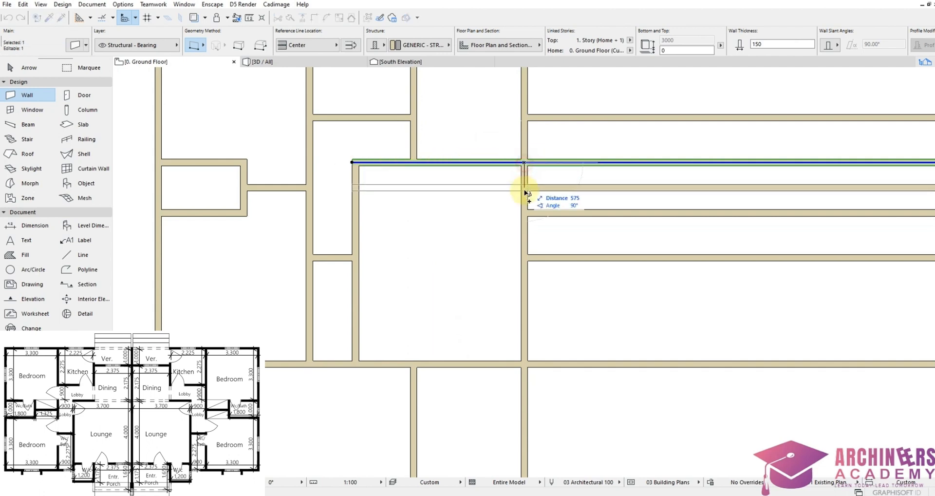
{"action": "type", "text": "4000"}
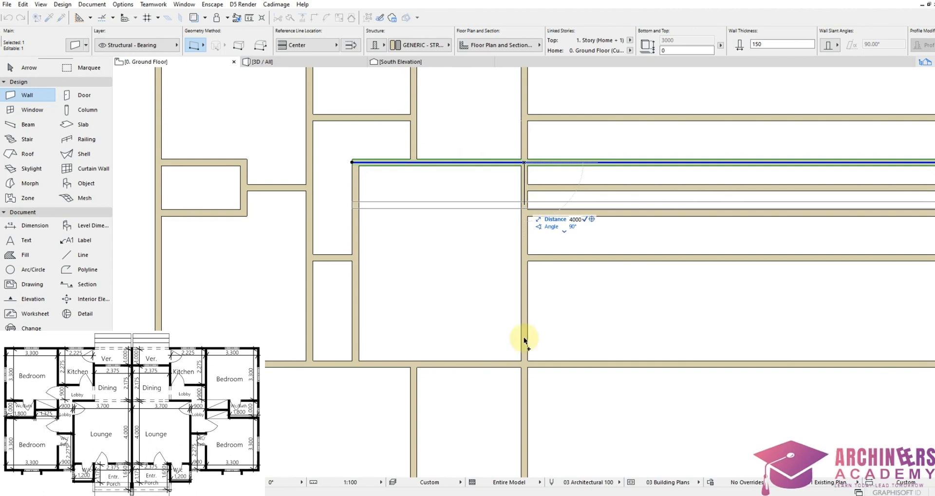
{"action": "key", "text": "Return"}
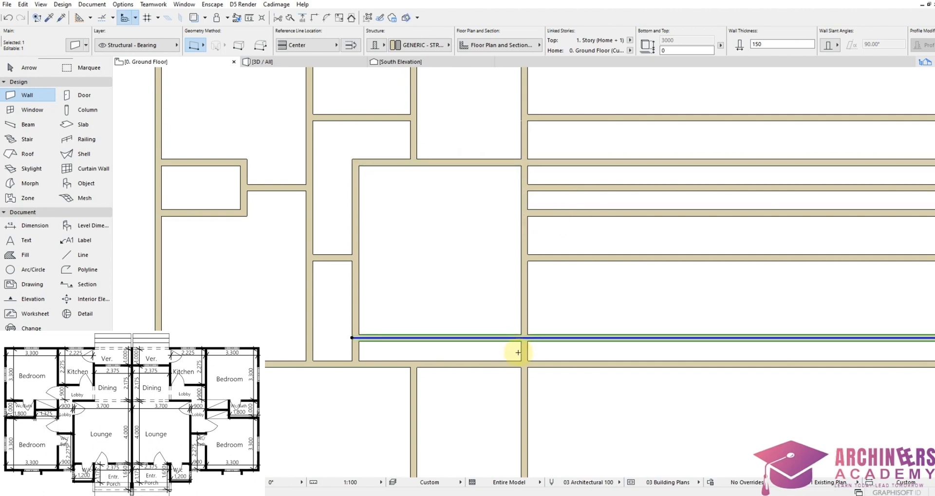
Move the copied lounge south wall down by one wall thickness from its upper face corner and deselect it
{"action": "scroll", "coordinate": [518, 352], "scroll_direction": "up", "scroll_amount": 5}
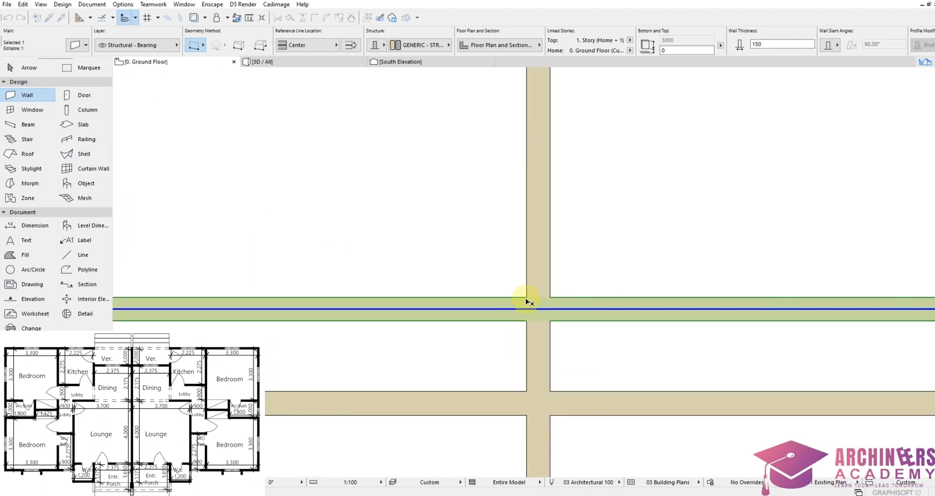
{"action": "key", "text": "Escape"}
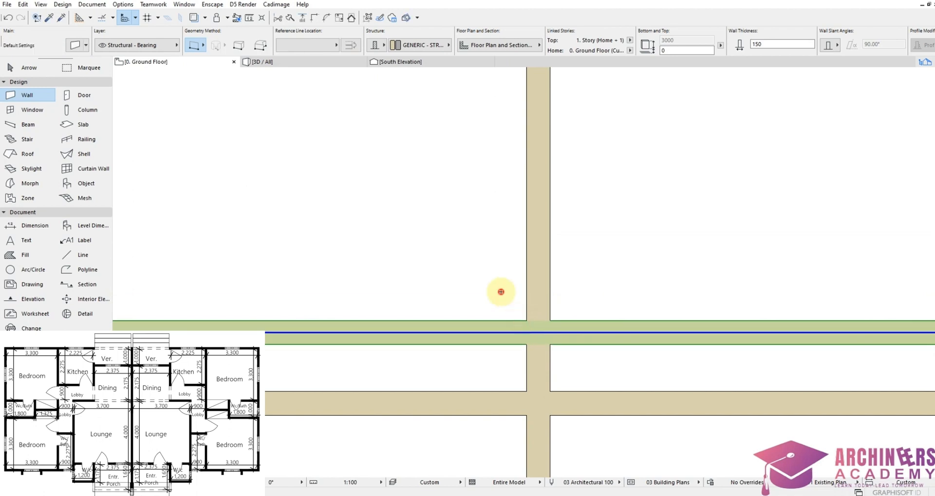
{"action": "scroll", "coordinate": [509, 279], "scroll_direction": "down", "scroll_amount": 5}
{"action": "scroll", "coordinate": [509, 278], "scroll_direction": "down", "scroll_amount": 3}
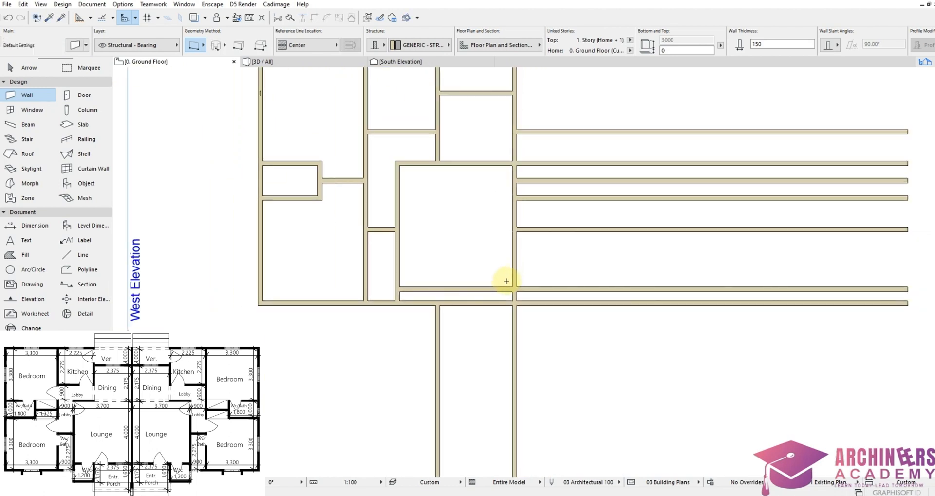
Trim the outer south wall below the lounge and the vertical wall running south from it, and delete the leftover stub
{"action": "left_click", "coordinate": [482, 304], "text": "ctrl"}
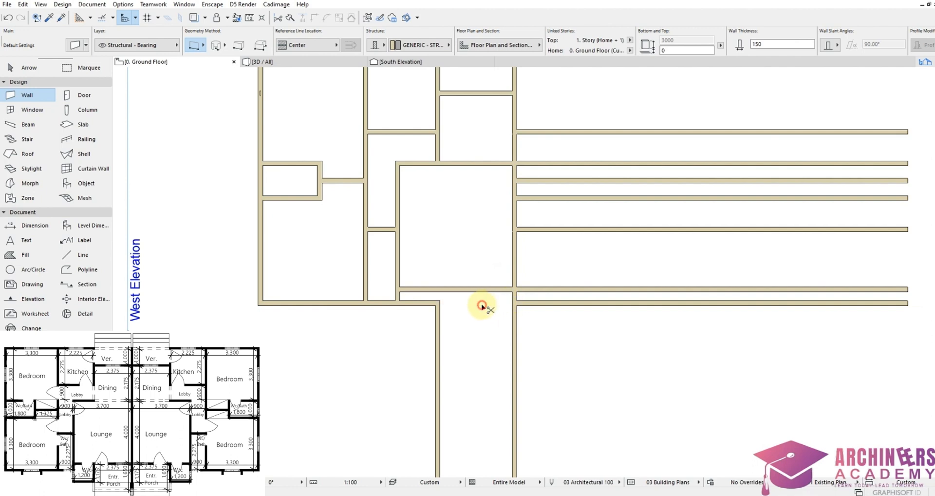
{"action": "left_click", "coordinate": [440, 328], "text": "ctrl"}
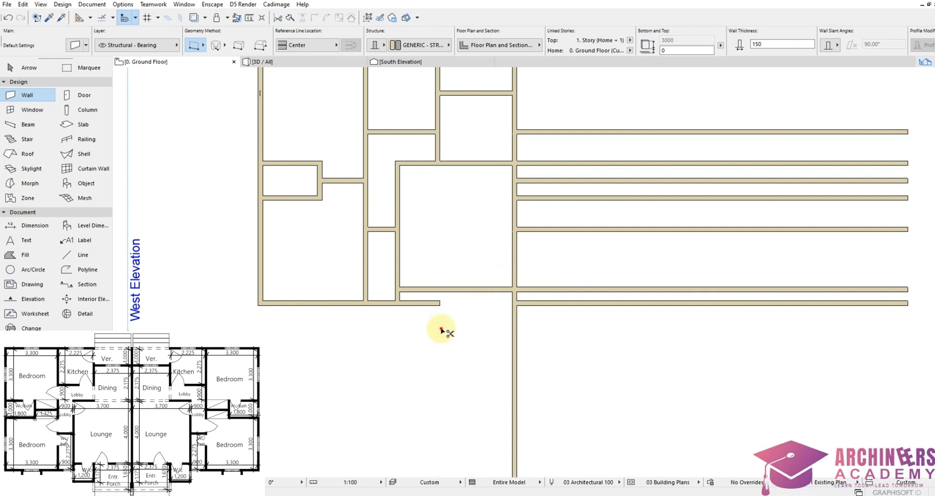
{"action": "left_click", "coordinate": [425, 303], "text": "ctrl"}
{"action": "left_click", "coordinate": [437, 302]}
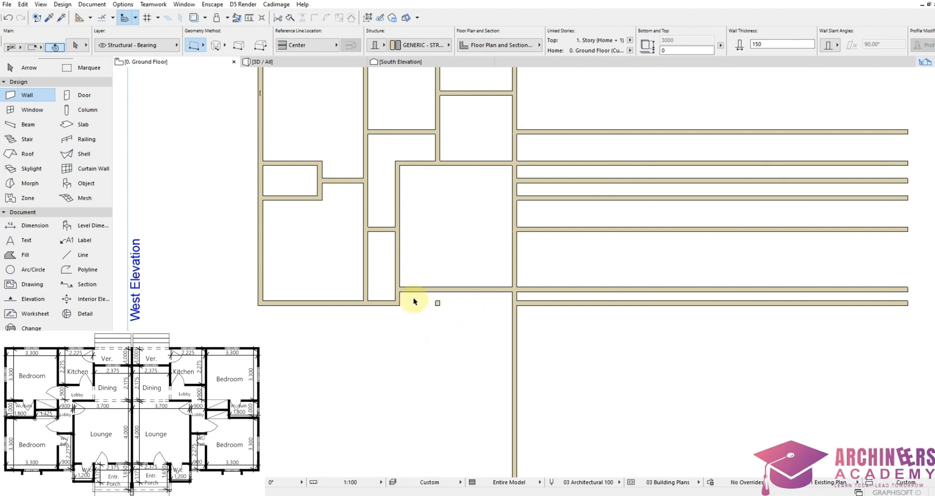
{"action": "key", "text": "Delete"}
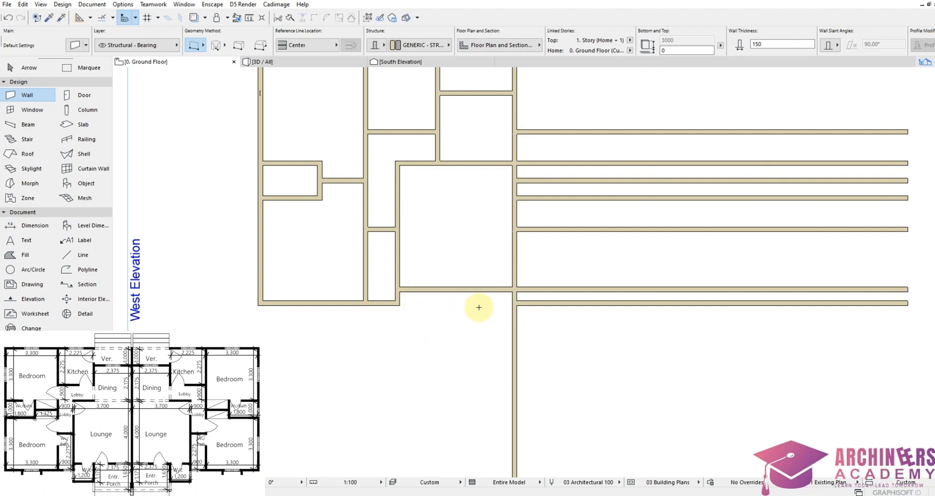
Copy the lounge's south wall 1650 mm straight south for the front of the entrance porch
{"action": "scroll", "coordinate": [478, 304], "scroll_direction": "up", "scroll_amount": 3}
{"action": "left_click", "coordinate": [482, 266]}
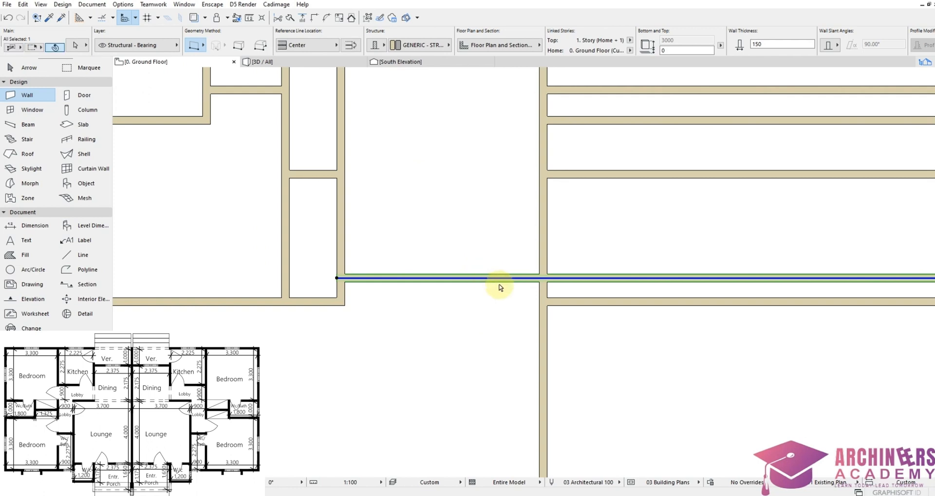
{"action": "left_click_drag", "start_coordinate": [545, 281], "coordinate": [543, 334]}
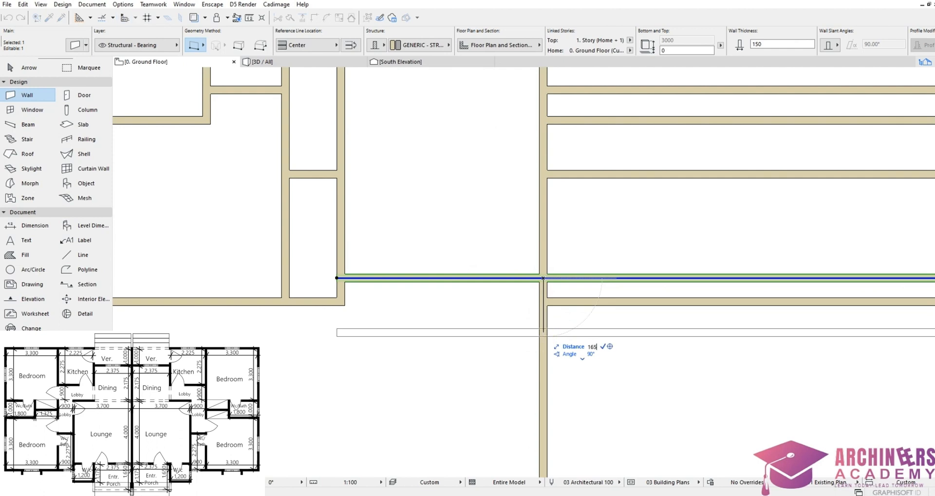
{"action": "left_click_drag", "start_coordinate": [544, 334], "coordinate": [539, 371]}
Move the copied porch wall south by one wall thickness, deselect it and trim the party wall south of it
{"action": "scroll", "coordinate": [541, 370], "scroll_direction": "up", "scroll_amount": 3}
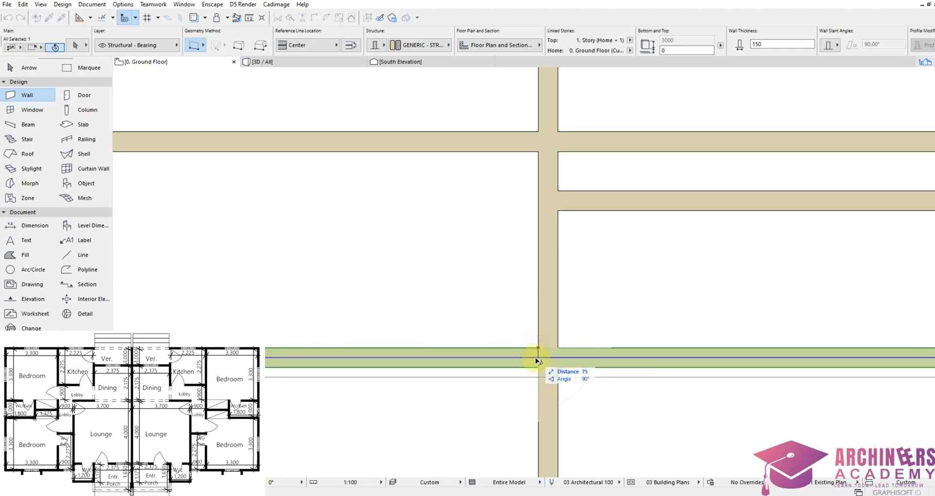
{"action": "scroll", "coordinate": [537, 349], "scroll_direction": "down", "scroll_amount": 5}
{"action": "key", "text": "Escape"}
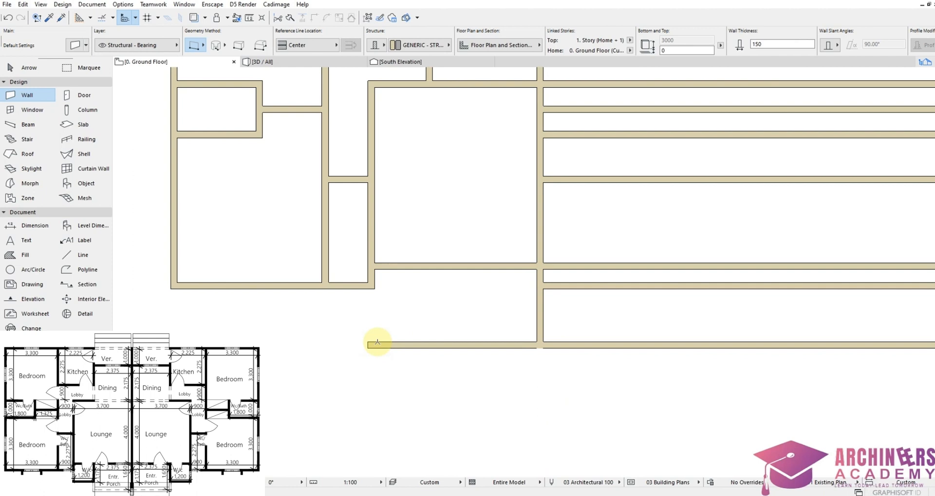
Copy the party wall 2375 mm straight west for the entrance porch's west wall
{"action": "left_click", "coordinate": [539, 323], "text": "shift"}
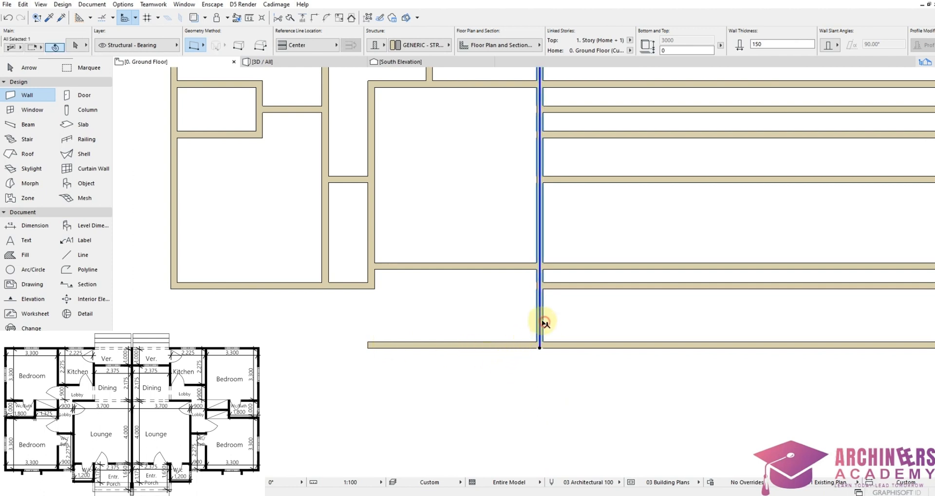
{"action": "left_click", "coordinate": [540, 346]}
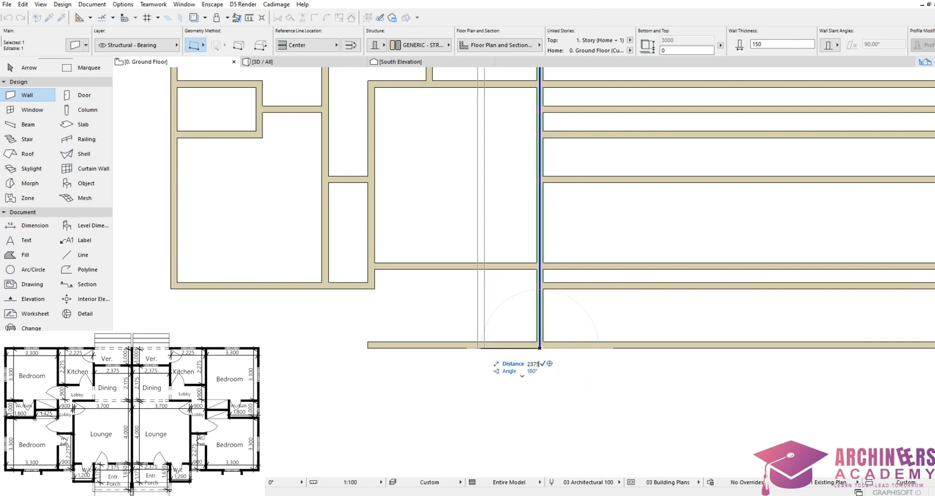
{"action": "key", "text": "Return"}
{"action": "scroll", "coordinate": [433, 348], "scroll_direction": "down", "scroll_amount": 2}
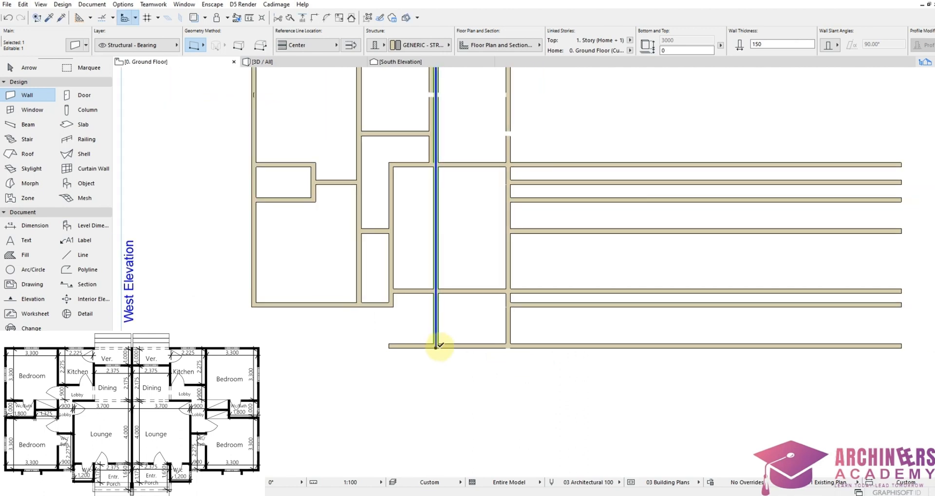
Shorten the copied porch wall from its north end, trim it at the lounge's south wall and deselect it
{"action": "scroll", "coordinate": [428, 297], "scroll_direction": "up", "scroll_amount": 2}
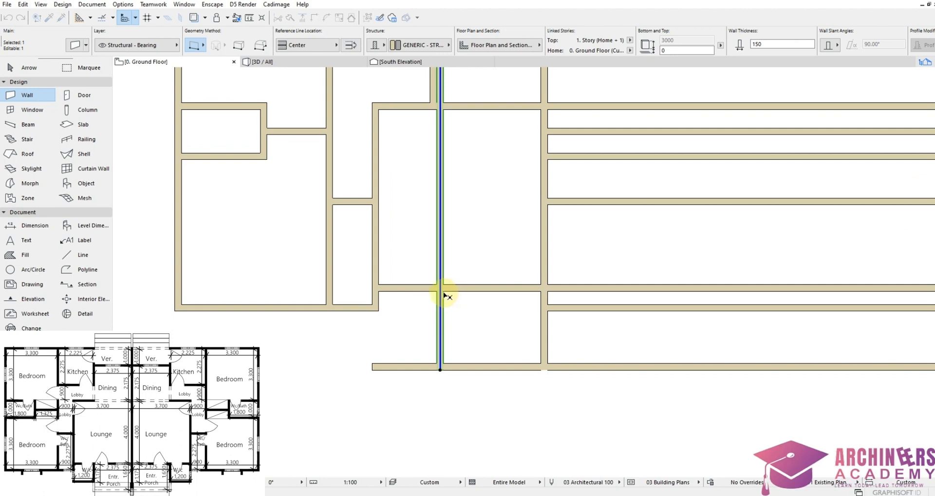
{"action": "scroll", "coordinate": [440, 312], "scroll_direction": "down", "scroll_amount": 3}
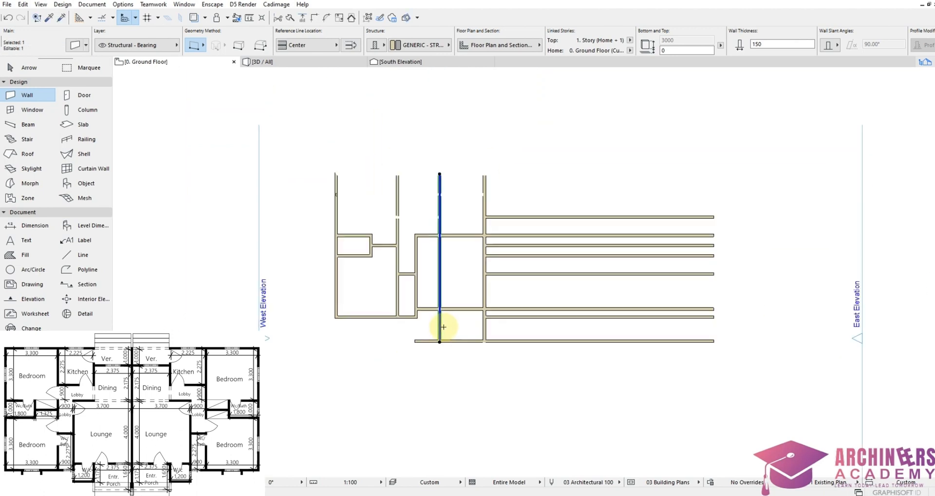
{"action": "scroll", "coordinate": [428, 165], "scroll_direction": "up", "scroll_amount": 2}
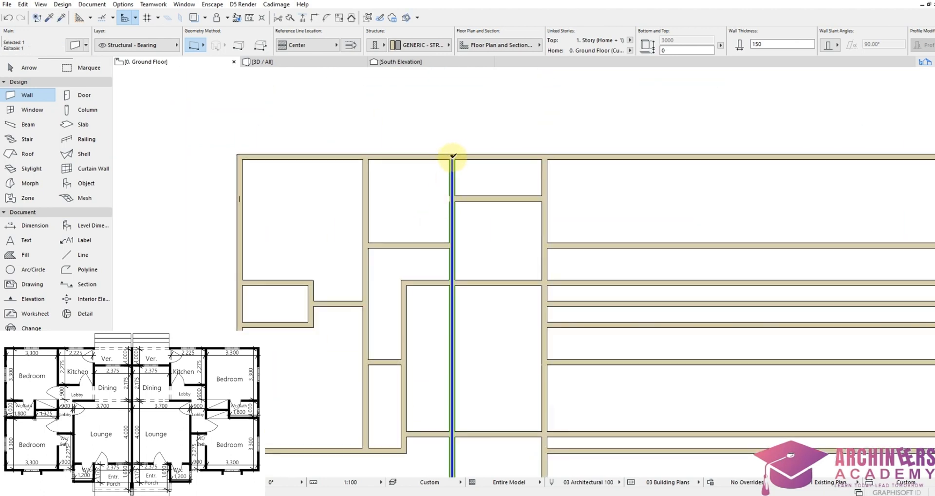
{"action": "left_click", "coordinate": [453, 156]}
{"action": "left_click", "coordinate": [452, 324]}
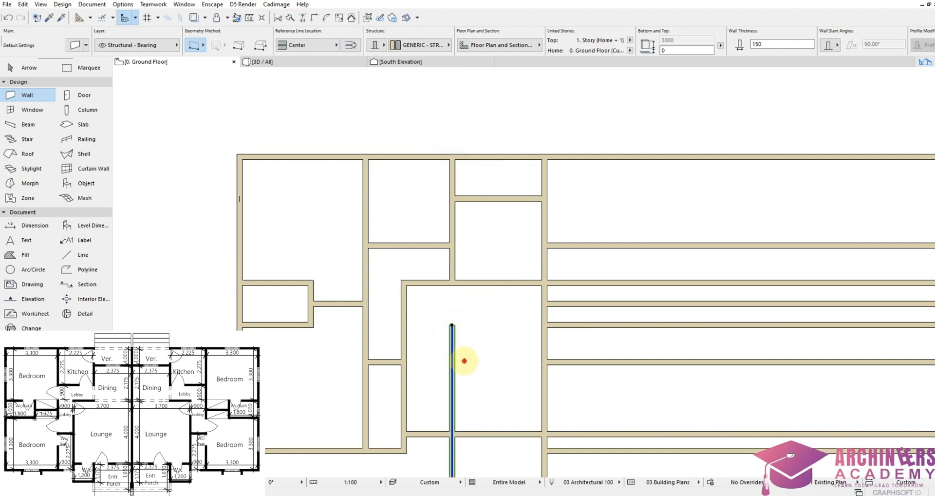
{"action": "key", "text": "Escape"}
{"action": "scroll", "coordinate": [454, 219], "scroll_direction": "down", "scroll_amount": 3}
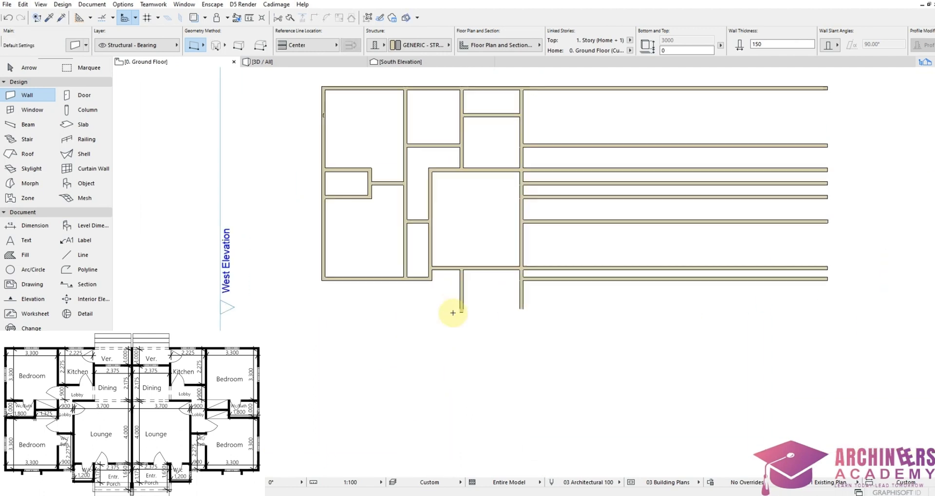
Stretch the lounge's west wall south past the porch front wall and trim the overhanging end
{"action": "scroll", "coordinate": [452, 250], "scroll_direction": "up", "scroll_amount": 2}
{"action": "scroll", "coordinate": [414, 287], "scroll_direction": "up", "scroll_amount": 2}
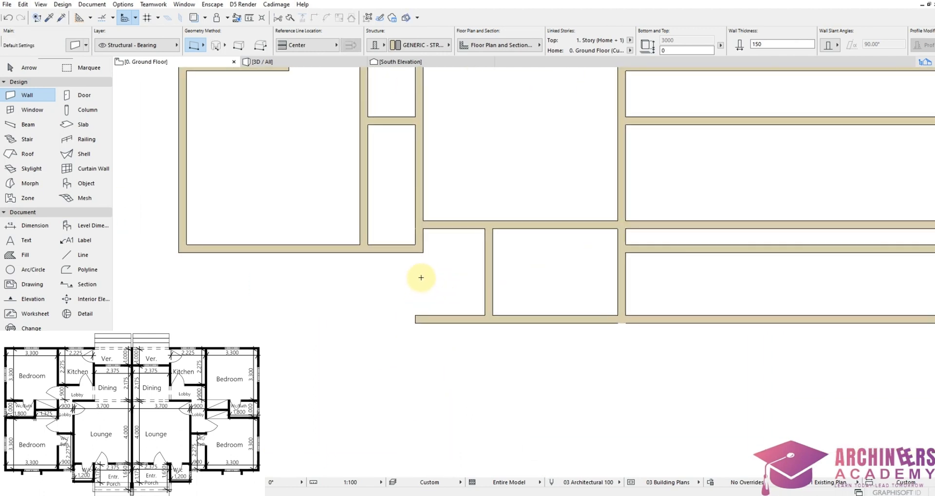
{"action": "left_click", "coordinate": [422, 212], "text": "shift"}
{"action": "left_click", "coordinate": [420, 249]}
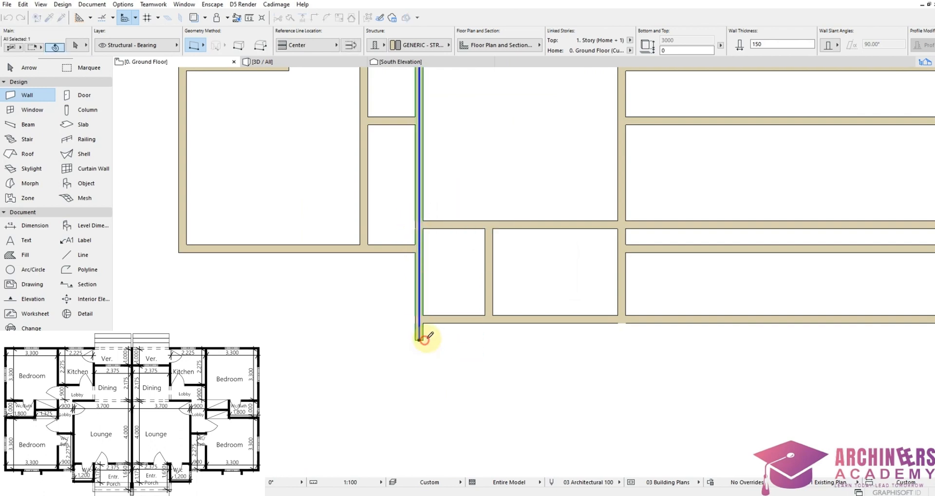
{"action": "left_click", "coordinate": [423, 331]}
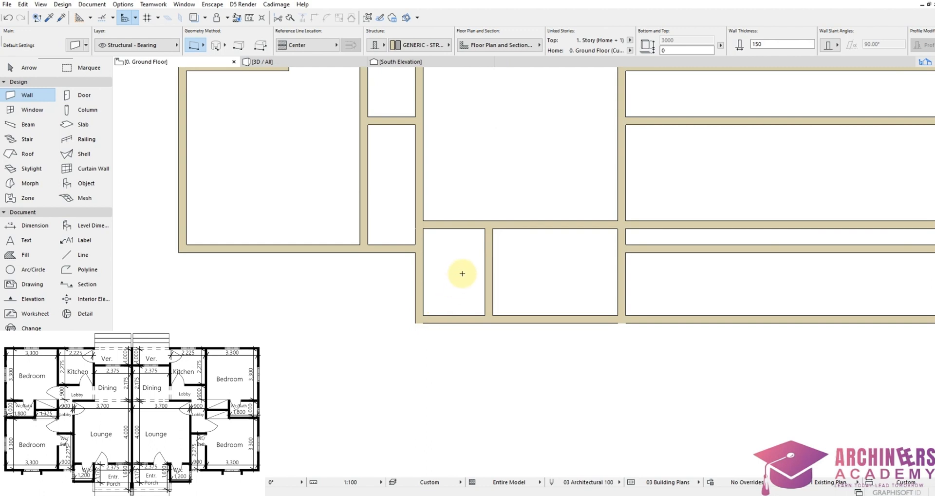
{"action": "scroll", "coordinate": [468, 295], "scroll_direction": "up", "scroll_amount": 2}
{"action": "left_click", "coordinate": [469, 188], "text": "shift"}
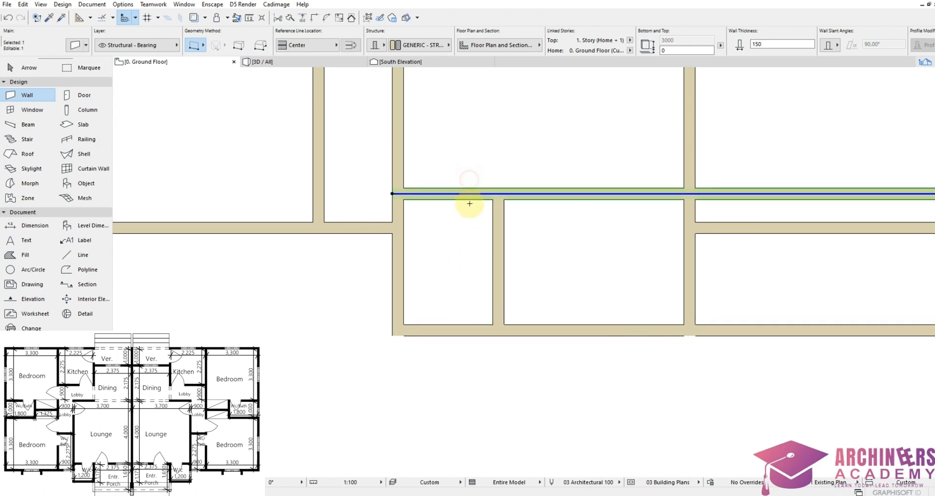
{"action": "left_click", "coordinate": [448, 200]}
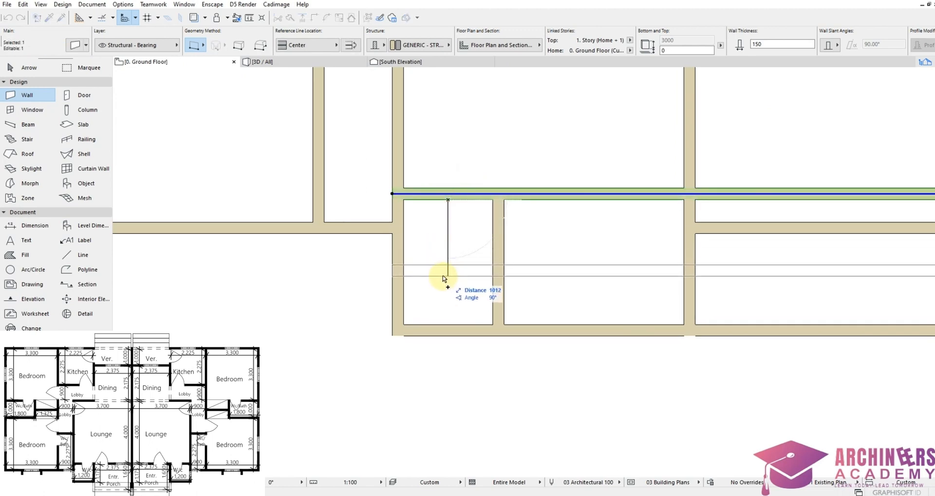
{"action": "type", "text": "1"}
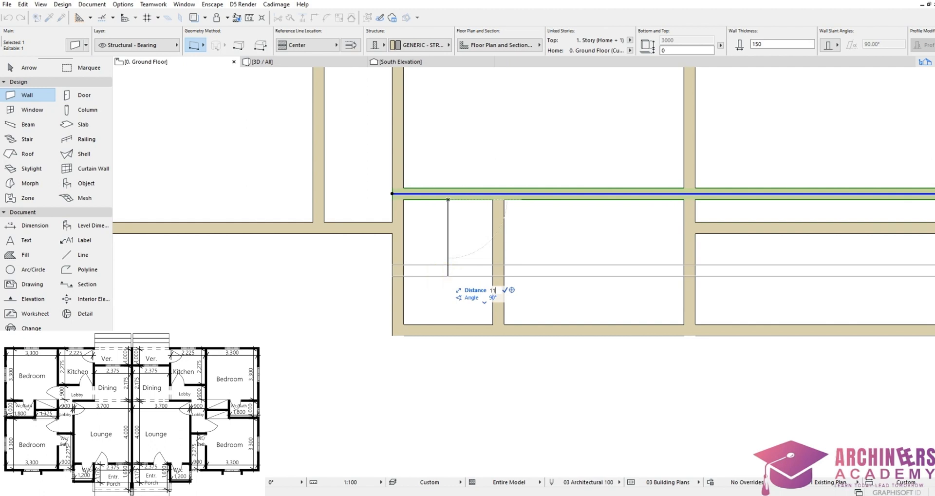
{"action": "key", "text": "Escape"}
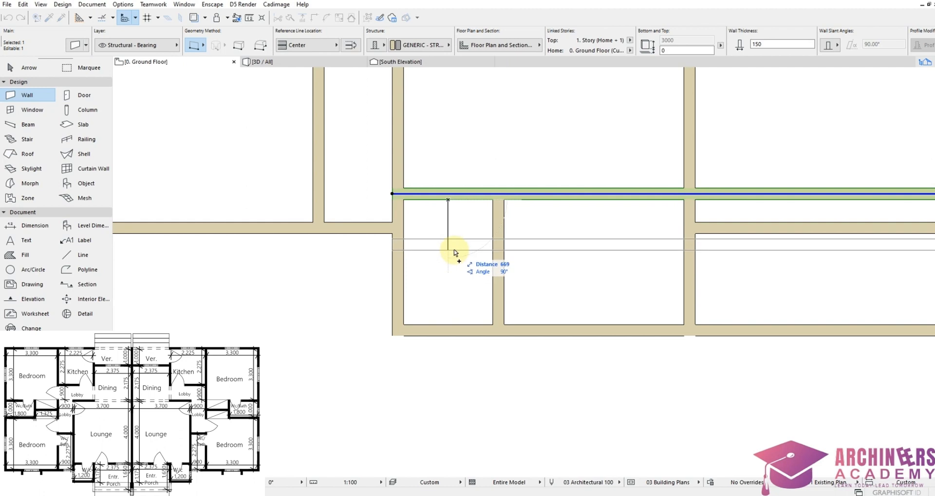
{"action": "key", "text": "Escape"}
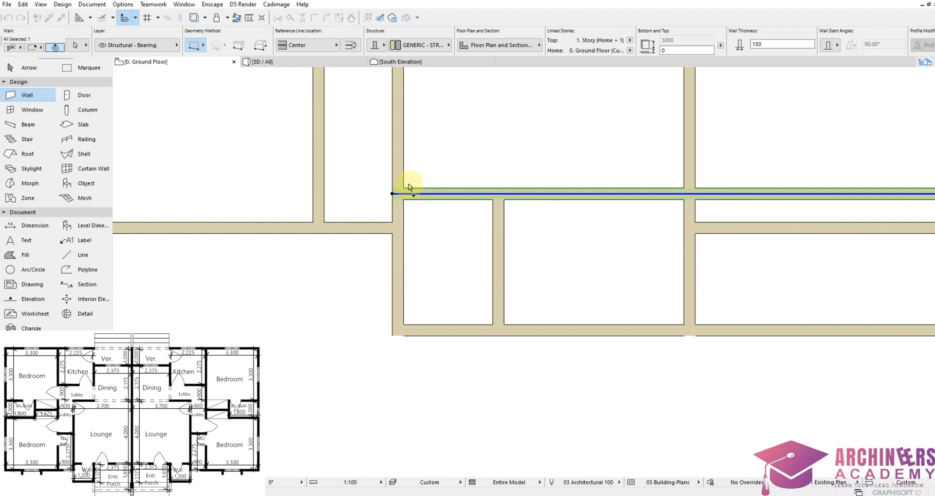
Copy the lounge's south wall to the outer face of the bedroom's south wall, and move the copy 600 mm further south
{"action": "left_click", "coordinate": [404, 191]}
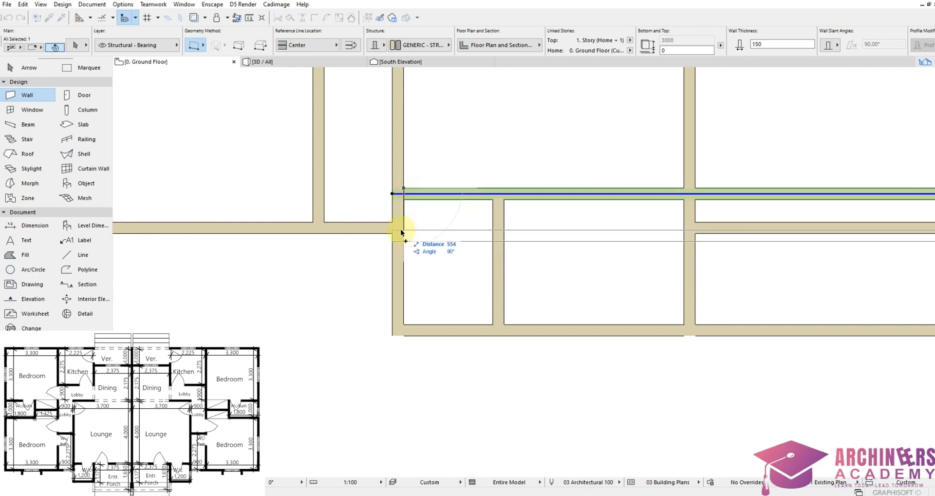
{"action": "left_click", "coordinate": [393, 234]}
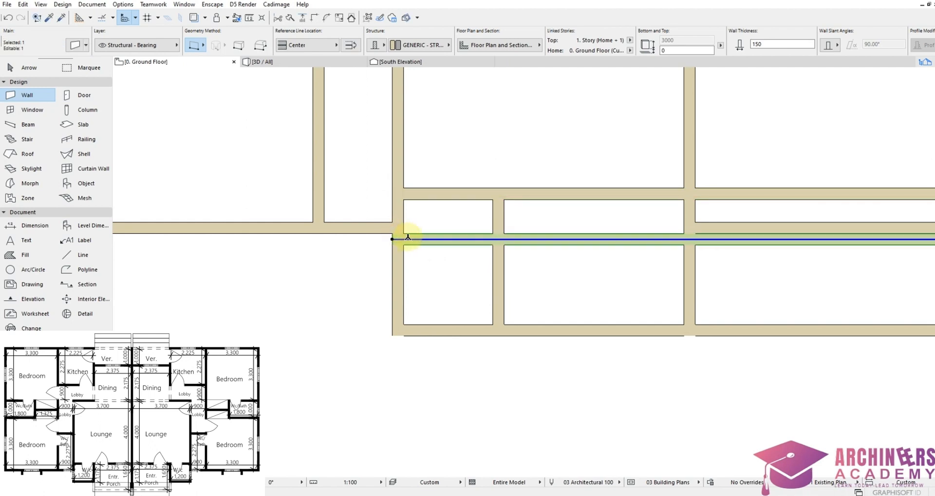
{"action": "left_click", "coordinate": [404, 234]}
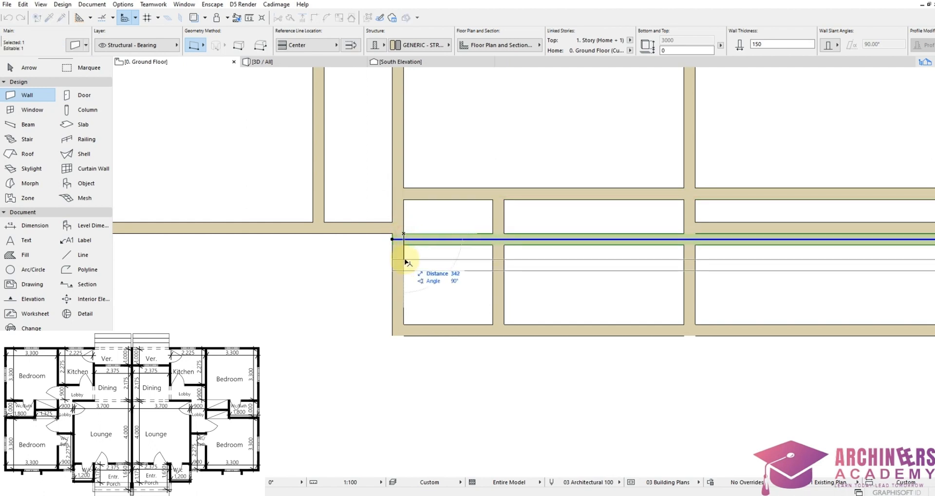
{"action": "type", "text": "600"}
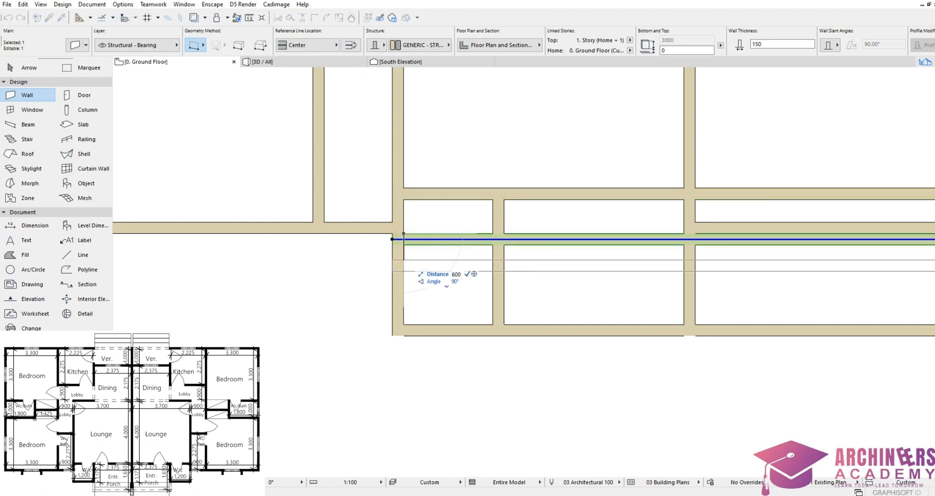
{"action": "key", "text": "Return"}
{"action": "key", "text": "Escape"}
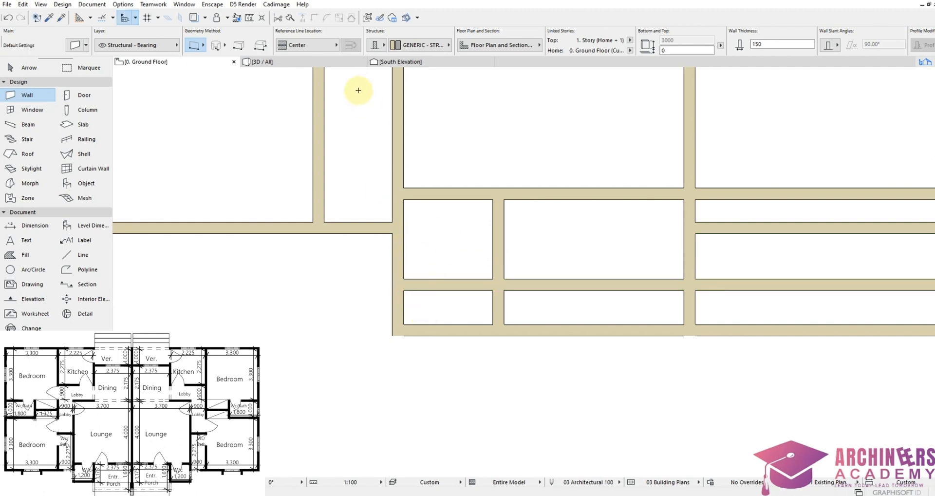
Measure the W/C's inside depth from the lounge's south wall down to the new wall
{"action": "left_click", "coordinate": [251, 20]}
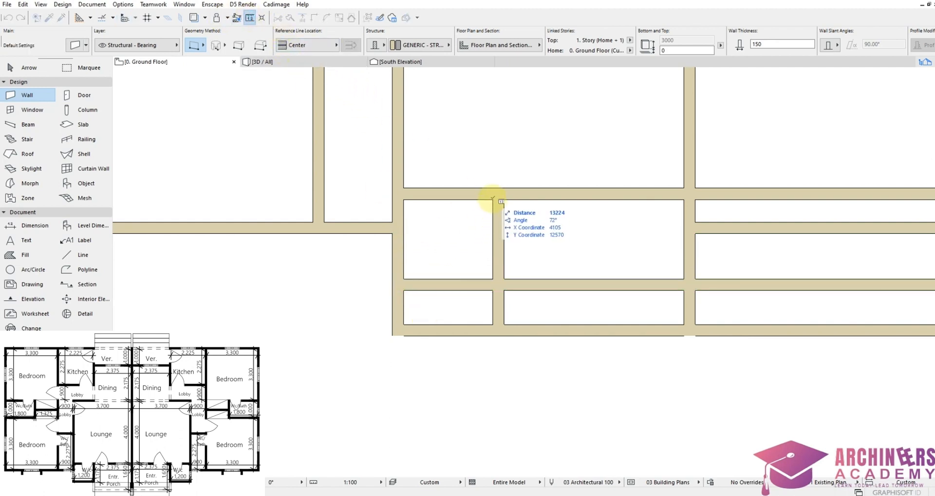
{"action": "left_click", "coordinate": [493, 199]}
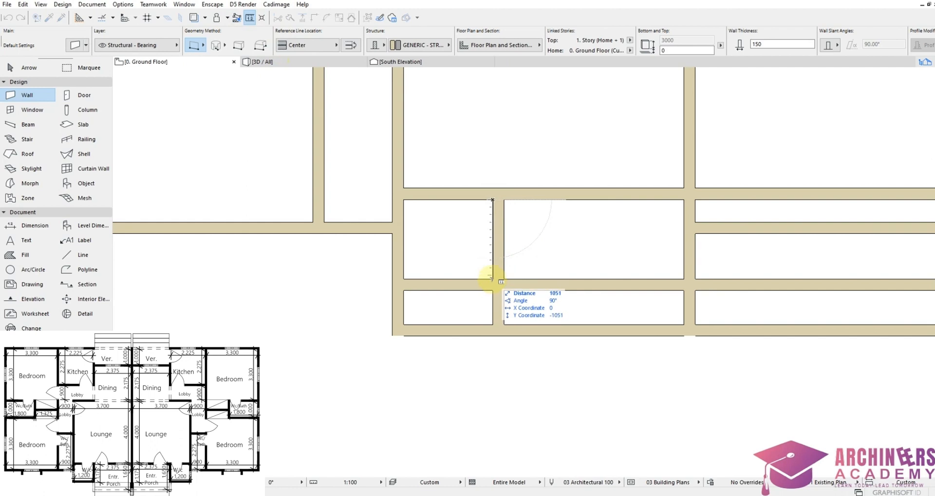
{"action": "left_click", "coordinate": [470, 277], "text": "shift"}
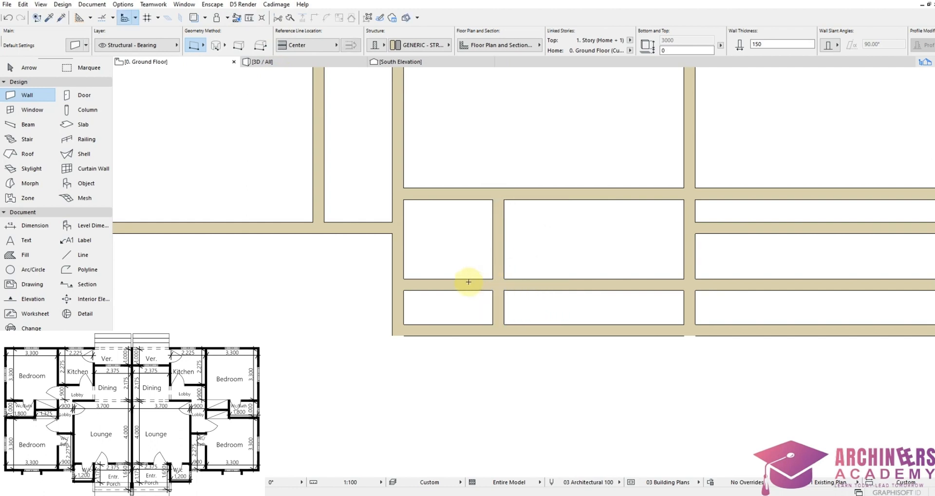
Trim the wall pieces south of the W/C and west of the porch, and delete the leftover corner stub
{"action": "left_click", "coordinate": [398, 307], "text": "ctrl"}
{"action": "left_click", "coordinate": [424, 327], "text": "ctrl"}
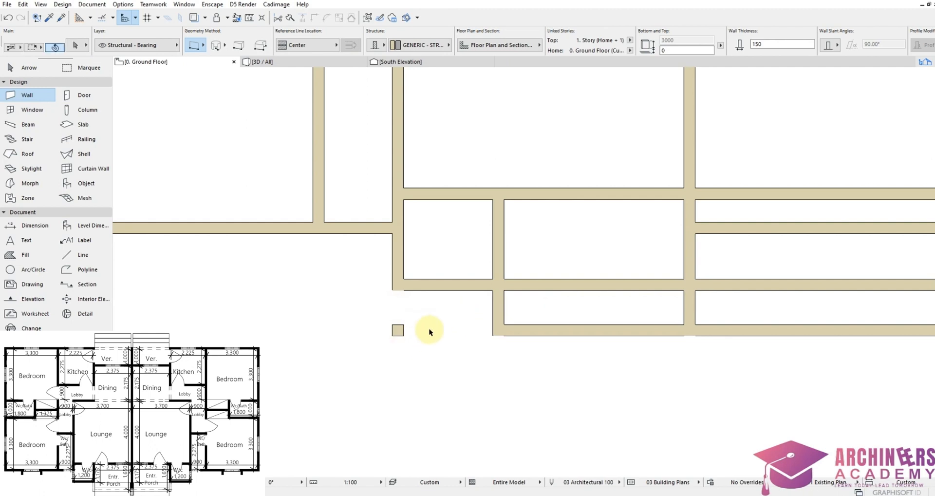
{"action": "left_click_drag", "start_coordinate": [422, 310], "coordinate": [372, 358], "text": "shift"}
{"action": "key", "text": "Delete"}
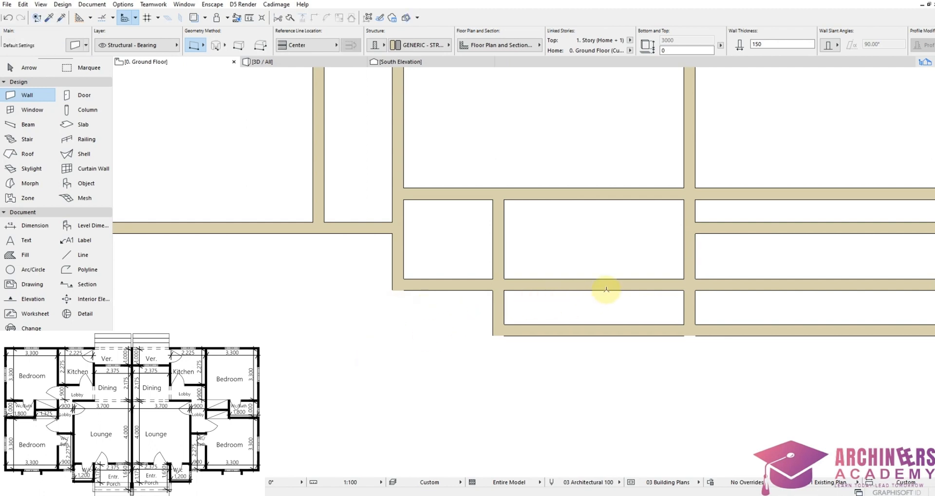
Trim the W/C wall out of the porch, and join the outer wall corners of the porch and the W/C
{"action": "left_click_drag", "start_coordinate": [517, 319], "coordinate": [478, 355], "text": "shift"}
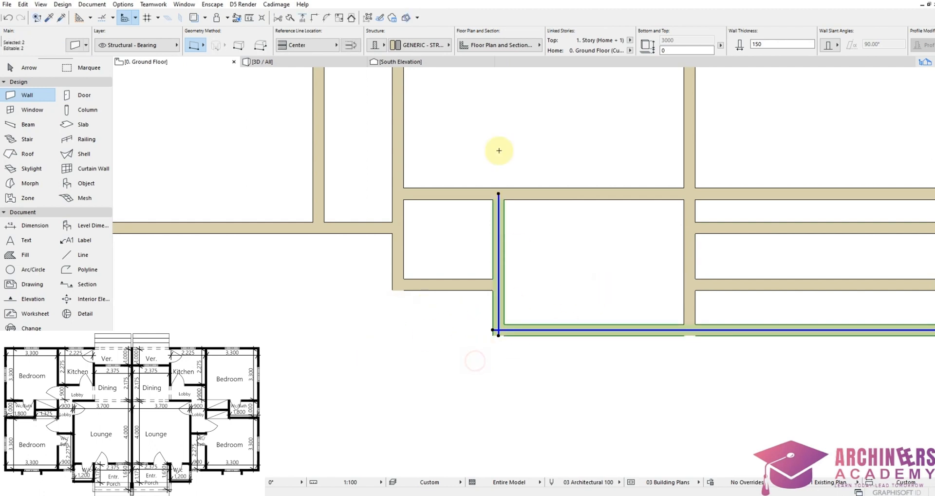
{"action": "left_click", "coordinate": [315, 21]}
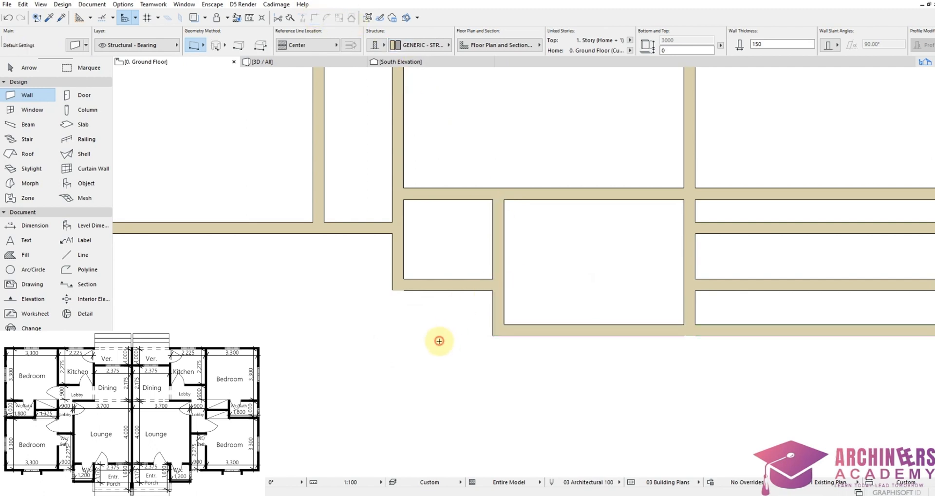
{"action": "key", "text": "ctrl+z"}
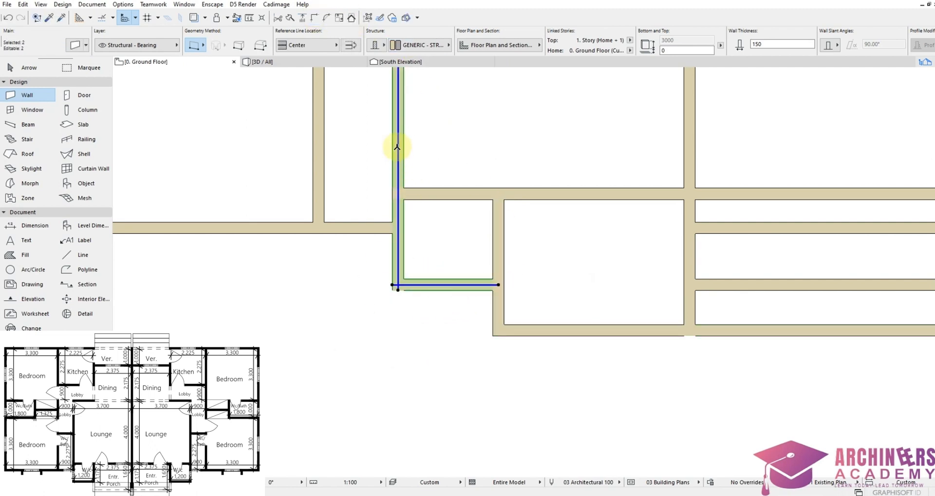
{"action": "left_click", "coordinate": [312, 16]}
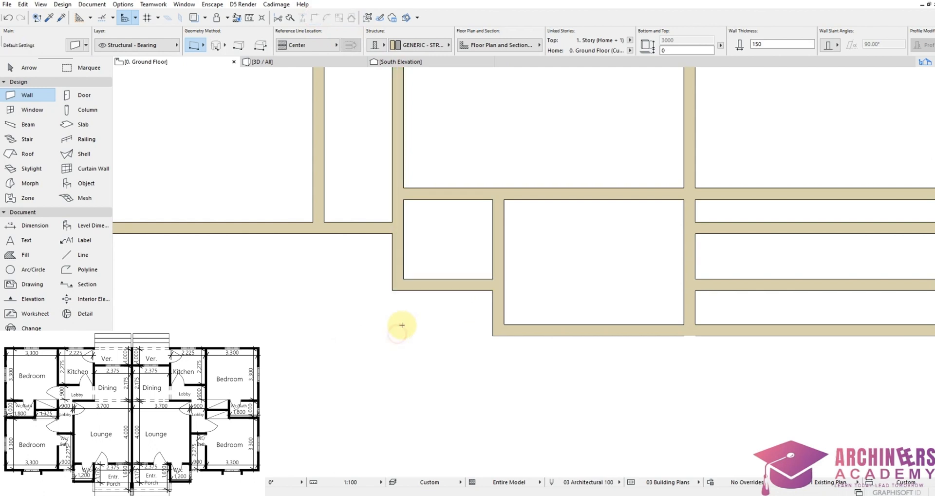
{"action": "scroll", "coordinate": [511, 387], "scroll_direction": "down", "scroll_amount": 3}
{"action": "scroll", "coordinate": [511, 386], "scroll_direction": "down", "scroll_amount": 3}
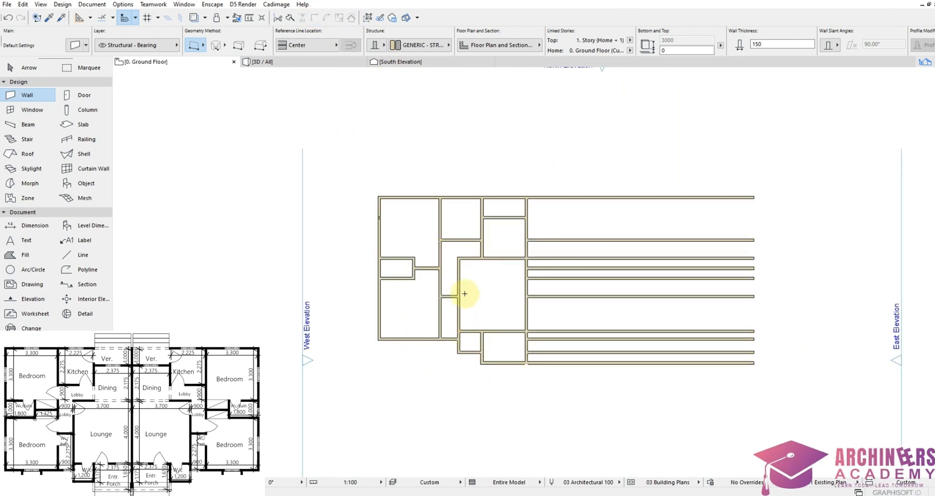
{"action": "scroll", "coordinate": [502, 300], "scroll_direction": "up", "scroll_amount": 2}
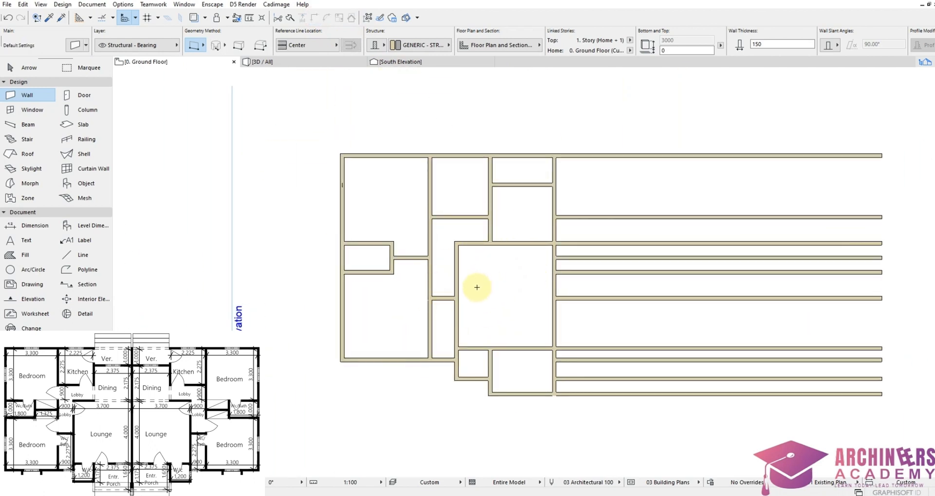
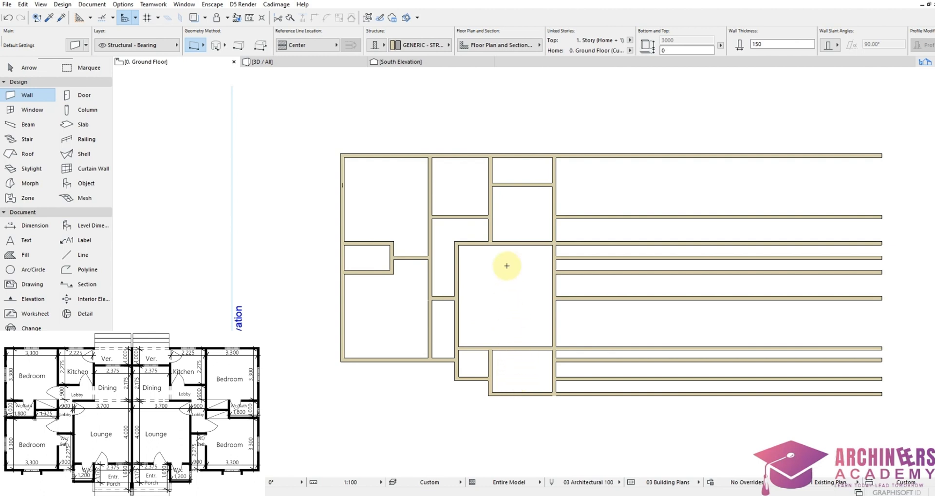
{"action": "scroll", "coordinate": [506, 265], "scroll_direction": "down", "scroll_amount": 2}
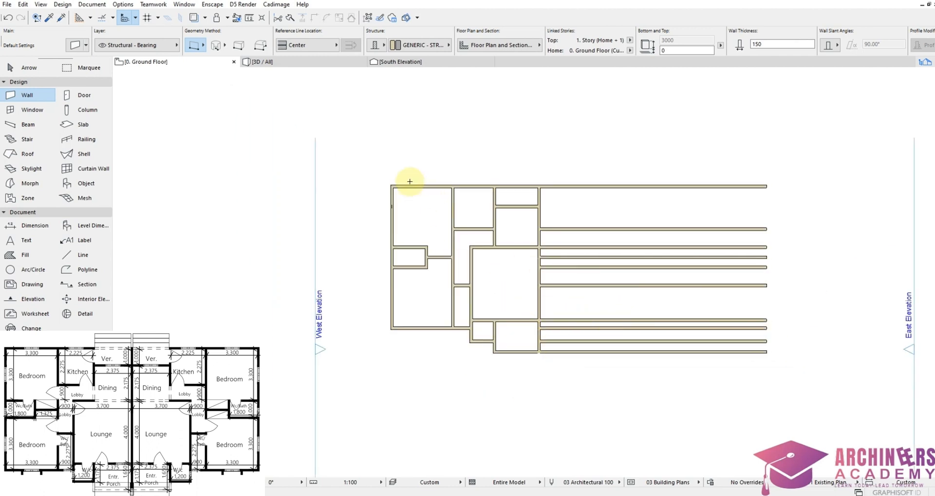
{"action": "left_click_drag", "start_coordinate": [383, 167], "coordinate": [586, 386], "text": "shift"}
{"action": "scroll", "coordinate": [483, 280], "scroll_direction": "down", "scroll_amount": 3}
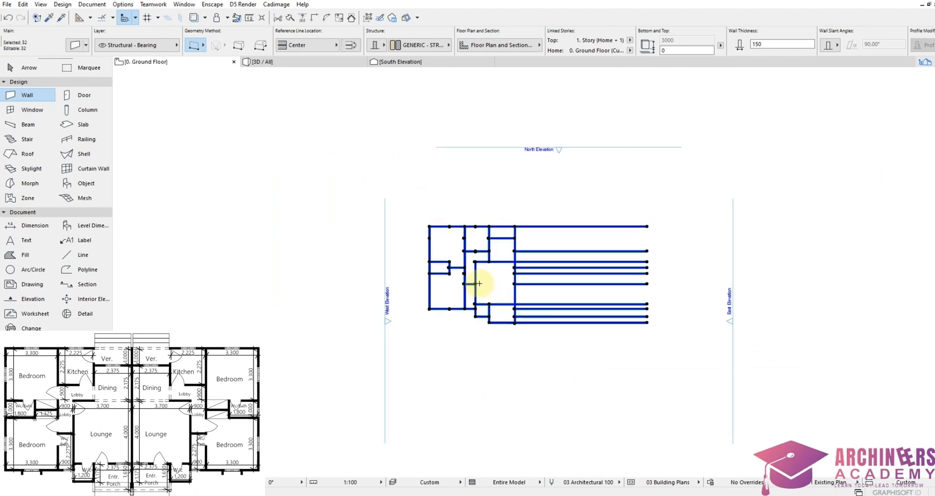
{"action": "left_click_drag", "start_coordinate": [488, 304], "coordinate": [504, 336]}
{"action": "key", "text": "Escape"}
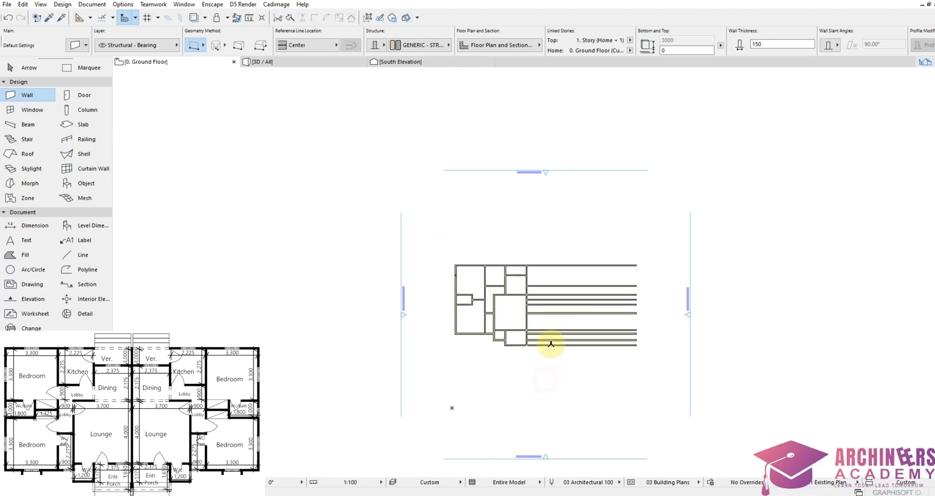
Trim off all the horizontal wall extensions running east beyond the shared wall of the dining room and lounge
{"action": "scroll", "coordinate": [547, 346], "scroll_direction": "up", "scroll_amount": 3}
{"action": "left_click", "coordinate": [545, 337], "text": "ctrl"}
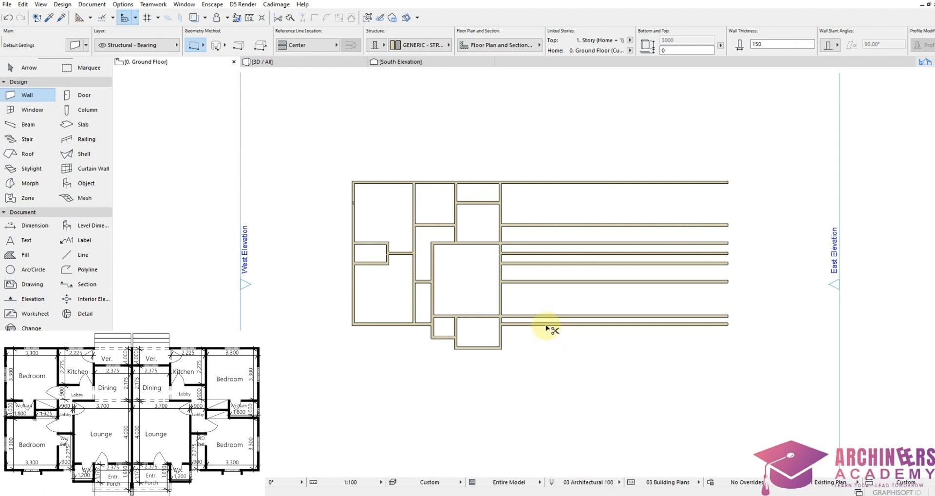
{"action": "left_click", "coordinate": [546, 325], "text": "ctrl"}
{"action": "left_click", "coordinate": [547, 316], "text": "ctrl"}
{"action": "left_click", "coordinate": [555, 282], "text": "ctrl"}
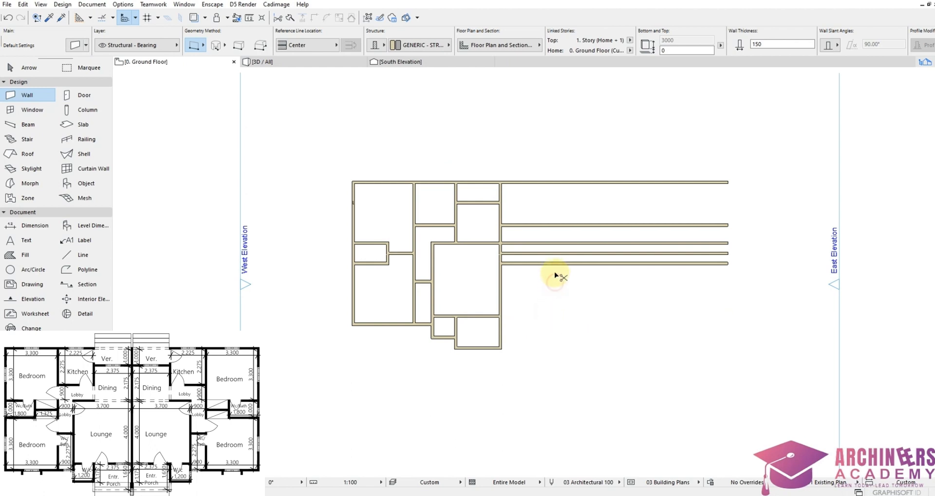
{"action": "left_click", "coordinate": [555, 264], "text": "ctrl"}
{"action": "left_click", "coordinate": [556, 243], "text": "ctrl"}
{"action": "left_click", "coordinate": [557, 254], "text": "ctrl"}
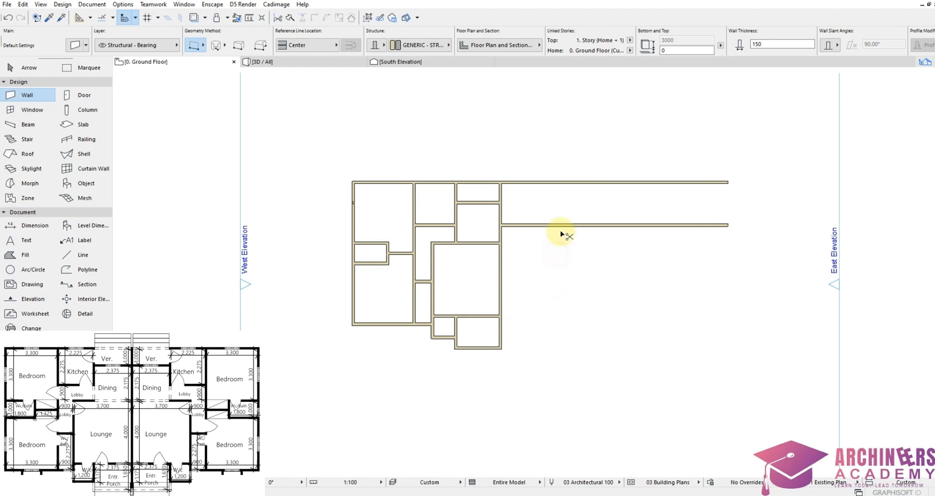
{"action": "left_click", "coordinate": [560, 226], "text": "ctrl"}
{"action": "left_click", "coordinate": [568, 182], "text": "ctrl"}
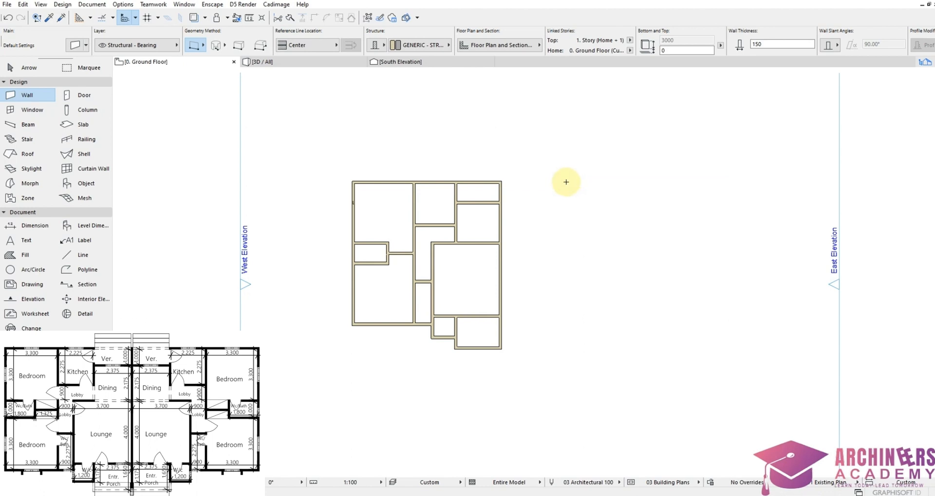
Inspect the trimmed wall layout of the western unit against the reference plan
{"action": "scroll", "coordinate": [375, 242], "scroll_direction": "up", "scroll_amount": 3}
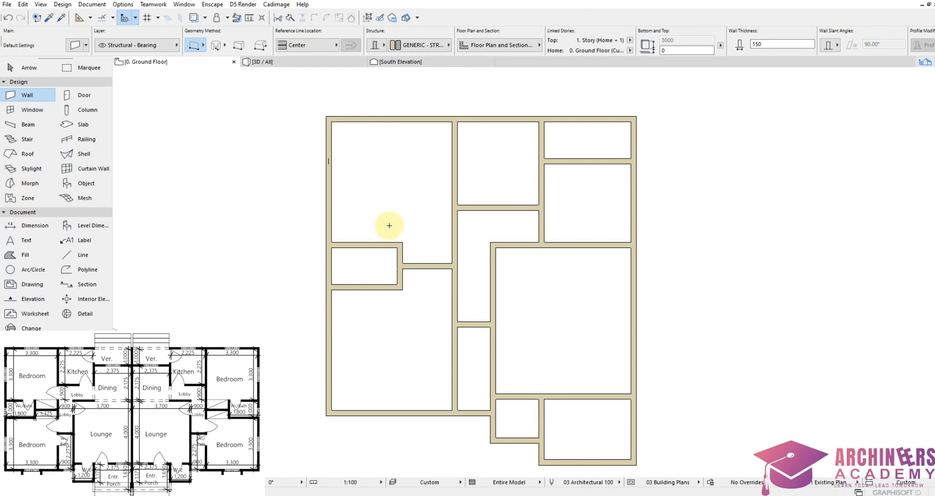
{"action": "scroll", "coordinate": [488, 201], "scroll_direction": "down", "scroll_amount": 2}
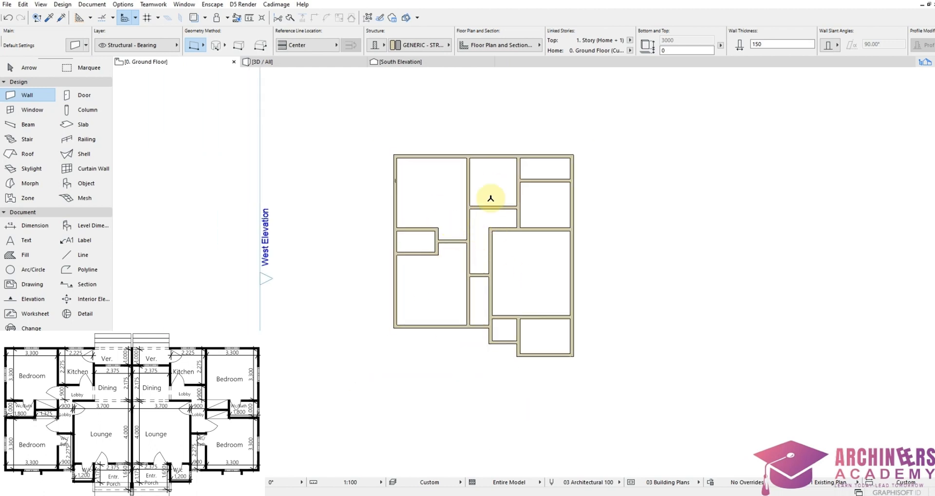
{"action": "scroll", "coordinate": [631, 216], "scroll_direction": "down", "scroll_amount": 1}
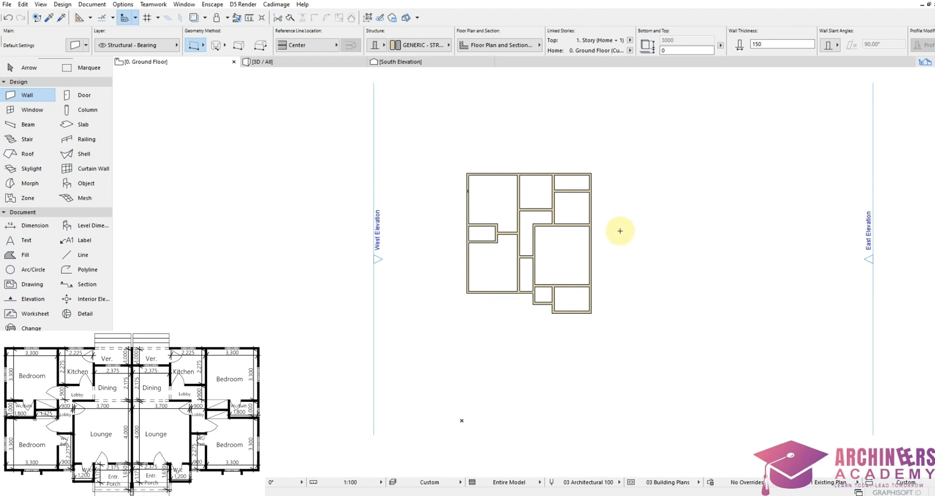
{"action": "scroll", "coordinate": [549, 217], "scroll_direction": "up", "scroll_amount": 2}
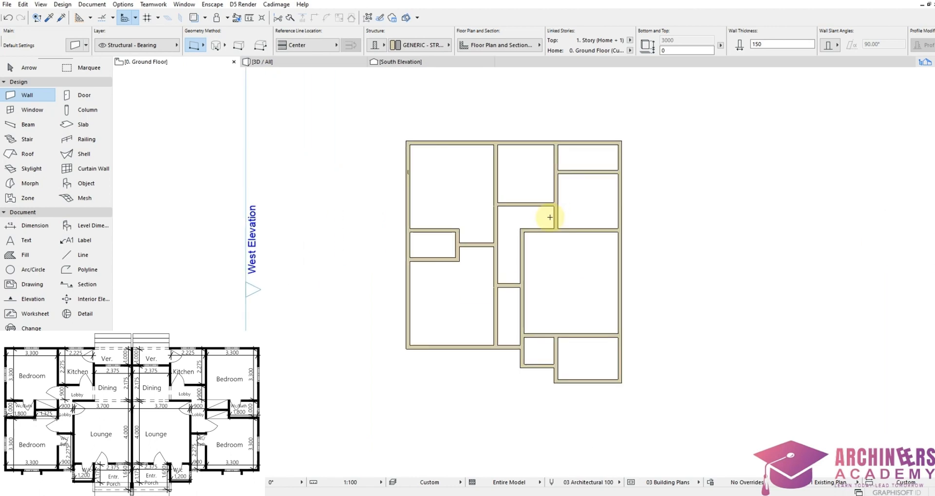
{"action": "scroll", "coordinate": [422, 174], "scroll_direction": "up", "scroll_amount": 2}
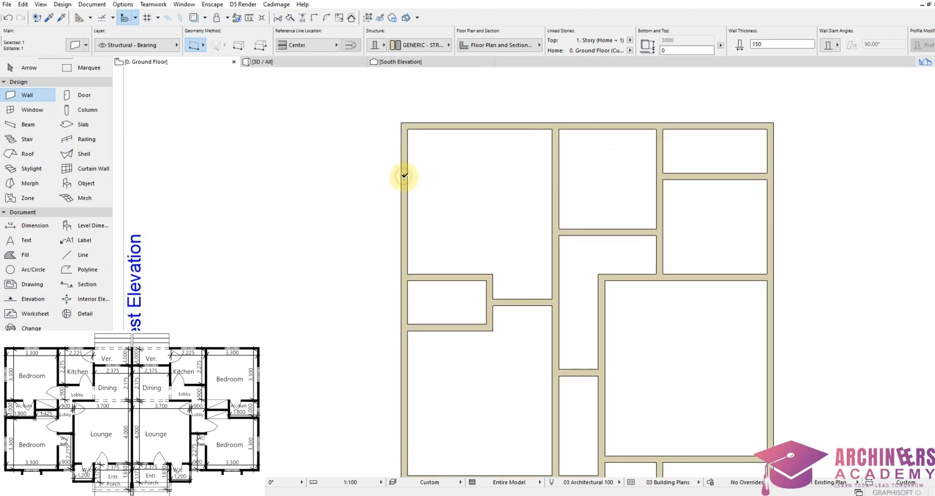
{"action": "key", "text": "Escape"}
{"action": "scroll", "coordinate": [469, 200], "scroll_direction": "down", "scroll_amount": 3}
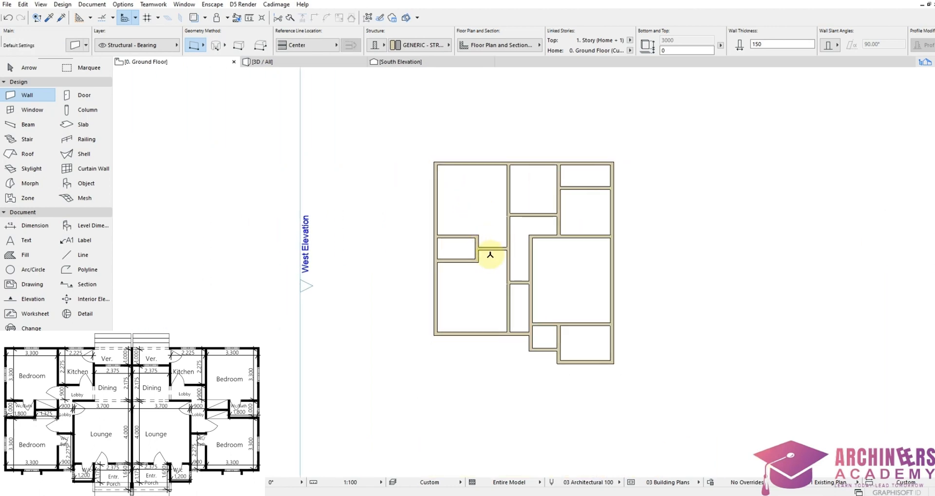
{"action": "scroll", "coordinate": [495, 258], "scroll_direction": "up", "scroll_amount": 1}
{"action": "scroll", "coordinate": [498, 260], "scroll_direction": "up", "scroll_amount": 1}
{"action": "scroll", "coordinate": [505, 185], "scroll_direction": "down", "scroll_amount": 3}
{"action": "scroll", "coordinate": [506, 203], "scroll_direction": "up", "scroll_amount": 1}
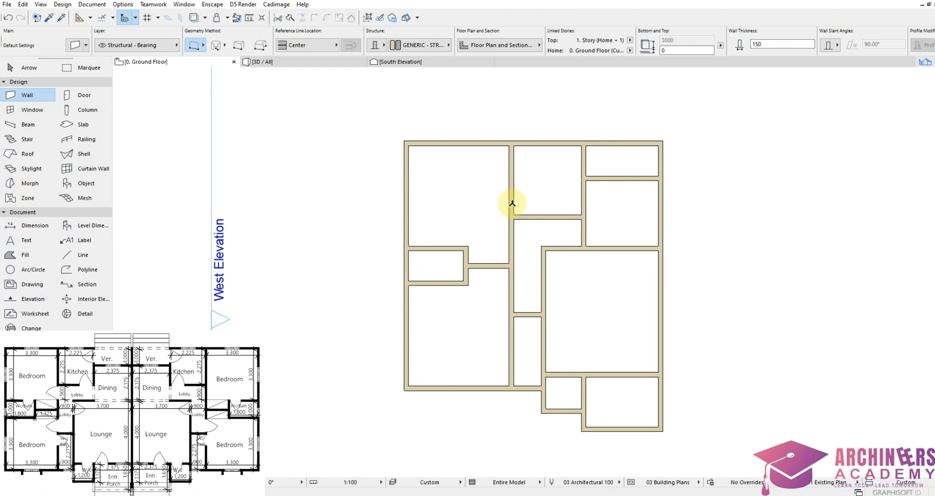
{"action": "scroll", "coordinate": [512, 202], "scroll_direction": "down", "scroll_amount": 2}
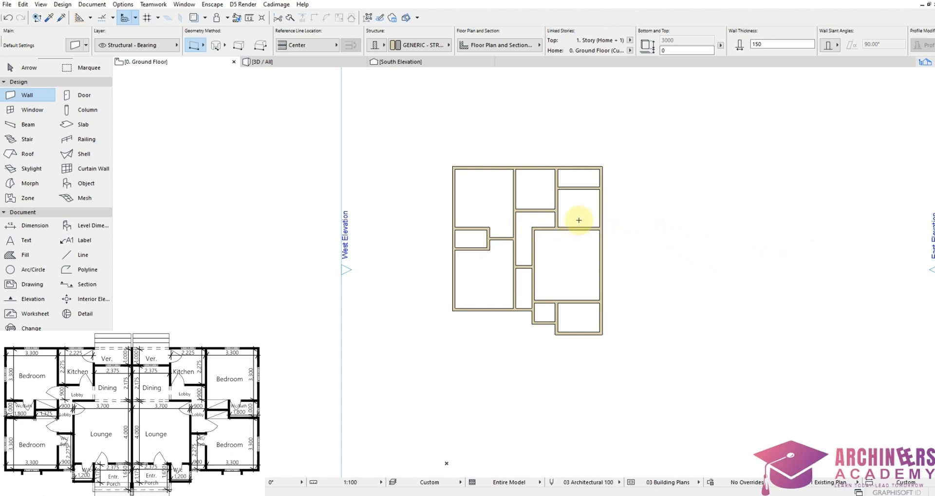
In the door default settings, set the sill height of the hinged Door 22 to 0 relative to Story 0
{"action": "left_click", "coordinate": [86, 97]}
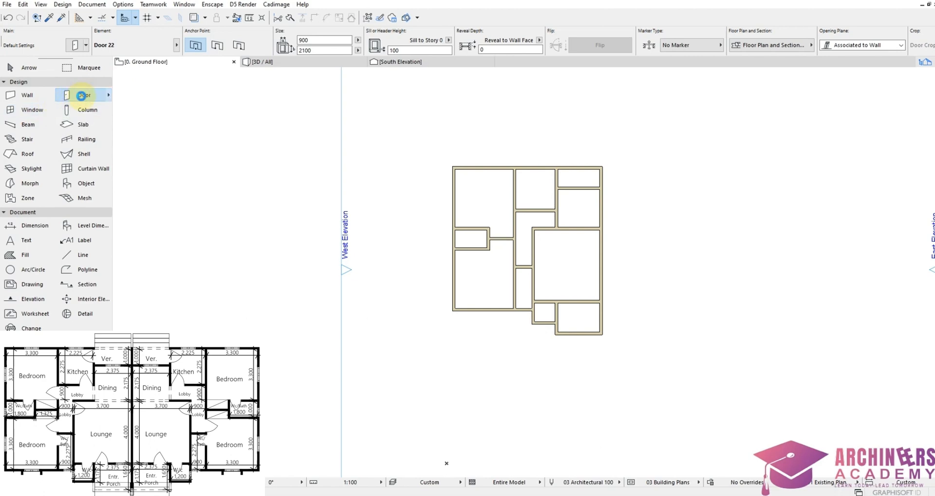
{"action": "double_click", "coordinate": [81, 96]}
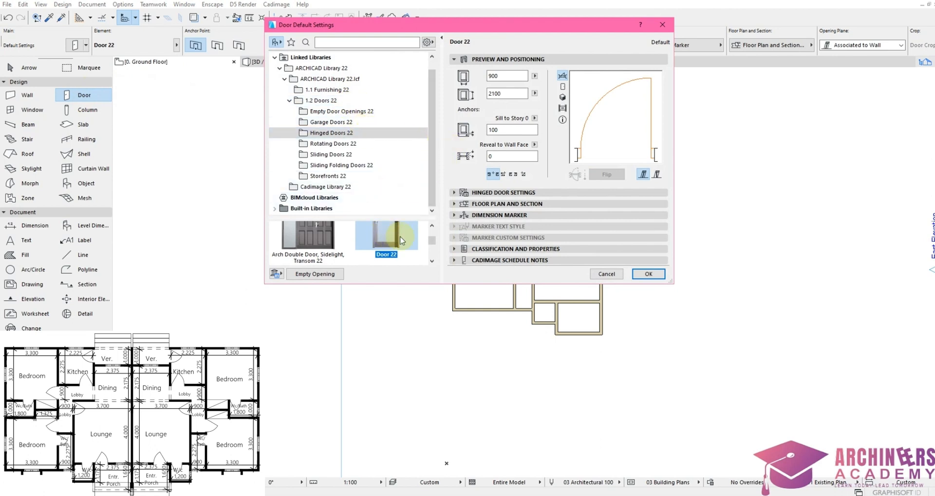
{"action": "left_click_drag", "start_coordinate": [385, 284], "coordinate": [385, 381]}
{"action": "scroll", "coordinate": [357, 297], "scroll_direction": "down", "scroll_amount": 3}
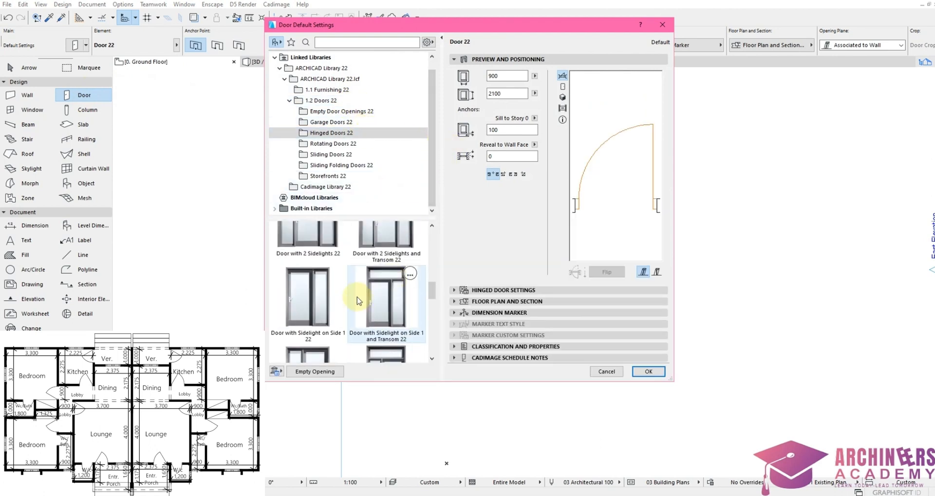
{"action": "scroll", "coordinate": [358, 297], "scroll_direction": "up", "scroll_amount": 3}
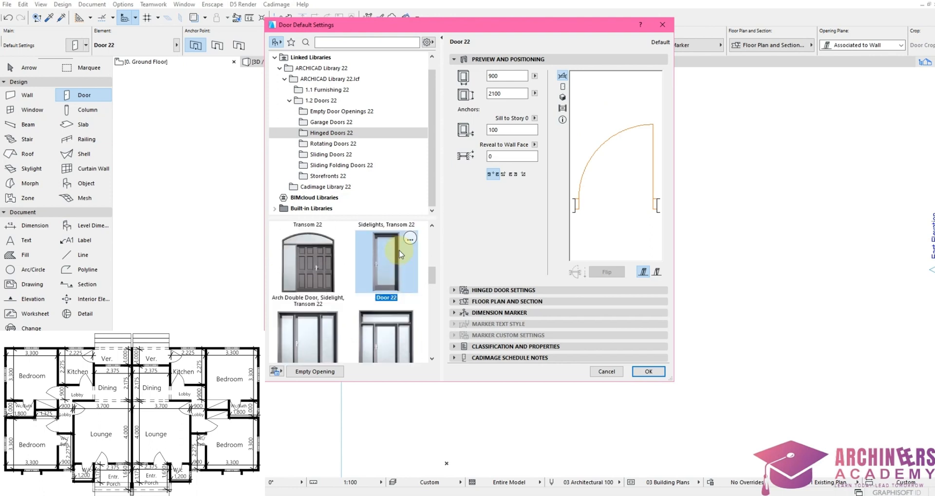
{"action": "left_click", "coordinate": [509, 74]}
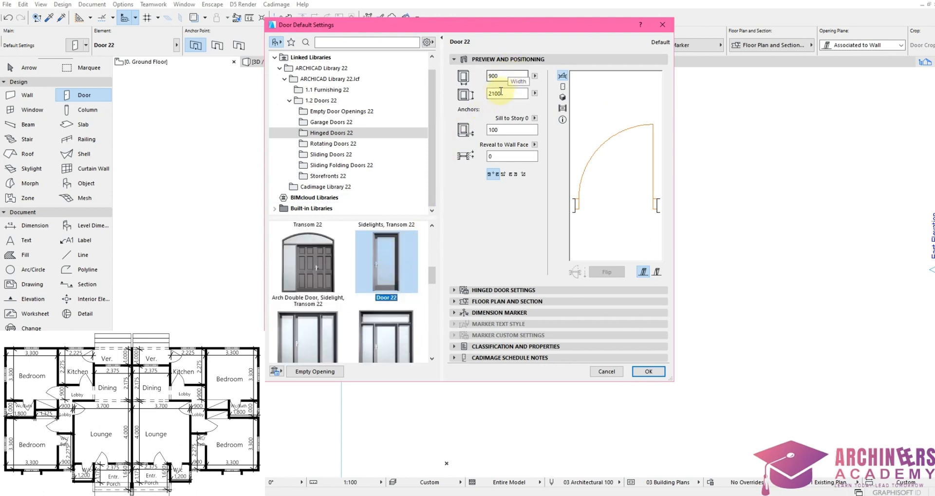
{"action": "left_click", "coordinate": [502, 93]}
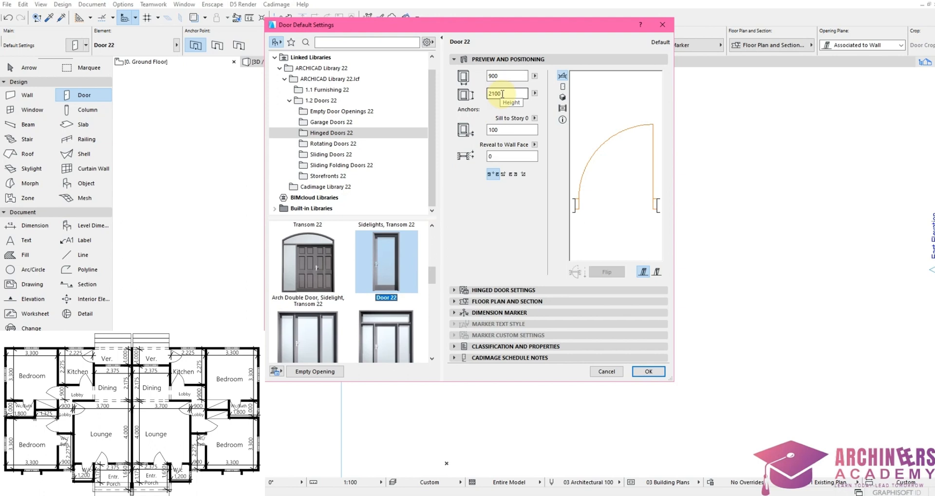
{"action": "left_click", "coordinate": [506, 129]}
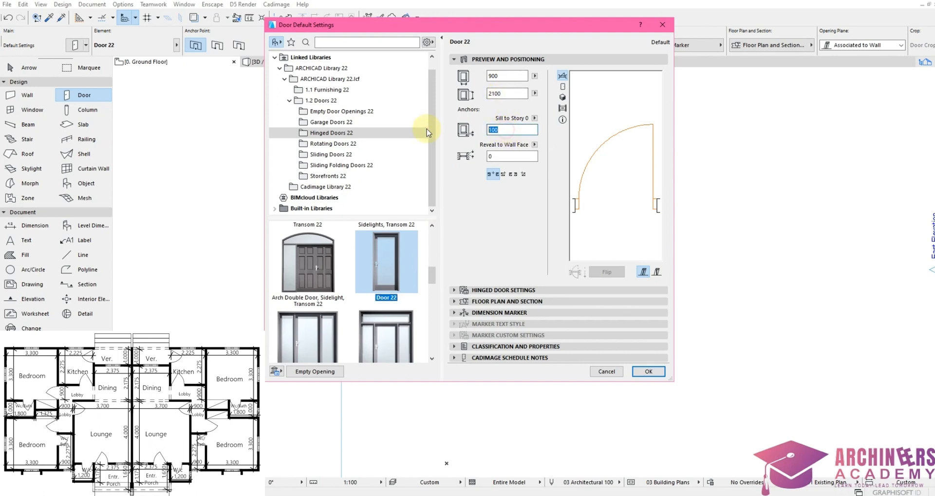
{"action": "type", "text": "0"}
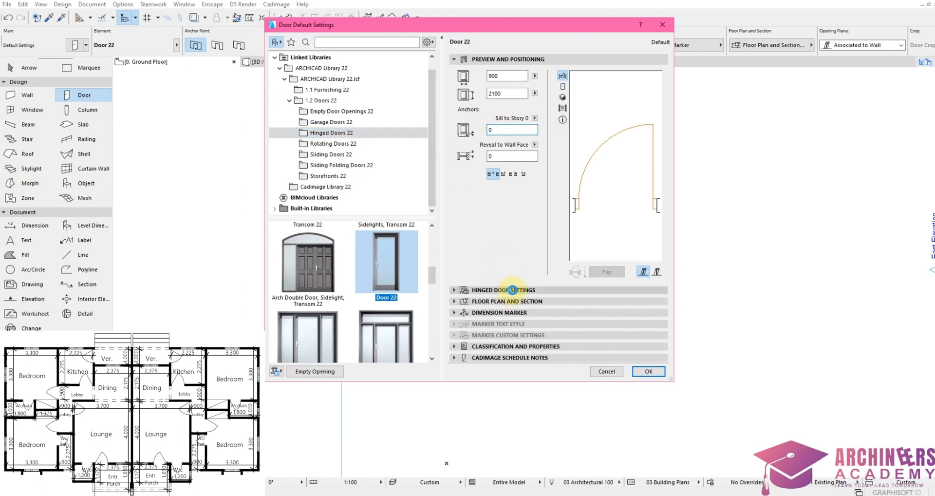
Give the default hinged door a Style 24 door leaf and Handle 6
{"action": "left_click", "coordinate": [511, 292]}
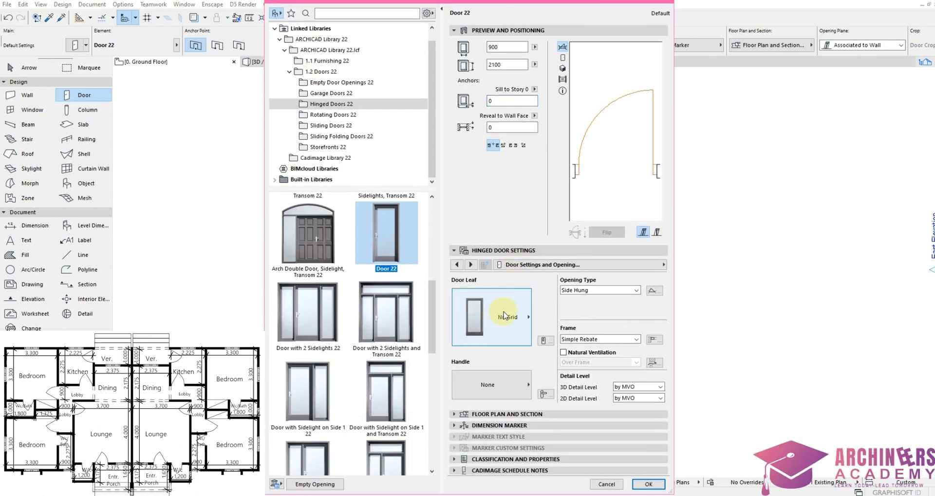
{"action": "left_click", "coordinate": [504, 316]}
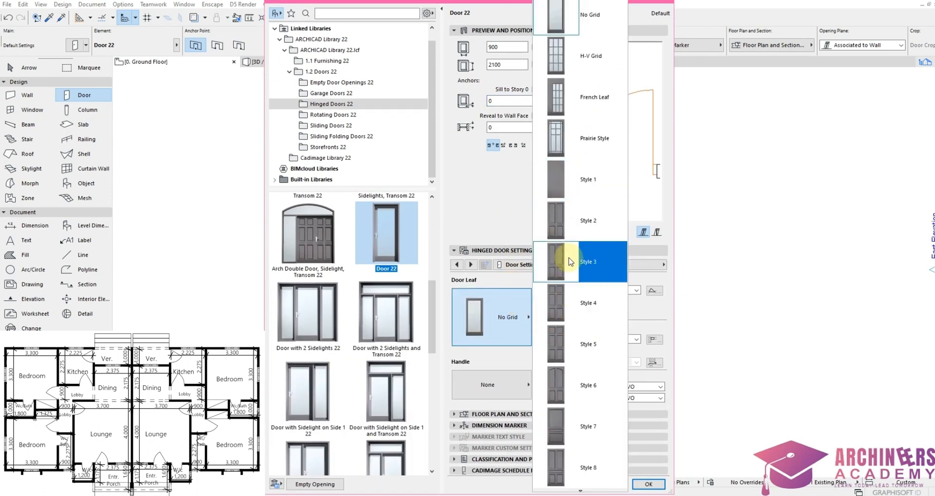
{"action": "scroll", "coordinate": [570, 304], "scroll_direction": "down", "scroll_amount": 1}
{"action": "scroll", "coordinate": [571, 304], "scroll_direction": "down", "scroll_amount": 7}
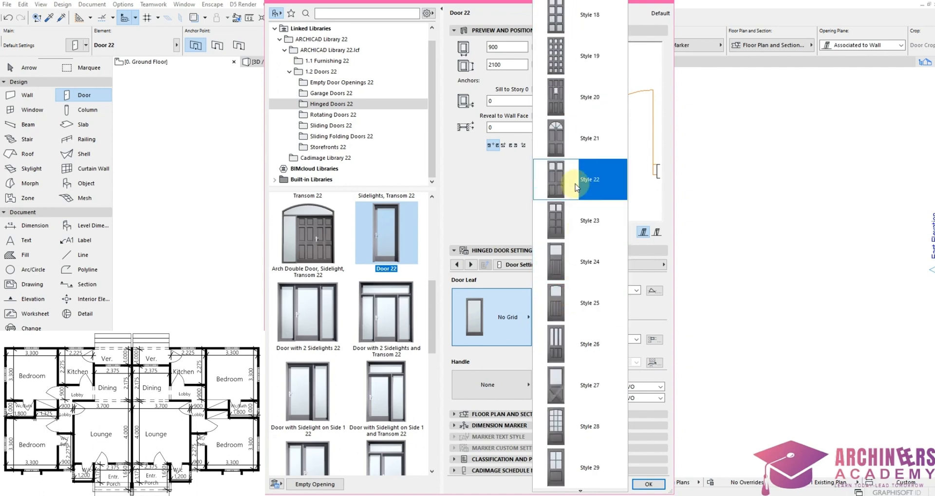
{"action": "left_click", "coordinate": [553, 255]}
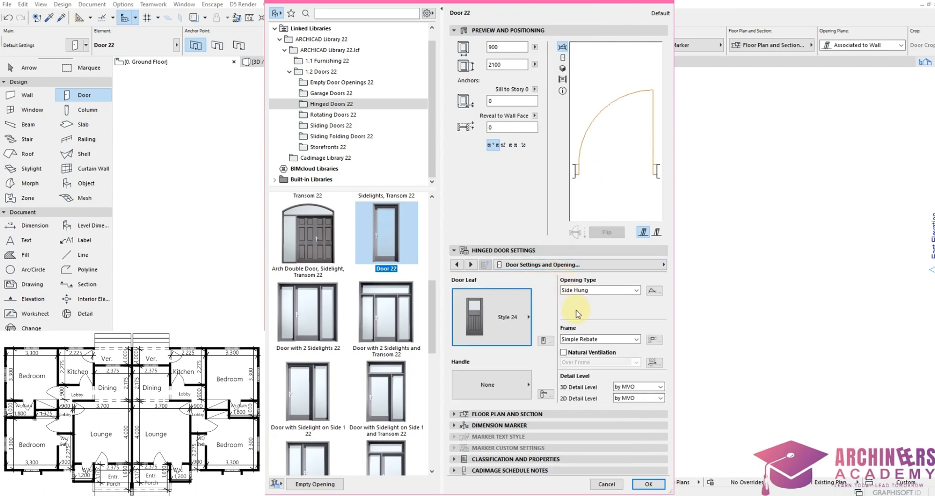
{"action": "left_click", "coordinate": [502, 384]}
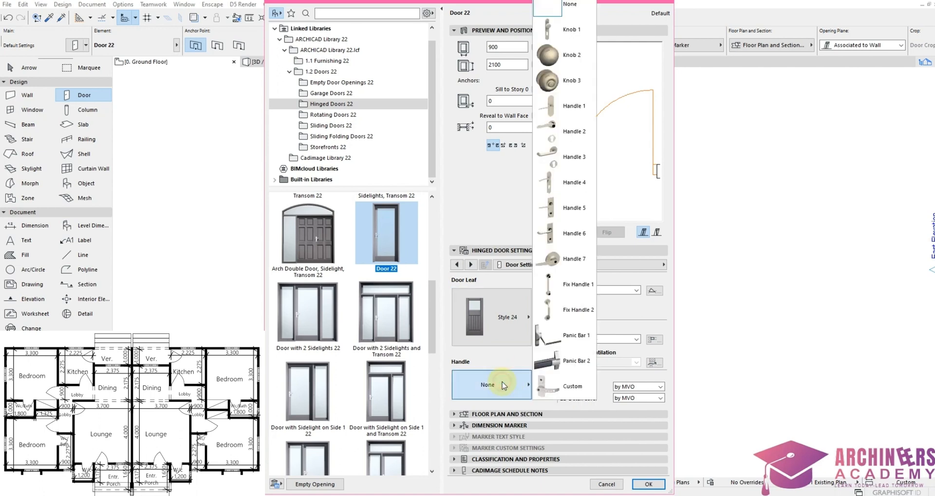
{"action": "left_click", "coordinate": [560, 233]}
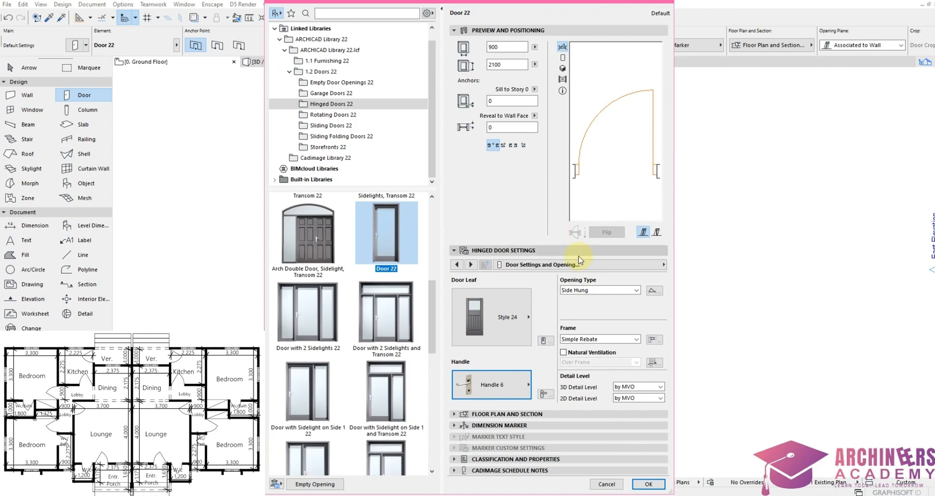
Override the model view options for the default hinged door's 3D projections and turn off its opening line
{"action": "left_click", "coordinate": [470, 263]}
{"action": "left_click", "coordinate": [470, 265]}
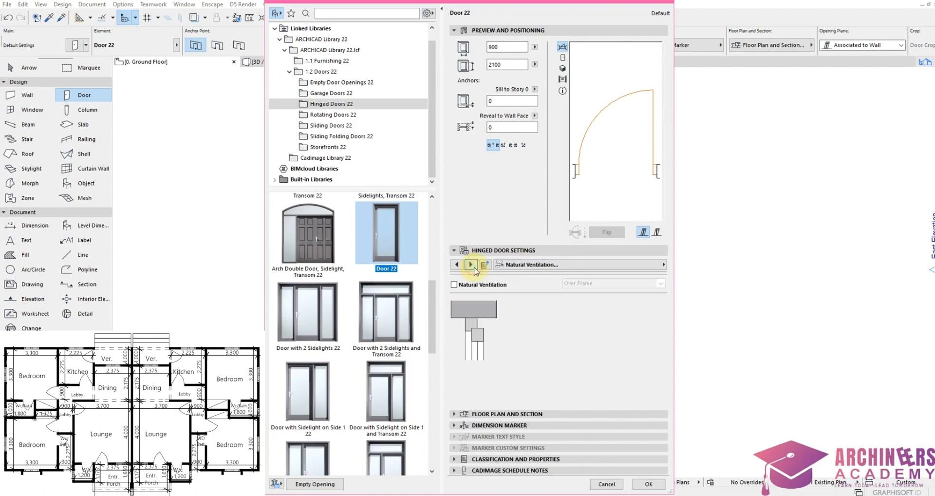
{"action": "left_click", "coordinate": [472, 265]}
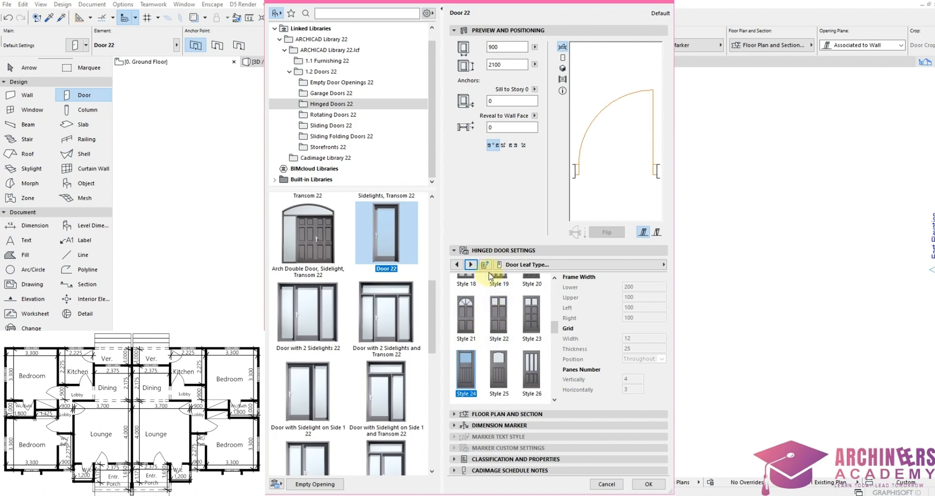
{"action": "left_click", "coordinate": [470, 265]}
{"action": "left_click", "coordinate": [470, 266]}
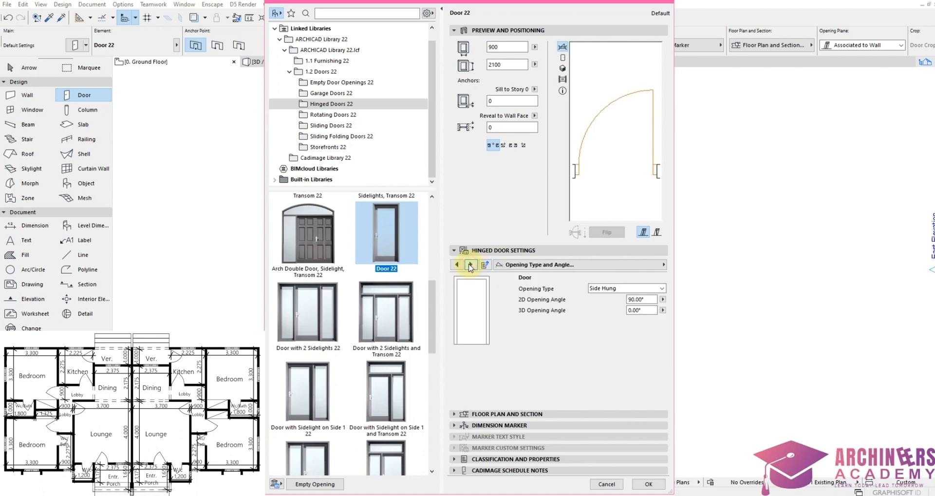
{"action": "left_click", "coordinate": [469, 266]}
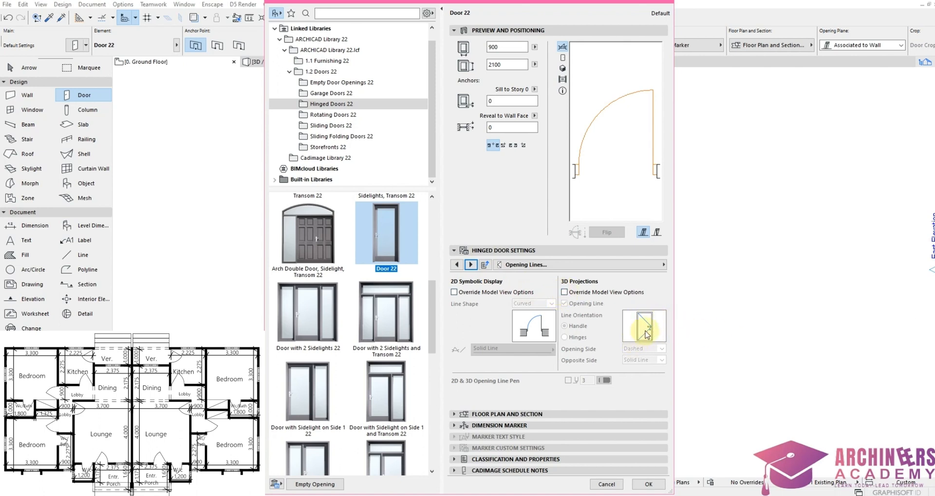
{"action": "left_click", "coordinate": [564, 292]}
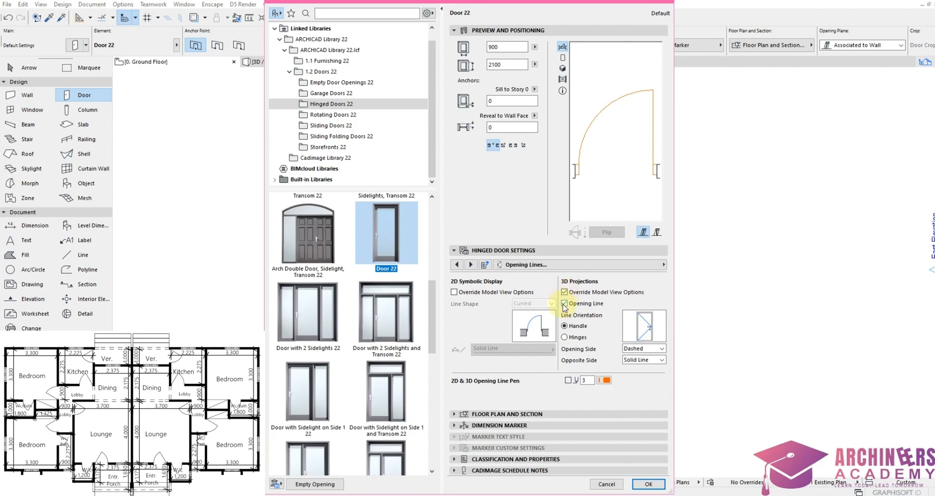
{"action": "left_click", "coordinate": [564, 303]}
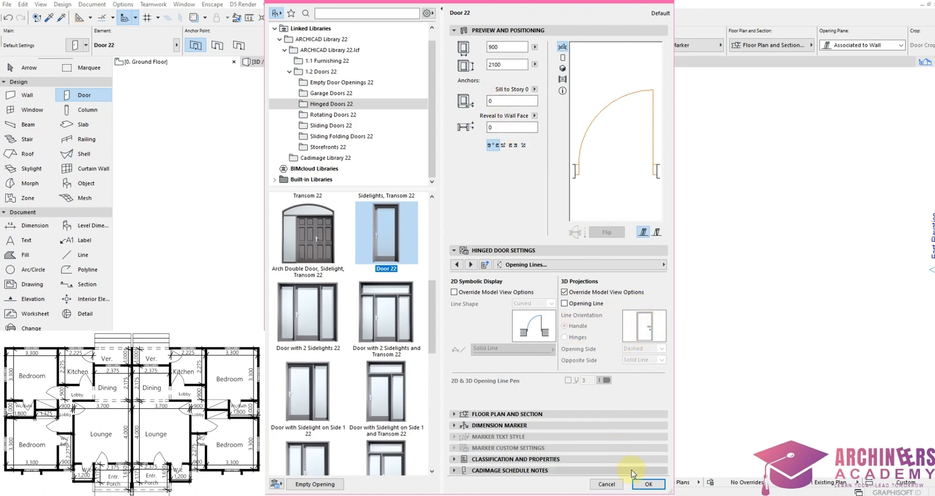
{"action": "left_click", "coordinate": [646, 484]}
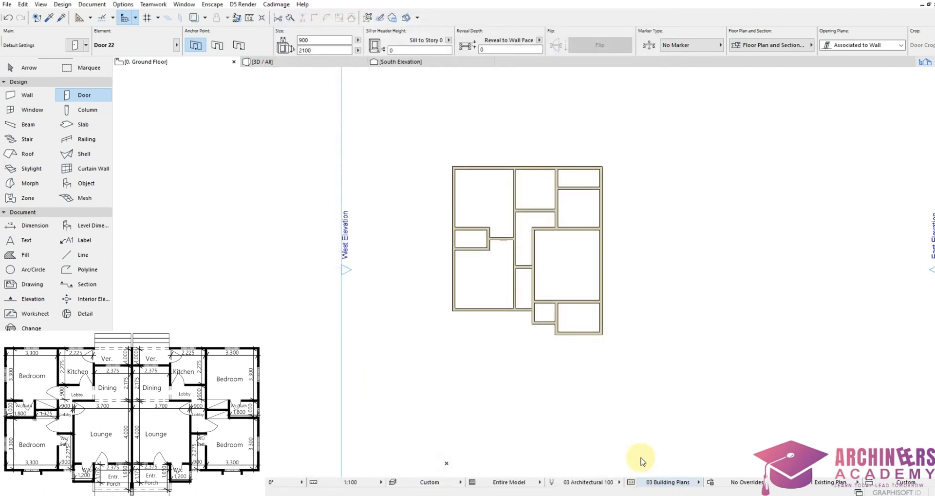
Place a 900 by 2100 door in the wall between the lobby and the lower bedroom, hinged on its upper side and swinging into the bedroom
{"action": "left_click", "coordinate": [516, 250]}
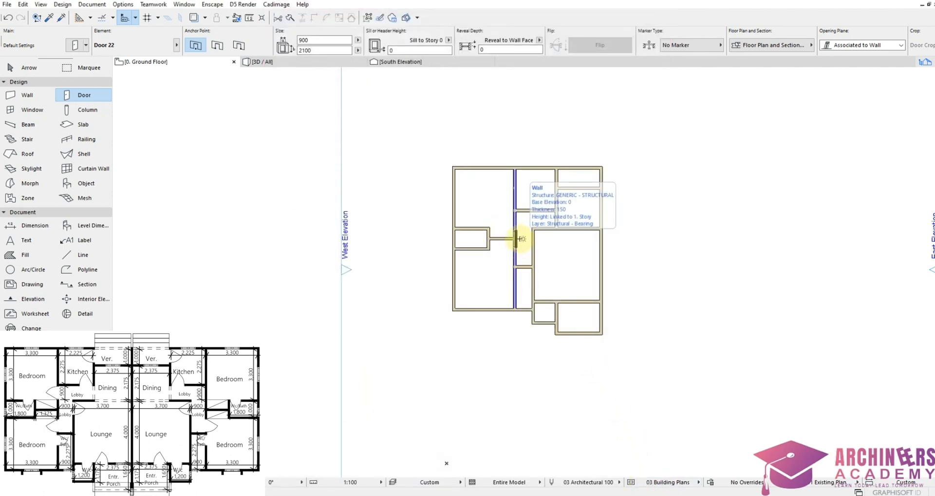
{"action": "key", "text": "Escape"}
{"action": "scroll", "coordinate": [526, 260], "scroll_direction": "up", "scroll_amount": 2}
{"action": "scroll", "coordinate": [505, 251], "scroll_direction": "up", "scroll_amount": 2}
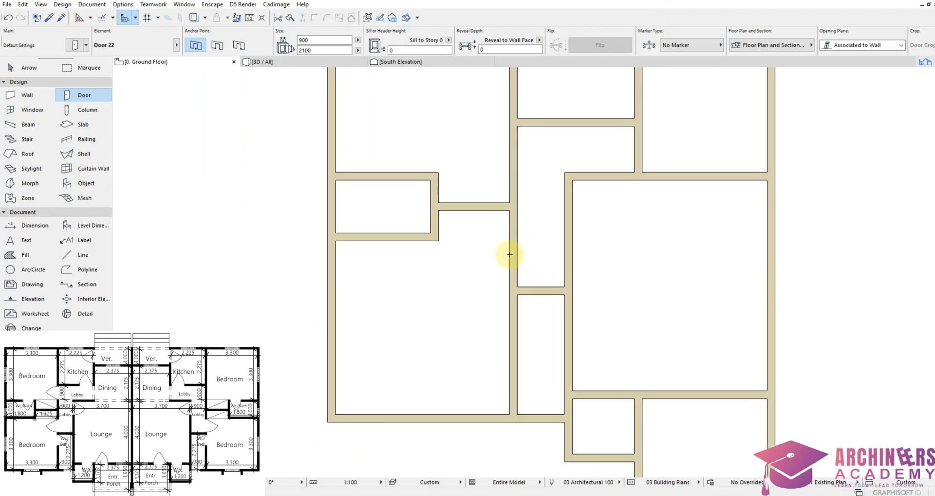
{"action": "left_click", "coordinate": [511, 258]}
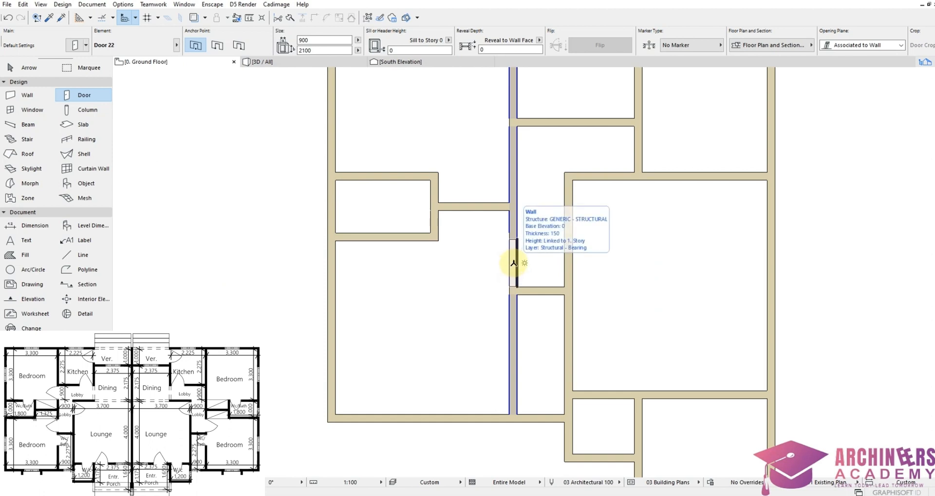
{"action": "left_click", "coordinate": [513, 263]}
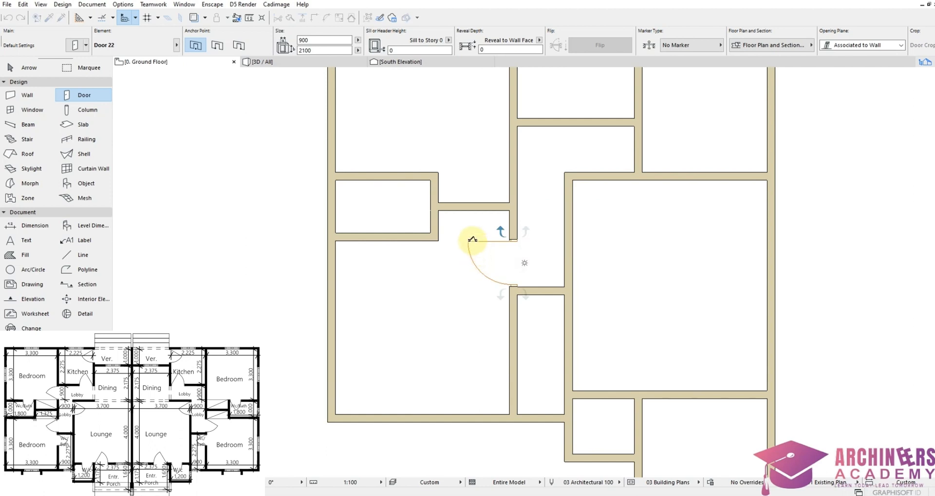
{"action": "left_click", "coordinate": [470, 240]}
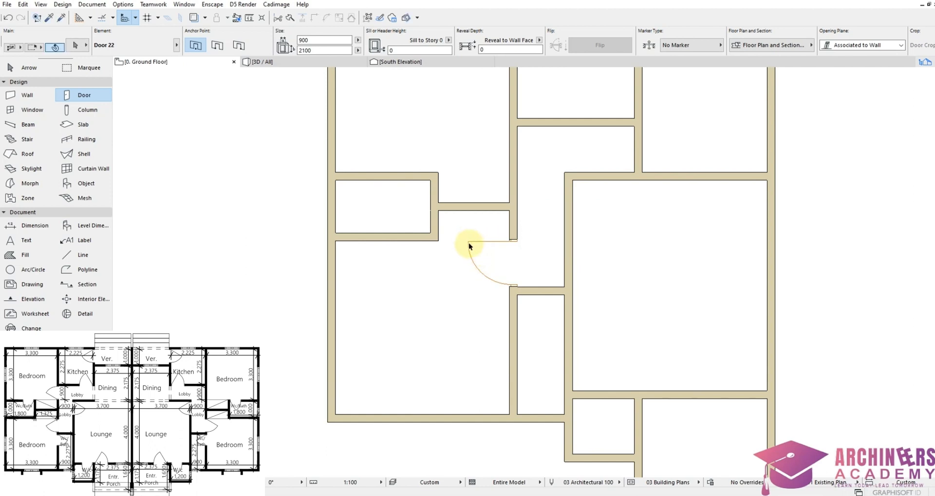
Select the lower bedroom's door and start adjusting its 2D opening angle
{"action": "left_click", "coordinate": [470, 240]}
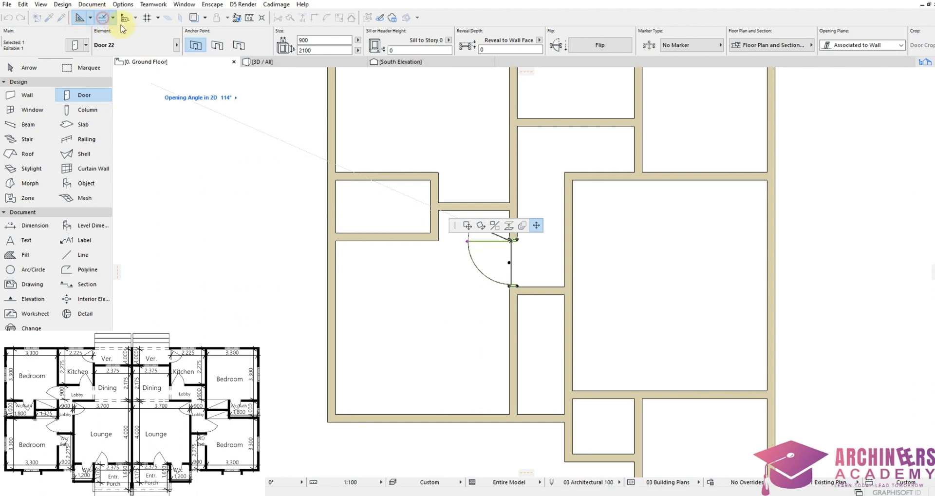
Reduce the 2D opening angle of the lower bedroom's door so its leaf is drawn about half open
{"action": "left_click", "coordinate": [236, 18]}
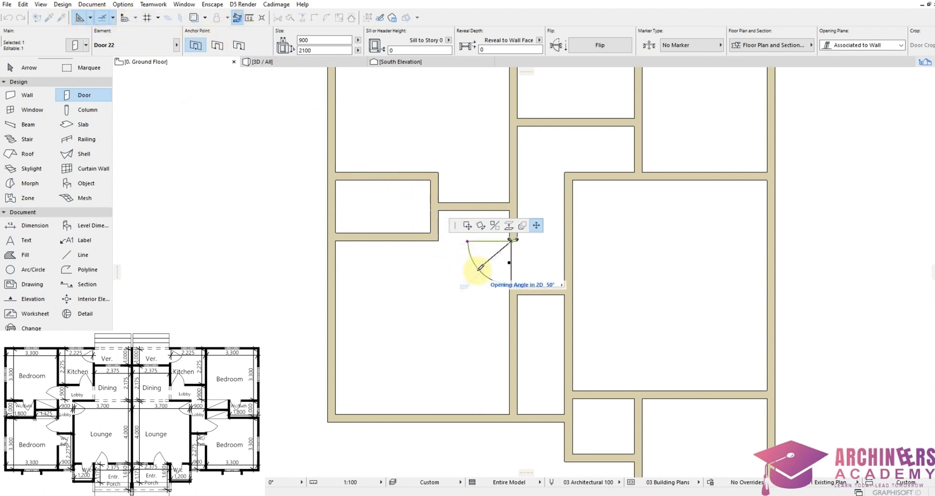
{"action": "left_click", "coordinate": [480, 268]}
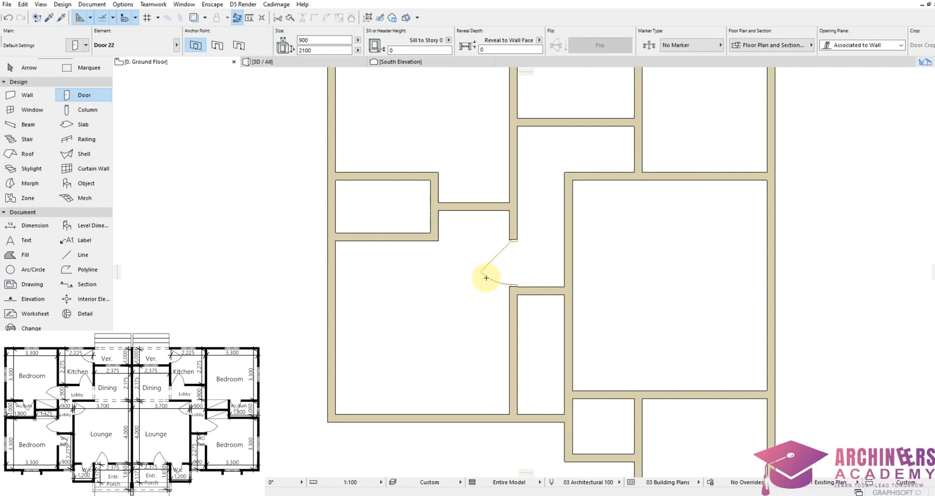
{"action": "left_click", "coordinate": [485, 268]}
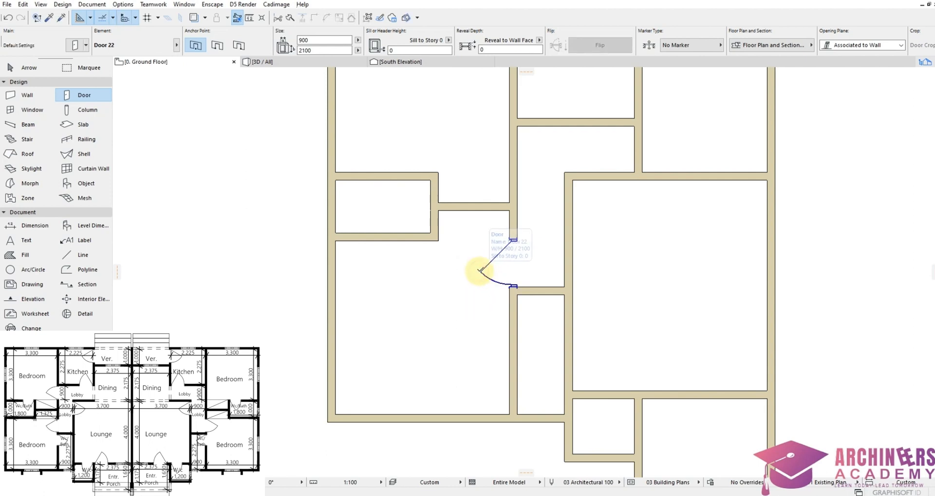
Place a 900 × 2100 door in the upper bedroom's lobby wall, hinged at its lower end and swinging into the bedroom
{"action": "scroll", "coordinate": [481, 269], "scroll_direction": "down", "scroll_amount": 2}
{"action": "scroll", "coordinate": [482, 183], "scroll_direction": "up", "scroll_amount": 2}
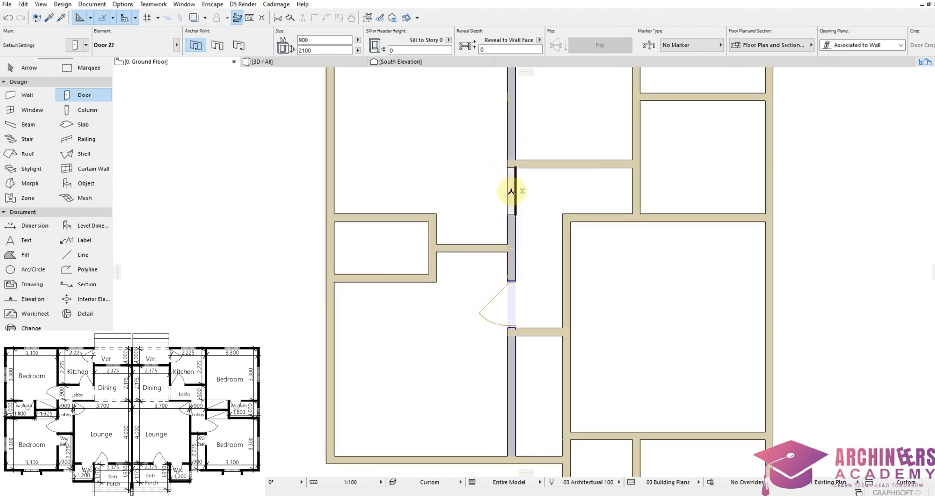
{"action": "left_click", "coordinate": [511, 191]}
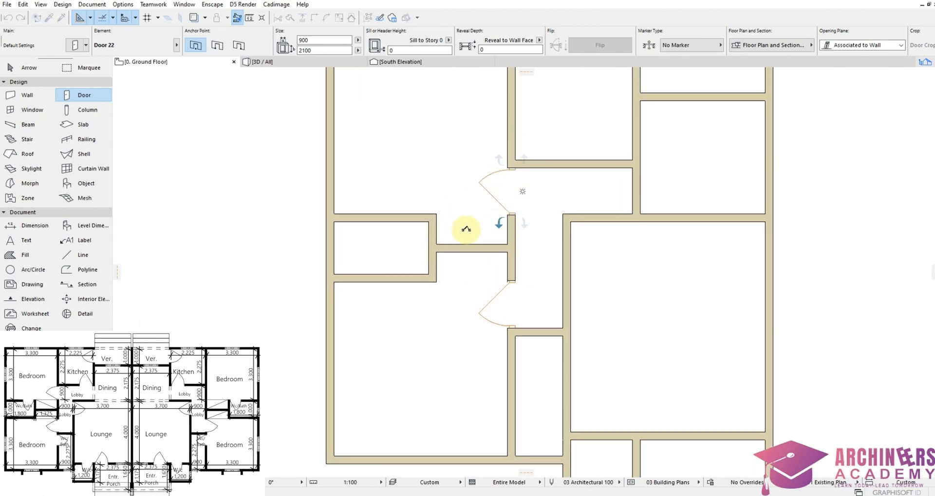
{"action": "left_click", "coordinate": [499, 219]}
Place a 900 × 2100 door in the kitchen's lower wall, hinged beside the dining wall and swinging into the kitchen
{"action": "scroll", "coordinate": [511, 157], "scroll_direction": "down", "scroll_amount": 3}
{"action": "scroll", "coordinate": [543, 177], "scroll_direction": "up", "scroll_amount": 4}
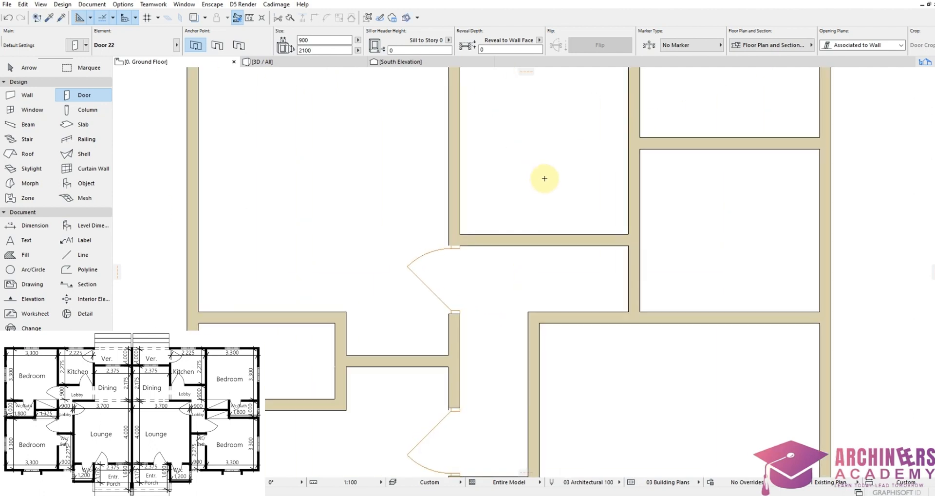
{"action": "left_click", "coordinate": [594, 240]}
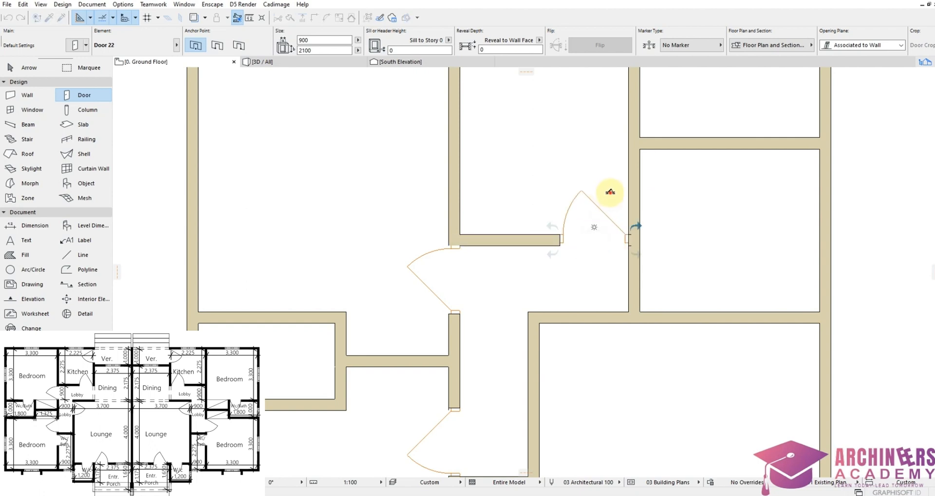
{"action": "left_click", "coordinate": [610, 192]}
Place a 900 × 2100 door in the wall between kitchen and veranda, hinged at the outer wall and swinging into the kitchen
{"action": "scroll", "coordinate": [465, 232], "scroll_direction": "down", "scroll_amount": 4}
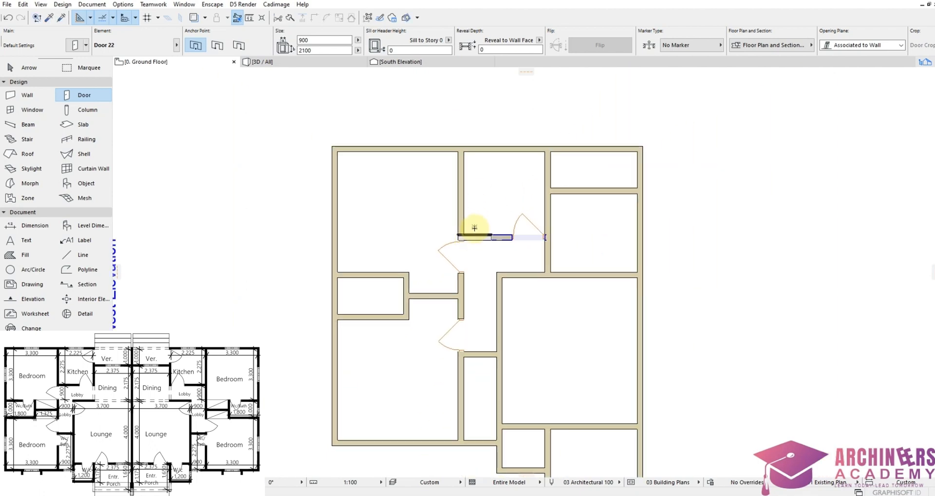
{"action": "scroll", "coordinate": [482, 219], "scroll_direction": "down", "scroll_amount": 2}
{"action": "scroll", "coordinate": [502, 190], "scroll_direction": "up", "scroll_amount": 4}
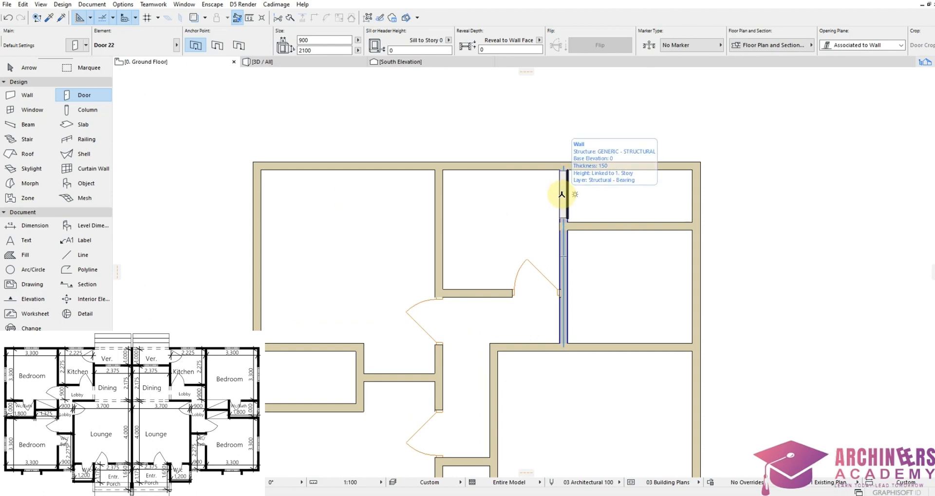
{"action": "scroll", "coordinate": [561, 195], "scroll_direction": "up", "scroll_amount": 3}
{"action": "left_click", "coordinate": [562, 192]}
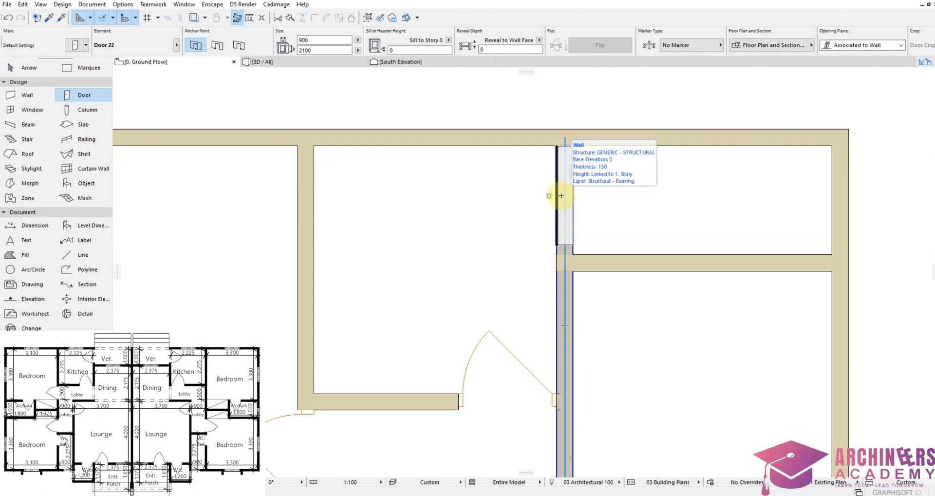
{"action": "left_click", "coordinate": [554, 193]}
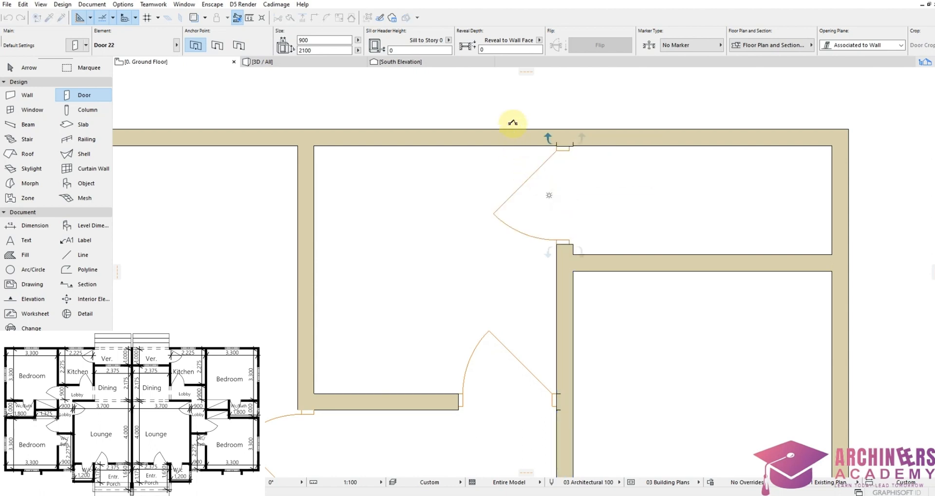
Place a 900 × 2100 door in the wall between lobby and lounge, hinged at the upper corner and swinging into the lounge
{"action": "scroll", "coordinate": [498, 216], "scroll_direction": "down", "scroll_amount": 4}
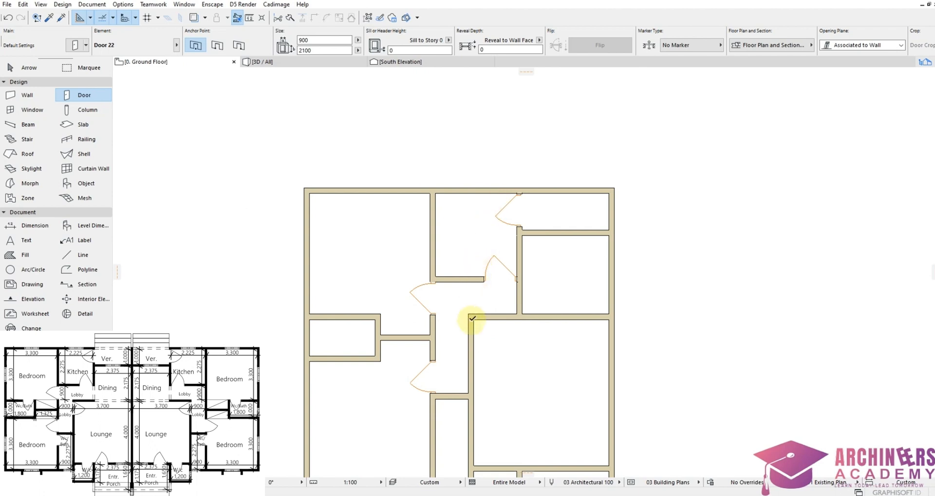
{"action": "scroll", "coordinate": [469, 330], "scroll_direction": "up", "scroll_amount": 4}
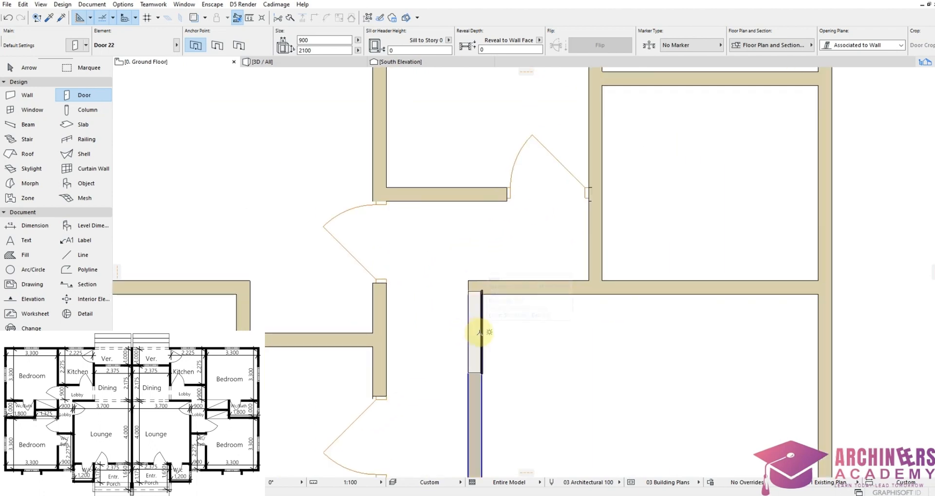
{"action": "left_click", "coordinate": [479, 336]}
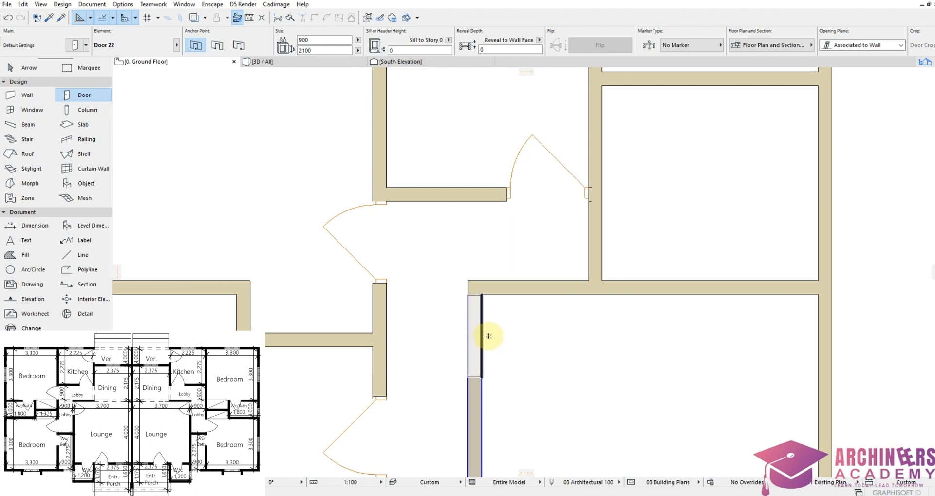
{"action": "left_click", "coordinate": [488, 336]}
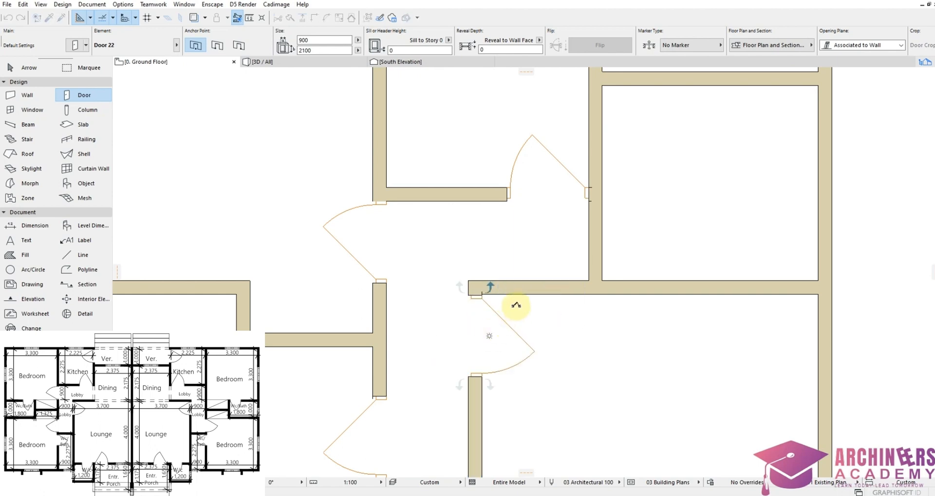
Set the default door width to 750 and place a door in the upper bathroom wall, hinged at its right end and opening inward
{"action": "scroll", "coordinate": [467, 209], "scroll_direction": "down", "scroll_amount": 4}
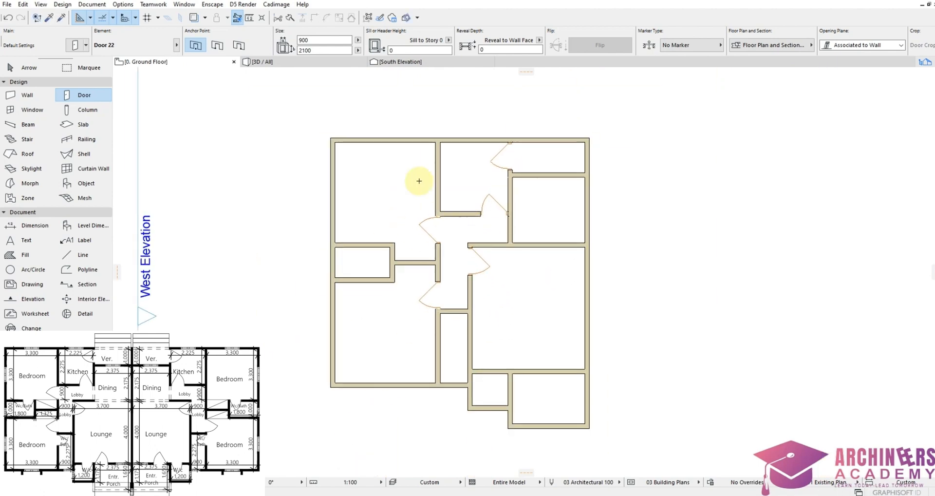
{"action": "left_click", "coordinate": [316, 40]}
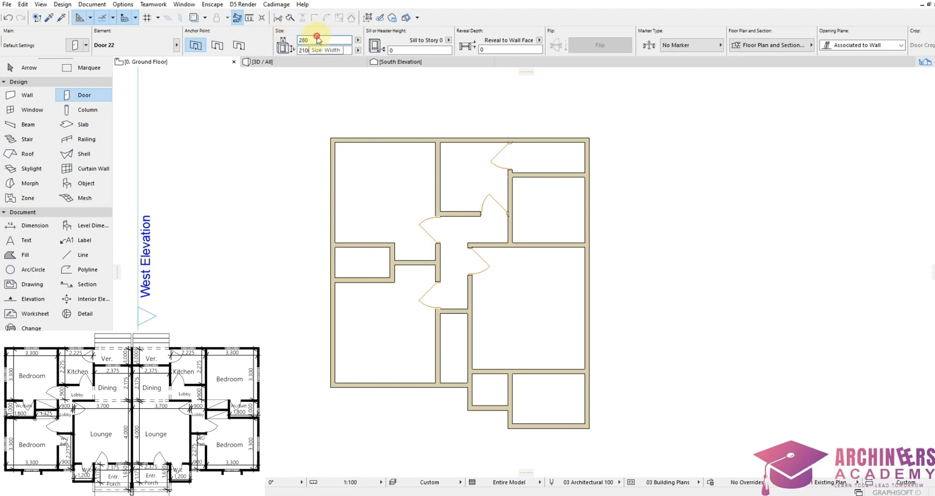
{"action": "double_click", "coordinate": [317, 39]}
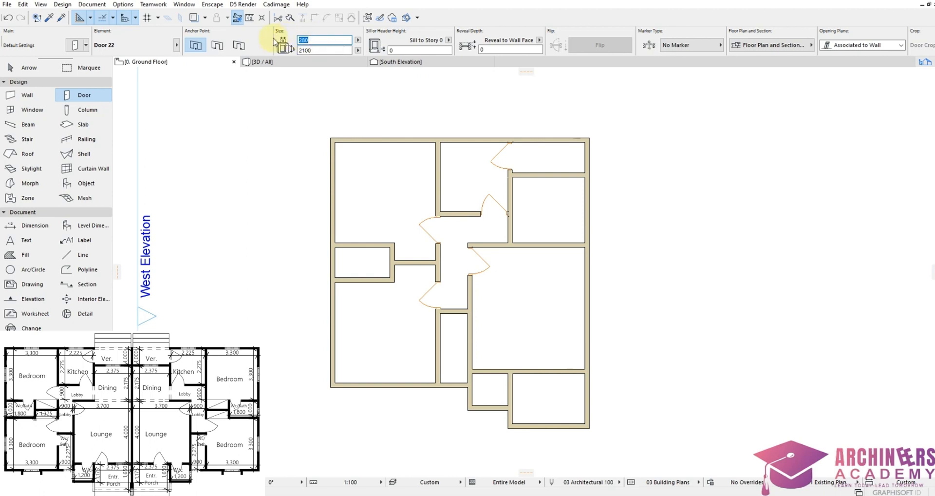
{"action": "type", "text": "750"}
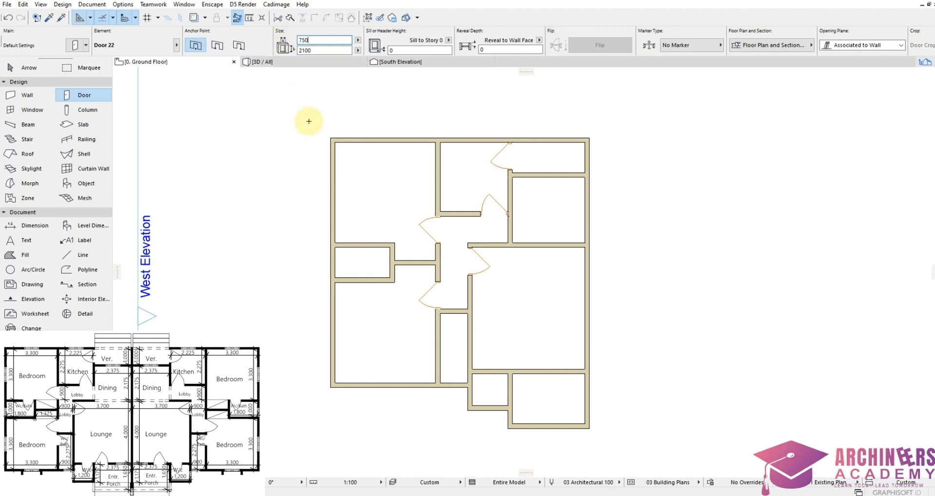
{"action": "scroll", "coordinate": [411, 259], "scroll_direction": "down", "scroll_amount": 2}
{"action": "scroll", "coordinate": [366, 318], "scroll_direction": "up", "scroll_amount": 5}
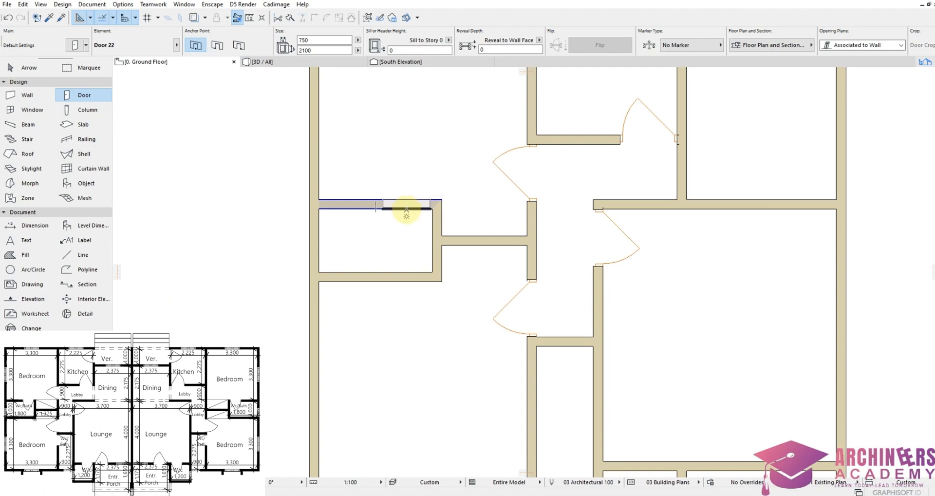
{"action": "left_click", "coordinate": [408, 213]}
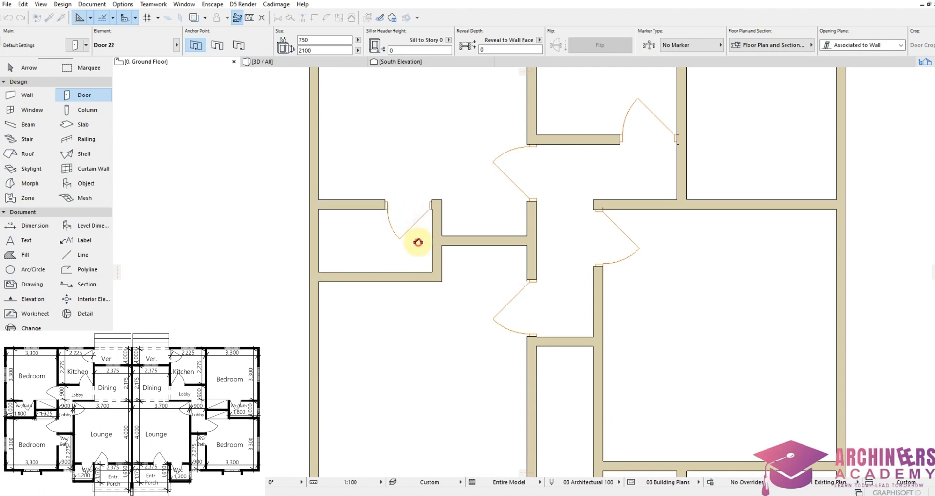
Place a 750-wide door between the lower bedroom and the narrow adjoining room, hinged at its upper end and opening into that room
{"action": "scroll", "coordinate": [434, 130], "scroll_direction": "down", "scroll_amount": 5}
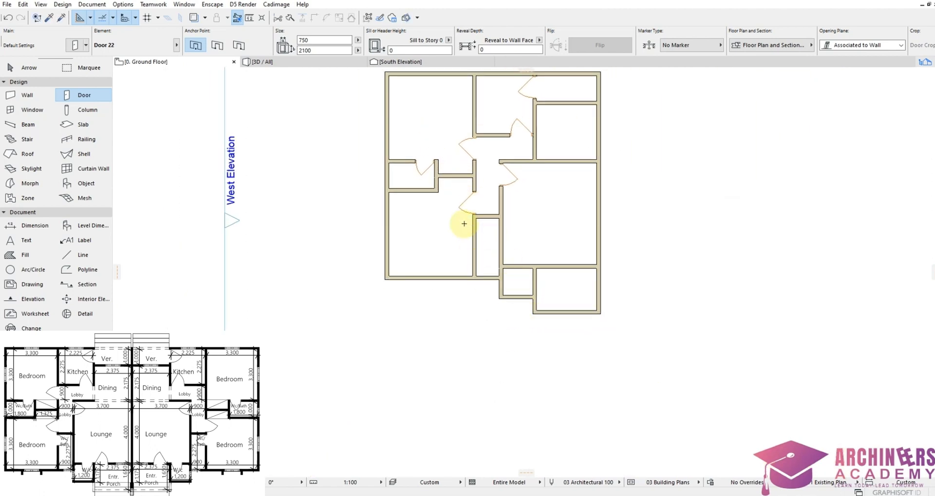
{"action": "scroll", "coordinate": [468, 221], "scroll_direction": "up", "scroll_amount": 5}
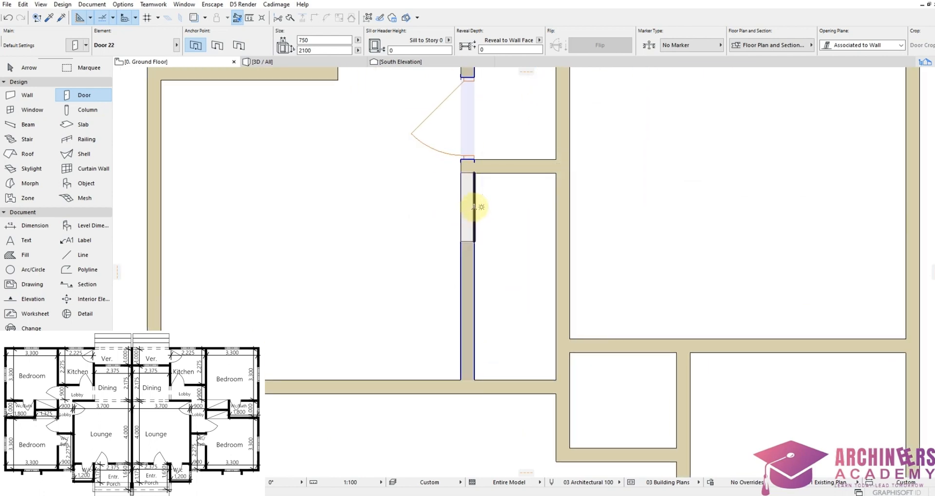
{"action": "left_click", "coordinate": [483, 204]}
{"action": "left_click", "coordinate": [519, 190]}
Place a 750-wide door in the wall between the lounge and the small WC, hinged on the right and opening into the WC
{"action": "scroll", "coordinate": [487, 185], "scroll_direction": "down", "scroll_amount": 3}
{"action": "scroll", "coordinate": [496, 198], "scroll_direction": "up", "scroll_amount": 2}
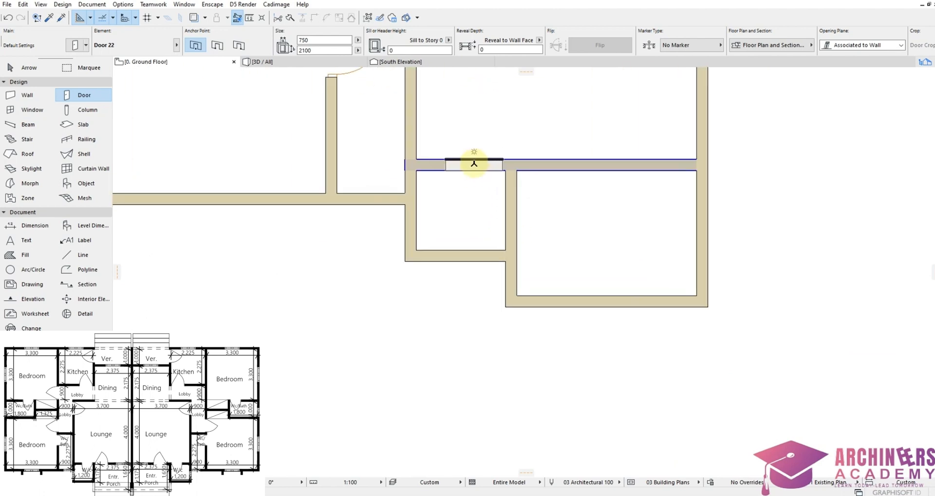
{"action": "left_click", "coordinate": [477, 164]}
{"action": "left_click", "coordinate": [484, 204]}
{"action": "scroll", "coordinate": [417, 240], "scroll_direction": "down", "scroll_amount": 3}
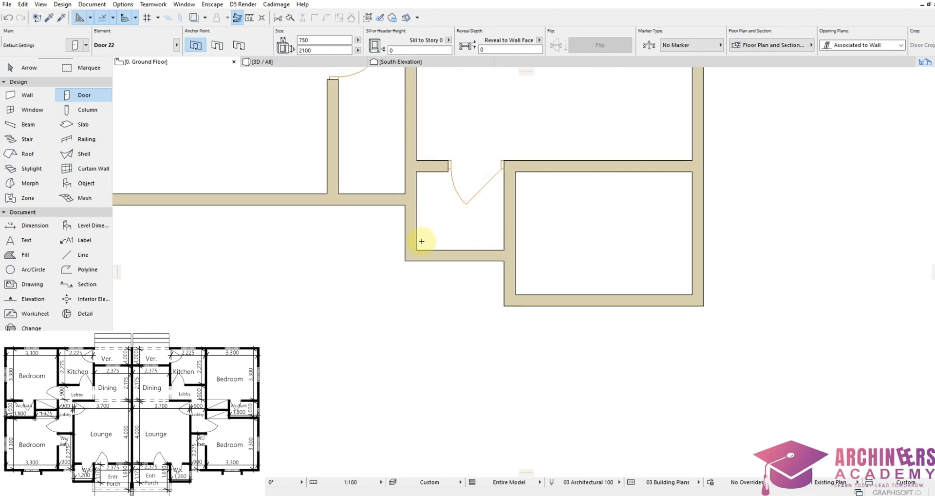
{"action": "scroll", "coordinate": [421, 244], "scroll_direction": "down", "scroll_amount": 3}
{"action": "scroll", "coordinate": [451, 188], "scroll_direction": "up", "scroll_amount": 3}
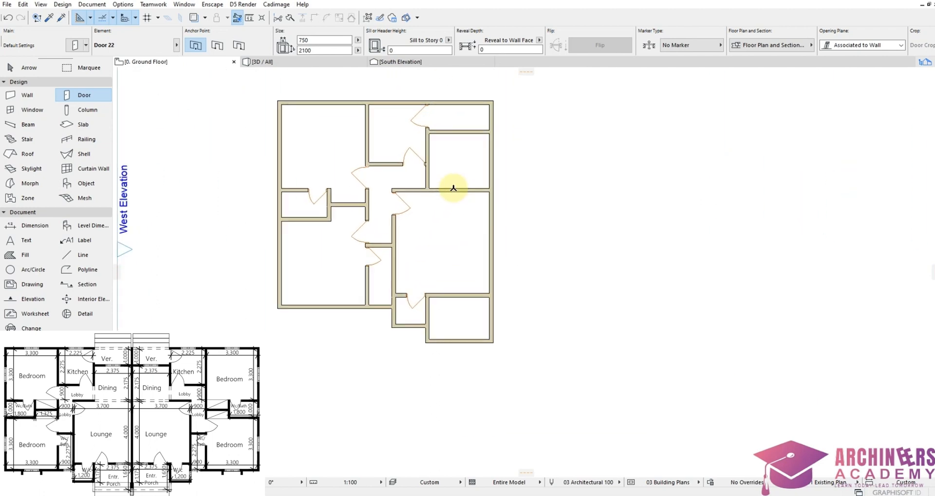
{"action": "left_click", "coordinate": [448, 339]}
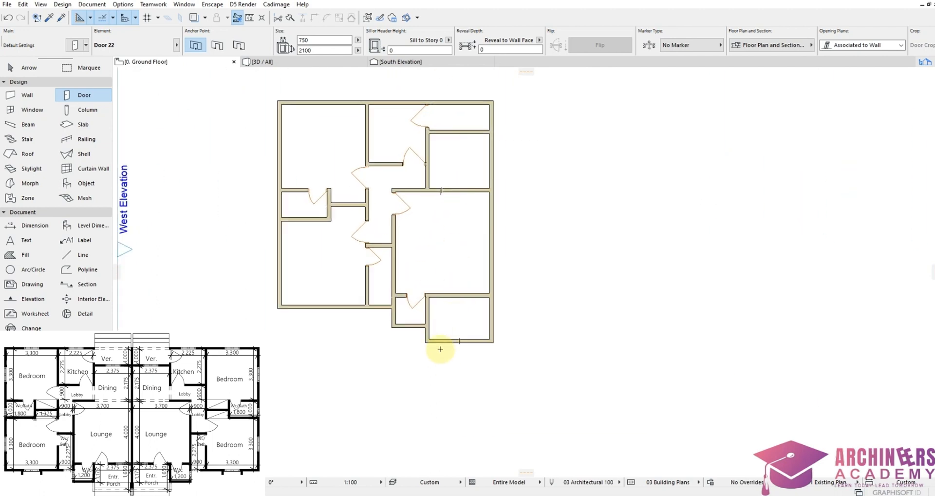
{"action": "left_click", "coordinate": [440, 306]}
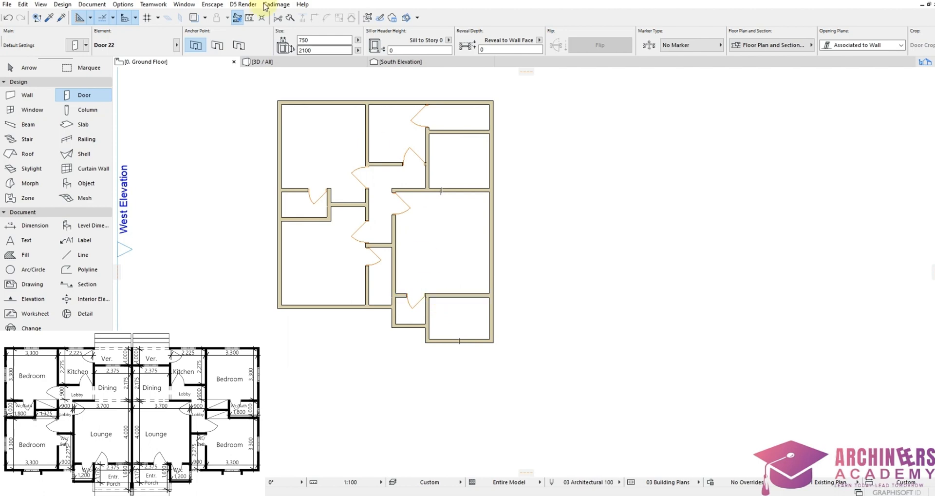
Choose Double Door Asymmetric 22 from the hinged doors as the default door type and set its width to 1200
{"action": "double_click", "coordinate": [93, 95]}
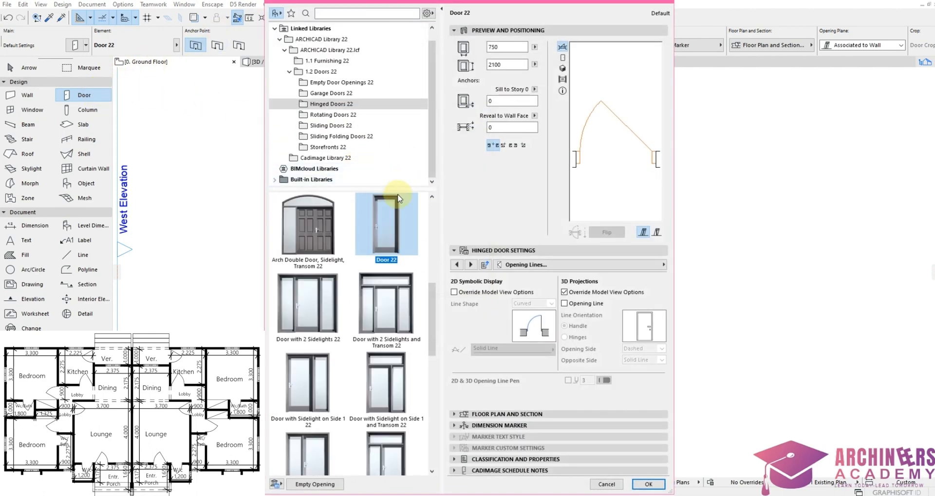
{"action": "scroll", "coordinate": [345, 314], "scroll_direction": "down", "scroll_amount": 1}
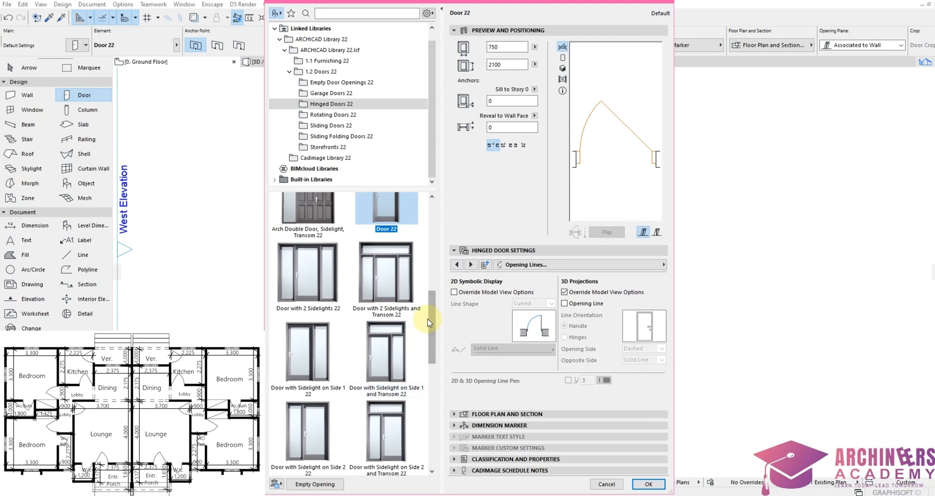
{"action": "scroll", "coordinate": [359, 397], "scroll_direction": "down", "scroll_amount": 4}
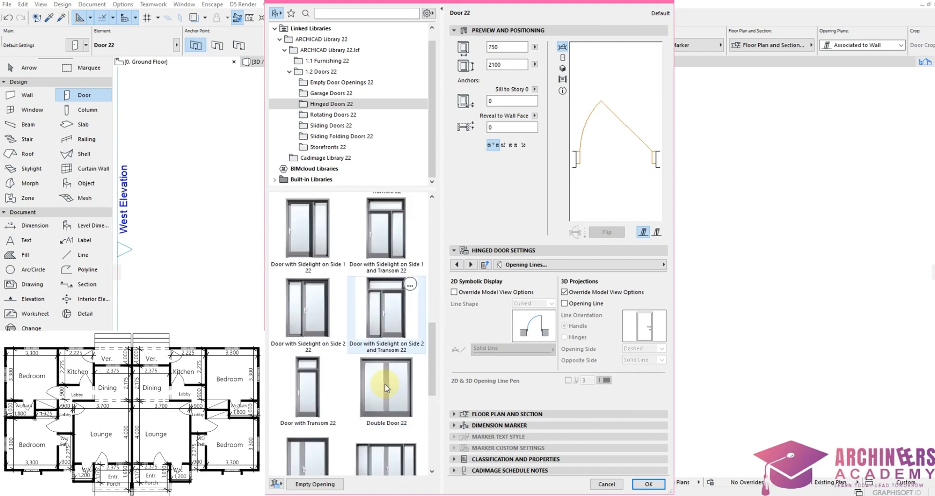
{"action": "scroll", "coordinate": [311, 390], "scroll_direction": "down", "scroll_amount": 2}
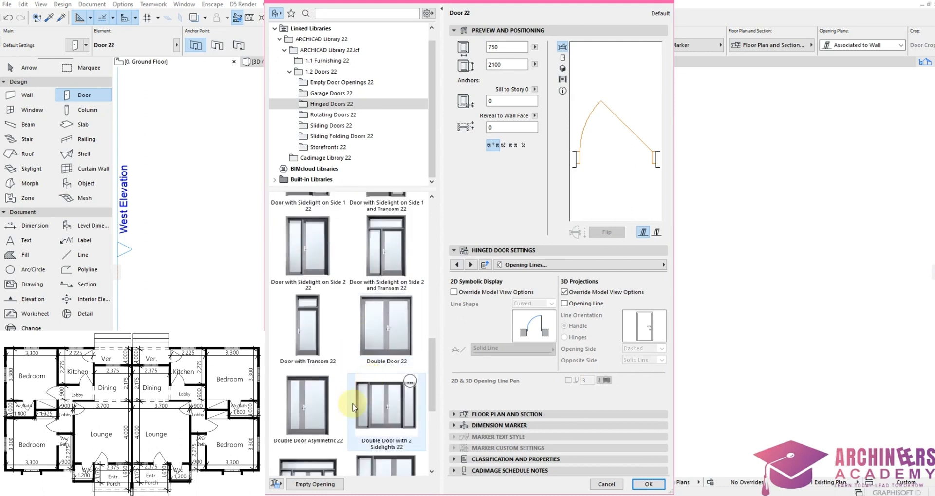
{"action": "left_click", "coordinate": [312, 425]}
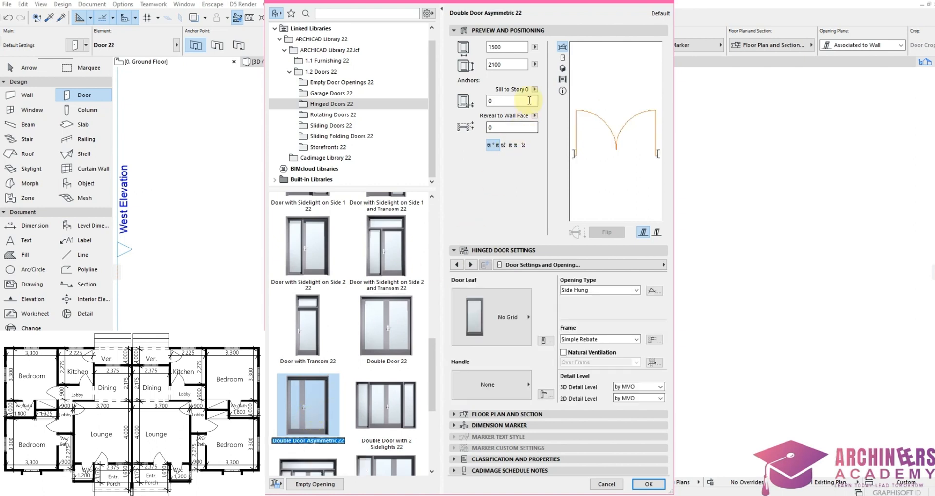
{"action": "left_click", "coordinate": [509, 48]}
{"action": "left_click_drag", "start_coordinate": [509, 47], "coordinate": [486, 48]}
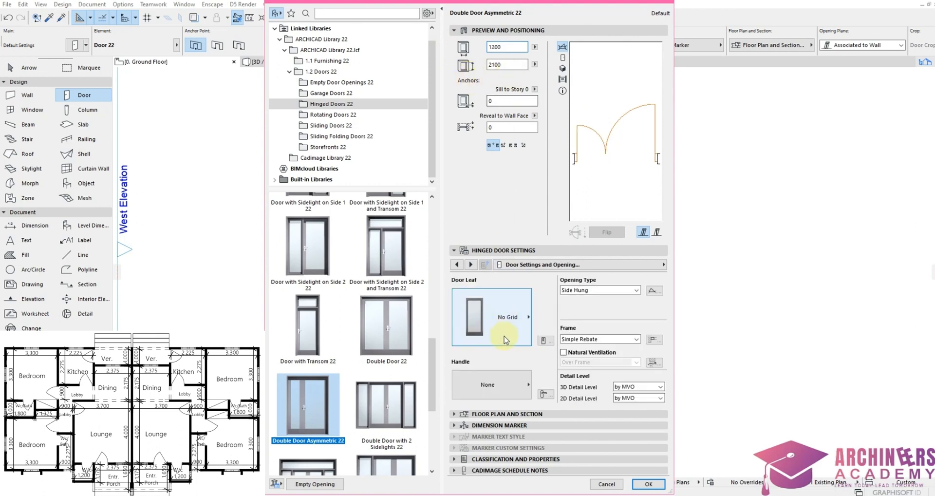
Set the asymmetric double door's leaf to Style 24 and its handle to Handle 6
{"action": "left_click", "coordinate": [502, 321]}
{"action": "scroll", "coordinate": [565, 374], "scroll_direction": "down", "scroll_amount": 2}
{"action": "scroll", "coordinate": [564, 379], "scroll_direction": "down", "scroll_amount": 3}
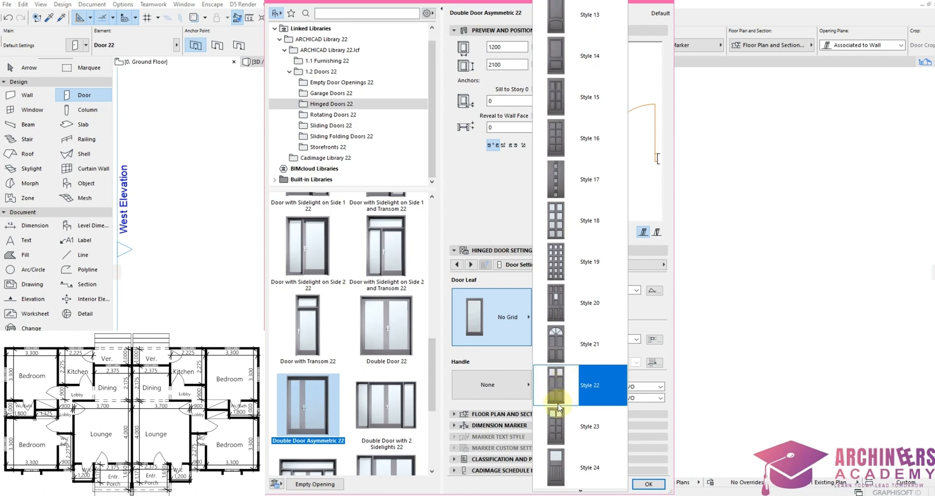
{"action": "left_click", "coordinate": [569, 468]}
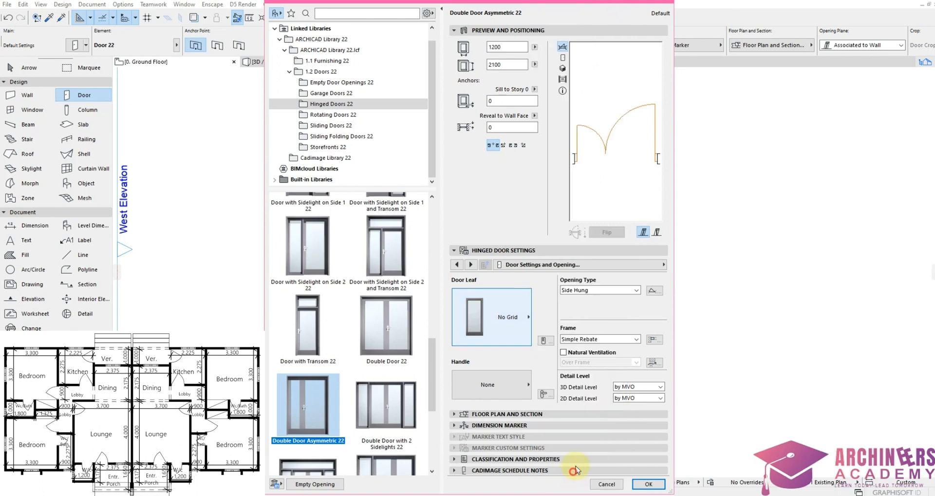
{"action": "left_click", "coordinate": [488, 384]}
{"action": "left_click", "coordinate": [570, 225]}
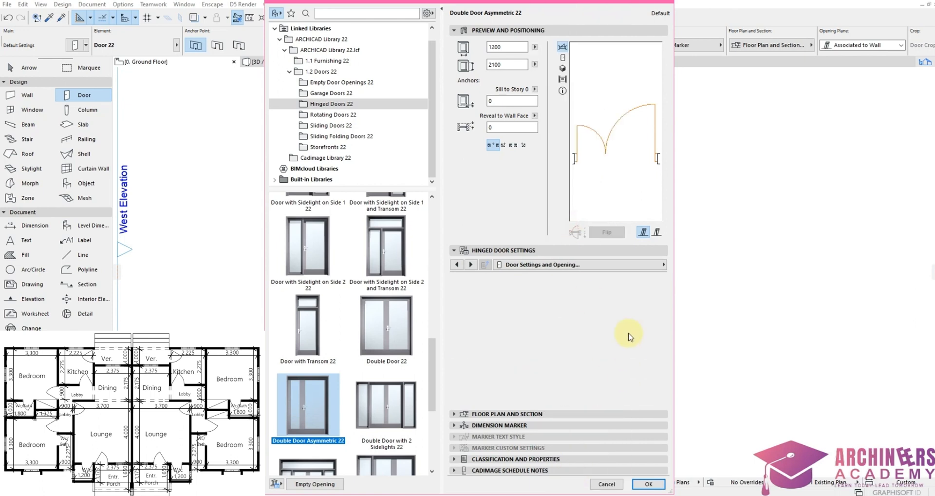
Set the double door's side panel to Style 24 to match the main leaf
{"action": "left_click", "coordinate": [470, 264]}
{"action": "left_click", "coordinate": [473, 265]}
{"action": "left_click", "coordinate": [473, 264]}
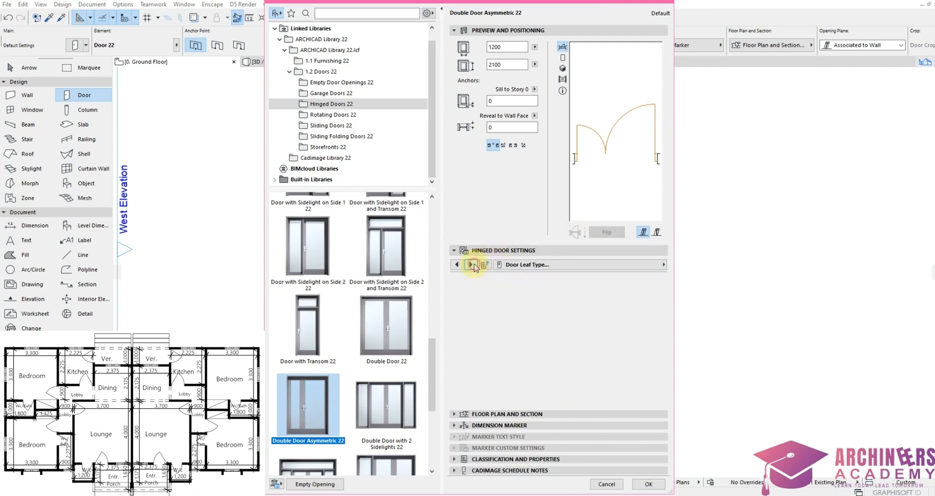
{"action": "left_click", "coordinate": [471, 264]}
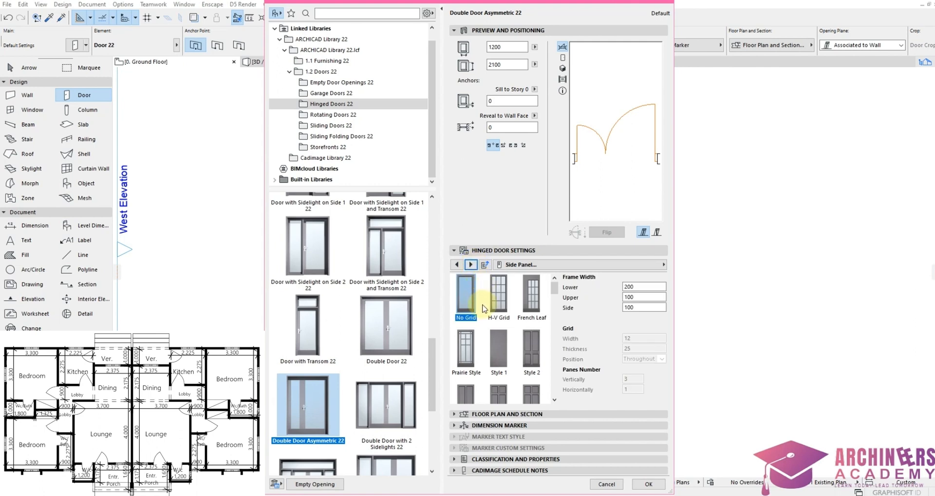
{"action": "scroll", "coordinate": [501, 368], "scroll_direction": "down", "scroll_amount": 4}
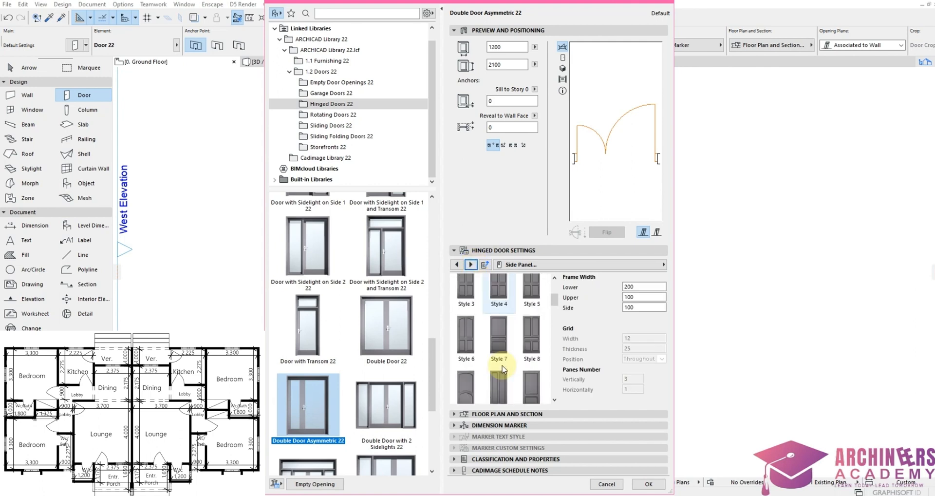
{"action": "scroll", "coordinate": [503, 368], "scroll_direction": "down", "scroll_amount": 2}
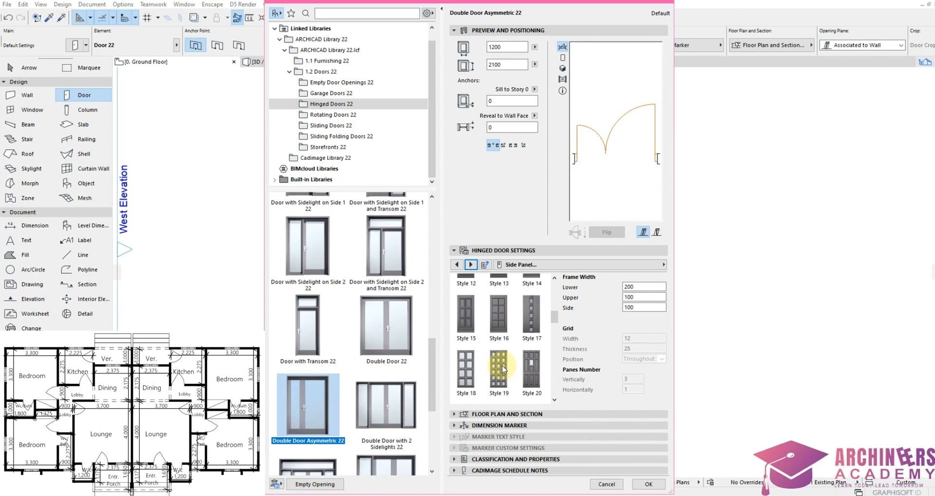
{"action": "scroll", "coordinate": [503, 370], "scroll_direction": "down", "scroll_amount": 3}
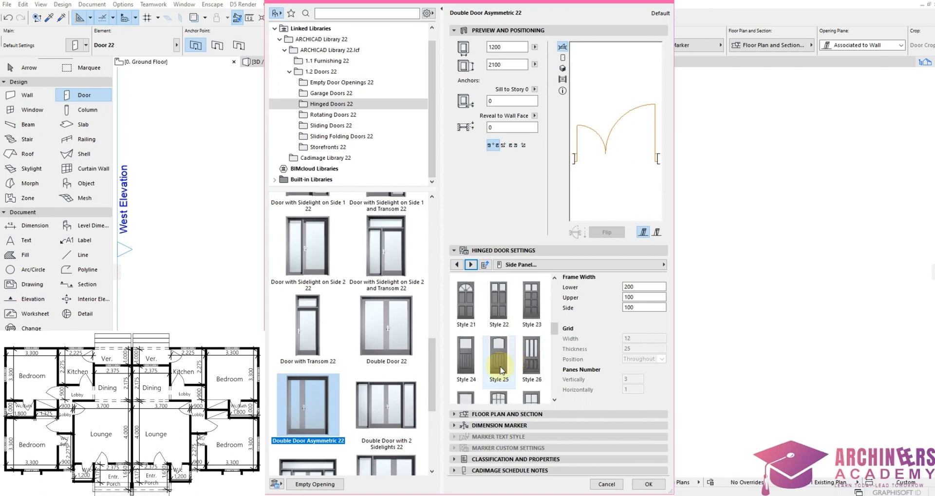
{"action": "left_click", "coordinate": [466, 363]}
{"action": "scroll", "coordinate": [517, 356], "scroll_direction": "up", "scroll_amount": 1}
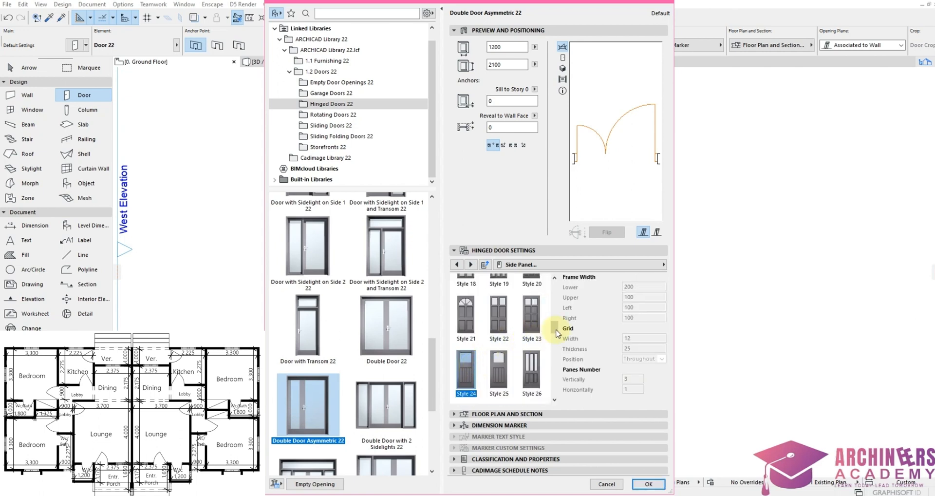
Turn on Uniform Handles in the double door's handle settings
{"action": "left_click", "coordinate": [471, 265]}
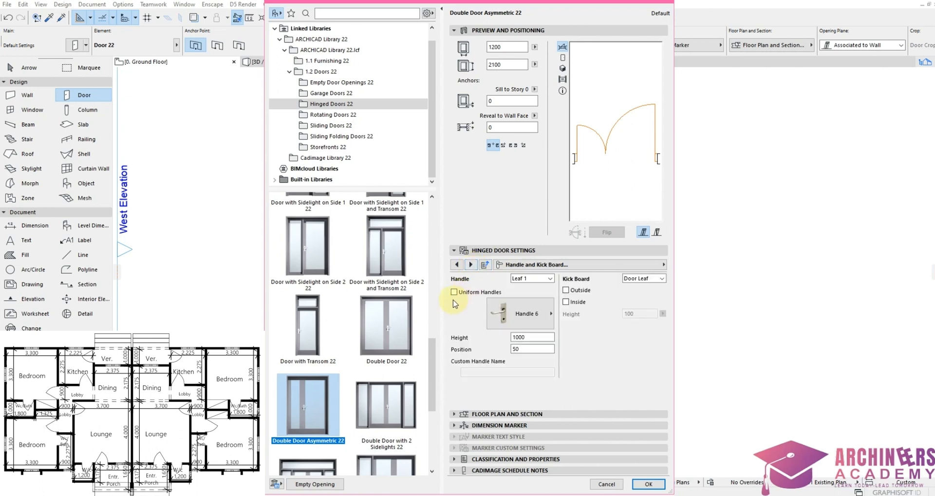
{"action": "left_click", "coordinate": [454, 292]}
{"action": "left_click", "coordinate": [485, 265]}
Override the model view options for the door's 3D projections, turn off its opening line, and accept the door defaults
{"action": "left_click", "coordinate": [471, 265]}
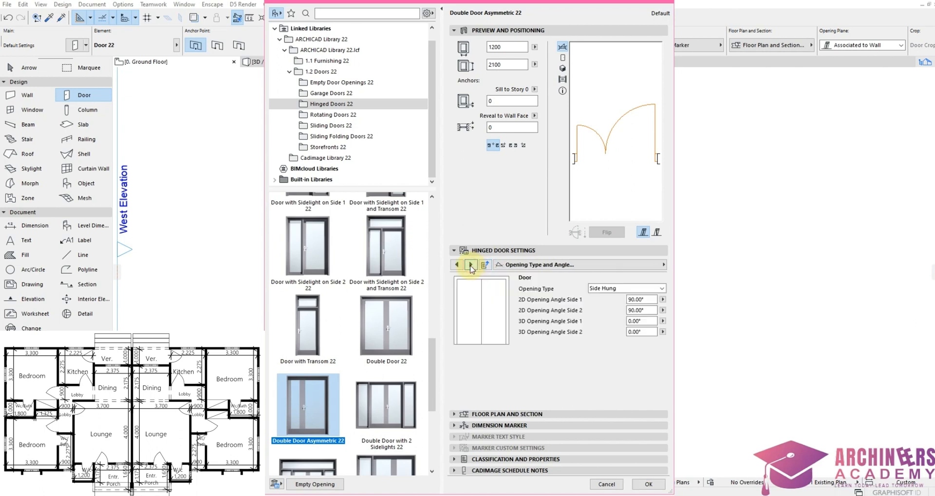
{"action": "left_click", "coordinate": [470, 265]}
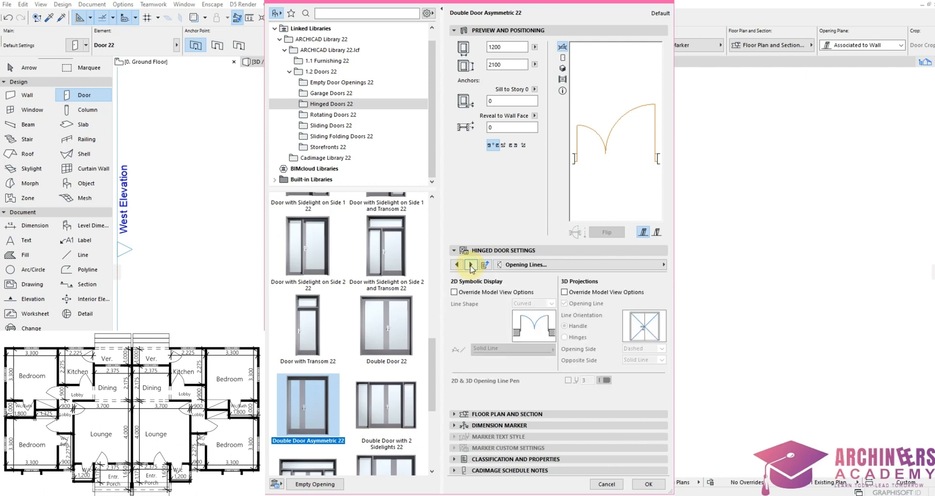
{"action": "left_click", "coordinate": [565, 293]}
{"action": "left_click", "coordinate": [563, 303]}
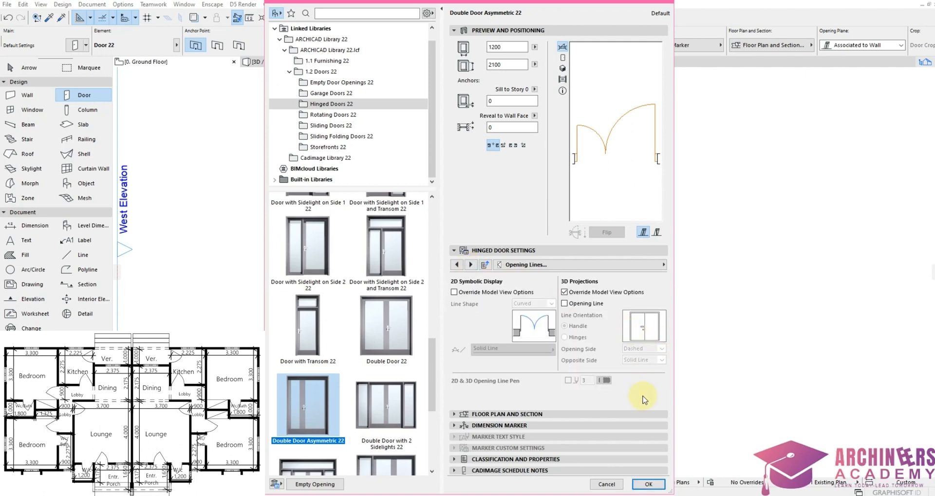
{"action": "left_click", "coordinate": [662, 488]}
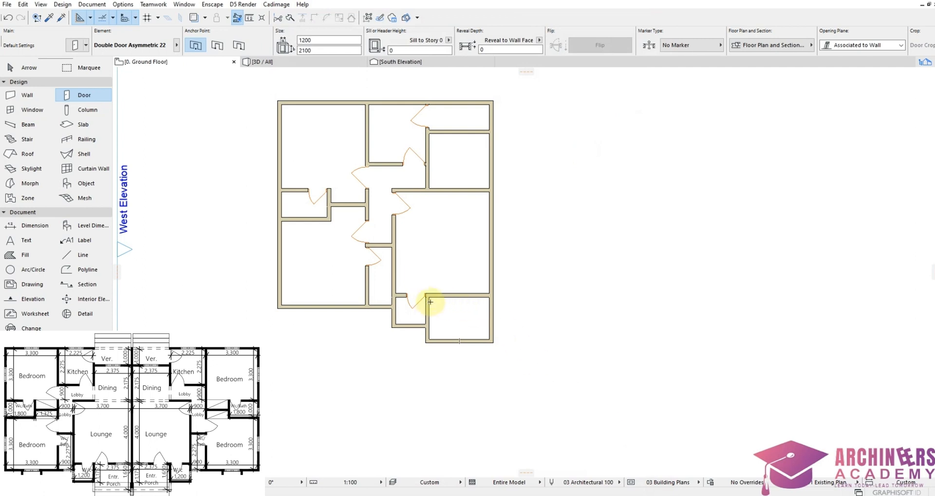
Place the 1200-wide double door in the wall between the lounge and entrance porch, opening into the lounge with its wider leaf on the left
{"action": "scroll", "coordinate": [431, 295], "scroll_direction": "up", "scroll_amount": 3}
{"action": "scroll", "coordinate": [438, 294], "scroll_direction": "up", "scroll_amount": 2}
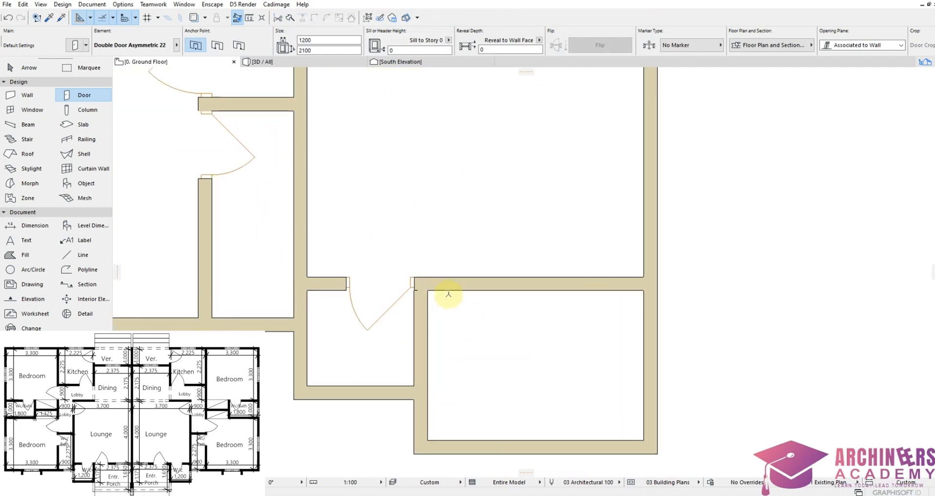
{"action": "left_click", "coordinate": [481, 288]}
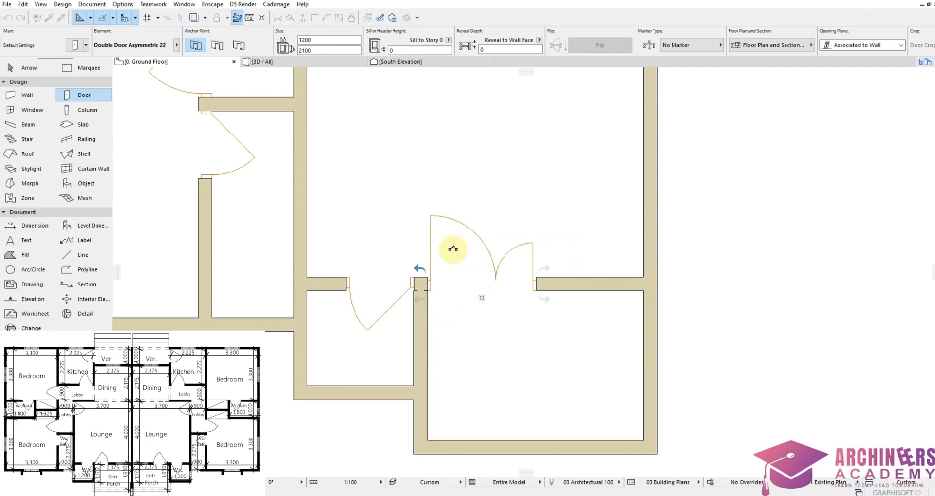
{"action": "left_click", "coordinate": [453, 249]}
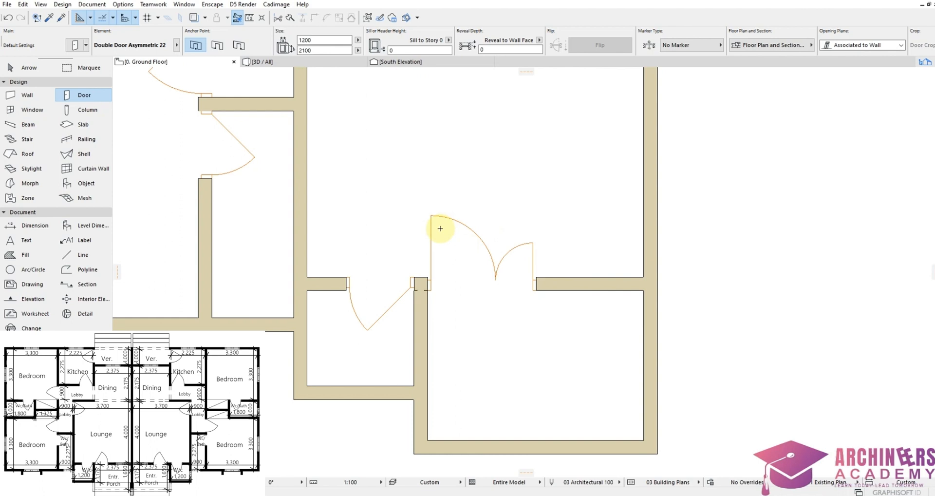
Set the 2D opening angle of both leaves of the entrance double door to 45°, then deselect it
{"action": "left_click", "coordinate": [431, 217], "text": "shift"}
{"action": "left_click", "coordinate": [431, 215]}
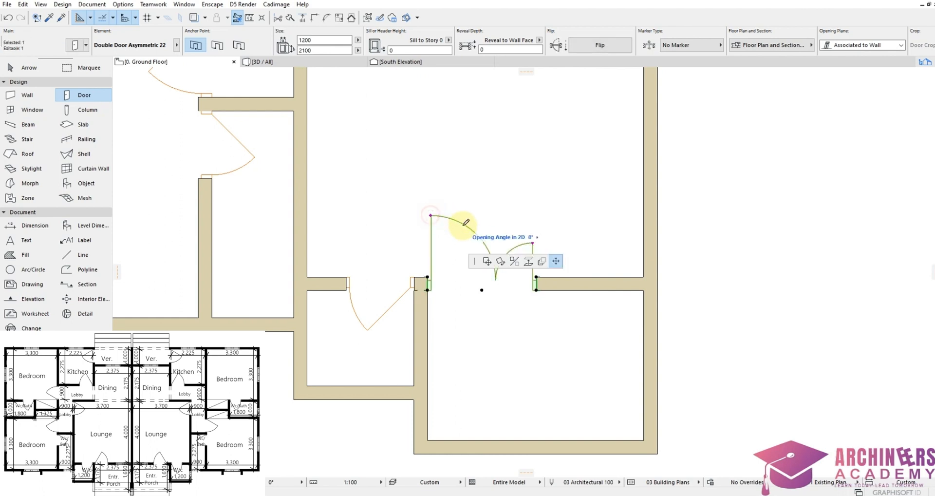
{"action": "left_click", "coordinate": [493, 236]}
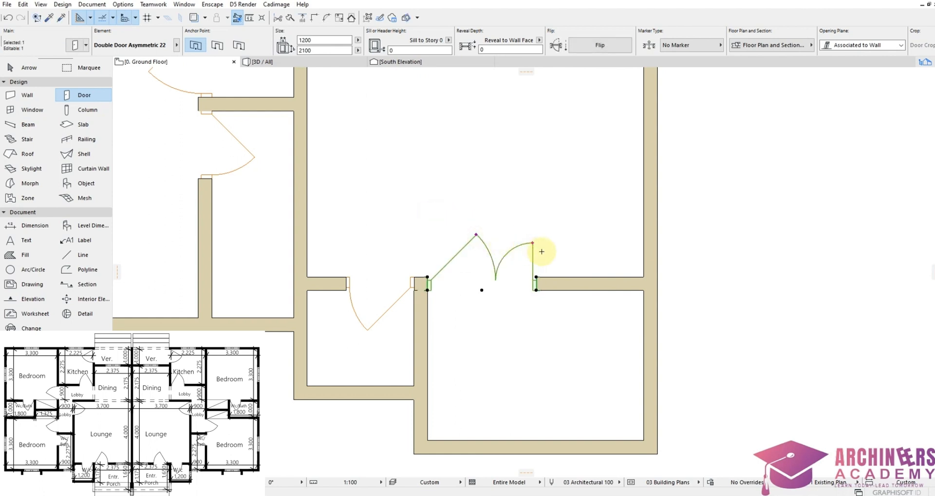
{"action": "left_click", "coordinate": [534, 241]}
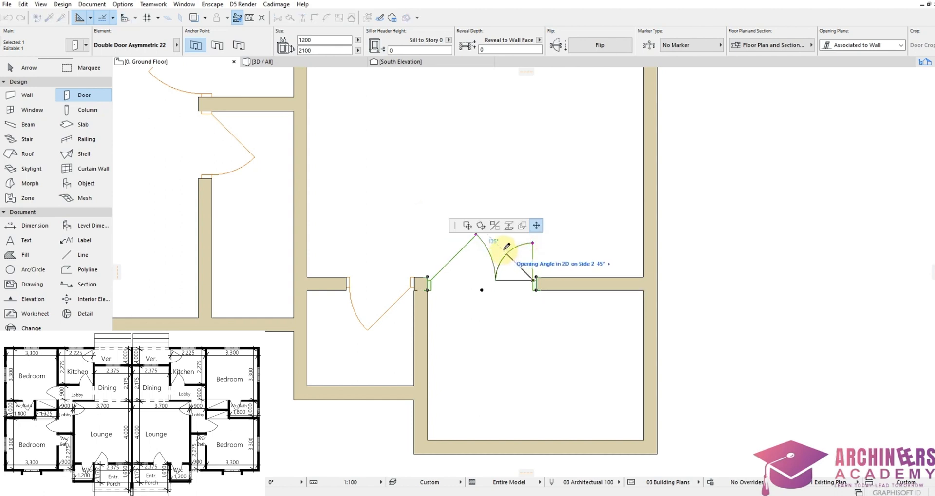
{"action": "left_click", "coordinate": [493, 236]}
{"action": "scroll", "coordinate": [448, 303], "scroll_direction": "down", "scroll_amount": 4}
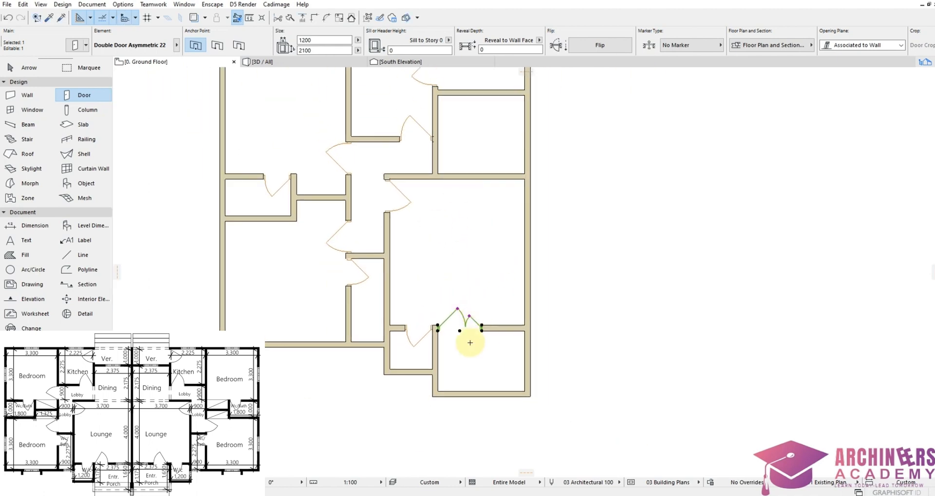
{"action": "scroll", "coordinate": [471, 343], "scroll_direction": "up", "scroll_amount": 3}
{"action": "key", "text": "Escape"}
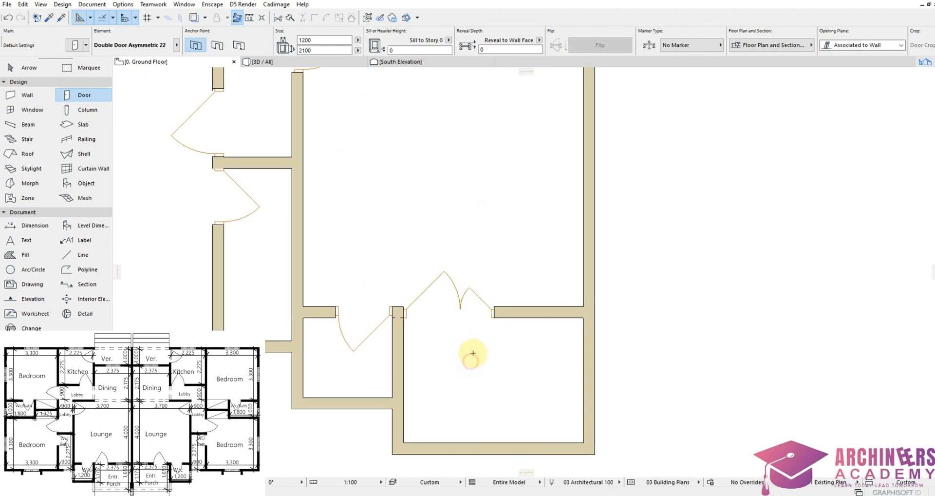
{"action": "scroll", "coordinate": [484, 334], "scroll_direction": "down", "scroll_amount": 2}
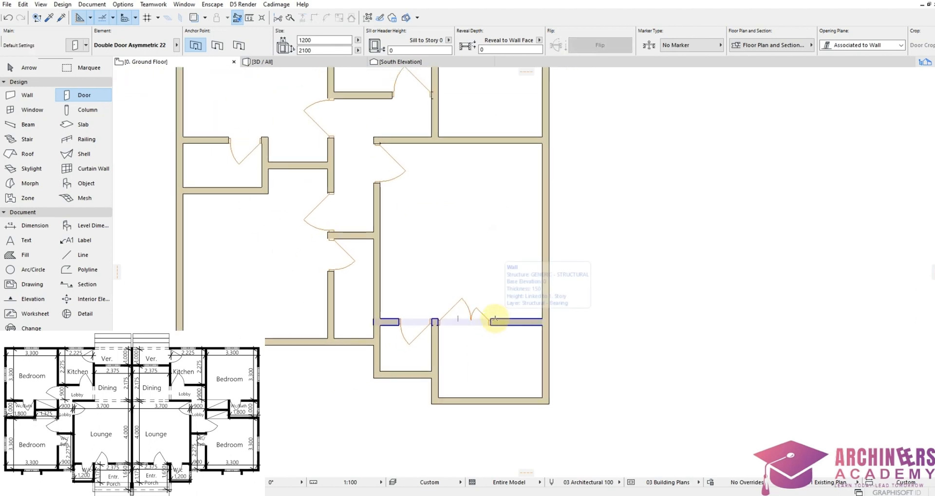
{"action": "scroll", "coordinate": [403, 309], "scroll_direction": "down", "scroll_amount": 4}
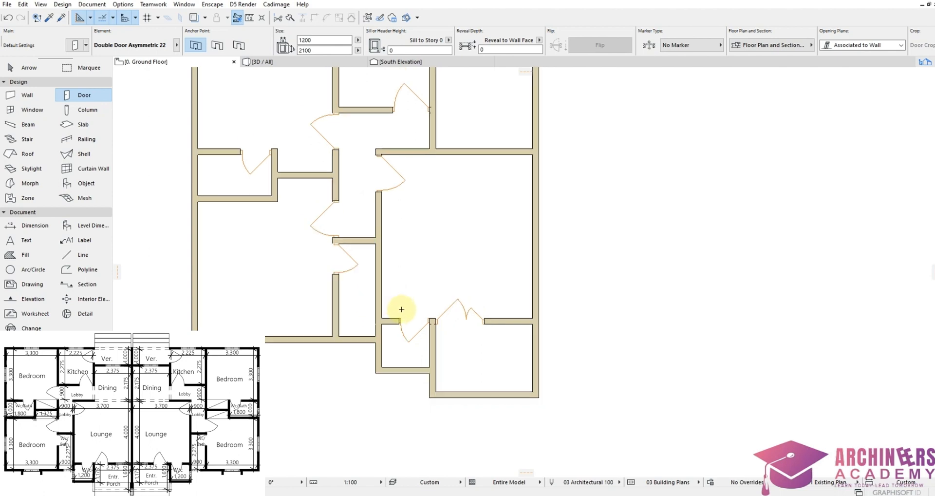
{"action": "scroll", "coordinate": [487, 248], "scroll_direction": "up", "scroll_amount": 3}
{"action": "scroll", "coordinate": [438, 203], "scroll_direction": "down", "scroll_amount": 3}
{"action": "scroll", "coordinate": [438, 150], "scroll_direction": "up", "scroll_amount": 3}
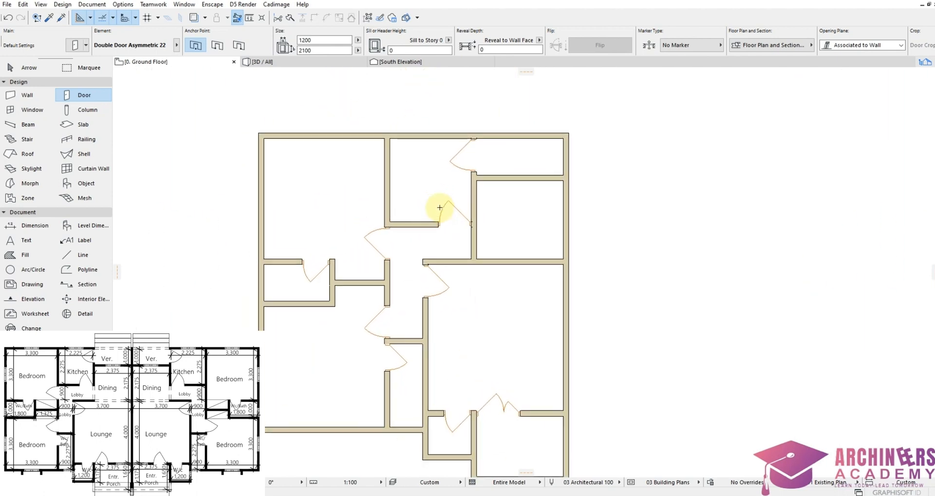
{"action": "middle_click_drag", "start_coordinate": [451, 150], "coordinate": [472, 220]}
{"action": "scroll", "coordinate": [471, 219], "scroll_direction": "down", "scroll_amount": 1}
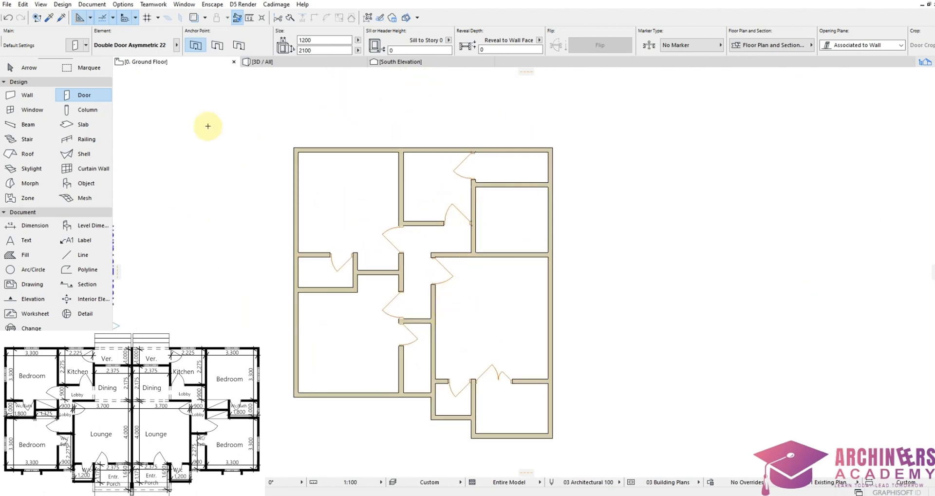
Choose Double Sash Window 22 from the basic windows as the default window type
{"action": "left_click", "coordinate": [40, 113]}
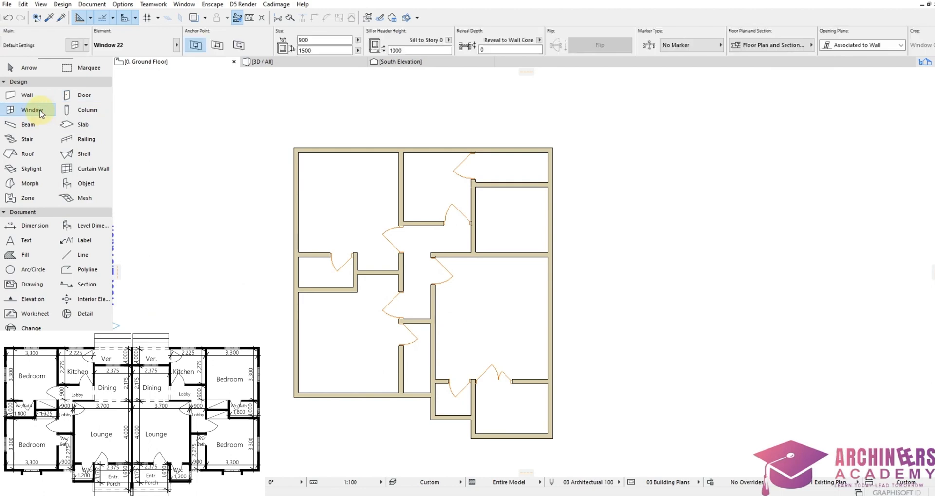
{"action": "double_click", "coordinate": [41, 113]}
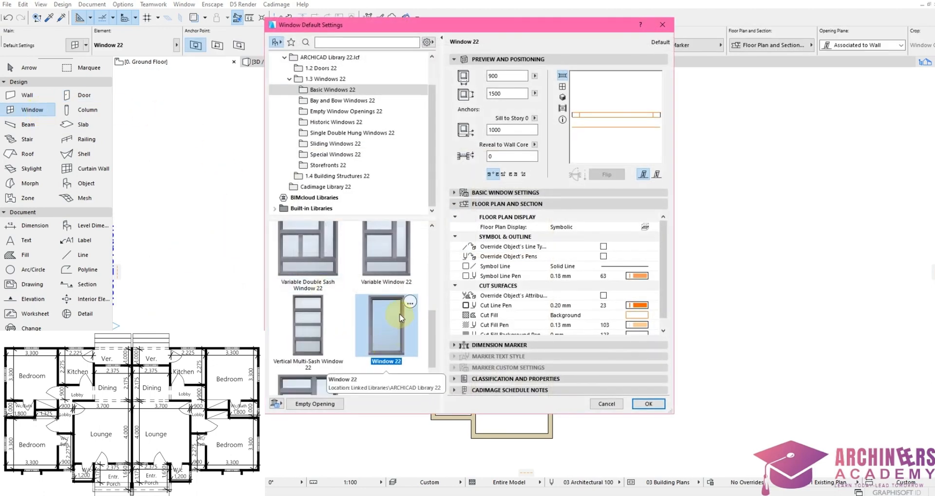
{"action": "scroll", "coordinate": [366, 330], "scroll_direction": "up", "scroll_amount": 5}
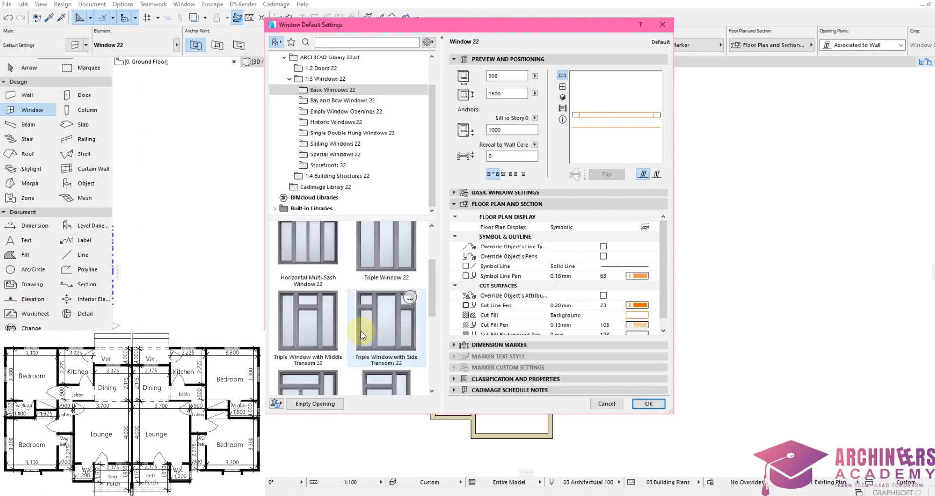
{"action": "left_click", "coordinate": [296, 241]}
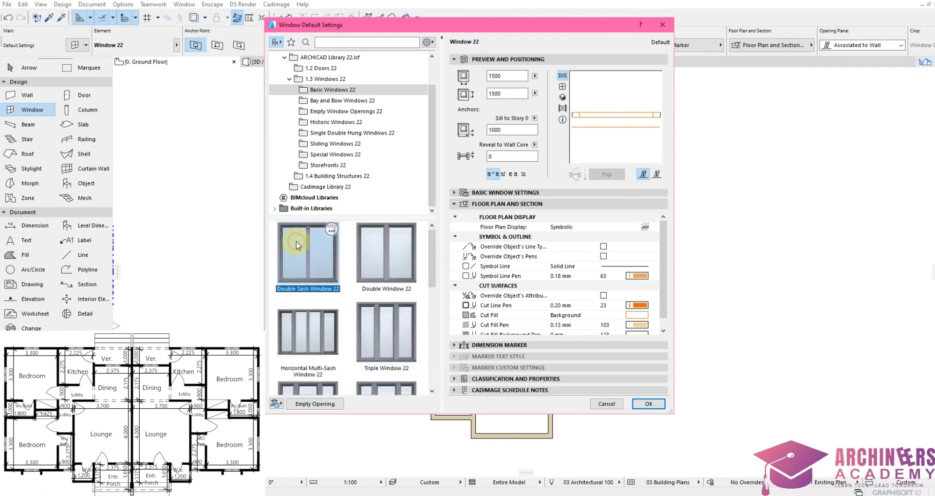
Set the default window's width to 1200, its height to 1200 and its sill height to 900
{"action": "double_click", "coordinate": [507, 75]}
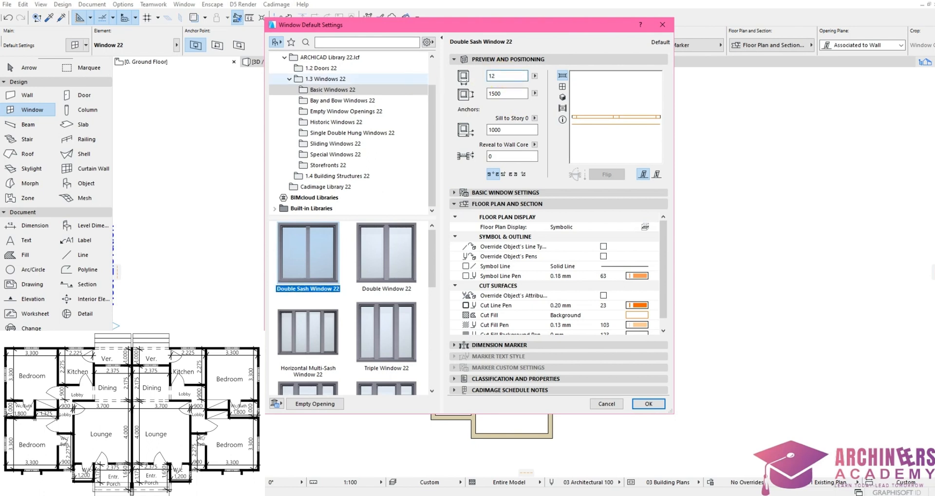
{"action": "type", "text": "1200"}
{"action": "double_click", "coordinate": [504, 93]}
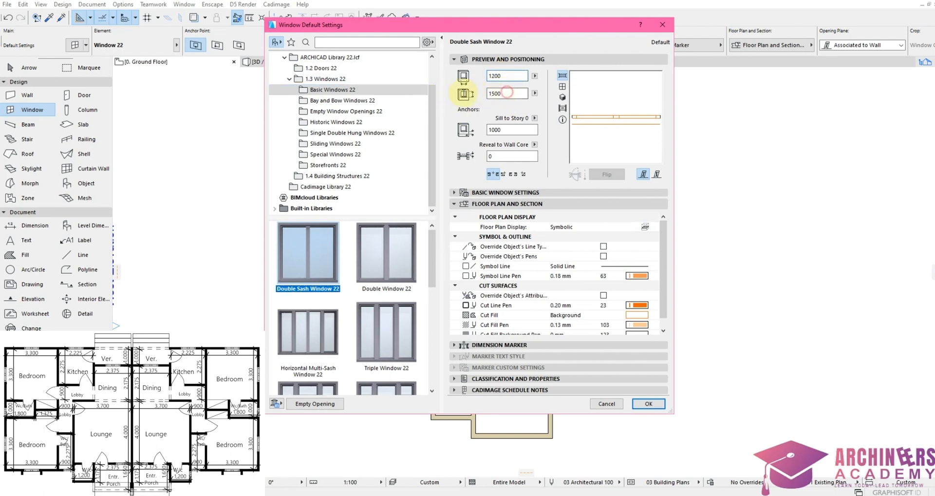
{"action": "type", "text": "12"}
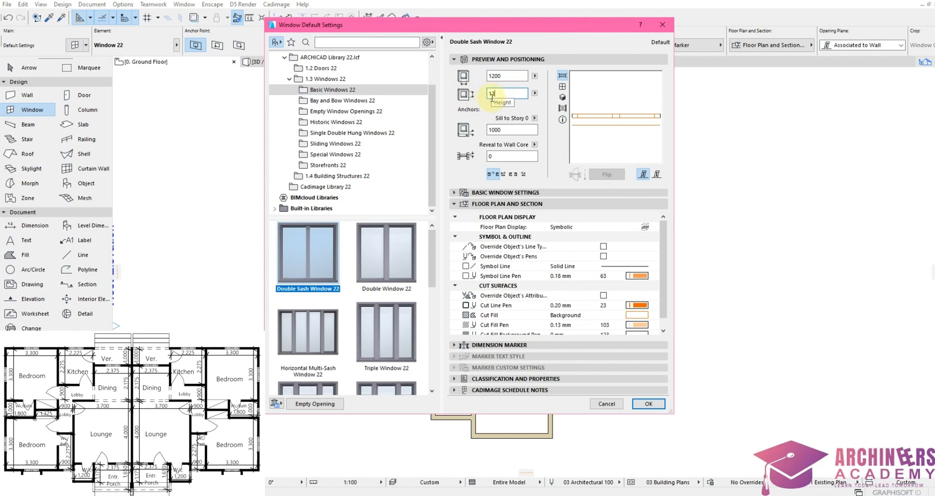
{"action": "type", "text": "00"}
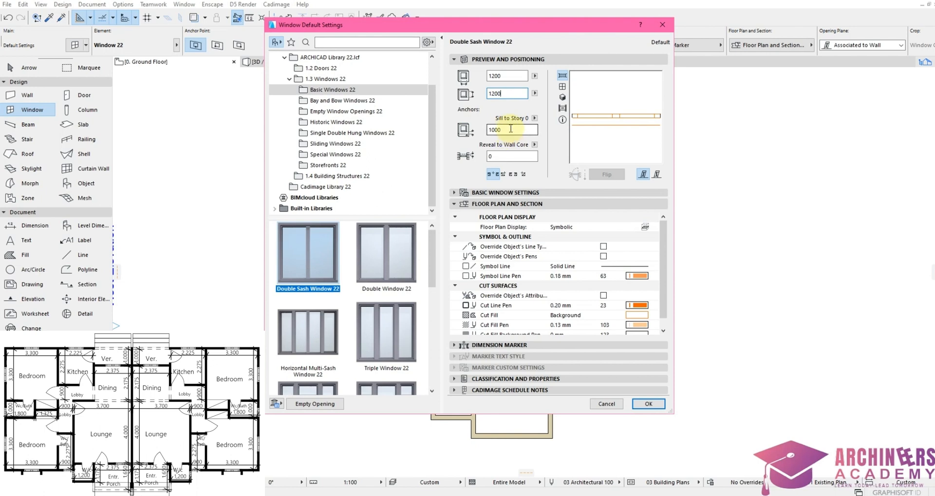
{"action": "double_click", "coordinate": [502, 129]}
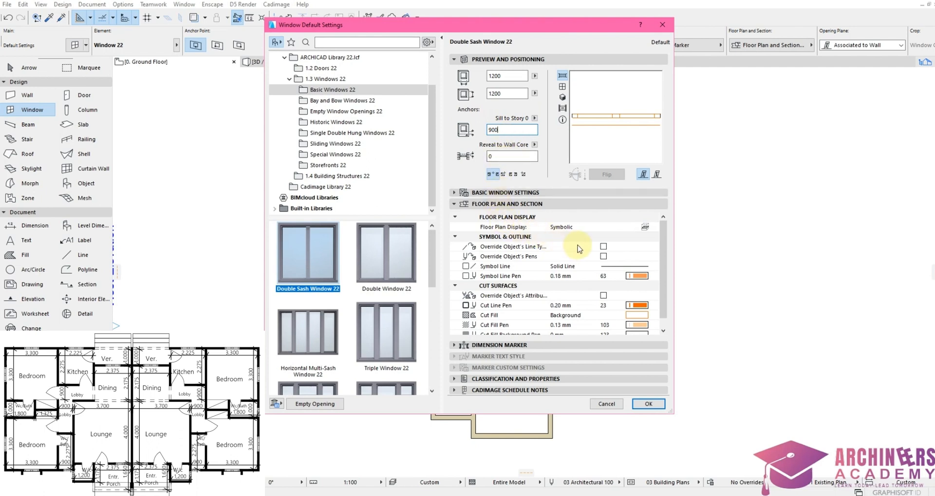
Turn on a uniform frame width in the default window's frame and sash settings
{"action": "left_click", "coordinate": [541, 193]}
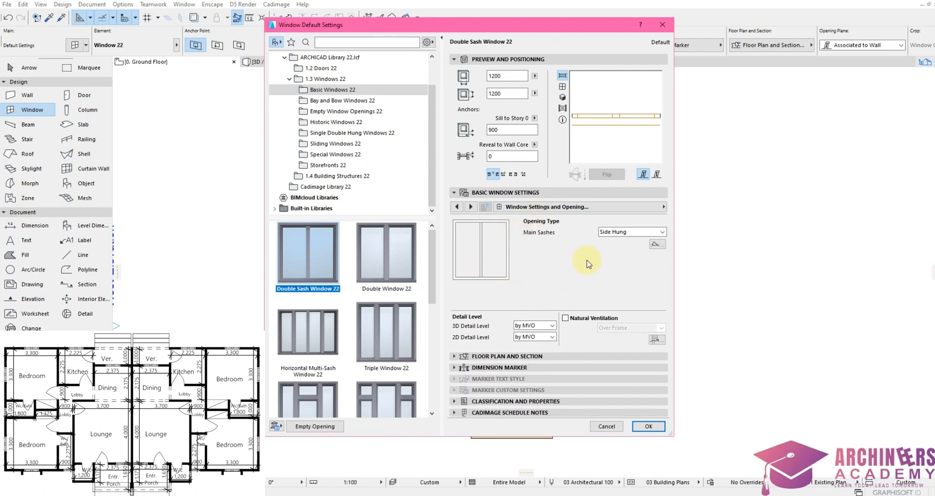
{"action": "left_click", "coordinate": [471, 207]}
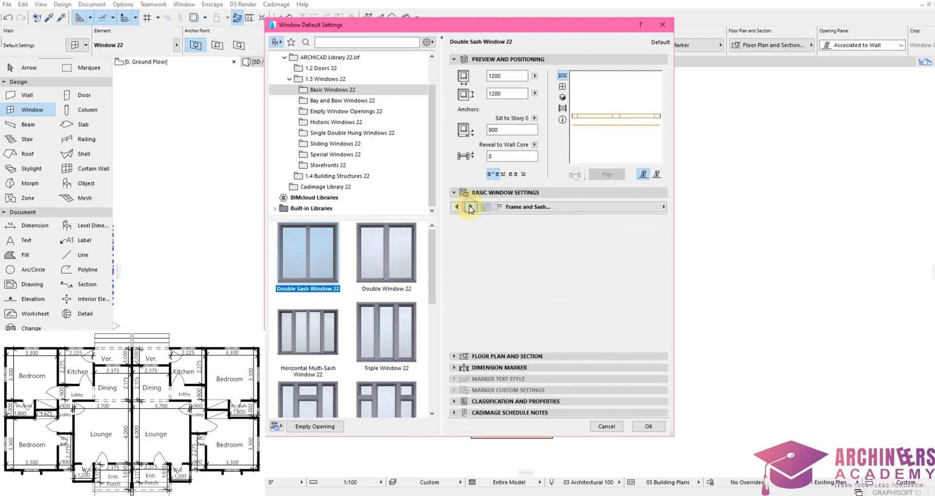
{"action": "left_click", "coordinate": [457, 233]}
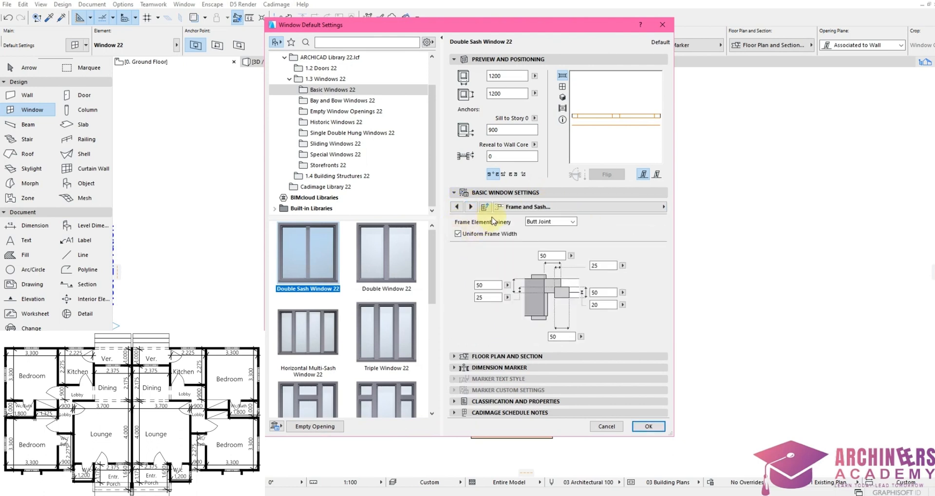
Override the model view options for the default window's 3D projections and turn off its 3D opening line
{"action": "left_click", "coordinate": [471, 207]}
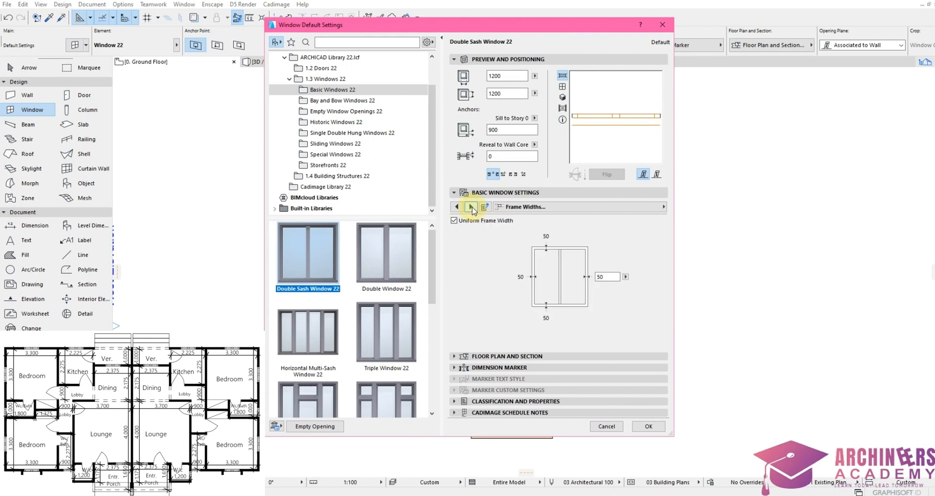
{"action": "left_click", "coordinate": [470, 207]}
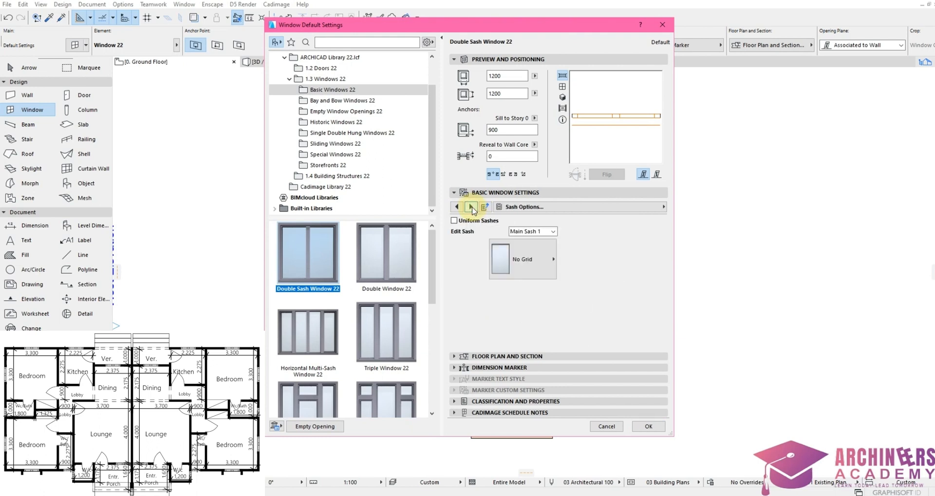
{"action": "left_click", "coordinate": [471, 206]}
{"action": "left_click", "coordinate": [471, 207]}
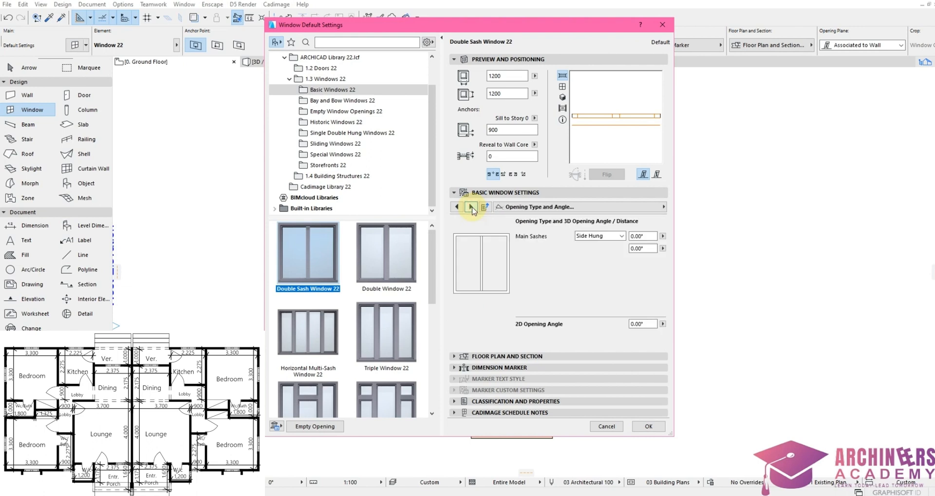
{"action": "left_click", "coordinate": [471, 207]}
{"action": "left_click", "coordinate": [564, 234]}
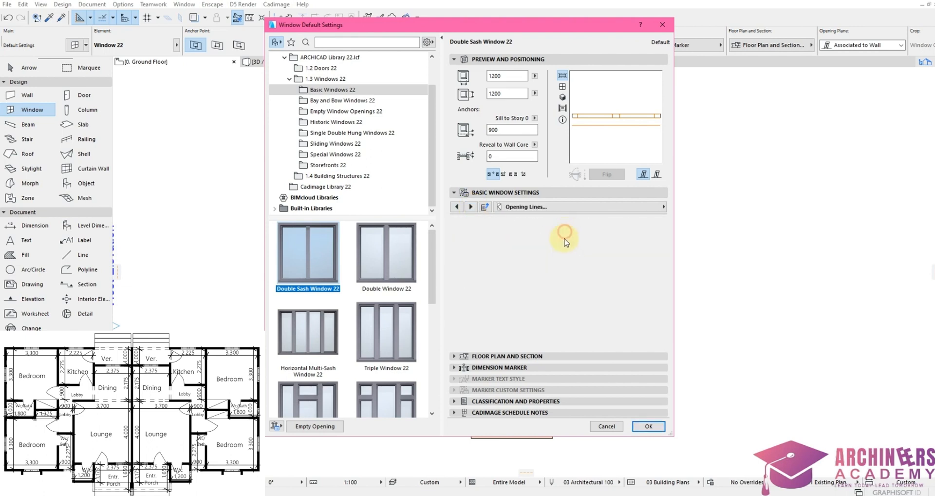
{"action": "left_click", "coordinate": [564, 246]}
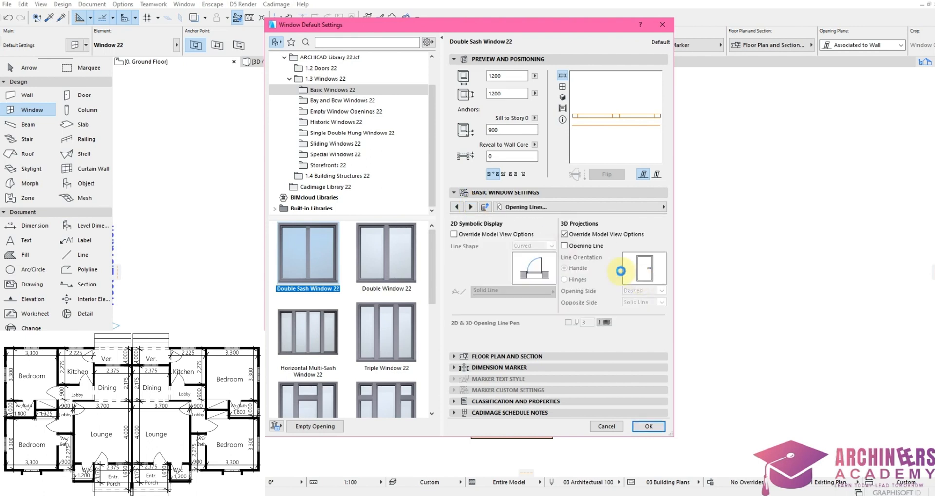
Set the default window's outside and inside surfaces, for both frame and sash, to Paint - Titanium White
{"action": "left_click", "coordinate": [471, 206]}
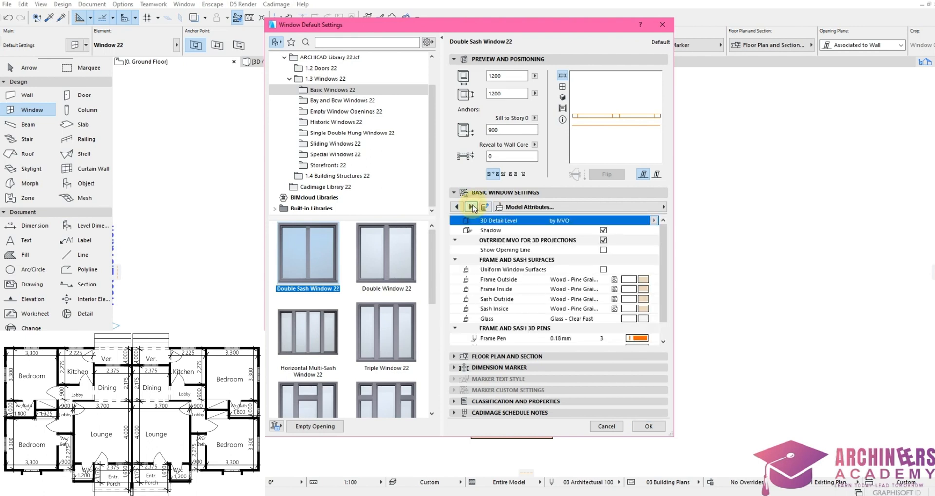
{"action": "left_click", "coordinate": [643, 280]}
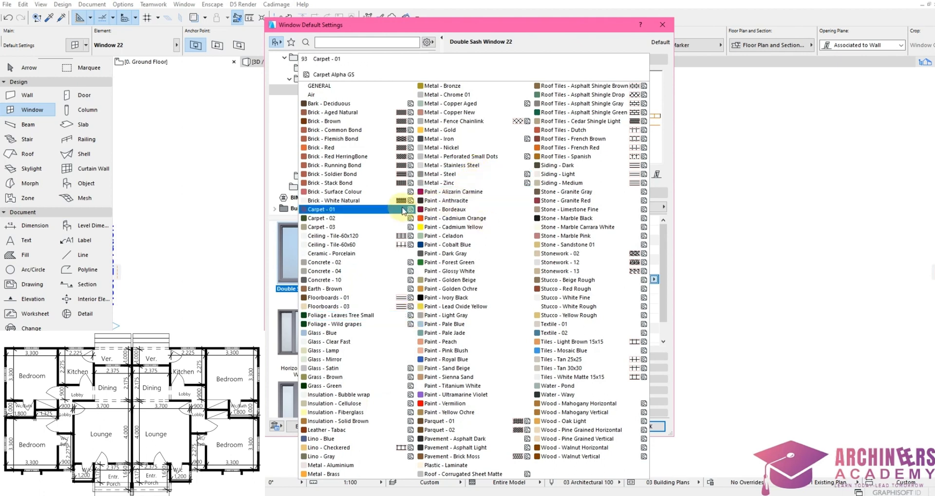
{"action": "left_click", "coordinate": [466, 385]}
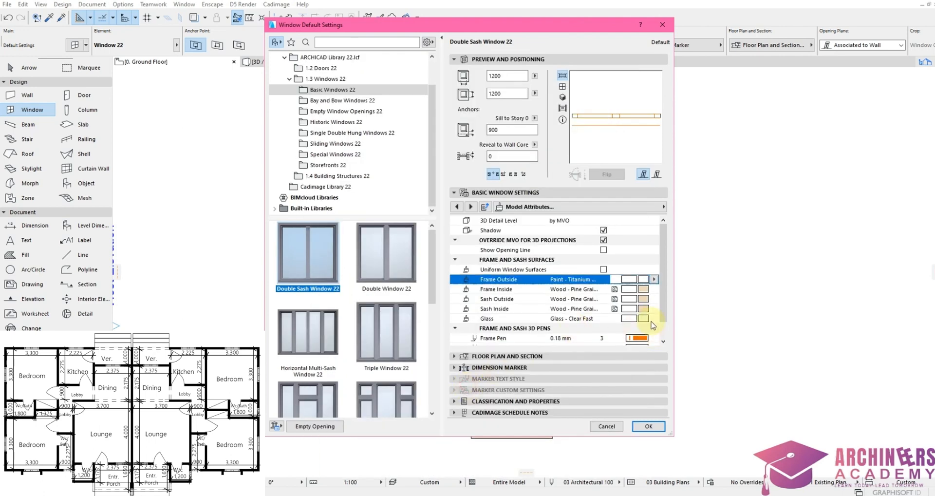
{"action": "left_click", "coordinate": [634, 293]}
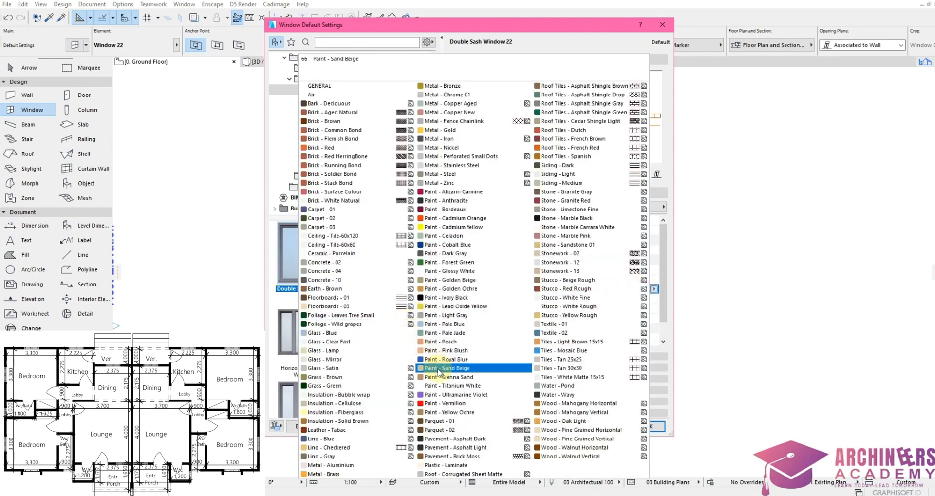
{"action": "left_click", "coordinate": [441, 385]}
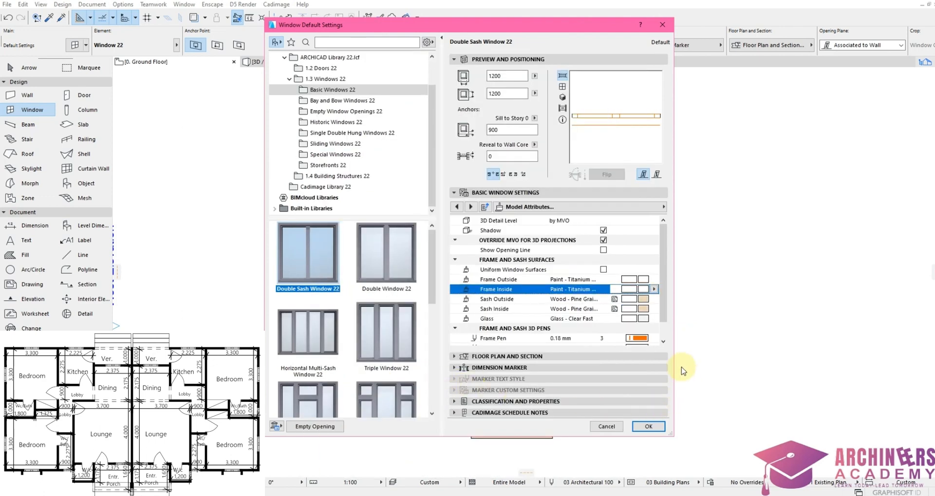
{"action": "left_click", "coordinate": [645, 299]}
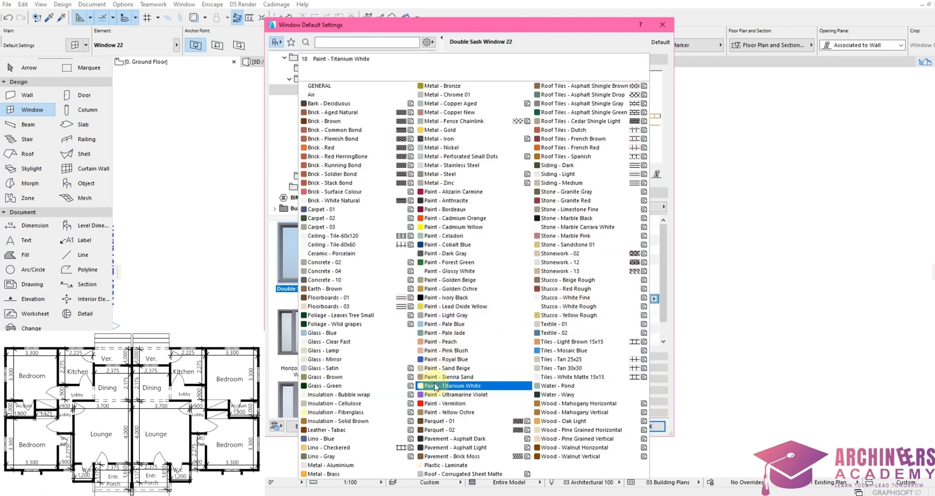
{"action": "left_click", "coordinate": [435, 387]}
{"action": "left_click", "coordinate": [645, 307]}
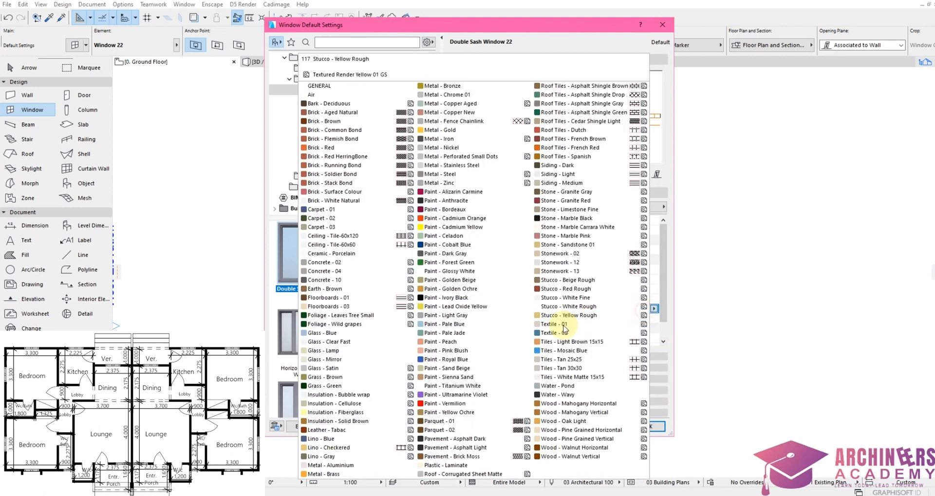
{"action": "left_click", "coordinate": [436, 386]}
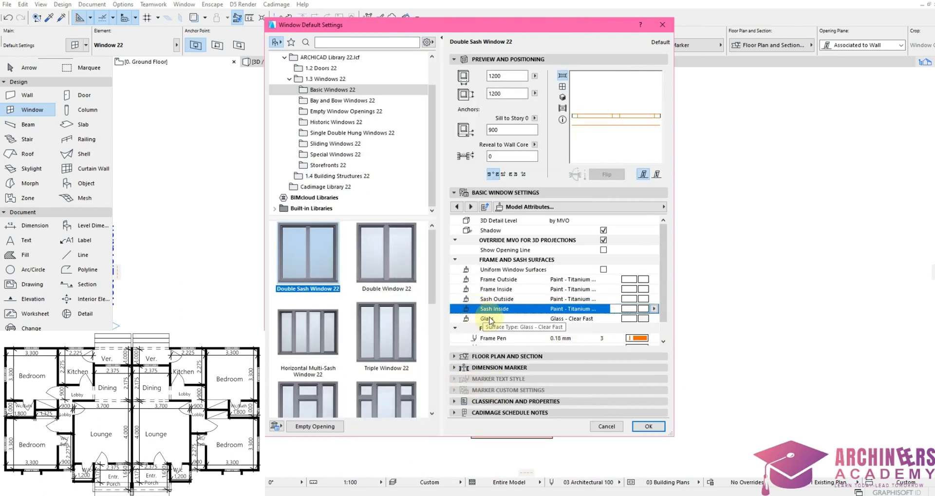
Set the default window's glass surface to Glass - Lamp and accept the window settings
{"action": "left_click", "coordinate": [644, 319]}
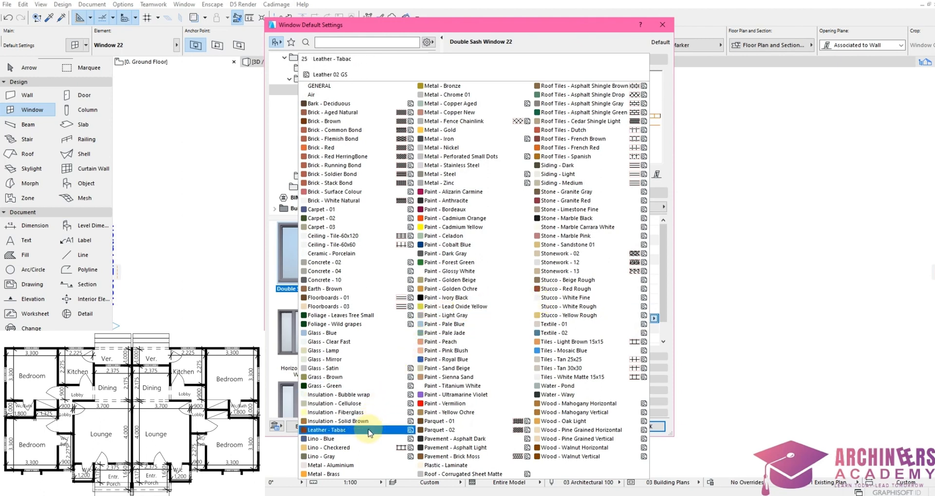
{"action": "left_click", "coordinate": [344, 354]}
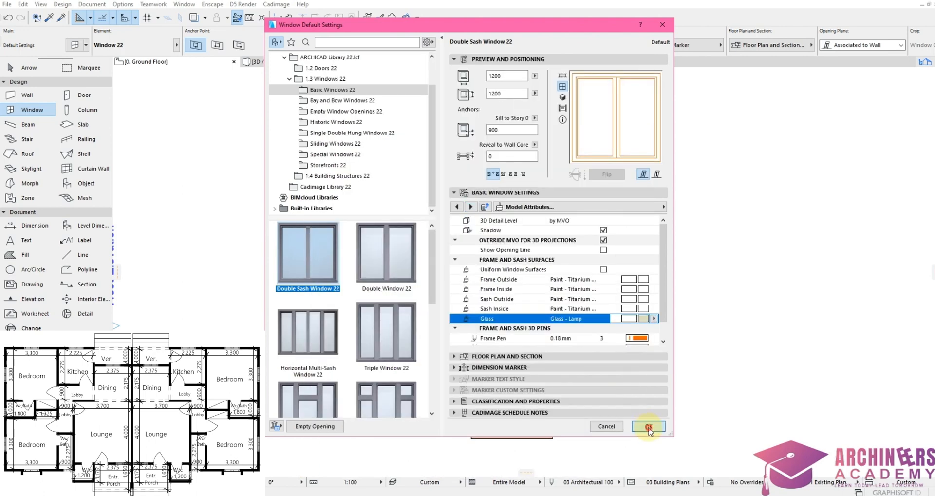
{"action": "left_click", "coordinate": [649, 427]}
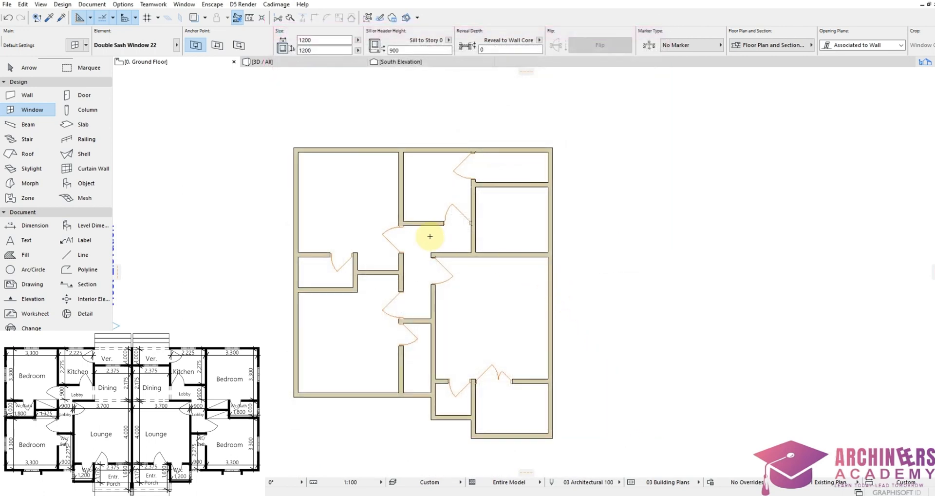
Place a 1200-wide double sash window in the bottom exterior wall of the lower-left bedroom
{"action": "scroll", "coordinate": [336, 412], "scroll_direction": "up", "scroll_amount": 3}
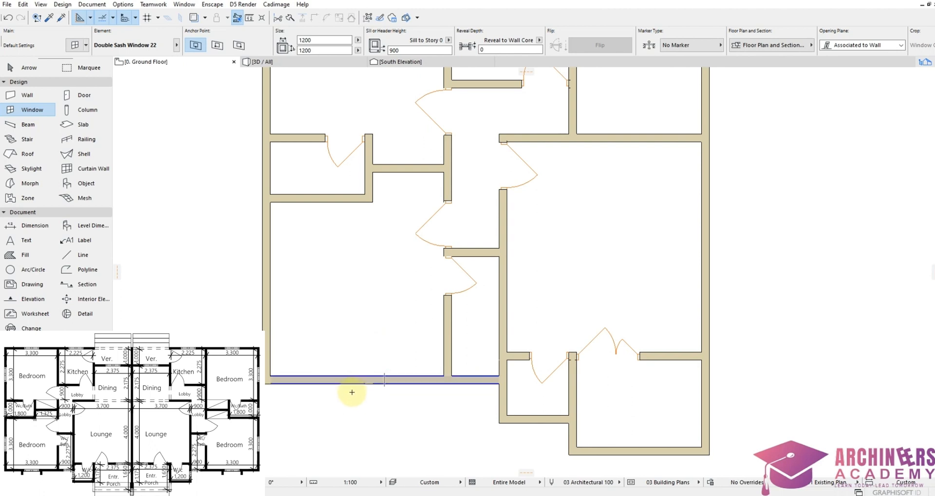
{"action": "left_click", "coordinate": [353, 390]}
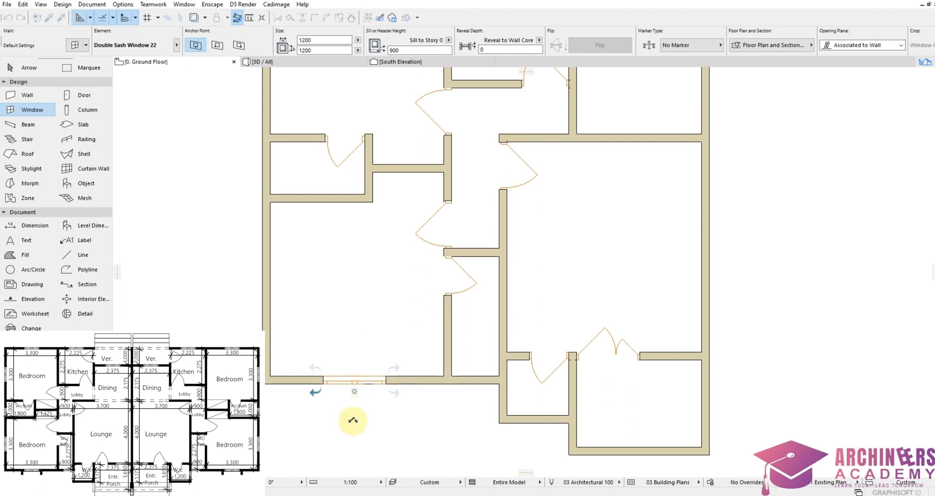
{"action": "left_click", "coordinate": [346, 377]}
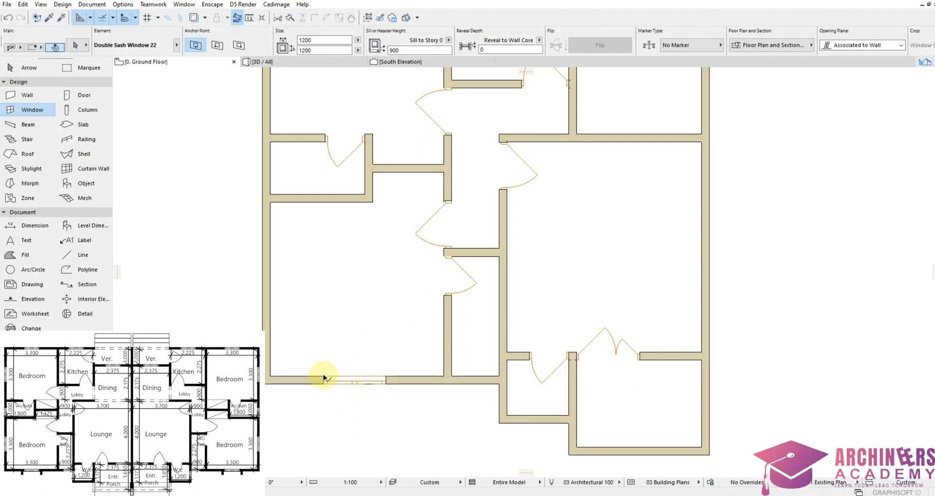
Move the bottom-wall window flush to the bedroom's left inner corner and shift it 1050 to the right
{"action": "left_click", "coordinate": [324, 377]}
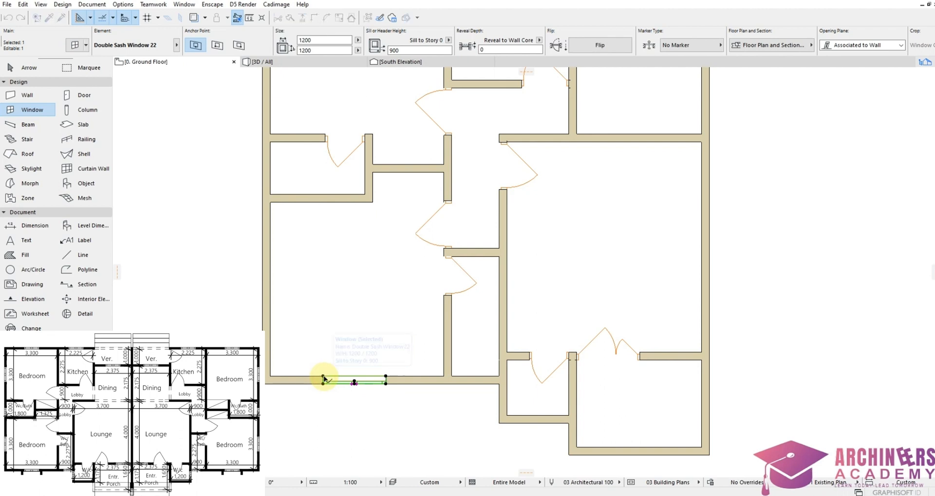
{"action": "left_click_drag", "start_coordinate": [324, 377], "coordinate": [267, 376]}
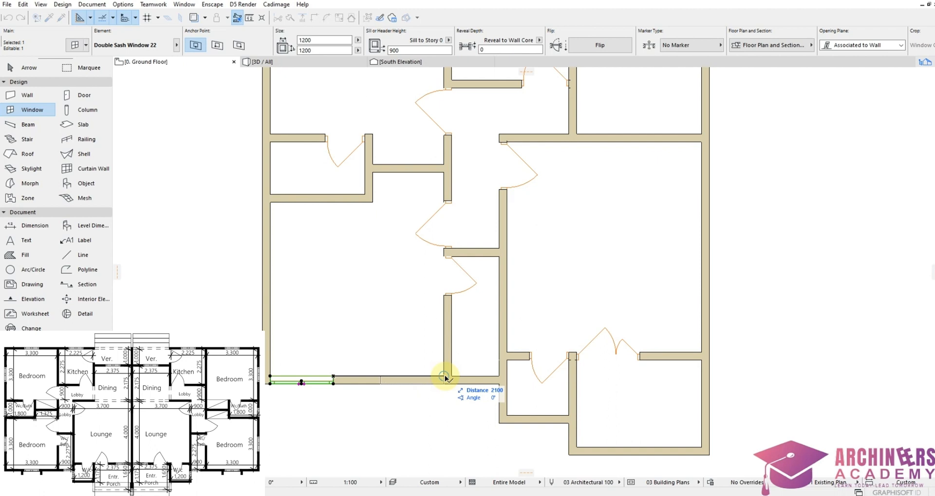
{"action": "type", "text": "10"}
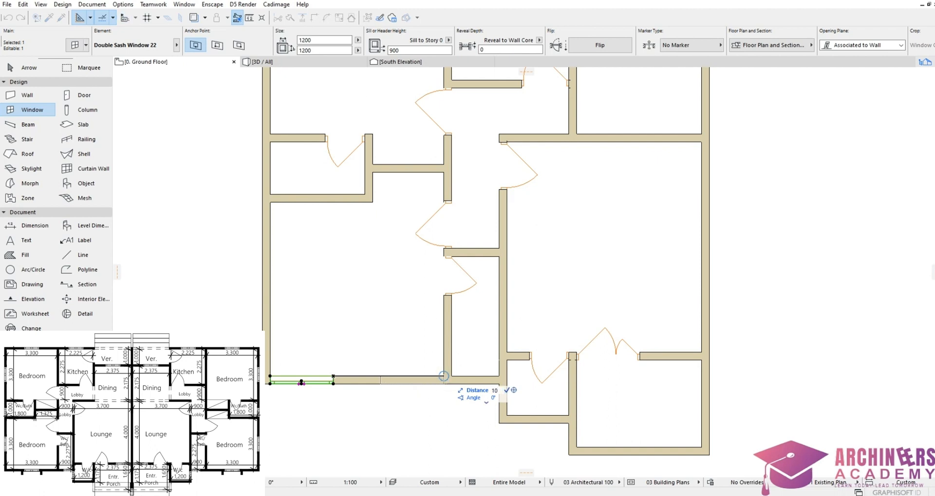
{"action": "type", "text": "50"}
{"action": "key", "text": "Return"}
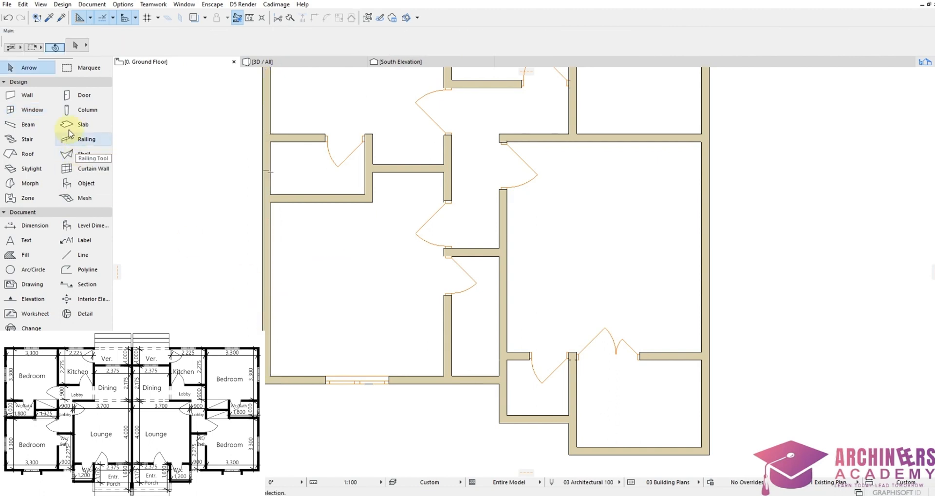
Place another double sash window in the left exterior wall of the lower-left bedroom
{"action": "left_click", "coordinate": [46, 112]}
{"action": "left_click", "coordinate": [46, 111]}
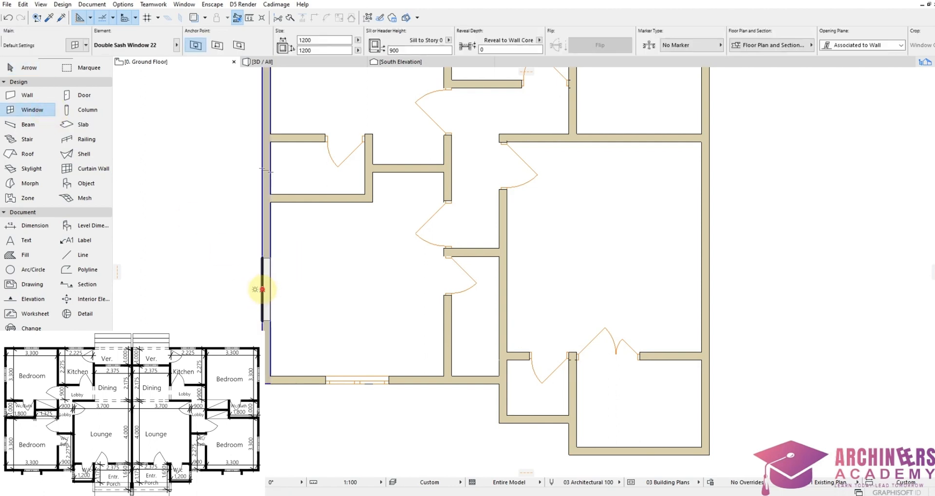
{"action": "left_click", "coordinate": [257, 290]}
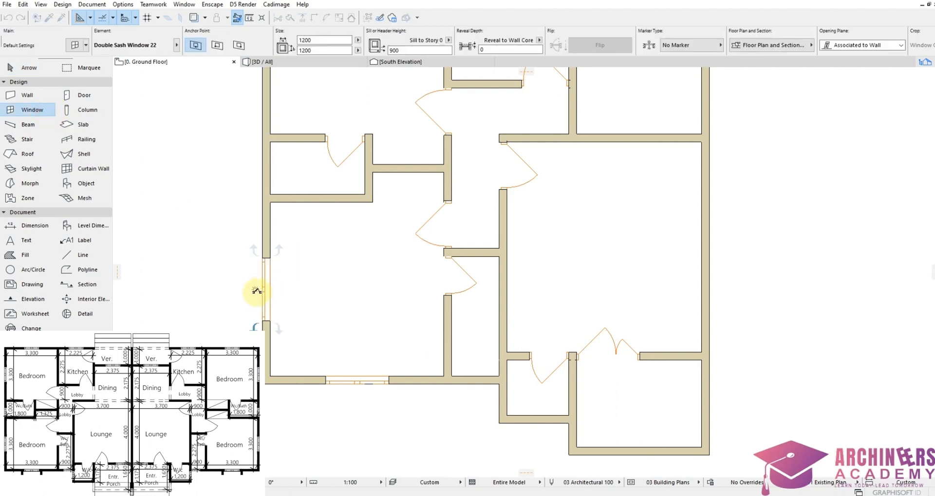
Move the left-wall window down to the bedroom's lower inner corner, shift it 1050 upward, and deselect it
{"action": "left_click", "coordinate": [270, 321]}
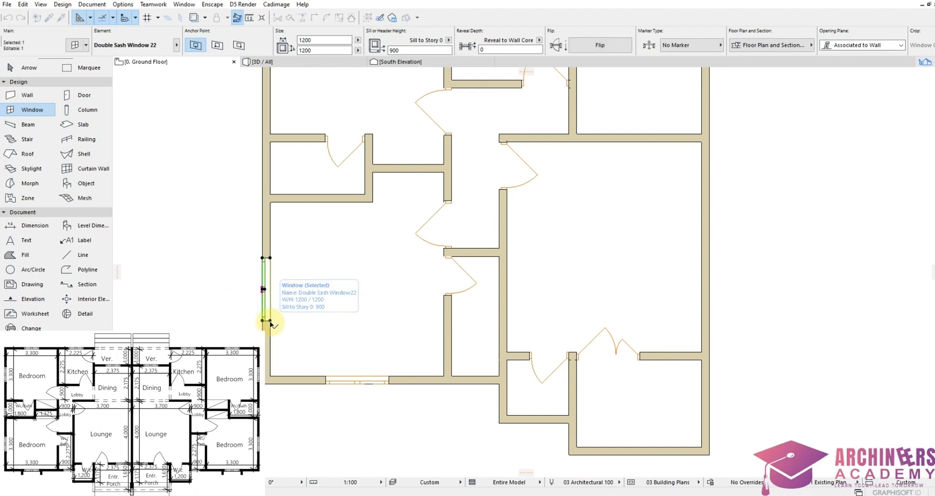
{"action": "left_click", "coordinate": [271, 320]}
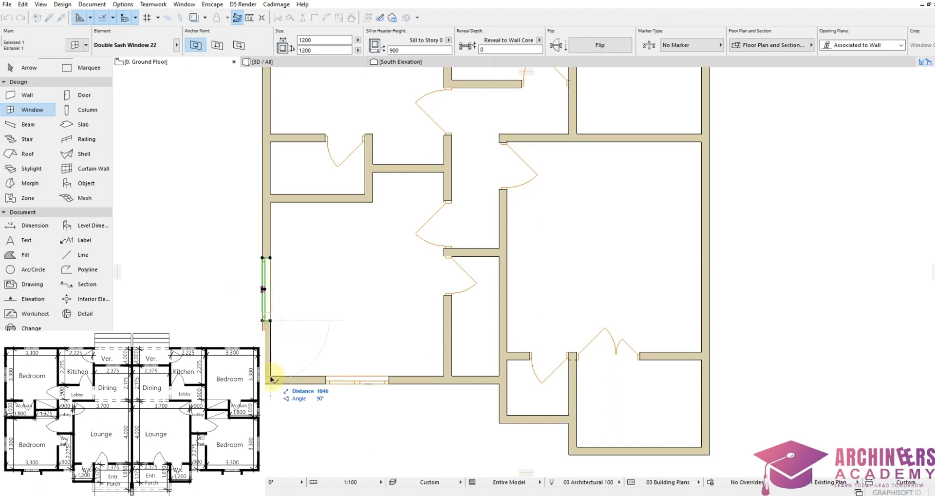
{"action": "left_click", "coordinate": [271, 379]}
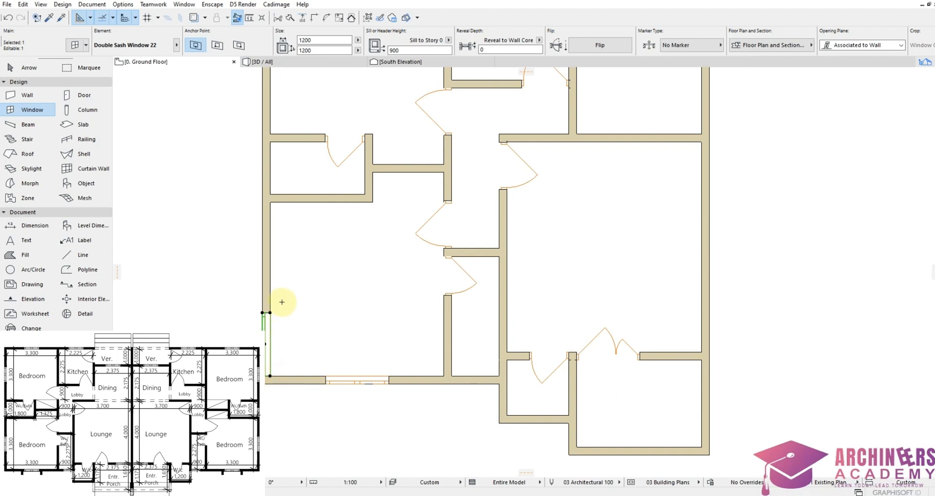
{"action": "left_click", "coordinate": [270, 313]}
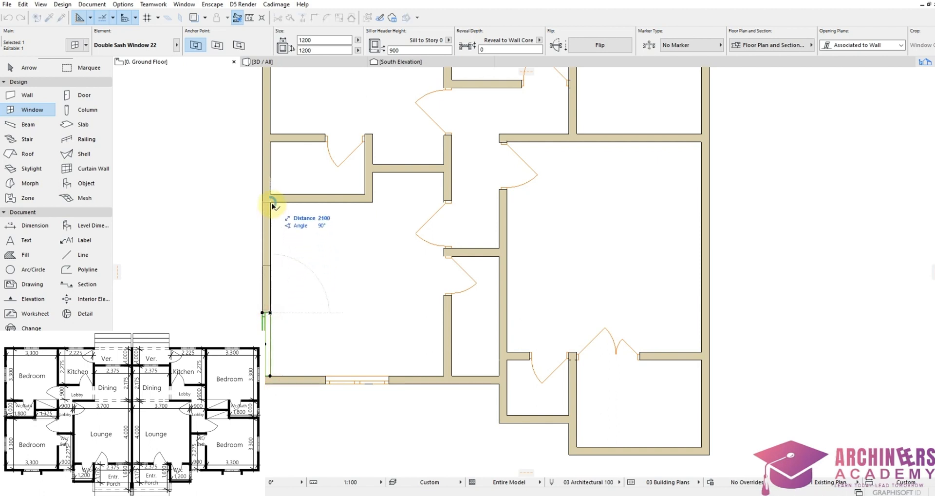
{"action": "type", "text": "1"}
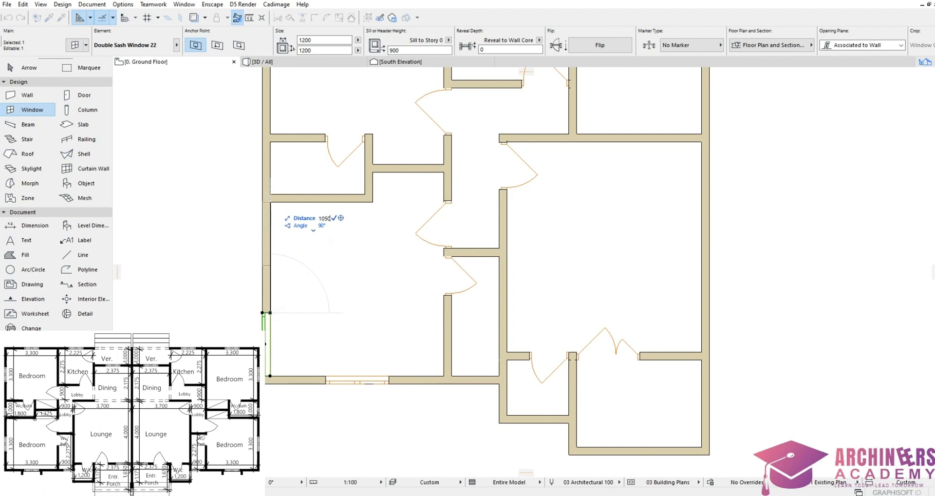
{"action": "type", "text": "050"}
{"action": "key", "text": "Return"}
{"action": "key", "text": "Escape"}
Place a 1200-wide double sash window in the left exterior wall of the upper-left bedroom, with its outer side facing outdoors
{"action": "scroll", "coordinate": [361, 417], "scroll_direction": "down", "scroll_amount": 2}
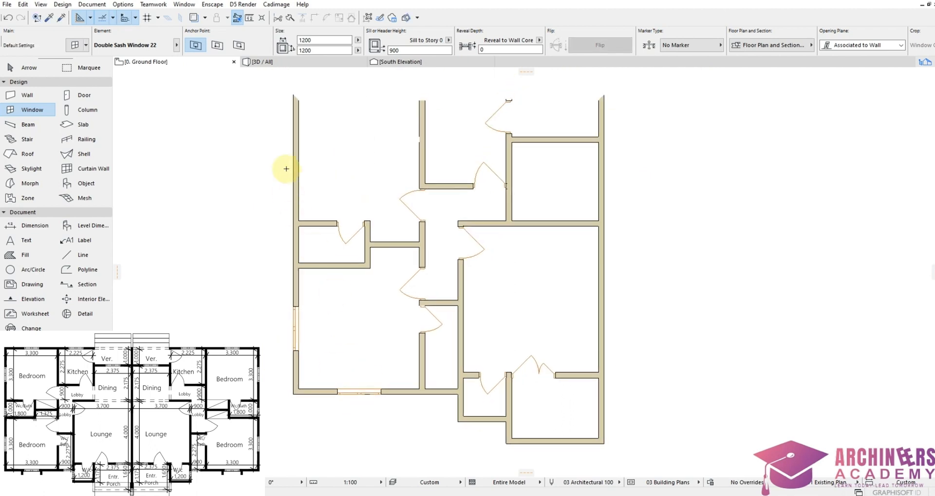
{"action": "scroll", "coordinate": [305, 167], "scroll_direction": "down", "scroll_amount": 1}
{"action": "scroll", "coordinate": [304, 167], "scroll_direction": "up", "scroll_amount": 2}
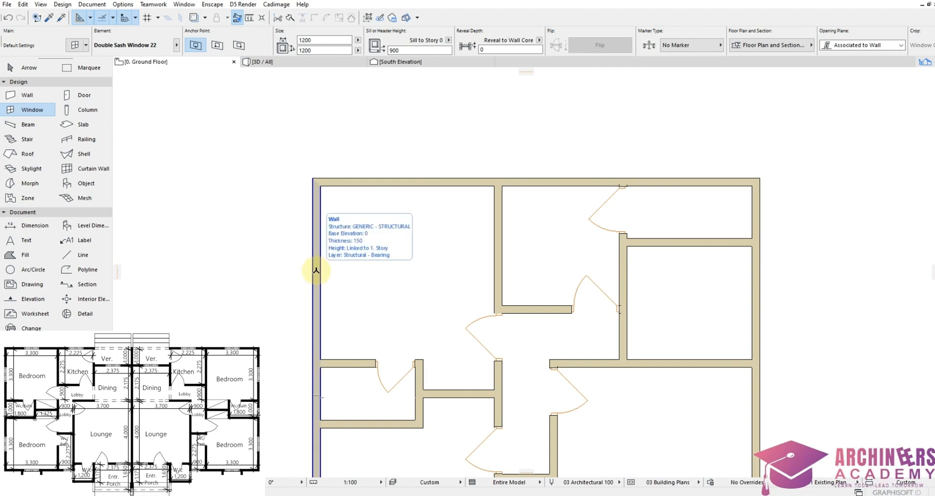
{"action": "left_click", "coordinate": [316, 270]}
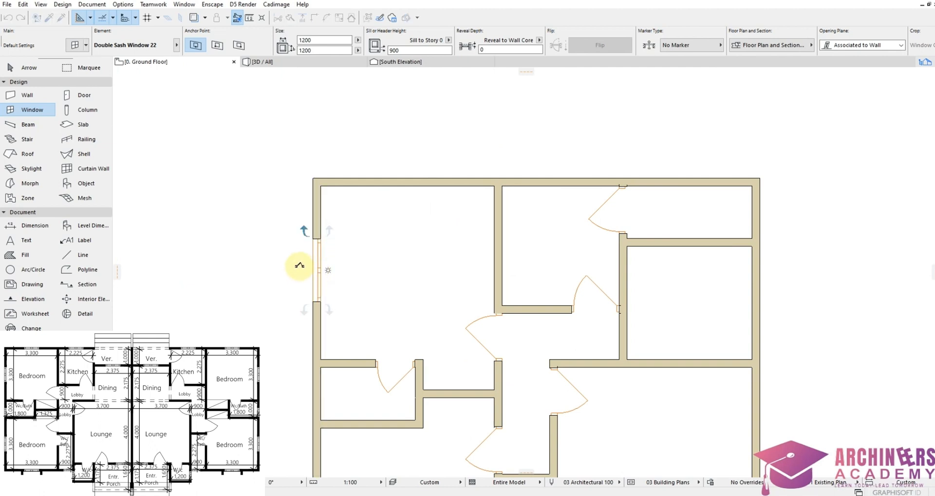
{"action": "left_click", "coordinate": [300, 265]}
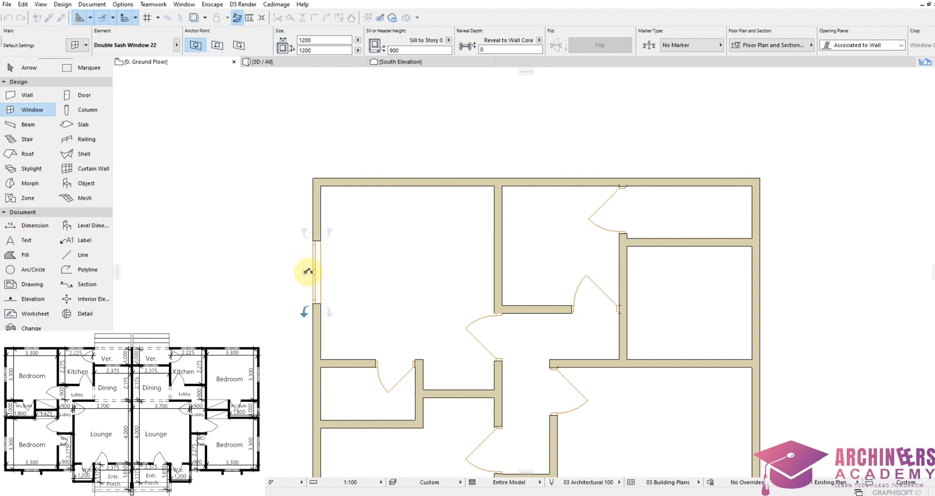
Move the left-wall window down to the upper-left bedroom's lower inner corner, shift it 1050 upward, and deselect it
{"action": "left_click", "coordinate": [319, 304]}
{"action": "left_click", "coordinate": [320, 304]}
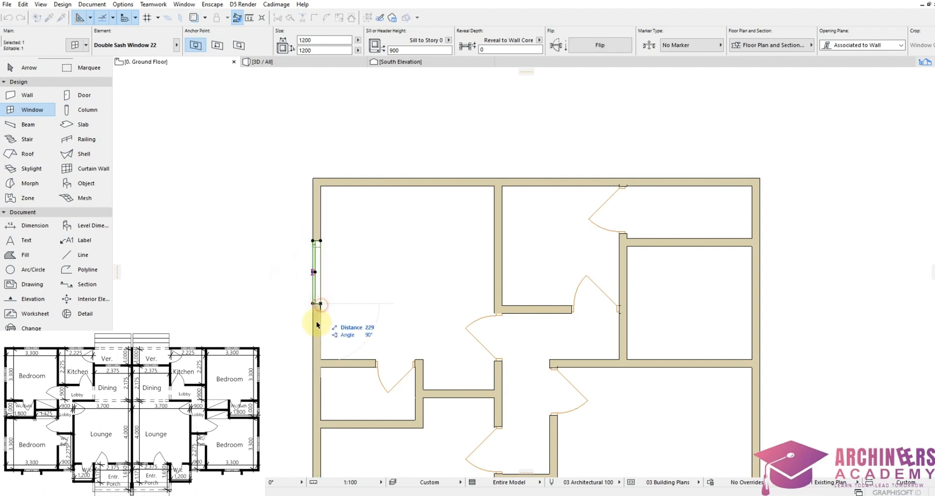
{"action": "left_click", "coordinate": [320, 361]}
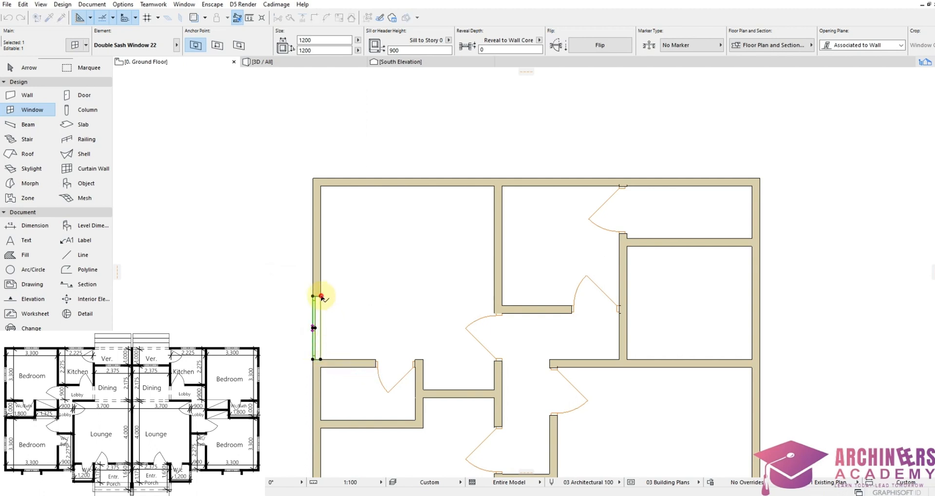
{"action": "left_click", "coordinate": [321, 296]}
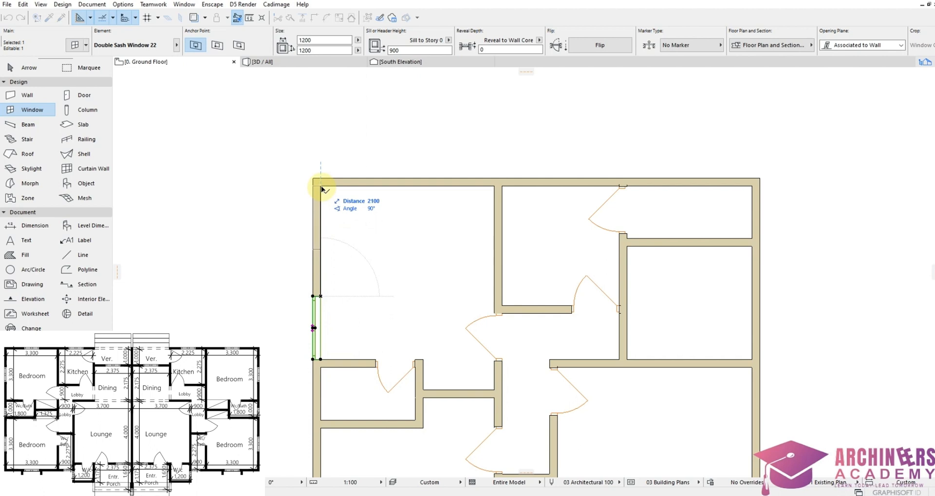
{"action": "type", "text": "105"}
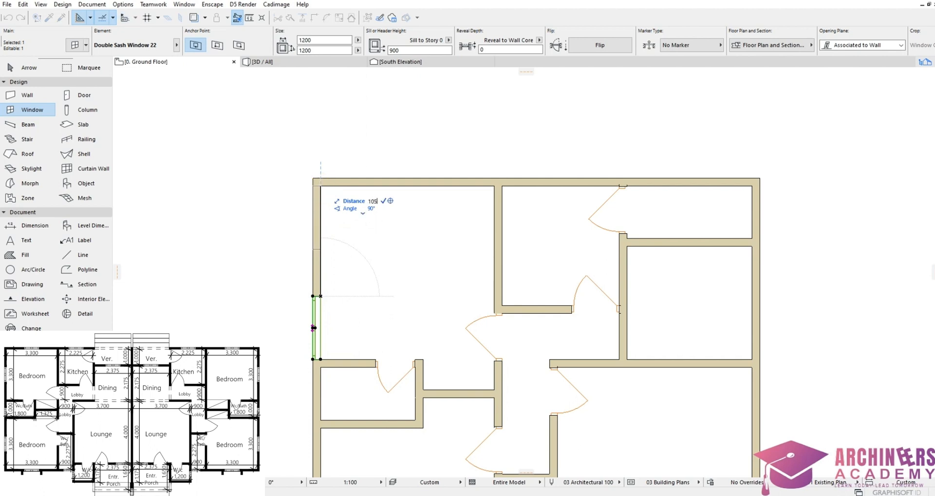
{"action": "type", "text": "0"}
{"action": "key", "text": "Return"}
{"action": "key", "text": "Escape"}
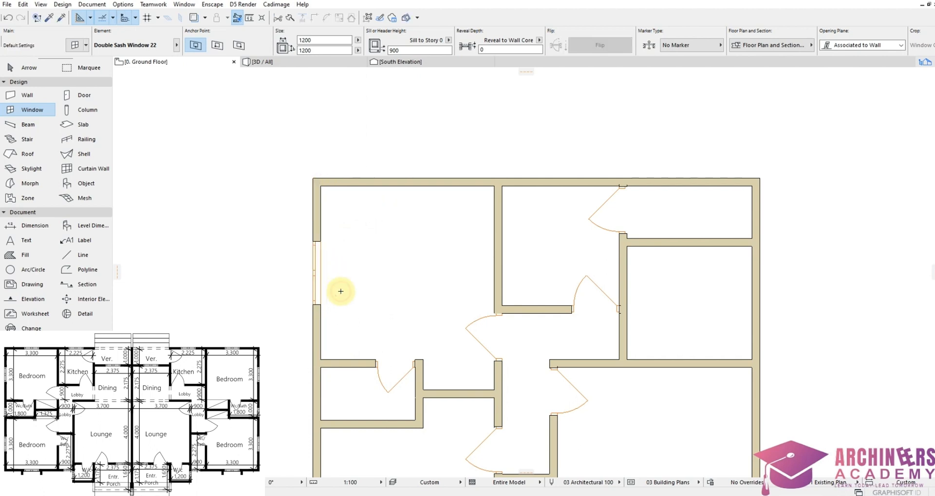
Place a 1200-wide double sash window in the top exterior wall of the upper-left bedroom
{"action": "scroll", "coordinate": [344, 243], "scroll_direction": "down", "scroll_amount": 3}
{"action": "scroll", "coordinate": [354, 247], "scroll_direction": "up", "scroll_amount": 3}
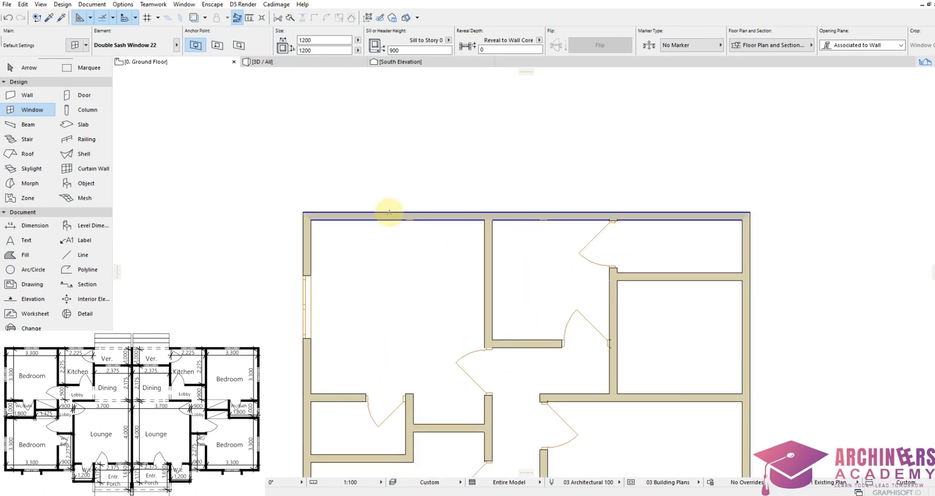
{"action": "left_click", "coordinate": [397, 216]}
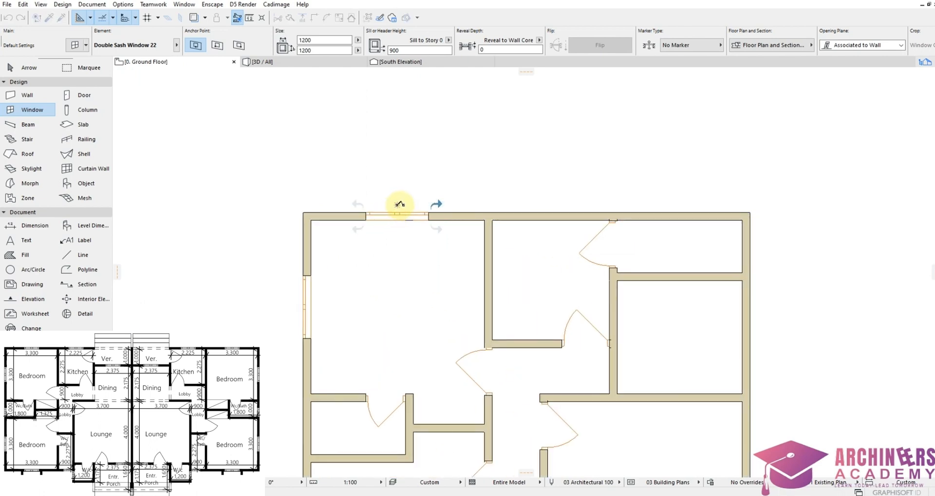
{"action": "left_click", "coordinate": [366, 219]}
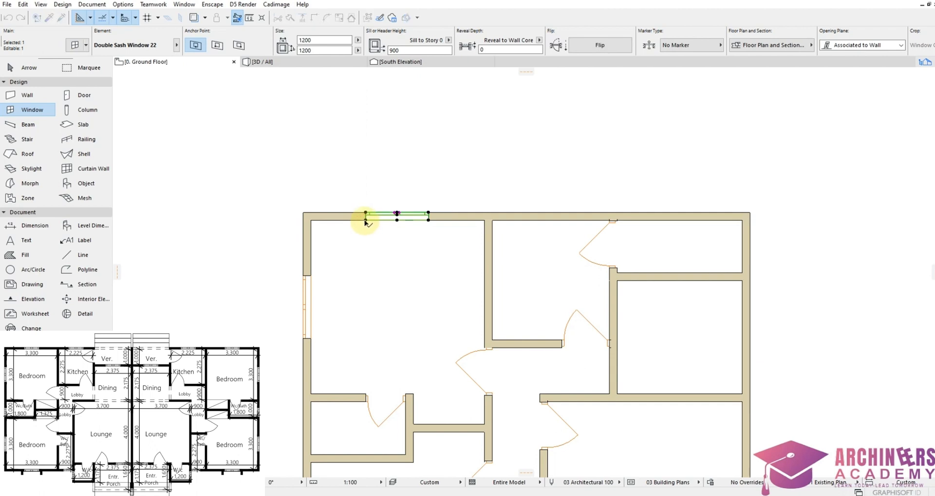
Move the top-wall window flush to the upper-left bedroom's left inner corner, shift it 1050 to the right, and deselect it
{"action": "left_click_drag", "start_coordinate": [366, 221], "coordinate": [310, 220]}
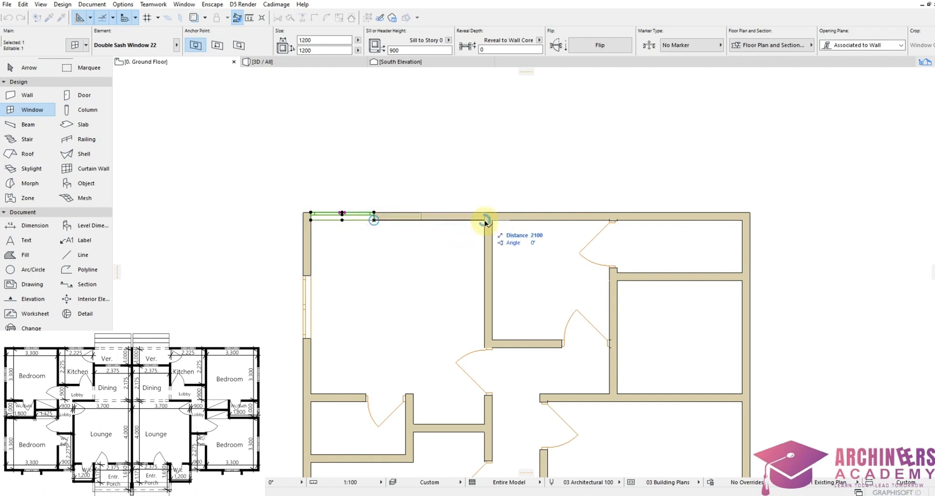
{"action": "type", "text": "1"}
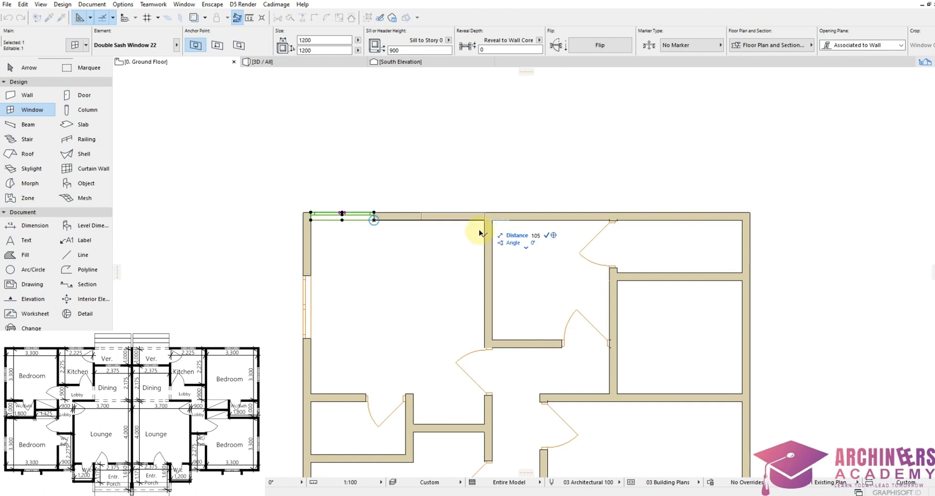
{"action": "key", "text": "Return"}
{"action": "left_click", "coordinate": [416, 264]}
Place another 1200-wide double sash window in the top exterior wall of the kitchen, with its outer side facing outdoors
{"action": "scroll", "coordinate": [404, 270], "scroll_direction": "down", "scroll_amount": 2}
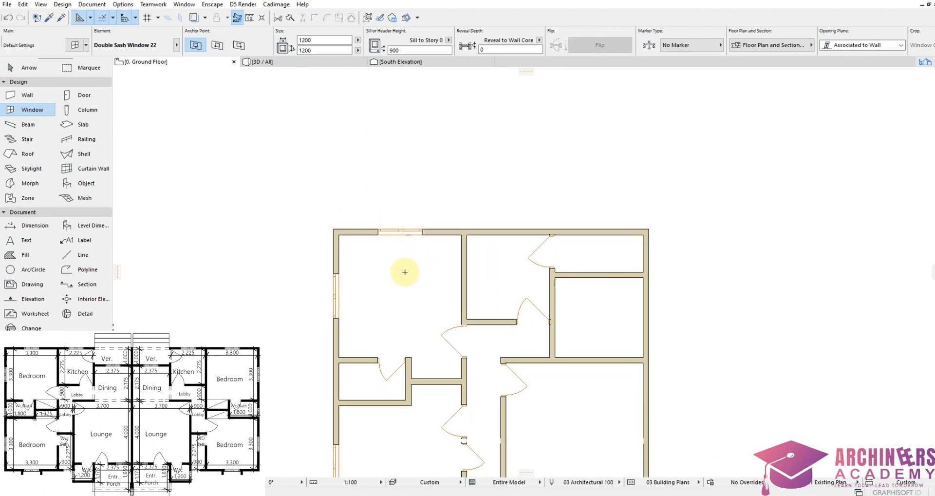
{"action": "scroll", "coordinate": [507, 232], "scroll_direction": "up", "scroll_amount": 2}
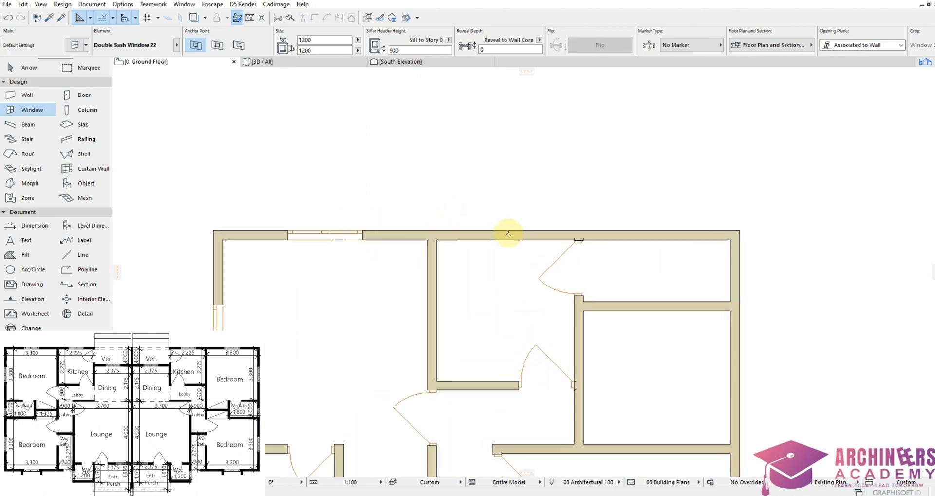
{"action": "left_click", "coordinate": [502, 231]}
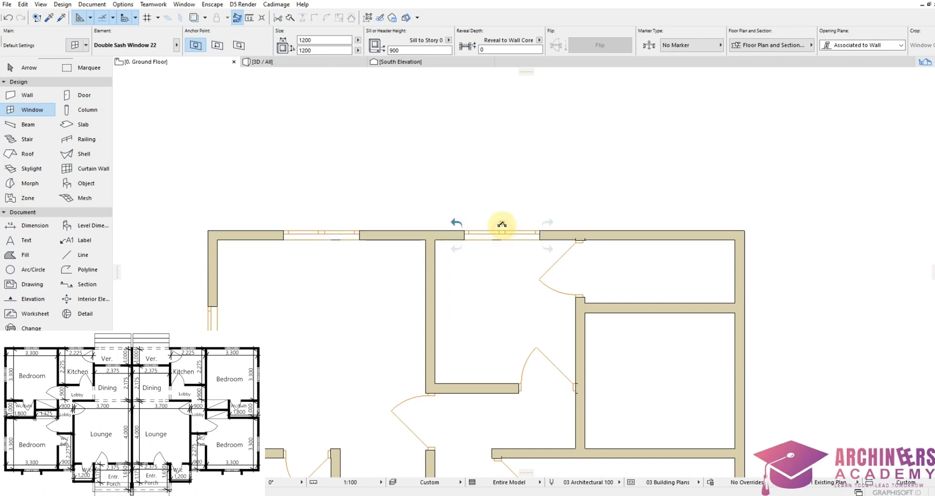
{"action": "left_click", "coordinate": [502, 218]}
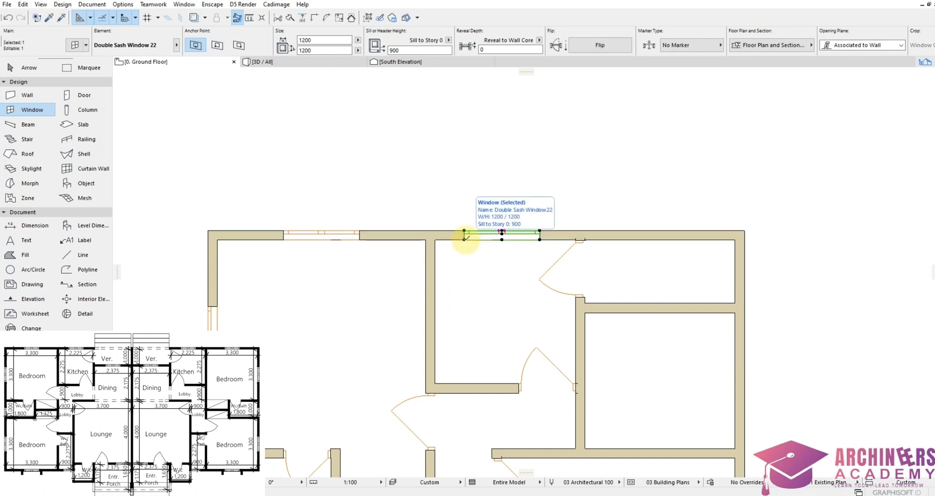
Move the kitchen window flush to the room's left inner corner, shift it 500 to the right, and deselect it
{"action": "left_click_drag", "start_coordinate": [464, 239], "coordinate": [435, 239]}
{"action": "key", "text": "ctrl+d"}
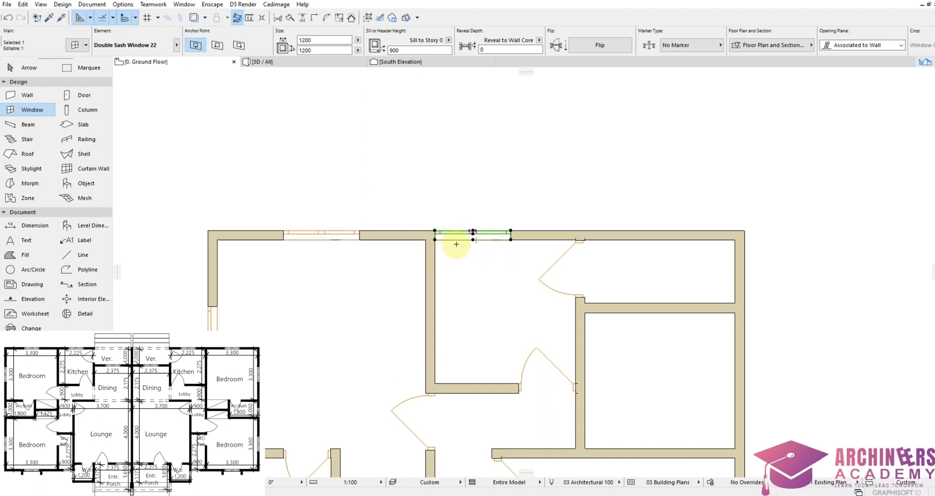
{"action": "left_click", "coordinate": [511, 239]}
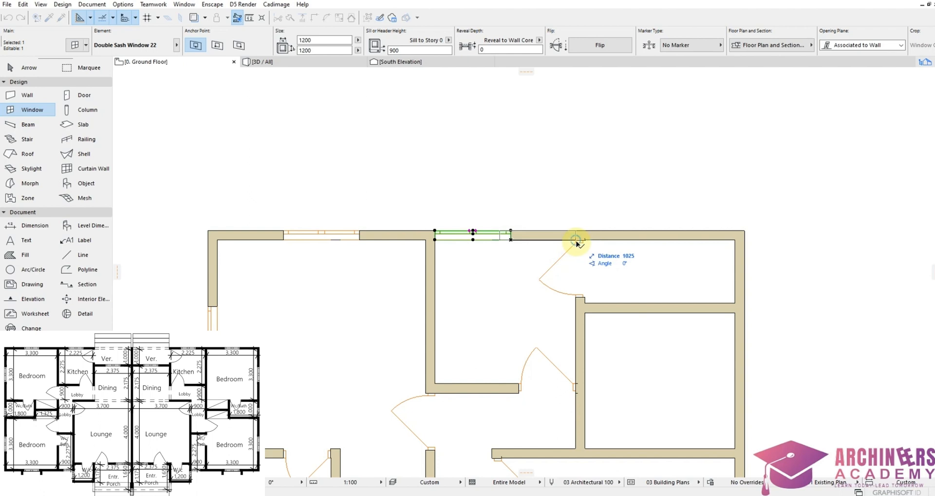
{"action": "type", "text": "500"}
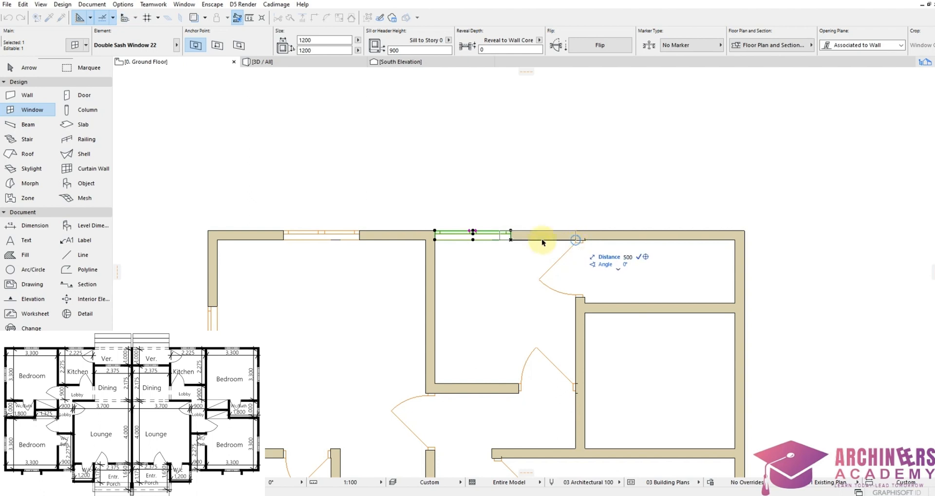
{"action": "key", "text": "Return"}
{"action": "key", "text": "Escape"}
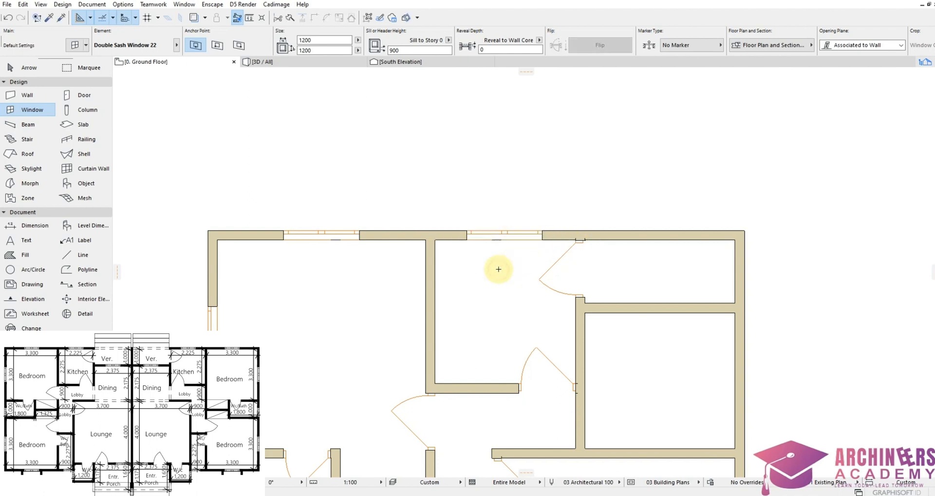
Place a 1200-wide double sash window near the middle of the wall between the veranda and the dining room, facing the veranda
{"action": "scroll", "coordinate": [453, 244], "scroll_direction": "down", "scroll_amount": 3}
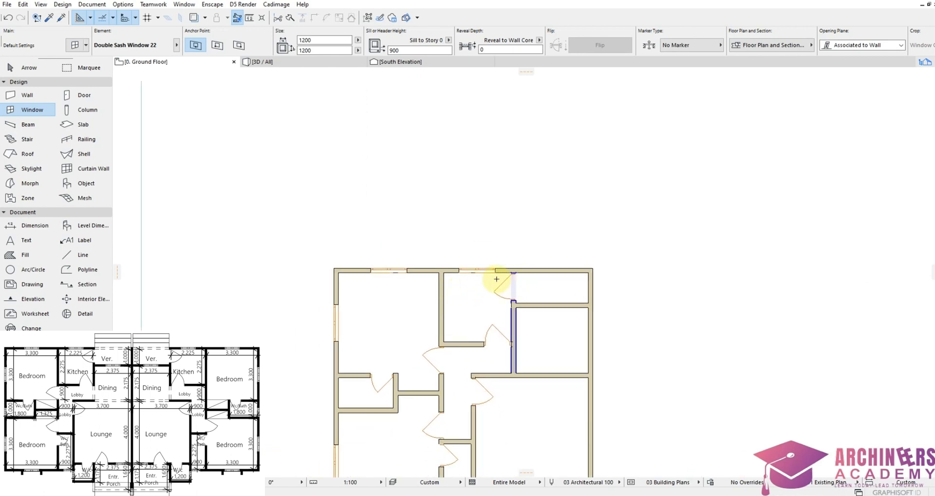
{"action": "scroll", "coordinate": [478, 263], "scroll_direction": "down", "scroll_amount": 2}
{"action": "scroll", "coordinate": [434, 271], "scroll_direction": "up", "scroll_amount": 5}
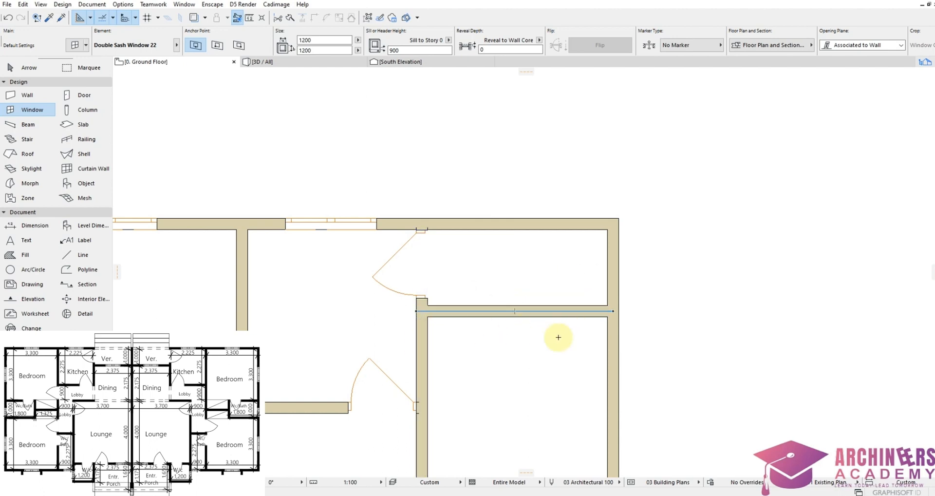
{"action": "left_click", "coordinate": [422, 311]}
{"action": "left_click", "coordinate": [417, 311]}
{"action": "left_click", "coordinate": [422, 310]}
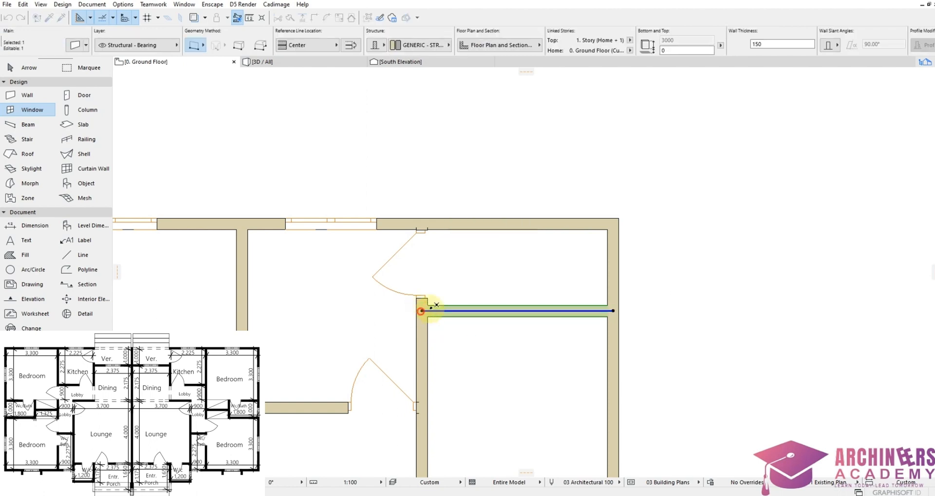
{"action": "left_click", "coordinate": [488, 337]}
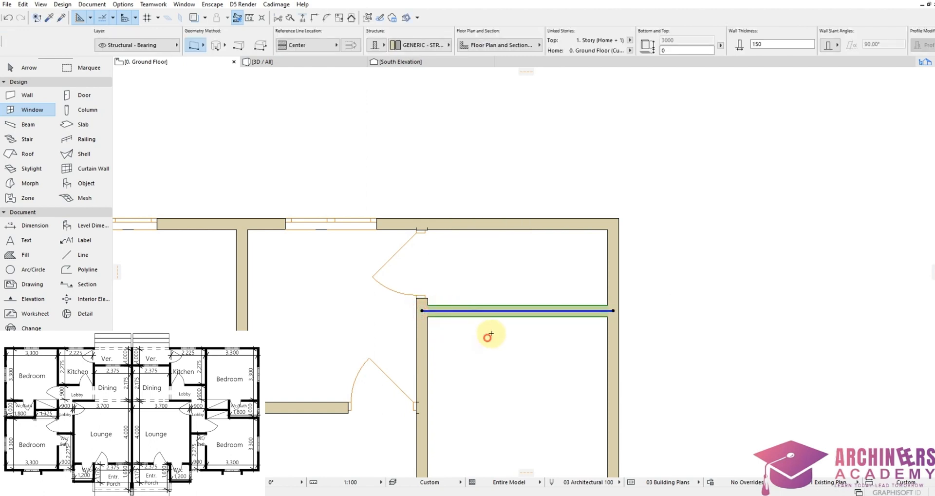
{"action": "left_click", "coordinate": [517, 310]}
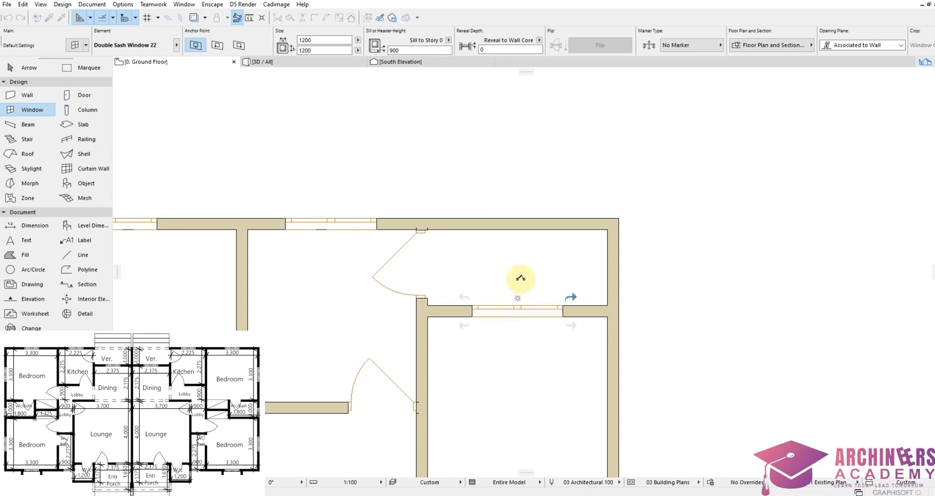
{"action": "left_click", "coordinate": [520, 279]}
Set the width for the next double sash window to 1000
{"action": "scroll", "coordinate": [526, 268], "scroll_direction": "down", "scroll_amount": 5}
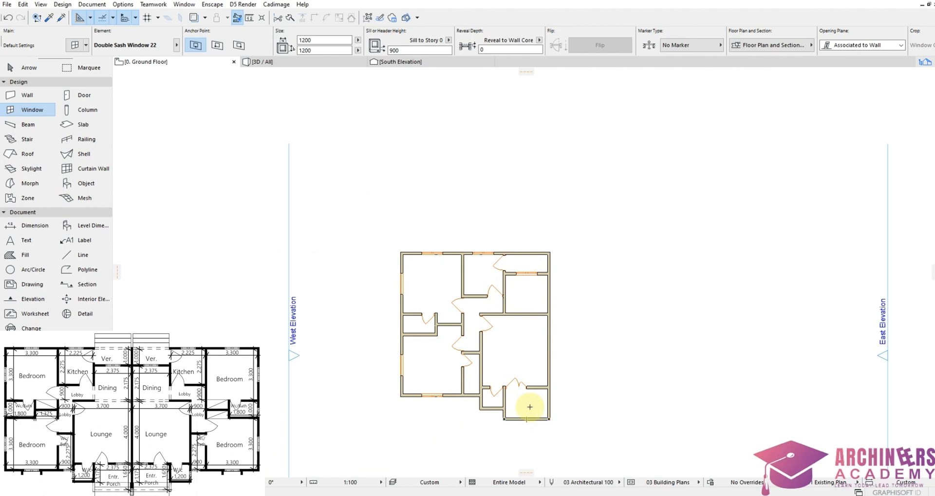
{"action": "scroll", "coordinate": [528, 405], "scroll_direction": "up", "scroll_amount": 6}
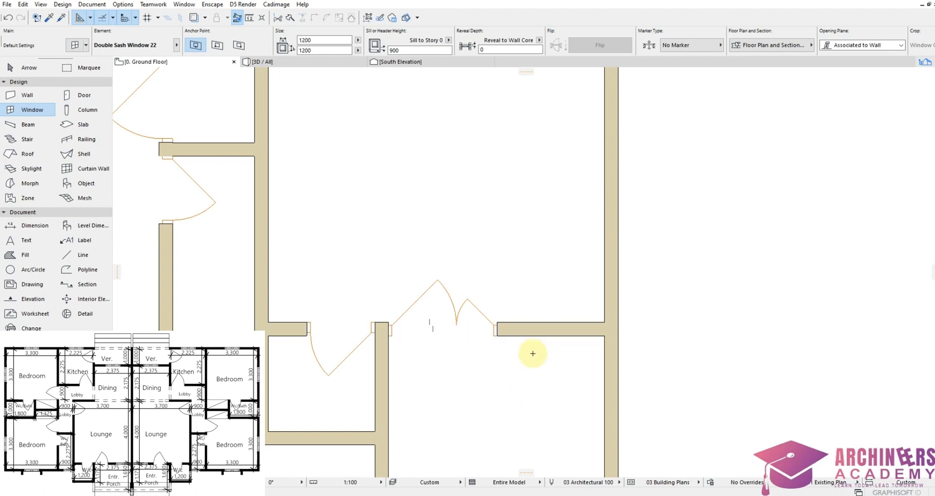
{"action": "scroll", "coordinate": [507, 368], "scroll_direction": "down", "scroll_amount": 2}
{"action": "scroll", "coordinate": [507, 368], "scroll_direction": "down", "scroll_amount": 4}
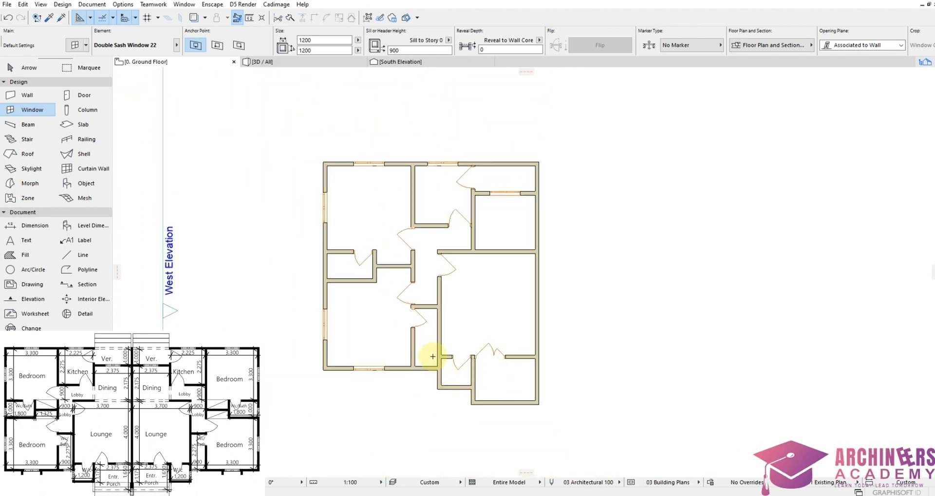
{"action": "scroll", "coordinate": [427, 363], "scroll_direction": "up", "scroll_amount": 2}
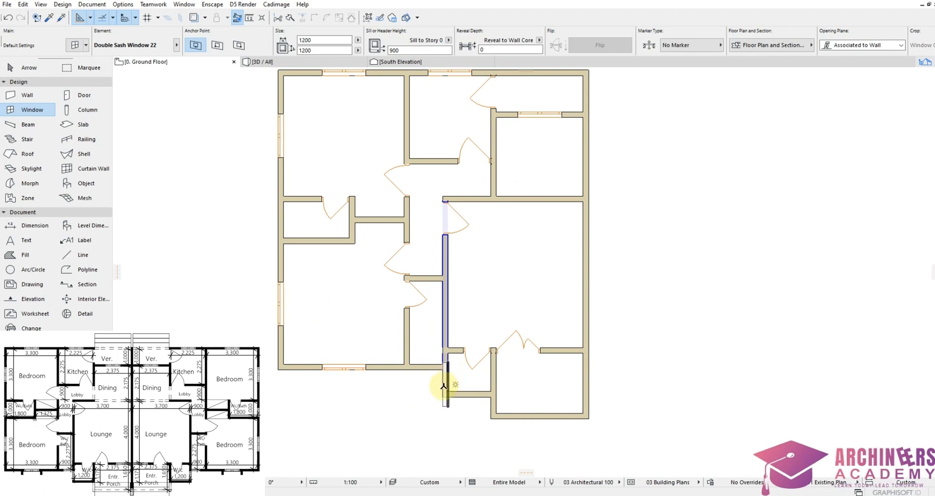
{"action": "scroll", "coordinate": [450, 385], "scroll_direction": "down", "scroll_amount": 4}
{"action": "scroll", "coordinate": [375, 354], "scroll_direction": "up", "scroll_amount": 4}
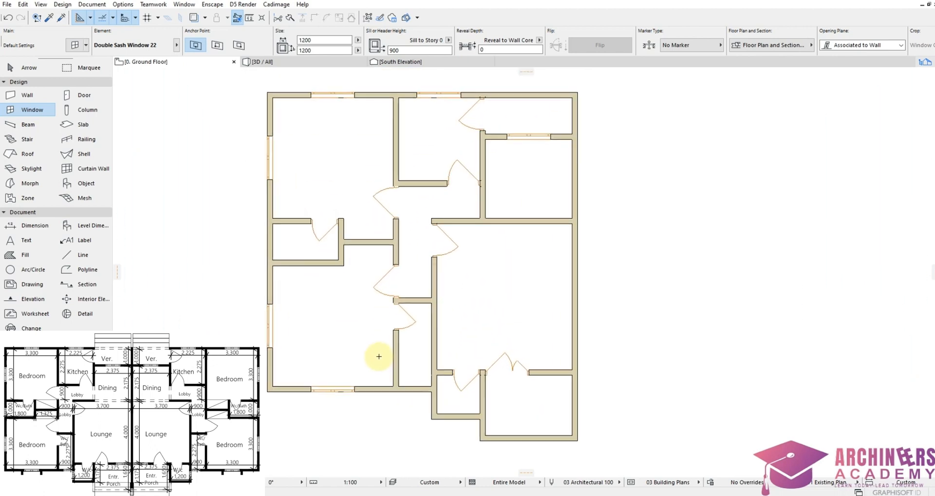
{"action": "double_click", "coordinate": [315, 40]}
{"action": "type", "text": "1000"}
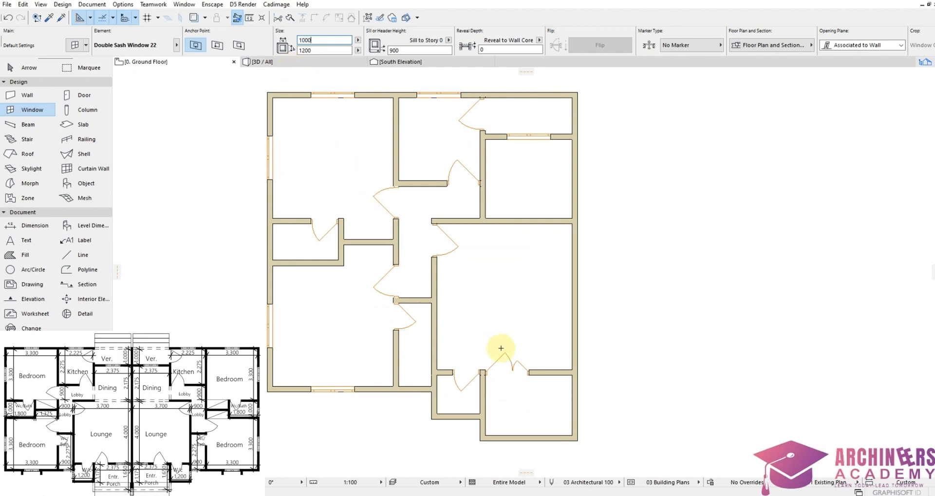
Place the 1000-wide double sash window in the lounge's front wall, between the double entrance door and the right wall
{"action": "scroll", "coordinate": [564, 413], "scroll_direction": "up", "scroll_amount": 3}
{"action": "left_click", "coordinate": [532, 306]}
{"action": "scroll", "coordinate": [587, 305], "scroll_direction": "up", "scroll_amount": 5}
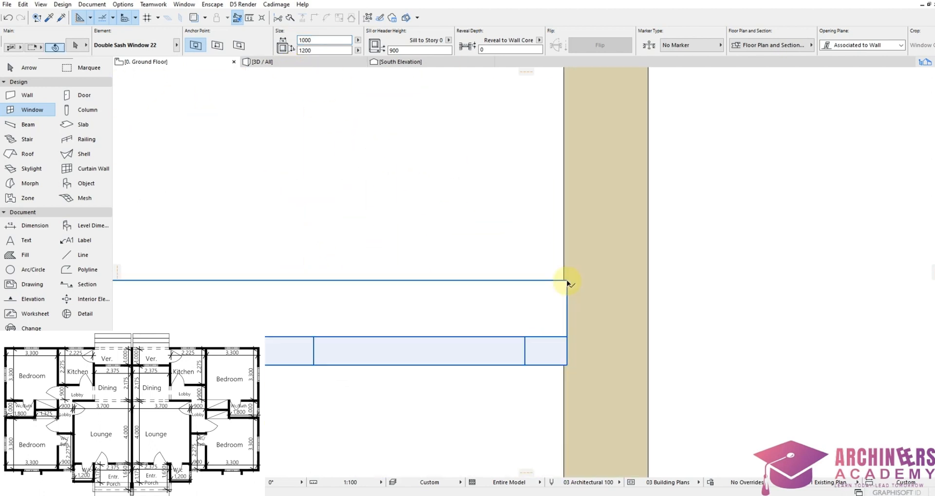
Shift the 1000-wide window in the lounge's front wall by 8 so its end meets the right wall's inner face, and deselect it
{"action": "left_click", "coordinate": [567, 280], "text": "shift"}
{"action": "key", "text": "ctrl+d"}
{"action": "left_click", "coordinate": [567, 281]}
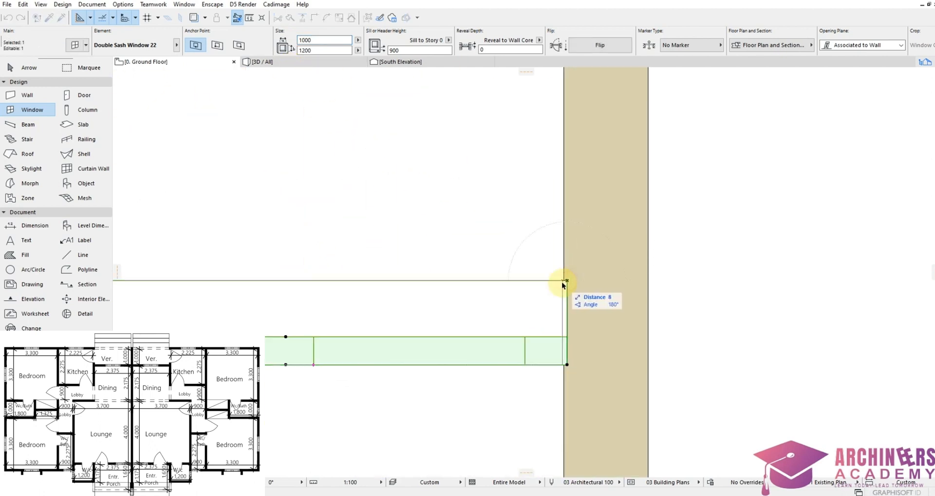
{"action": "left_click", "coordinate": [564, 281]}
{"action": "left_click", "coordinate": [657, 306]}
{"action": "scroll", "coordinate": [657, 307], "scroll_direction": "down", "scroll_amount": 5}
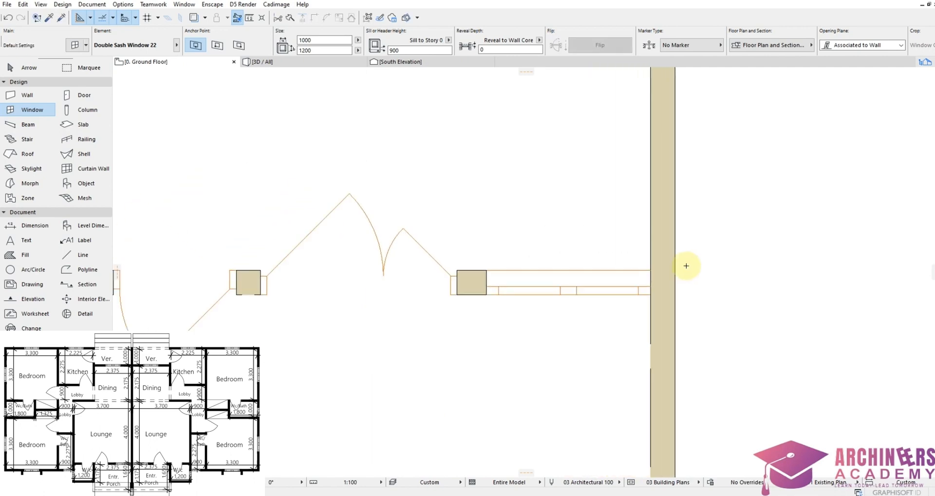
{"action": "scroll", "coordinate": [507, 373], "scroll_direction": "down", "scroll_amount": 2}
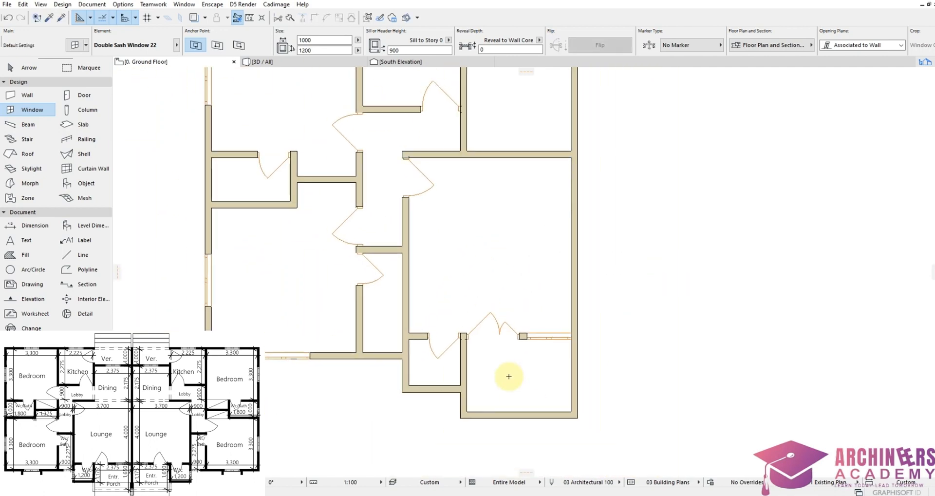
{"action": "scroll", "coordinate": [515, 382], "scroll_direction": "down", "scroll_amount": 3}
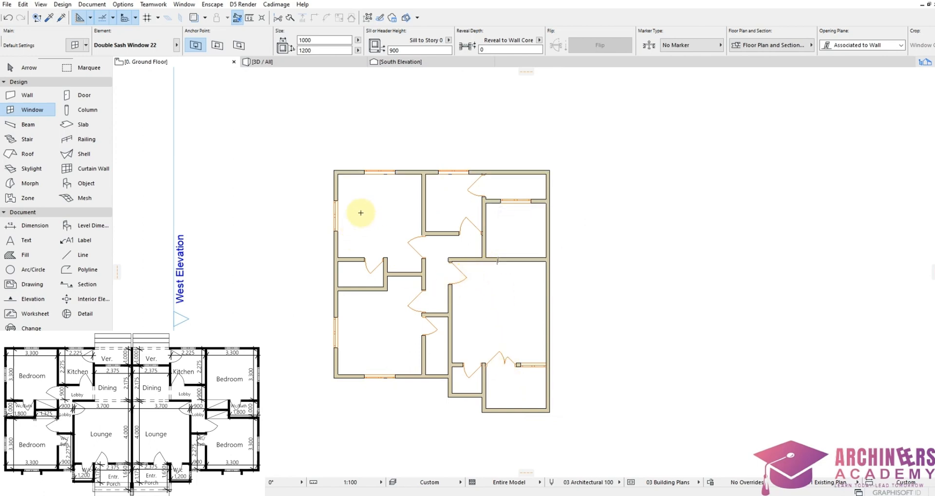
Choose Window 22 from the basic windows as the default and set its width and height to 600
{"action": "left_click", "coordinate": [34, 112]}
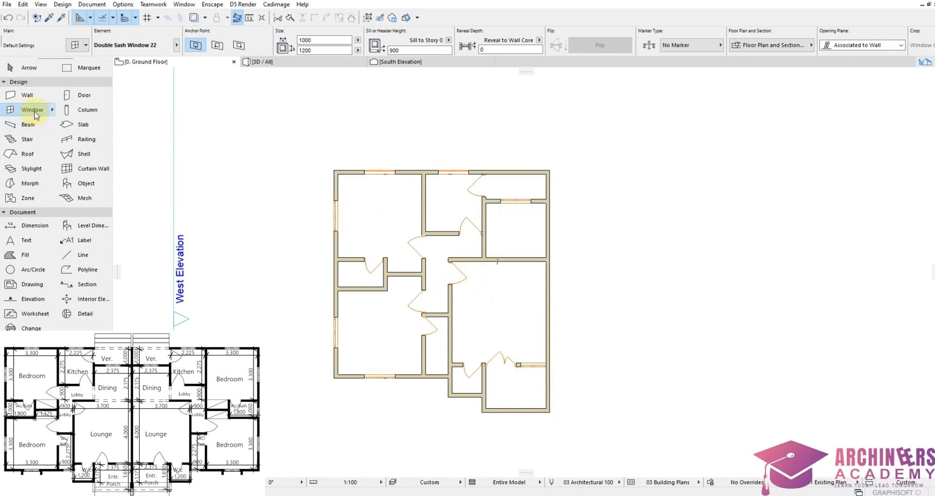
{"action": "double_click", "coordinate": [34, 113]}
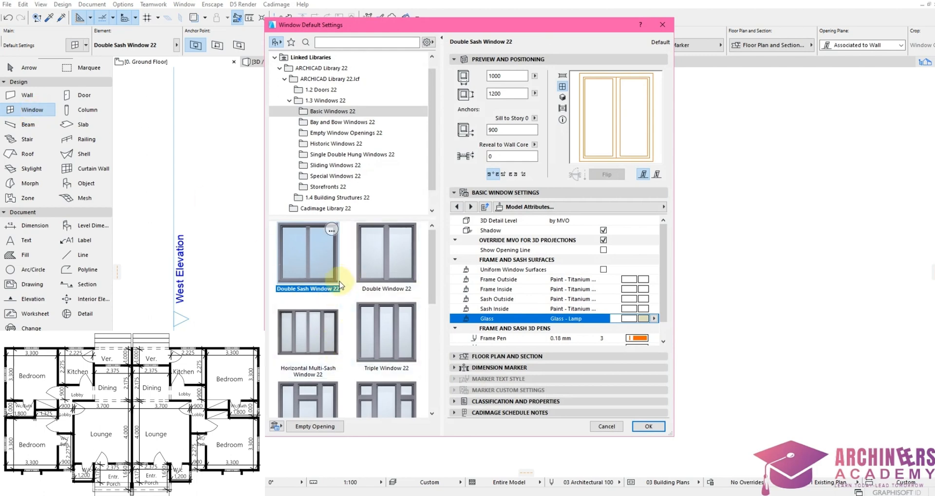
{"action": "scroll", "coordinate": [339, 284], "scroll_direction": "down", "scroll_amount": 5}
{"action": "left_click", "coordinate": [394, 300]}
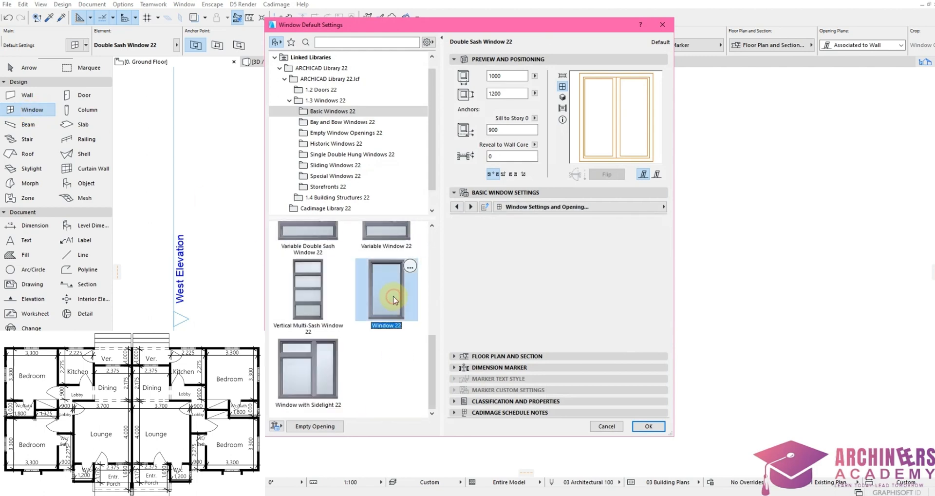
{"action": "double_click", "coordinate": [488, 76]}
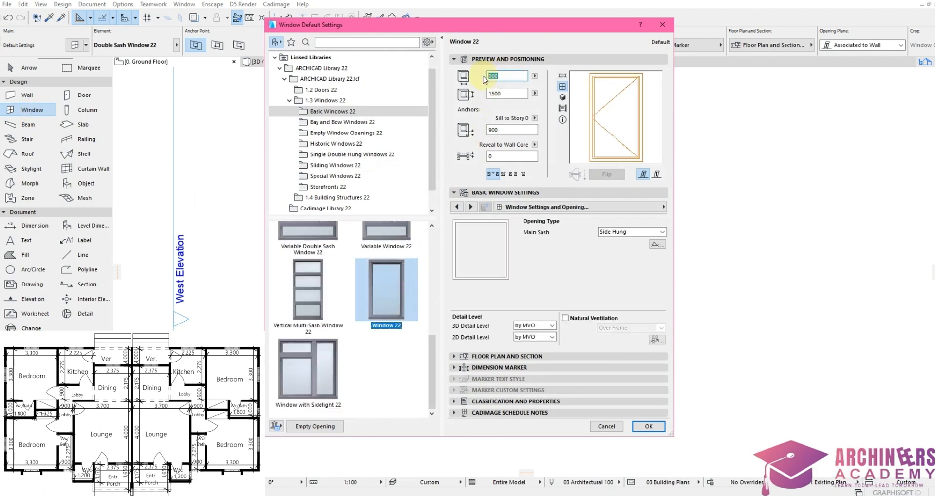
{"action": "key", "text": "Tab"}
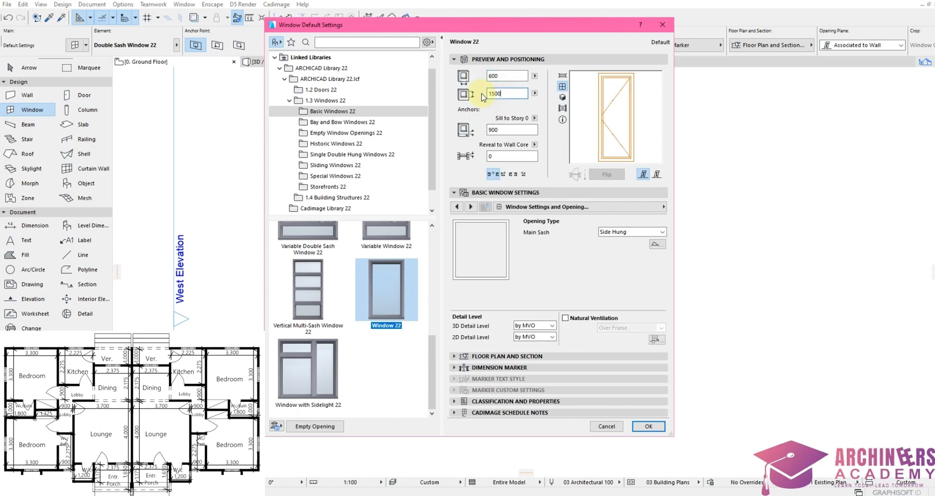
{"action": "double_click", "coordinate": [505, 92]}
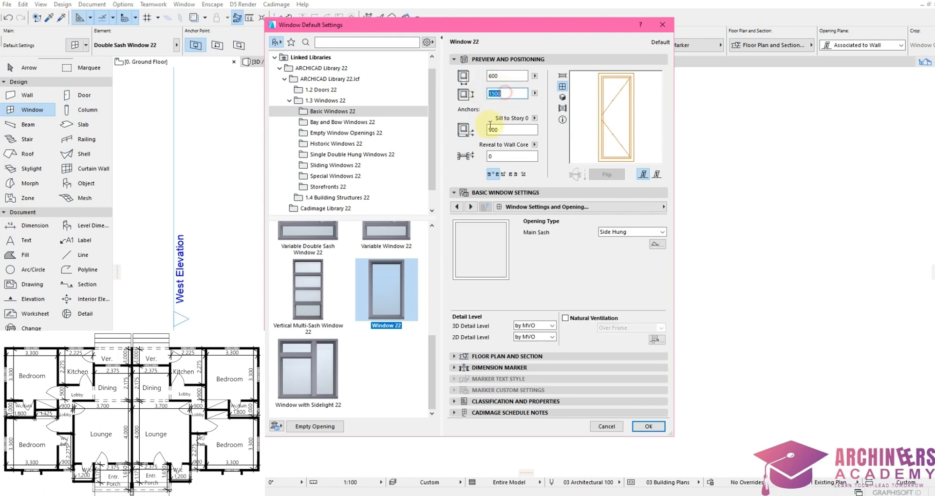
{"action": "type", "text": "600"}
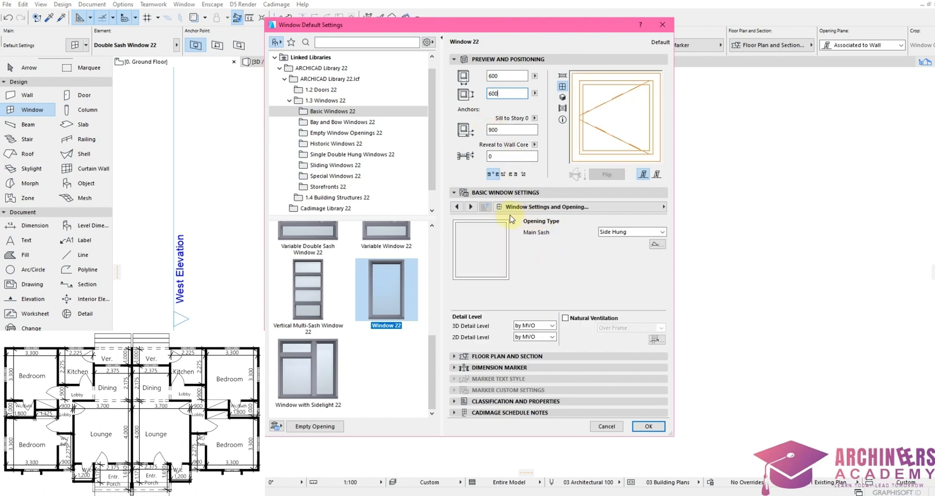
Enable Uniform Frame Width for the window, override the model view options for 3D projections, and turn off the opening line
{"action": "left_click", "coordinate": [470, 208]}
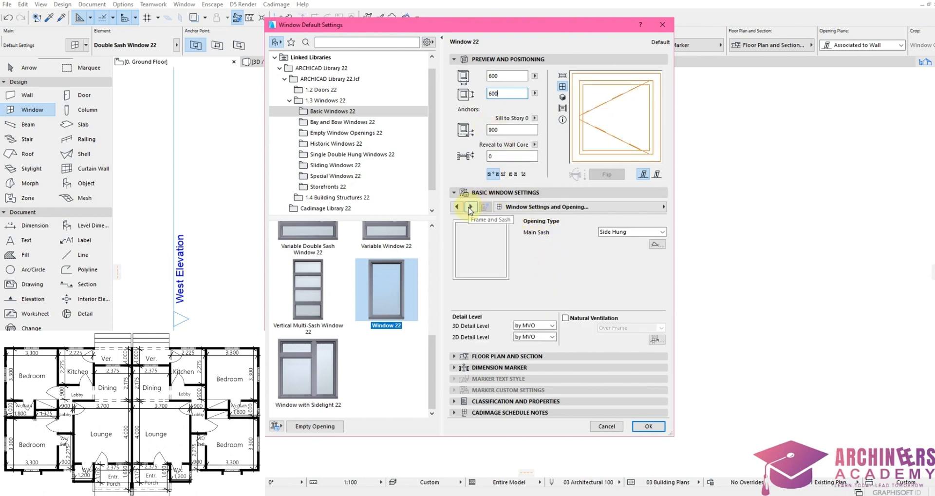
{"action": "left_click", "coordinate": [458, 234]}
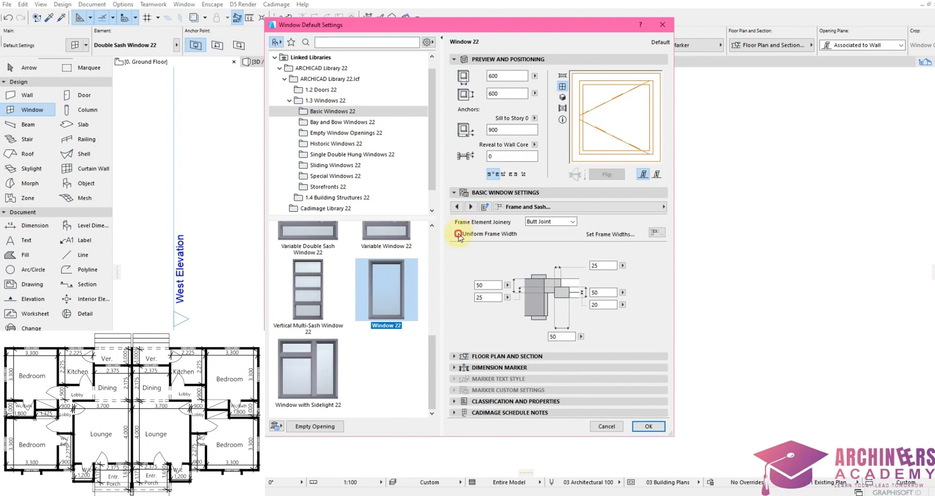
{"action": "left_click", "coordinate": [470, 206]}
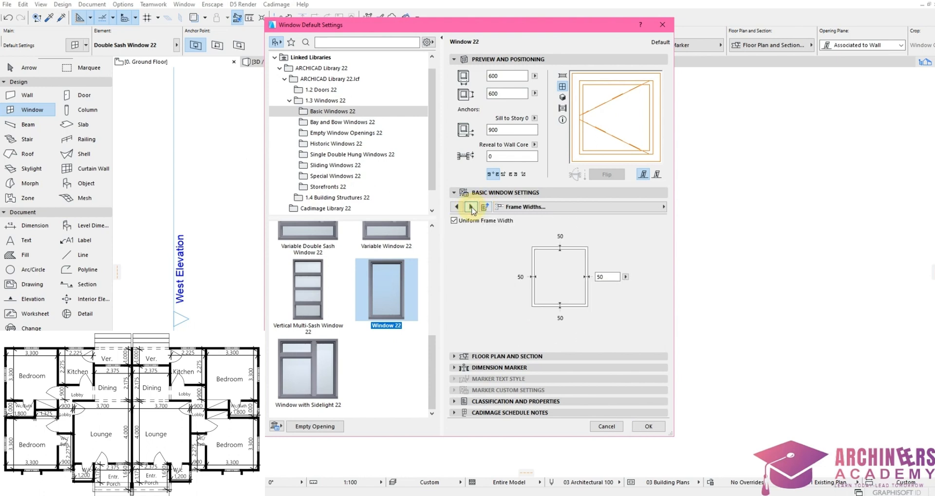
{"action": "left_click", "coordinate": [471, 206]}
{"action": "left_click", "coordinate": [471, 208]}
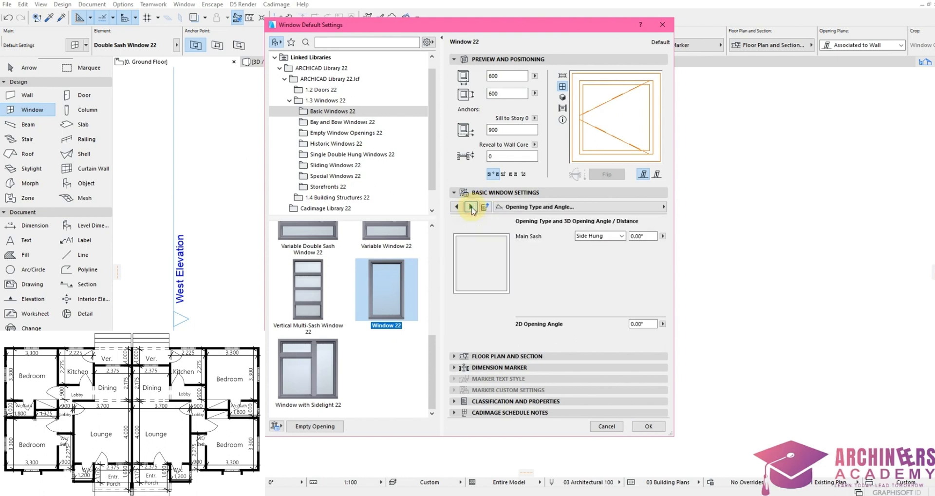
{"action": "left_click", "coordinate": [471, 207]}
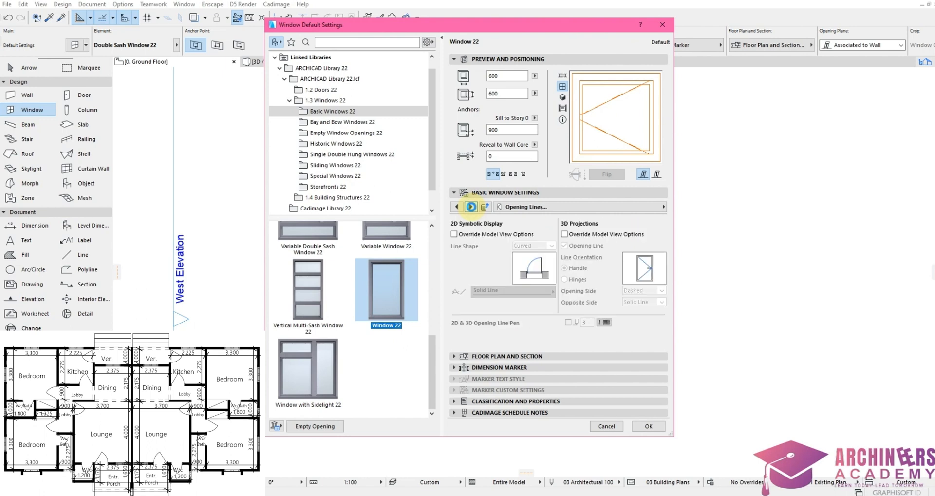
{"action": "left_click", "coordinate": [565, 235]}
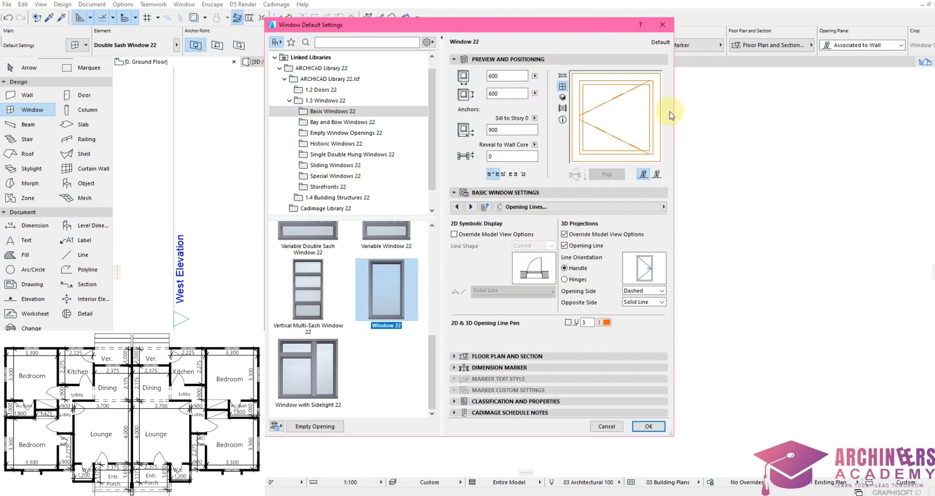
{"action": "left_click", "coordinate": [565, 246]}
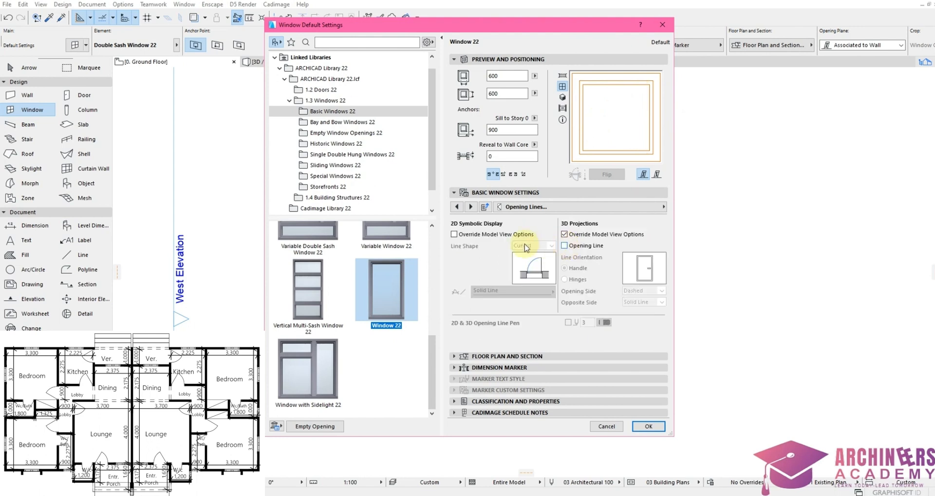
Set the window's frame and sash surfaces, outside and inside, to Paint - Titanium White and the glass to Glass - Lamp, and accept the settings
{"action": "left_click", "coordinate": [470, 207]}
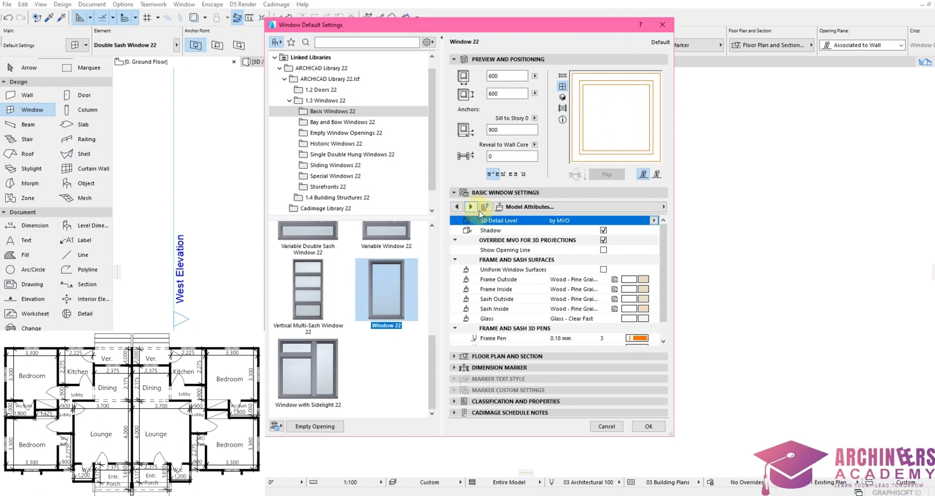
{"action": "left_click", "coordinate": [644, 280]}
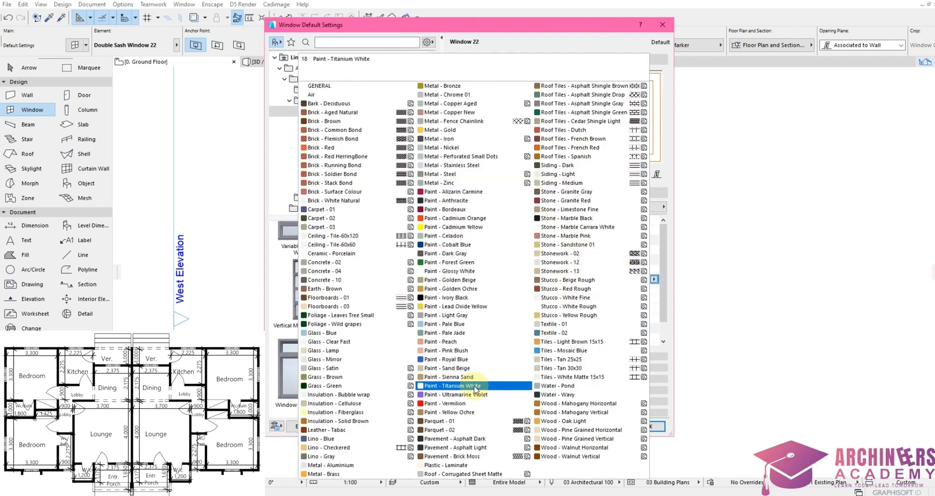
{"action": "left_click", "coordinate": [473, 385]}
{"action": "left_click", "coordinate": [644, 289]}
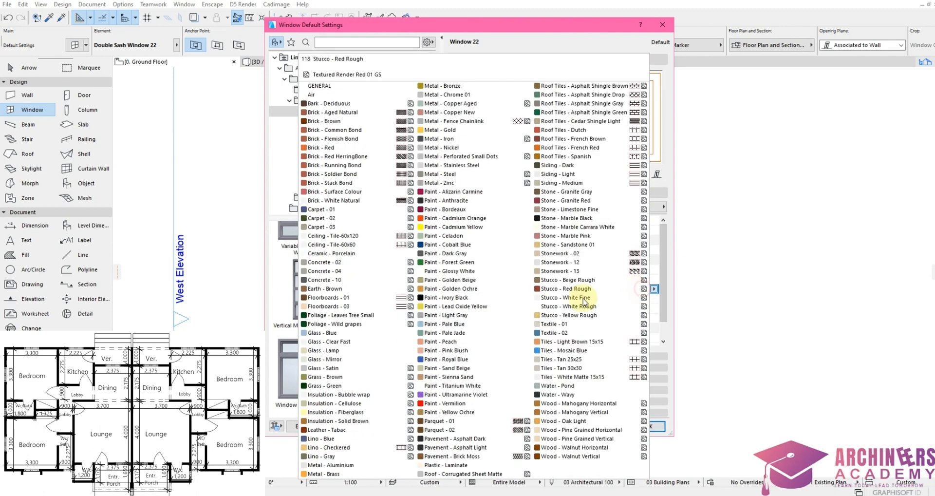
{"action": "left_click", "coordinate": [447, 387]}
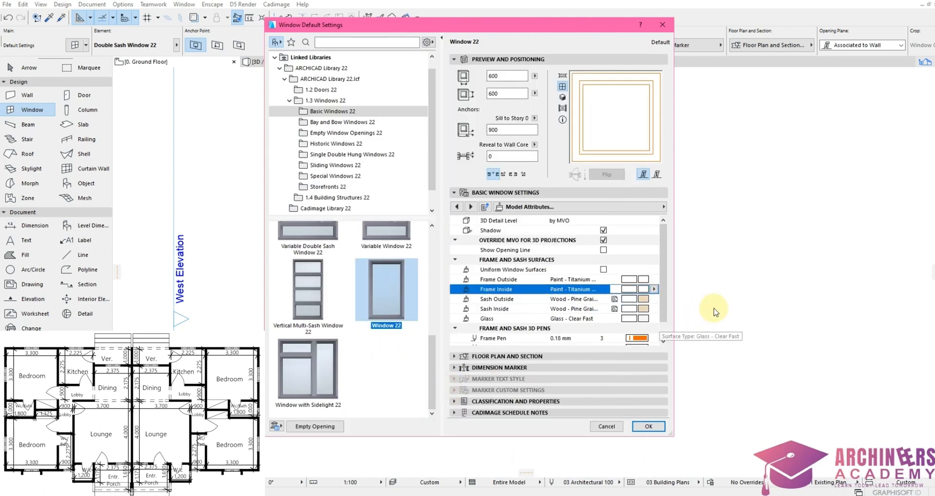
{"action": "left_click", "coordinate": [644, 297]}
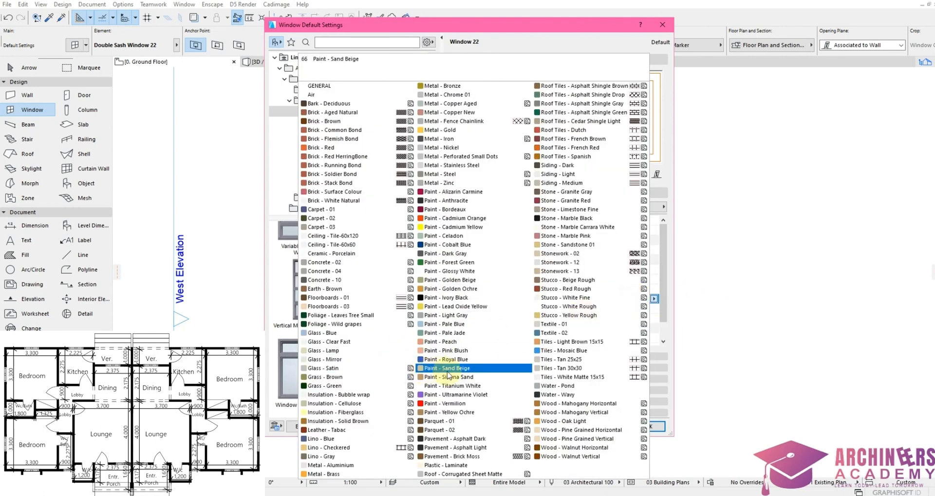
{"action": "left_click", "coordinate": [463, 386]}
{"action": "left_click", "coordinate": [640, 309]}
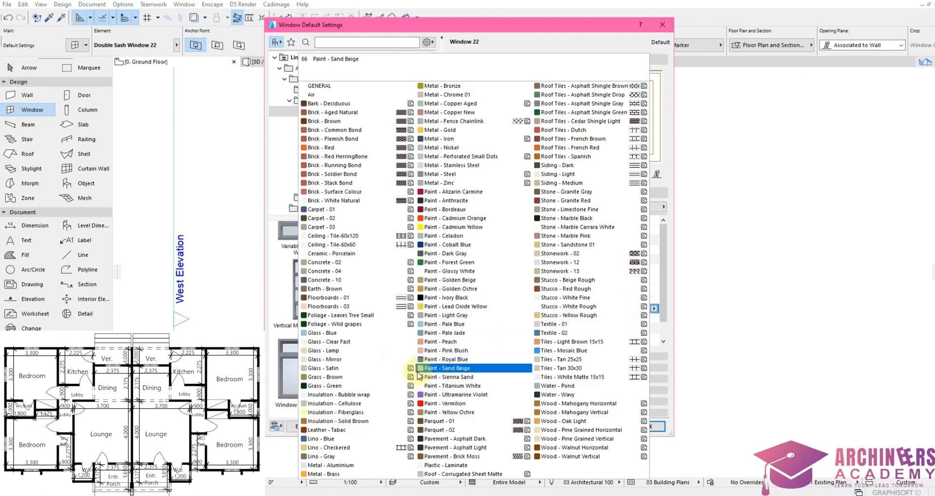
{"action": "left_click", "coordinate": [449, 385]}
{"action": "left_click", "coordinate": [644, 319]}
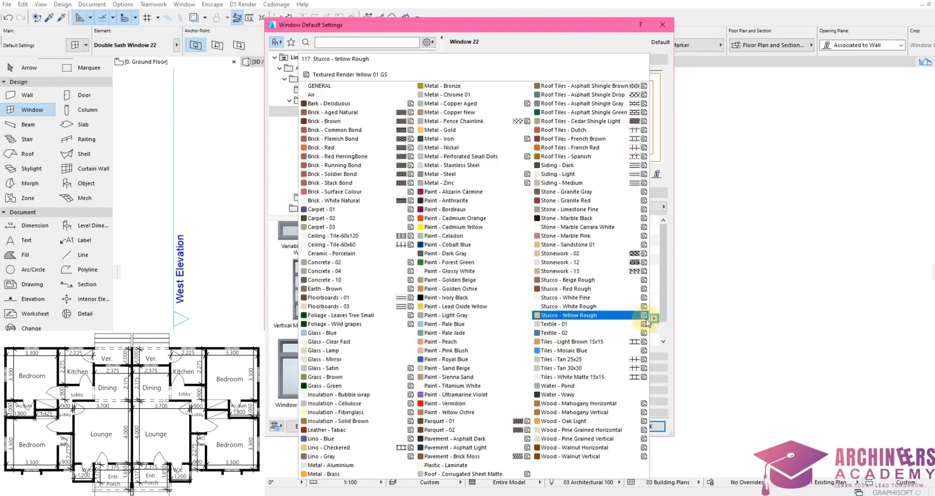
{"action": "left_click", "coordinate": [340, 350]}
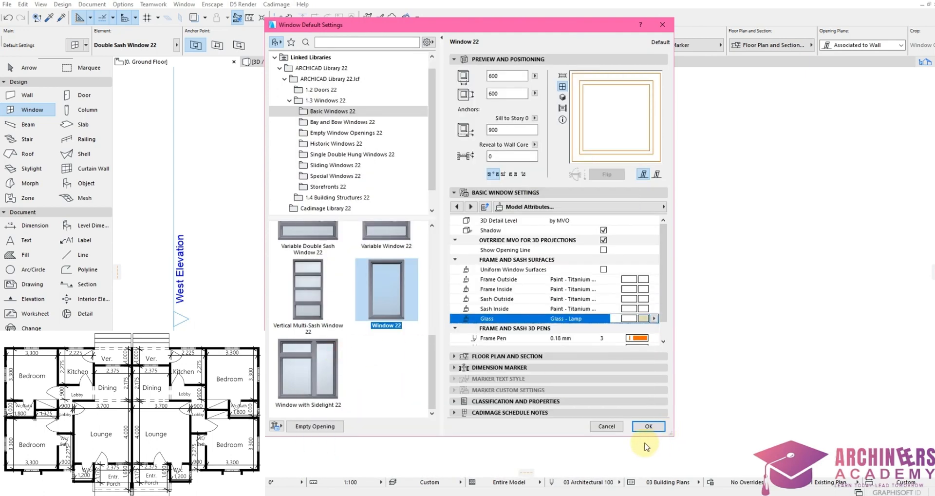
{"action": "left_click", "coordinate": [651, 425]}
Place 600-wide windows in the left wall of the WC beside the entrance porch and in the outer wall of the bathroom between the bedrooms
{"action": "scroll", "coordinate": [452, 411], "scroll_direction": "up", "scroll_amount": 5}
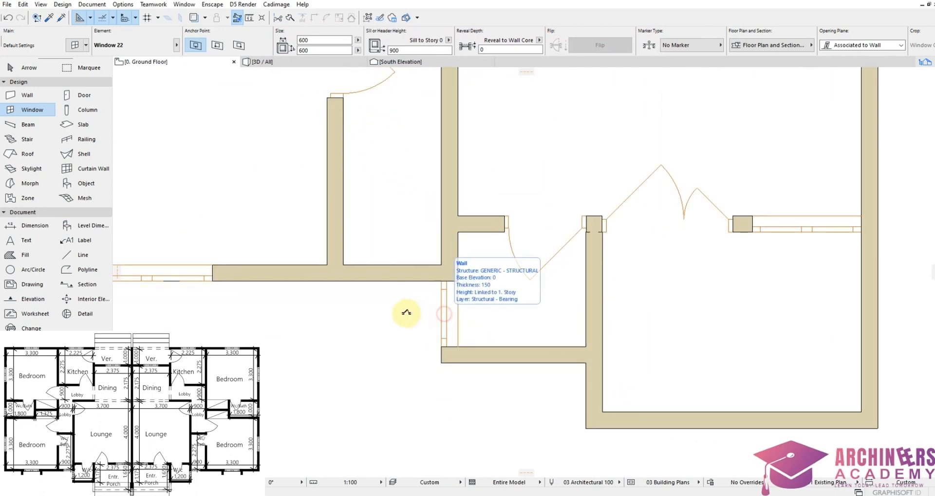
{"action": "scroll", "coordinate": [649, 365], "scroll_direction": "down", "scroll_amount": 6}
{"action": "scroll", "coordinate": [503, 265], "scroll_direction": "up", "scroll_amount": 5}
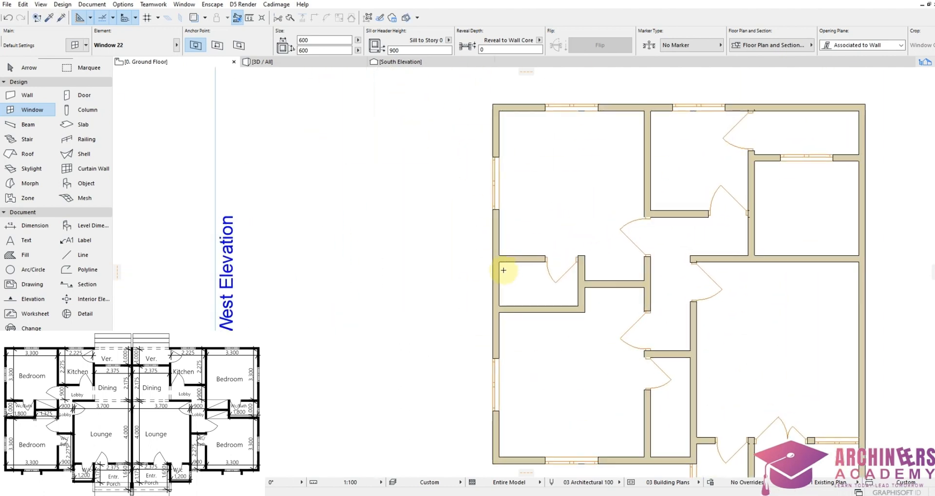
{"action": "scroll", "coordinate": [502, 271], "scroll_direction": "up", "scroll_amount": 3}
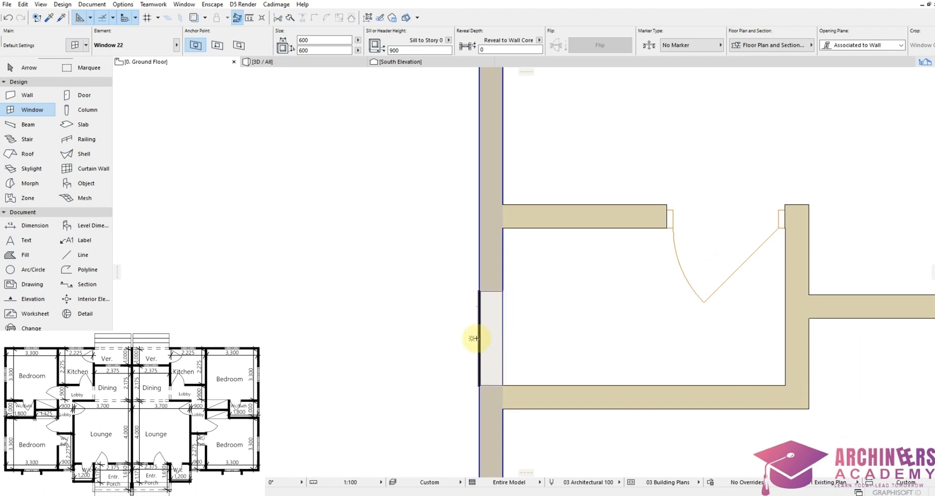
{"action": "scroll", "coordinate": [370, 321], "scroll_direction": "down", "scroll_amount": 5}
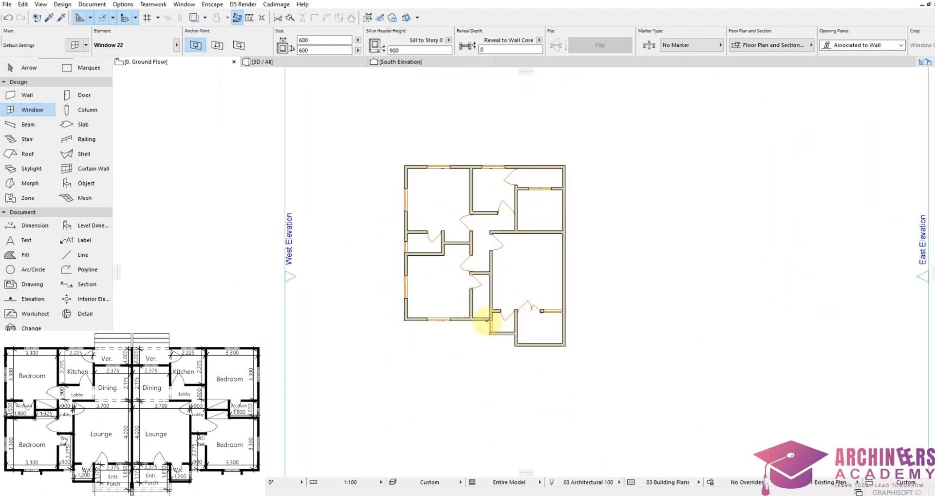
Place a 600-wide window in the front wall of the narrow bathroom beside the front bedroom and move it flush to the room's right inner corner
{"action": "scroll", "coordinate": [484, 334], "scroll_direction": "up", "scroll_amount": 5}
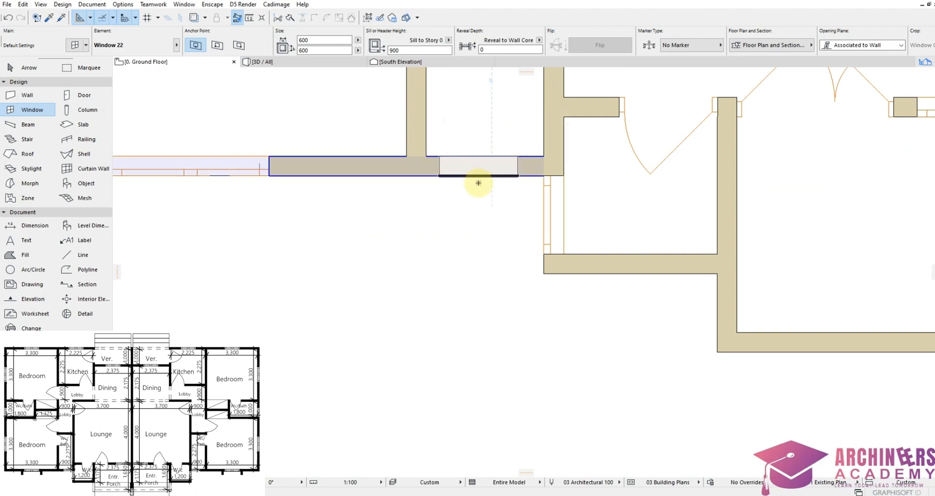
{"action": "scroll", "coordinate": [521, 171], "scroll_direction": "up", "scroll_amount": 3}
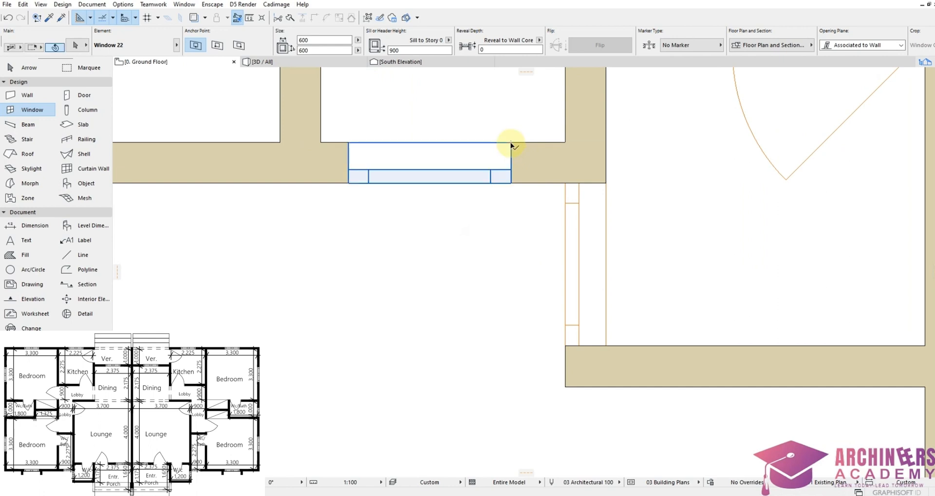
{"action": "left_click", "coordinate": [512, 145]}
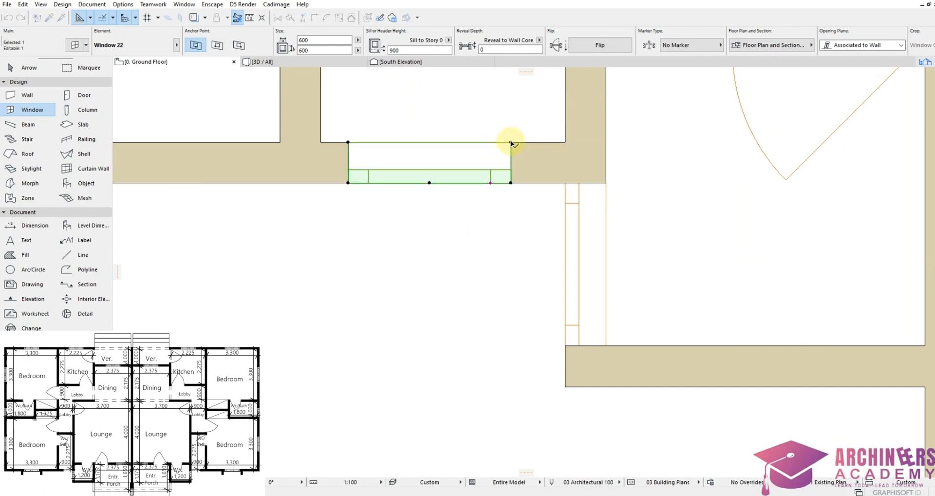
{"action": "left_click_drag", "start_coordinate": [510, 143], "coordinate": [566, 142]}
{"action": "key", "text": "Escape"}
{"action": "scroll", "coordinate": [432, 338], "scroll_direction": "down", "scroll_amount": 5}
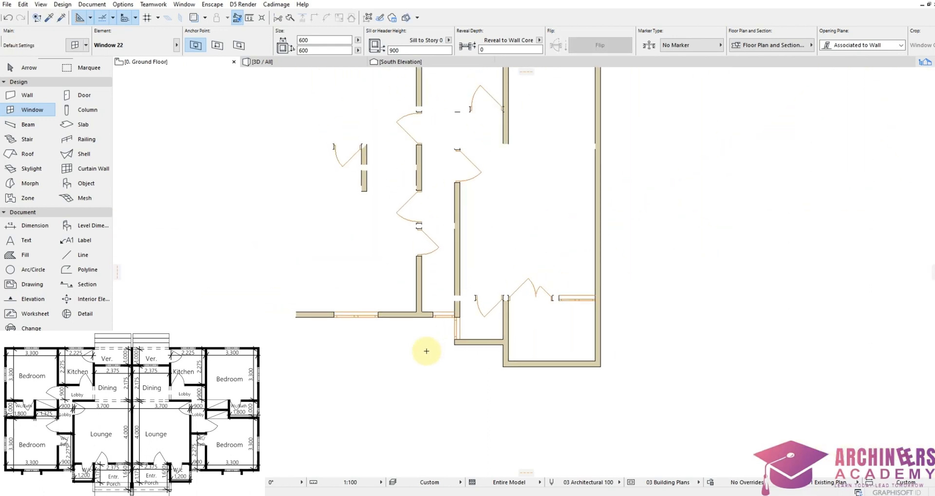
{"action": "scroll", "coordinate": [428, 350], "scroll_direction": "down", "scroll_amount": 5}
{"action": "scroll", "coordinate": [444, 253], "scroll_direction": "up", "scroll_amount": 5}
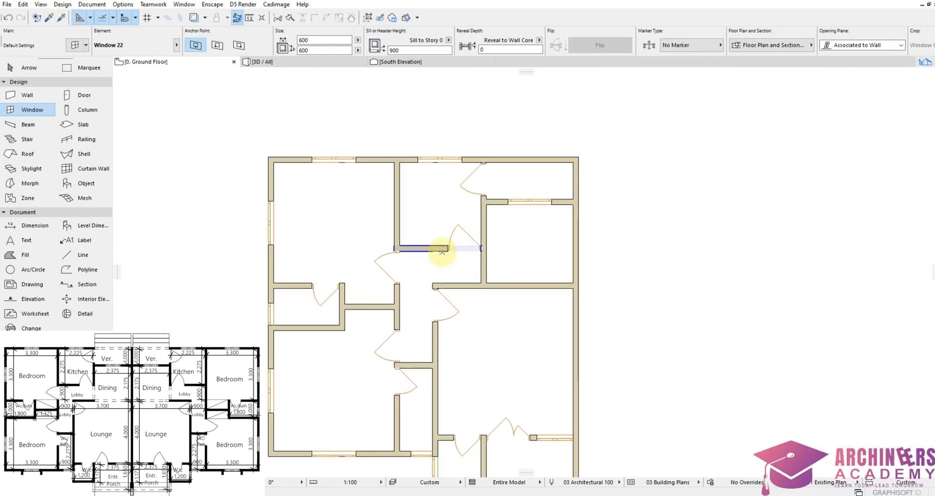
Select Rectangular Window Opening 22 from the Empty Window Openings 22 library folder as the default window type
{"action": "scroll", "coordinate": [486, 241], "scroll_direction": "down", "scroll_amount": 3}
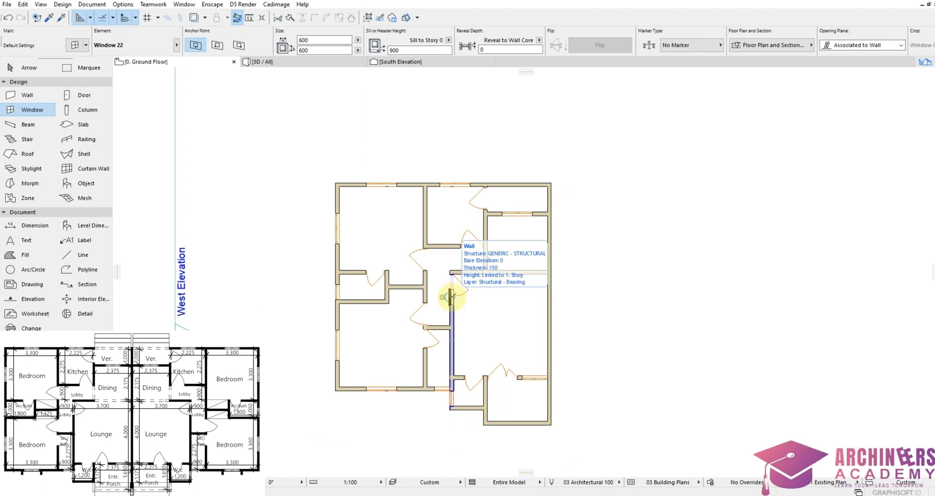
{"action": "scroll", "coordinate": [465, 295], "scroll_direction": "up", "scroll_amount": 3}
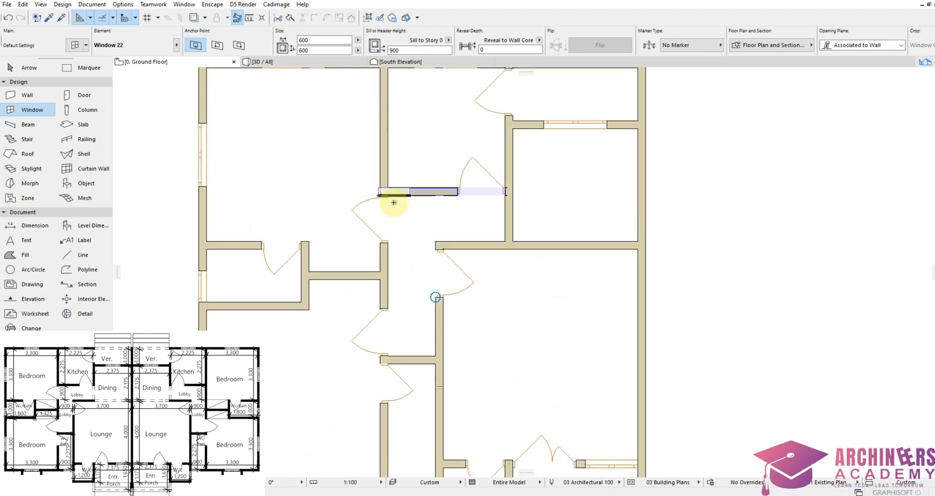
{"action": "double_click", "coordinate": [37, 107]}
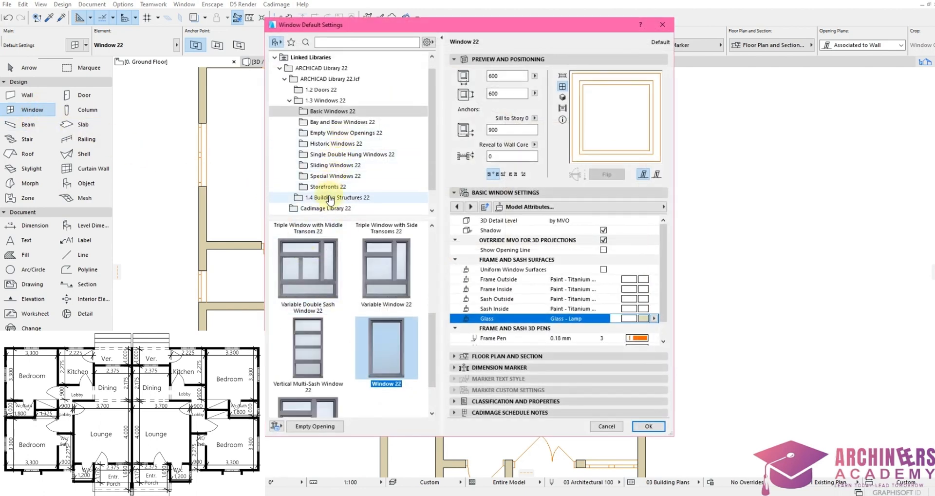
{"action": "left_click", "coordinate": [342, 134]}
{"action": "scroll", "coordinate": [344, 310], "scroll_direction": "down", "scroll_amount": 1}
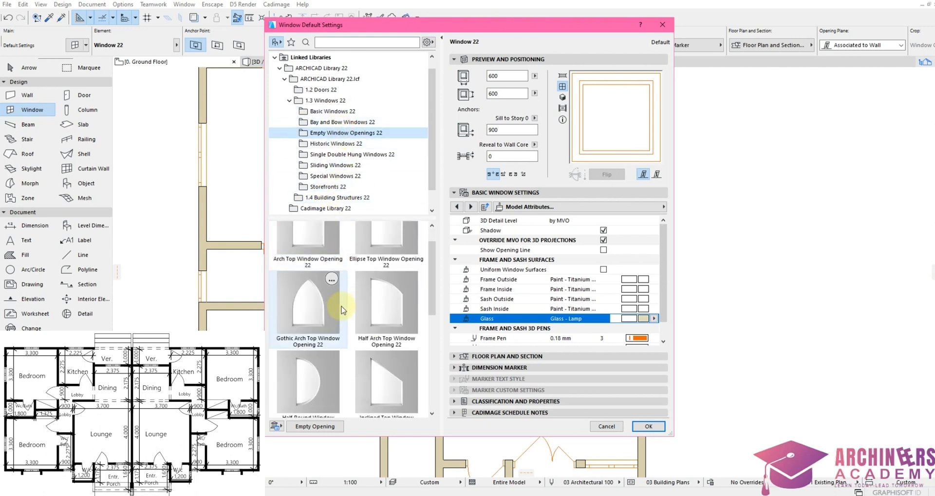
{"action": "scroll", "coordinate": [349, 334], "scroll_direction": "down", "scroll_amount": 5}
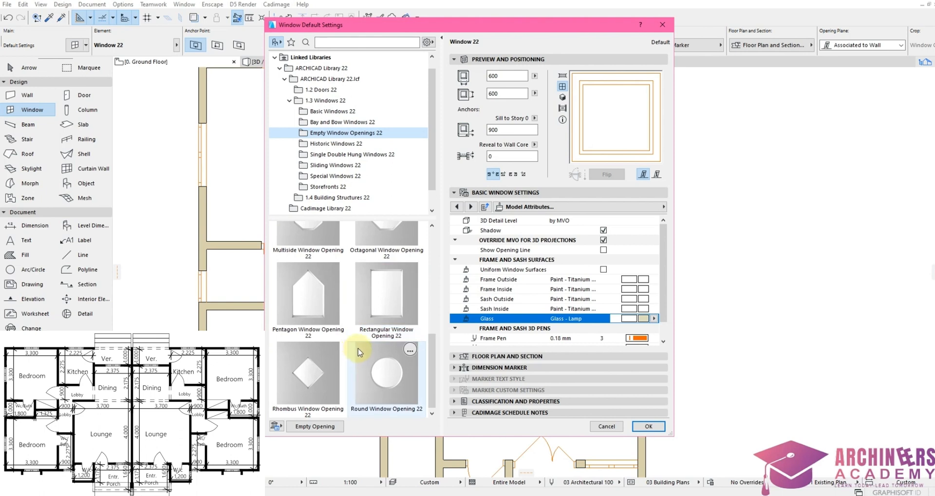
{"action": "left_click", "coordinate": [387, 299]}
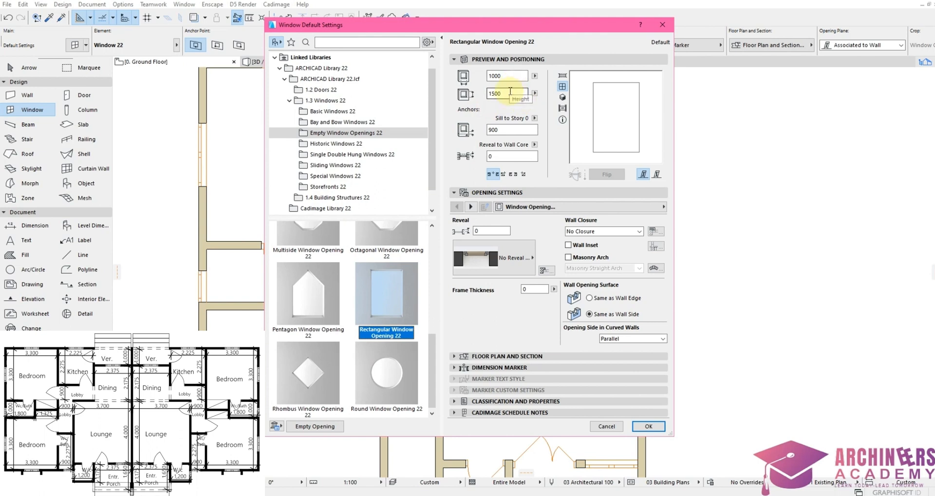
Set the rectangular opening's height to 2550 and its sill to 0, and accept the settings
{"action": "left_click_drag", "start_coordinate": [509, 92], "coordinate": [479, 100]}
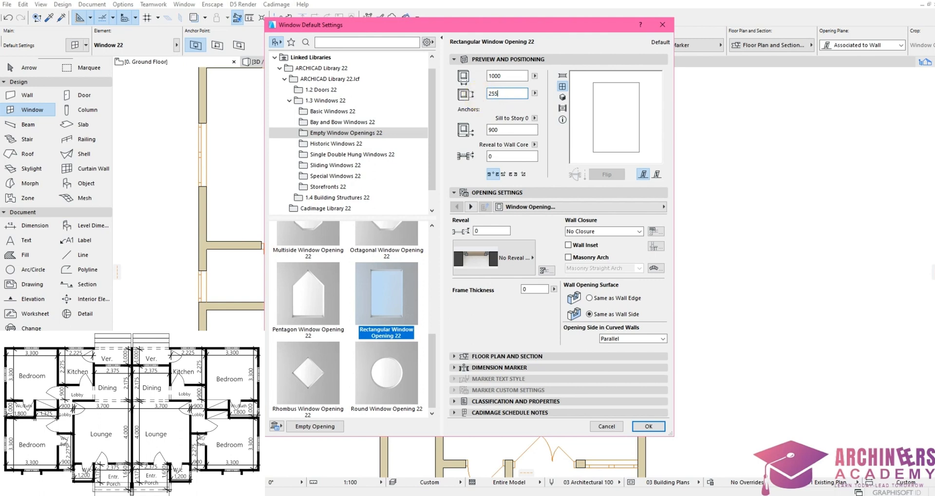
{"action": "type", "text": "2550"}
{"action": "left_click_drag", "start_coordinate": [507, 130], "coordinate": [463, 130]}
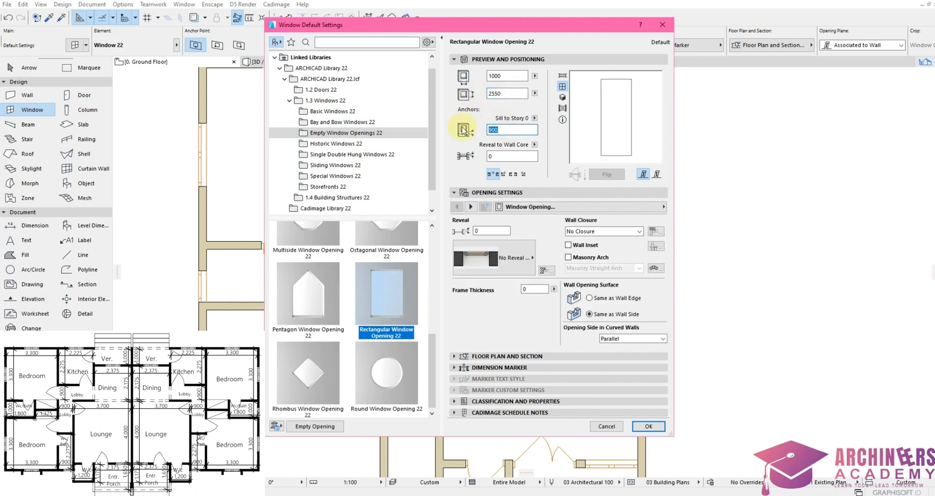
{"action": "type", "text": "0"}
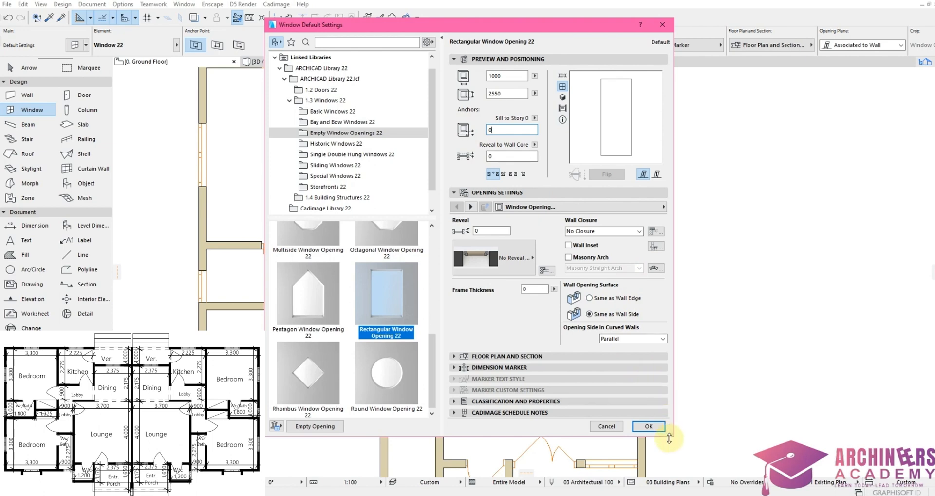
{"action": "left_click", "coordinate": [649, 426]}
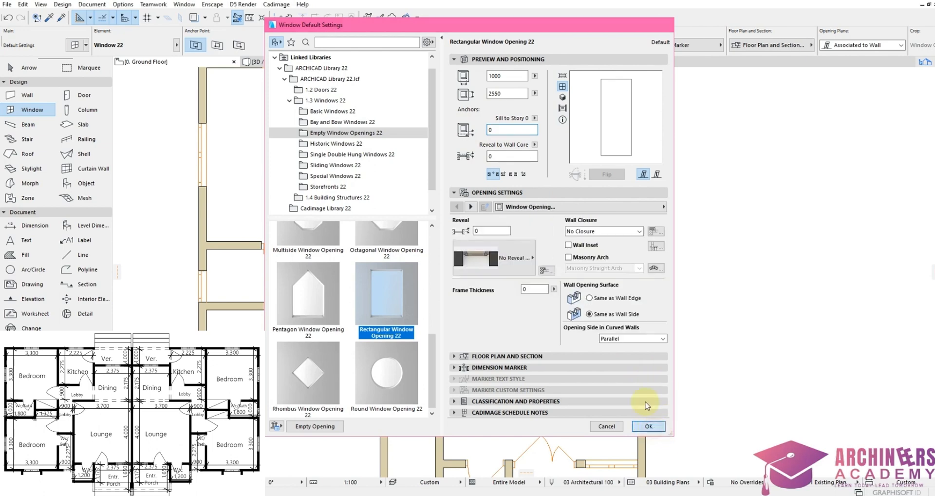
Place a 2100-high rectangular opening in the wall between the dining and the lounge, and stretch both ends to the adjoining walls
{"action": "scroll", "coordinate": [538, 242], "scroll_direction": "up", "scroll_amount": 2}
{"action": "left_click", "coordinate": [602, 242]}
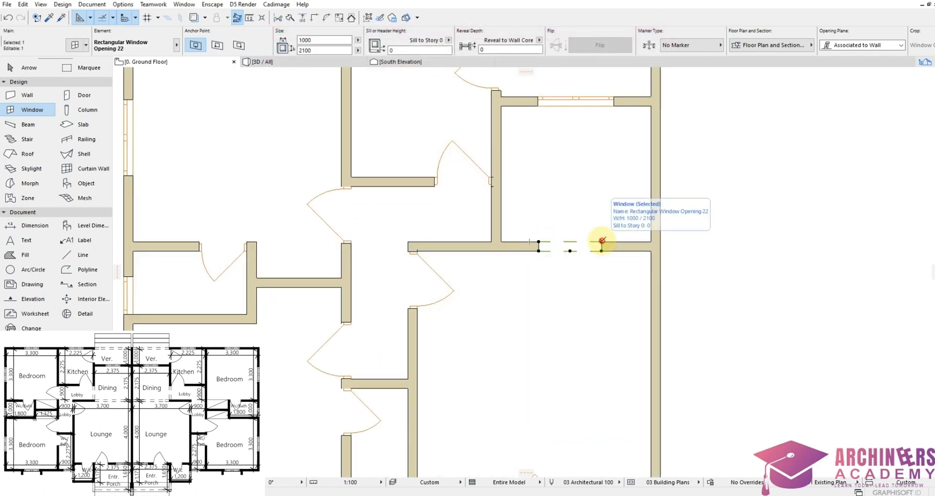
{"action": "left_click", "coordinate": [602, 242]}
{"action": "left_click", "coordinate": [655, 242]}
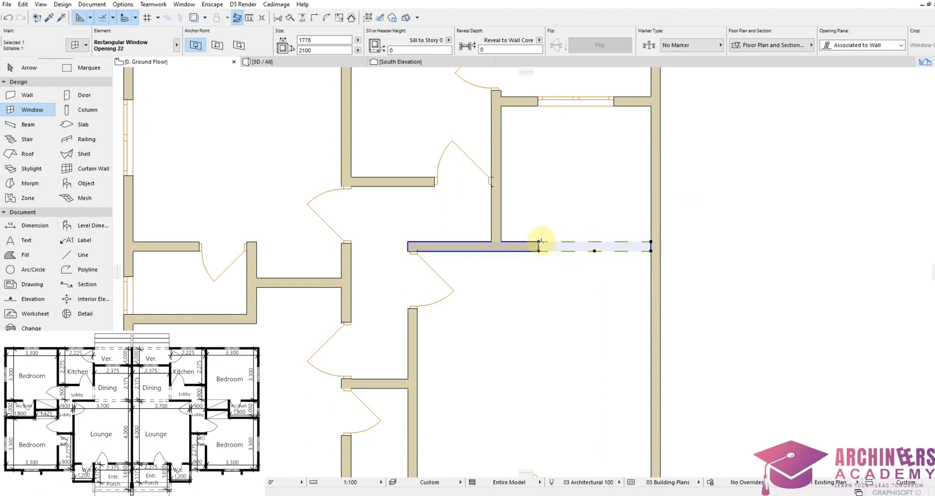
{"action": "left_click", "coordinate": [539, 242]}
{"action": "left_click", "coordinate": [501, 241]}
{"action": "key", "text": "Escape"}
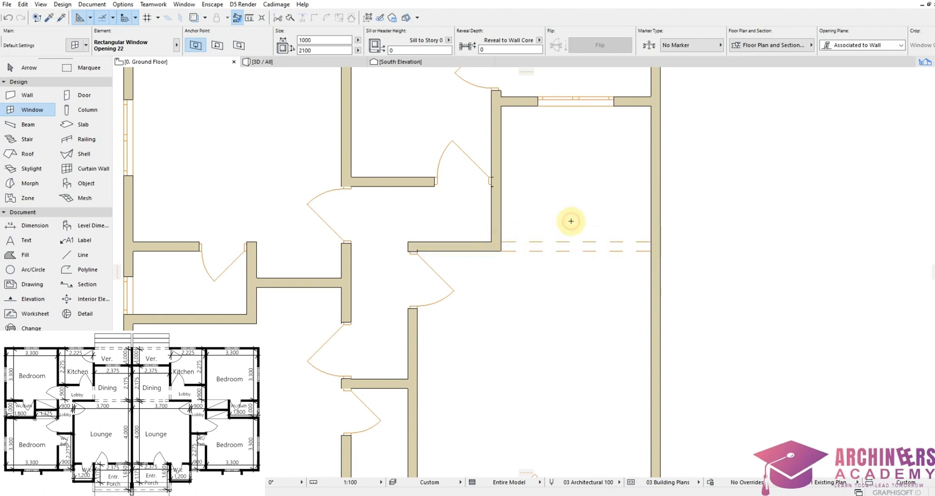
Place a 2100-high rectangular opening in the wall between the lobby and the dining, filling the stretch between the kitchen and lounge walls
{"action": "scroll", "coordinate": [579, 273], "scroll_direction": "down", "scroll_amount": 3}
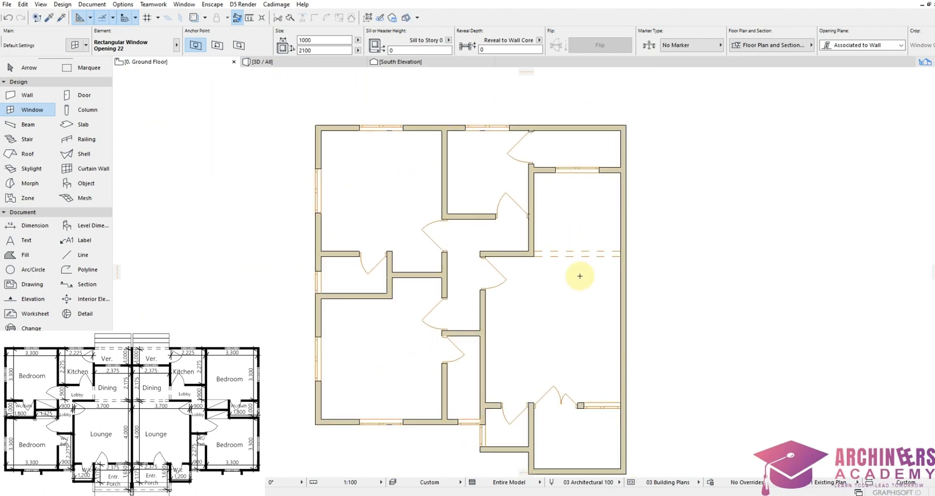
{"action": "scroll", "coordinate": [530, 256], "scroll_direction": "up", "scroll_amount": 5}
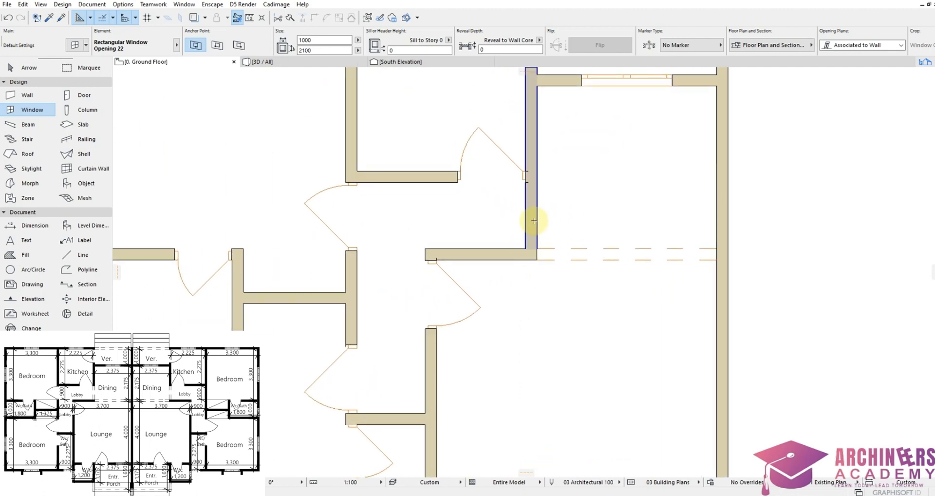
{"action": "scroll", "coordinate": [530, 217], "scroll_direction": "up", "scroll_amount": 5}
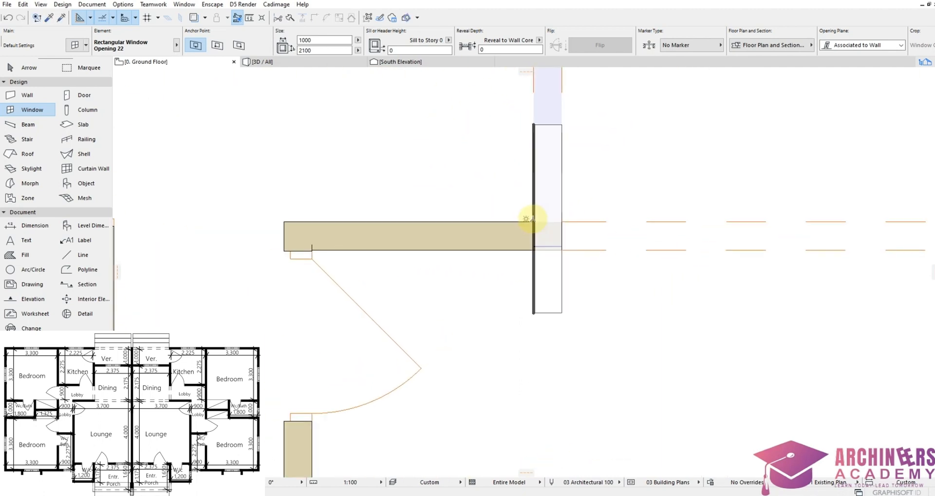
{"action": "scroll", "coordinate": [530, 218], "scroll_direction": "down", "scroll_amount": 5}
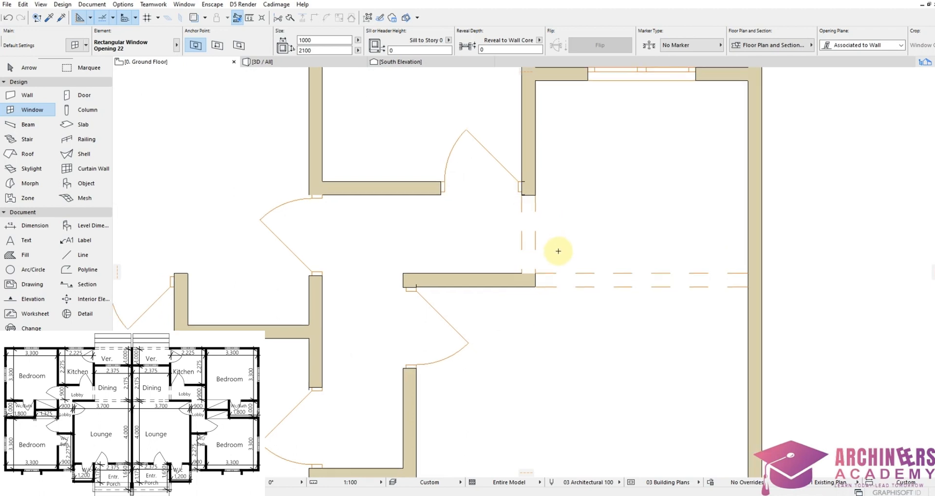
{"action": "scroll", "coordinate": [558, 251], "scroll_direction": "down", "scroll_amount": 5}
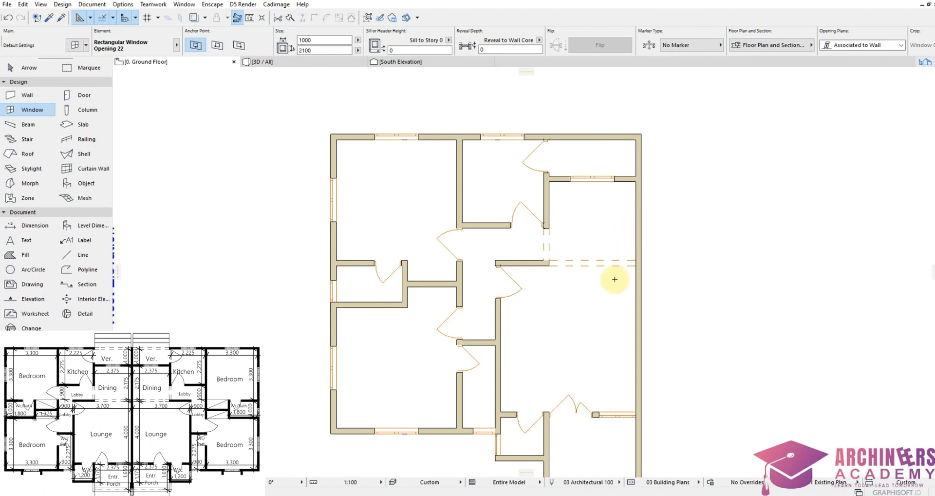
Set the default rectangular opening's height to 2550 and accept the settings
{"action": "scroll", "coordinate": [616, 278], "scroll_direction": "down", "scroll_amount": 2}
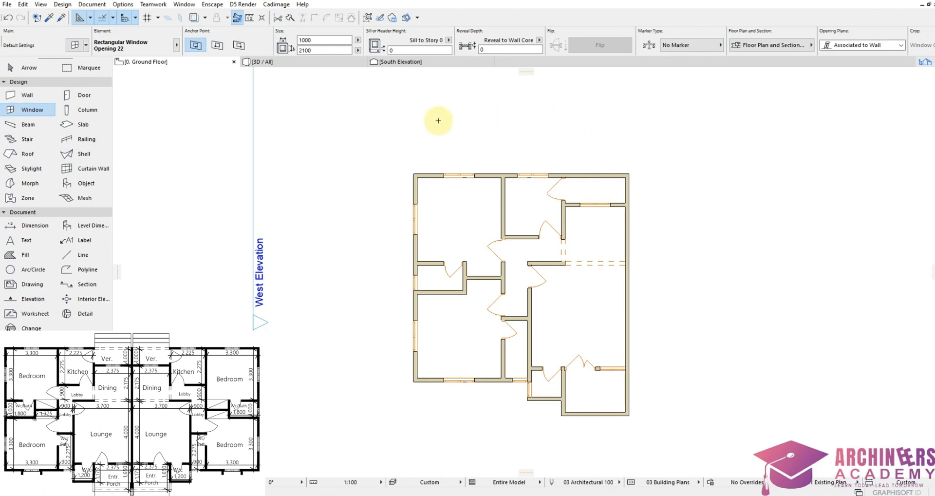
{"action": "left_click", "coordinate": [84, 45]}
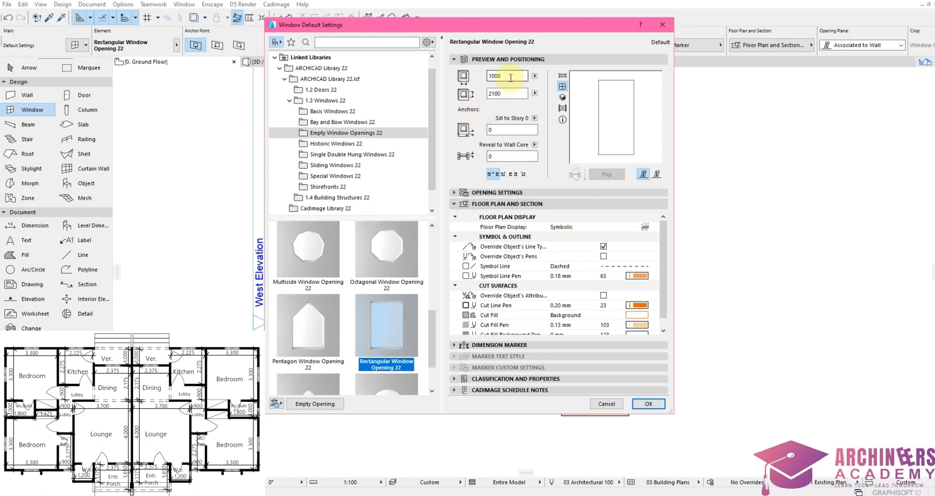
{"action": "key", "text": "Tab"}
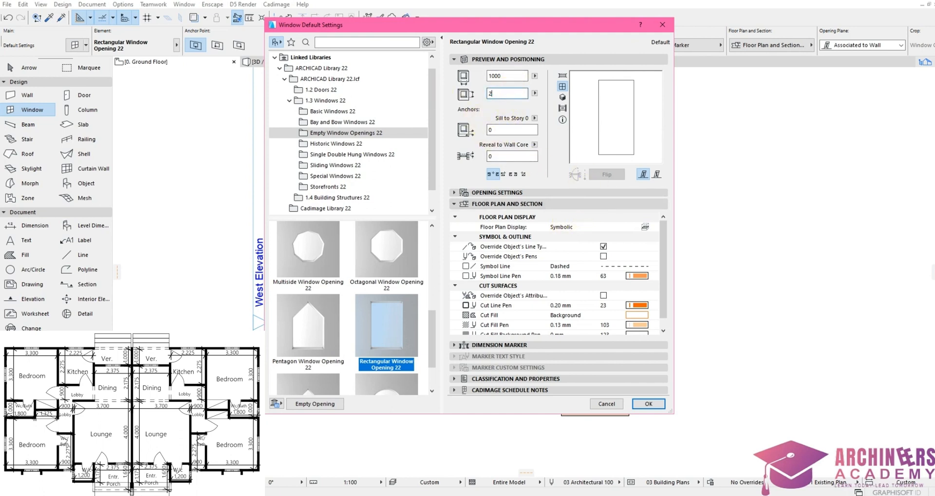
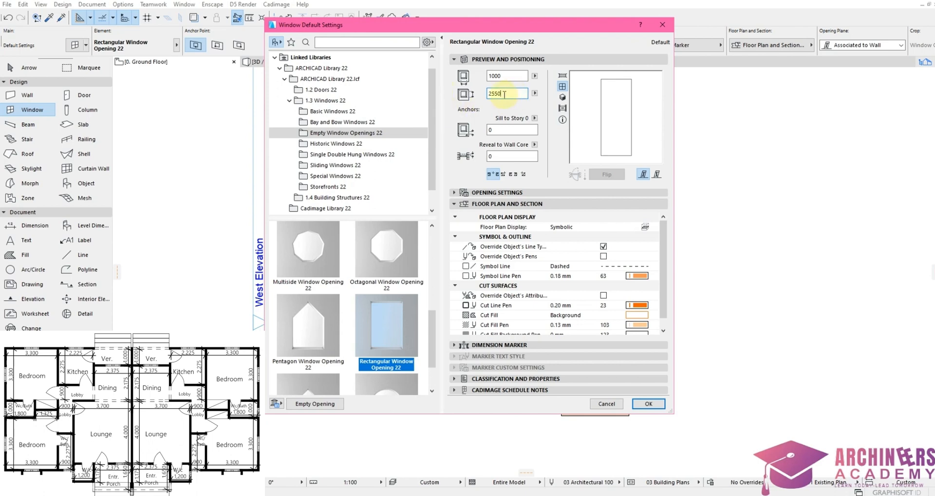
{"action": "left_click", "coordinate": [650, 404]}
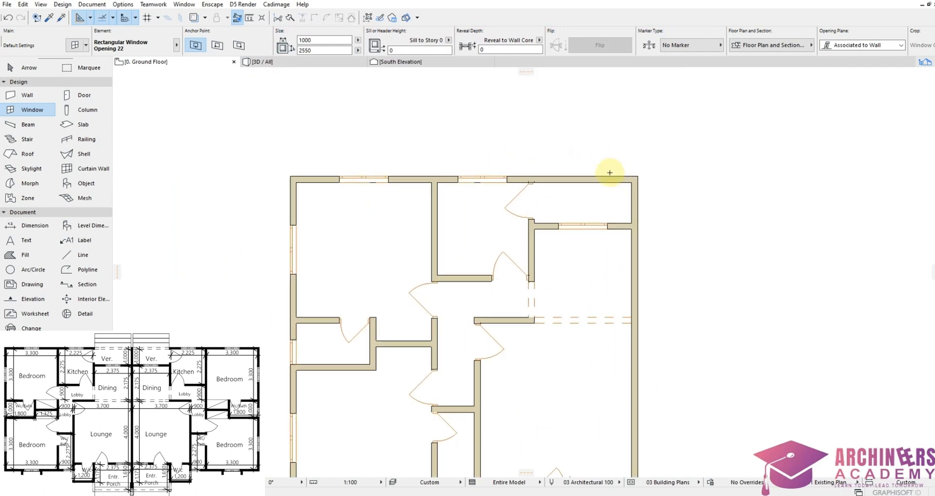
Place a 2550-high rectangular opening in the veranda's outer wall and stretch both ends to the veranda's side walls
{"action": "scroll", "coordinate": [609, 172], "scroll_direction": "up", "scroll_amount": 2}
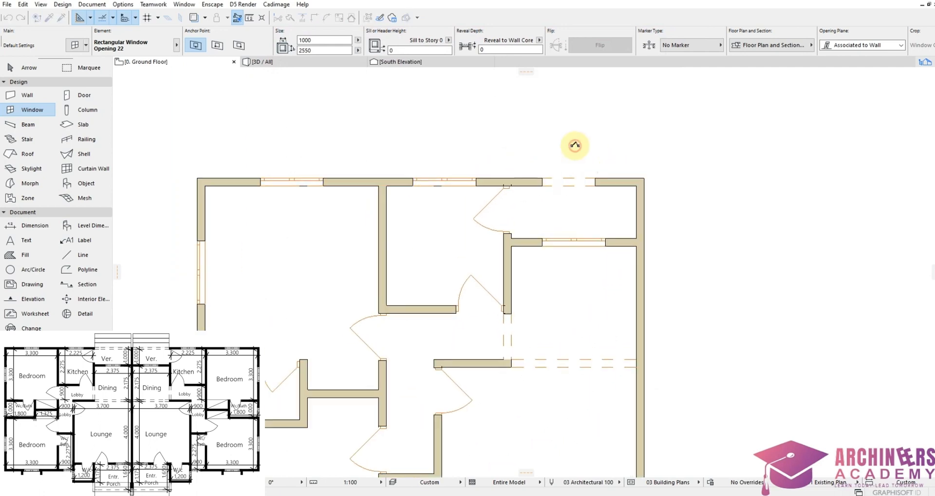
{"action": "left_click", "coordinate": [592, 185]}
{"action": "left_click", "coordinate": [593, 185]}
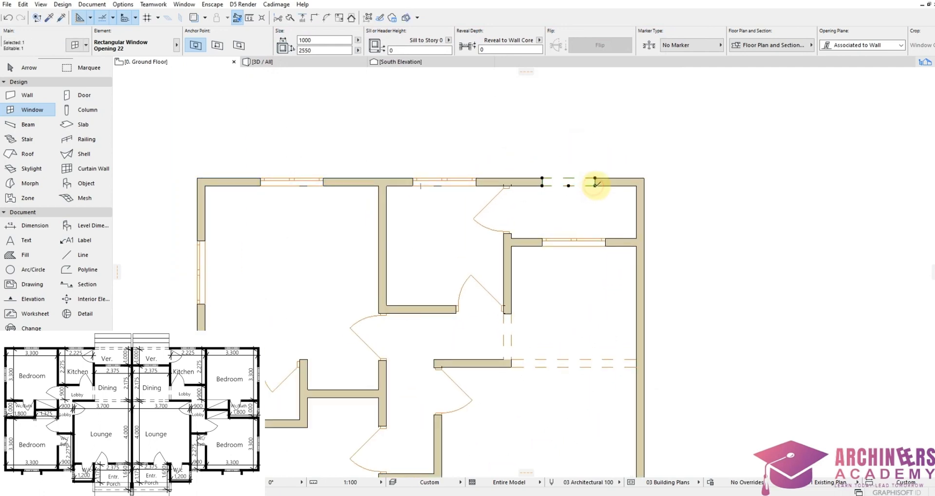
{"action": "left_click", "coordinate": [595, 186]}
{"action": "left_click", "coordinate": [635, 184]}
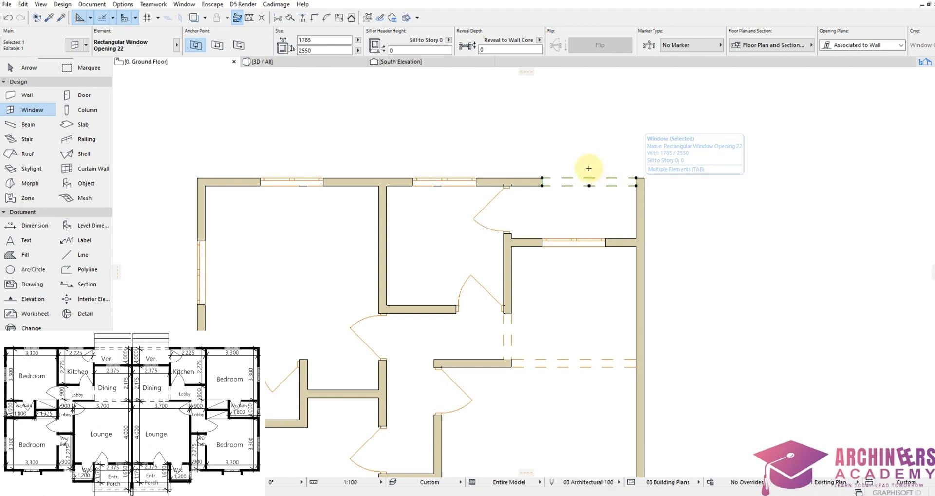
{"action": "left_click", "coordinate": [542, 185]}
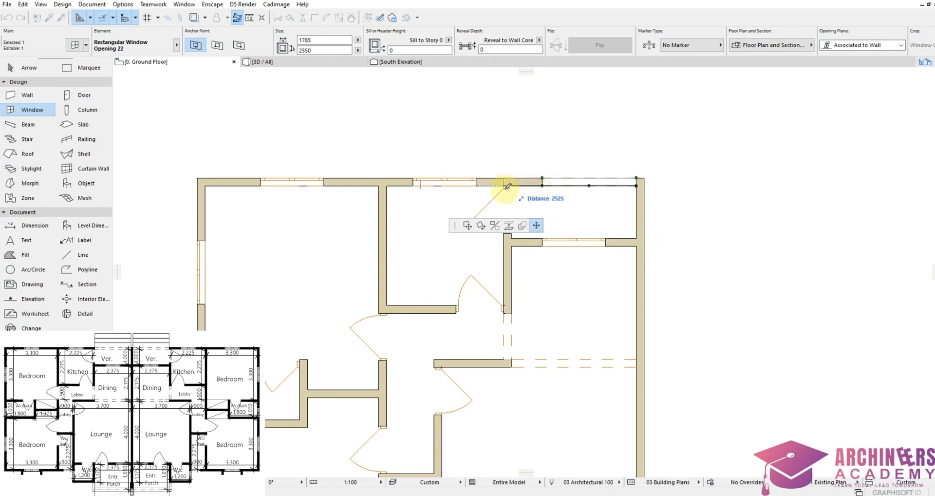
{"action": "left_click", "coordinate": [511, 239]}
Place a 2550-high rectangular opening in the entrance porch's front wall and stretch it from the party wall to the porch's outer corner
{"action": "scroll", "coordinate": [538, 258], "scroll_direction": "down", "scroll_amount": 5}
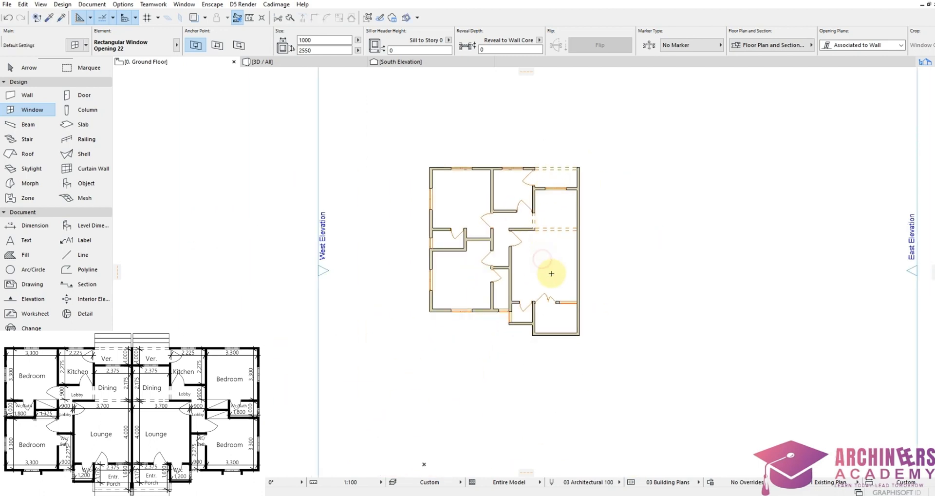
{"action": "scroll", "coordinate": [553, 321], "scroll_direction": "down", "scroll_amount": 3}
{"action": "scroll", "coordinate": [552, 320], "scroll_direction": "up", "scroll_amount": 8}
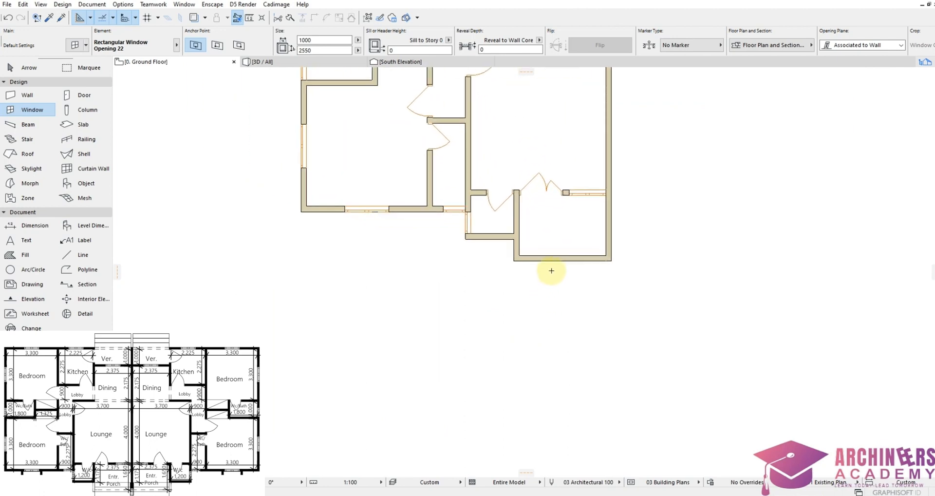
{"action": "scroll", "coordinate": [577, 259], "scroll_direction": "up", "scroll_amount": 2}
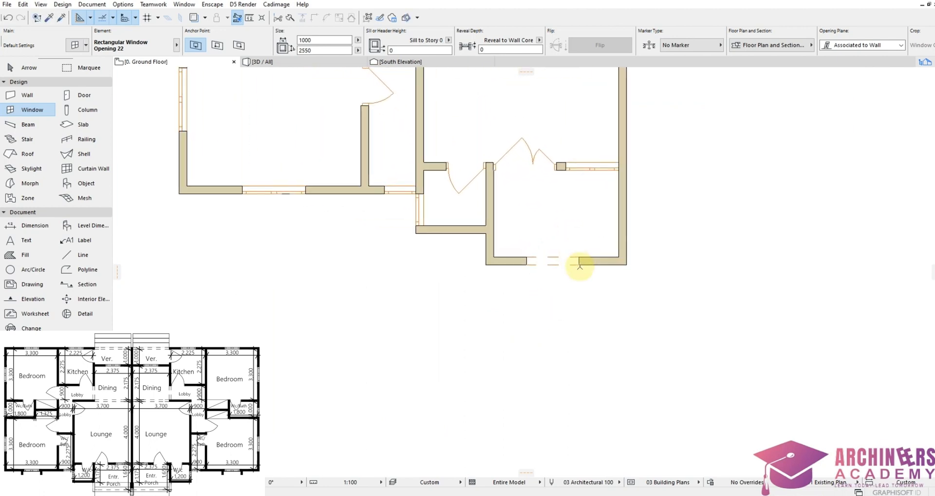
{"action": "left_click", "coordinate": [578, 258], "text": "shift"}
{"action": "left_click", "coordinate": [579, 257]}
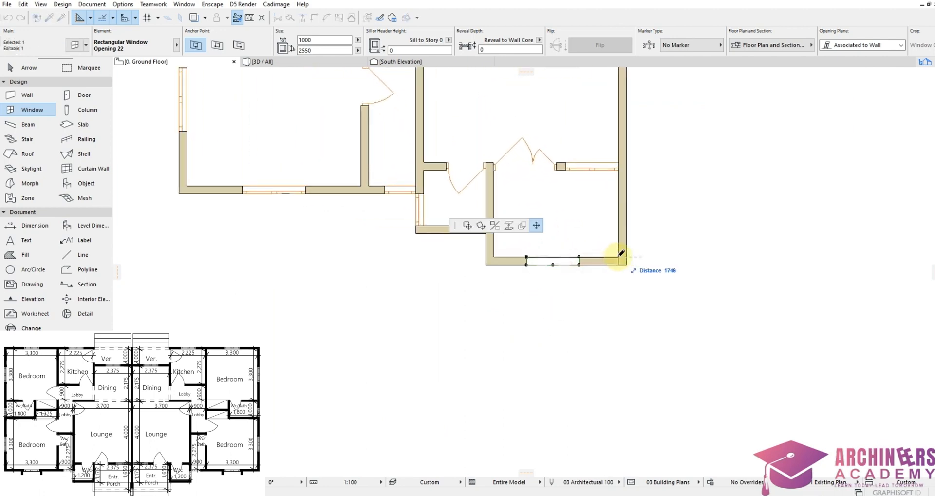
{"action": "left_click", "coordinate": [618, 256]}
{"action": "left_click", "coordinate": [526, 256]}
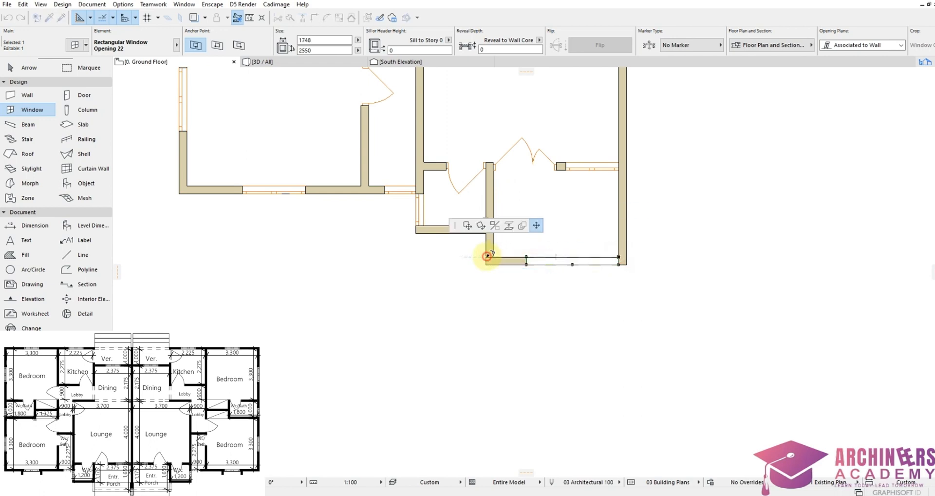
{"action": "left_click", "coordinate": [487, 256]}
{"action": "key", "text": "Escape"}
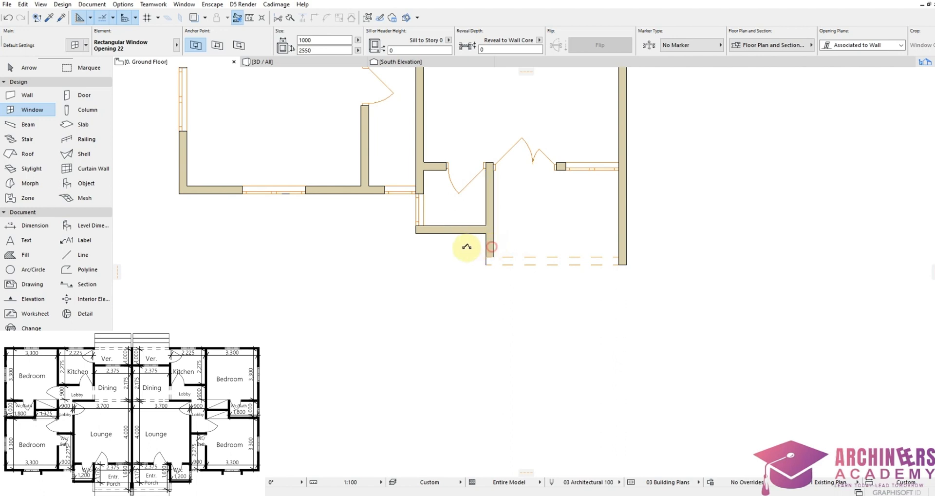
Place a 2550-high rectangular opening in the entrance porch's side wall and stretch it from the W/C's outer corner to the porch's front corner
{"action": "left_click", "coordinate": [466, 246]}
{"action": "left_click", "coordinate": [495, 223]}
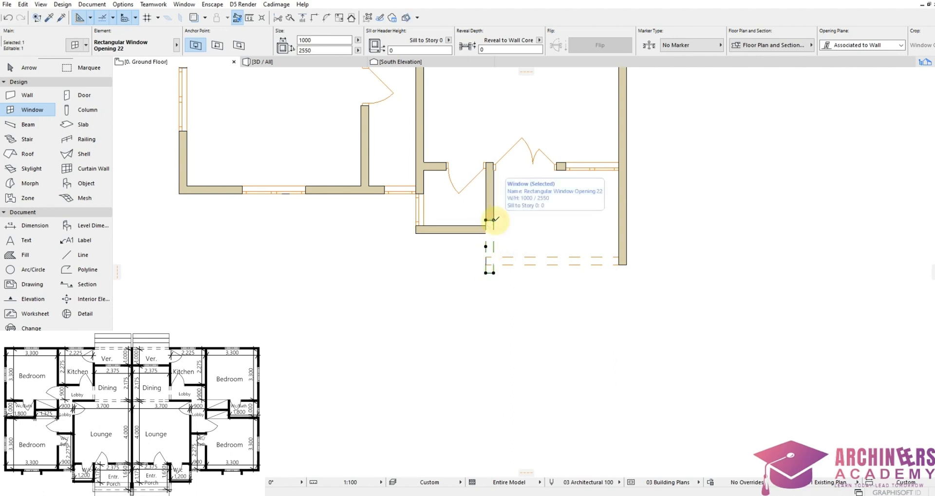
{"action": "left_click", "coordinate": [489, 223]}
{"action": "scroll", "coordinate": [486, 237], "scroll_direction": "up", "scroll_amount": 2}
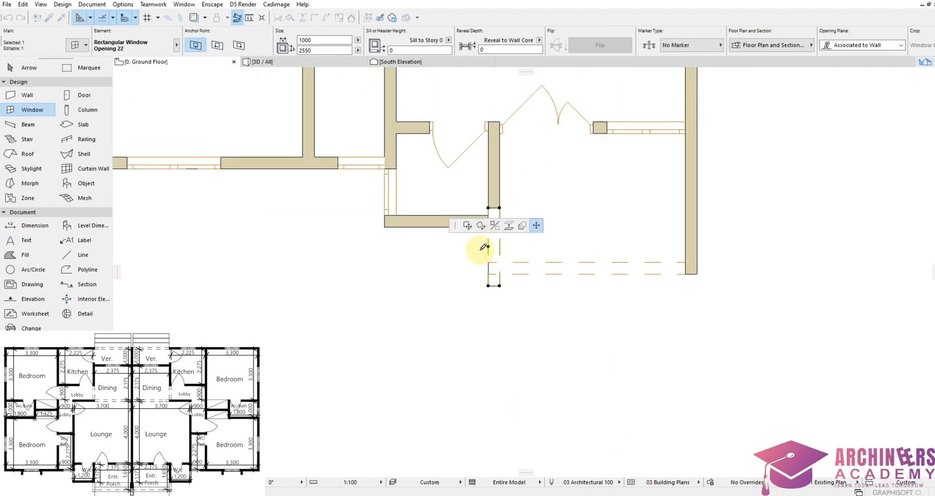
{"action": "scroll", "coordinate": [484, 251], "scroll_direction": "down", "scroll_amount": 2}
{"action": "scroll", "coordinate": [482, 256], "scroll_direction": "up", "scroll_amount": 2}
{"action": "scroll", "coordinate": [483, 239], "scroll_direction": "down", "scroll_amount": 1}
{"action": "scroll", "coordinate": [482, 253], "scroll_direction": "up", "scroll_amount": 3}
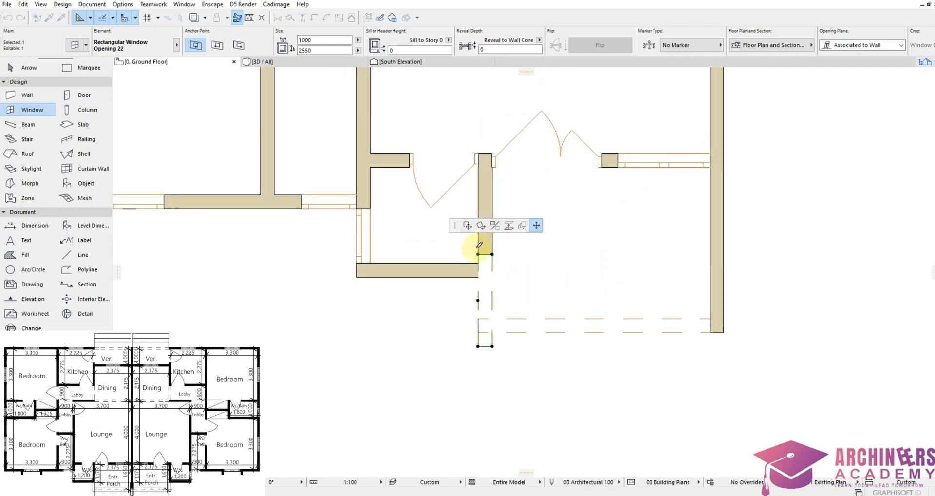
{"action": "left_click", "coordinate": [483, 293]}
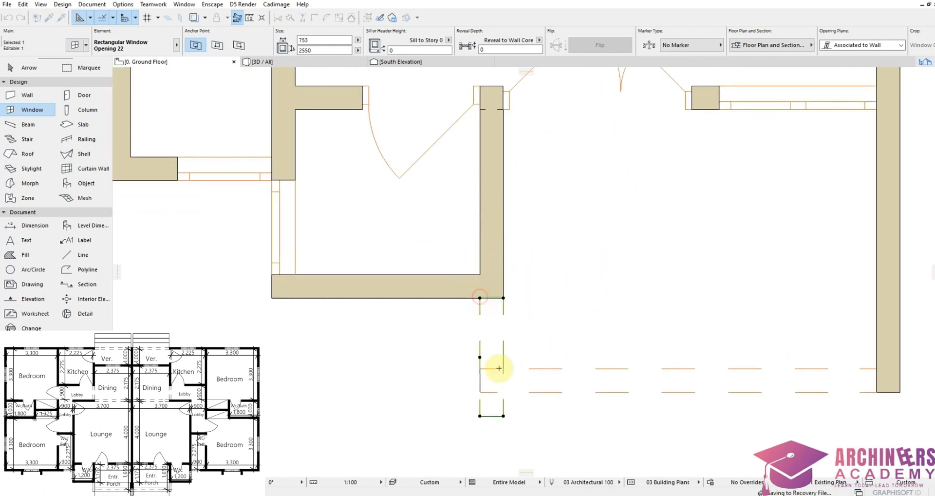
{"action": "left_click", "coordinate": [503, 416]}
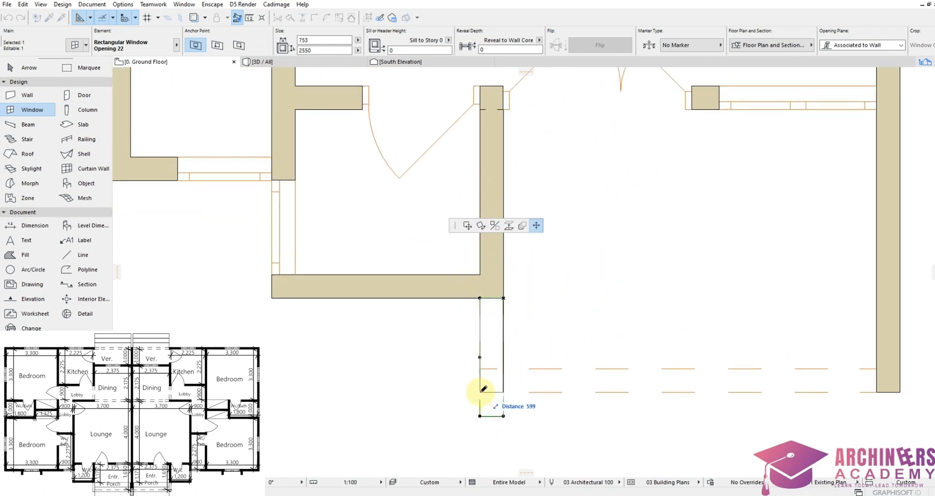
{"action": "left_click", "coordinate": [484, 389]}
{"action": "key", "text": "Escape"}
{"action": "scroll", "coordinate": [452, 344], "scroll_direction": "down", "scroll_amount": 3}
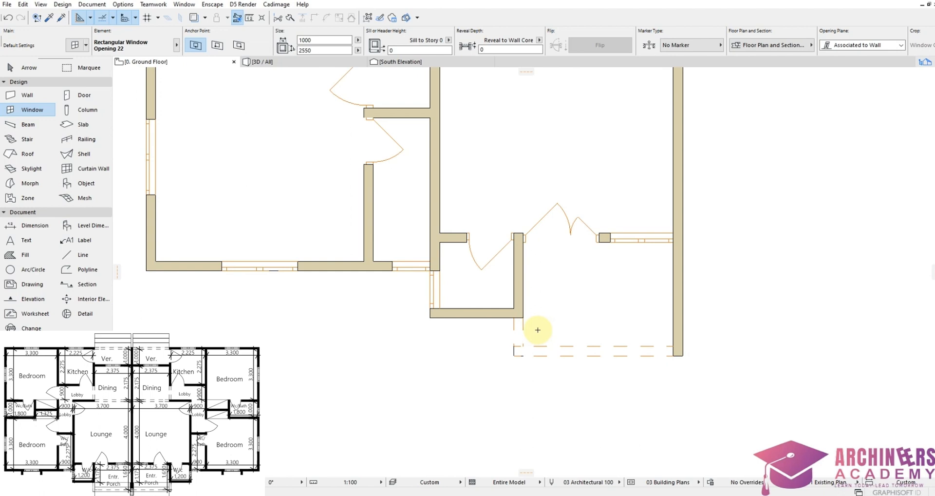
Start dimensioning and set the default witness lines to the custom-length type
{"action": "scroll", "coordinate": [537, 330], "scroll_direction": "down", "scroll_amount": 5}
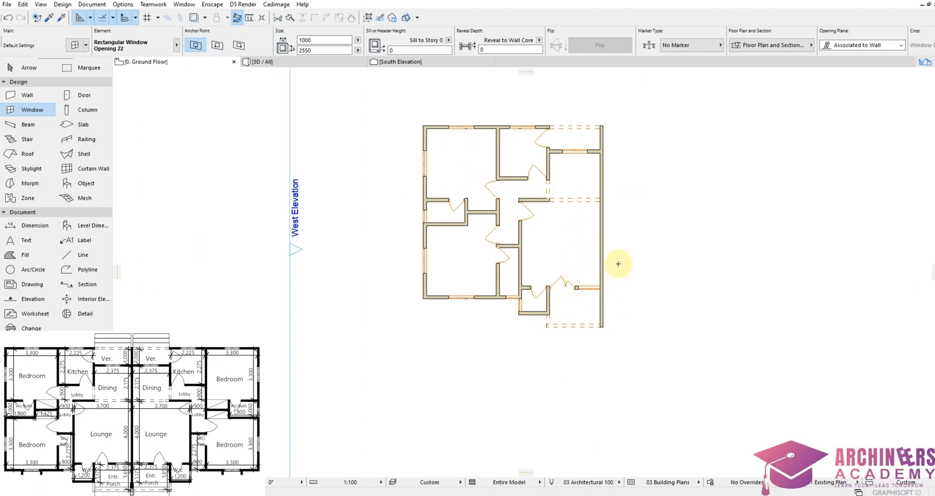
{"action": "scroll", "coordinate": [463, 244], "scroll_direction": "down", "scroll_amount": 2}
{"action": "scroll", "coordinate": [478, 235], "scroll_direction": "up", "scroll_amount": 3}
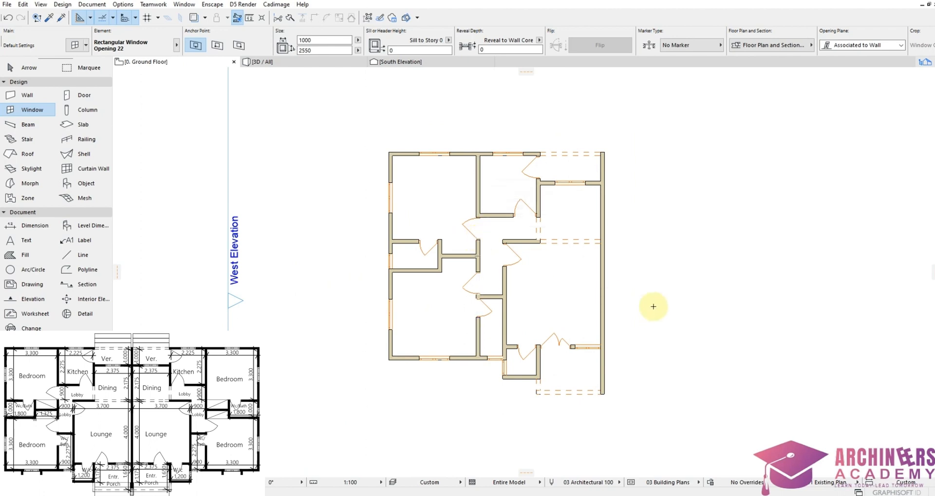
{"action": "scroll", "coordinate": [472, 307], "scroll_direction": "up", "scroll_amount": 2}
{"action": "scroll", "coordinate": [466, 342], "scroll_direction": "down", "scroll_amount": 1}
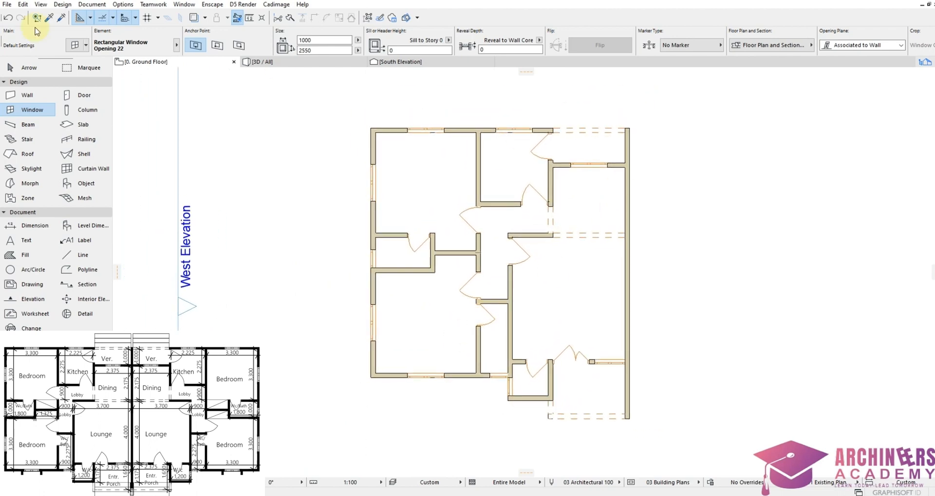
{"action": "left_click", "coordinate": [44, 227]}
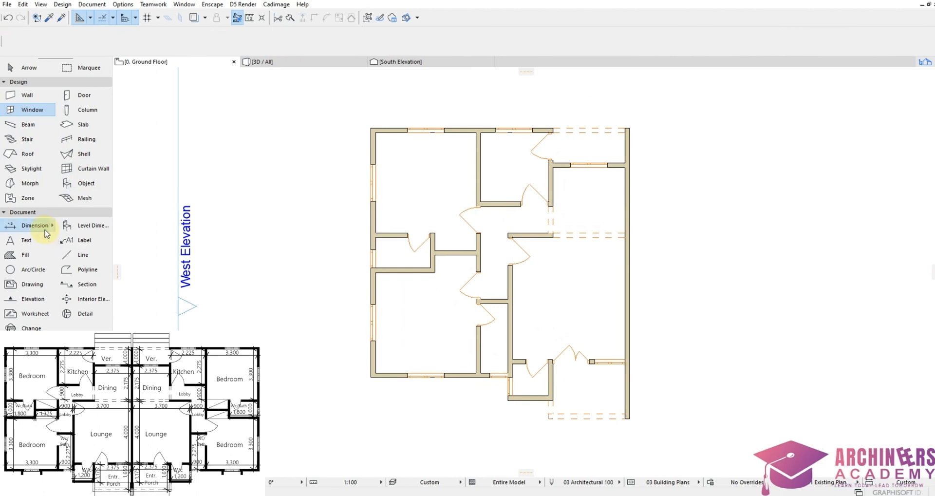
{"action": "key", "text": "ctrl+t"}
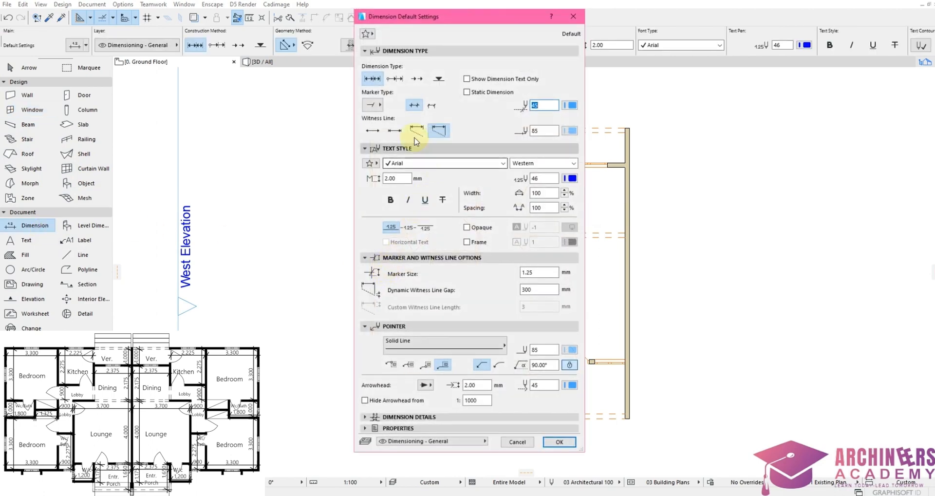
{"action": "left_click", "coordinate": [375, 106]}
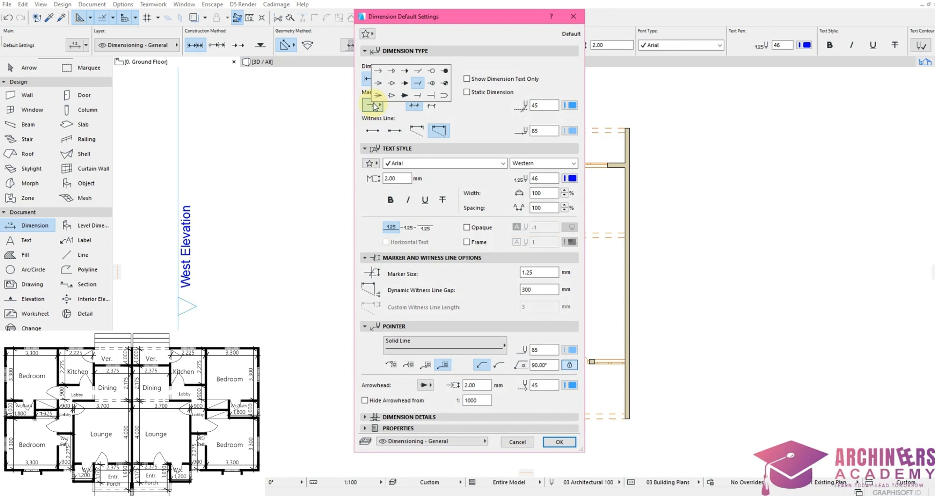
{"action": "left_click", "coordinate": [375, 106]}
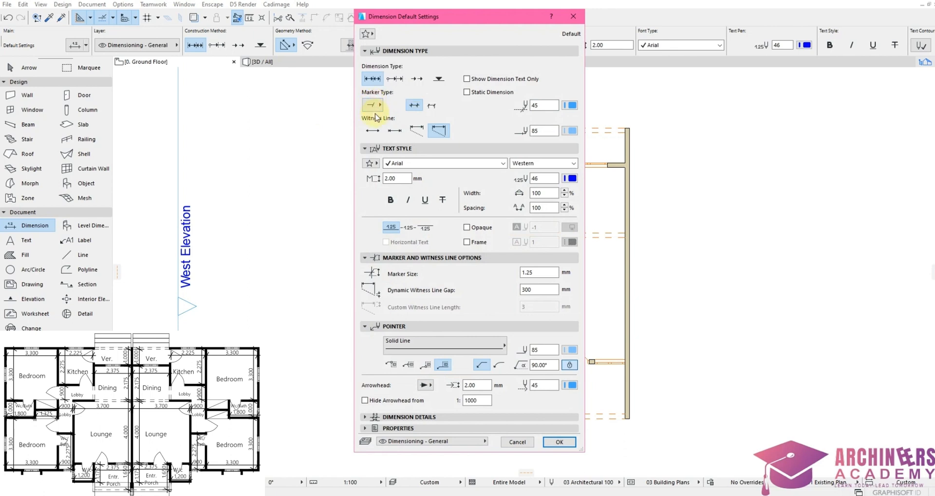
{"action": "left_click", "coordinate": [416, 131]}
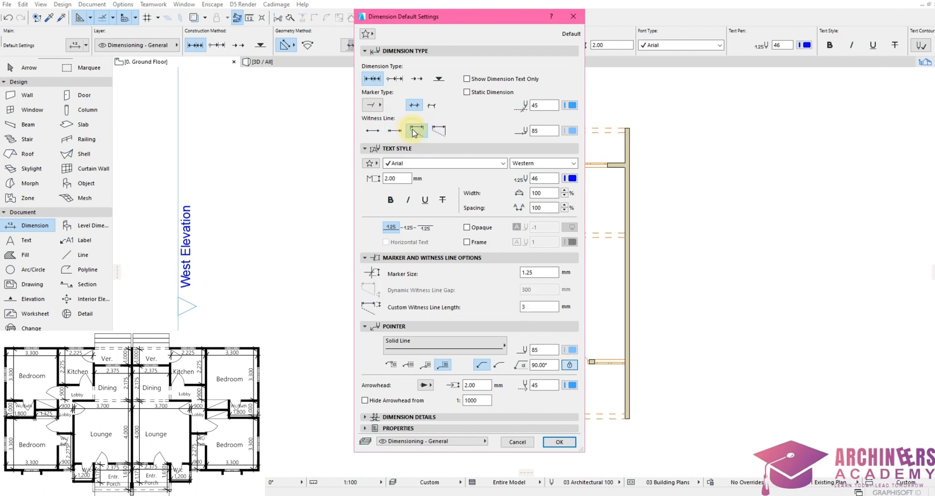
Set the default dimension text to Bahnschrift SemiCondensed at 2.80 mm and accept the settings
{"action": "left_click", "coordinate": [403, 166]}
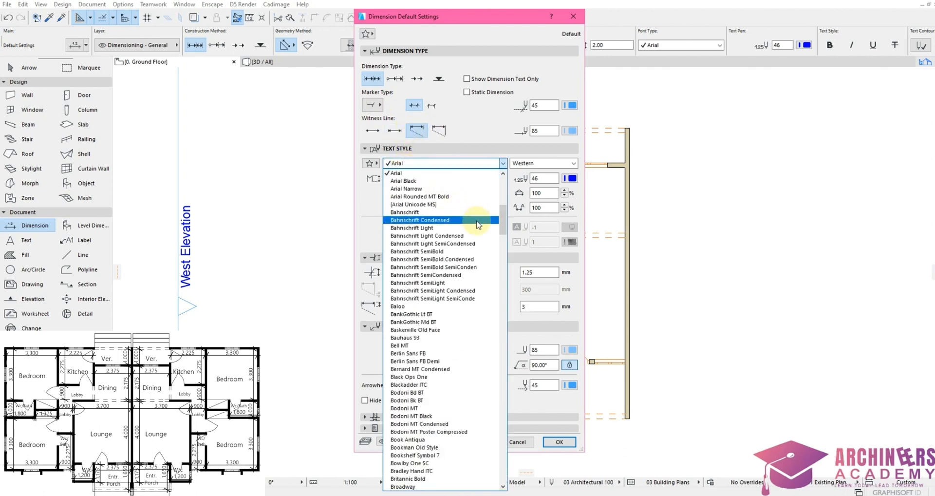
{"action": "left_click_drag", "start_coordinate": [504, 222], "coordinate": [504, 190]}
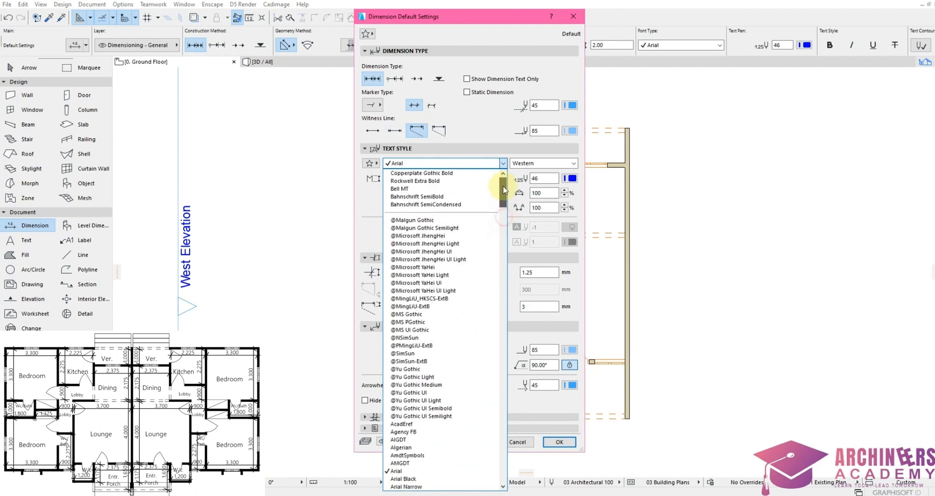
{"action": "left_click", "coordinate": [447, 205]}
{"action": "left_click", "coordinate": [400, 179]}
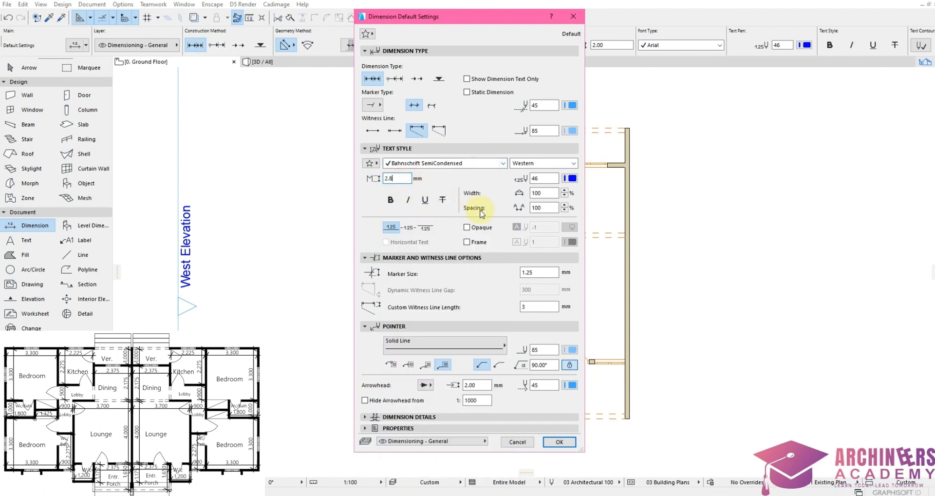
{"action": "type", "text": "80"}
{"action": "left_click", "coordinate": [555, 443]}
Dimension the upper bedroom's clear width between its inner wall faces, placing the dimension line just below the window wall
{"action": "scroll", "coordinate": [391, 137], "scroll_direction": "up", "scroll_amount": 5}
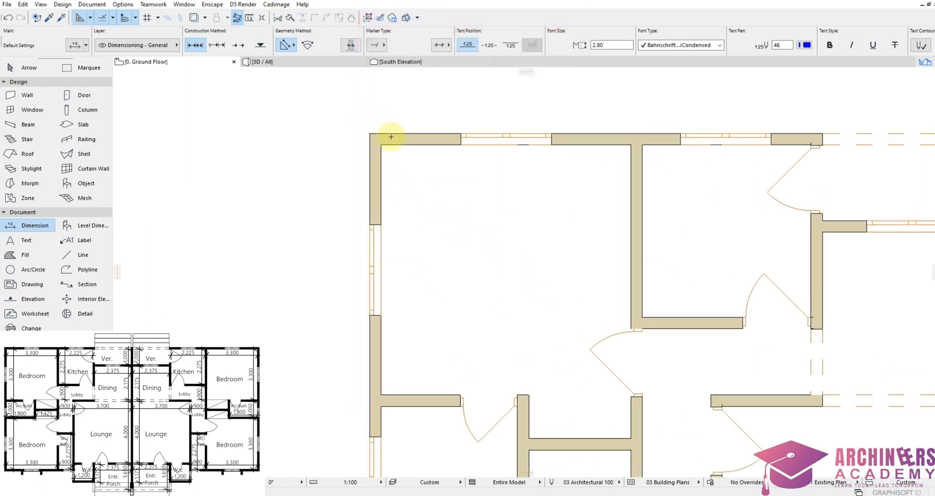
{"action": "left_click", "coordinate": [382, 146]}
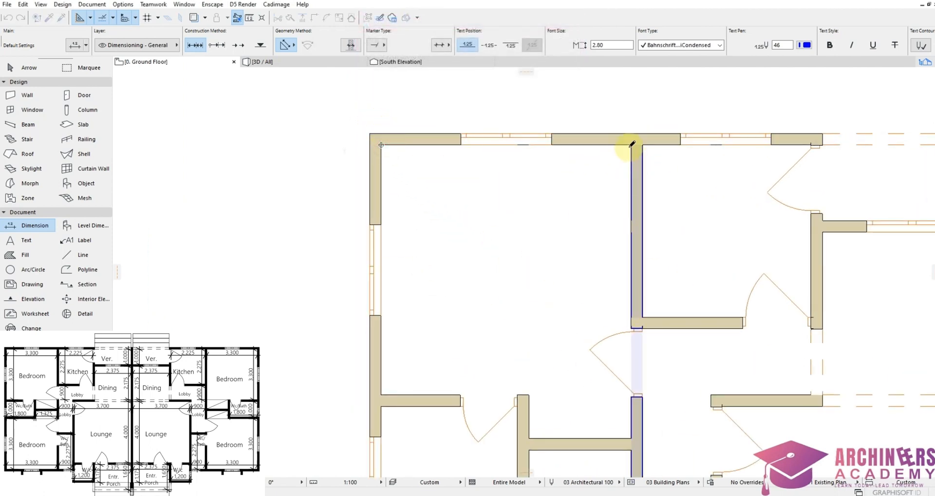
{"action": "left_click", "coordinate": [632, 144]}
{"action": "right_click", "coordinate": [548, 177]}
{"action": "left_click", "coordinate": [565, 236]}
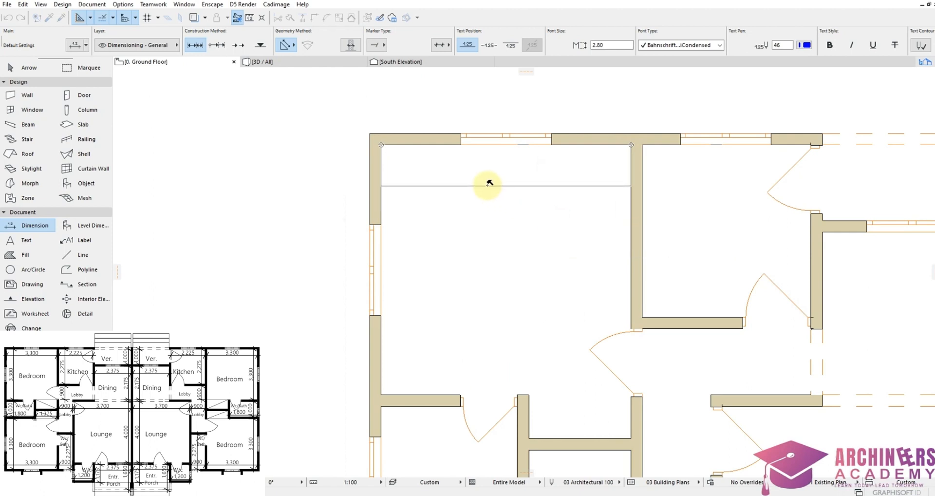
{"action": "left_click", "coordinate": [485, 183]}
{"action": "scroll", "coordinate": [423, 119], "scroll_direction": "down", "scroll_amount": 2}
{"action": "scroll", "coordinate": [542, 168], "scroll_direction": "up", "scroll_amount": 2}
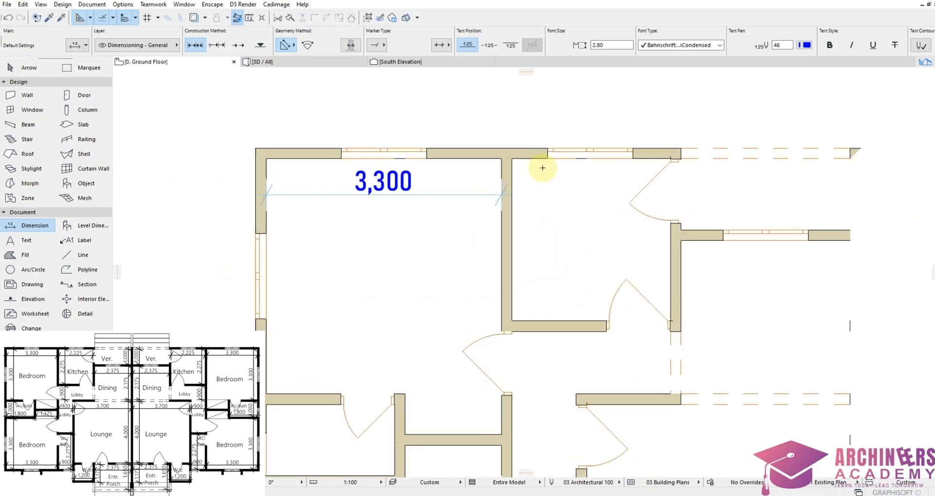
Move the upper bedroom's width dimension line slightly closer to the window wall
{"action": "scroll", "coordinate": [543, 168], "scroll_direction": "up", "scroll_amount": 3}
{"action": "scroll", "coordinate": [278, 225], "scroll_direction": "down", "scroll_amount": 2}
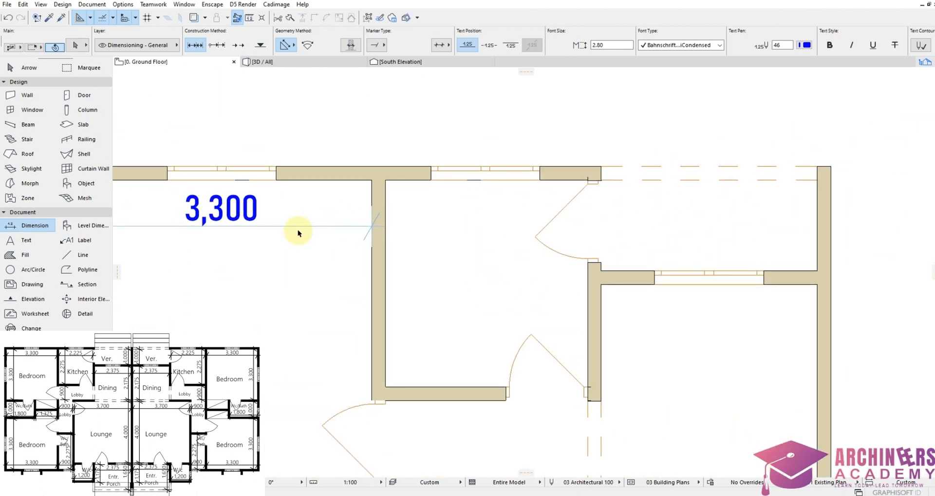
{"action": "left_click", "coordinate": [295, 235], "text": "shift"}
{"action": "left_click", "coordinate": [307, 210], "text": "shift"}
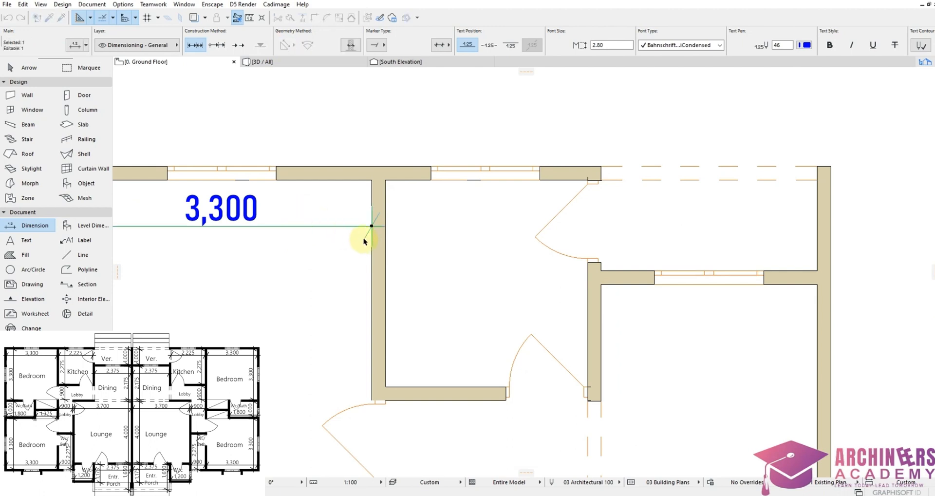
{"action": "left_click_drag", "start_coordinate": [372, 224], "coordinate": [409, 210]}
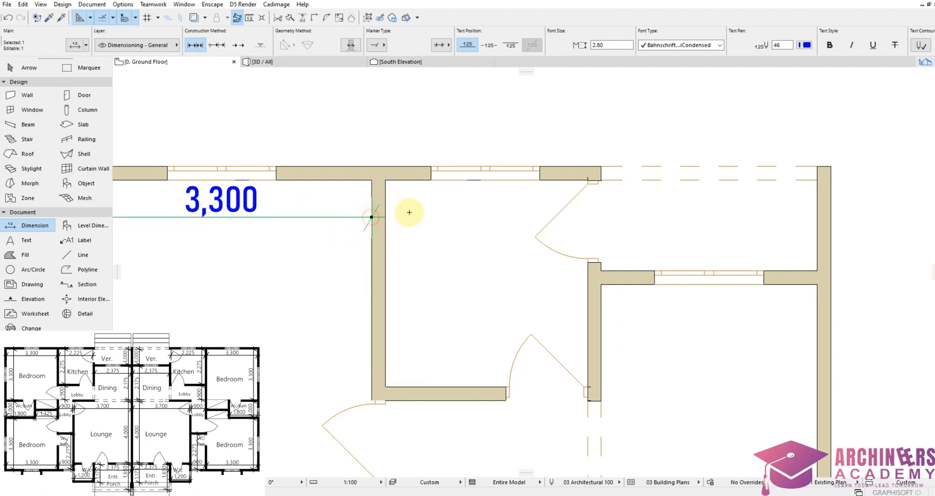
Dimension the kitchen's clear width between its inner wall faces, aligning the dimension line with the upper bedroom's width dimension
{"action": "left_click", "coordinate": [386, 179]}
{"action": "left_click", "coordinate": [585, 180]}
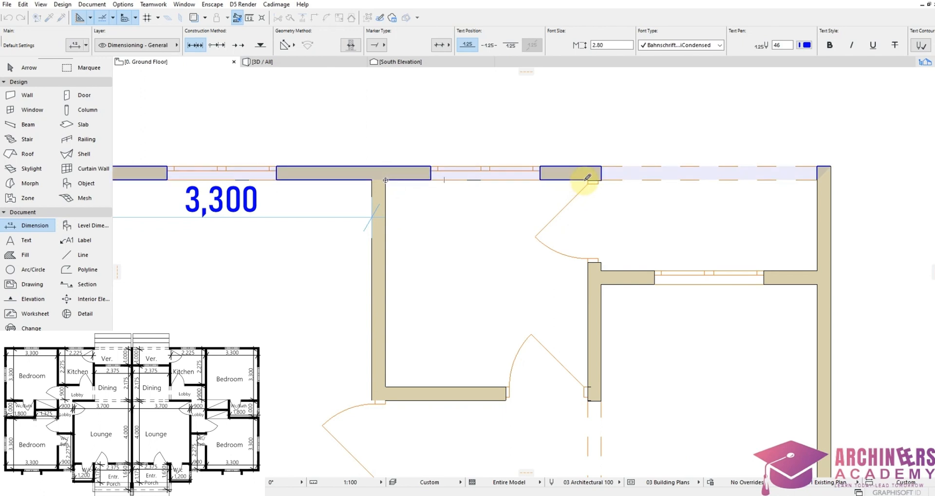
{"action": "left_click", "coordinate": [585, 167]}
{"action": "left_click", "coordinate": [584, 167]}
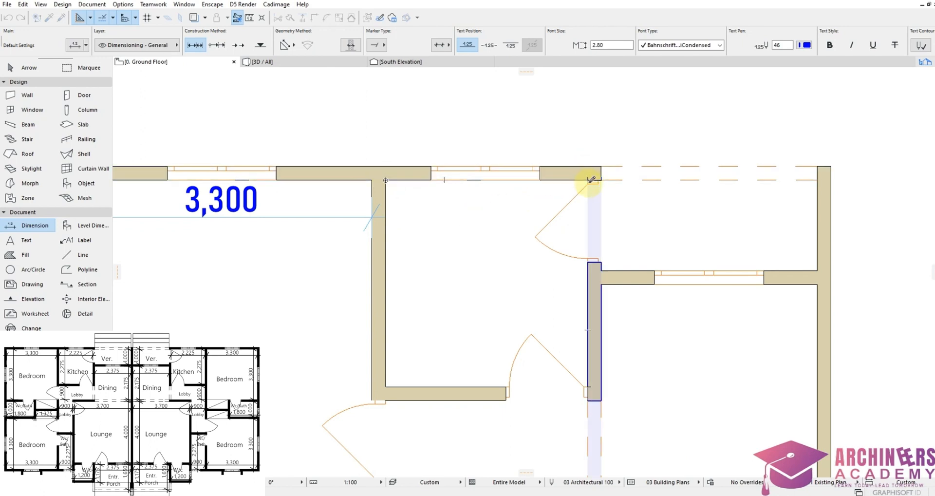
{"action": "left_click", "coordinate": [589, 183]}
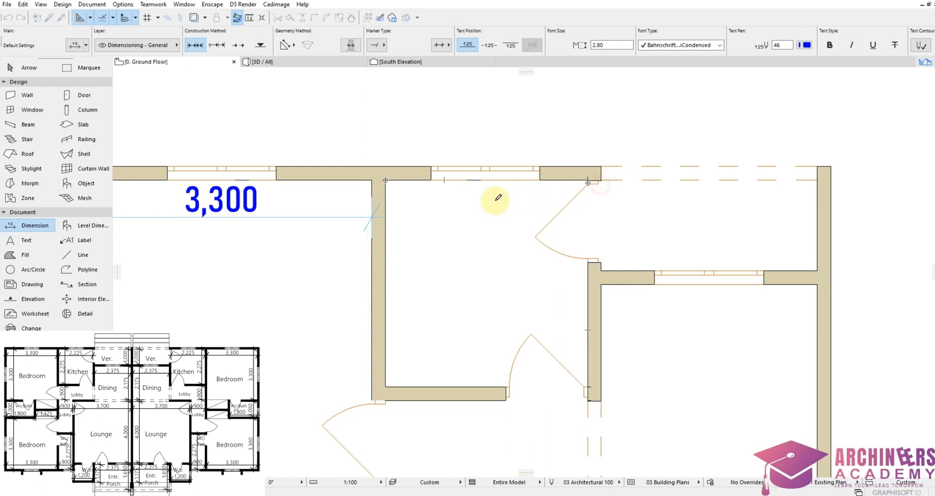
{"action": "right_click", "coordinate": [461, 203]}
{"action": "left_click", "coordinate": [489, 267]}
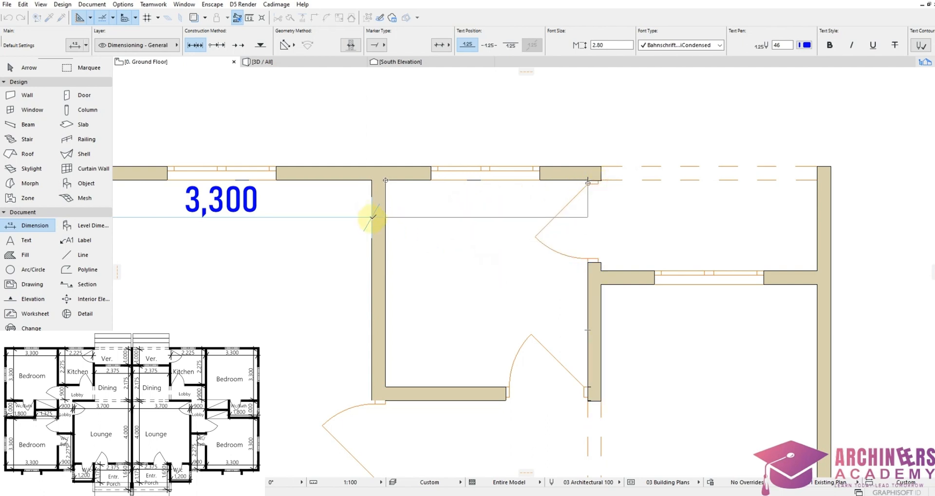
{"action": "left_click", "coordinate": [372, 217]}
{"action": "scroll", "coordinate": [484, 250], "scroll_direction": "down", "scroll_amount": 3}
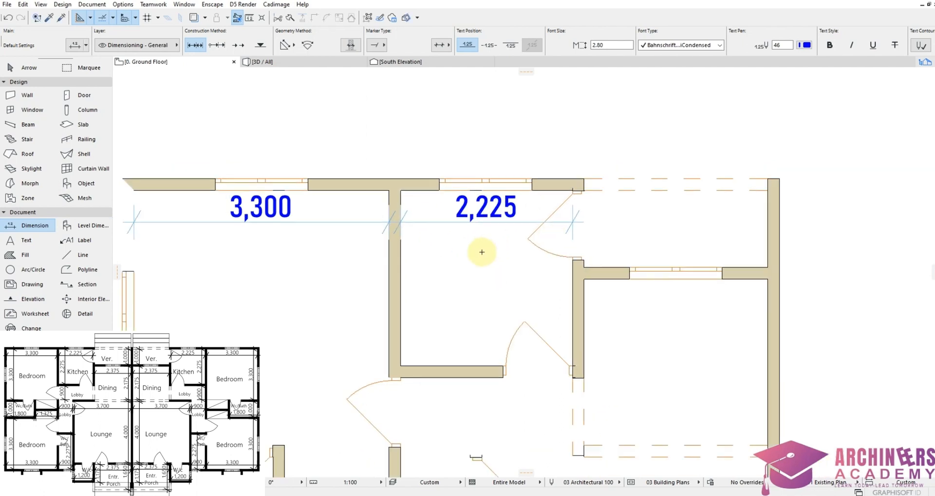
Dimension the dining's clear width between its inner wall faces, placing the dimension line just below the window wall
{"action": "scroll", "coordinate": [636, 220], "scroll_direction": "up", "scroll_amount": 3}
{"action": "scroll", "coordinate": [438, 261], "scroll_direction": "down", "scroll_amount": 2}
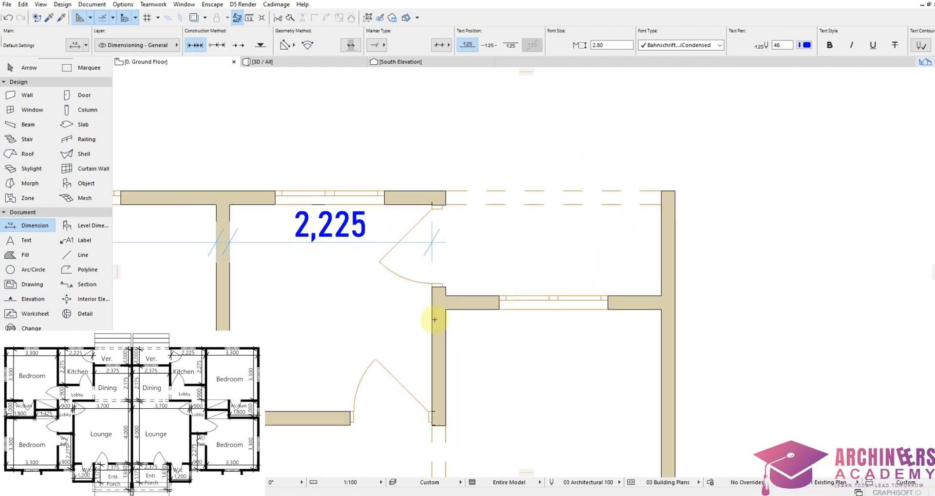
{"action": "left_click", "coordinate": [446, 309]}
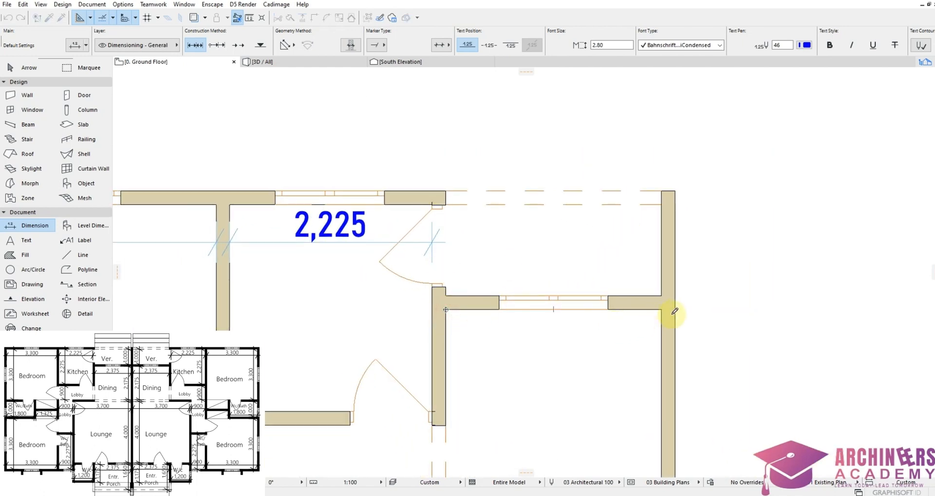
{"action": "double_click", "coordinate": [661, 310]}
{"action": "right_click", "coordinate": [571, 333]}
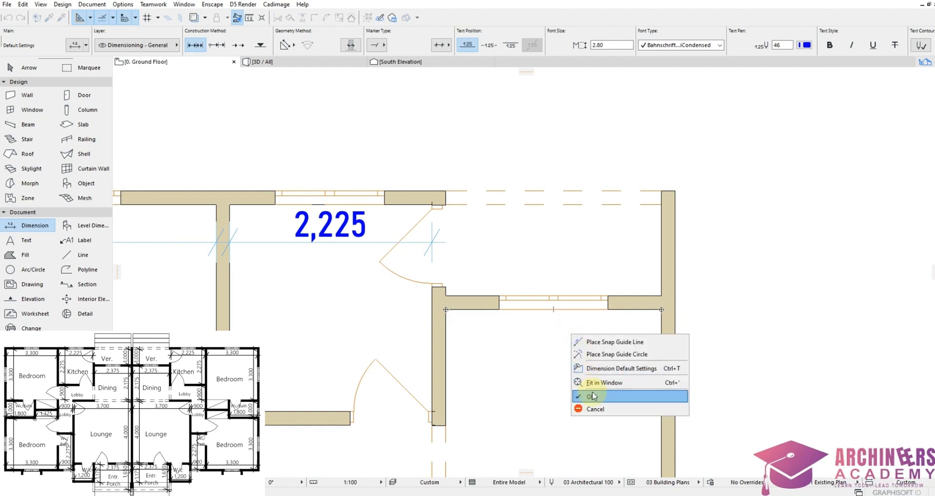
{"action": "left_click", "coordinate": [593, 396]}
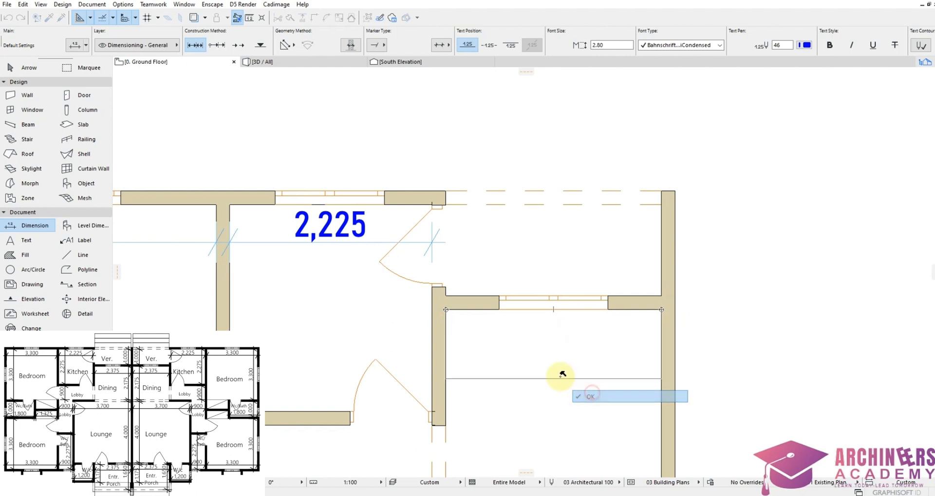
{"action": "left_click", "coordinate": [544, 343]}
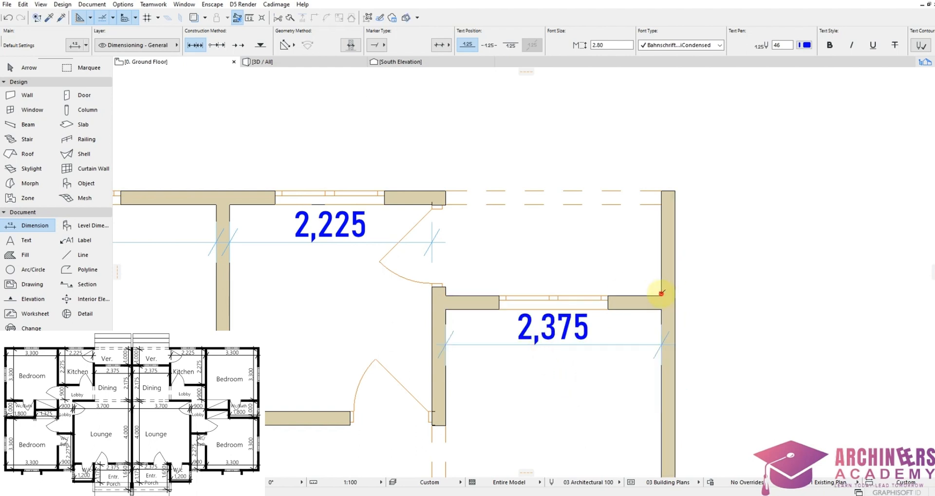
Dimension the veranda's clear depth from the dining window wall to the dashed opening's inner edge, beside the party wall
{"action": "left_click", "coordinate": [661, 295]}
{"action": "left_click", "coordinate": [661, 205]}
{"action": "right_click", "coordinate": [635, 214]}
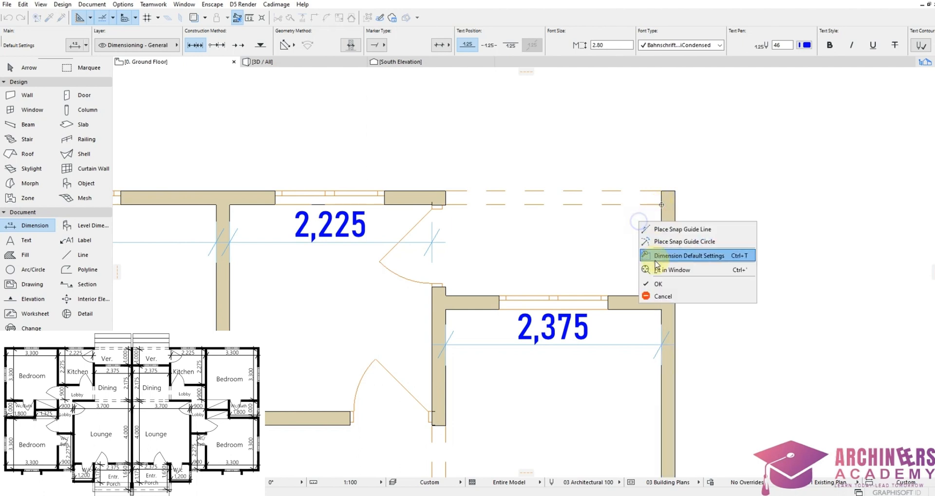
{"action": "left_click", "coordinate": [657, 276]}
{"action": "left_click", "coordinate": [641, 240]}
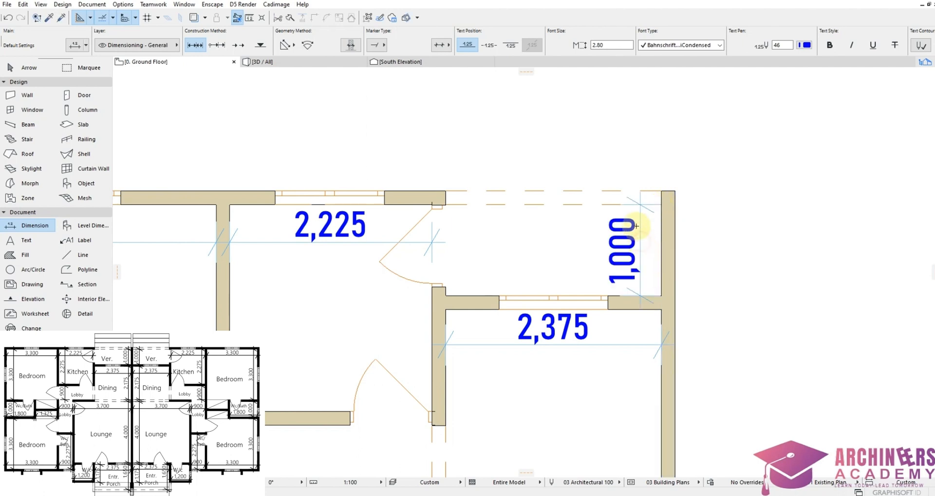
Dimension the upper bedroom's clear depth between its inner wall faces, placing the dimension line beside the outer side wall
{"action": "scroll", "coordinate": [628, 229], "scroll_direction": "down", "scroll_amount": 5}
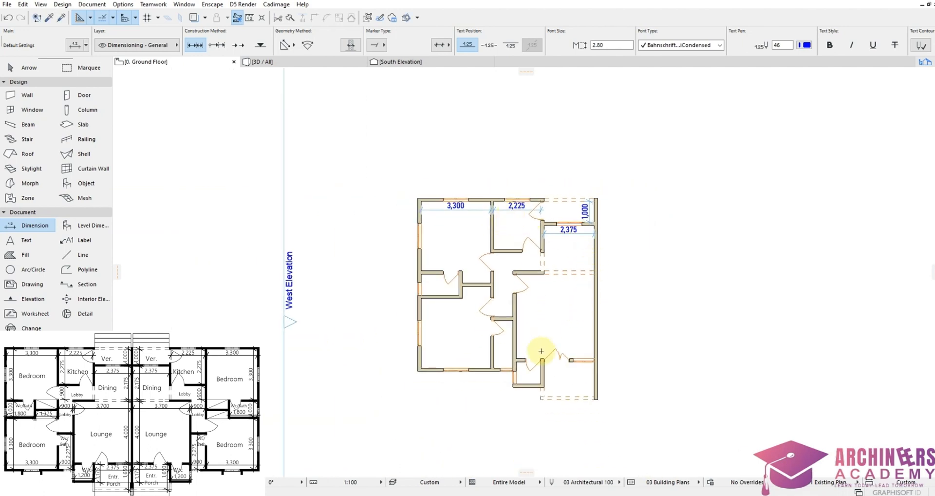
{"action": "scroll", "coordinate": [538, 351], "scroll_direction": "up", "scroll_amount": 3}
{"action": "scroll", "coordinate": [577, 142], "scroll_direction": "down", "scroll_amount": 2}
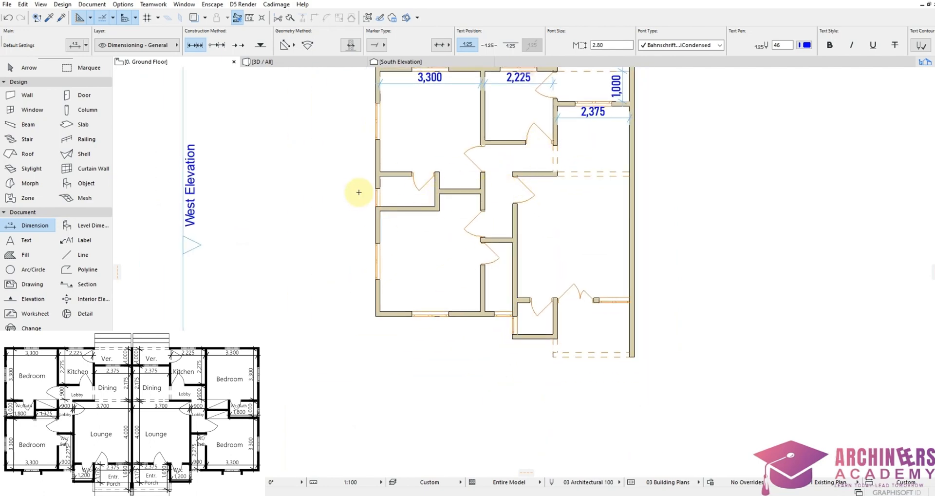
{"action": "scroll", "coordinate": [397, 232], "scroll_direction": "down", "scroll_amount": 2}
{"action": "scroll", "coordinate": [377, 151], "scroll_direction": "up", "scroll_amount": 2}
{"action": "scroll", "coordinate": [386, 115], "scroll_direction": "up", "scroll_amount": 3}
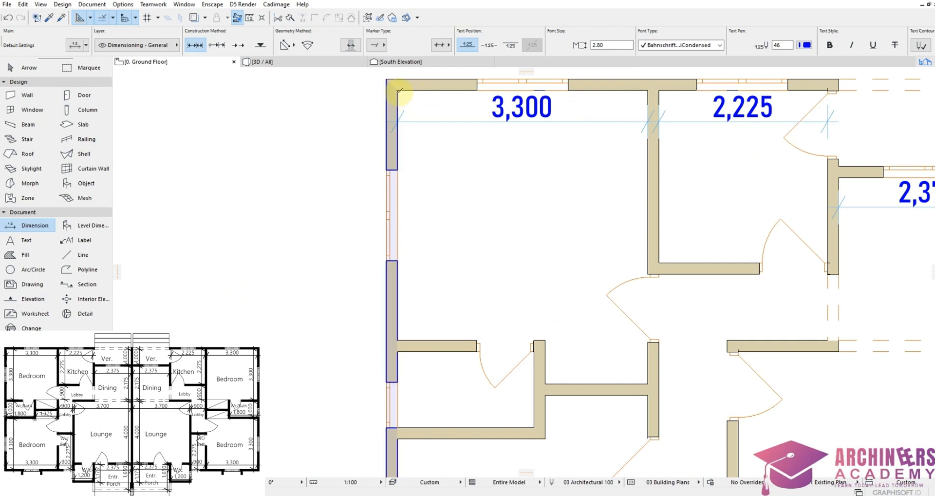
{"action": "left_click", "coordinate": [398, 340]}
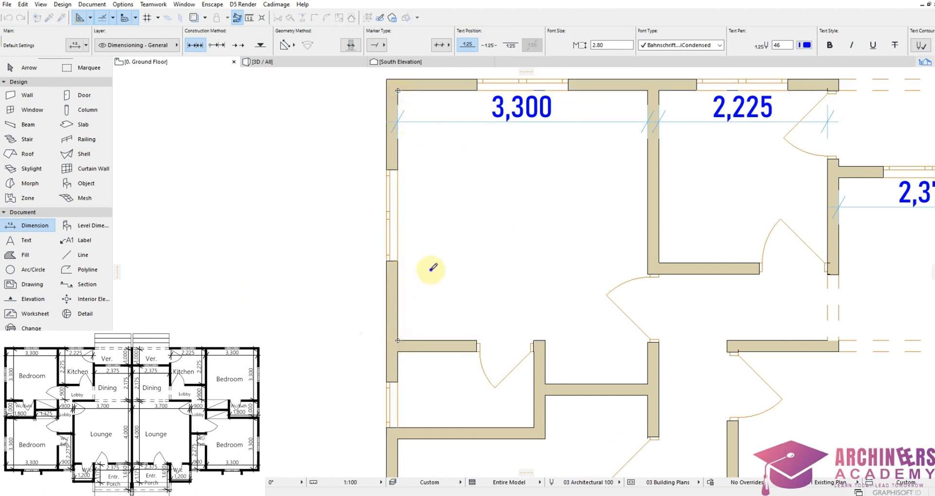
{"action": "right_click", "coordinate": [432, 267]}
{"action": "left_click", "coordinate": [464, 332]}
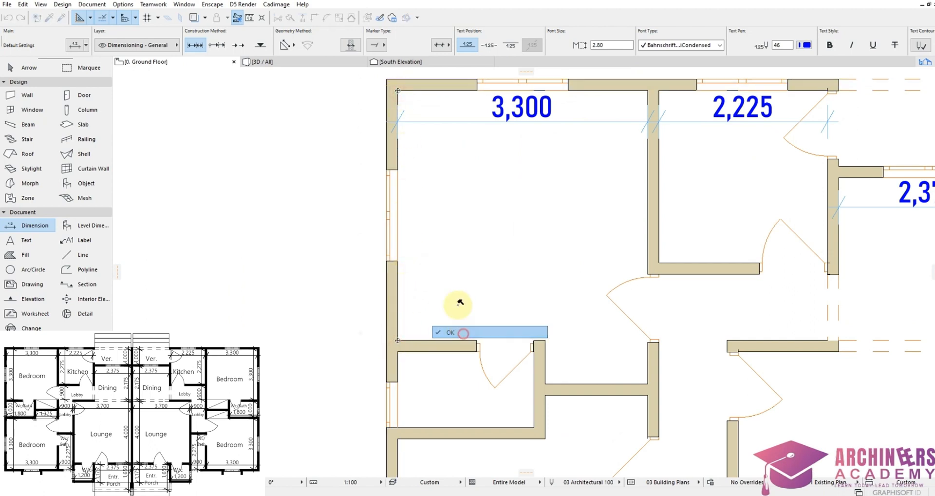
{"action": "left_click", "coordinate": [436, 211]}
Move the upper bedroom's depth dimension line slightly closer to the outer side wall
{"action": "scroll", "coordinate": [420, 171], "scroll_direction": "down", "scroll_amount": 3}
{"action": "scroll", "coordinate": [419, 170], "scroll_direction": "up", "scroll_amount": 3}
{"action": "left_click", "coordinate": [428, 213]}
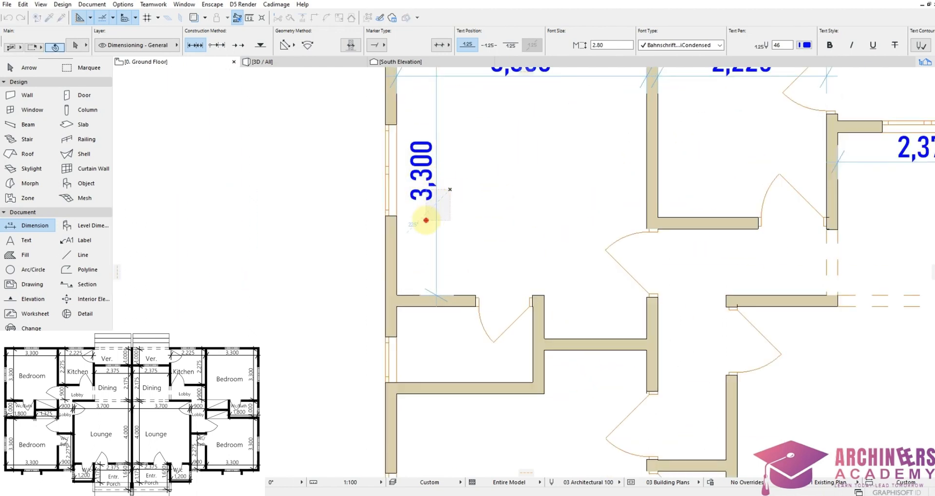
{"action": "left_click", "coordinate": [435, 294]}
{"action": "left_click", "coordinate": [426, 294]}
{"action": "key", "text": "Escape"}
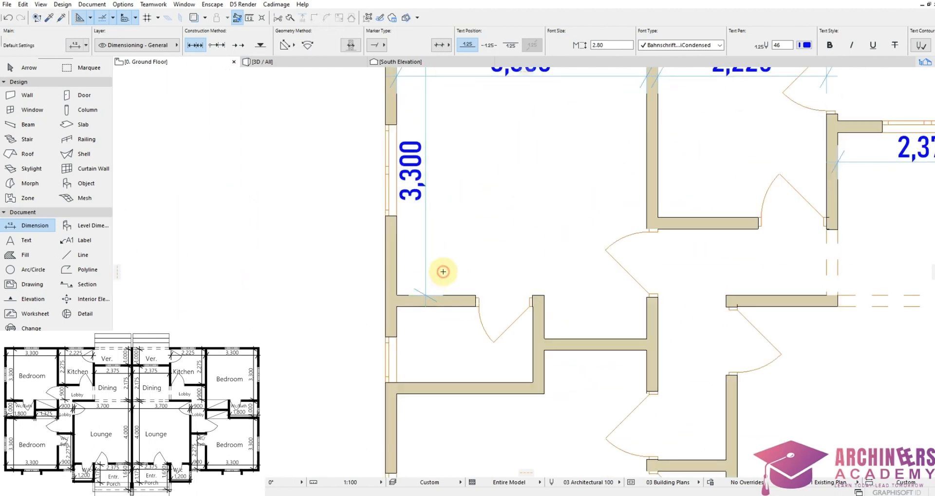
Dimension the bathroom's clear depth between its inner wall faces, aligning the dimension line with the upper bedroom's depth dimension
{"action": "left_click", "coordinate": [397, 306]}
{"action": "left_click", "coordinate": [396, 387]}
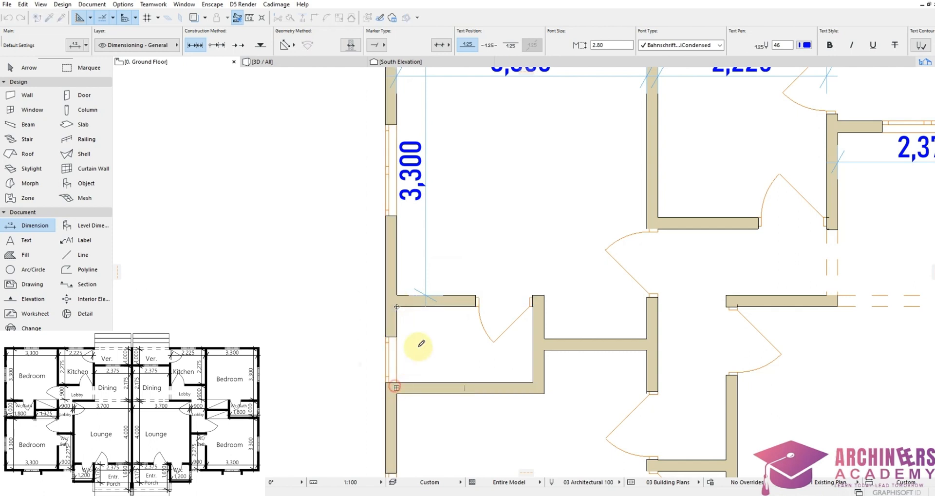
{"action": "left_click", "coordinate": [397, 387]}
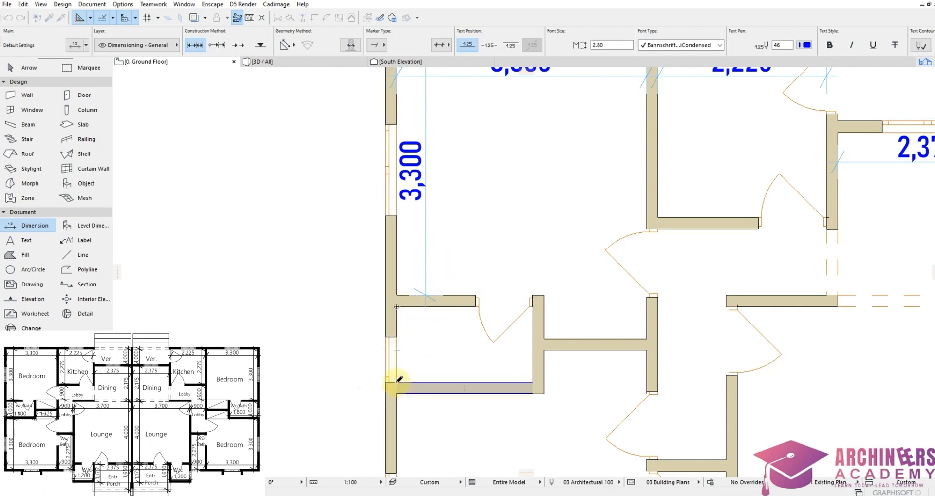
{"action": "right_click", "coordinate": [460, 189]}
{"action": "left_click", "coordinate": [484, 251]}
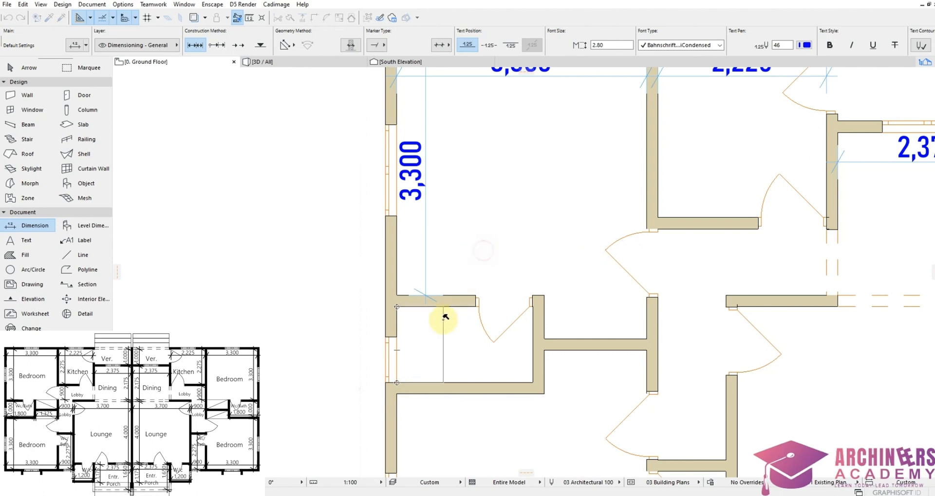
{"action": "left_click", "coordinate": [427, 292]}
Dimension the lower bedroom's clear depth between its inner wall faces, aligning the dimension line with the bathroom's depth dimension
{"action": "scroll", "coordinate": [455, 183], "scroll_direction": "down", "scroll_amount": 5}
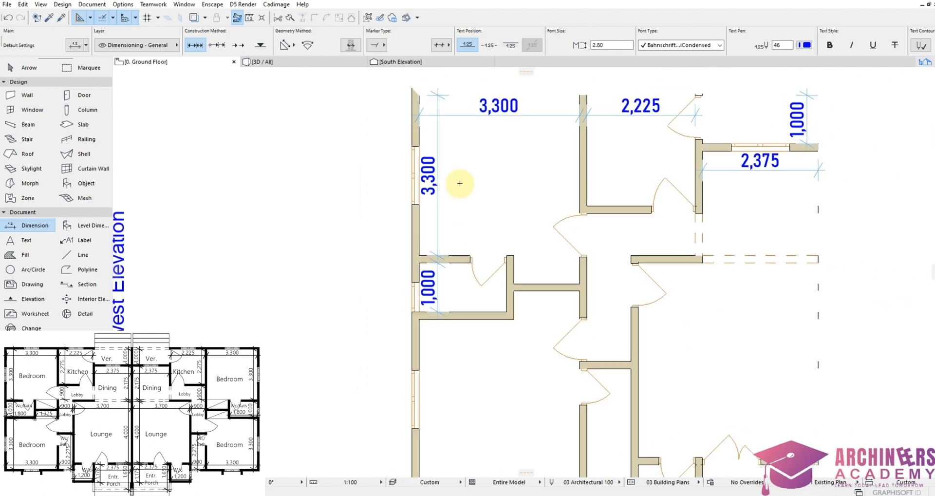
{"action": "scroll", "coordinate": [432, 306], "scroll_direction": "up", "scroll_amount": 6}
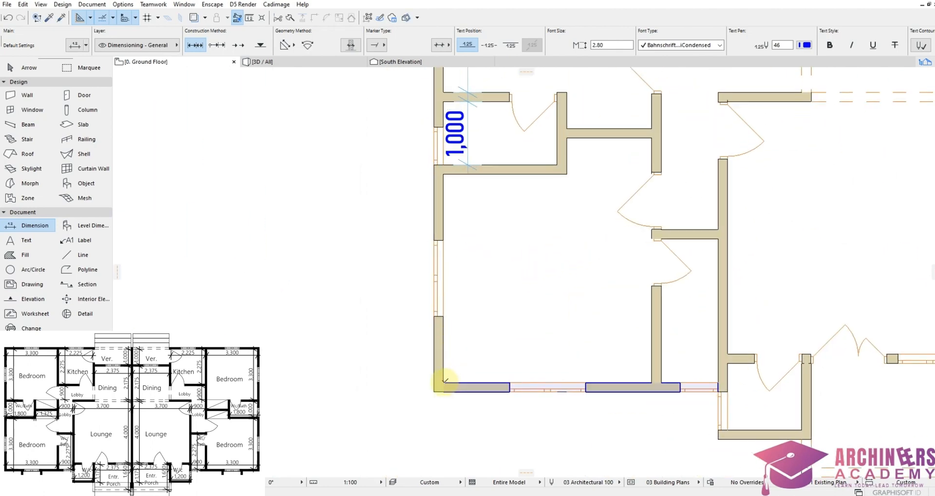
{"action": "left_click", "coordinate": [443, 382]}
{"action": "left_click", "coordinate": [443, 173]}
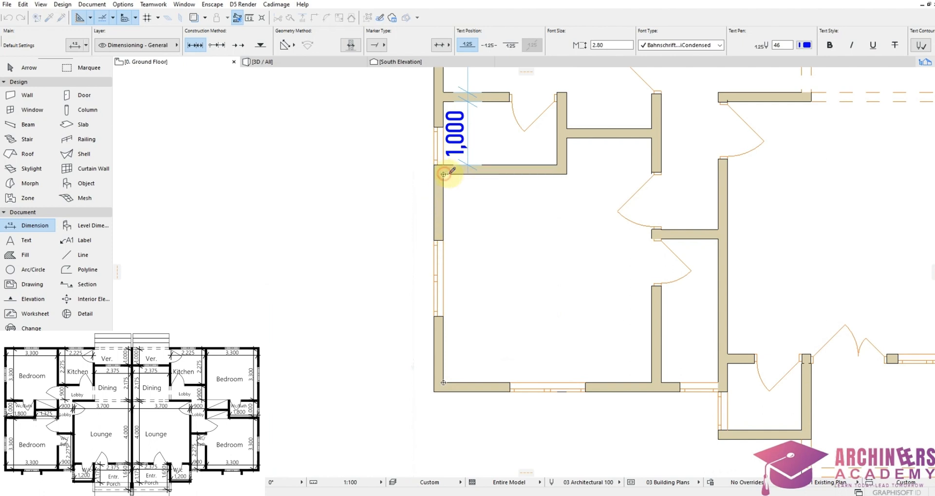
{"action": "right_click", "coordinate": [453, 181]}
{"action": "left_click", "coordinate": [511, 252]}
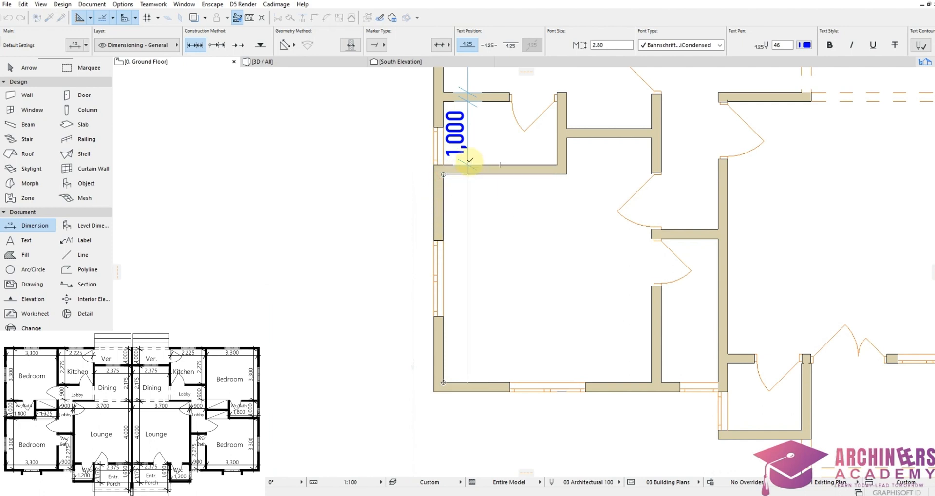
{"action": "left_click", "coordinate": [469, 161]}
Dimension the lower bedroom's clear width between its inner wall faces, placing the dimension line just above the window wall
{"action": "scroll", "coordinate": [443, 188], "scroll_direction": "down", "scroll_amount": 2}
{"action": "scroll", "coordinate": [449, 244], "scroll_direction": "up", "scroll_amount": 2}
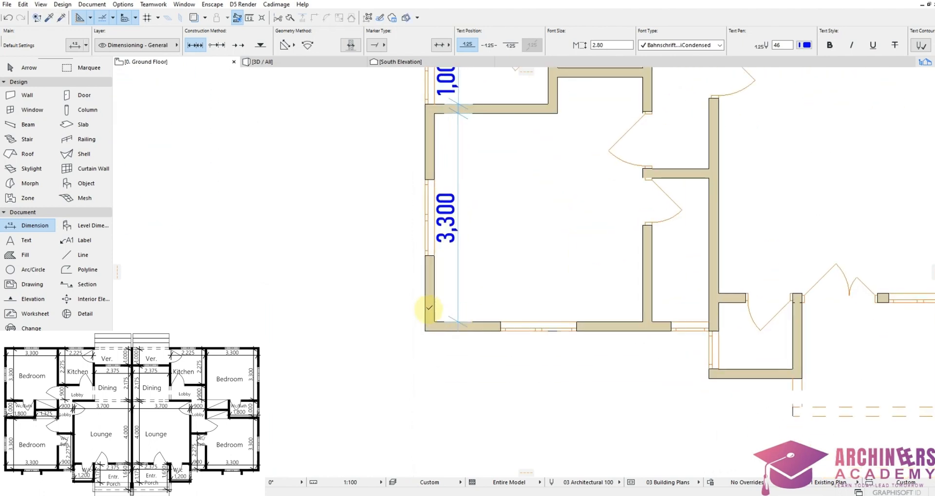
{"action": "left_click", "coordinate": [435, 320]}
{"action": "left_click", "coordinate": [642, 322]}
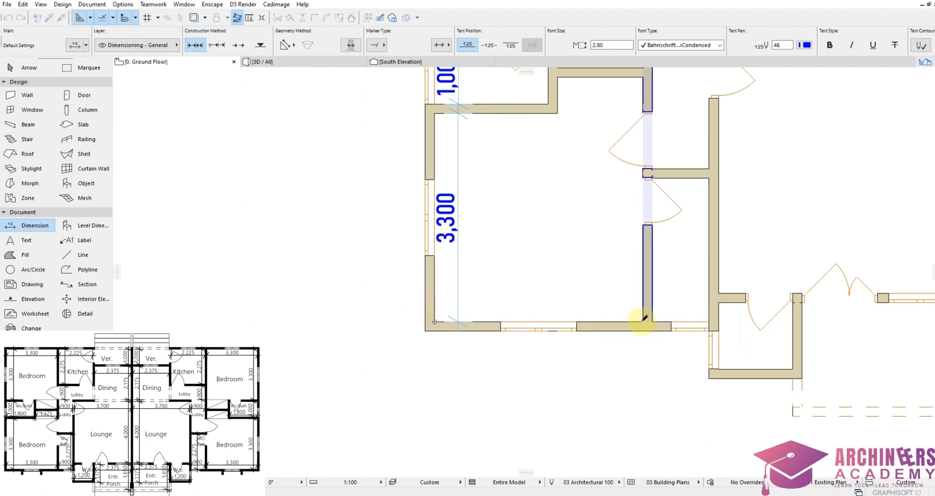
{"action": "right_click", "coordinate": [563, 275]}
{"action": "left_click", "coordinate": [593, 347]}
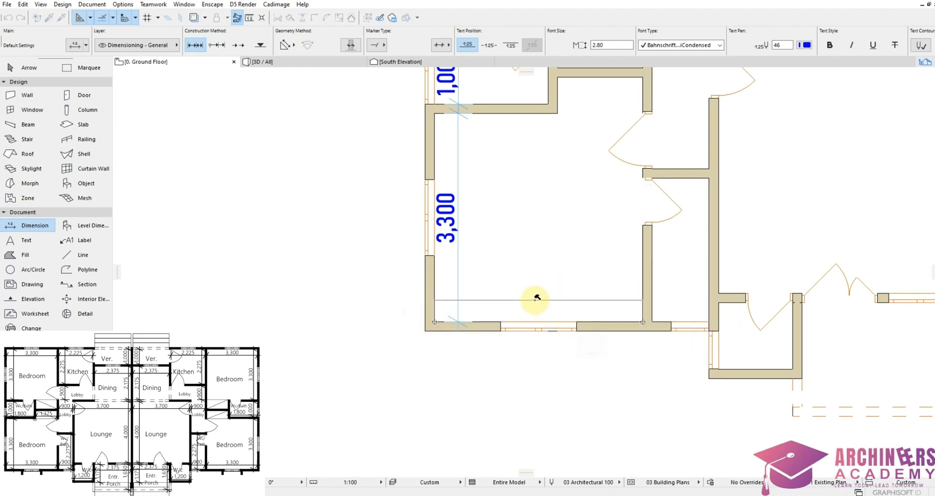
{"action": "left_click", "coordinate": [493, 312]}
Dimension the clear width of the narrow room beside the lower bedroom, aligning the dimension line with that bedroom's width dimension
{"action": "scroll", "coordinate": [493, 317], "scroll_direction": "down", "scroll_amount": 2}
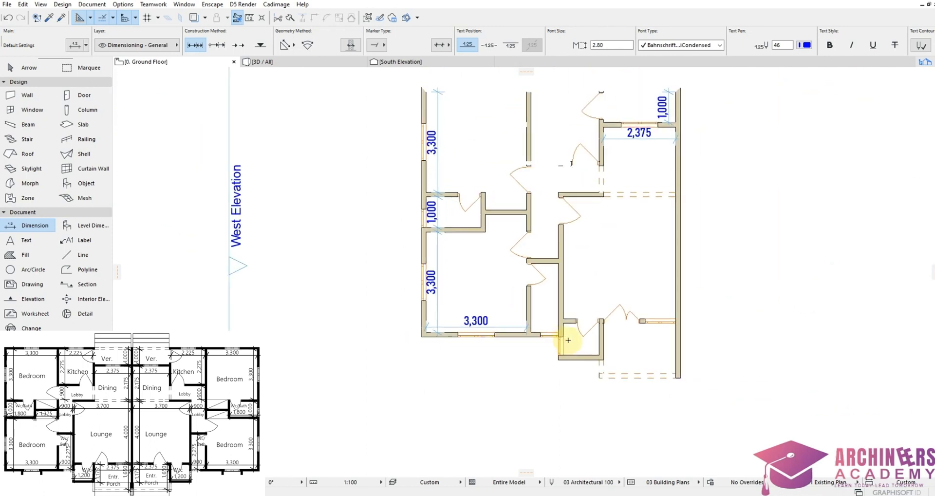
{"action": "scroll", "coordinate": [568, 329], "scroll_direction": "up", "scroll_amount": 3}
{"action": "left_click", "coordinate": [476, 321]}
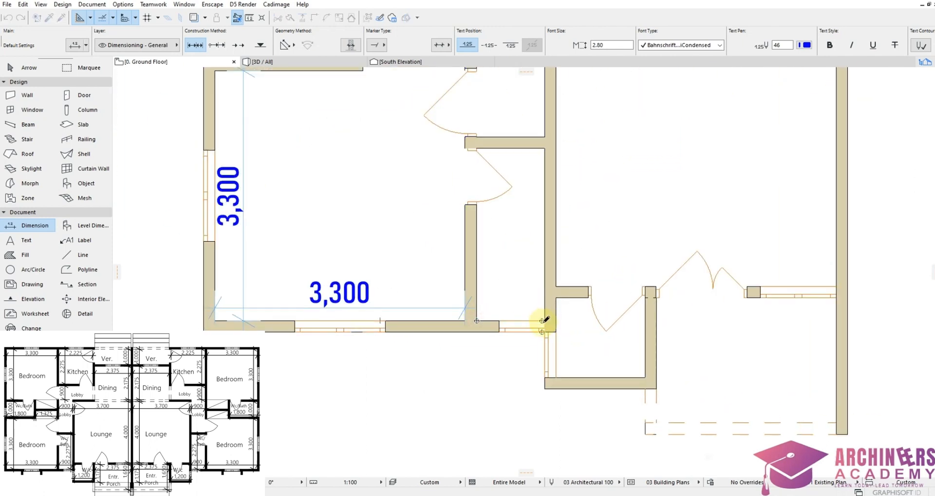
{"action": "left_click", "coordinate": [541, 321]}
{"action": "scroll", "coordinate": [540, 321], "scroll_direction": "up", "scroll_amount": 3}
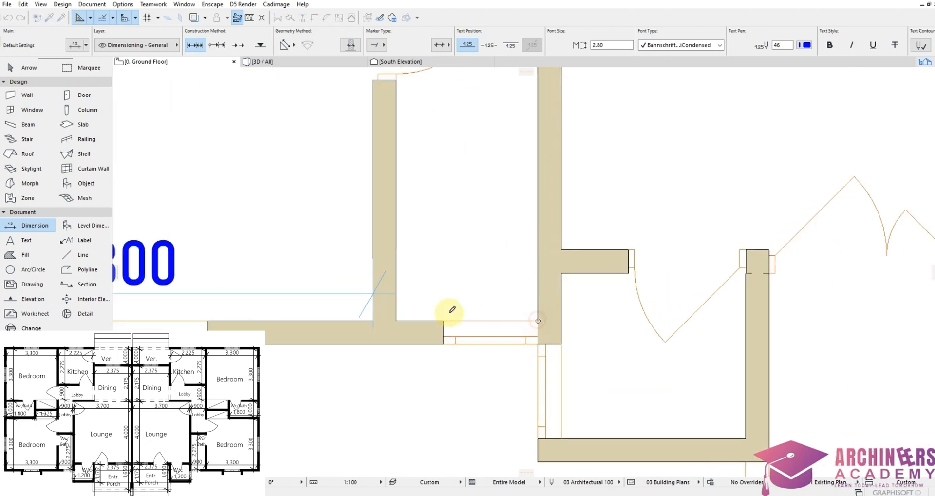
{"action": "left_click", "coordinate": [405, 322]}
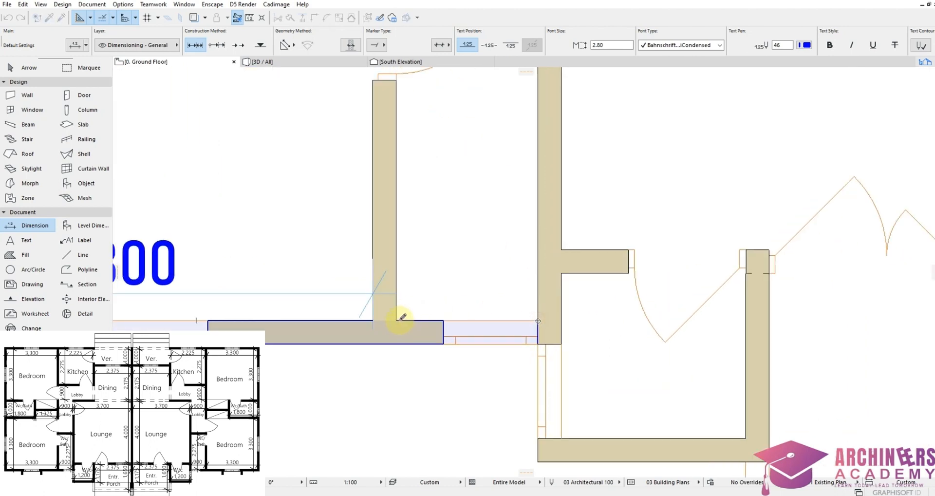
{"action": "right_click", "coordinate": [428, 287]}
{"action": "left_click", "coordinate": [457, 348]}
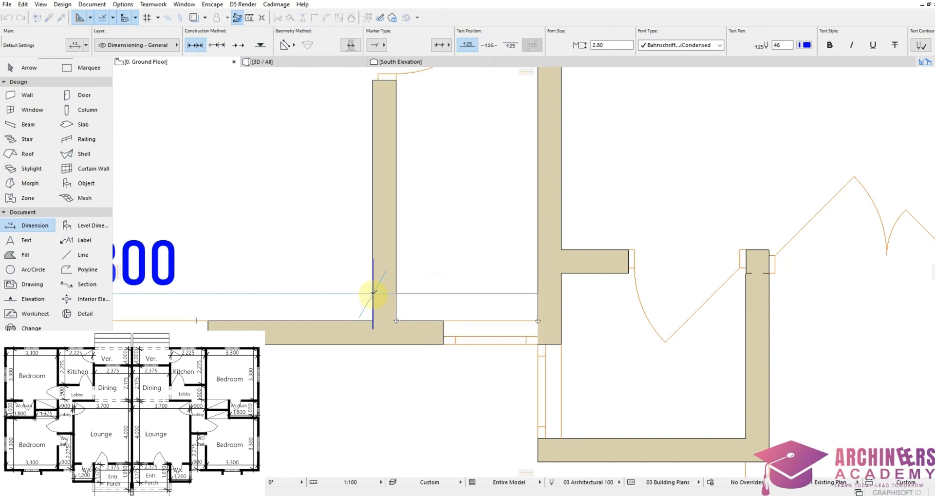
{"action": "left_click", "coordinate": [373, 295]}
Try to dimension the clear width of the small W.C. beside the entrance porch, with the line just above its front wall
{"action": "scroll", "coordinate": [434, 277], "scroll_direction": "down", "scroll_amount": 3}
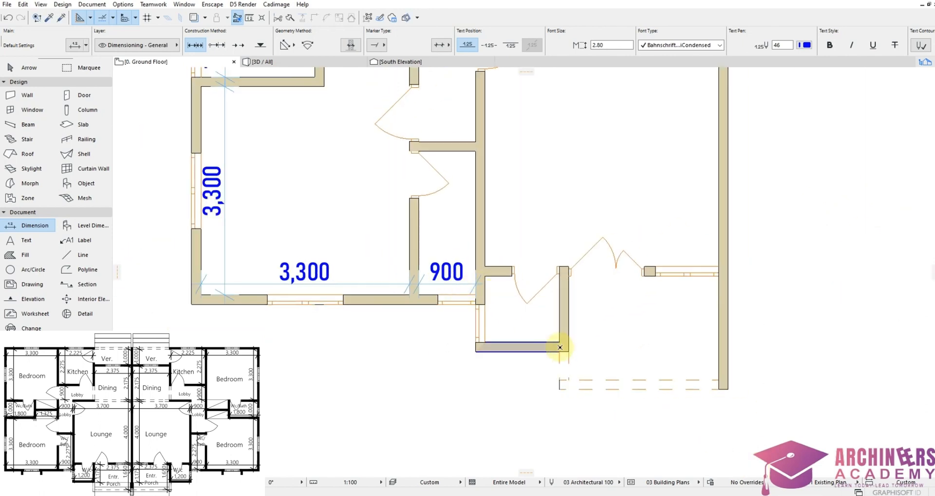
{"action": "scroll", "coordinate": [552, 334], "scroll_direction": "up", "scroll_amount": 3}
{"action": "left_click", "coordinate": [552, 327]}
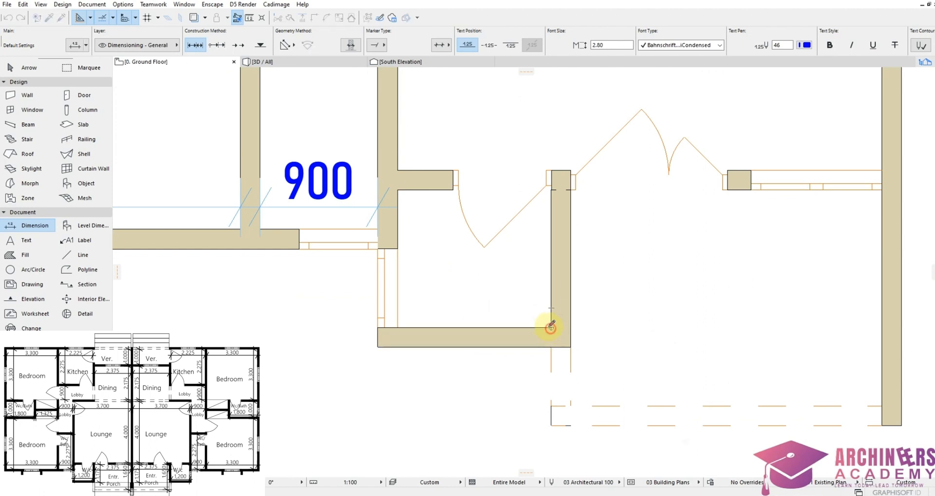
{"action": "left_click", "coordinate": [398, 327]}
{"action": "right_click", "coordinate": [428, 296]}
{"action": "left_click", "coordinate": [458, 349]}
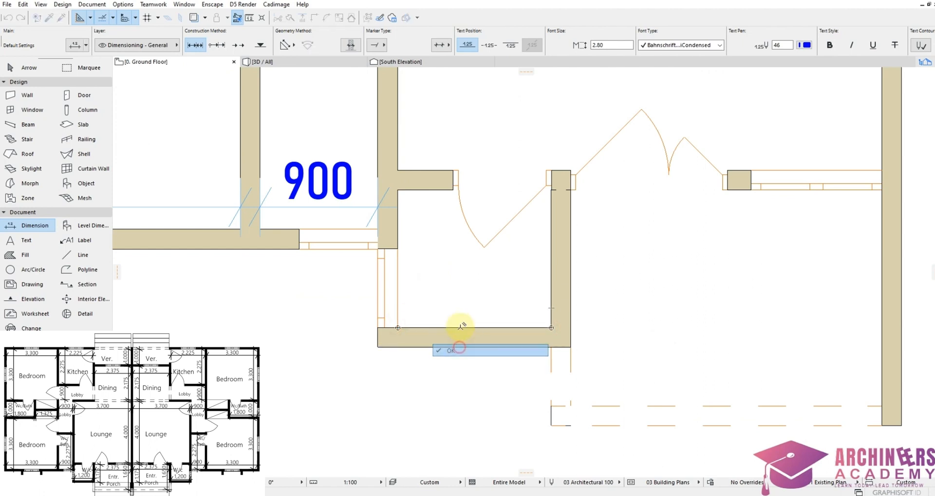
{"action": "left_click", "coordinate": [465, 314]}
Dimension the entrance porch's clear depth from the front opening's inner edge to the lounge wall, beside the party wall
{"action": "scroll", "coordinate": [375, 320], "scroll_direction": "down", "scroll_amount": 5}
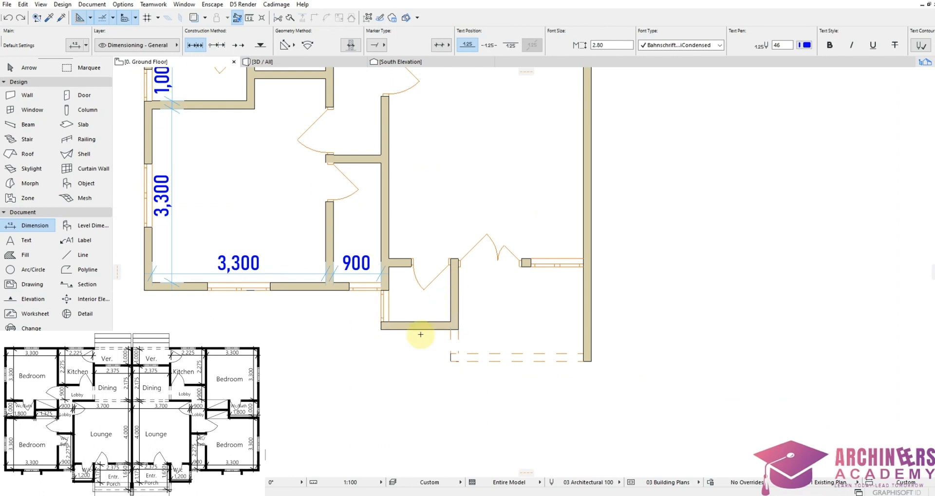
{"action": "scroll", "coordinate": [411, 355], "scroll_direction": "down", "scroll_amount": 3}
{"action": "scroll", "coordinate": [526, 350], "scroll_direction": "up", "scroll_amount": 3}
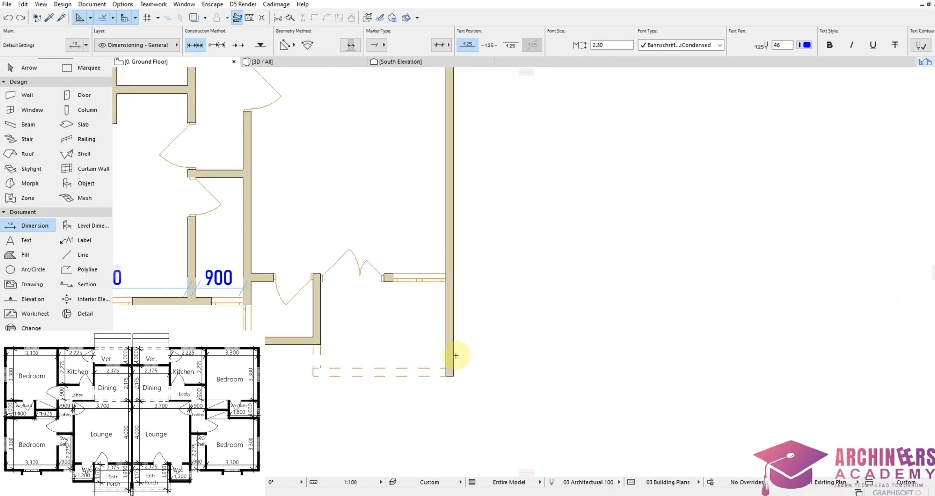
{"action": "left_click", "coordinate": [445, 369]}
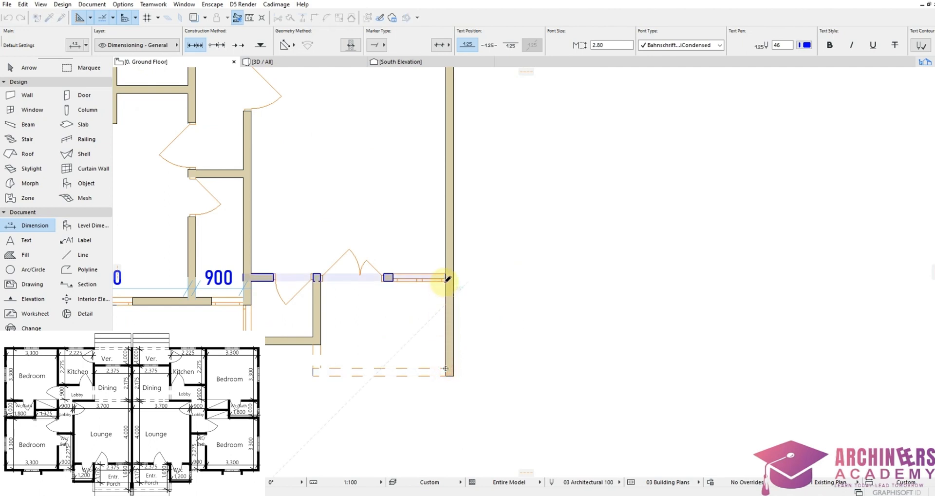
{"action": "left_click", "coordinate": [446, 281]}
{"action": "right_click", "coordinate": [428, 299]}
{"action": "left_click", "coordinate": [457, 366]}
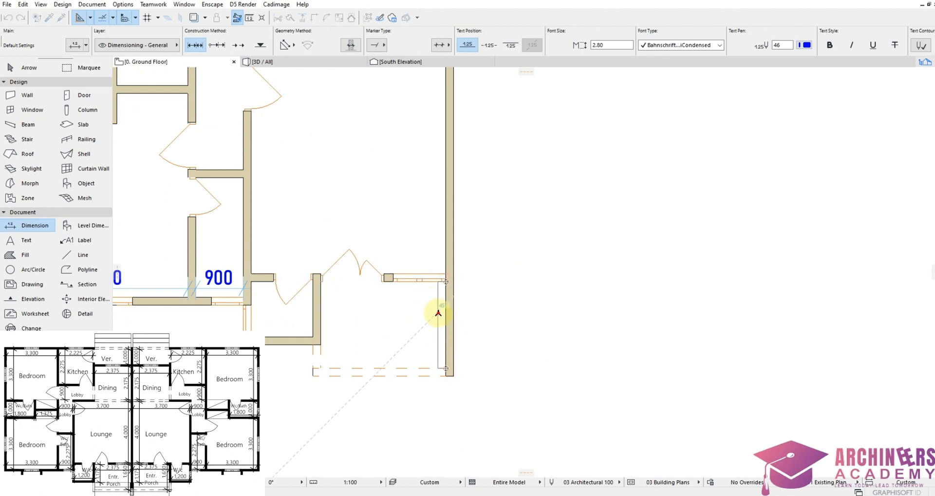
{"action": "left_click", "coordinate": [438, 313]}
Try to dimension the lounge's clear depth from the entrance wall to the dining opening, aligned with the porch's depth dimension
{"action": "scroll", "coordinate": [453, 367], "scroll_direction": "down", "scroll_amount": 3}
{"action": "scroll", "coordinate": [463, 363], "scroll_direction": "up", "scroll_amount": 3}
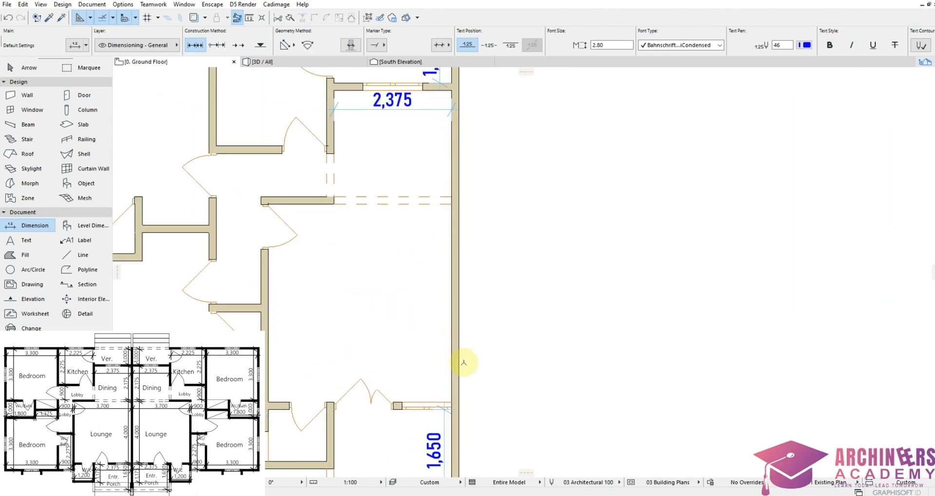
{"action": "left_click", "coordinate": [452, 408]}
{"action": "left_click", "coordinate": [452, 198]}
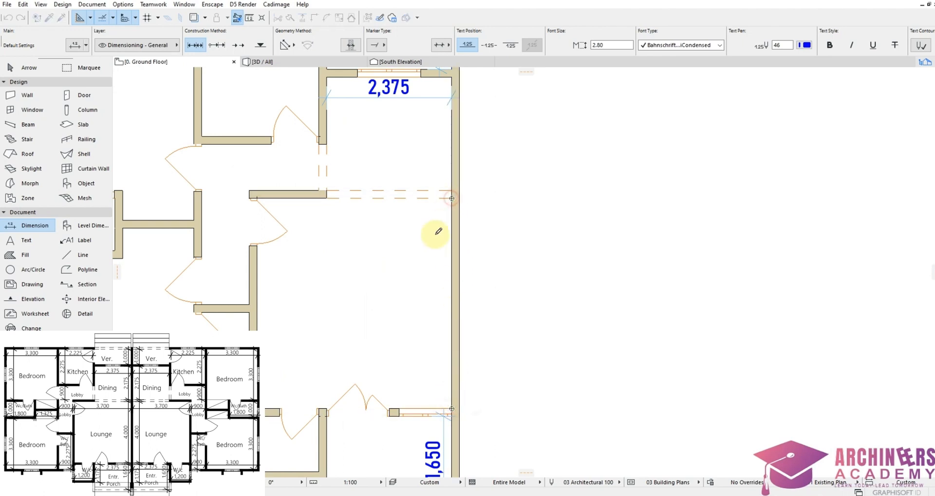
{"action": "right_click", "coordinate": [429, 242]}
{"action": "left_click", "coordinate": [440, 303]}
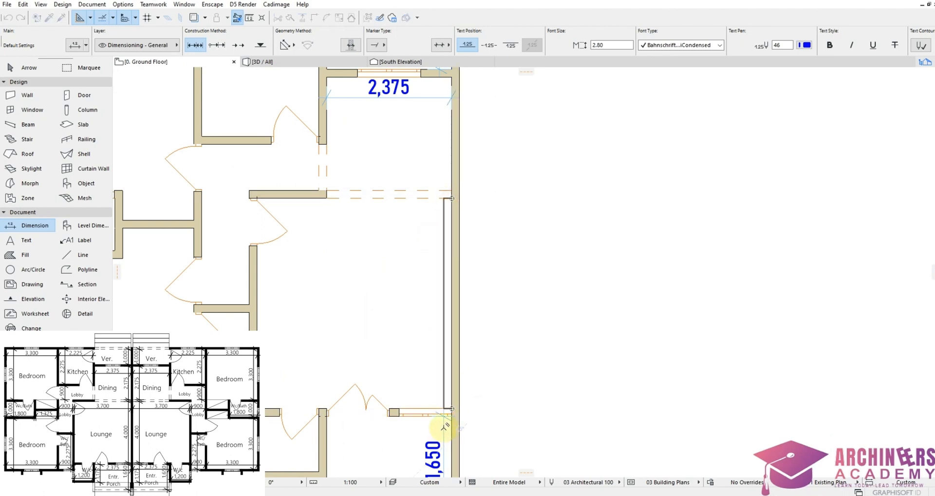
{"action": "left_click", "coordinate": [444, 412]}
{"action": "scroll", "coordinate": [433, 266], "scroll_direction": "down", "scroll_amount": 3}
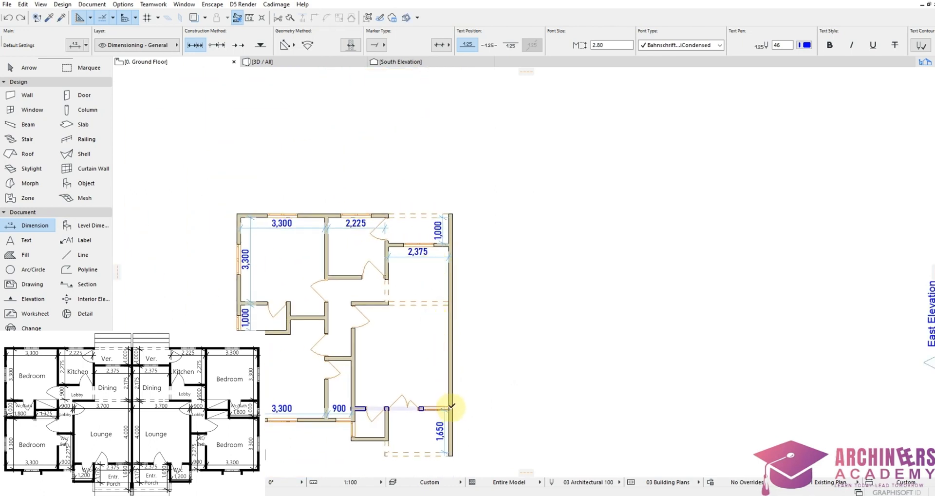
Dimension the lounge's clear depth between the entrance wall and dining opening along the party wall, in line with the porch's depth dimension
{"action": "scroll", "coordinate": [449, 411], "scroll_direction": "up", "scroll_amount": 3}
{"action": "scroll", "coordinate": [443, 249], "scroll_direction": "up", "scroll_amount": 3}
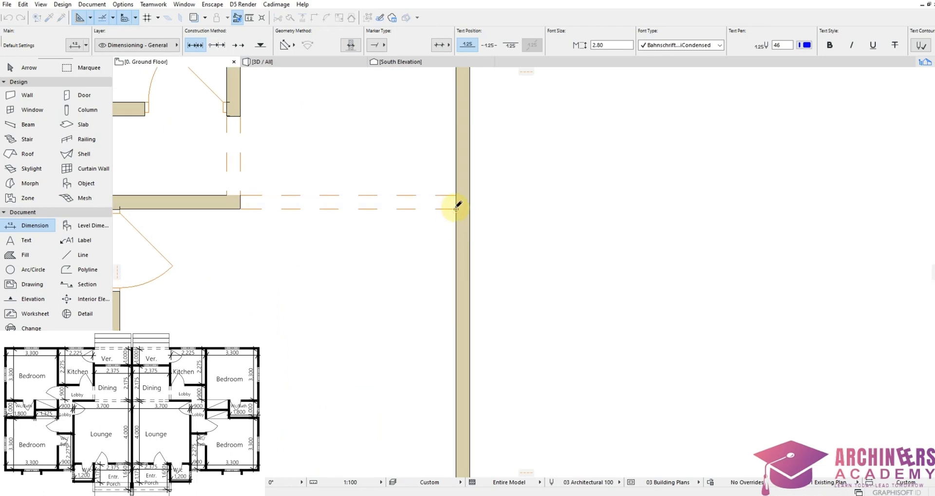
{"action": "scroll", "coordinate": [438, 239], "scroll_direction": "down", "scroll_amount": 4}
{"action": "right_click", "coordinate": [440, 240]}
{"action": "left_click", "coordinate": [457, 303]}
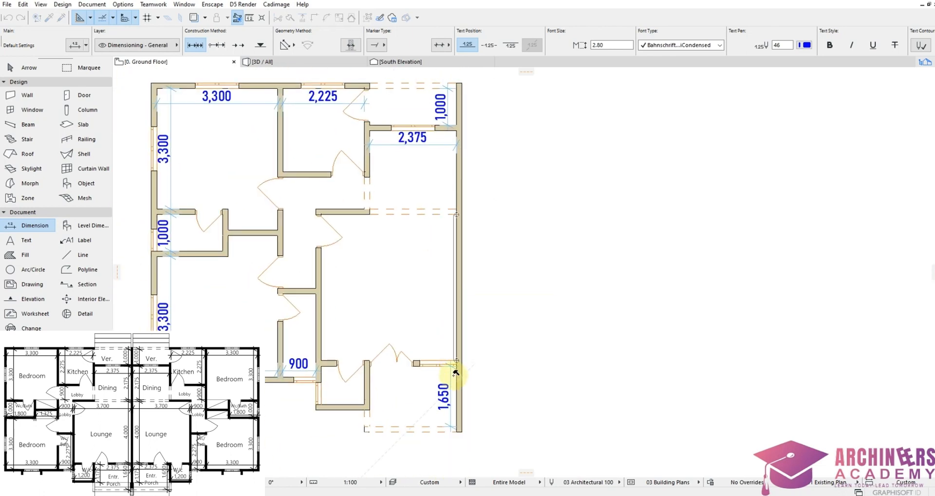
{"action": "left_click", "coordinate": [453, 364]}
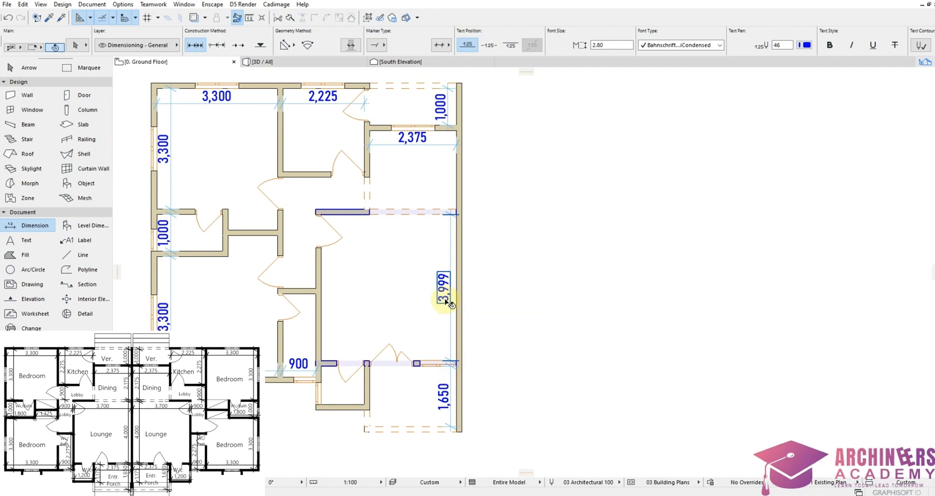
Replace the measured value of the lounge's depth dimension with custom text matching the reference plan's 4,000
{"action": "left_click", "coordinate": [443, 298]}
{"action": "right_click", "coordinate": [387, 244]}
{"action": "left_click", "coordinate": [423, 246]}
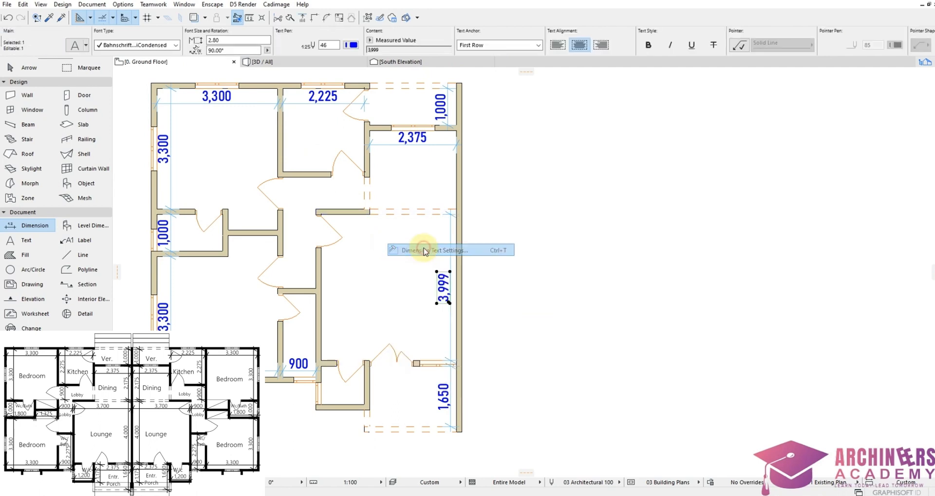
{"action": "double_click", "coordinate": [440, 116]}
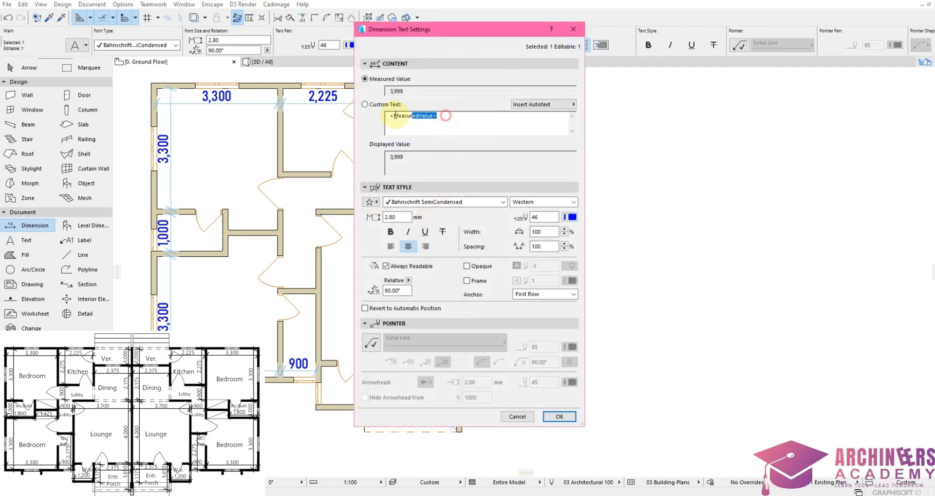
{"action": "type", "text": "4,0"}
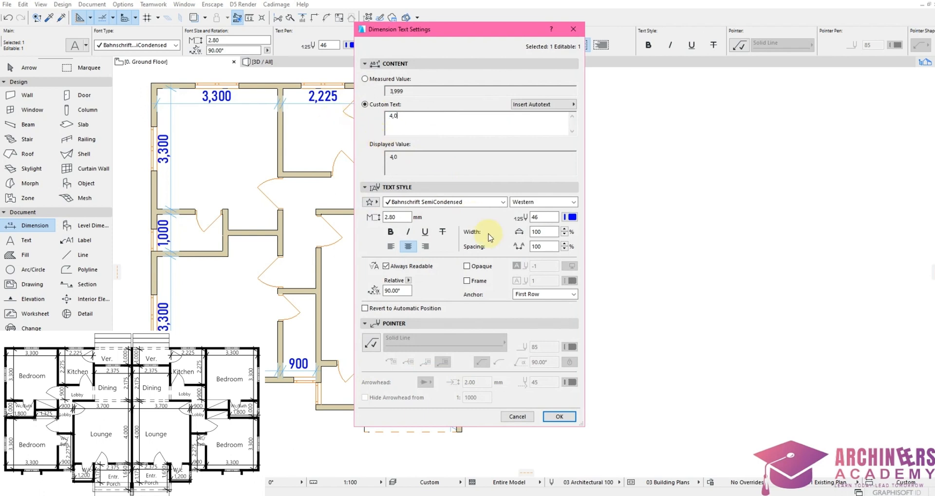
Set the custom text of the lounge's vertical dimension to 4,000
{"action": "type", "text": "00"}
{"action": "left_click", "coordinate": [559, 416]}
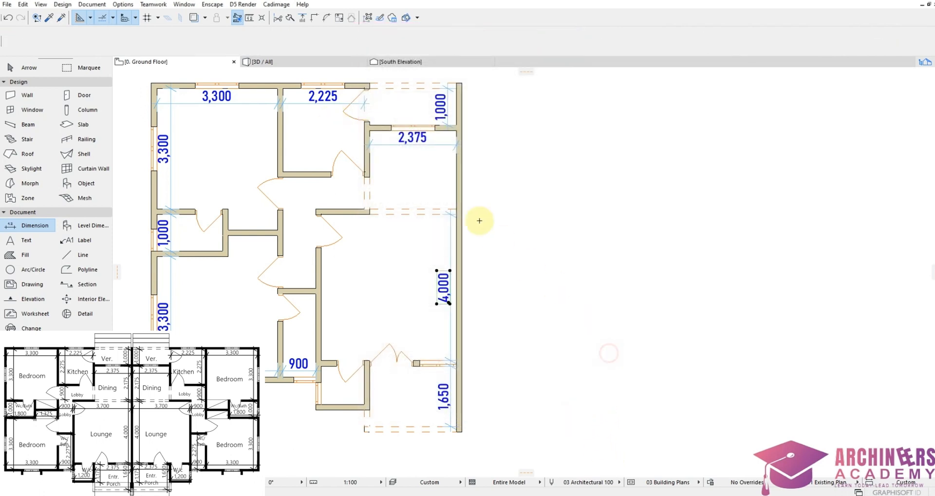
Dimension the dining area's vertical length between the window wall and the dashed opening, along the right-hand wall
{"action": "scroll", "coordinate": [448, 131], "scroll_direction": "up", "scroll_amount": 4}
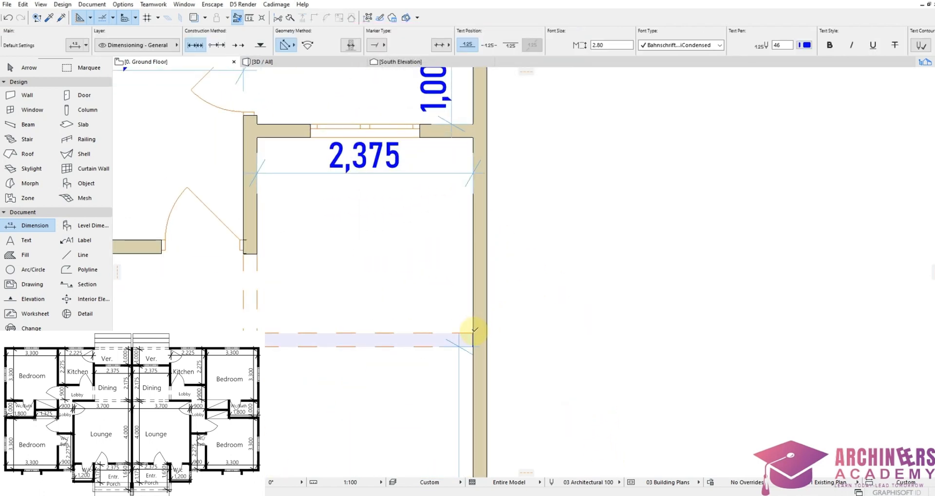
{"action": "left_click", "coordinate": [474, 331]}
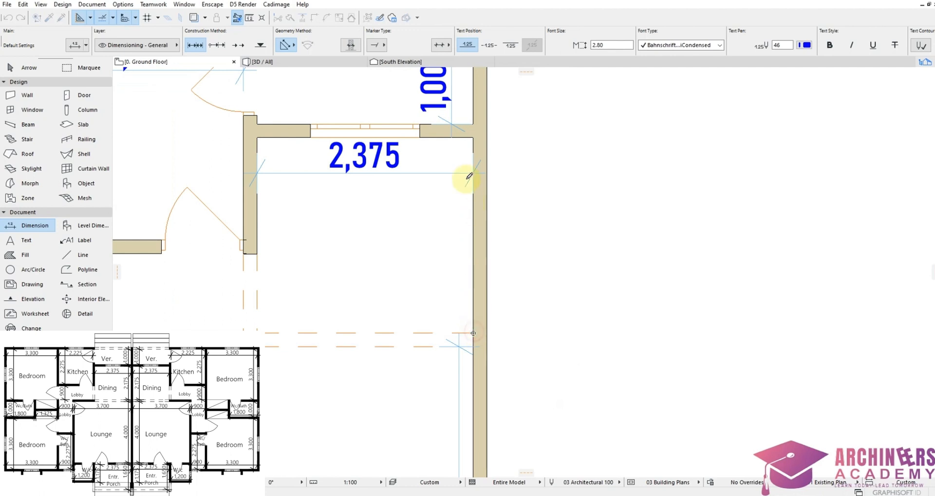
{"action": "right_click", "coordinate": [433, 195]}
{"action": "left_click", "coordinate": [467, 256]}
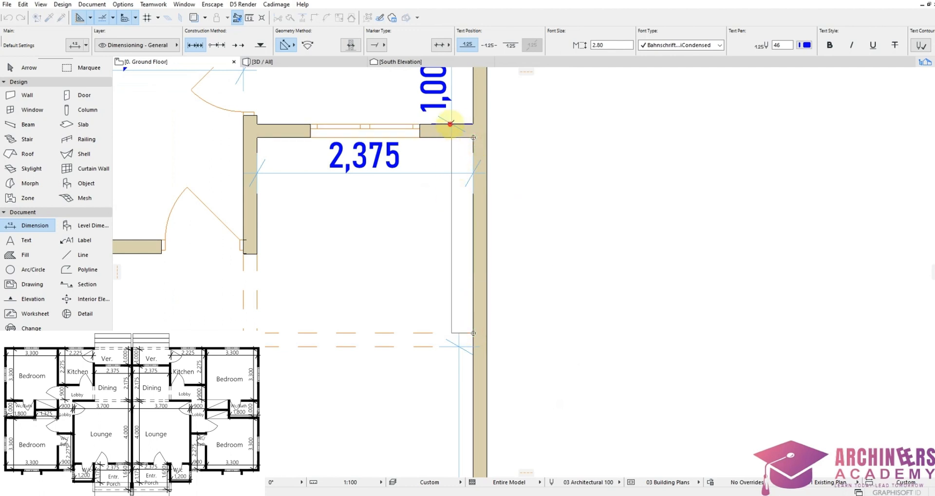
{"action": "left_click", "coordinate": [449, 122]}
{"action": "scroll", "coordinate": [519, 224], "scroll_direction": "down", "scroll_amount": 2}
{"action": "scroll", "coordinate": [522, 247], "scroll_direction": "up", "scroll_amount": 3}
Move the vertical dimensions of the veranda and dining area together into line with the lounge's vertical dimension
{"action": "left_click_drag", "start_coordinate": [499, 258], "coordinate": [466, 281], "text": "shift"}
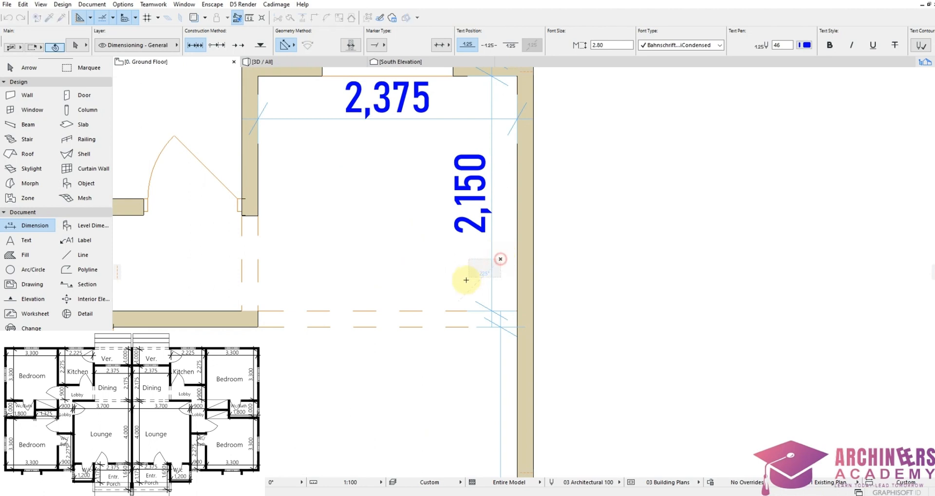
{"action": "scroll", "coordinate": [487, 312], "scroll_direction": "down", "scroll_amount": 3}
{"action": "left_click_drag", "start_coordinate": [497, 134], "coordinate": [481, 150], "text": "shift"}
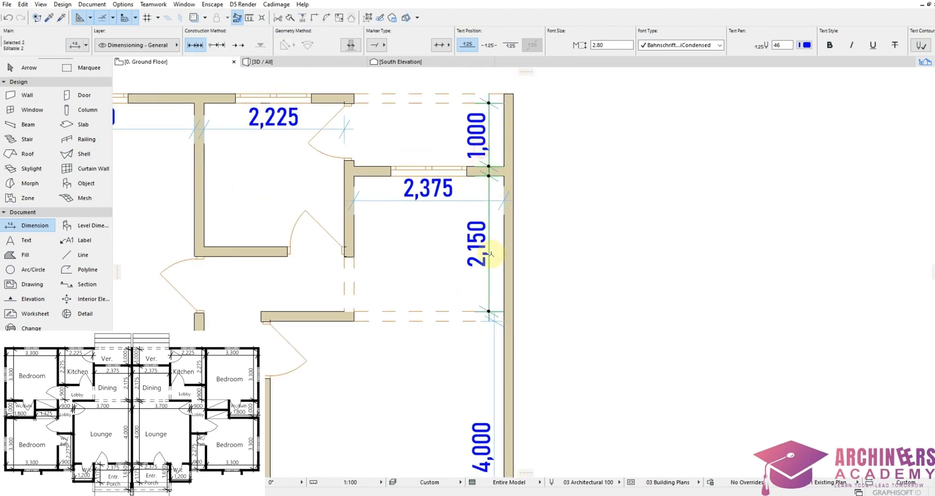
{"action": "scroll", "coordinate": [489, 315], "scroll_direction": "up", "scroll_amount": 3}
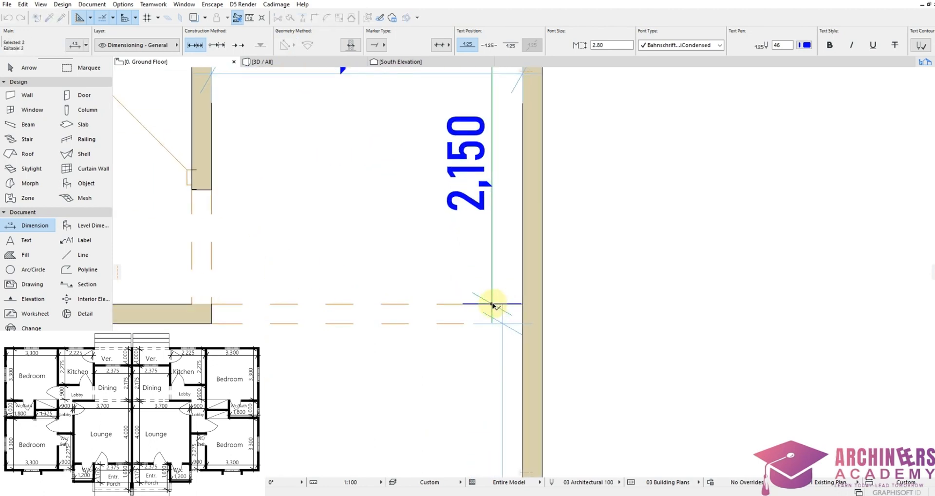
{"action": "left_click", "coordinate": [493, 304]}
{"action": "left_click", "coordinate": [502, 323]}
{"action": "left_click", "coordinate": [449, 354]}
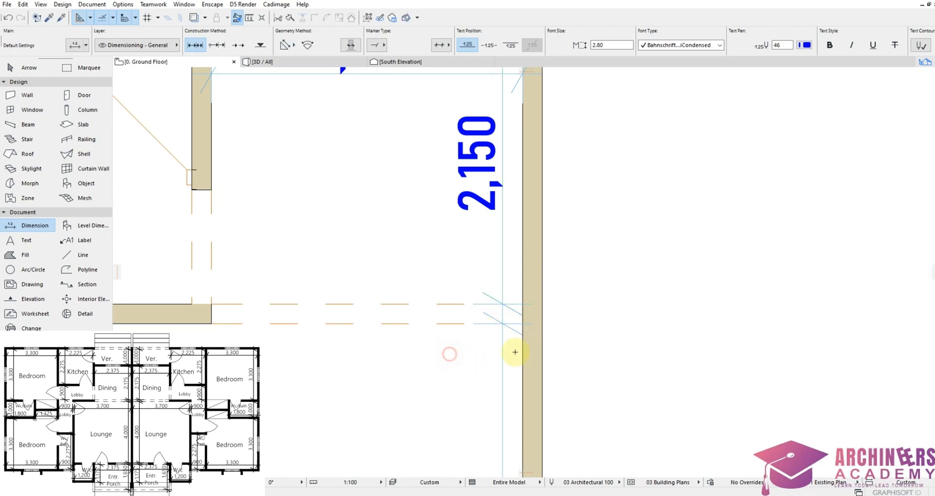
Dimension the lounge's width just below the dashed opening, from the right-hand wall to the wall at the lounge door
{"action": "scroll", "coordinate": [672, 285], "scroll_direction": "down", "scroll_amount": 10}
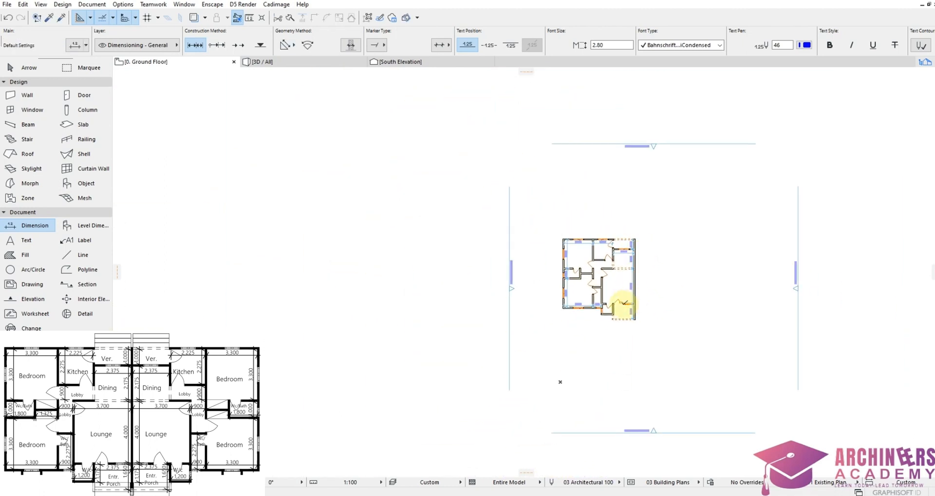
{"action": "scroll", "coordinate": [623, 303], "scroll_direction": "up", "scroll_amount": 4}
{"action": "scroll", "coordinate": [475, 233], "scroll_direction": "down", "scroll_amount": 2}
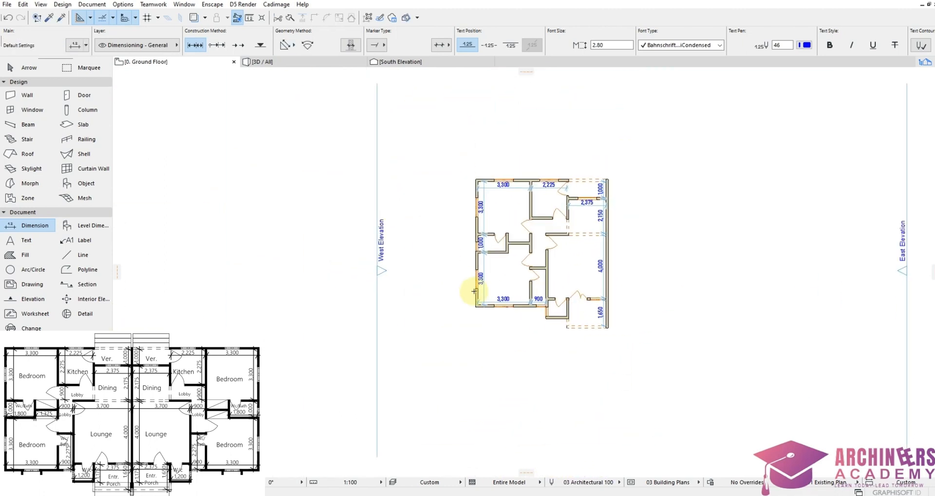
{"action": "scroll", "coordinate": [601, 209], "scroll_direction": "up", "scroll_amount": 6}
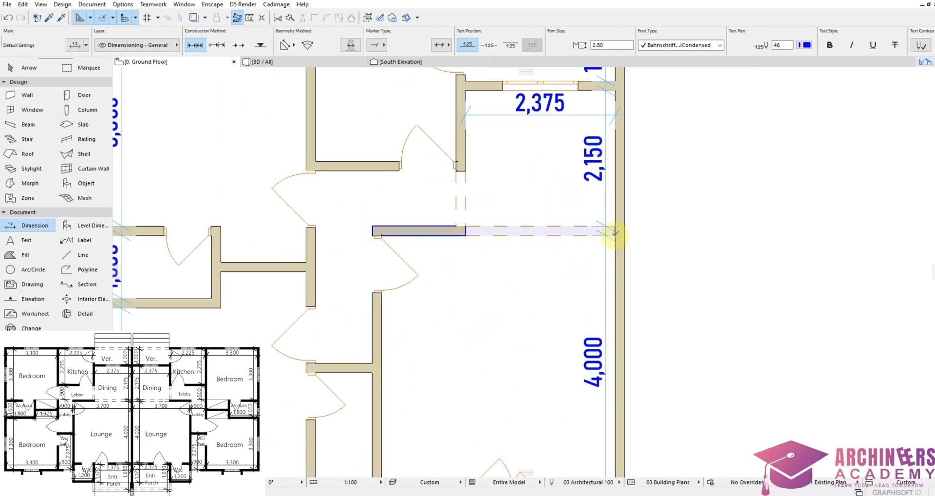
{"action": "left_click", "coordinate": [615, 235]}
{"action": "left_click", "coordinate": [382, 235]}
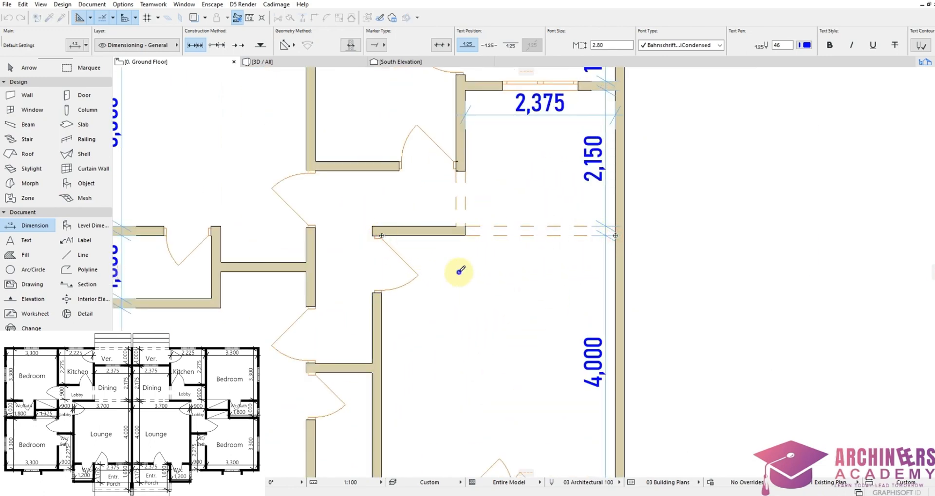
{"action": "right_click", "coordinate": [455, 269]}
{"action": "left_click", "coordinate": [485, 332]}
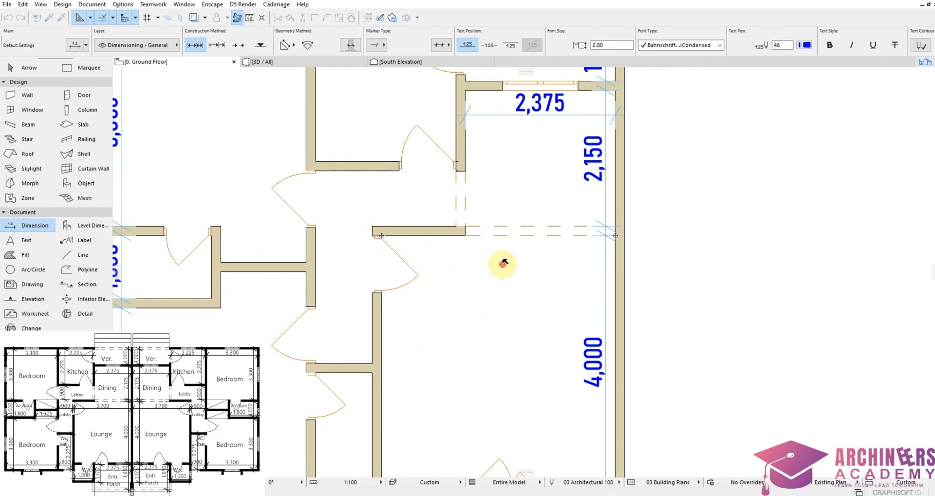
{"action": "left_click", "coordinate": [501, 259]}
{"action": "scroll", "coordinate": [599, 239], "scroll_direction": "down", "scroll_amount": 3}
{"action": "scroll", "coordinate": [422, 311], "scroll_direction": "up", "scroll_amount": 1}
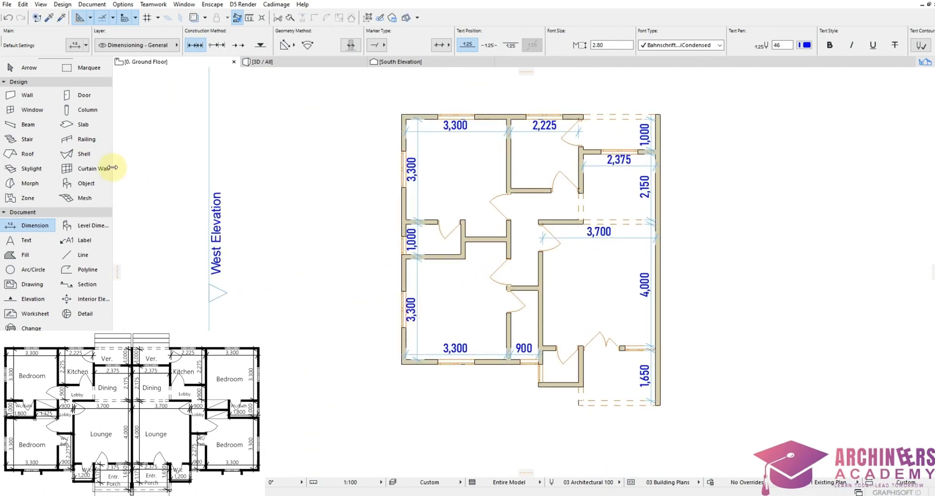
Set the default font of the Text tool to Bahnschrift SemiBold
{"action": "left_click", "coordinate": [35, 240]}
{"action": "double_click", "coordinate": [35, 240]}
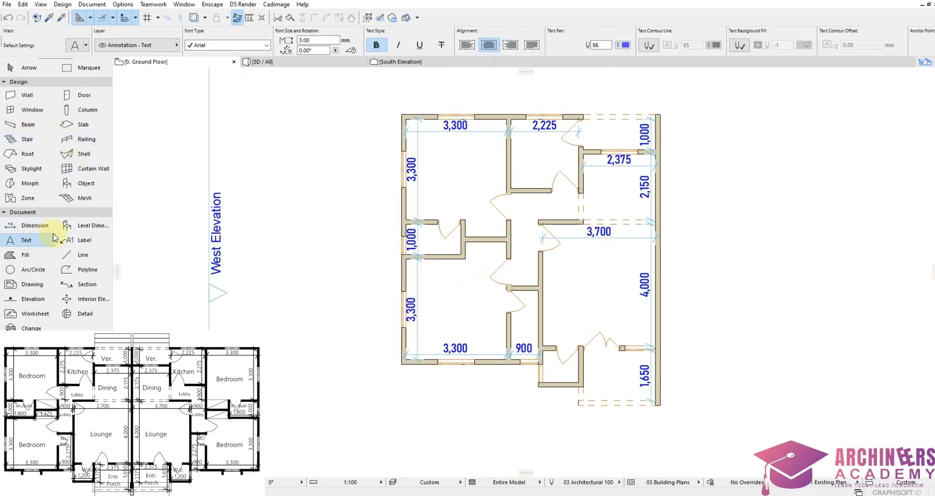
{"action": "left_click", "coordinate": [428, 81]}
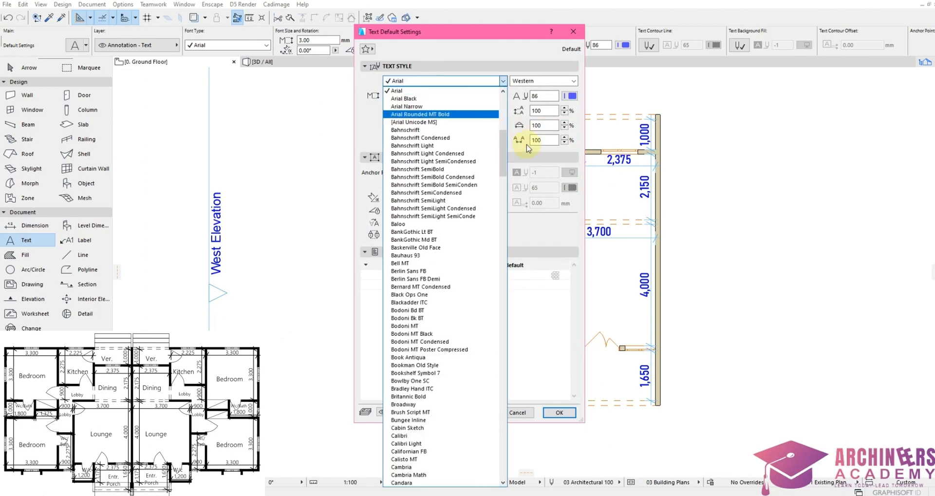
{"action": "left_click_drag", "start_coordinate": [504, 149], "coordinate": [502, 103]}
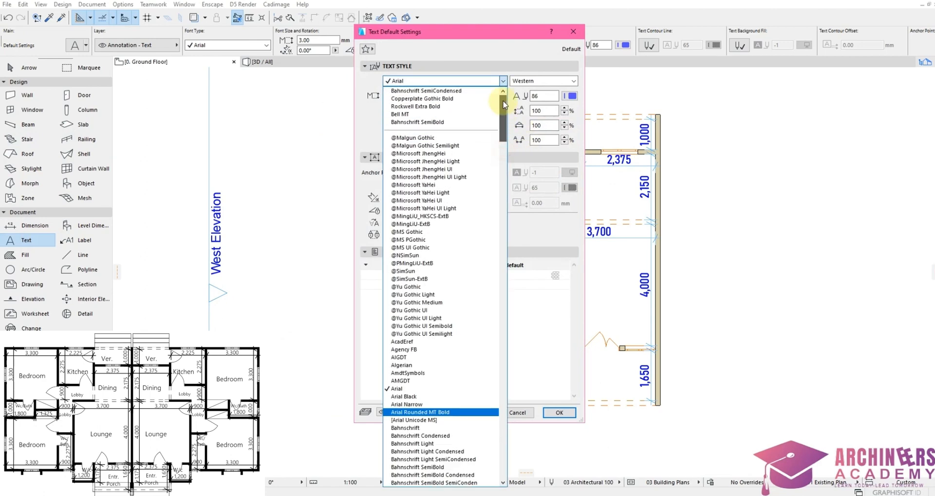
{"action": "left_click", "coordinate": [435, 122]}
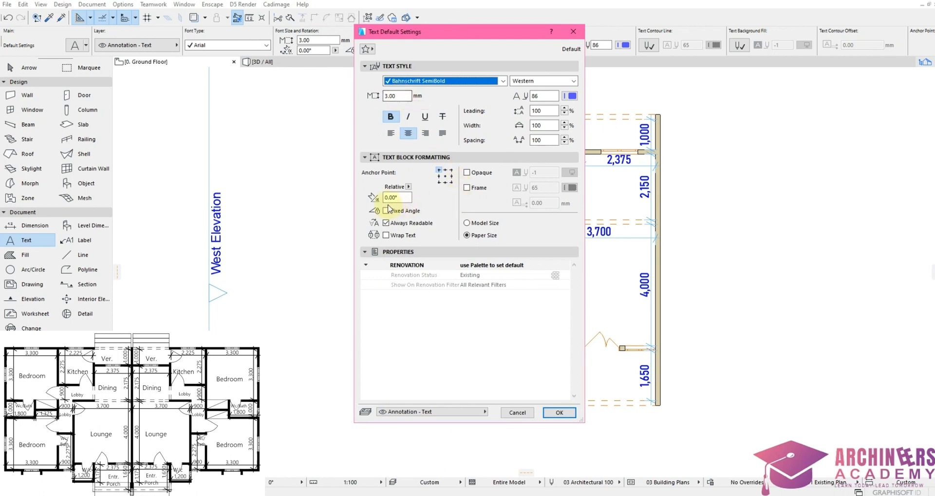
{"action": "left_click", "coordinate": [559, 412]}
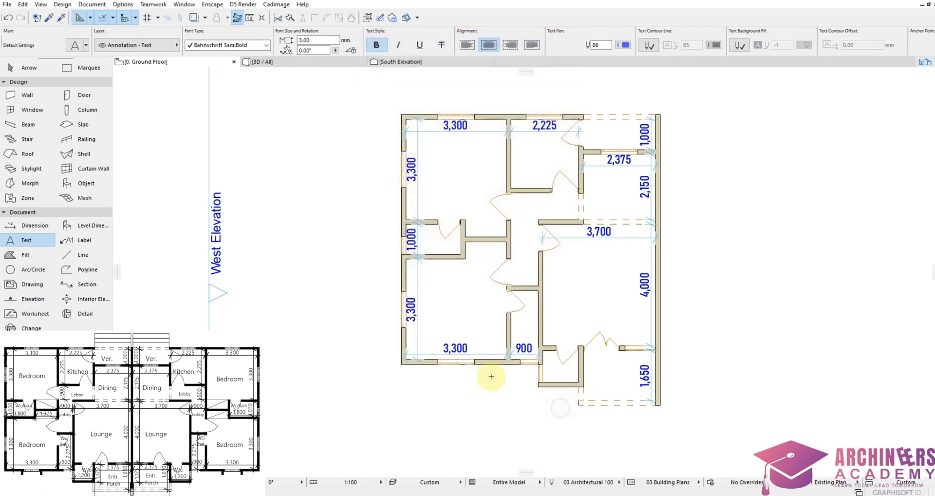
Add the text "Bedroom" in the lower-left bedroom and set its height to 2.6 mm
{"action": "left_click", "coordinate": [431, 311]}
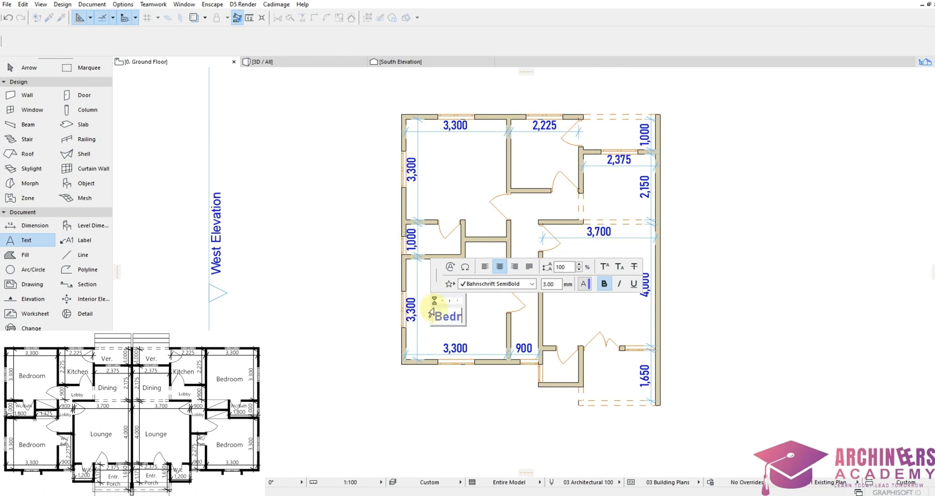
{"action": "type", "text": "Bedroom"}
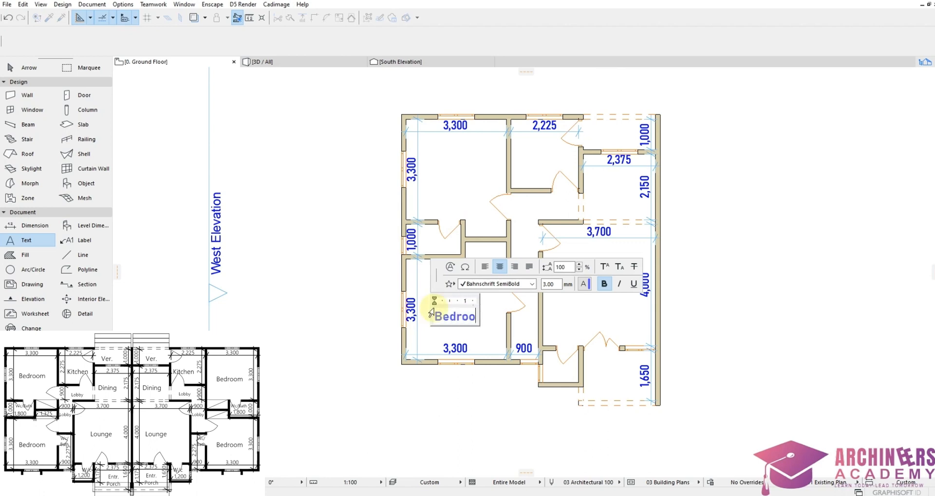
{"action": "left_click", "coordinate": [437, 334]}
{"action": "left_click", "coordinate": [459, 326]}
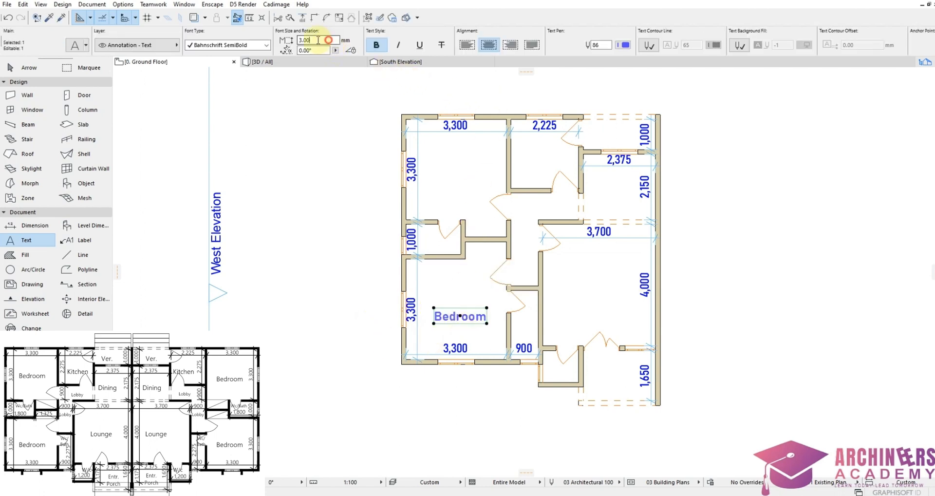
{"action": "type", "text": "2."}
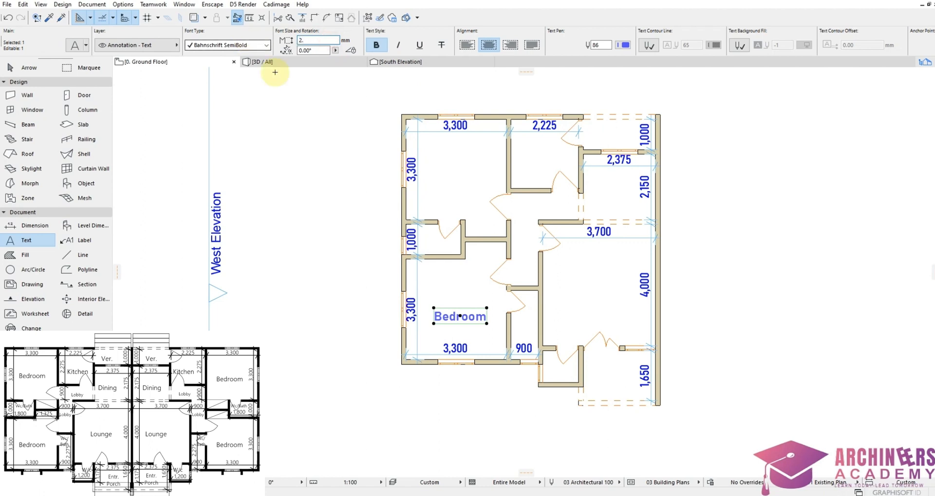
{"action": "type", "text": "6"}
{"action": "left_click", "coordinate": [281, 237]}
Copy the "Bedroom" label straight up into the upper-left bedroom
{"action": "left_click", "coordinate": [463, 315], "text": "shift"}
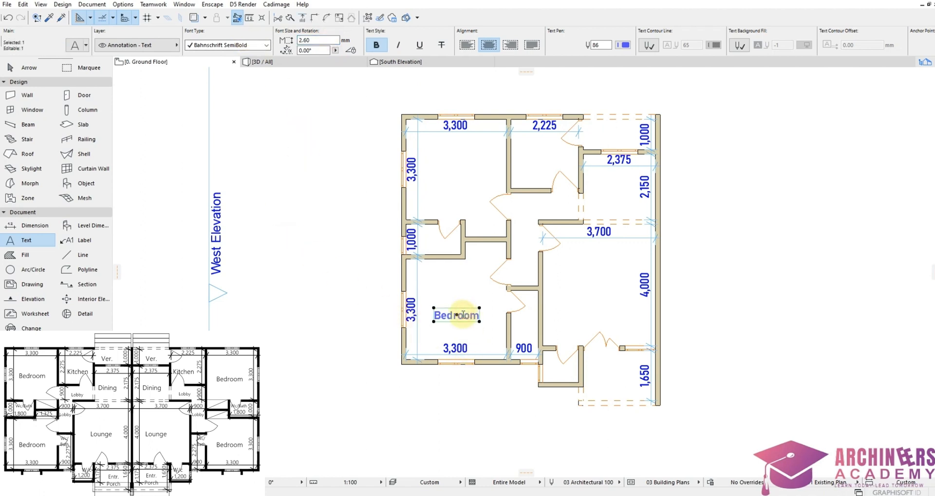
{"action": "left_click_drag", "start_coordinate": [463, 314], "coordinate": [456, 189], "text": "ctrl"}
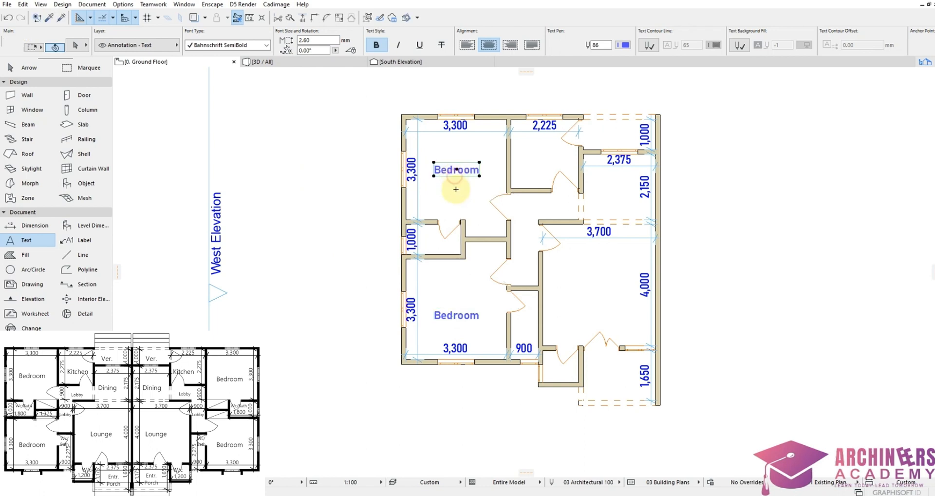
{"action": "left_click", "coordinate": [458, 194]}
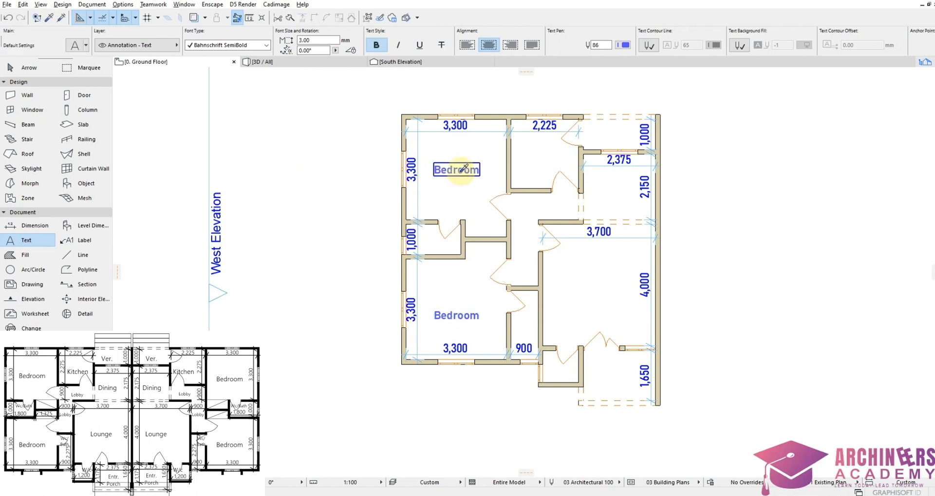
Add the room labels "Lounge" and "Dining" in the style of the 2.6 mm bedroom label
{"action": "left_click", "coordinate": [572, 268]}
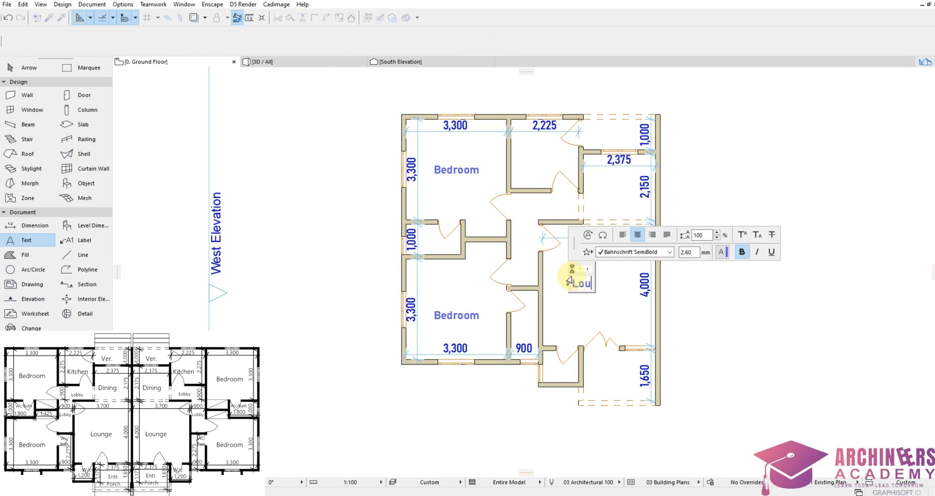
{"action": "left_click", "coordinate": [612, 311]}
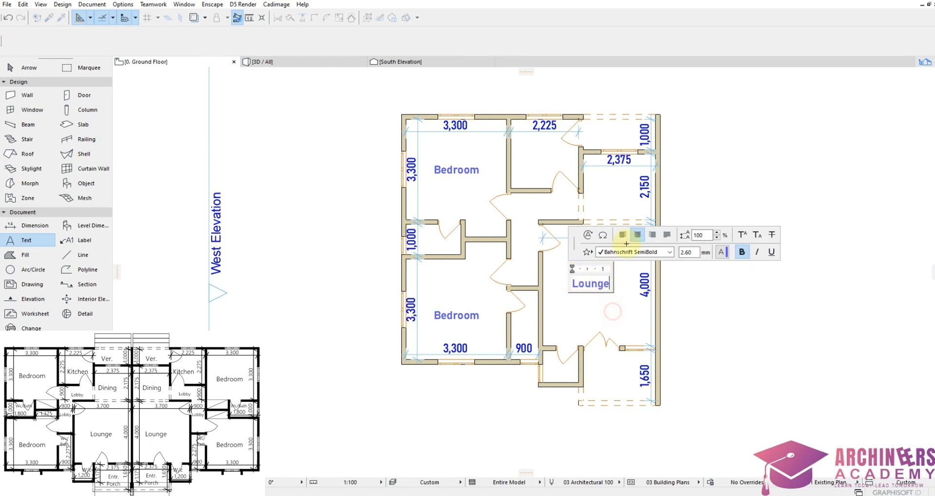
{"action": "left_click", "coordinate": [603, 197]}
{"action": "left_click", "coordinate": [602, 196]}
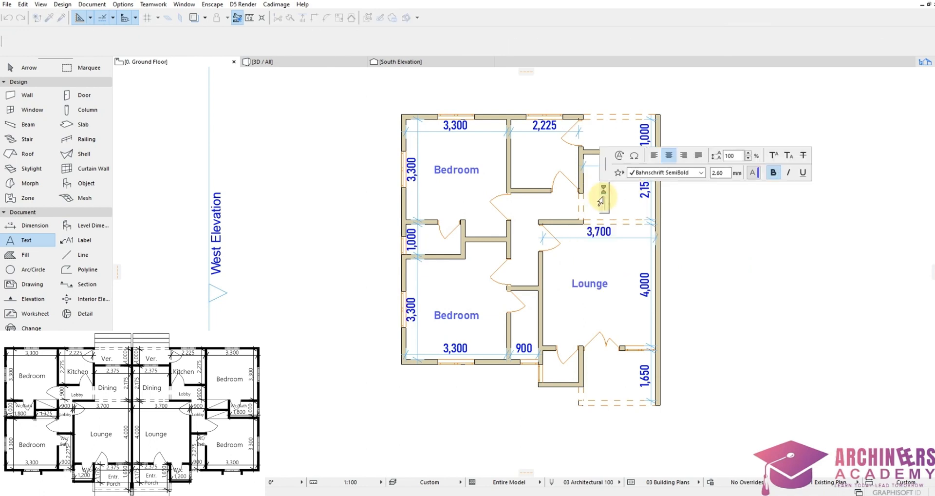
{"action": "type", "text": "Dining"}
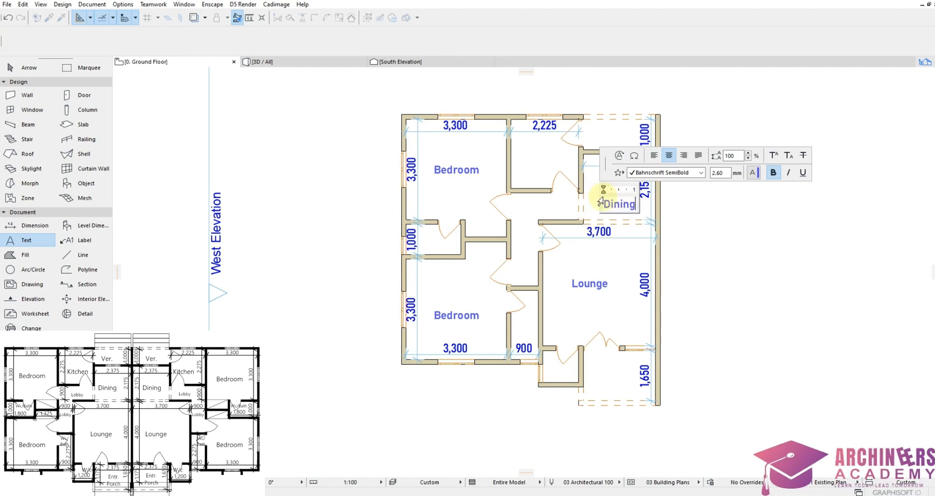
Add the label "Kitchen" in the kitchen and "Lobby" in the passage below it
{"action": "left_click", "coordinate": [528, 158]}
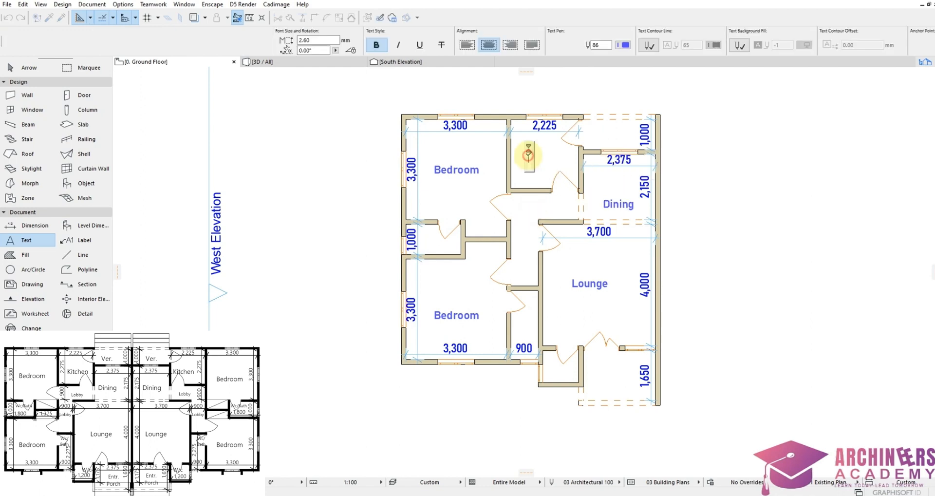
{"action": "left_click", "coordinate": [527, 155]}
{"action": "type", "text": "Kitchen"}
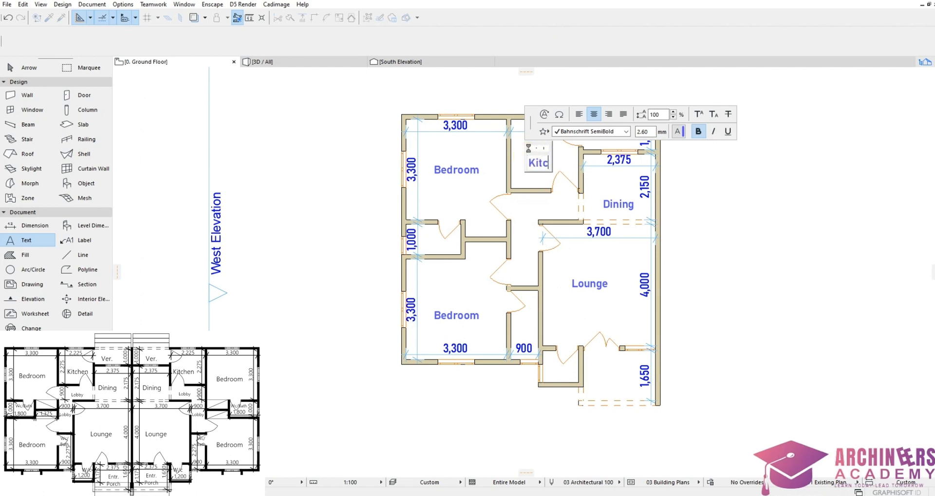
{"action": "left_click", "coordinate": [509, 167]}
{"action": "left_click", "coordinate": [534, 209]}
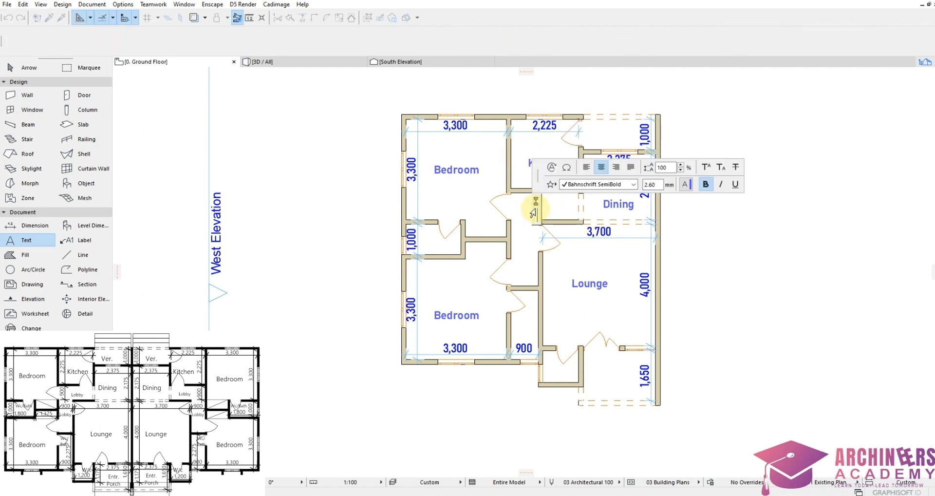
{"action": "type", "text": "Lobby"}
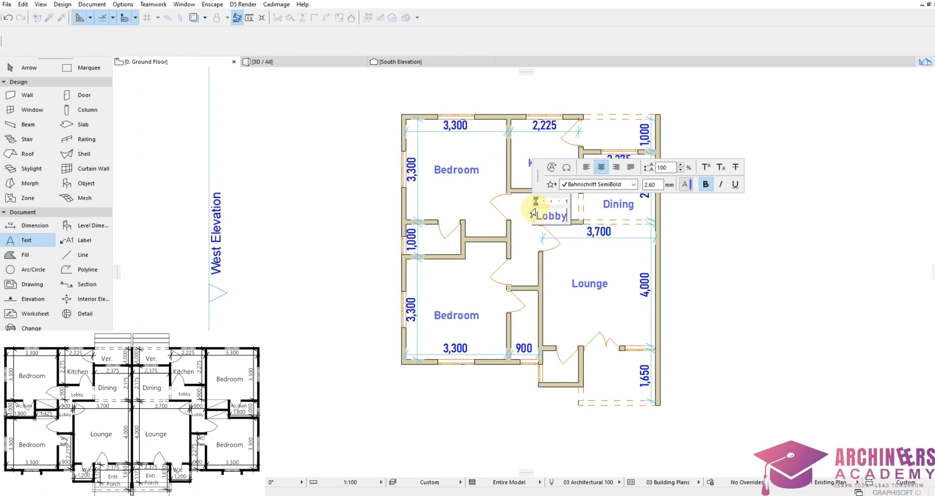
{"action": "left_click", "coordinate": [526, 235]}
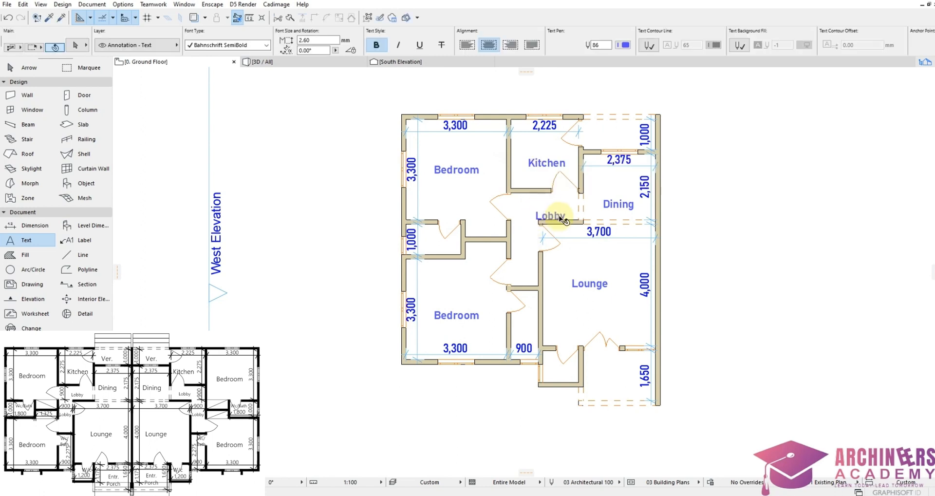
Move the "Lobby" label to the middle of the passage below the kitchen and set its height to 2.3 mm
{"action": "key", "text": "ctrl+d"}
{"action": "left_click", "coordinate": [562, 213]}
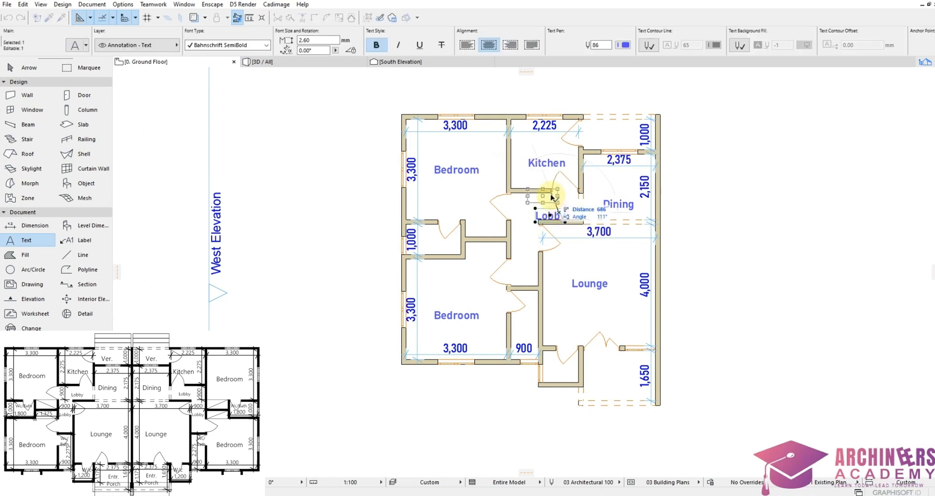
{"action": "left_click", "coordinate": [550, 202]}
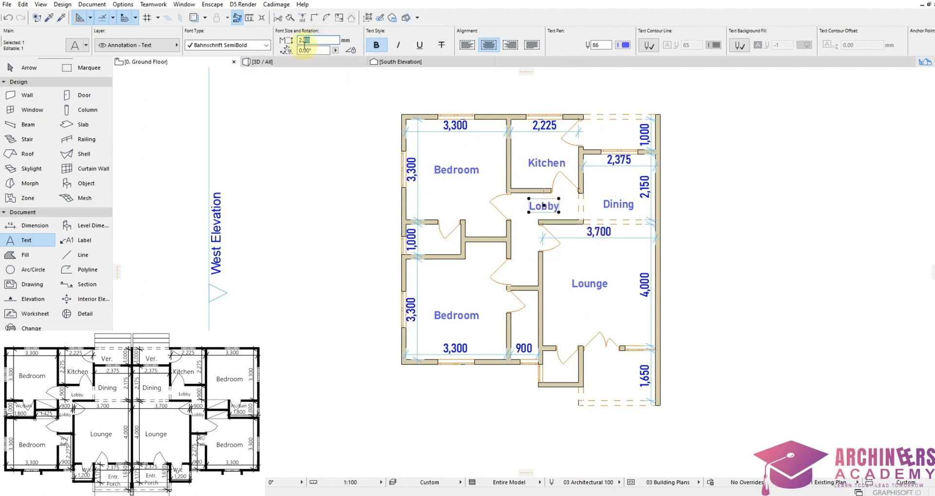
Copy the "Lobby" label into the lower passage between the lower-left bedroom door and the lounge
{"action": "left_click", "coordinate": [546, 205]}
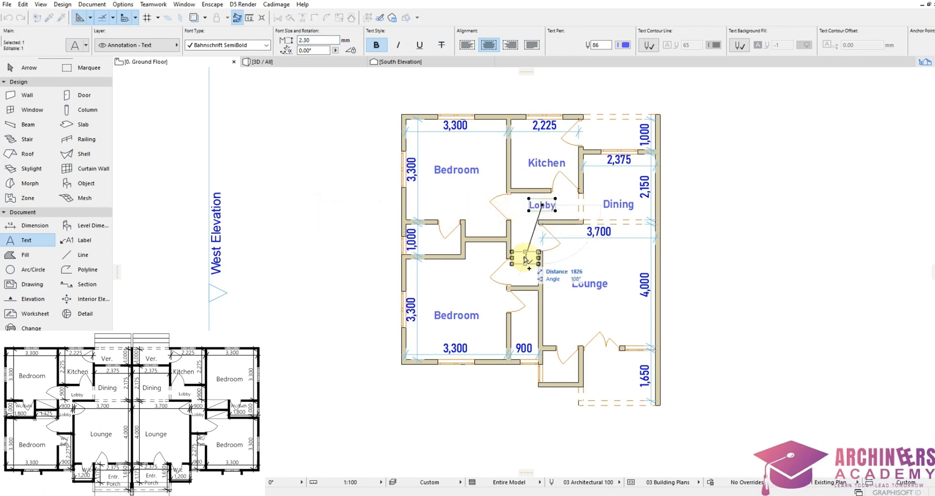
{"action": "scroll", "coordinate": [524, 271], "scroll_direction": "up", "scroll_amount": 4}
{"action": "left_click", "coordinate": [526, 281]}
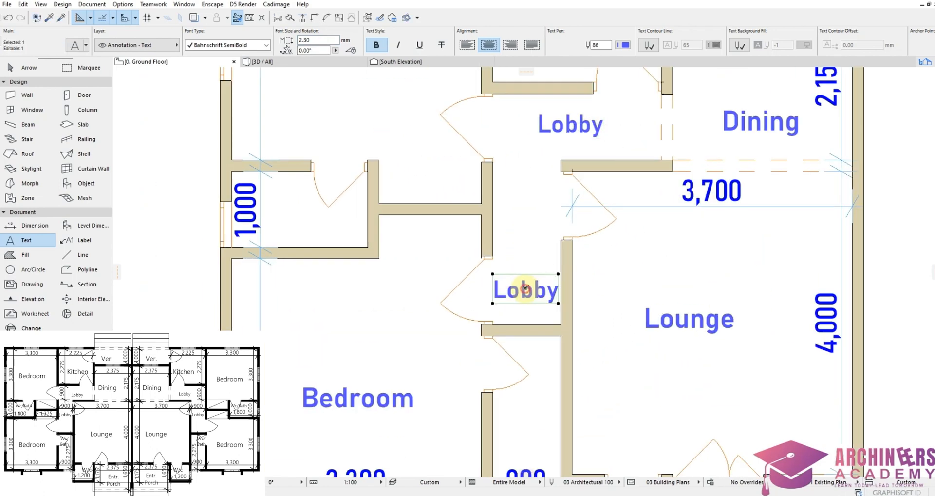
Copy the lower "Lobby" label straight down into the narrow 900 mm wide room
{"action": "scroll", "coordinate": [539, 243], "scroll_direction": "down", "scroll_amount": 2}
{"action": "scroll", "coordinate": [543, 243], "scroll_direction": "down", "scroll_amount": 4}
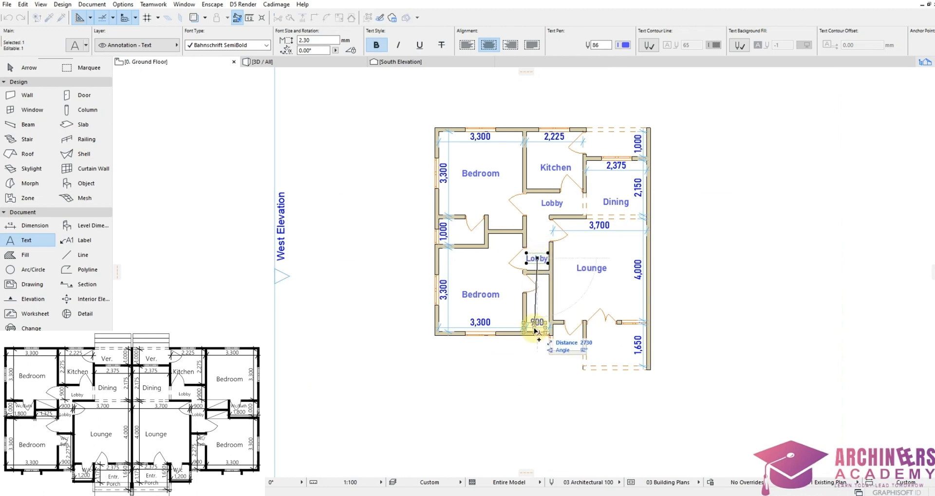
{"action": "scroll", "coordinate": [541, 299], "scroll_direction": "up", "scroll_amount": 4}
{"action": "scroll", "coordinate": [540, 298], "scroll_direction": "up", "scroll_amount": 2}
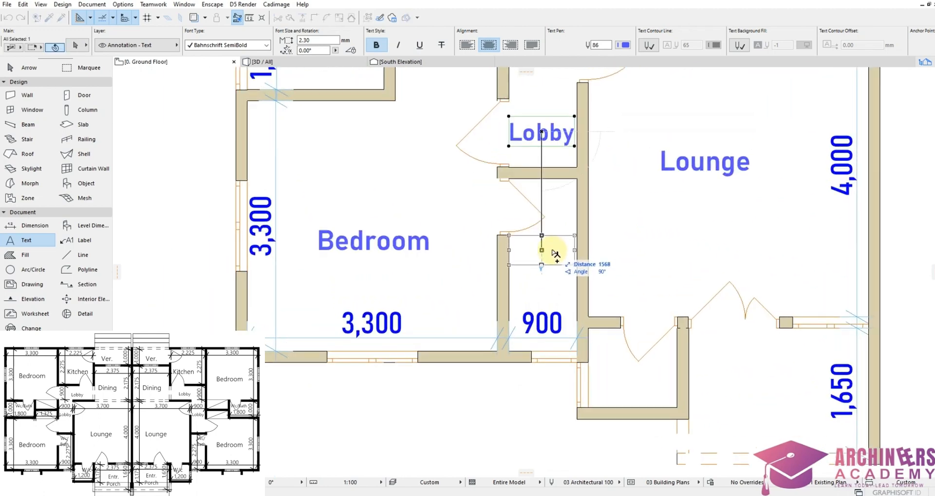
{"action": "left_click", "coordinate": [557, 257]}
Change the copied label's text in the narrow room to "Wc/Bath"
{"action": "double_click", "coordinate": [557, 258]}
{"action": "left_click_drag", "start_coordinate": [574, 253], "coordinate": [512, 267]}
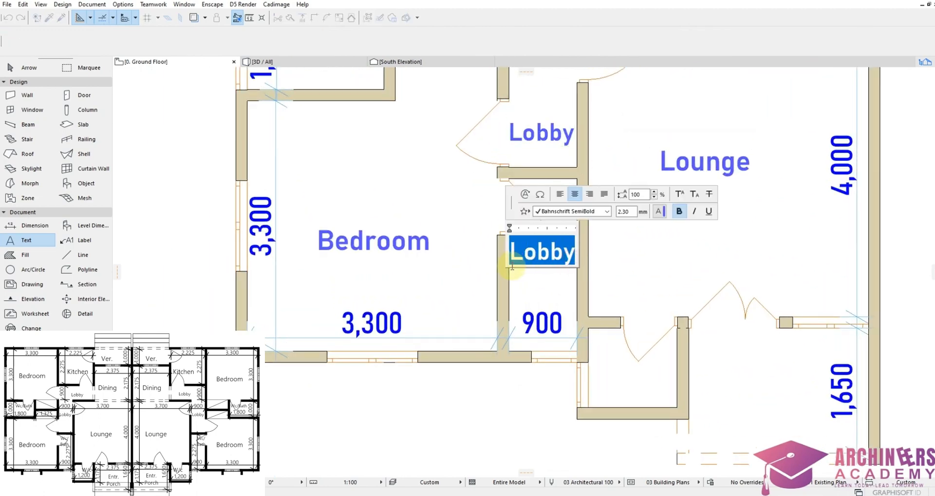
{"action": "type", "text": "w"}
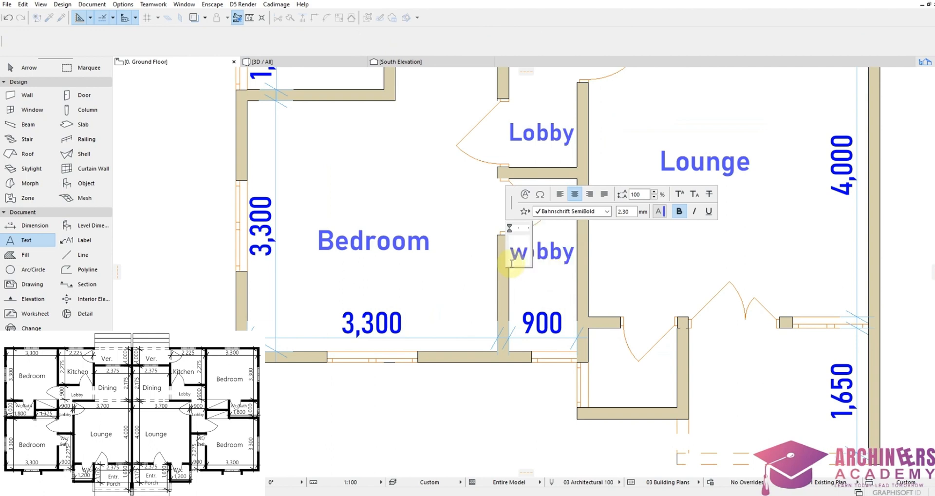
{"action": "key", "text": "BackSpace"}
{"action": "type", "text": "Wc"}
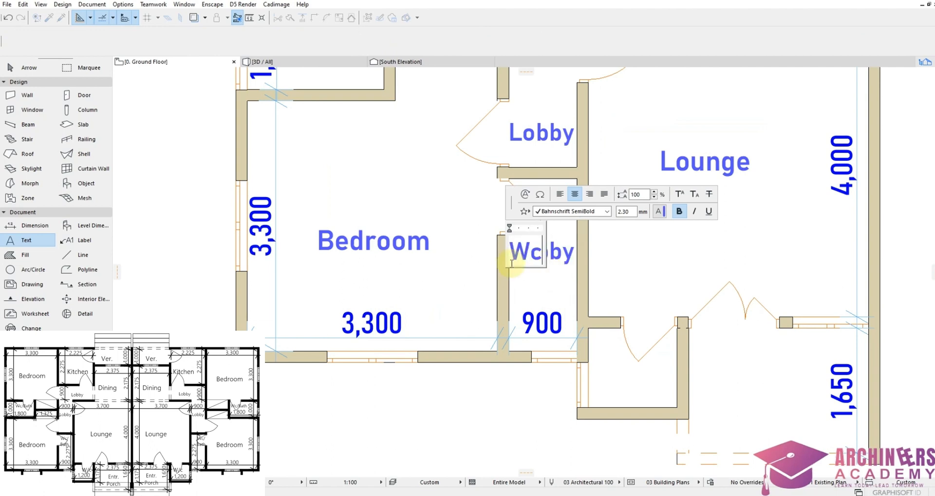
{"action": "type", "text": "/"}
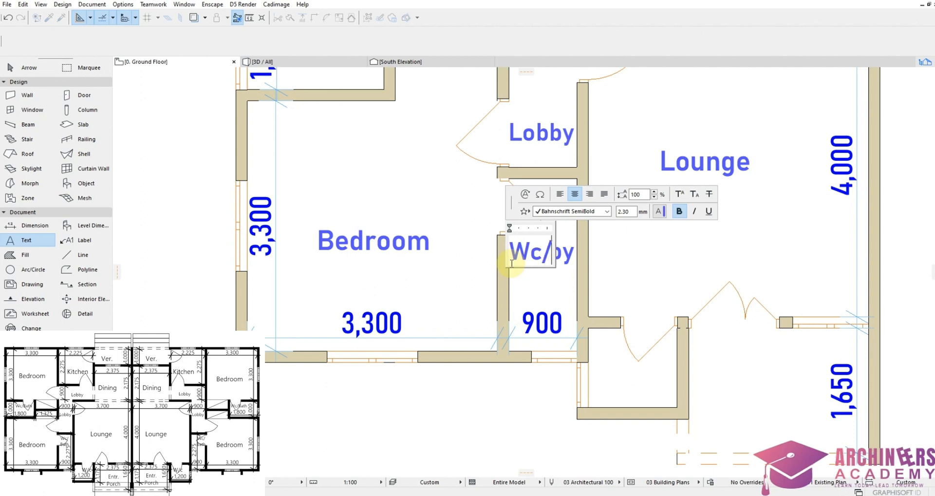
{"action": "type", "text": "Bath"}
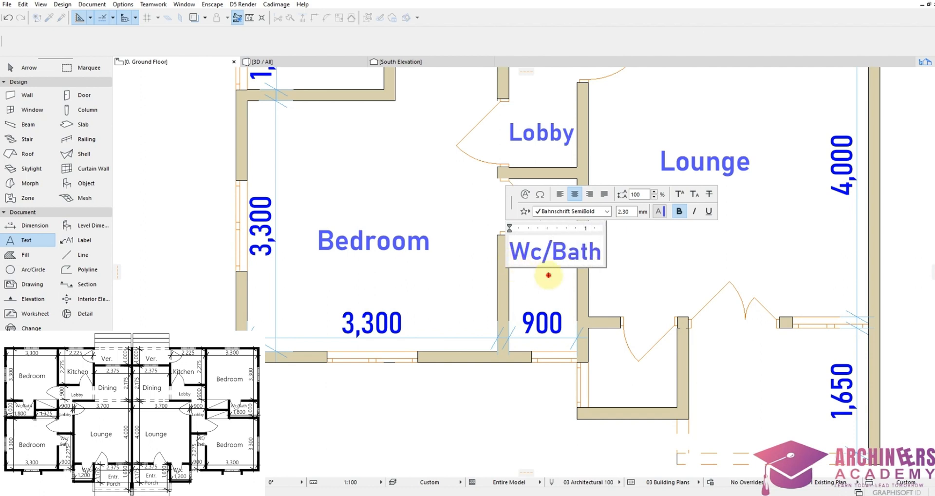
{"action": "left_click", "coordinate": [600, 271]}
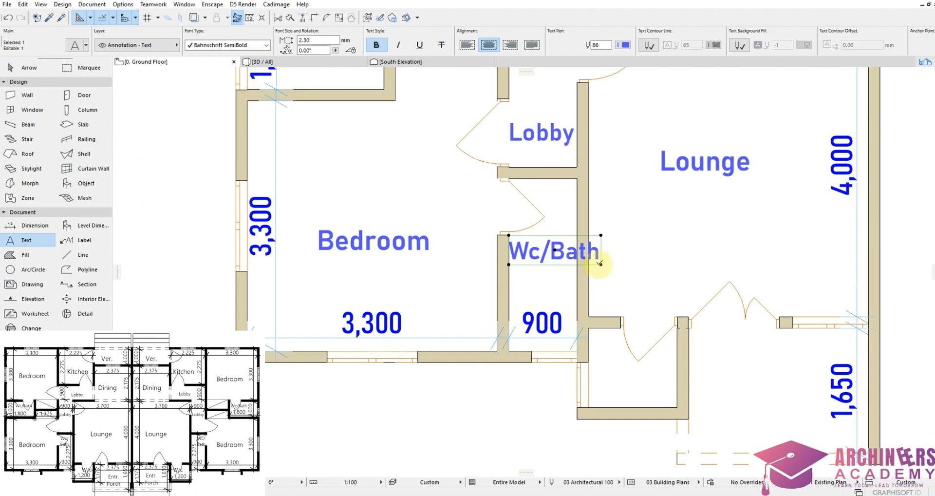
Narrow the "Wc/Bath" text box to fit between the walls, with "Wc/" and "Bath" on separate lines
{"action": "left_click", "coordinate": [600, 264]}
{"action": "left_click", "coordinate": [576, 279]}
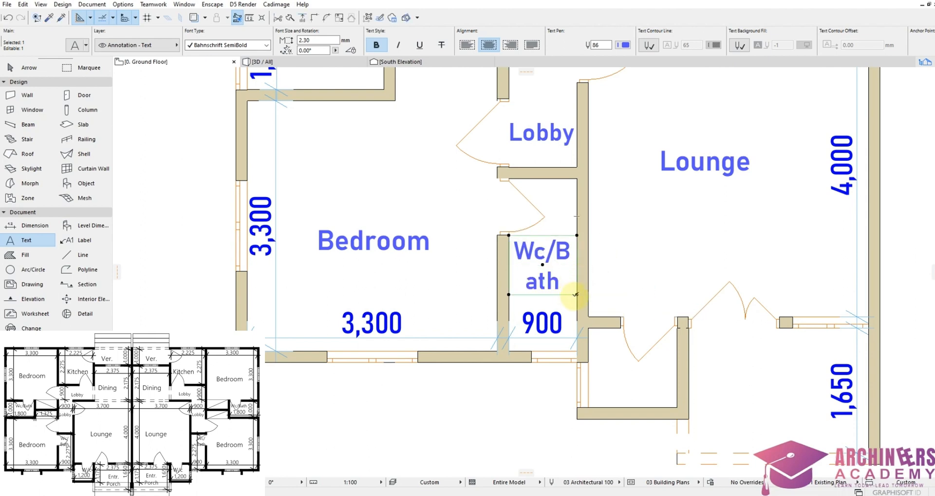
{"action": "key", "text": "Escape"}
{"action": "left_click", "coordinate": [565, 288]}
{"action": "left_click", "coordinate": [578, 292]}
{"action": "left_click", "coordinate": [572, 294]}
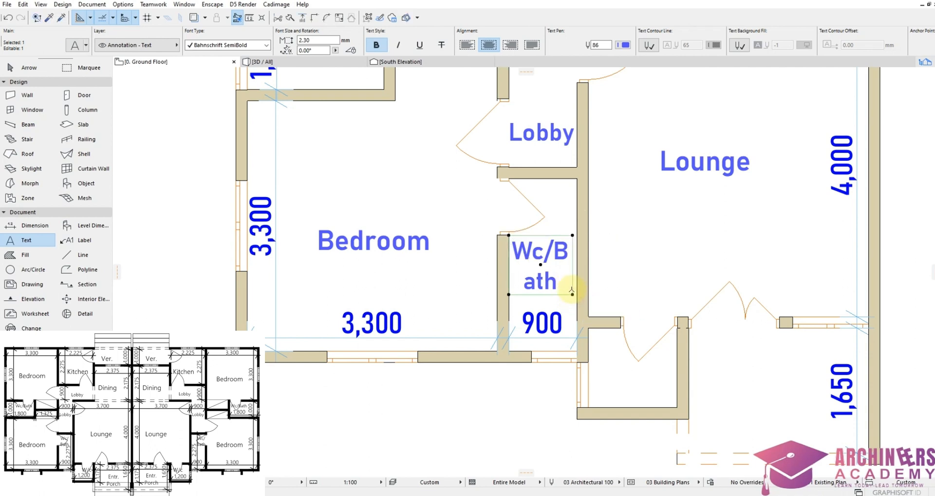
{"action": "left_click", "coordinate": [572, 294]}
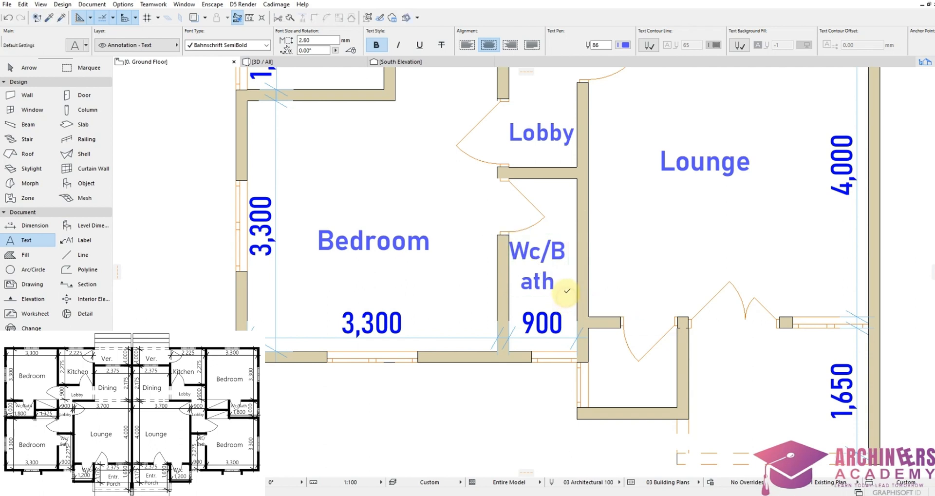
{"action": "left_click", "coordinate": [567, 293]}
{"action": "left_click", "coordinate": [566, 293]}
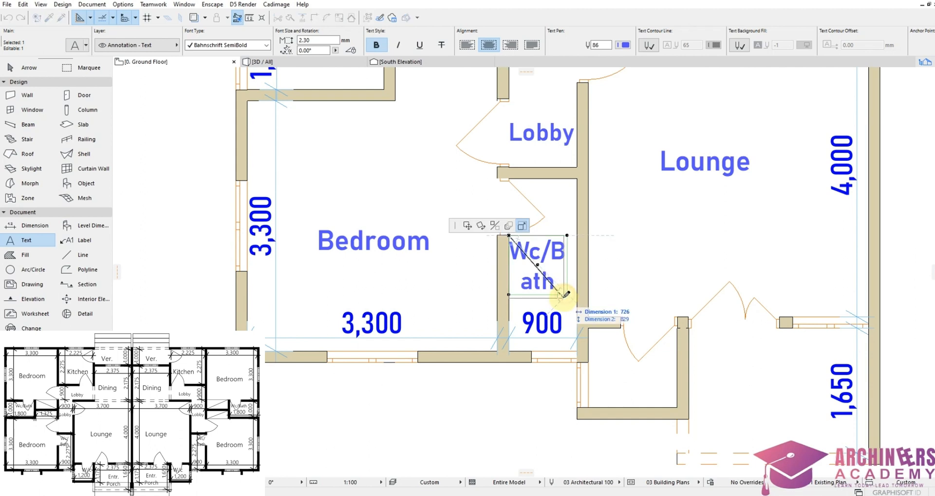
{"action": "left_click", "coordinate": [563, 294]}
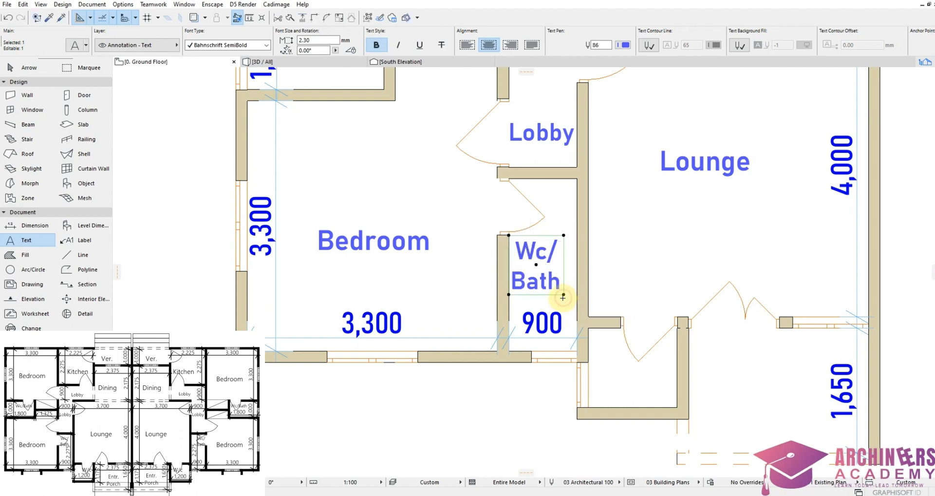
Copy the "Wc/Bath" label into the small room between the two bedrooms
{"action": "scroll", "coordinate": [560, 281], "scroll_direction": "down", "scroll_amount": 2}
{"action": "key", "text": "ctrl+shift+d"}
{"action": "left_click", "coordinate": [550, 271]}
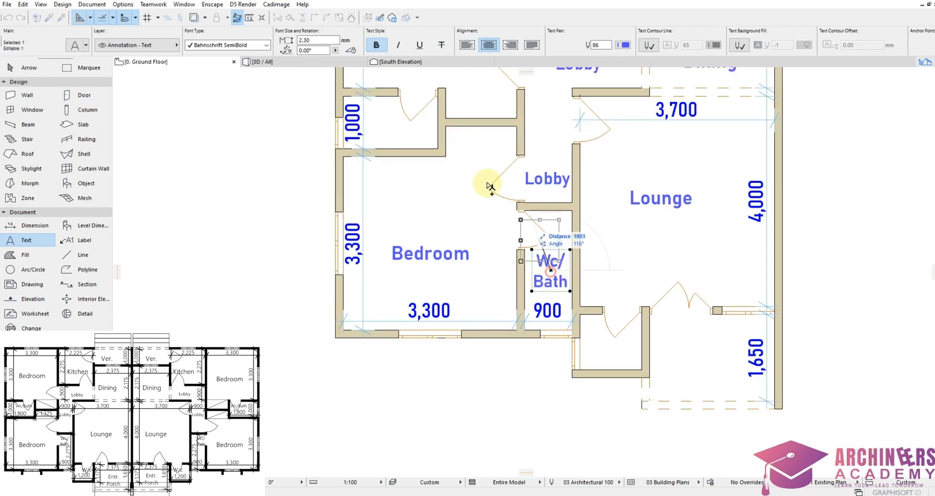
{"action": "left_click", "coordinate": [383, 131]}
Widen the copied label's text box so "Wc/Bath" fits on one line in the room between the bedrooms
{"action": "left_click", "coordinate": [404, 152]}
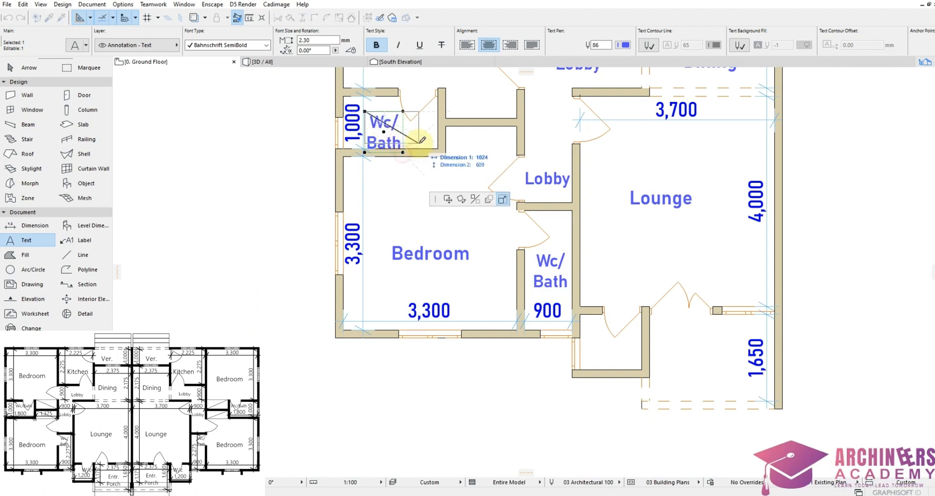
{"action": "left_click", "coordinate": [427, 152]}
{"action": "left_click", "coordinate": [427, 152]}
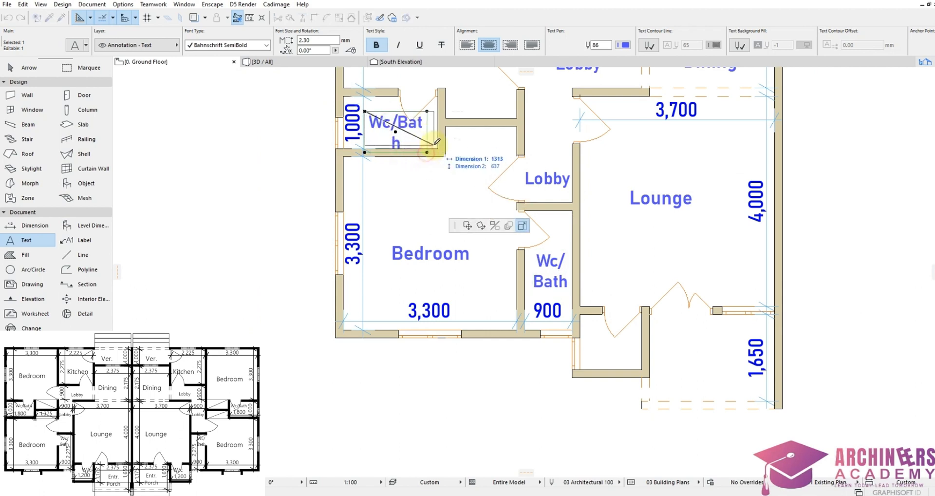
{"action": "left_click", "coordinate": [432, 138]}
{"action": "scroll", "coordinate": [453, 147], "scroll_direction": "down", "scroll_amount": 3}
{"action": "key", "text": "Escape"}
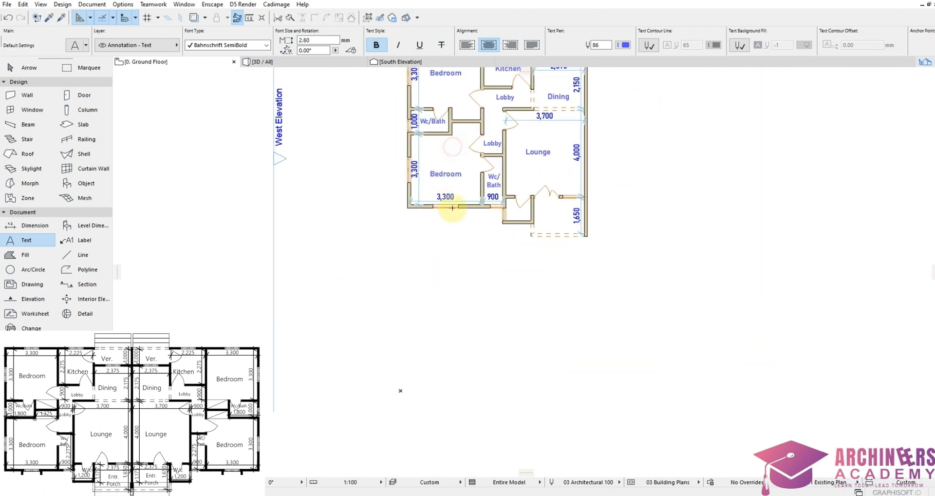
Add the label "Entr. Porch" in the entrance porch and shift it away from the 1,650 dimension
{"action": "scroll", "coordinate": [494, 256], "scroll_direction": "down", "scroll_amount": 3}
{"action": "scroll", "coordinate": [513, 238], "scroll_direction": "up", "scroll_amount": 8}
{"action": "left_click", "coordinate": [513, 239]}
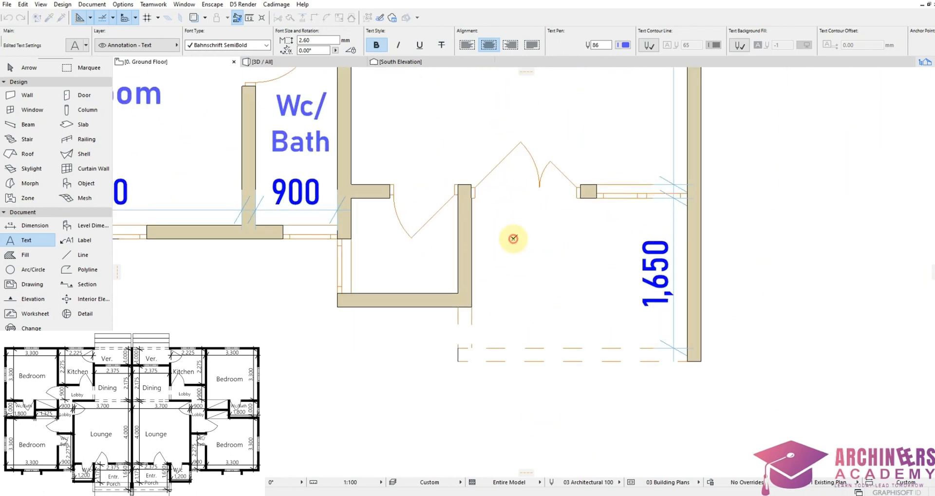
{"action": "type", "text": "E"}
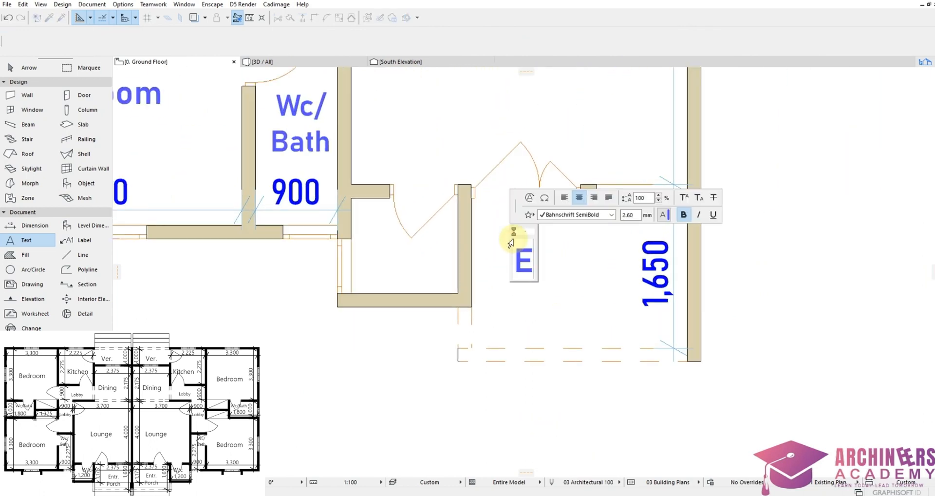
{"action": "type", "text": "ntr."}
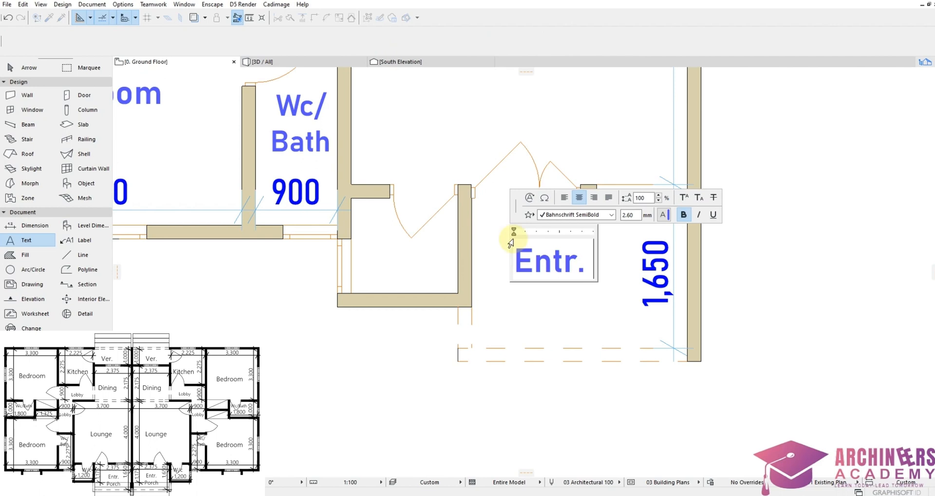
{"action": "type", "text": " Porch"}
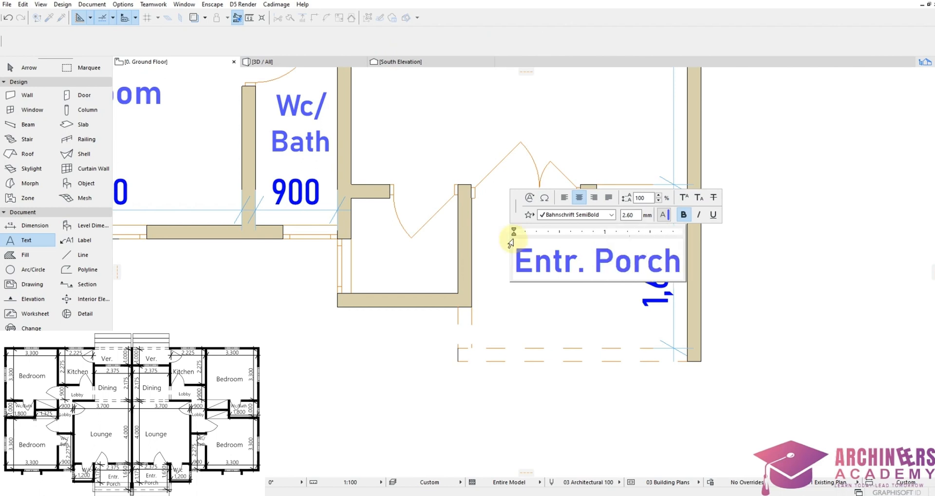
{"action": "left_click", "coordinate": [551, 302]}
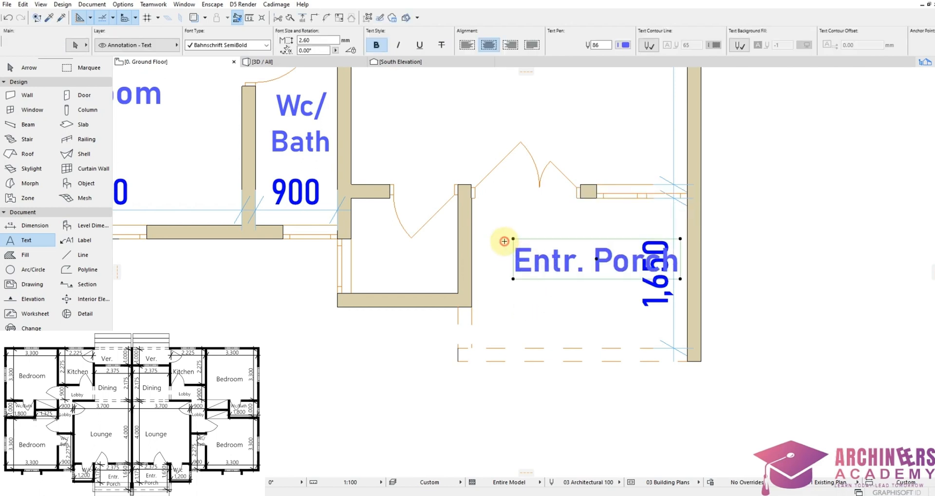
{"action": "left_click_drag", "start_coordinate": [541, 250], "coordinate": [508, 262]}
{"action": "key", "text": "Escape"}
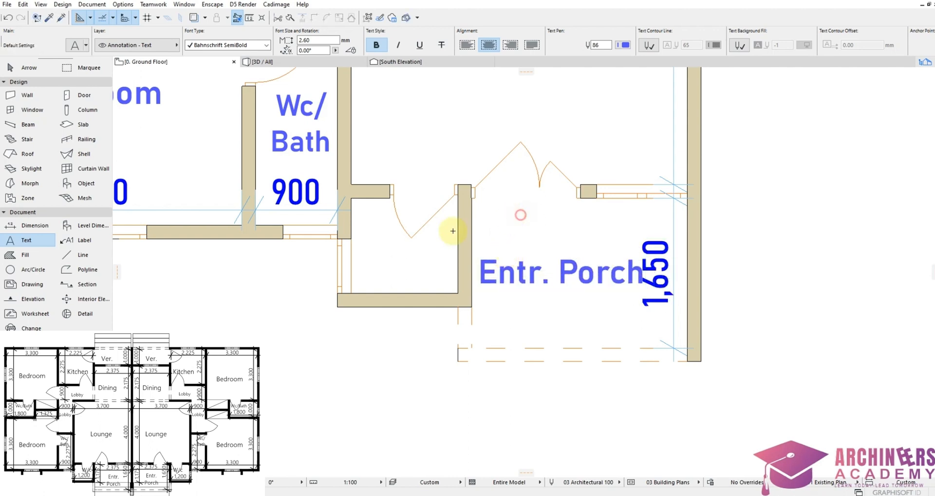
Add the label "w/c" in the small room beside the entrance porch
{"action": "left_click", "coordinate": [376, 252]}
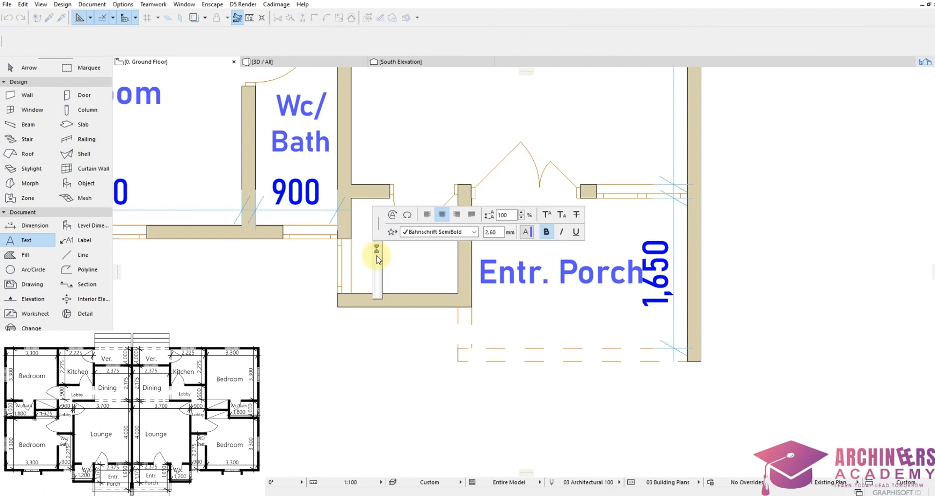
{"action": "type", "text": "W"}
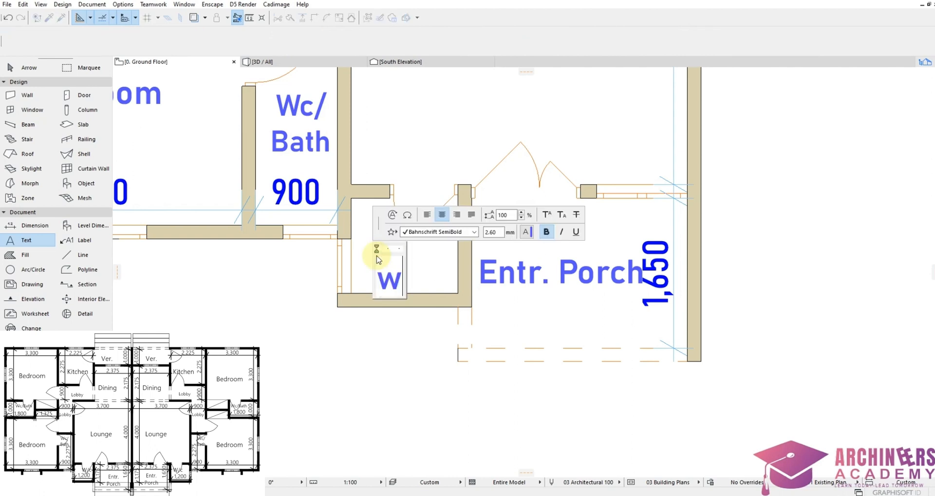
{"action": "type", "text": "/c"}
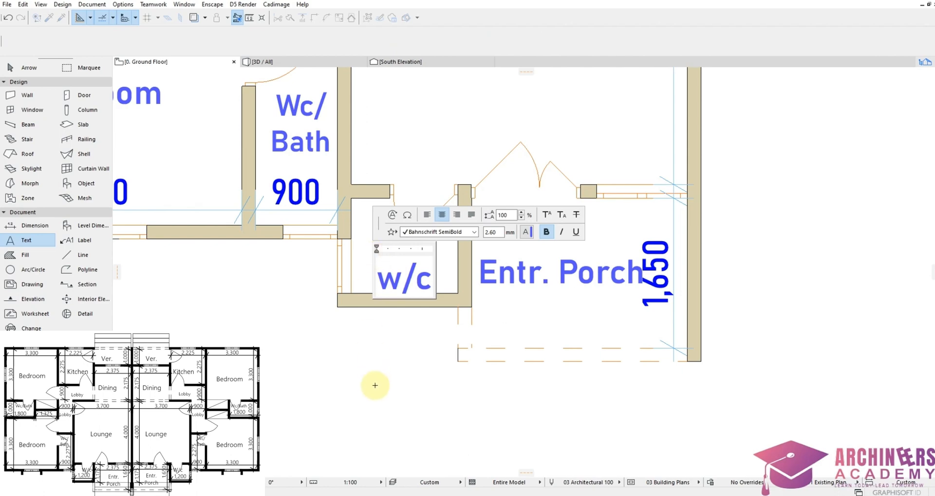
{"action": "left_click", "coordinate": [372, 384]}
Select all walls, openings, dimensions and room labels of the completed unit
{"action": "scroll", "coordinate": [338, 223], "scroll_direction": "down", "scroll_amount": 5}
{"action": "scroll", "coordinate": [338, 222], "scroll_direction": "up", "scroll_amount": 2}
{"action": "scroll", "coordinate": [543, 197], "scroll_direction": "down", "scroll_amount": 3}
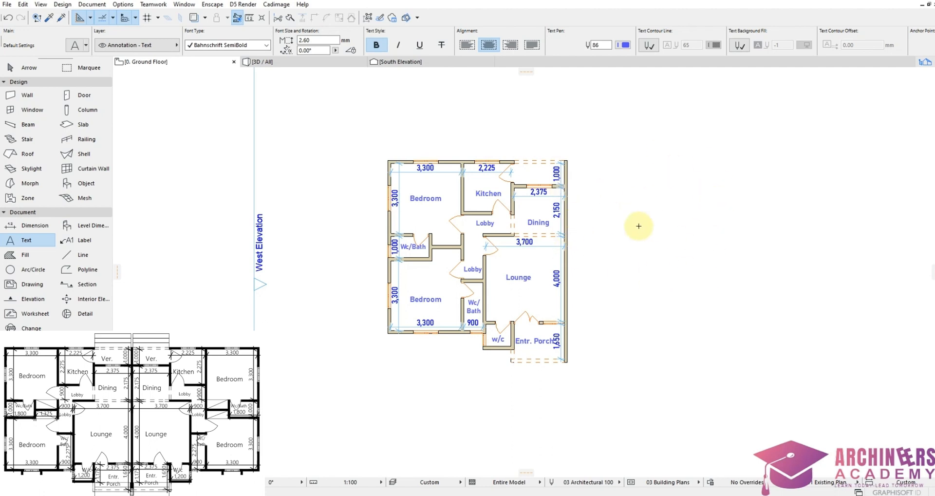
{"action": "scroll", "coordinate": [618, 225], "scroll_direction": "down", "scroll_amount": 2}
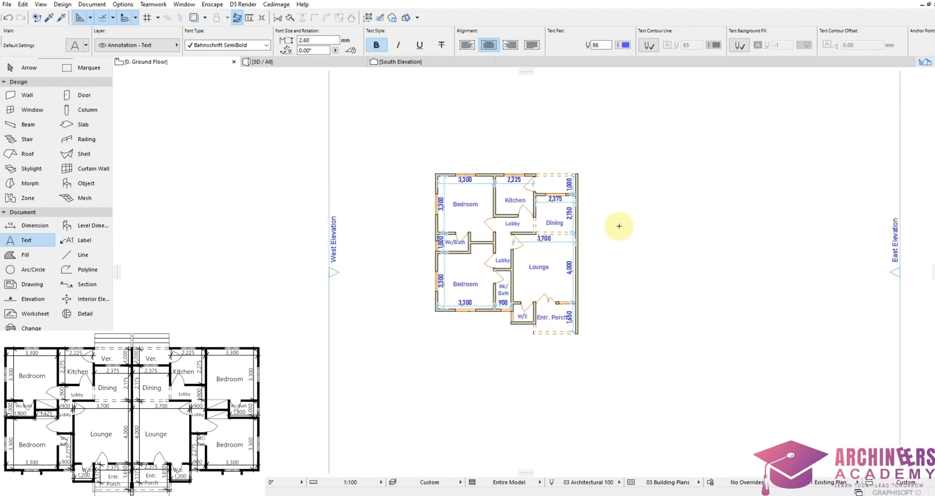
{"action": "scroll", "coordinate": [516, 265], "scroll_direction": "up", "scroll_amount": 3}
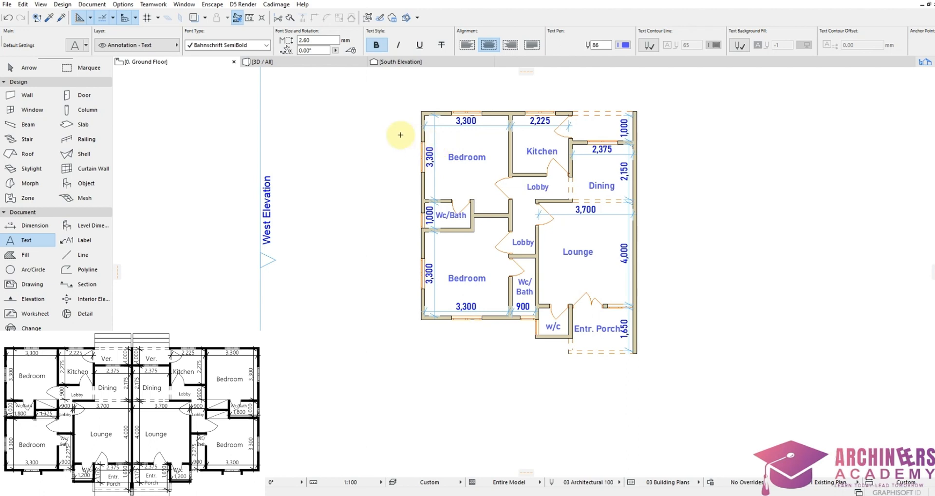
{"action": "left_click", "coordinate": [403, 100]}
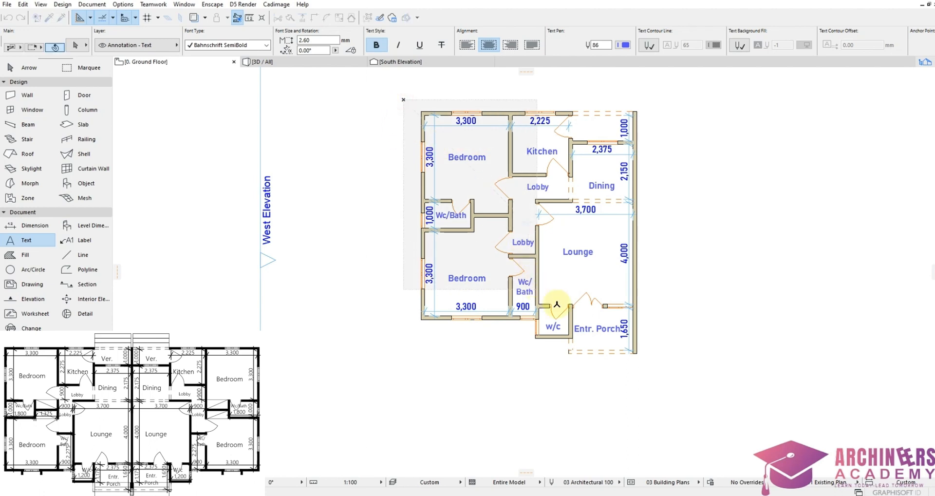
{"action": "left_click", "coordinate": [647, 382]}
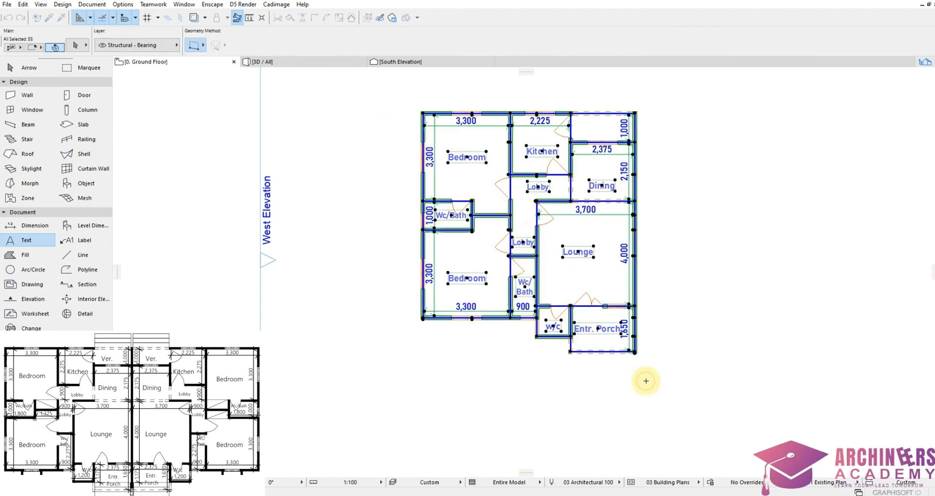
Remove the long party wall beside the lounge and entrance porch from the selection
{"action": "scroll", "coordinate": [639, 342], "scroll_direction": "up", "scroll_amount": 5}
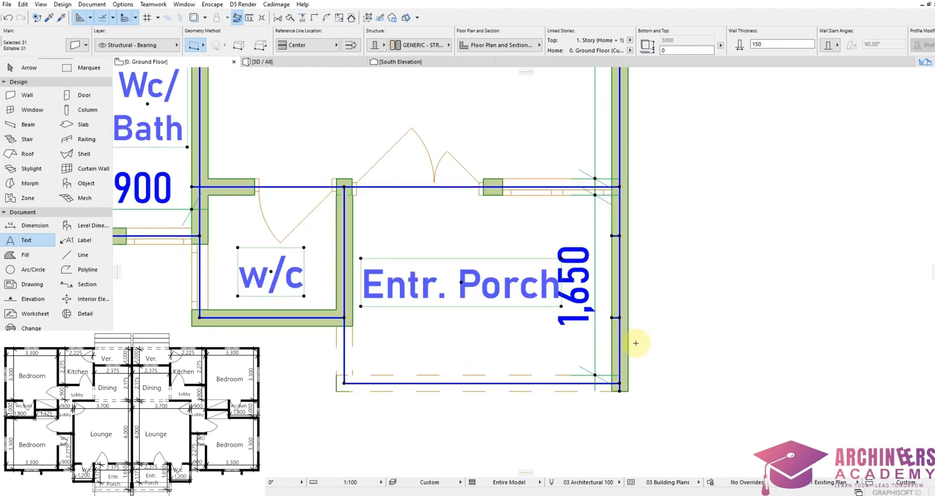
{"action": "left_click", "coordinate": [626, 347], "text": "shift"}
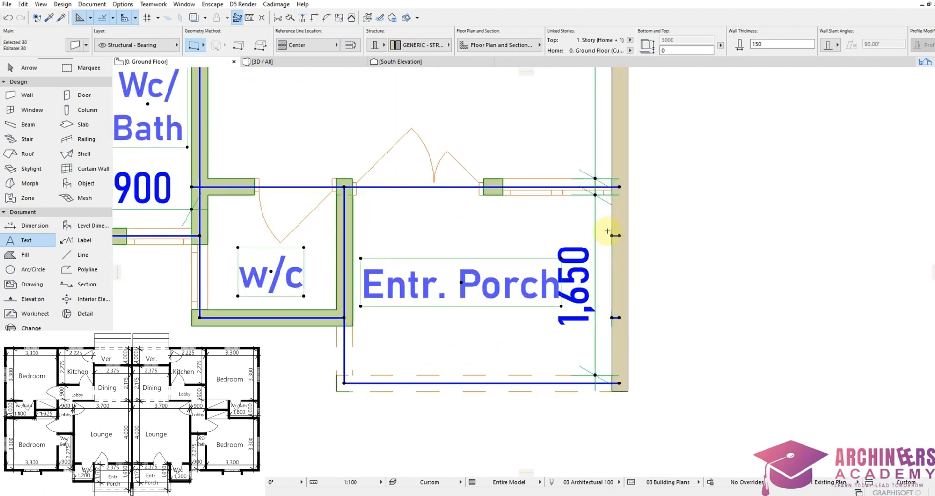
{"action": "scroll", "coordinate": [607, 296], "scroll_direction": "down", "scroll_amount": 6}
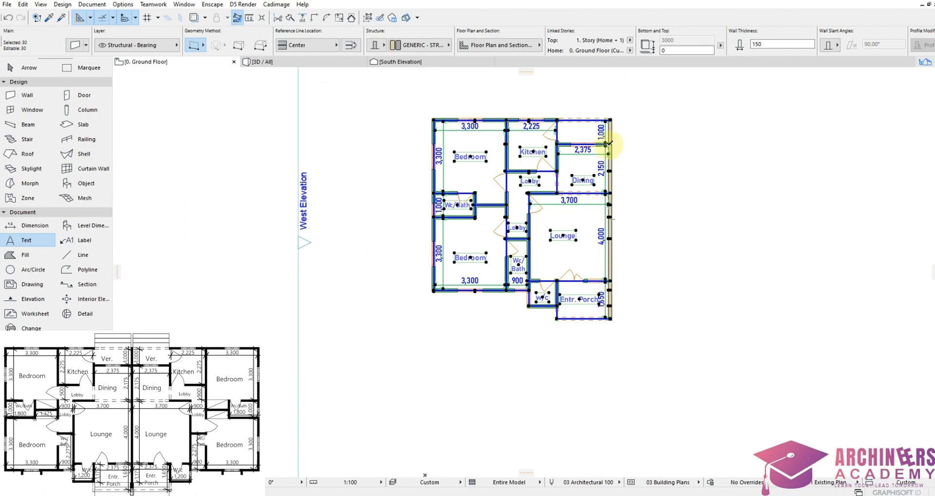
{"action": "scroll", "coordinate": [603, 156], "scroll_direction": "up", "scroll_amount": 3}
{"action": "scroll", "coordinate": [595, 217], "scroll_direction": "up", "scroll_amount": 2}
{"action": "scroll", "coordinate": [595, 217], "scroll_direction": "down", "scroll_amount": 4}
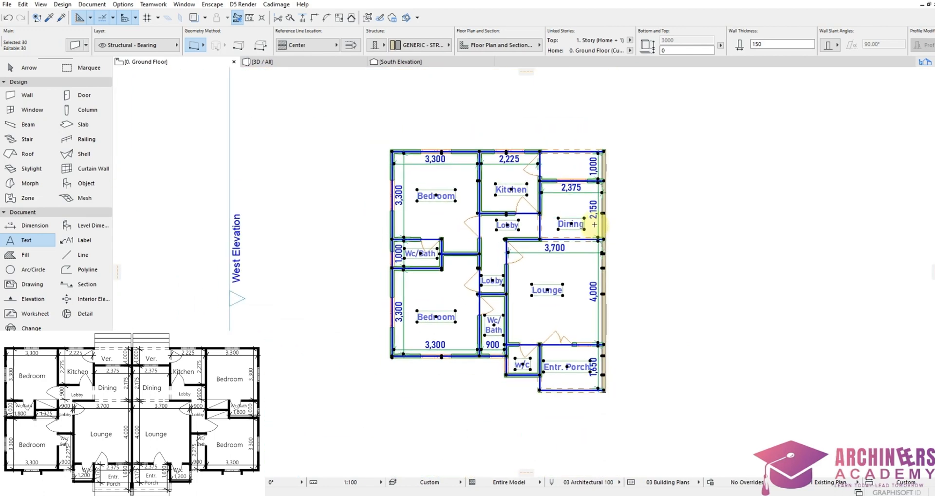
{"action": "scroll", "coordinate": [603, 127], "scroll_direction": "up", "scroll_amount": 3}
{"action": "scroll", "coordinate": [600, 160], "scroll_direction": "down", "scroll_amount": 3}
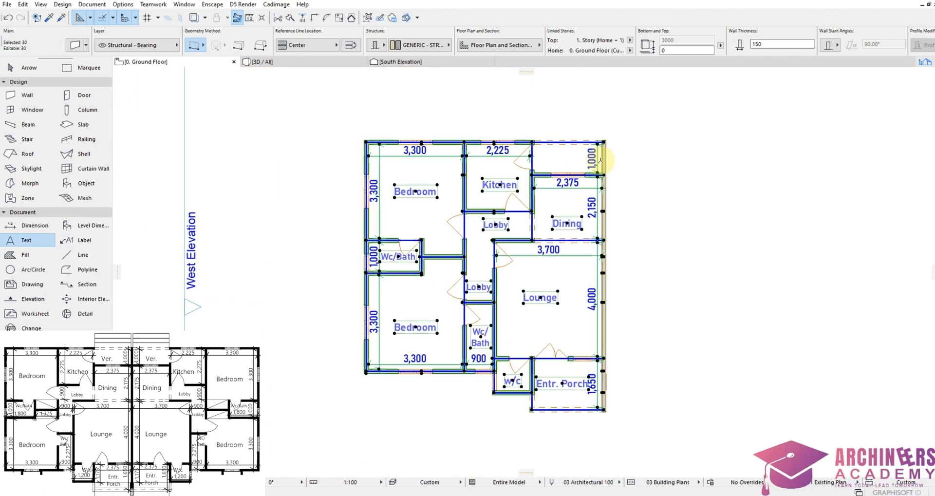
Mirror a copy of the selected unit about the party wall's vertical centreline to form the second semi-detached unit
{"action": "key", "text": "ctrl+shift+m"}
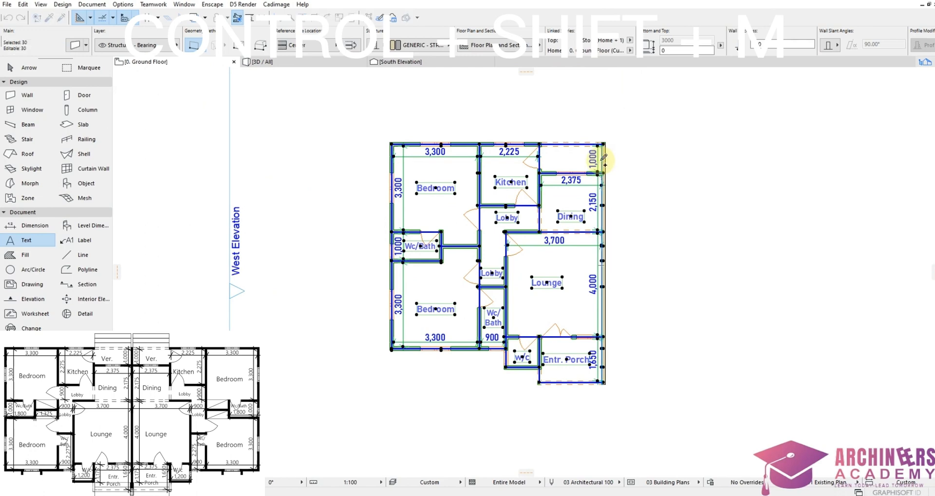
{"action": "scroll", "coordinate": [614, 143], "scroll_direction": "up", "scroll_amount": 2}
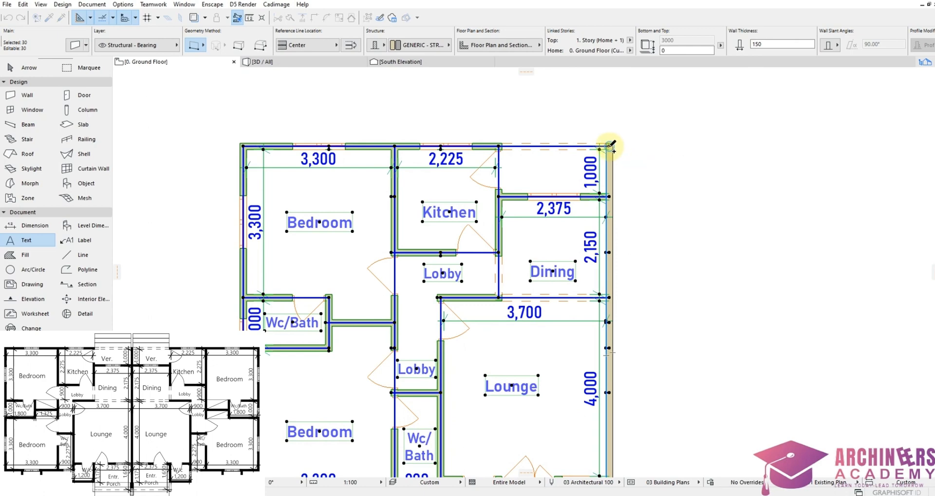
{"action": "scroll", "coordinate": [613, 144], "scroll_direction": "up", "scroll_amount": 3}
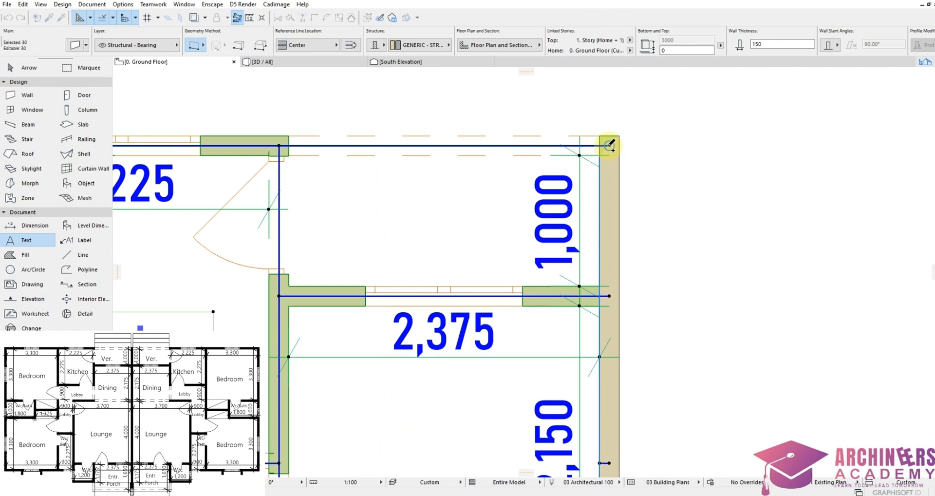
{"action": "scroll", "coordinate": [609, 145], "scroll_direction": "up", "scroll_amount": 3}
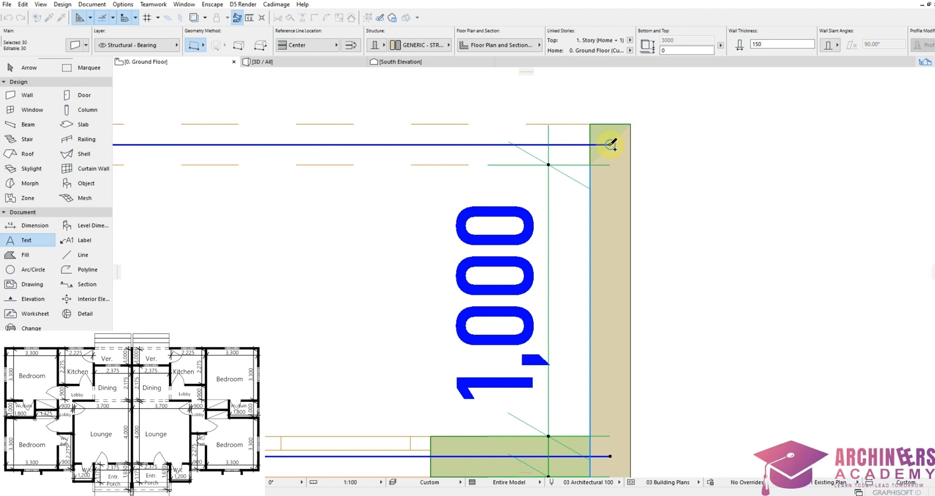
{"action": "left_click", "coordinate": [609, 144]}
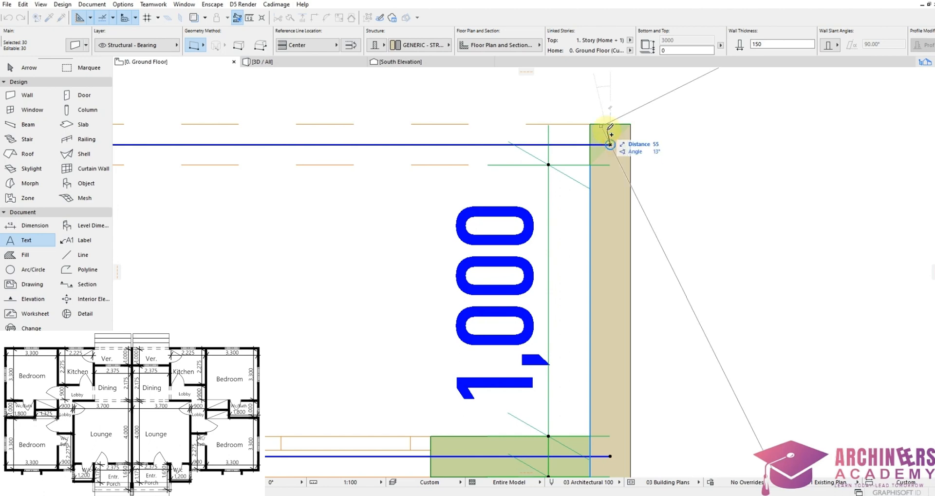
{"action": "scroll", "coordinate": [609, 144], "scroll_direction": "down", "scroll_amount": 8}
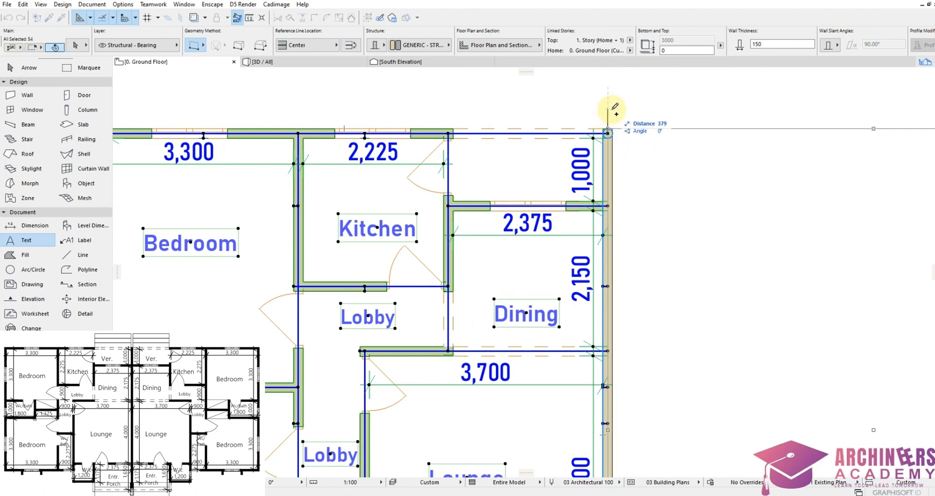
{"action": "scroll", "coordinate": [611, 110], "scroll_direction": "down", "scroll_amount": 3}
{"action": "scroll", "coordinate": [613, 105], "scroll_direction": "down", "scroll_amount": 3}
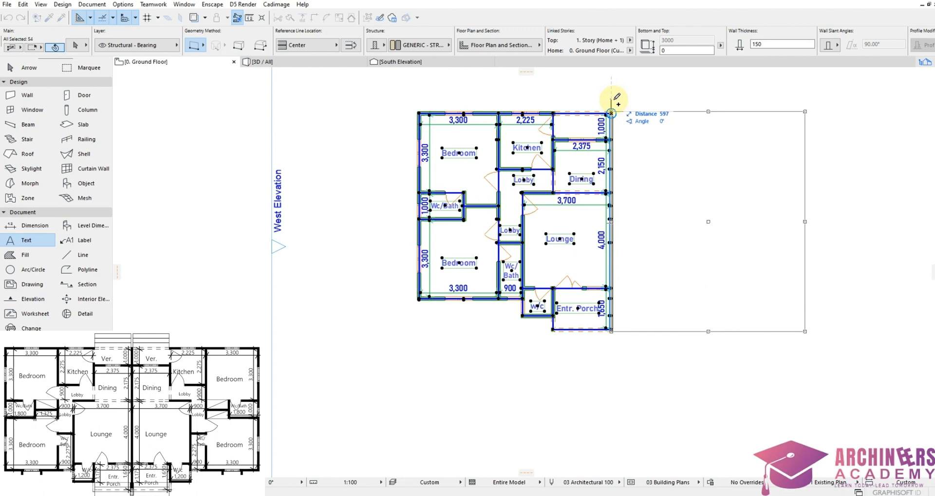
{"action": "left_click", "coordinate": [613, 99]}
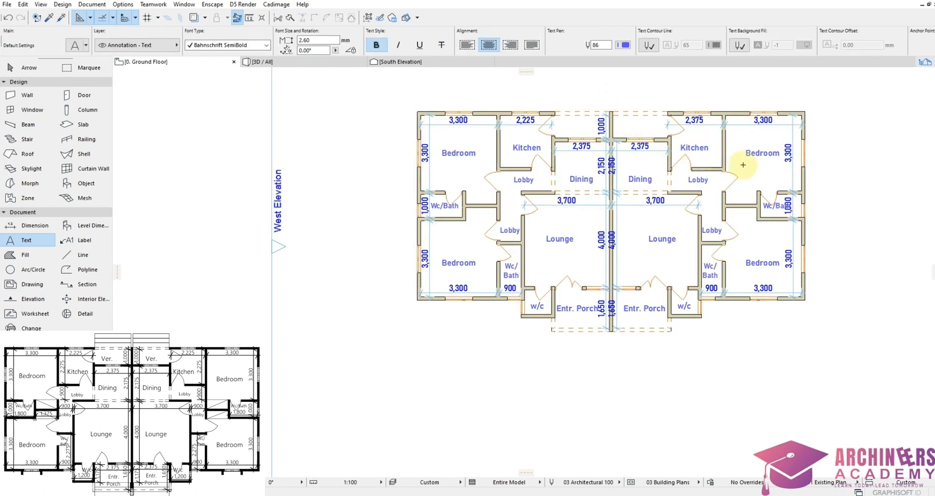
Move the mirrored unit's vertical 2,150, 4,000 and 1,650 dimensions horizontally away from the party wall so their text clears it
{"action": "scroll", "coordinate": [774, 130], "scroll_direction": "up", "scroll_amount": 3}
{"action": "scroll", "coordinate": [776, 129], "scroll_direction": "down", "scroll_amount": 3}
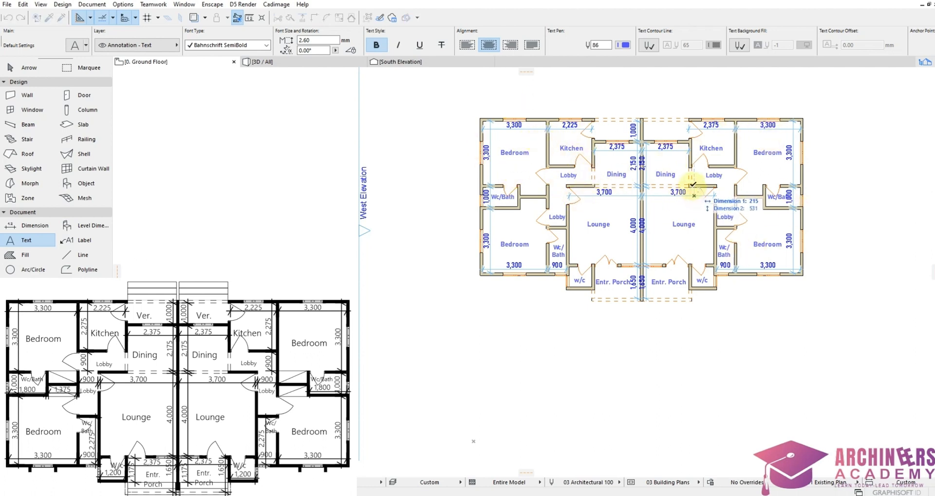
{"action": "scroll", "coordinate": [650, 124], "scroll_direction": "up", "scroll_amount": 5}
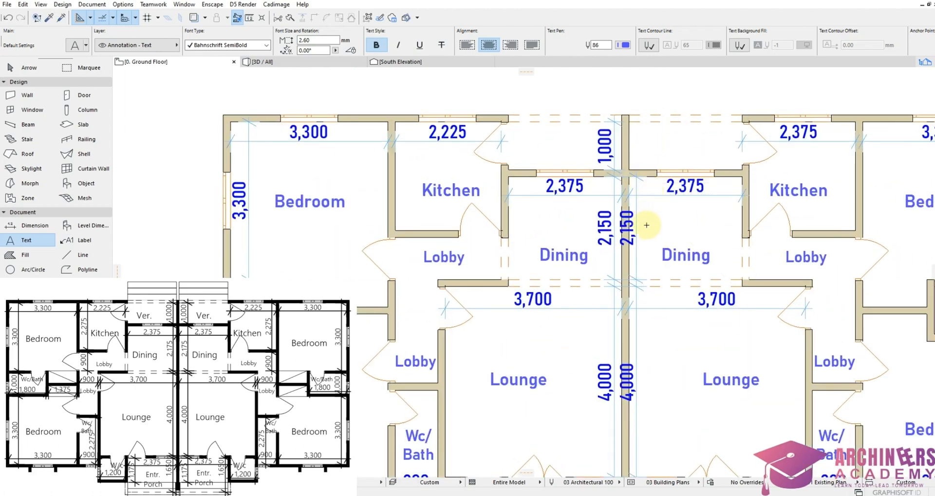
{"action": "left_click", "coordinate": [640, 242], "text": "shift"}
{"action": "scroll", "coordinate": [620, 250], "scroll_direction": "down", "scroll_amount": 5}
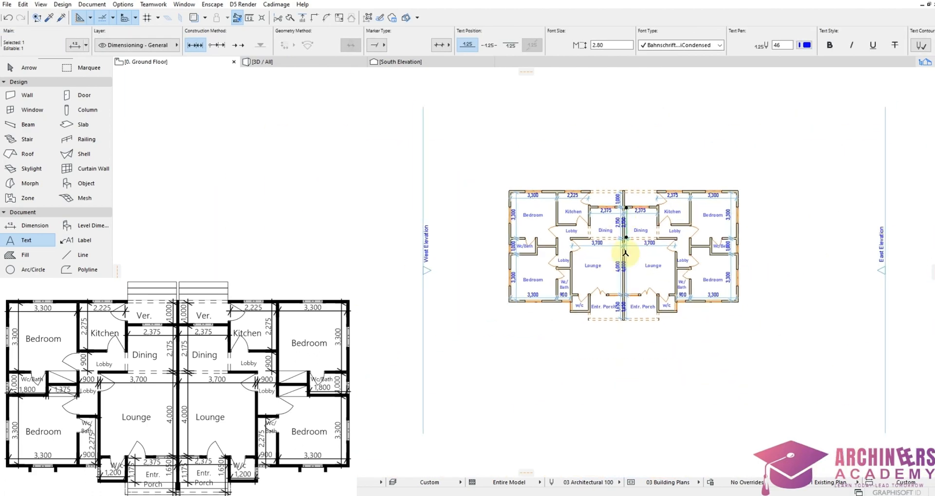
{"action": "scroll", "coordinate": [628, 271], "scroll_direction": "up", "scroll_amount": 5}
{"action": "left_click", "coordinate": [620, 252], "text": "shift"}
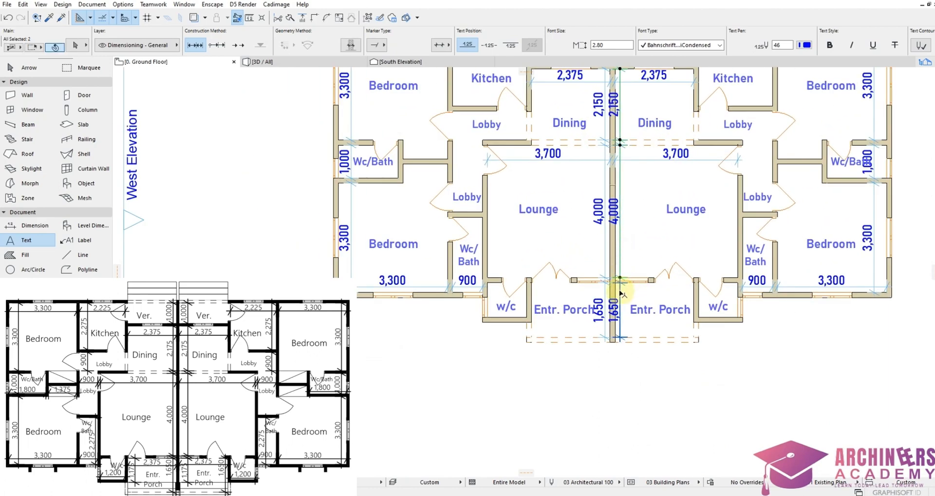
{"action": "left_click", "coordinate": [619, 292], "text": "shift"}
{"action": "scroll", "coordinate": [619, 293], "scroll_direction": "down", "scroll_amount": 5}
{"action": "scroll", "coordinate": [617, 198], "scroll_direction": "up", "scroll_amount": 5}
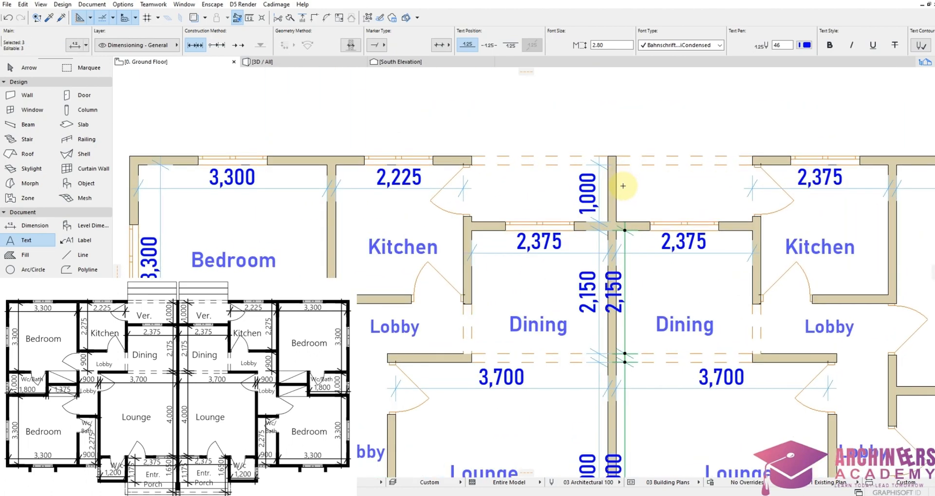
{"action": "key", "text": "ctrl+d"}
{"action": "left_click", "coordinate": [626, 232]}
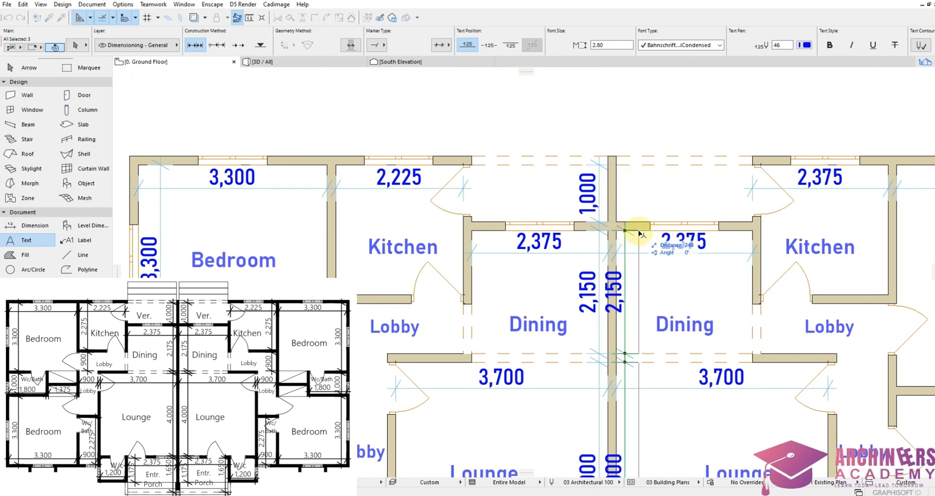
{"action": "left_click", "coordinate": [638, 231]}
{"action": "scroll", "coordinate": [603, 232], "scroll_direction": "down", "scroll_amount": 3}
{"action": "key", "text": "Escape"}
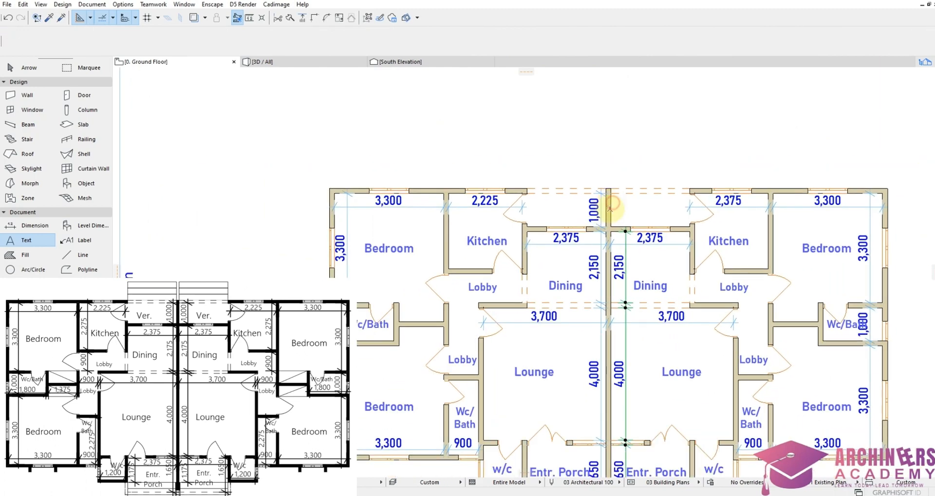
Copy the vertical 1,000 dimension beside the party wall across into the mirrored unit, in line with its other vertical dimensions
{"action": "left_click", "coordinate": [599, 218], "text": "shift"}
{"action": "key", "text": "ctrl+d"}
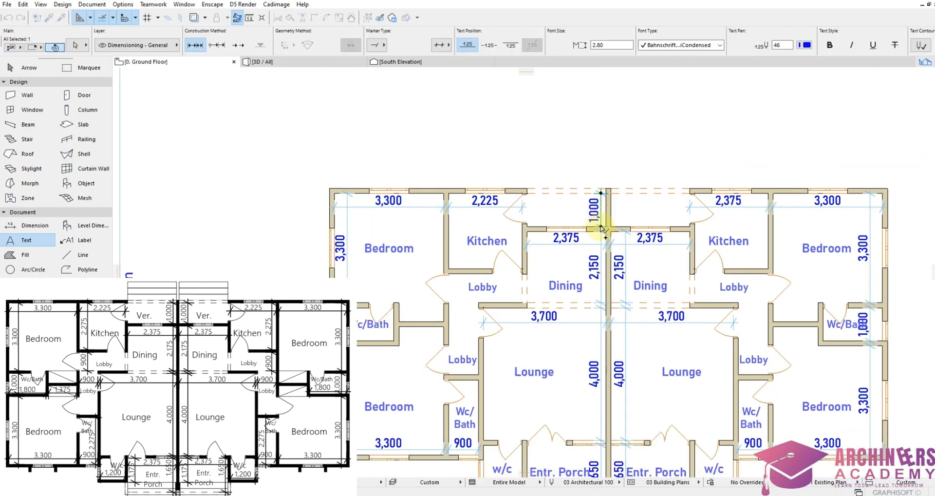
{"action": "left_click", "coordinate": [601, 227]}
{"action": "left_click", "coordinate": [626, 233]}
{"action": "key", "text": "Escape"}
{"action": "scroll", "coordinate": [625, 241], "scroll_direction": "down", "scroll_amount": 5}
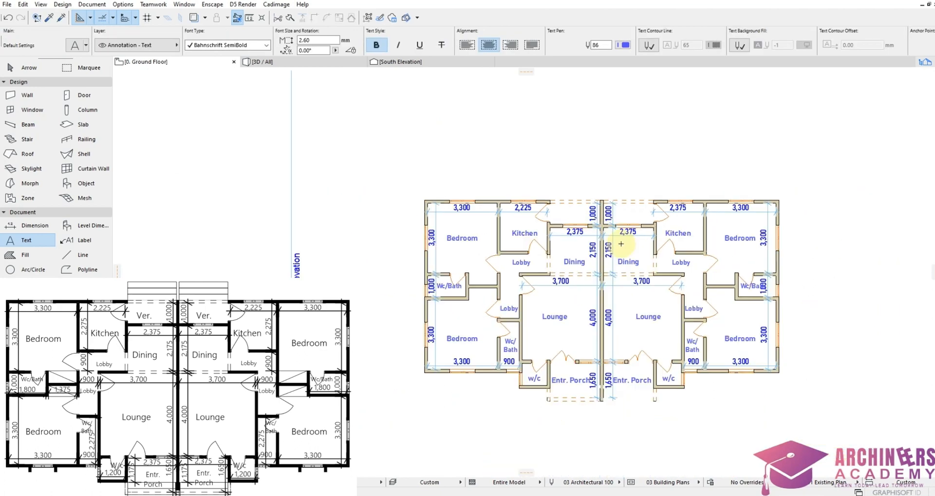
Move the mirrored bedrooms' and Wc/Bath's vertical 3,300, 1,000 and 3,300 dimensions closer to the outer wall, clear of the "Wc/Bath" label
{"action": "scroll", "coordinate": [672, 259], "scroll_direction": "up", "scroll_amount": 3}
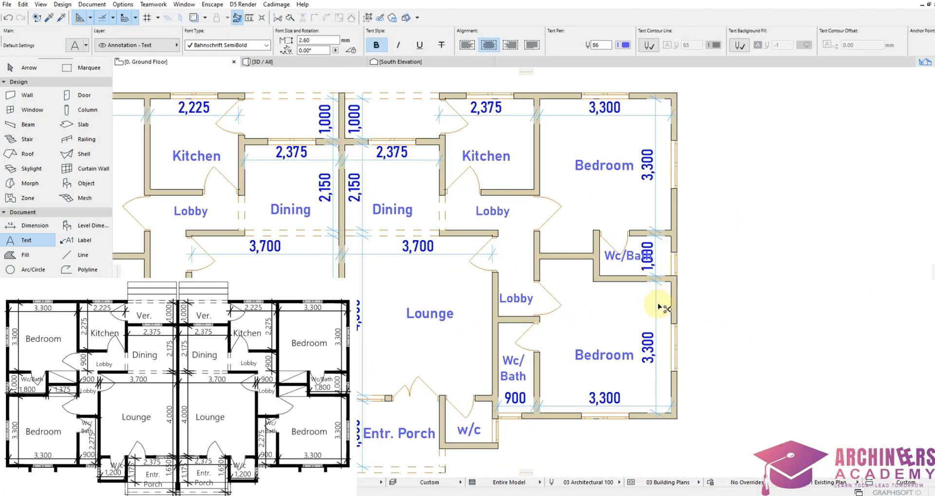
{"action": "key", "text": "ctrl+z"}
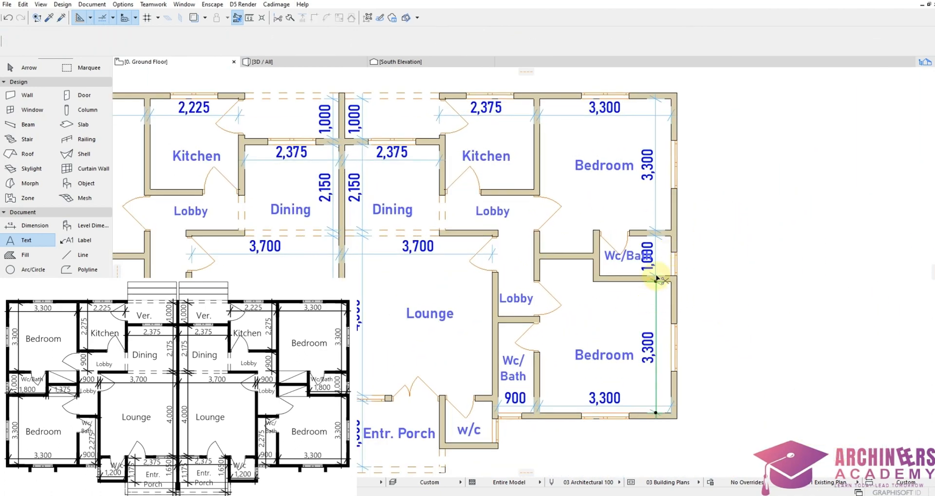
{"action": "left_click", "coordinate": [656, 246], "text": "shift"}
{"action": "left_click", "coordinate": [656, 202], "text": "shift"}
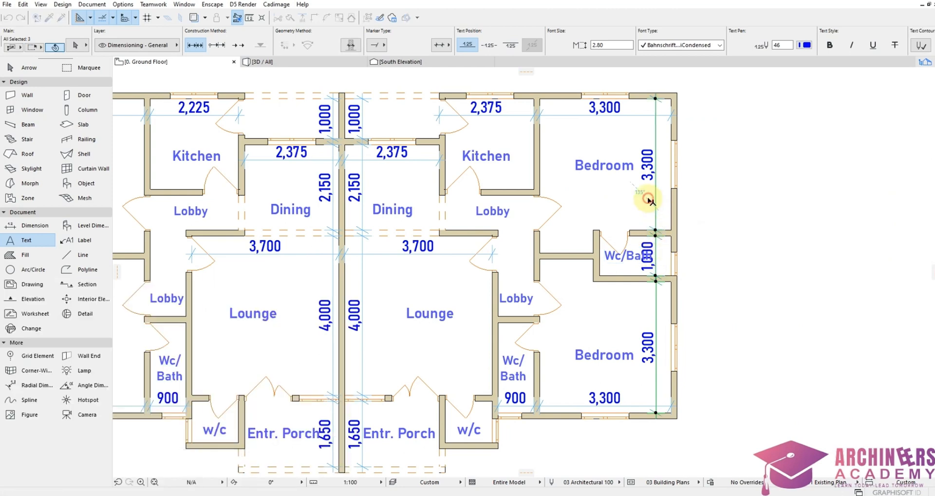
{"action": "left_click", "coordinate": [656, 96]}
{"action": "left_click", "coordinate": [665, 101]}
{"action": "key", "text": "Escape"}
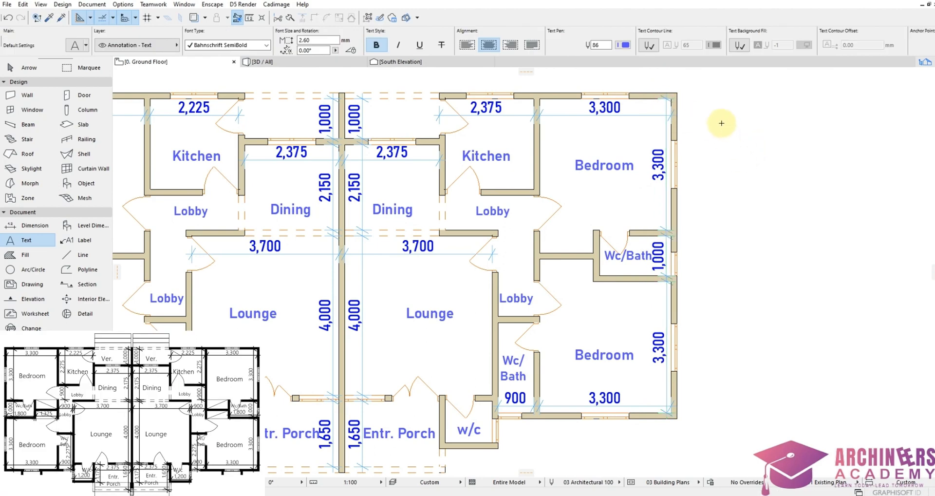
Move the entire two-unit plan horizontally about 2,070 mm to centre it between the West and East Elevation markers
{"action": "scroll", "coordinate": [740, 197], "scroll_direction": "down", "scroll_amount": 5}
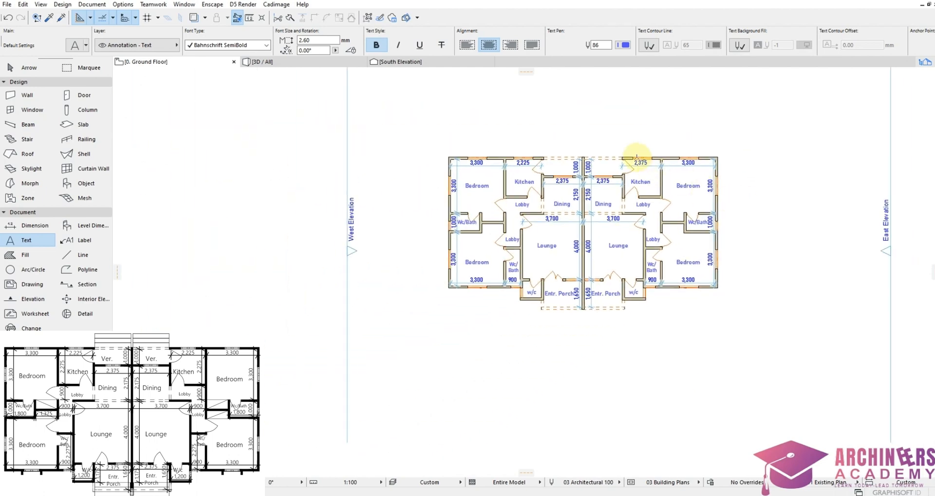
{"action": "scroll", "coordinate": [589, 160], "scroll_direction": "down", "scroll_amount": 2}
{"action": "left_click_drag", "start_coordinate": [405, 140], "coordinate": [601, 270], "text": "shift"}
{"action": "key", "text": "ctrl+d"}
{"action": "left_click", "coordinate": [538, 276]}
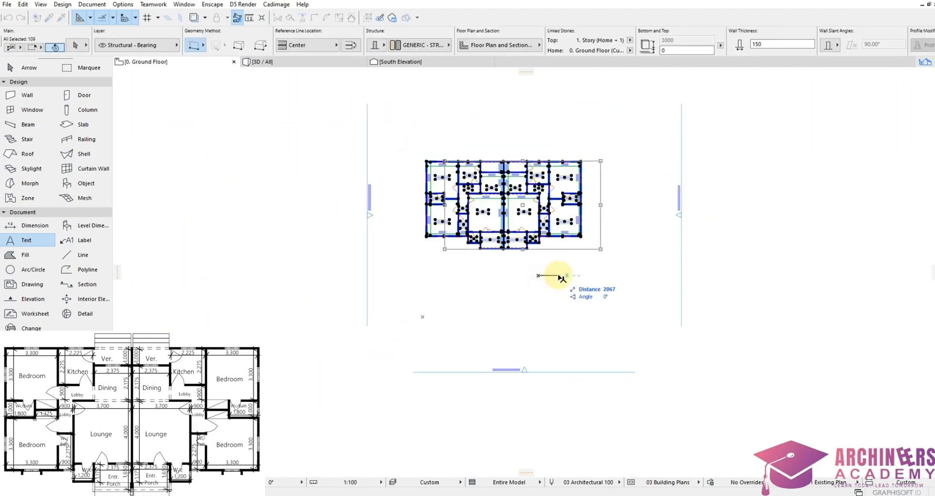
{"action": "left_click", "coordinate": [558, 279]}
{"action": "key", "text": "Escape"}
{"action": "scroll", "coordinate": [528, 181], "scroll_direction": "up", "scroll_amount": 3}
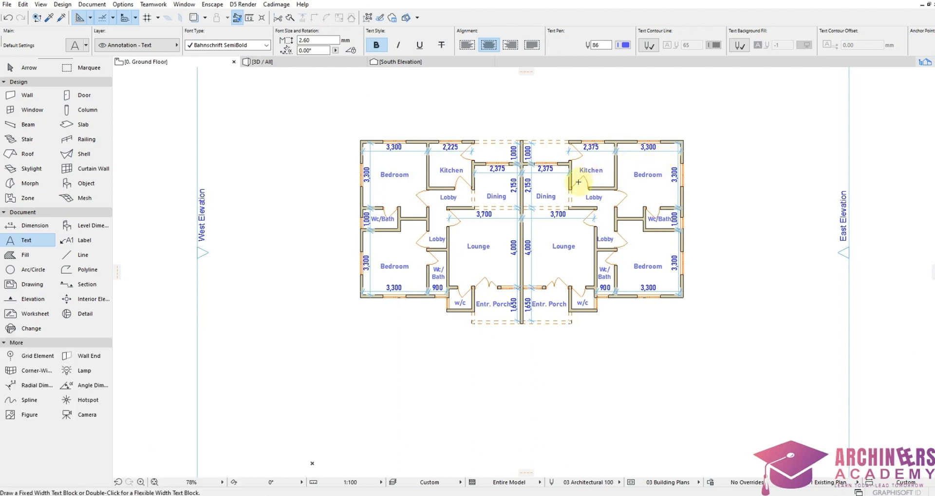
Show the whole building in 3D and examine its front and side walls from several angles against the reference rendering
{"action": "right_click", "coordinate": [517, 373]}
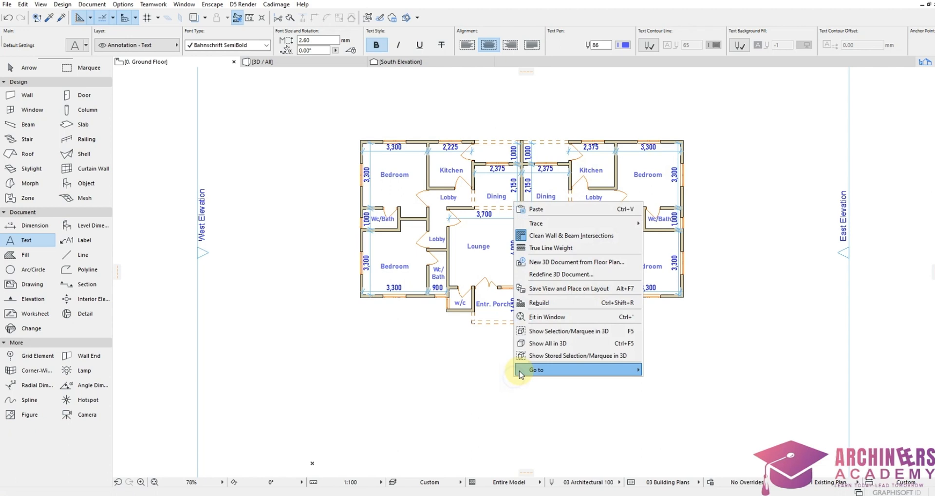
{"action": "left_click", "coordinate": [542, 343]}
{"action": "scroll", "coordinate": [544, 350], "scroll_direction": "up", "scroll_amount": 10}
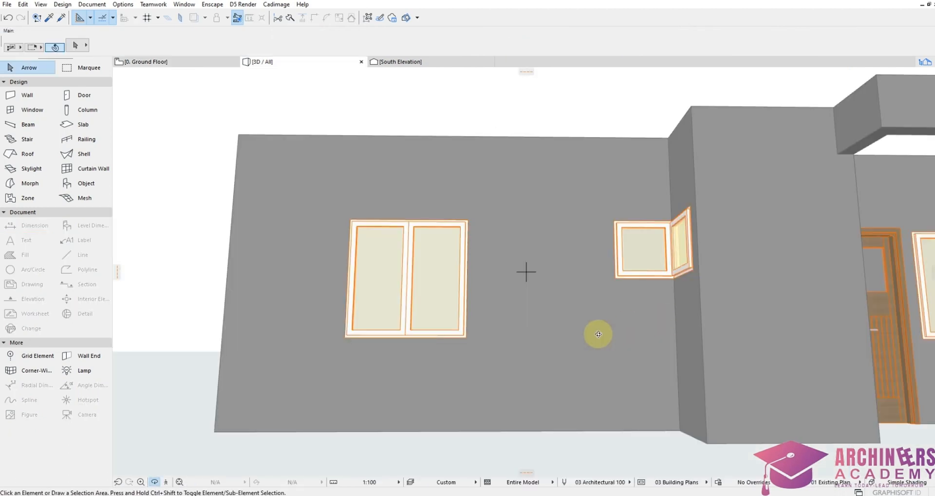
{"action": "middle_click_drag", "start_coordinate": [526, 271], "coordinate": [632, 306], "text": "shift"}
{"action": "scroll", "coordinate": [632, 306], "scroll_direction": "down", "scroll_amount": 3}
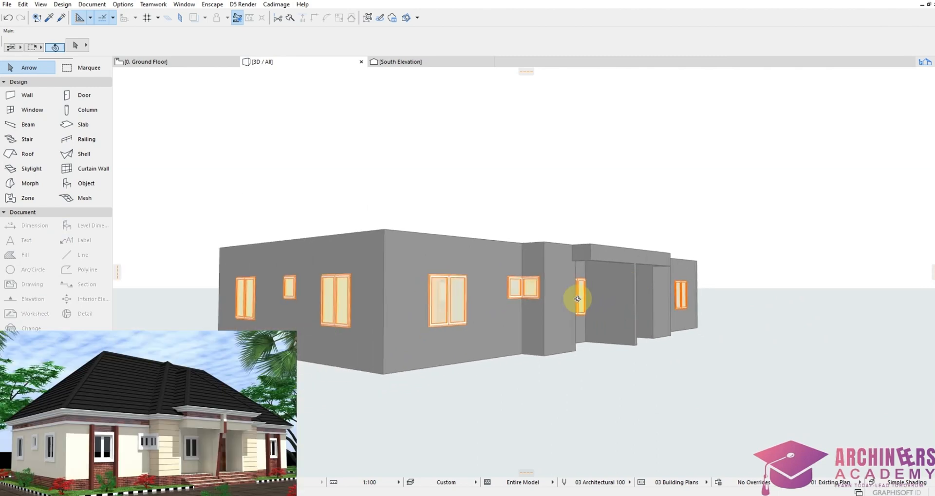
{"action": "middle_click_drag", "start_coordinate": [567, 292], "coordinate": [514, 319], "text": "shift"}
{"action": "scroll", "coordinate": [513, 318], "scroll_direction": "up", "scroll_amount": 5}
{"action": "mouse_move", "coordinate": [707, 316]}
{"action": "middle_mouse_down", "text": "shift"}
{"action": "mouse_move", "coordinate": [745, 275]}
{"action": "mouse_move", "coordinate": [794, 283]}
{"action": "middle_mouse_up", "text": "shift"}
{"action": "mouse_move", "coordinate": [386, 322]}
{"action": "middle_mouse_down", "text": "shift"}
{"action": "mouse_move", "coordinate": [576, 317]}
{"action": "mouse_move", "coordinate": [690, 332]}
{"action": "mouse_move", "coordinate": [317, 313]}
{"action": "mouse_move", "coordinate": [618, 323]}
{"action": "mouse_move", "coordinate": [459, 299]}
{"action": "mouse_move", "coordinate": [279, 301]}
{"action": "middle_mouse_up", "text": "shift"}
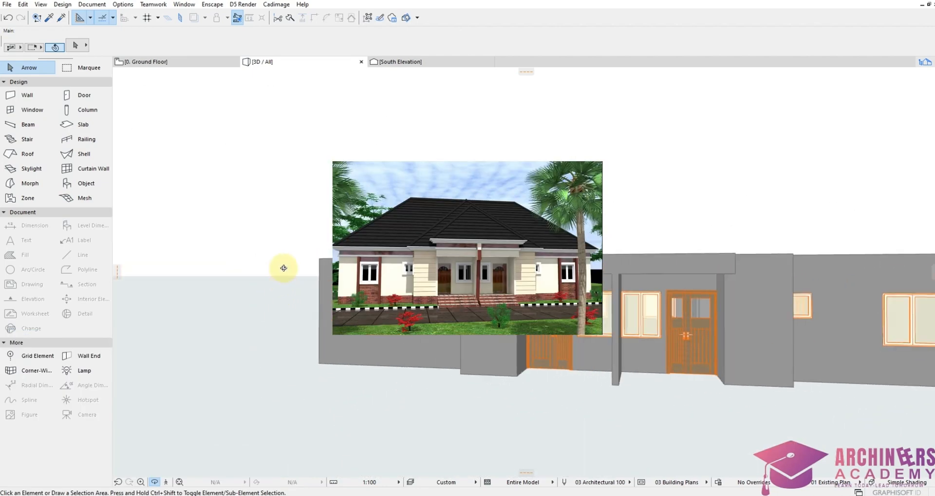
{"action": "middle_click_drag", "start_coordinate": [217, 292], "coordinate": [386, 299], "text": "shift"}
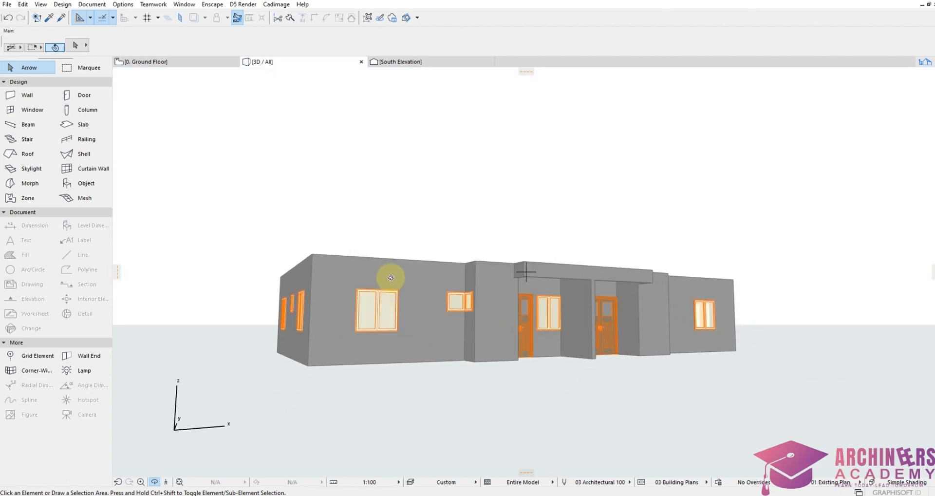
{"action": "middle_click_drag", "start_coordinate": [388, 271], "coordinate": [455, 313], "text": "shift"}
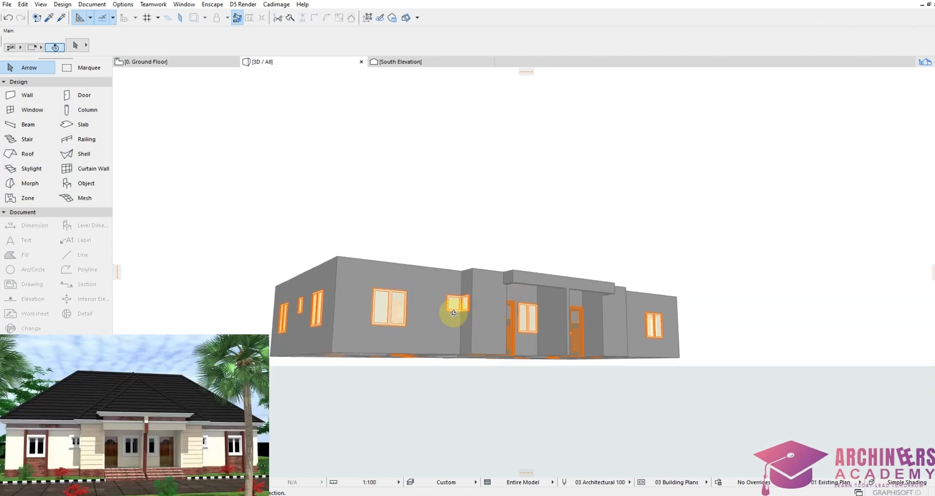
Return to the ground floor plan and choose Inclined Top Window Opening 22 from the Empty Window Openings 22 library in the window settings
{"action": "left_click", "coordinate": [169, 61]}
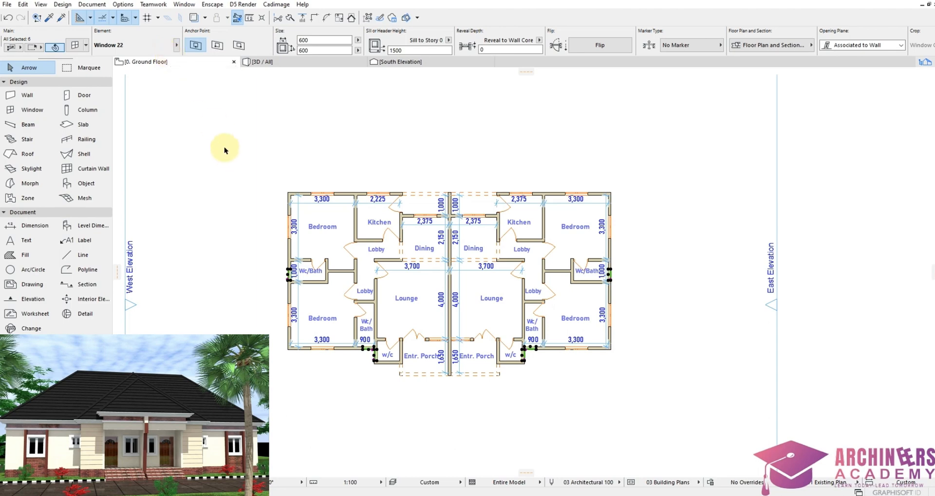
{"action": "scroll", "coordinate": [449, 374], "scroll_direction": "up", "scroll_amount": 5}
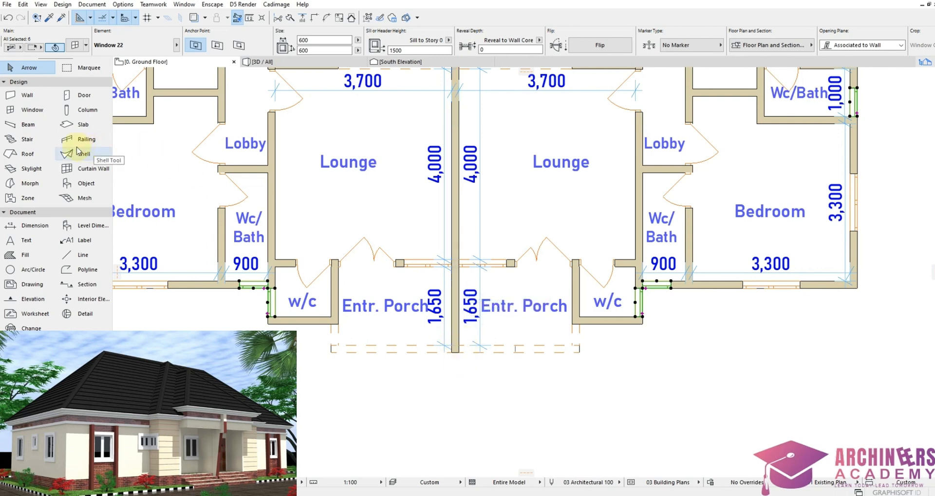
{"action": "left_click", "coordinate": [30, 109]}
{"action": "double_click", "coordinate": [30, 109]}
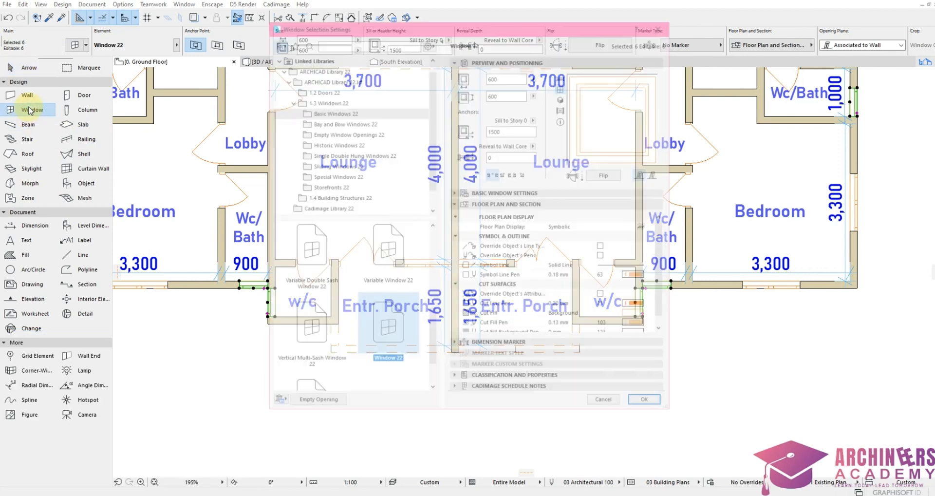
{"action": "left_click", "coordinate": [346, 133]}
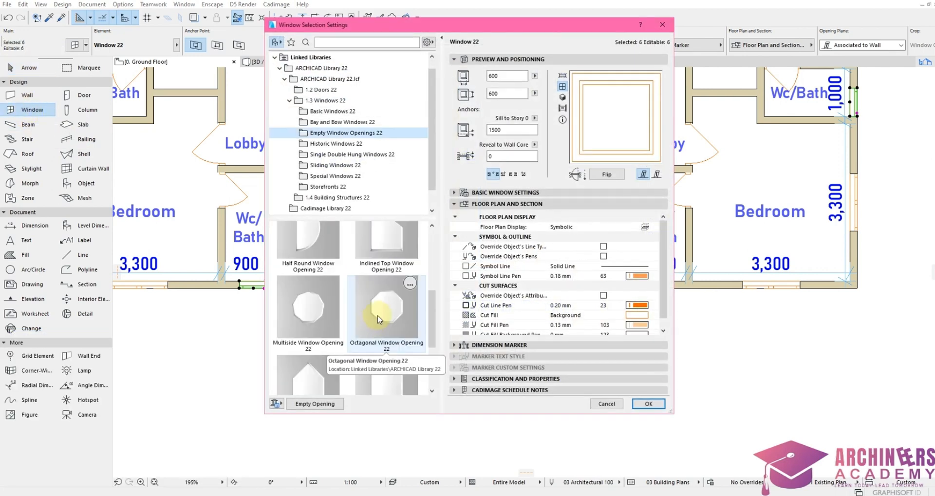
{"action": "scroll", "coordinate": [378, 322], "scroll_direction": "down", "scroll_amount": 3}
{"action": "scroll", "coordinate": [379, 326], "scroll_direction": "up", "scroll_amount": 4}
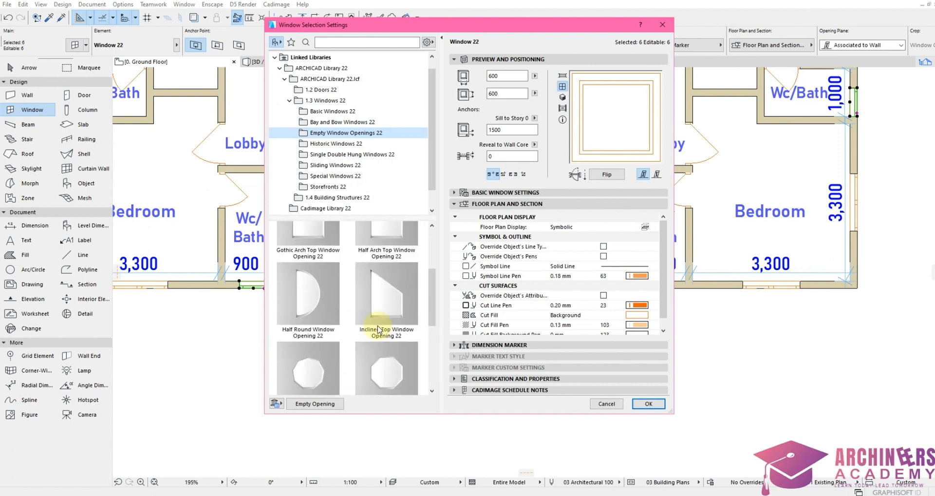
{"action": "scroll", "coordinate": [379, 324], "scroll_direction": "up", "scroll_amount": 2}
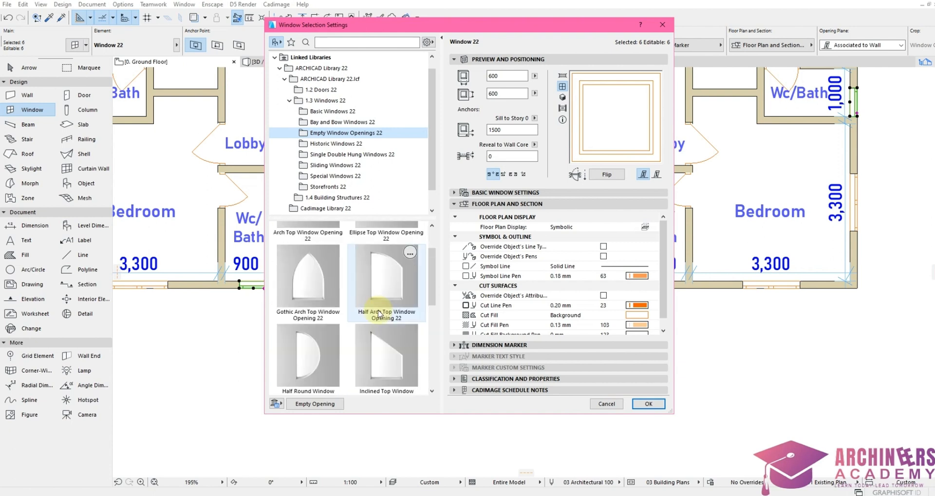
{"action": "left_click", "coordinate": [387, 347]}
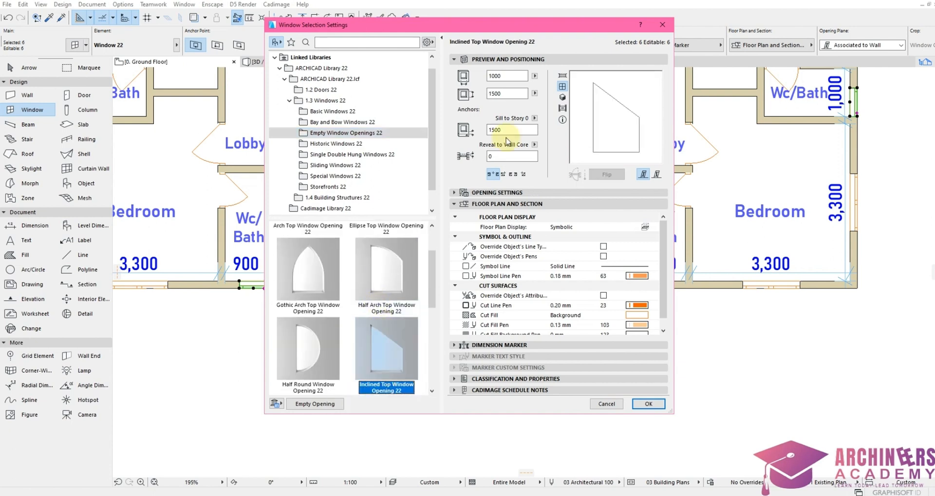
Set the inclined opening's height to 2300 and its sill to Story 0 to 0, and expand its opening settings
{"action": "left_click", "coordinate": [502, 93]}
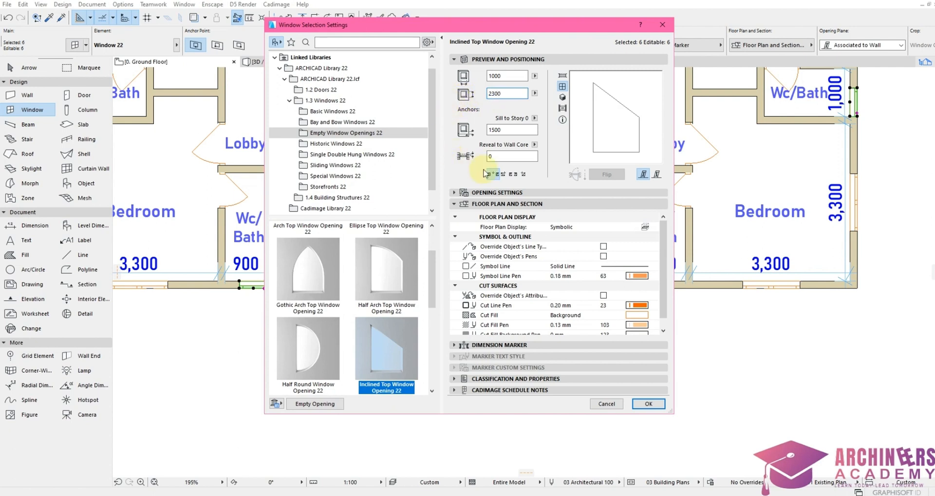
{"action": "left_click", "coordinate": [509, 129]}
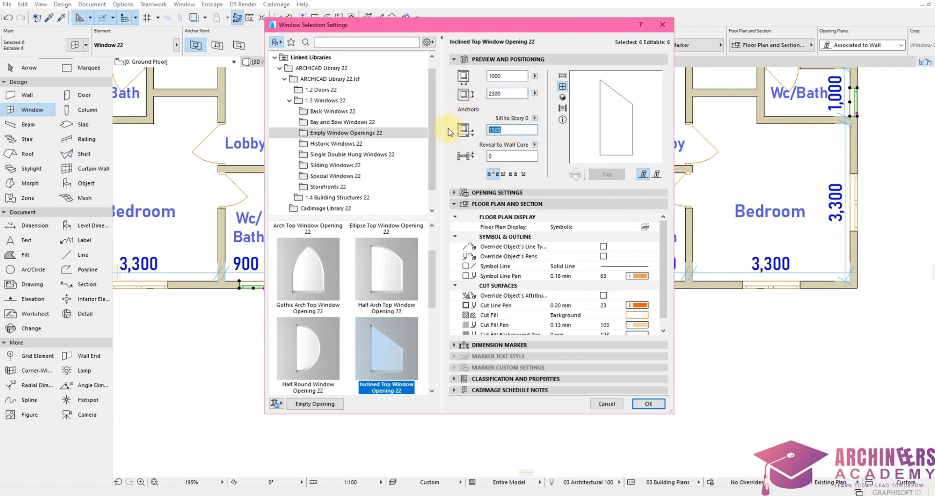
{"action": "type", "text": "0"}
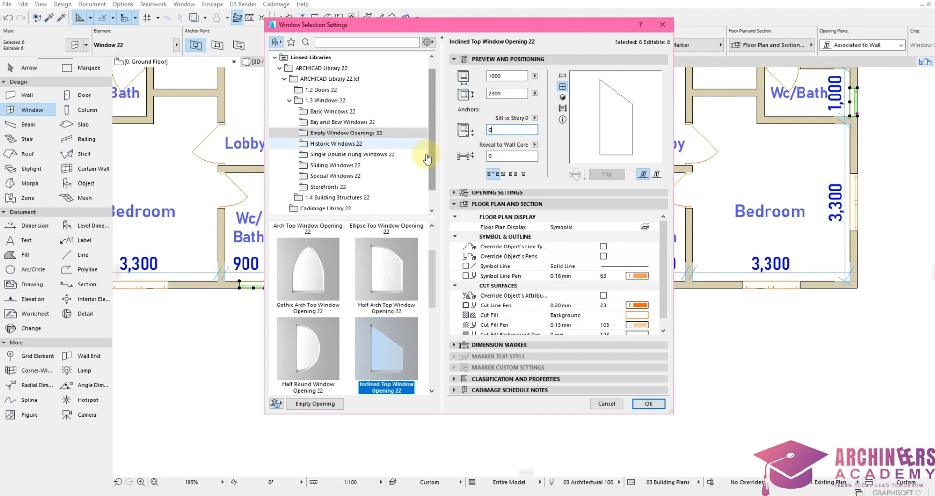
{"action": "left_click", "coordinate": [492, 193]}
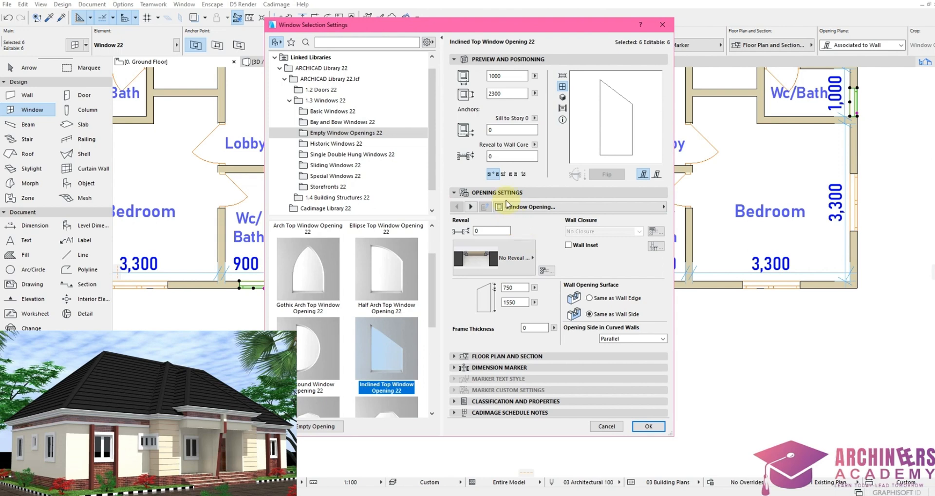
Set the inclined opening's height to 2900 and its sill to Story 0 to -600, and apply the window settings
{"action": "double_click", "coordinate": [509, 93]}
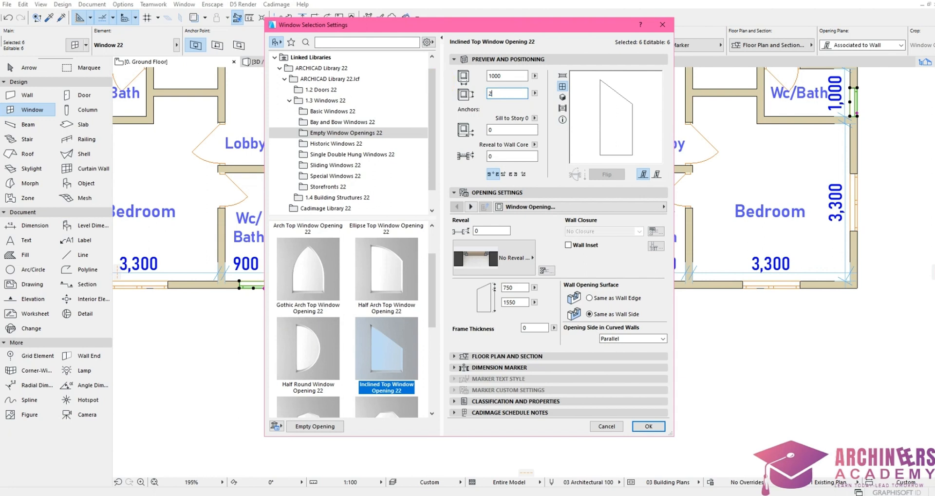
{"action": "type", "text": "2900"}
{"action": "key", "text": "Tab"}
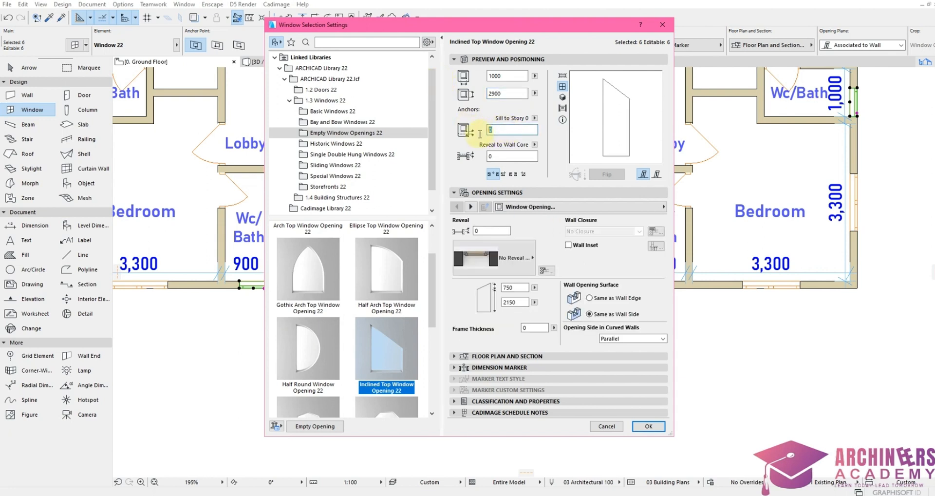
{"action": "type", "text": "-"}
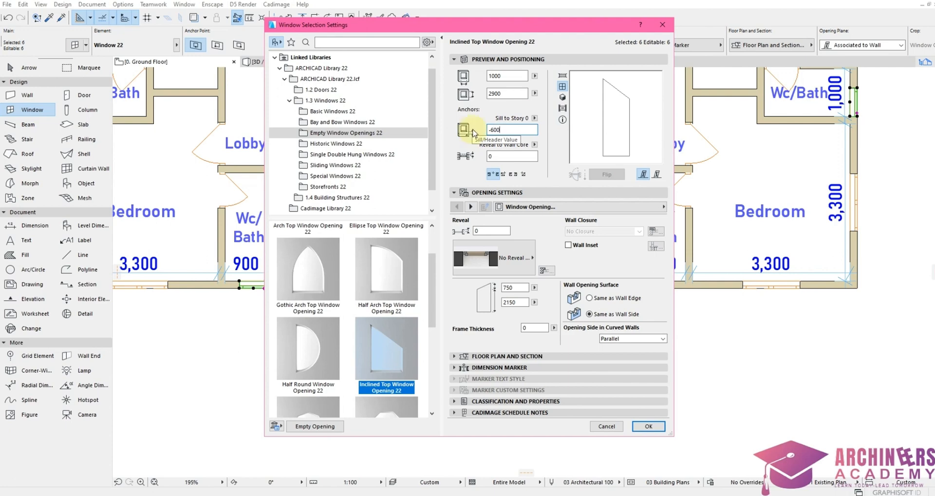
{"action": "type", "text": "600"}
{"action": "key", "text": "Tab"}
{"action": "left_click", "coordinate": [646, 426]}
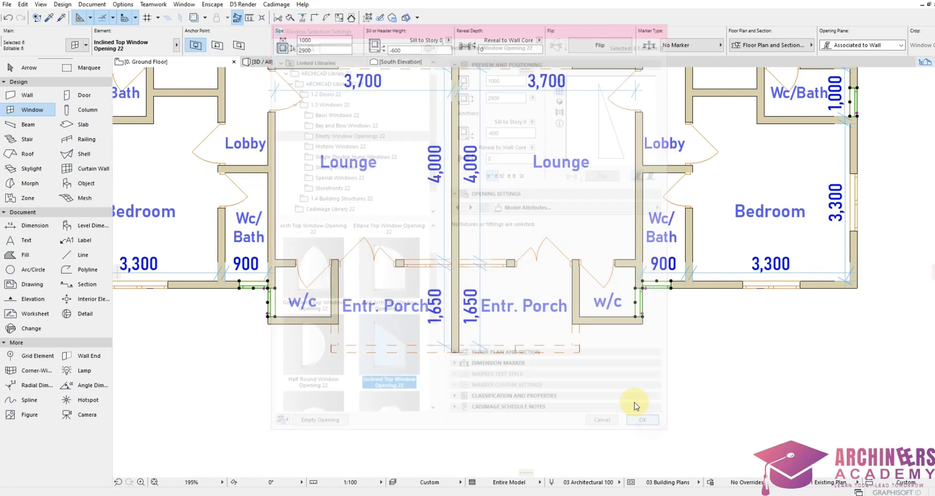
Place the inclined top opening in the outer end of the party wall between the two entrance porches and show the model in 3D
{"action": "left_click", "coordinate": [456, 342]}
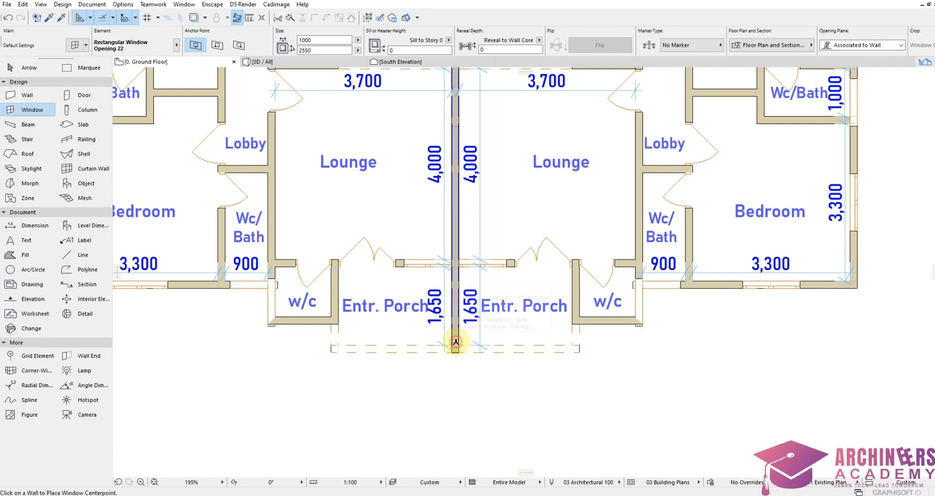
{"action": "left_click", "coordinate": [452, 346]}
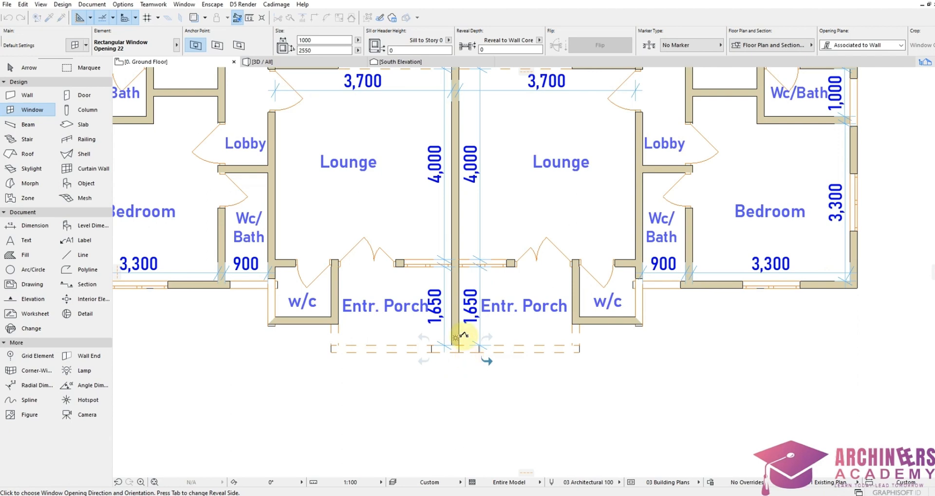
{"action": "left_click", "coordinate": [457, 373]}
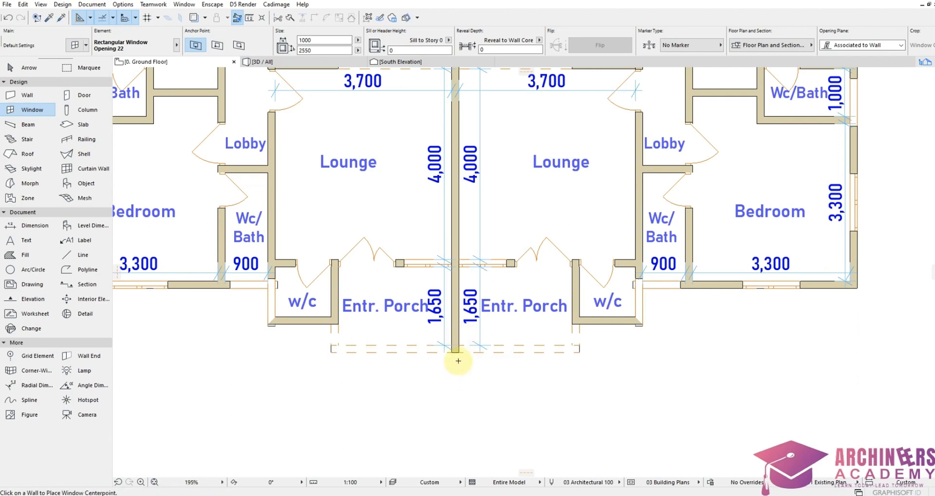
{"action": "left_click", "coordinate": [455, 343]}
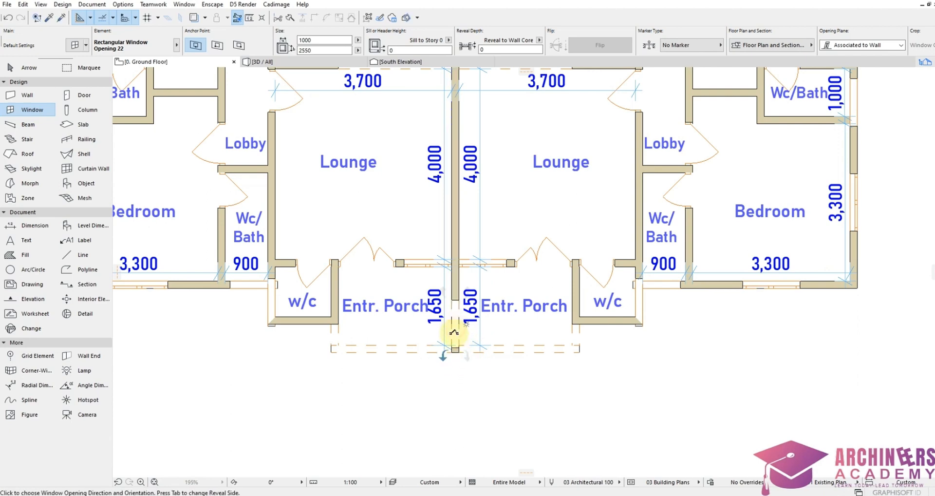
{"action": "right_click", "coordinate": [434, 435]}
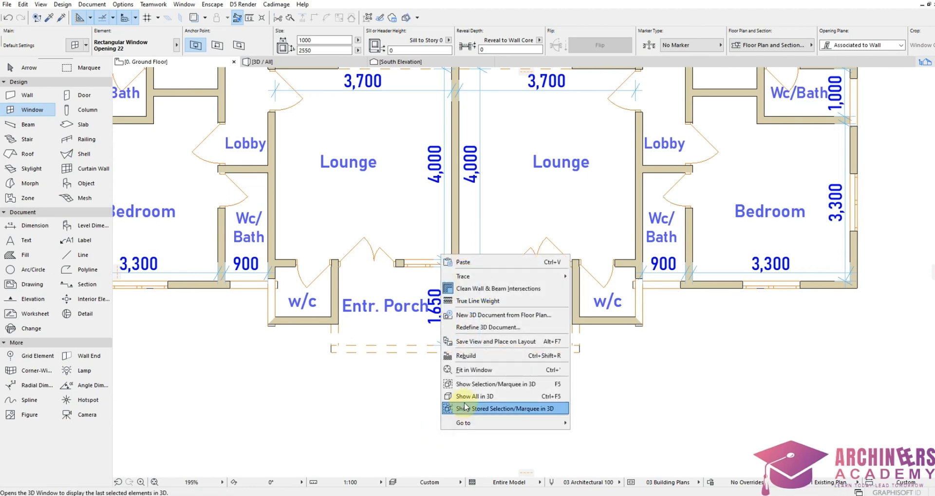
{"action": "left_click", "coordinate": [465, 399]}
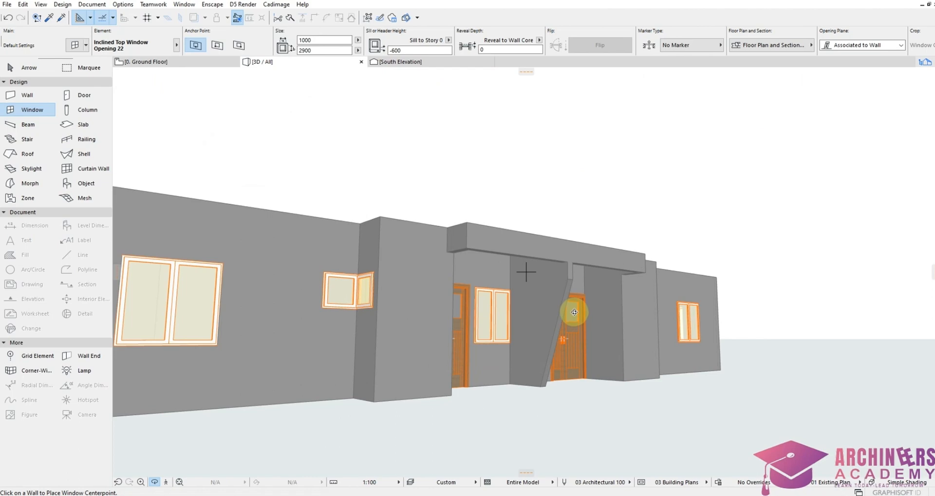
Move the inclined opening along the party wall on the ground floor plan so its outer end aligns with the porch beam's outer edge
{"action": "left_click", "coordinate": [146, 62]}
{"action": "scroll", "coordinate": [438, 323], "scroll_direction": "up", "scroll_amount": 3}
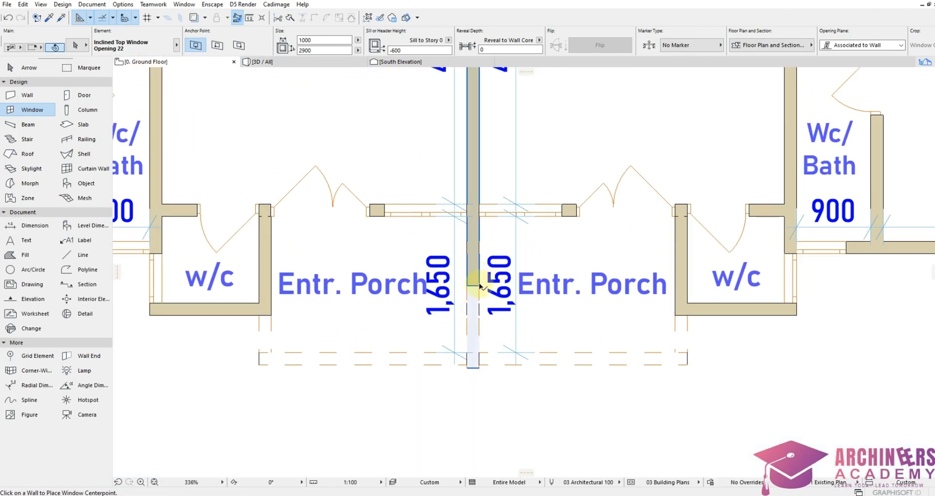
{"action": "left_click", "coordinate": [479, 286], "text": "shift"}
{"action": "scroll", "coordinate": [478, 388], "scroll_direction": "up", "scroll_amount": 4}
{"action": "key", "text": "ctrl+d"}
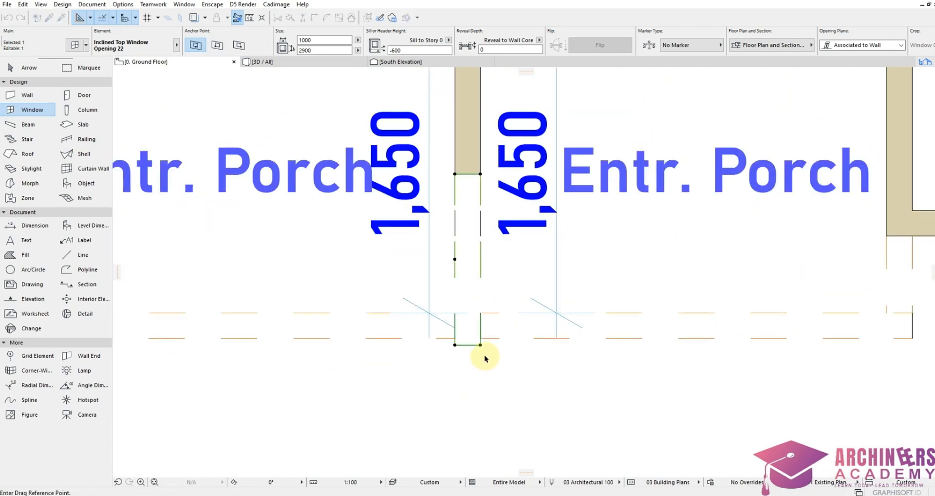
{"action": "left_click", "coordinate": [481, 345]}
{"action": "left_click", "coordinate": [480, 338]}
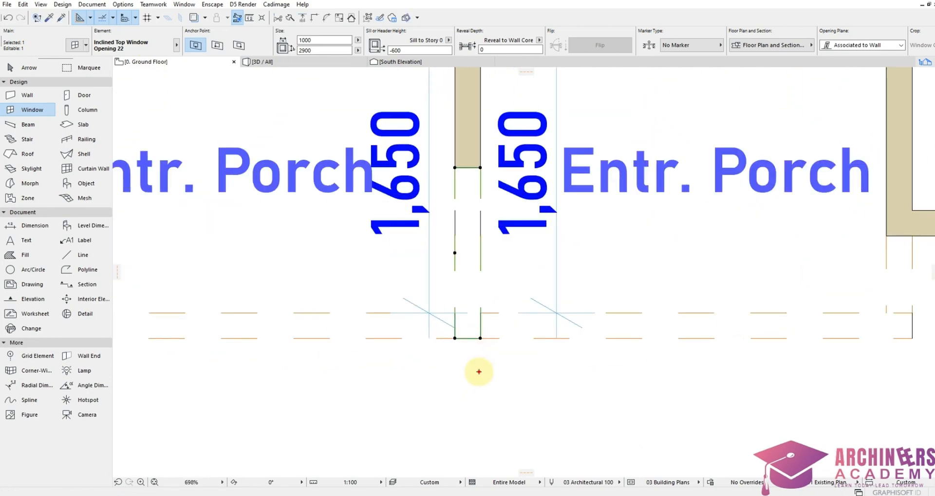
{"action": "key", "text": "Escape"}
Show the model in 3D, examine the slanted party wall end from the front, and return to the ground floor plan
{"action": "right_click", "coordinate": [451, 401]}
{"action": "left_click", "coordinate": [487, 366]}
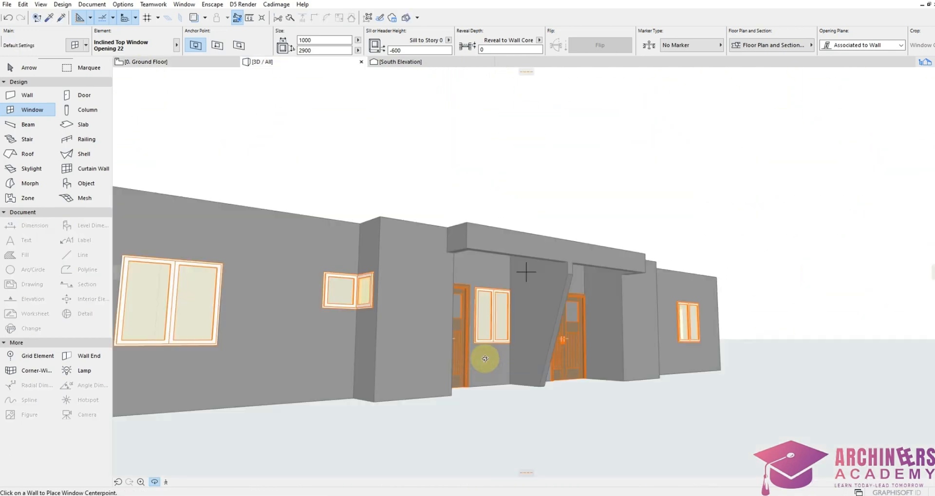
{"action": "middle_click_drag", "start_coordinate": [563, 325], "coordinate": [536, 306], "text": "shift"}
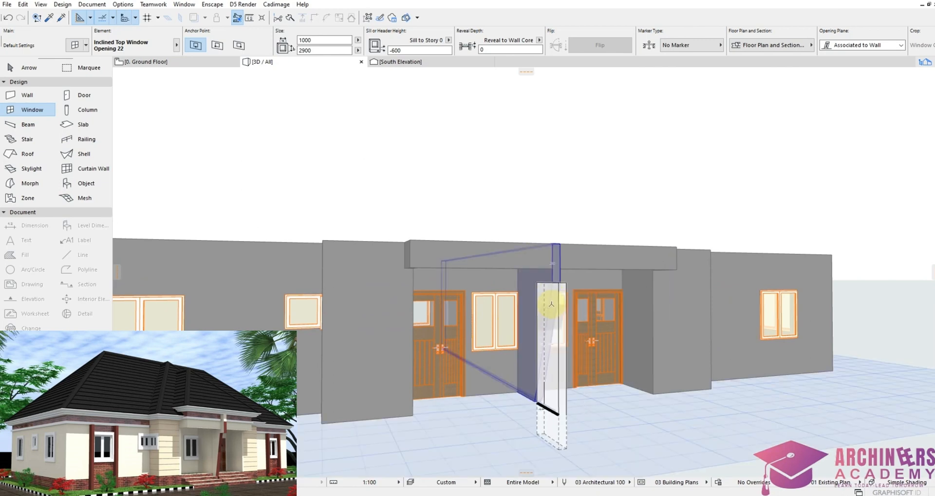
{"action": "left_click", "coordinate": [572, 288]}
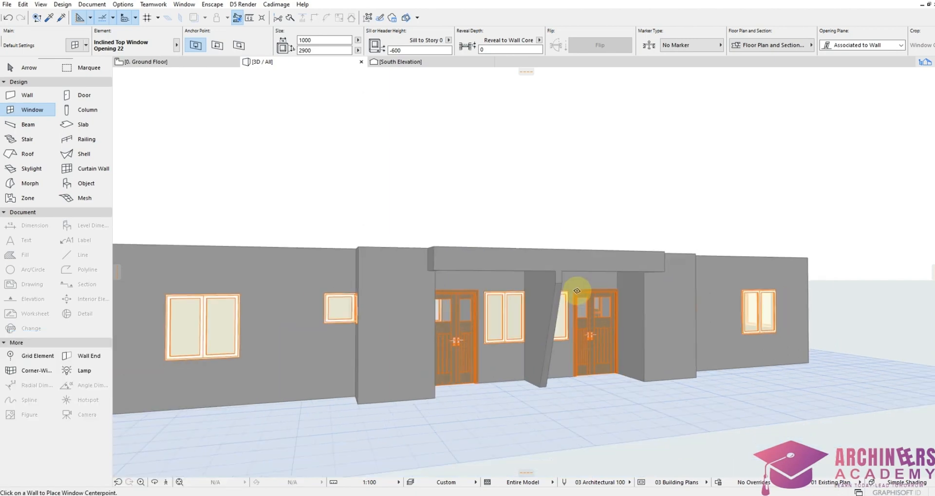
{"action": "left_click", "coordinate": [174, 63]}
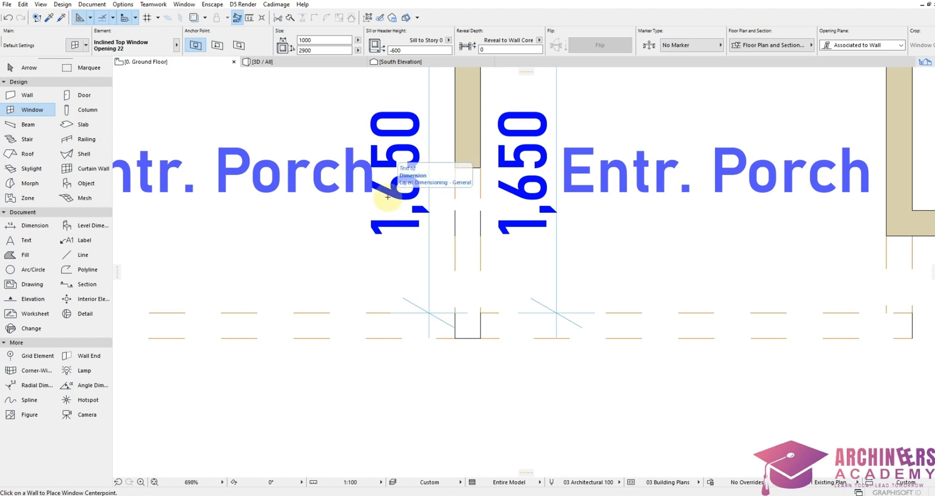
{"action": "scroll", "coordinate": [448, 298], "scroll_direction": "down", "scroll_amount": 10}
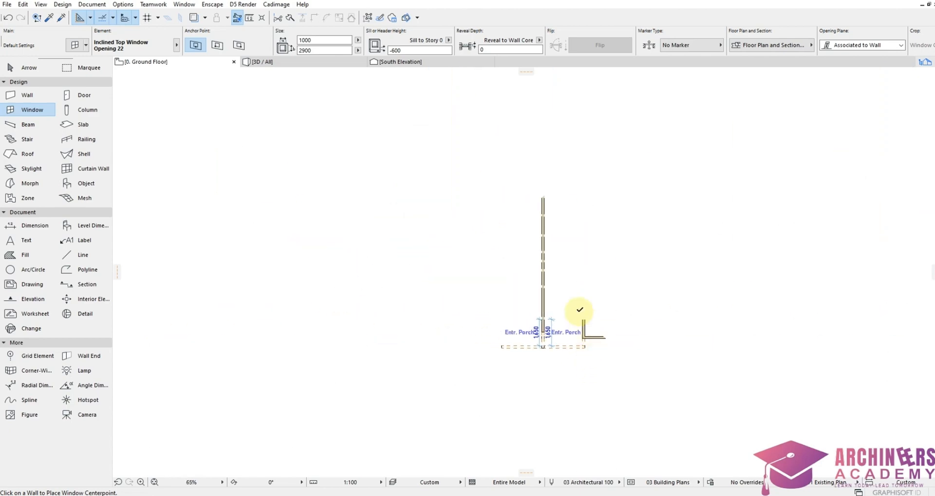
Configure the default slab as a basic Concrete - Structural slab with a thickness of 600
{"action": "scroll", "coordinate": [487, 246], "scroll_direction": "up", "scroll_amount": 2}
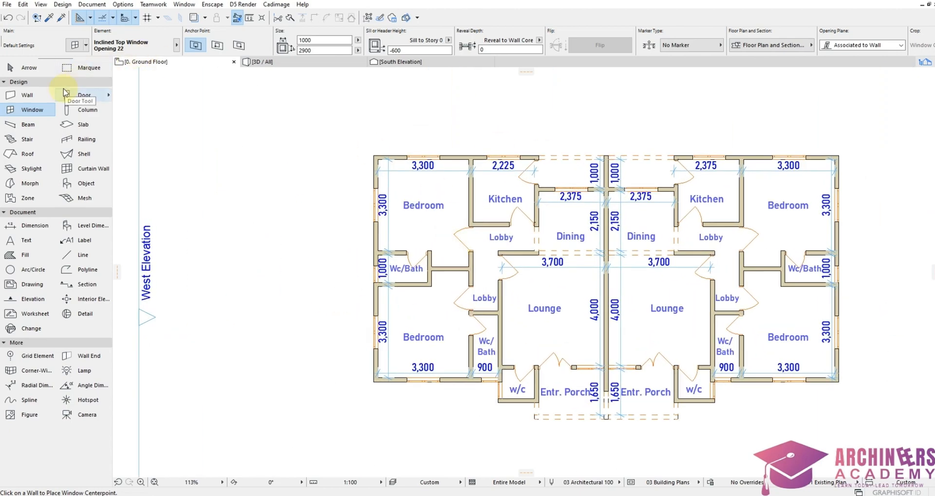
{"action": "left_click", "coordinate": [82, 124]}
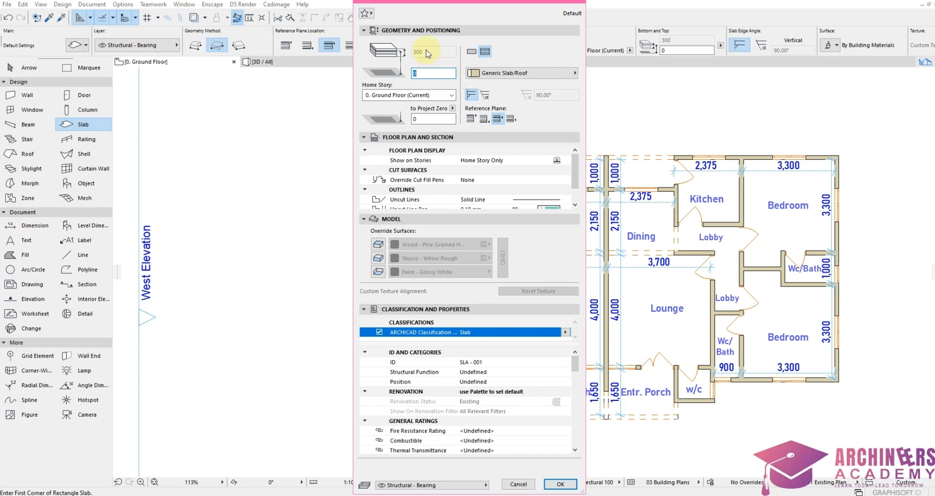
{"action": "left_click", "coordinate": [470, 51]}
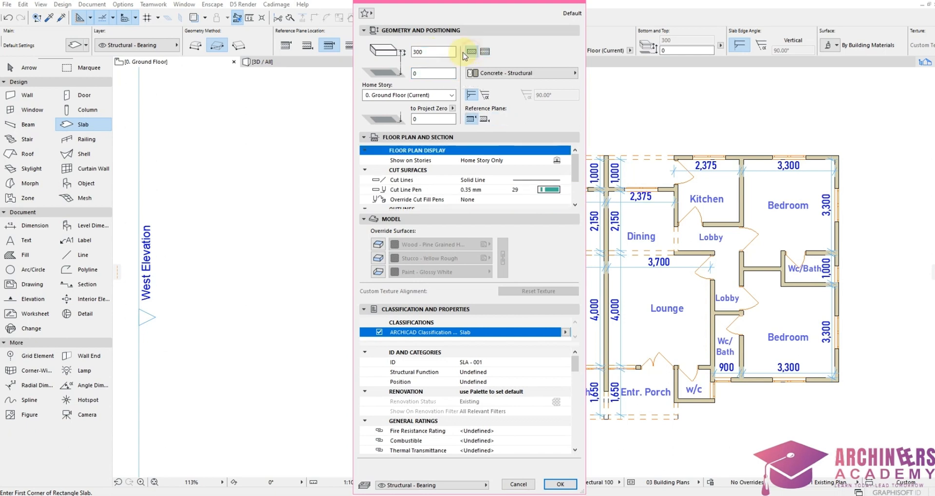
{"action": "left_click", "coordinate": [430, 54]}
{"action": "type", "text": "6"}
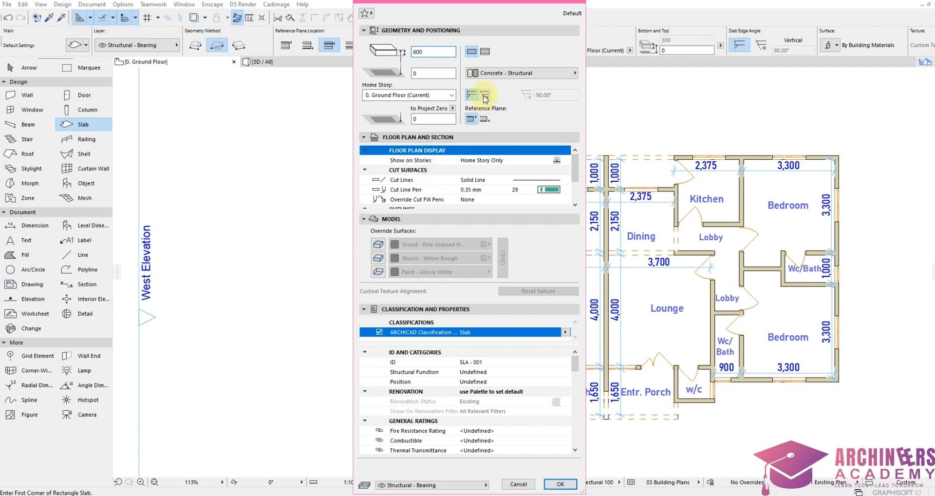
Override the slab surfaces with Tiles - Tan 30x30 on top, Brick - Brown on the edges and Earth - Brown underneath, and apply the settings
{"action": "left_click", "coordinate": [377, 245]}
{"action": "left_click", "coordinate": [378, 258]}
{"action": "left_click", "coordinate": [378, 271]}
{"action": "left_click", "coordinate": [418, 244]}
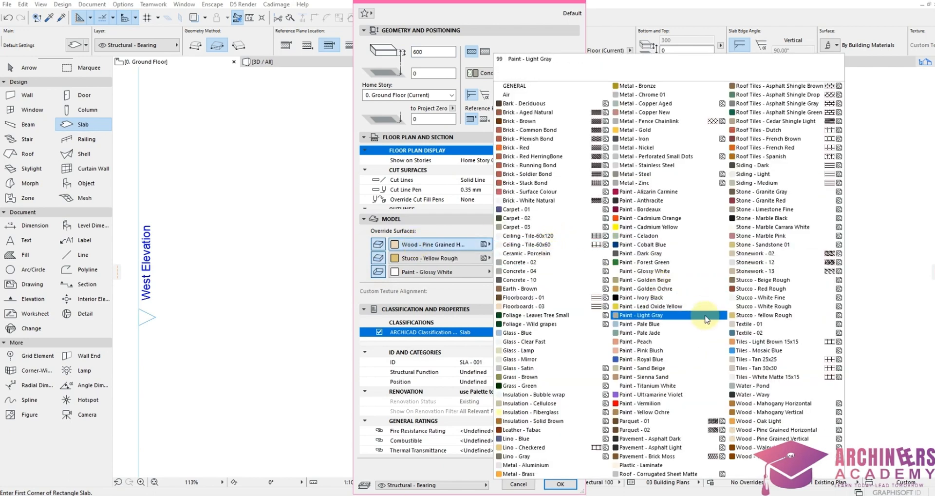
{"action": "left_click", "coordinate": [770, 370]}
{"action": "left_click", "coordinate": [441, 259]}
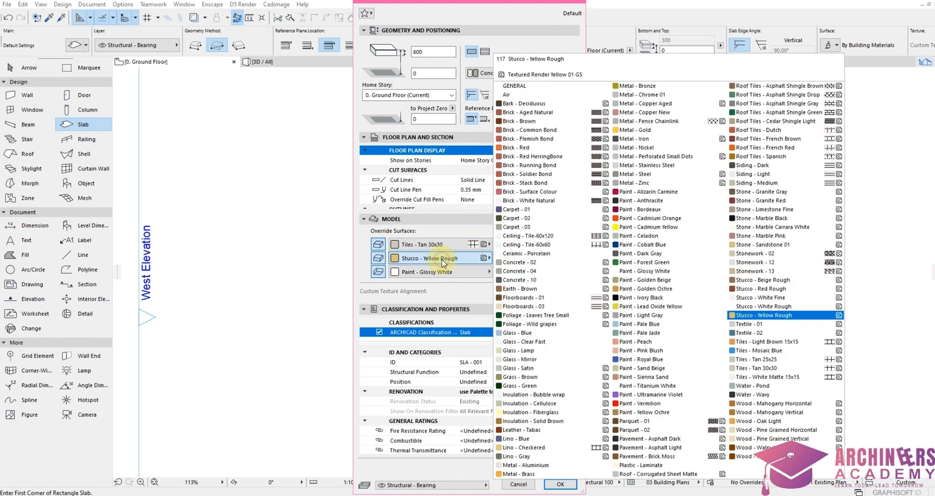
{"action": "left_click", "coordinate": [527, 121]}
{"action": "left_click", "coordinate": [444, 274]}
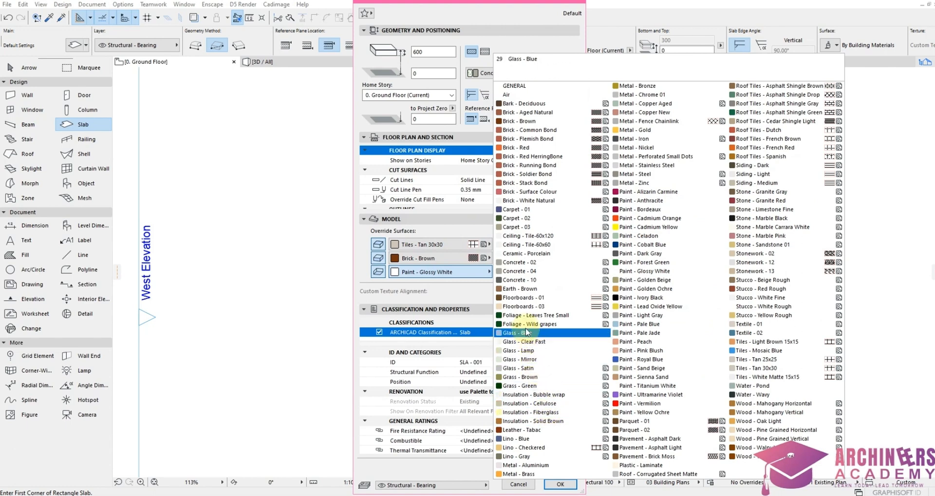
{"action": "left_click", "coordinate": [522, 289]}
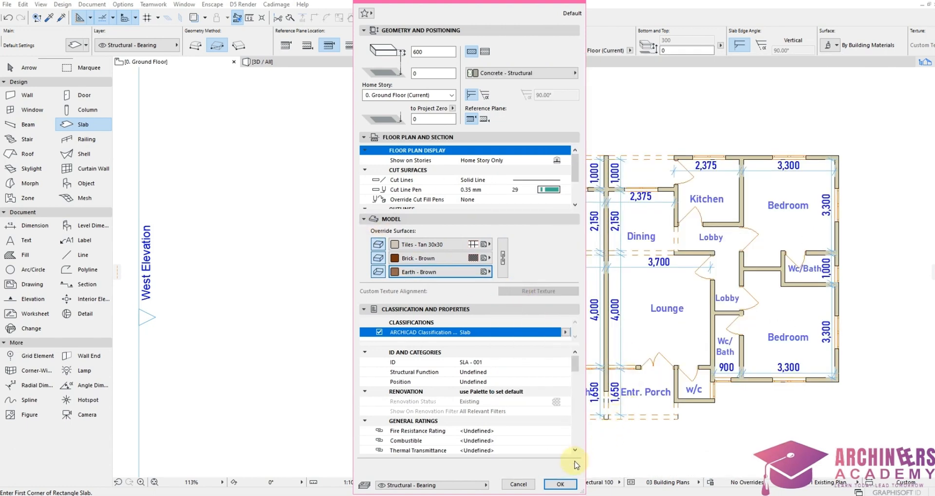
{"action": "left_click", "coordinate": [560, 484]}
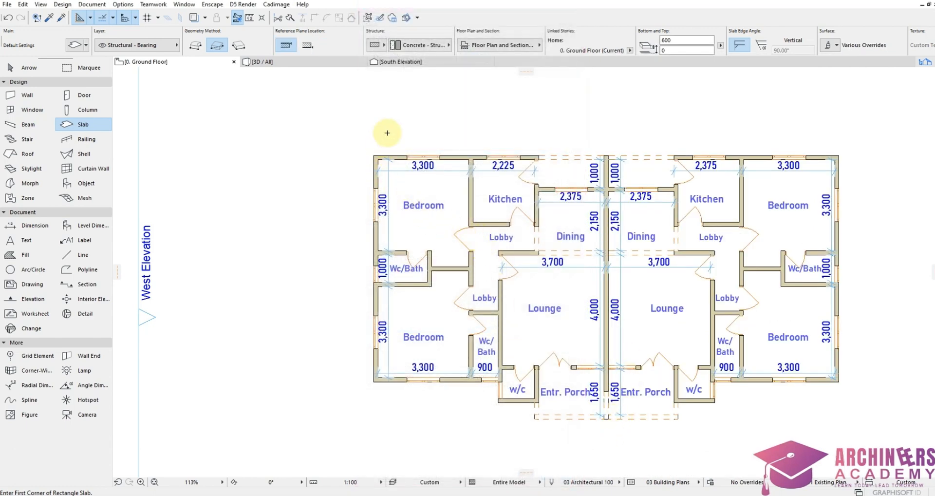
Start a polygonal slab at the building's outer northwest corner and trace the north side to the outer northeast corner
{"action": "scroll", "coordinate": [386, 131], "scroll_direction": "up", "scroll_amount": 3}
{"action": "scroll", "coordinate": [348, 193], "scroll_direction": "up", "scroll_amount": 3}
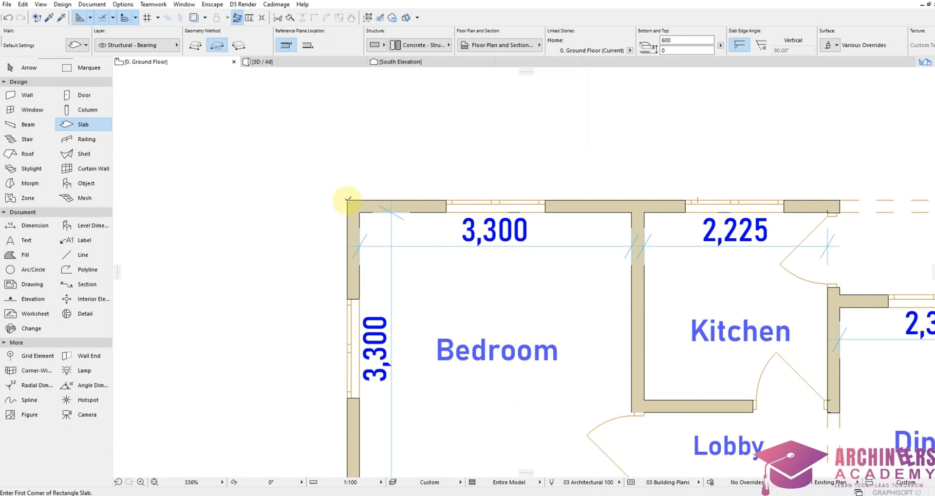
{"action": "left_click", "coordinate": [348, 199]}
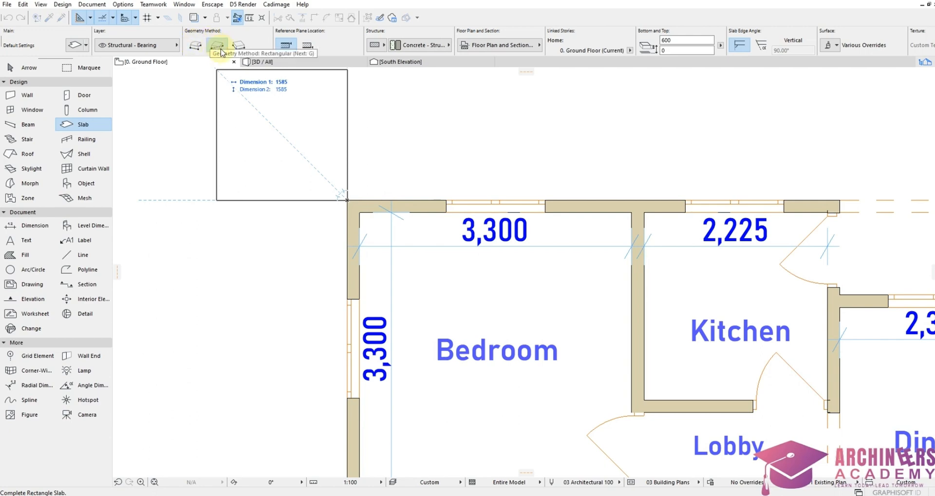
{"action": "left_click", "coordinate": [196, 45]}
{"action": "scroll", "coordinate": [284, 135], "scroll_direction": "down", "scroll_amount": 5}
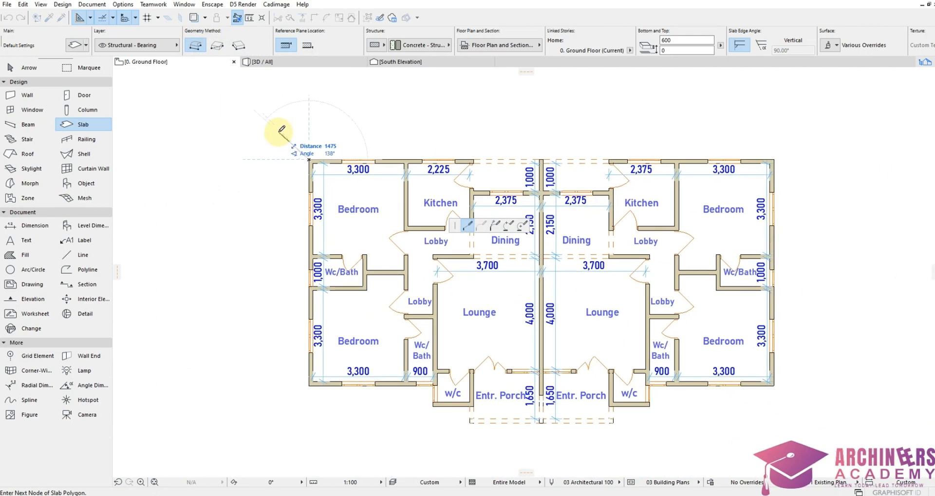
{"action": "scroll", "coordinate": [282, 129], "scroll_direction": "down", "scroll_amount": 3}
{"action": "scroll", "coordinate": [594, 146], "scroll_direction": "up", "scroll_amount": 3}
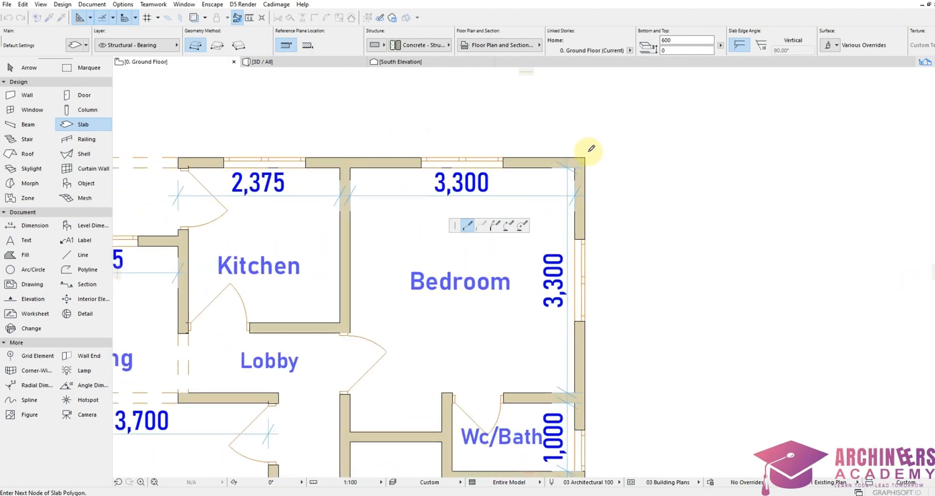
{"action": "left_click", "coordinate": [589, 155]}
Continue the slab outline down the east wall and around the eastern w/c projection to the entrance porch
{"action": "scroll", "coordinate": [605, 150], "scroll_direction": "down", "scroll_amount": 5}
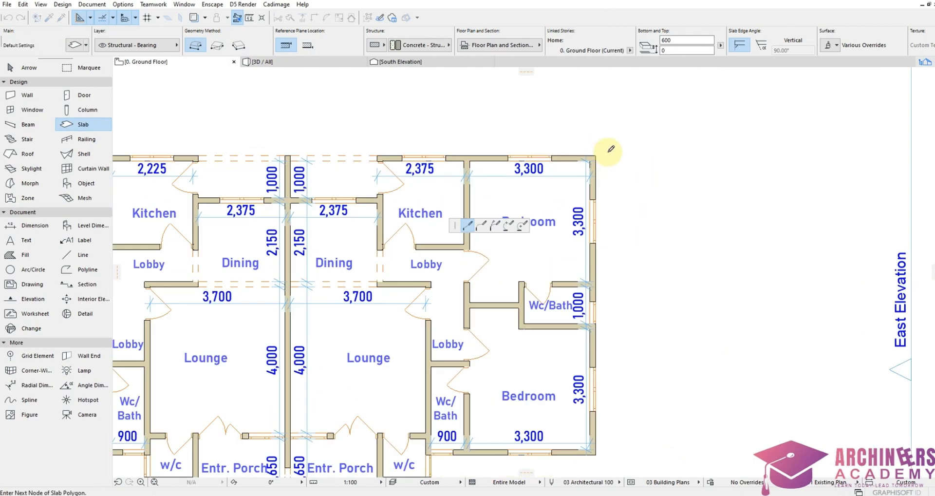
{"action": "scroll", "coordinate": [579, 258], "scroll_direction": "up", "scroll_amount": 5}
{"action": "scroll", "coordinate": [579, 258], "scroll_direction": "up", "scroll_amount": 2}
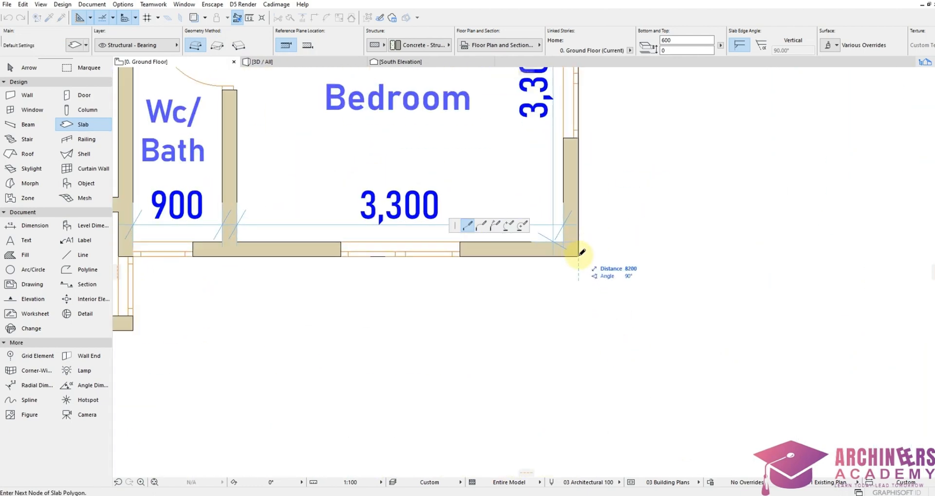
{"action": "left_click", "coordinate": [579, 256]}
{"action": "scroll", "coordinate": [609, 239], "scroll_direction": "down", "scroll_amount": 3}
{"action": "scroll", "coordinate": [623, 254], "scroll_direction": "up", "scroll_amount": 4}
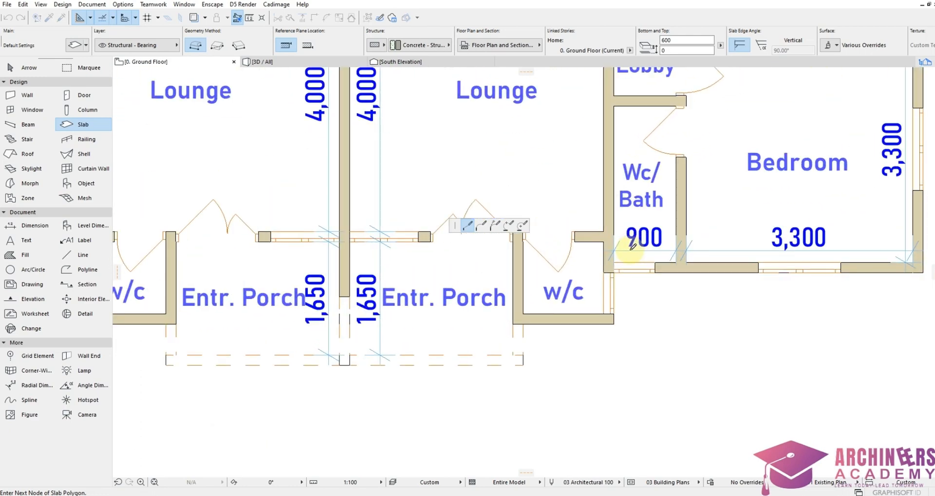
{"action": "left_click", "coordinate": [615, 272]}
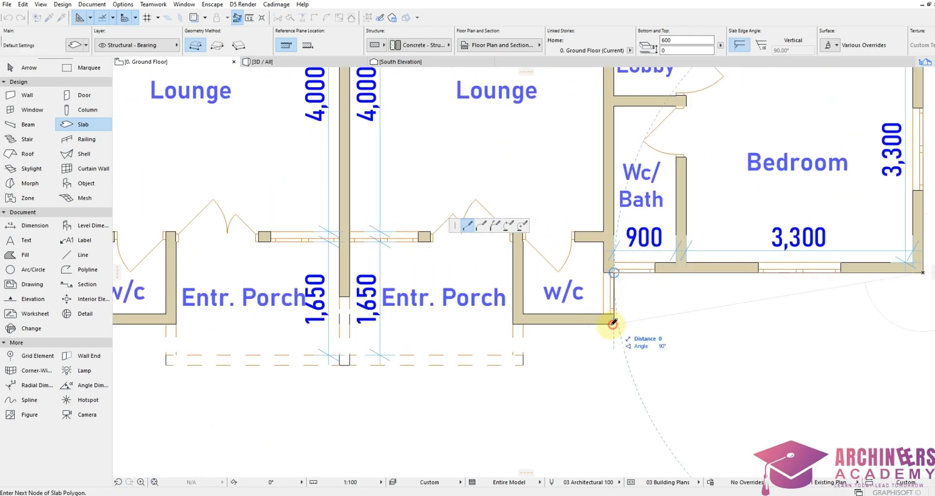
{"action": "left_click", "coordinate": [524, 323]}
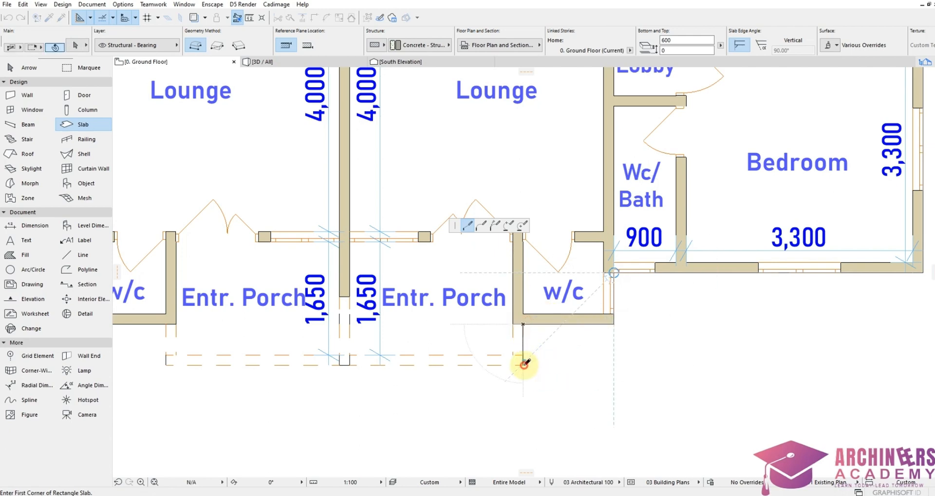
Trace the slab outline along the outer edge of both entrance porches and around the western w/c projection
{"action": "scroll", "coordinate": [701, 313], "scroll_direction": "down", "scroll_amount": 3}
{"action": "scroll", "coordinate": [667, 317], "scroll_direction": "up", "scroll_amount": 5}
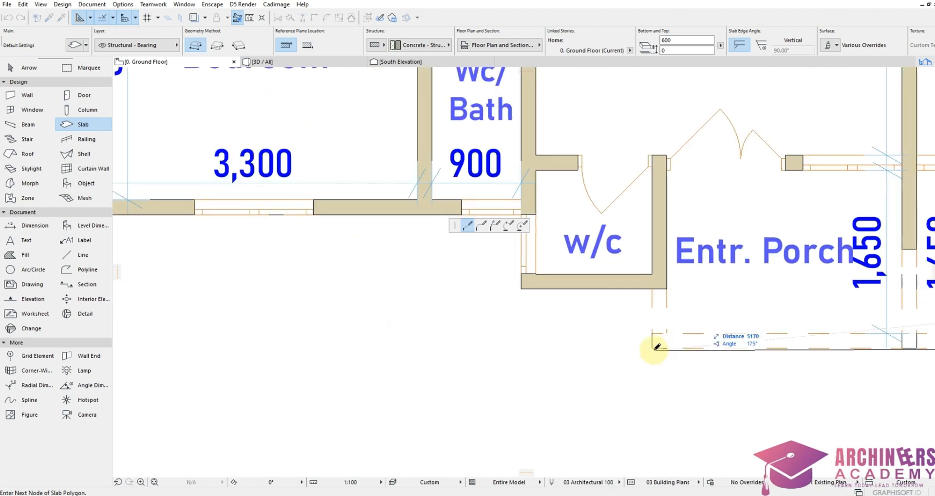
{"action": "left_click", "coordinate": [652, 347]}
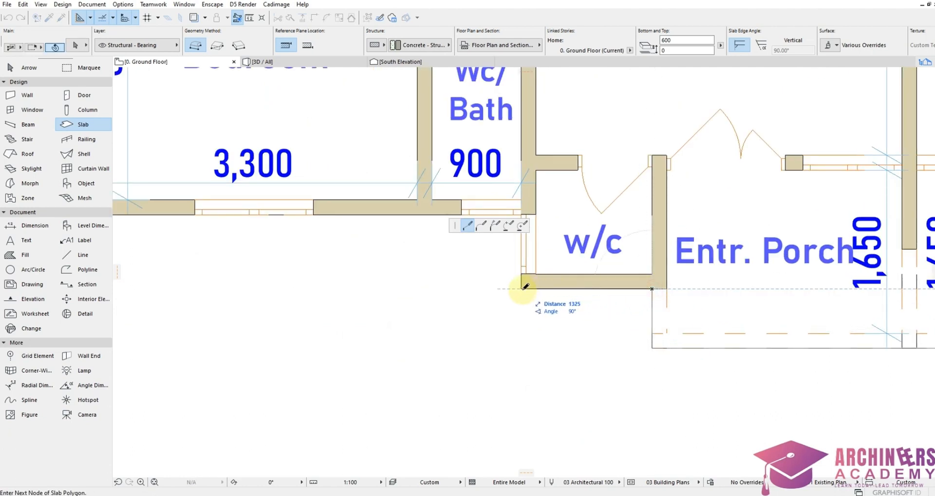
{"action": "scroll", "coordinate": [524, 287], "scroll_direction": "down", "scroll_amount": 5}
{"action": "scroll", "coordinate": [522, 302], "scroll_direction": "up", "scroll_amount": 5}
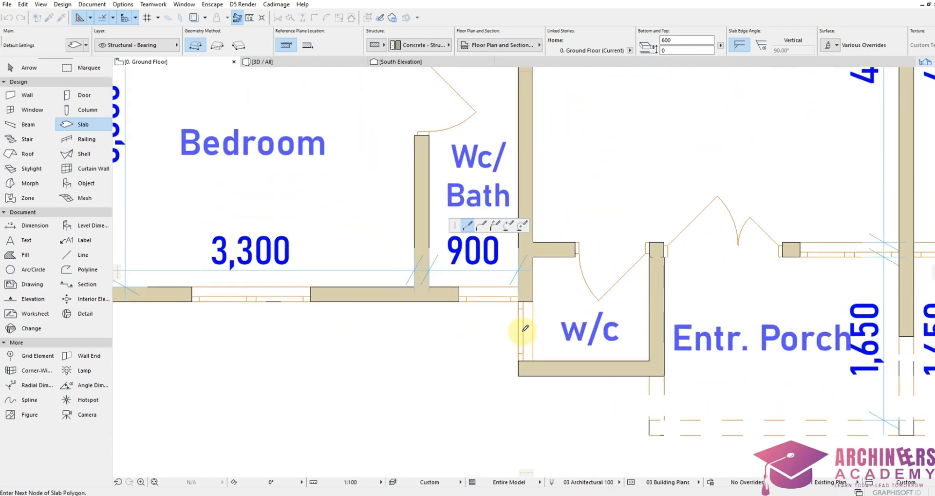
{"action": "left_click", "coordinate": [519, 299]}
Continue the slab outline around the southwest bedroom corner and close it at the starting northwest corner
{"action": "scroll", "coordinate": [521, 309], "scroll_direction": "down", "scroll_amount": 5}
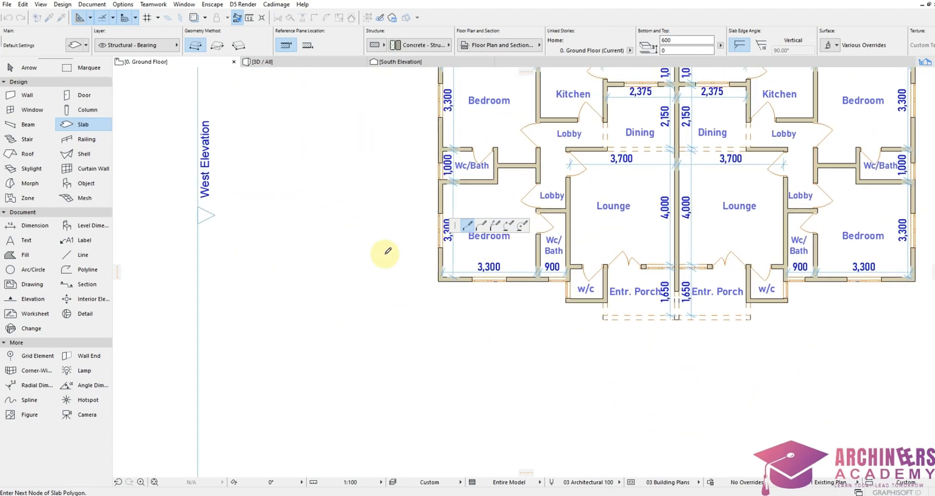
{"action": "scroll", "coordinate": [495, 294], "scroll_direction": "up", "scroll_amount": 5}
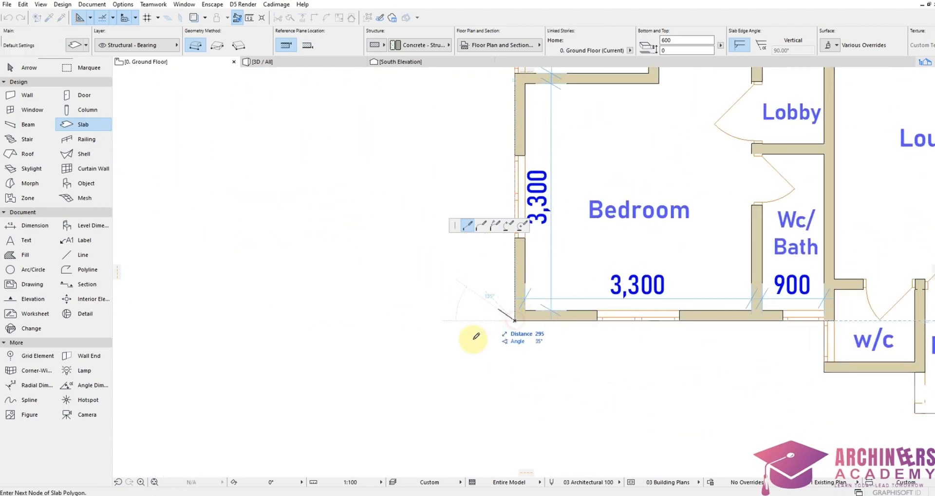
{"action": "scroll", "coordinate": [453, 326], "scroll_direction": "down", "scroll_amount": 5}
{"action": "scroll", "coordinate": [457, 187], "scroll_direction": "up", "scroll_amount": 5}
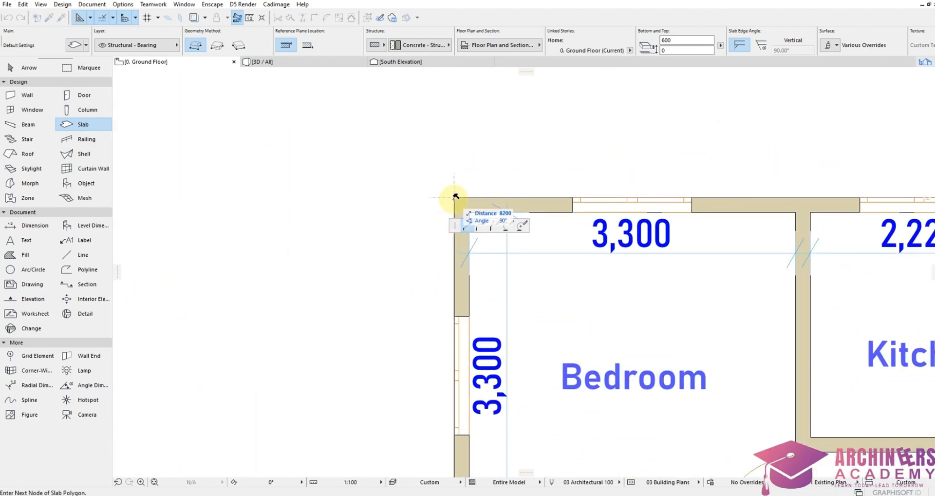
{"action": "left_click", "coordinate": [455, 196]}
{"action": "scroll", "coordinate": [355, 206], "scroll_direction": "down", "scroll_amount": 10}
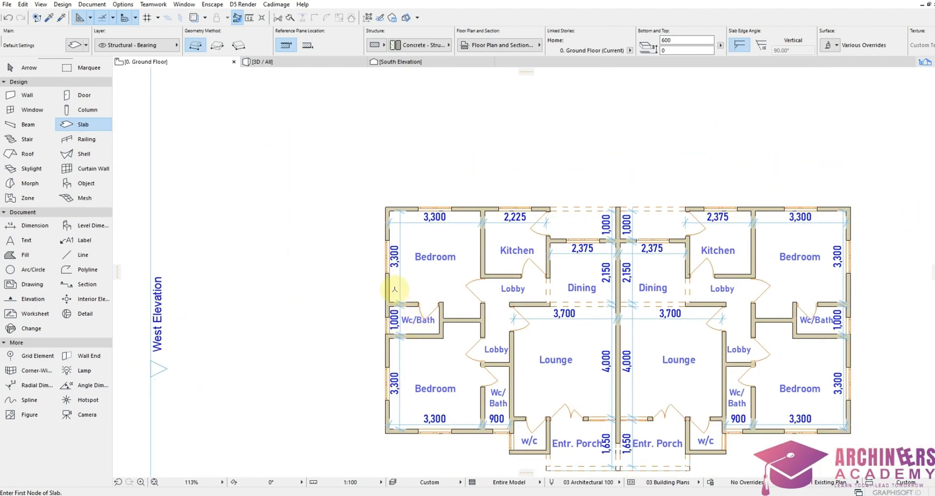
Show the model in 3D, examine the slab base and its surfaces from the front, and return to the ground floor plan
{"action": "right_click", "coordinate": [509, 408]}
{"action": "left_click", "coordinate": [540, 369]}
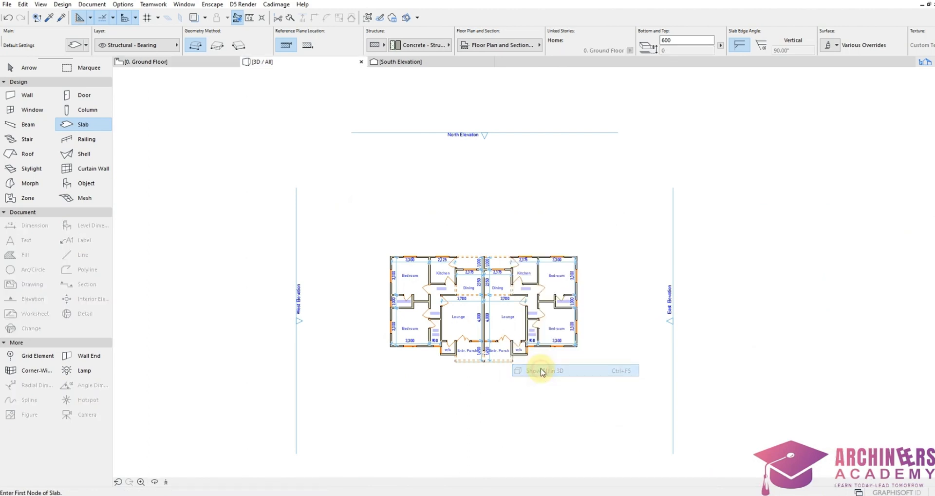
{"action": "scroll", "coordinate": [540, 365], "scroll_direction": "down", "scroll_amount": 2}
{"action": "left_click", "coordinate": [435, 375]}
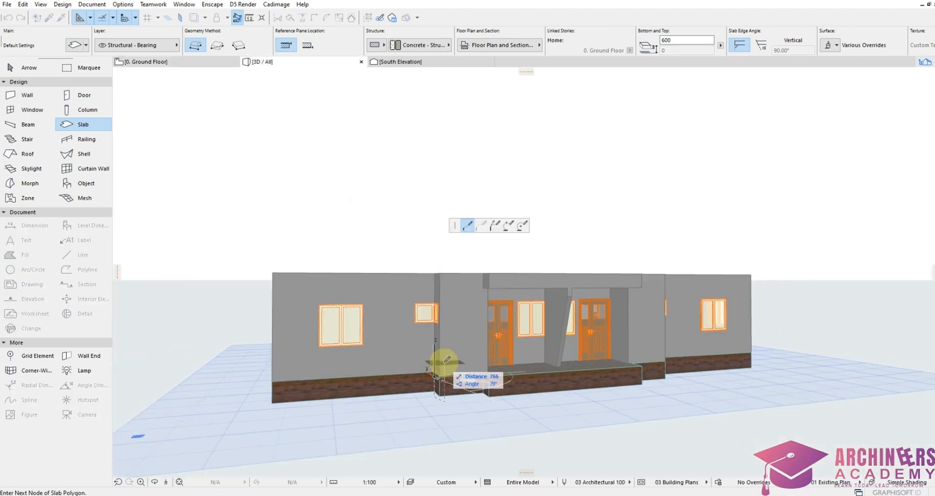
{"action": "key", "text": "Escape"}
{"action": "key", "text": "Escape"}
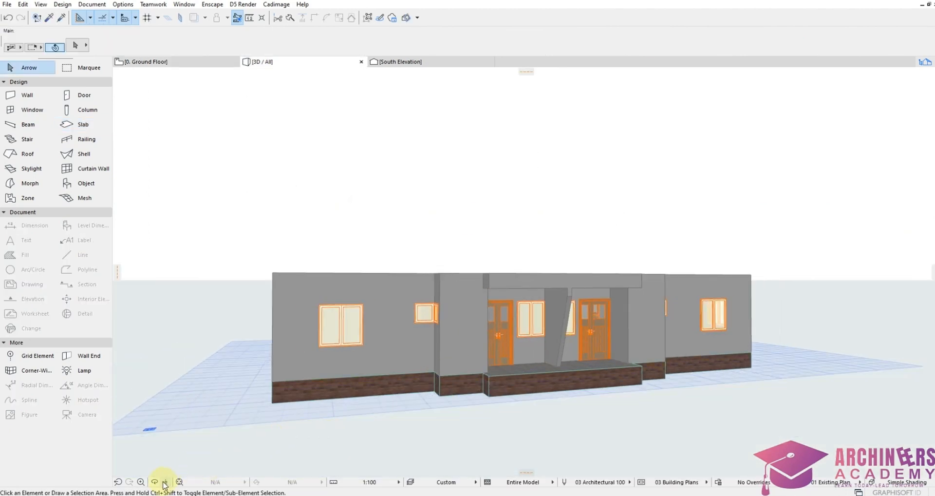
{"action": "left_click", "coordinate": [152, 484]}
{"action": "mouse_move", "coordinate": [110, 267]}
{"action": "left_mouse_down"}
{"action": "mouse_move", "coordinate": [154, 221]}
{"action": "mouse_move", "coordinate": [98, 242]}
{"action": "mouse_move", "coordinate": [113, 259]}
{"action": "left_mouse_up"}
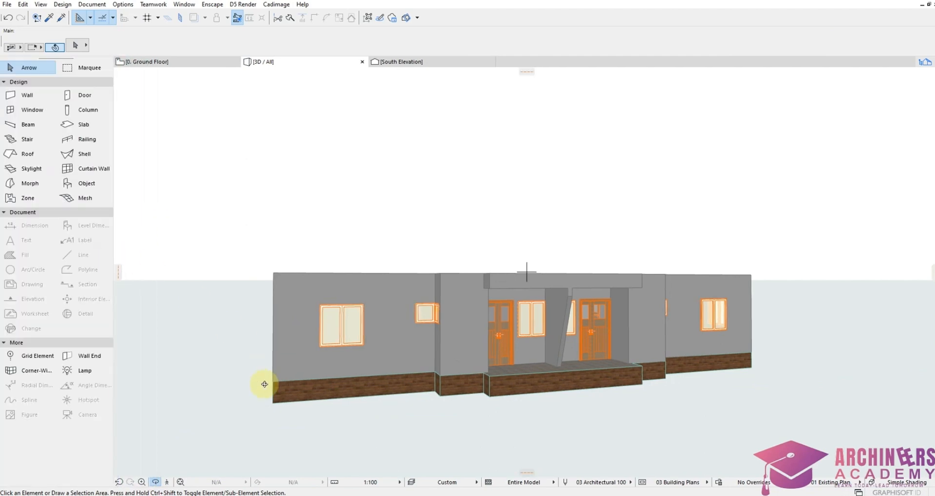
{"action": "left_click_drag", "start_coordinate": [284, 376], "coordinate": [513, 348]}
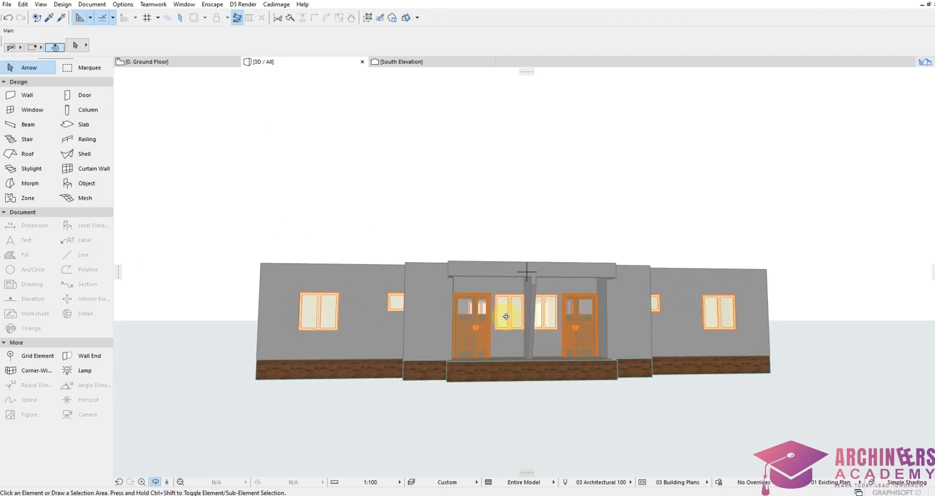
{"action": "left_click_drag", "start_coordinate": [506, 317], "coordinate": [589, 328]}
{"action": "left_click", "coordinate": [185, 63]}
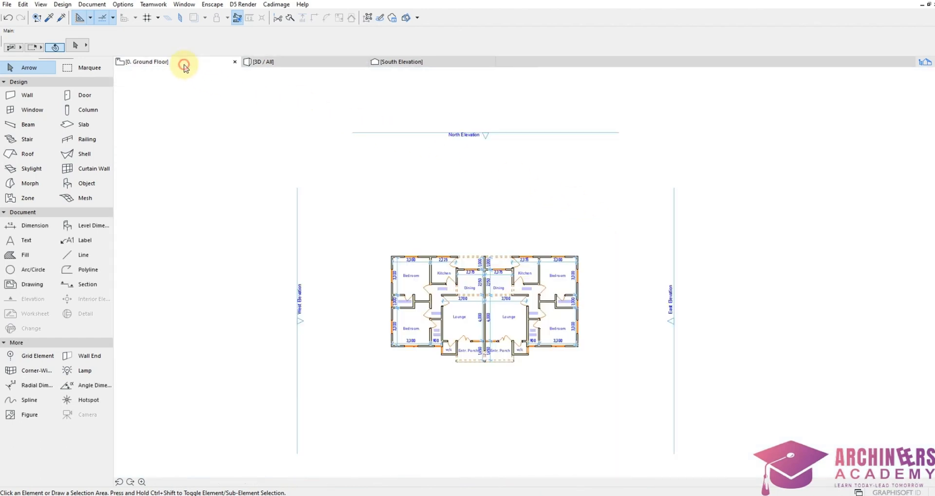
Offset the base slab's front edge at the entrance porches inward to align with the outer face of the w/c walls
{"action": "scroll", "coordinate": [642, 402], "scroll_direction": "up", "scroll_amount": 3}
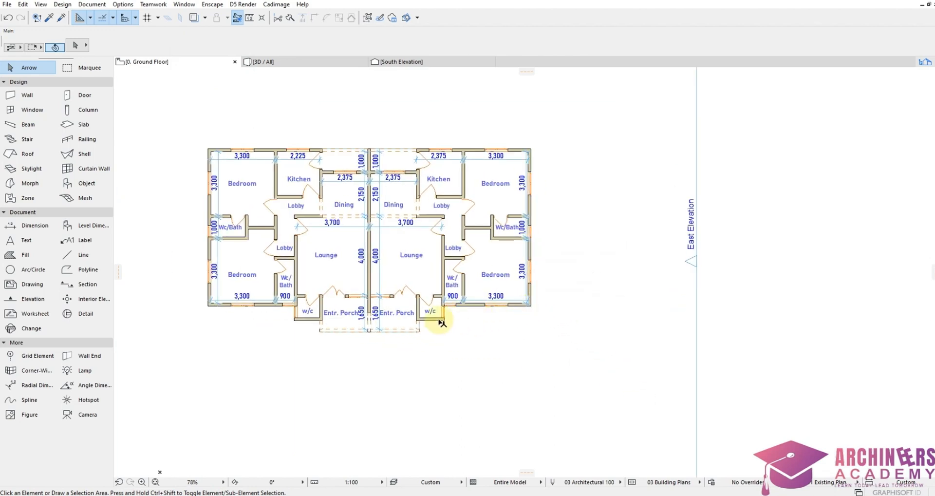
{"action": "scroll", "coordinate": [437, 320], "scroll_direction": "up", "scroll_amount": 5}
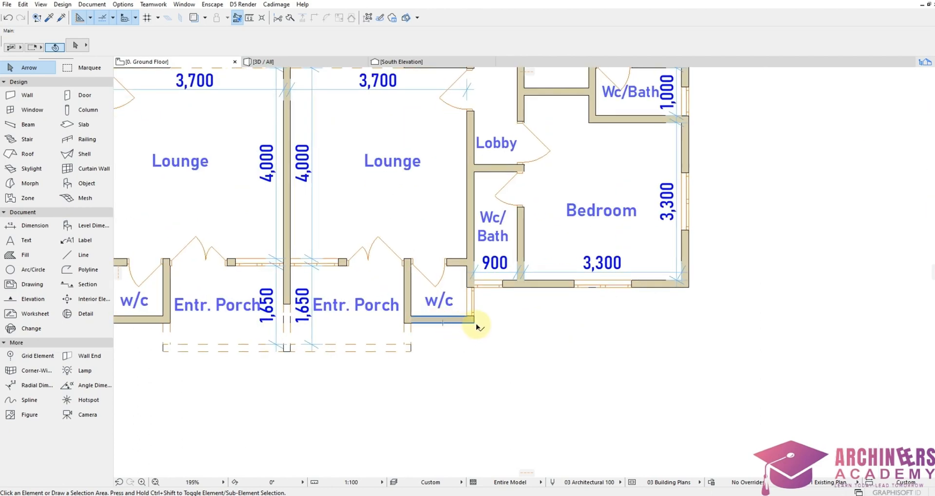
{"action": "left_click", "coordinate": [78, 124]}
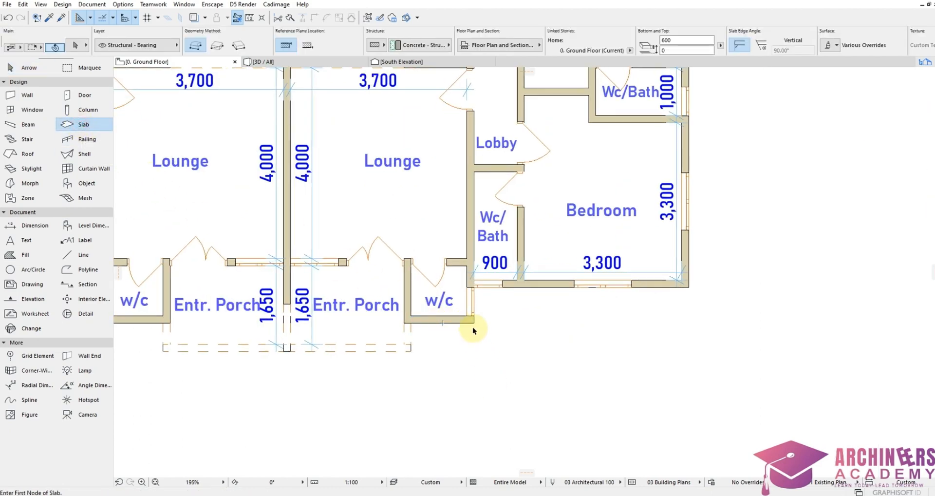
{"action": "left_click", "coordinate": [473, 325]}
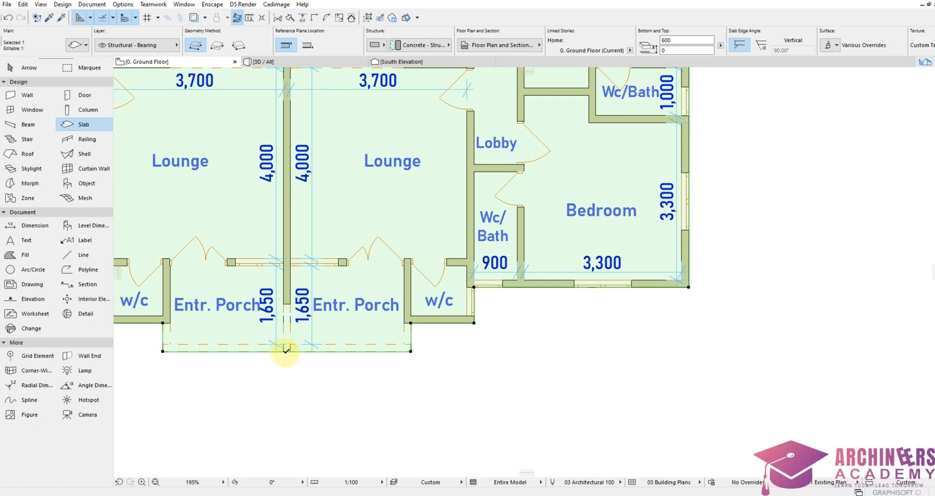
{"action": "left_click", "coordinate": [286, 350]}
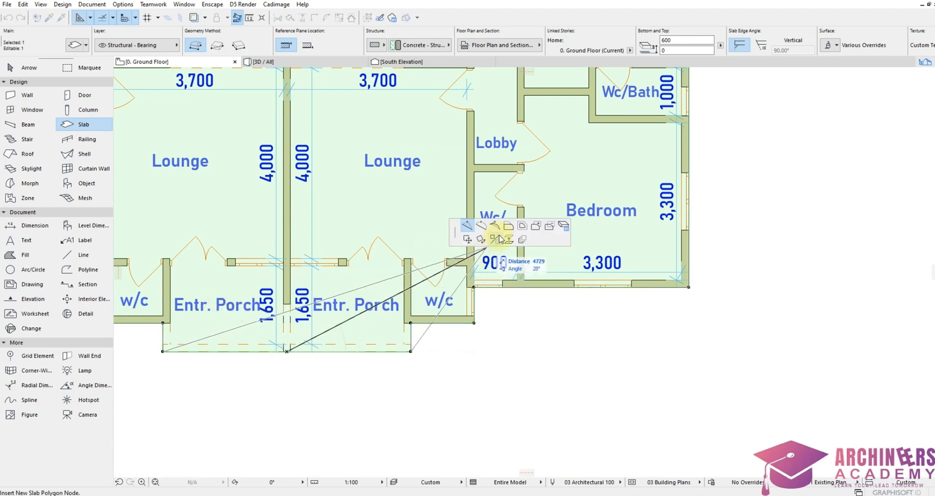
{"action": "left_click", "coordinate": [506, 228]}
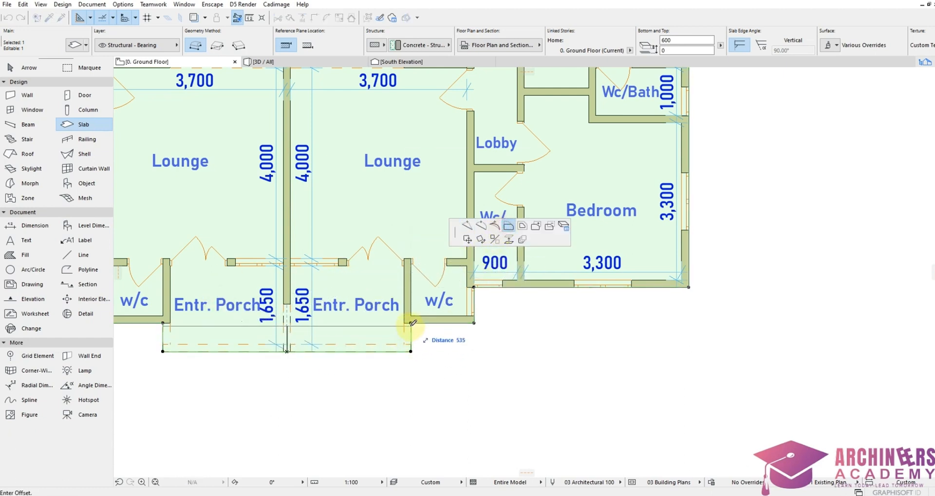
{"action": "left_click", "coordinate": [411, 322]}
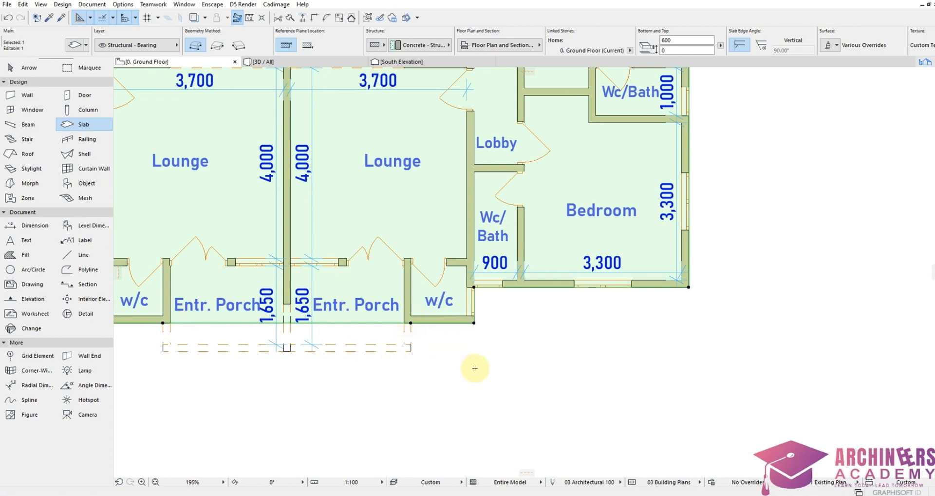
{"action": "scroll", "coordinate": [593, 420], "scroll_direction": "down", "scroll_amount": 5}
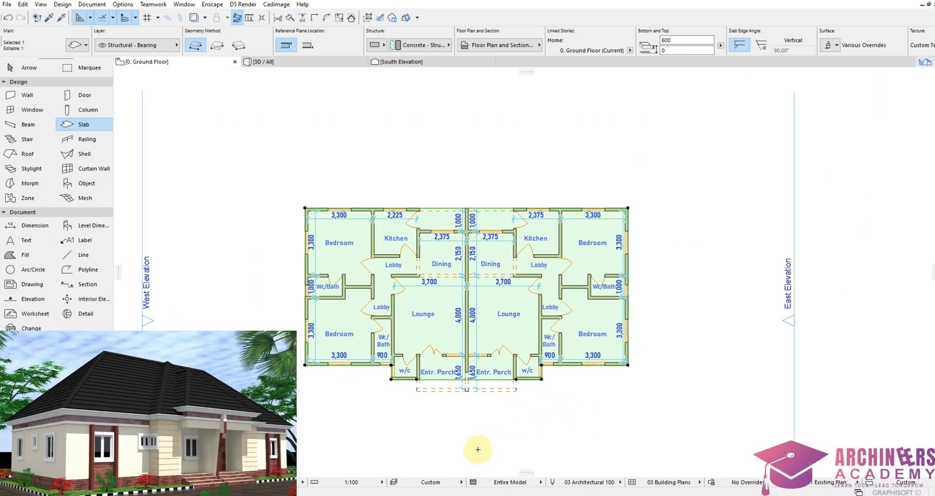
{"action": "key", "text": "Escape"}
Move the inclined-top opening's inner end in the porch party wall to the slab's front edge
{"action": "scroll", "coordinate": [461, 426], "scroll_direction": "up", "scroll_amount": 6}
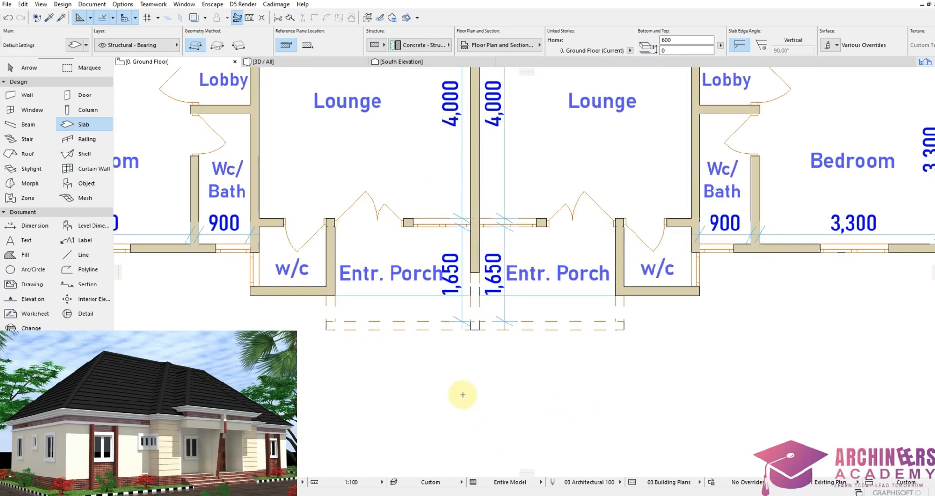
{"action": "left_click", "coordinate": [472, 272], "text": "shift"}
{"action": "left_click", "coordinate": [472, 272]}
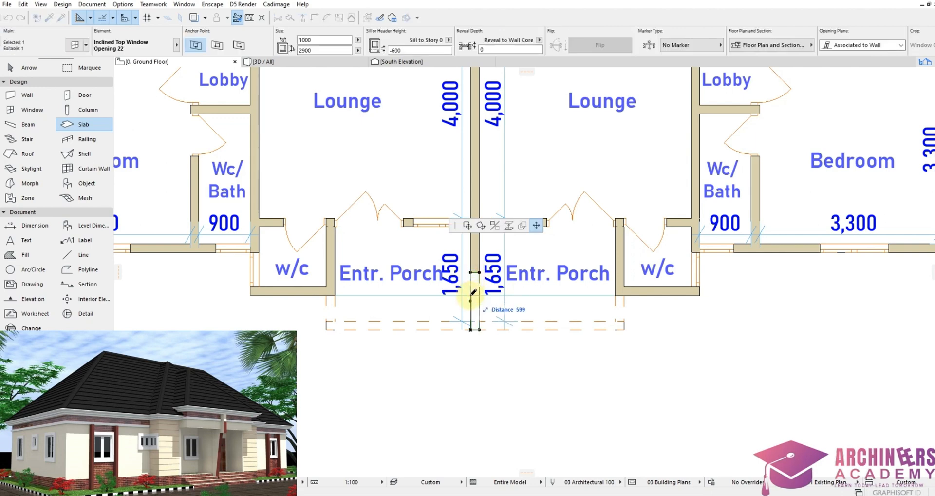
{"action": "left_click", "coordinate": [471, 296]}
{"action": "key", "text": "Escape"}
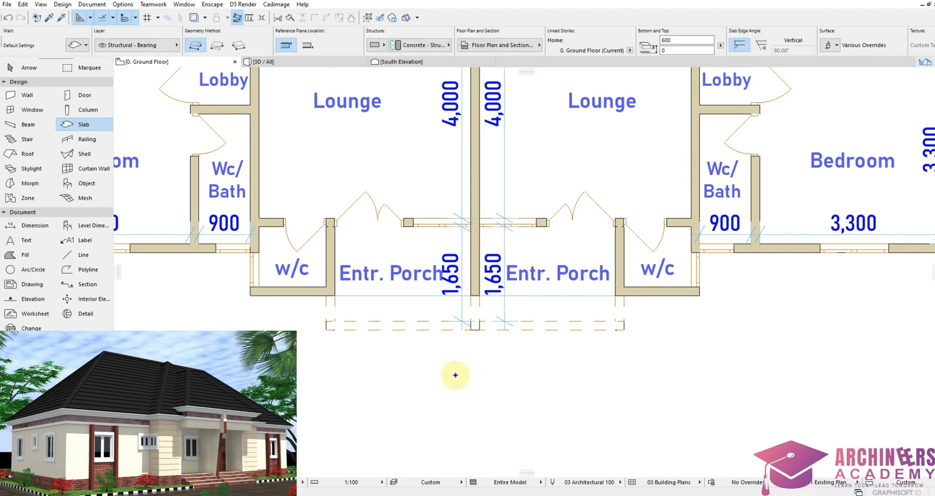
Show the model in 3D, examine the shortened slab and porch party wall from the front, and return to the ground floor plan
{"action": "right_click", "coordinate": [456, 375]}
{"action": "left_click", "coordinate": [499, 341]}
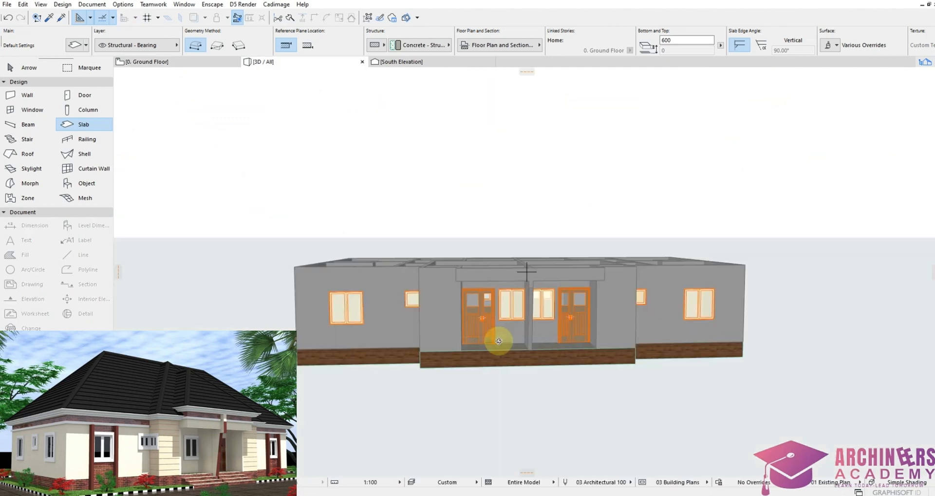
{"action": "middle_click_drag", "start_coordinate": [499, 341], "coordinate": [548, 342], "text": "shift"}
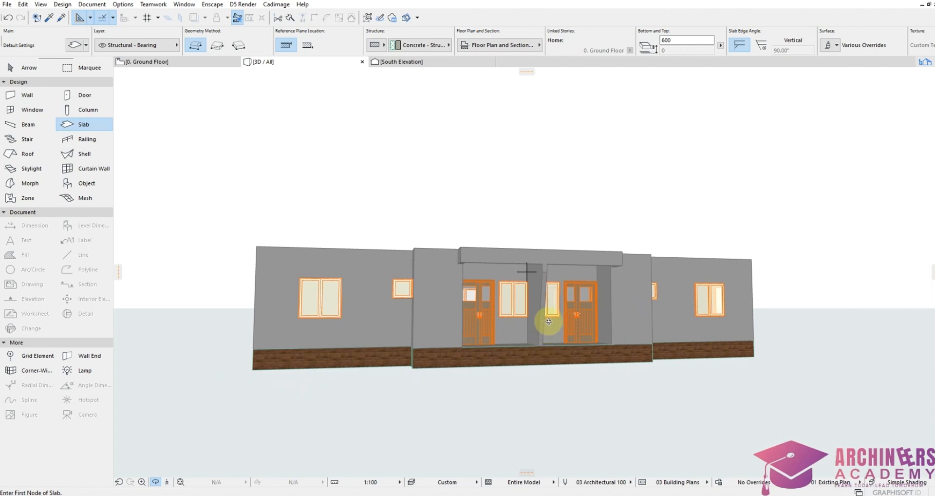
{"action": "middle_click_drag", "start_coordinate": [549, 321], "coordinate": [534, 402], "text": "shift"}
{"action": "left_click", "coordinate": [607, 403]}
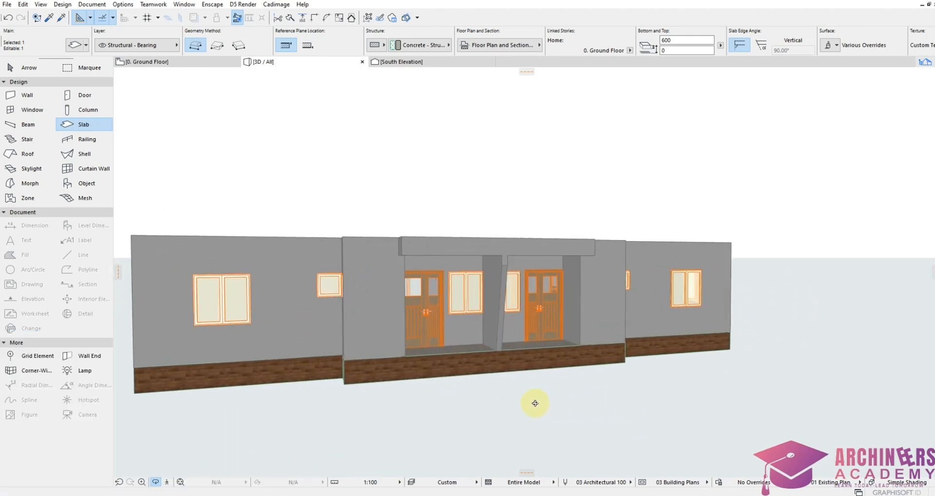
{"action": "left_click", "coordinate": [146, 62]}
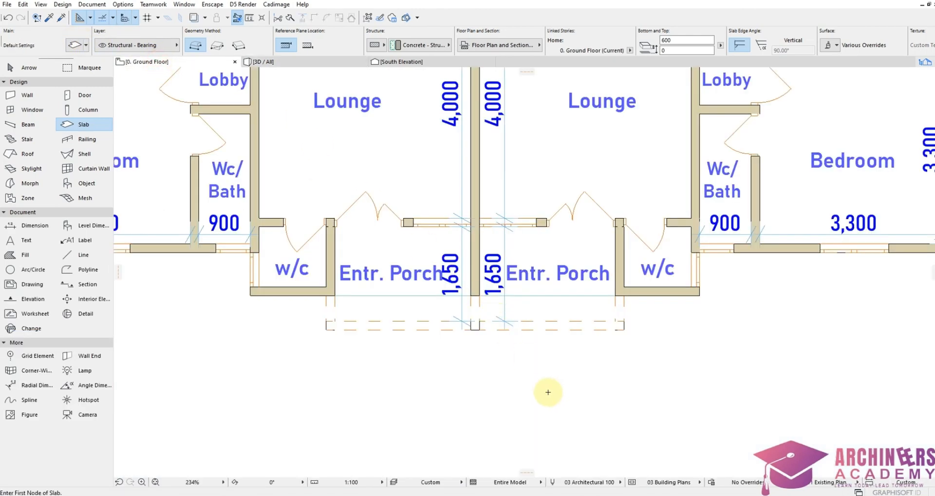
Draw a 450 mm thick slab at -150 mm, about 300 mm deep, before the western entrance porch, spanning from the w/c wall to the party wall
{"action": "scroll", "coordinate": [488, 360], "scroll_direction": "up", "scroll_amount": 3}
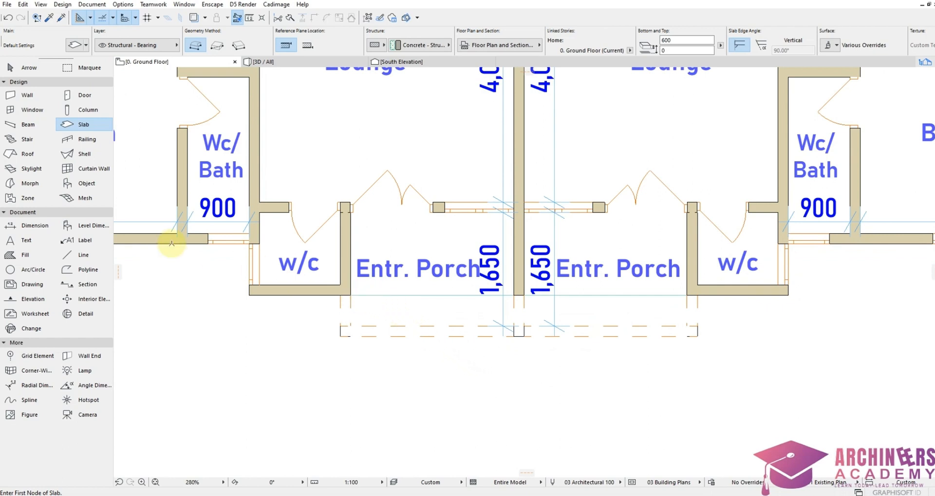
{"action": "left_click", "coordinate": [78, 125]}
{"action": "left_click", "coordinate": [75, 46]}
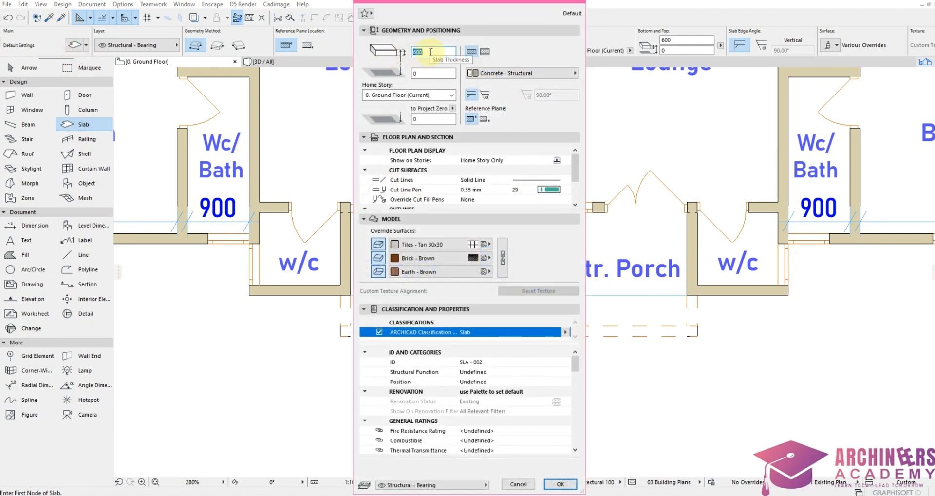
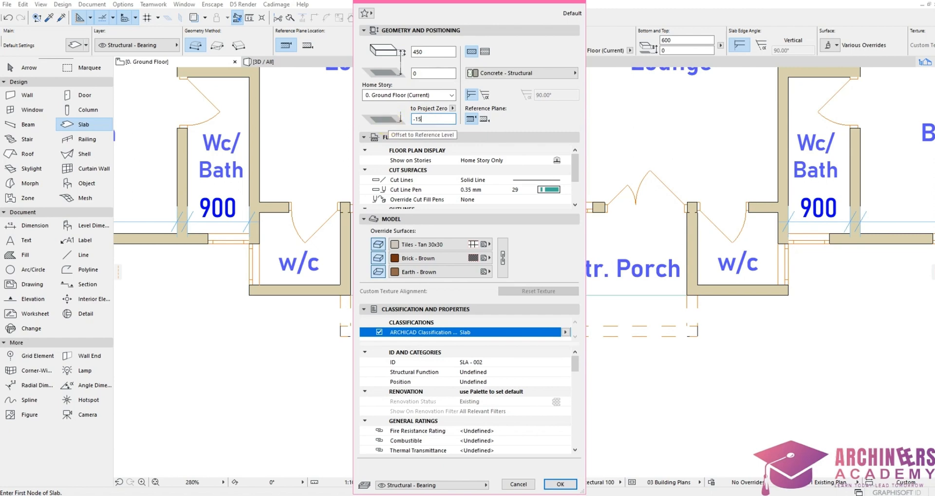
{"action": "left_click", "coordinate": [561, 484]}
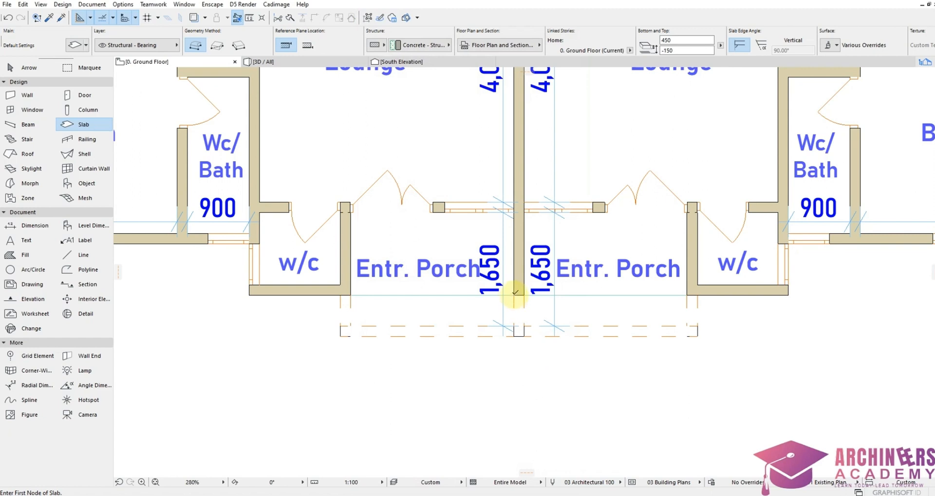
{"action": "left_click", "coordinate": [515, 293]}
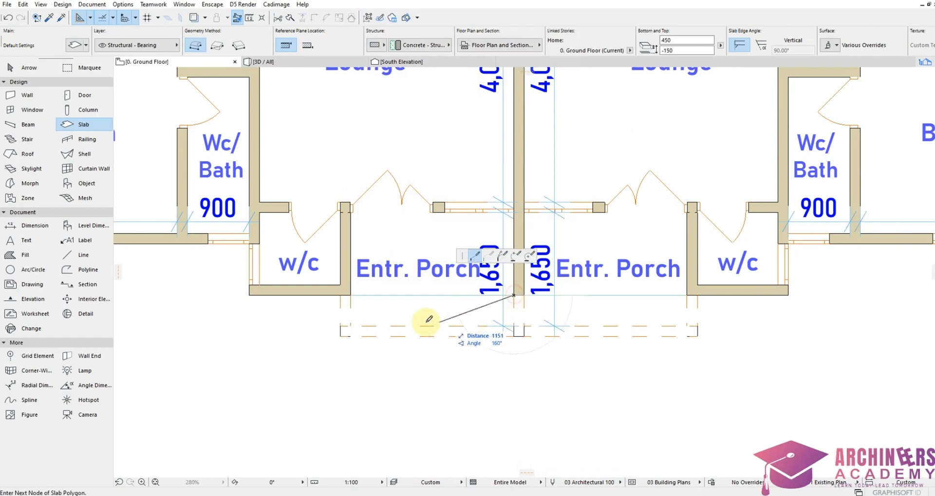
{"action": "left_click", "coordinate": [351, 293]}
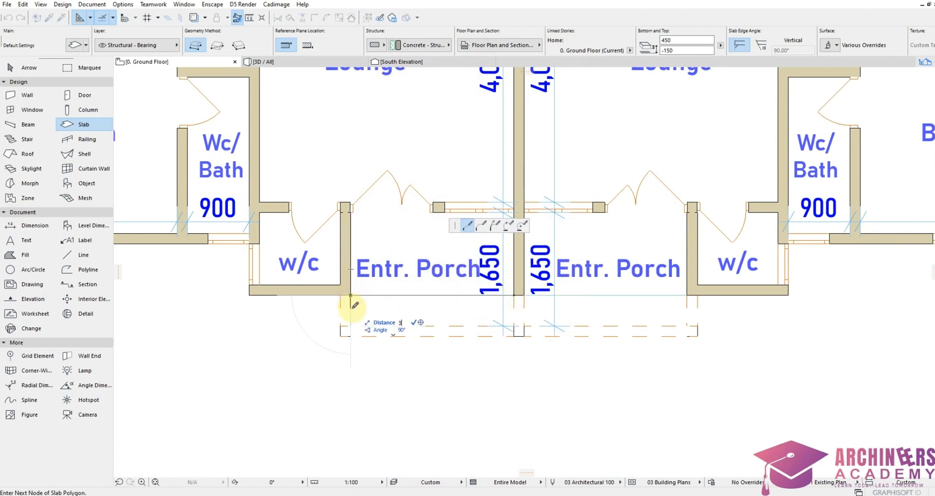
{"action": "key", "text": "Return"}
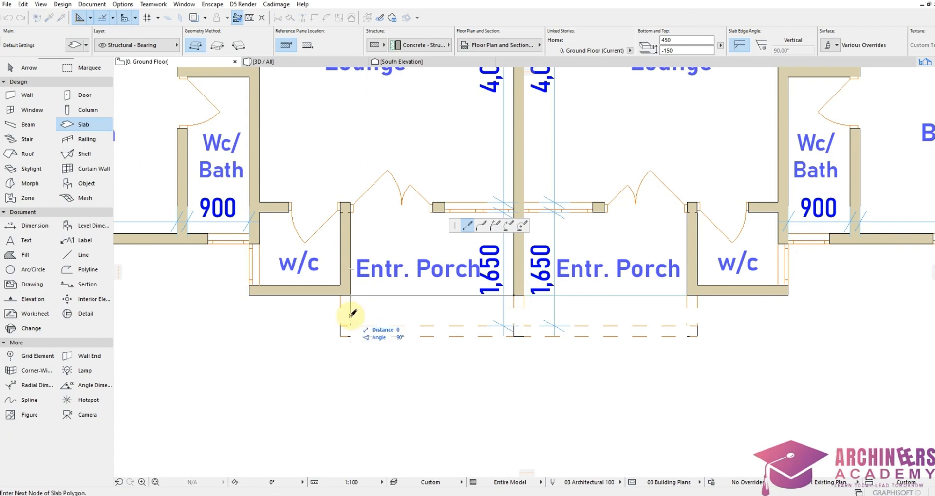
{"action": "left_click", "coordinate": [514, 315]}
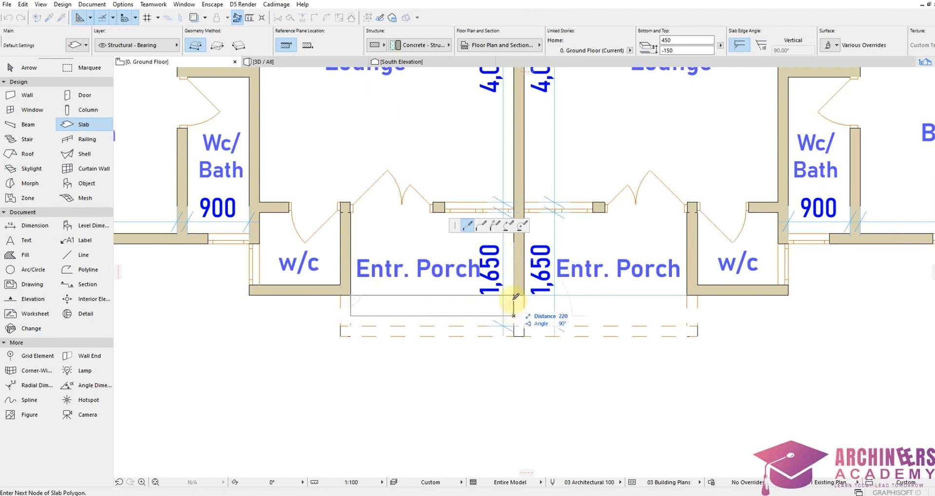
{"action": "left_click", "coordinate": [514, 295]}
{"action": "left_click", "coordinate": [350, 295]}
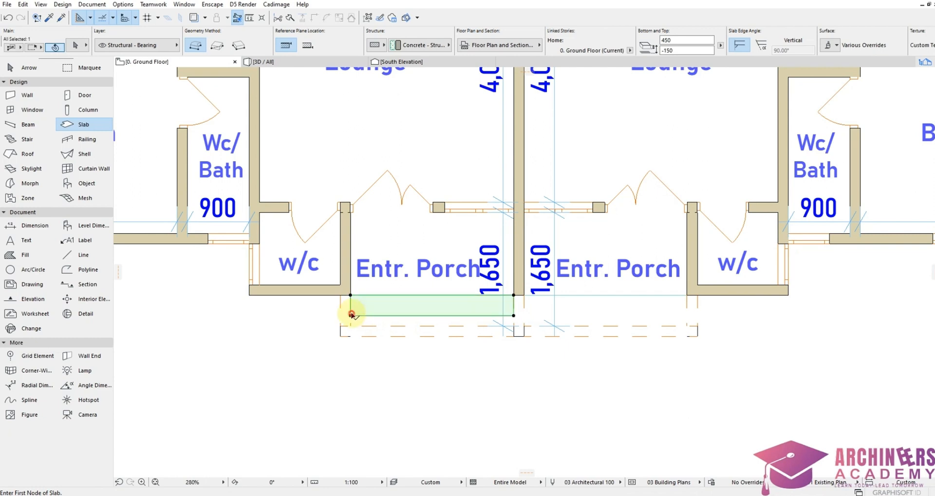
Copy the step slab forward by its own depth and set the copy's thickness to 300 mm and its offset to -300 mm
{"action": "key", "text": "ctrl+shift+d"}
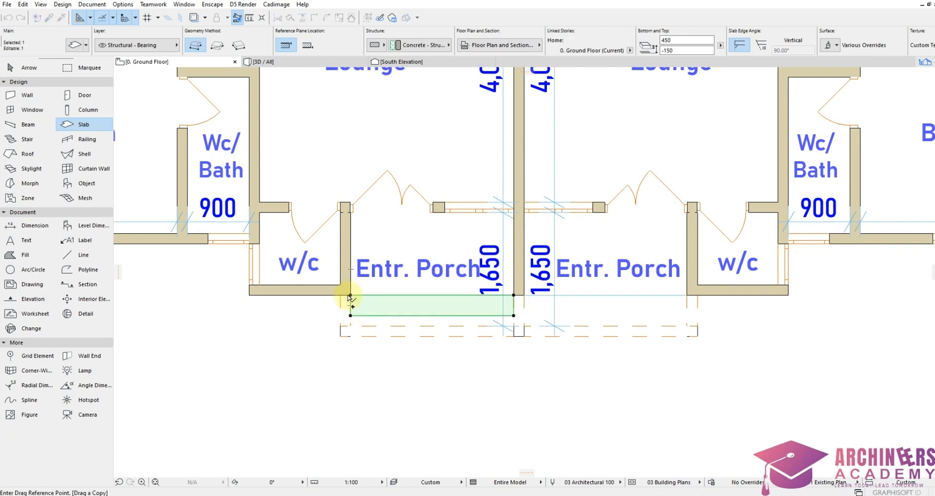
{"action": "left_click", "coordinate": [351, 295]}
{"action": "left_click", "coordinate": [351, 316]}
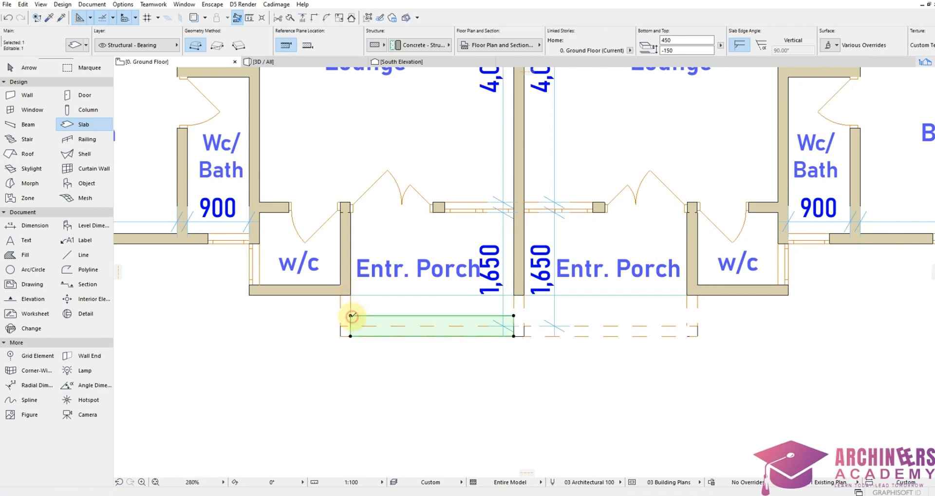
{"action": "key", "text": "ctrl+t"}
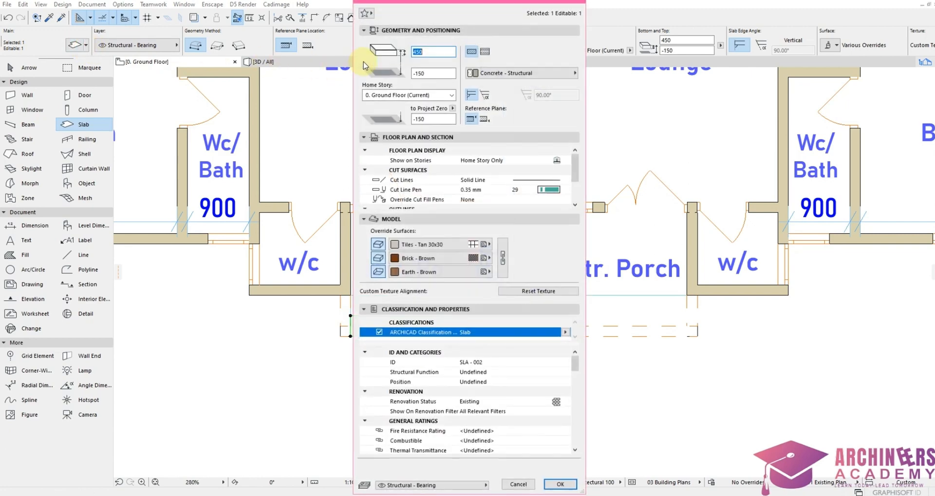
{"action": "type", "text": "30"}
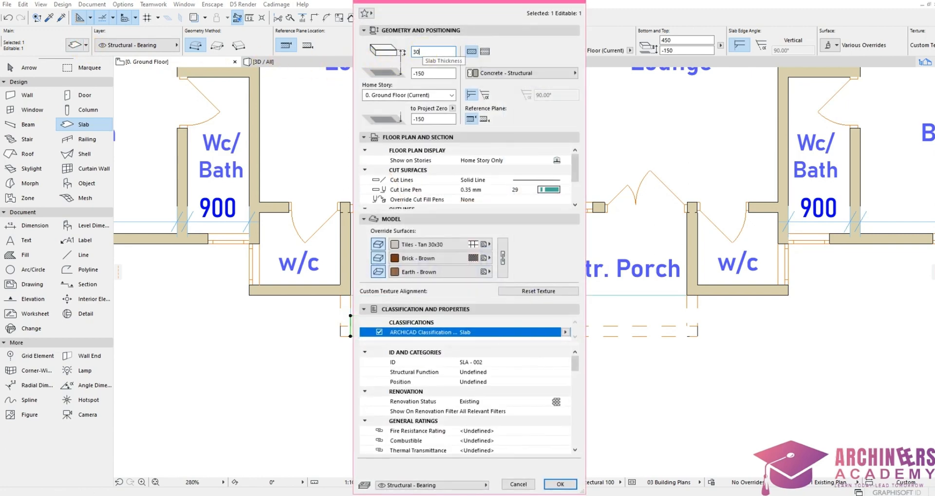
{"action": "type", "text": "0"}
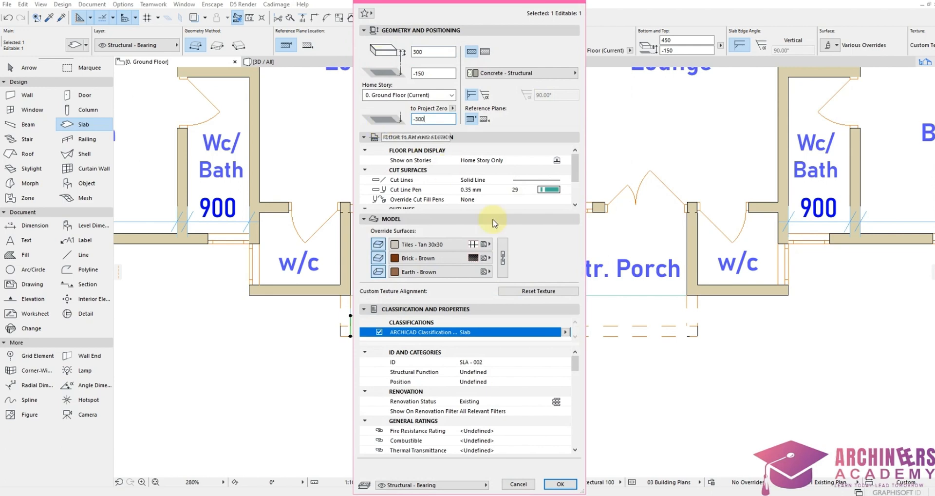
{"action": "left_click", "coordinate": [571, 484]}
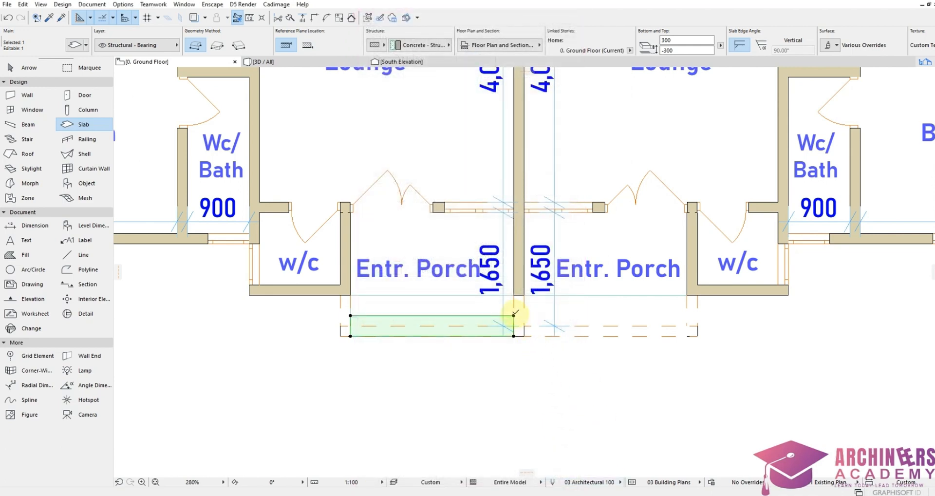
Copy the second step slab forward by its own depth, giving the copy a 150 mm thickness and a -450 mm offset
{"action": "key", "text": "ctrl+d"}
{"action": "left_click", "coordinate": [514, 316]}
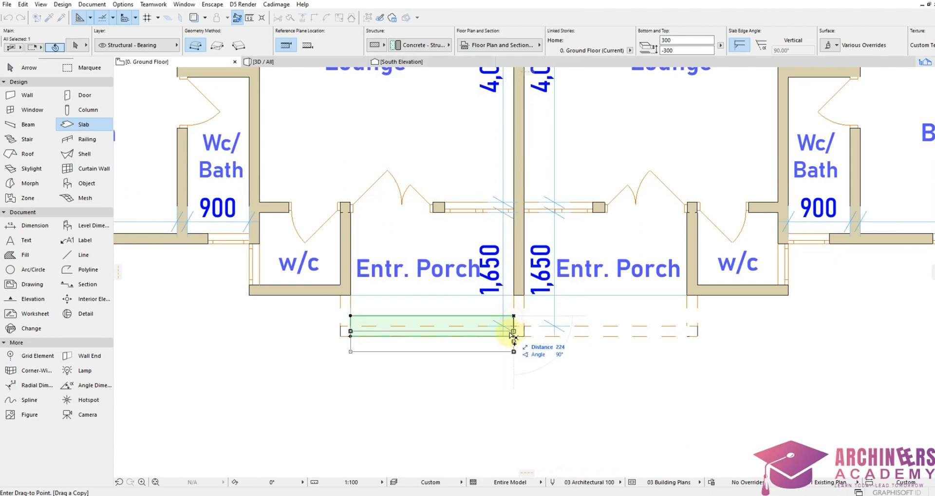
{"action": "left_click", "coordinate": [514, 336]}
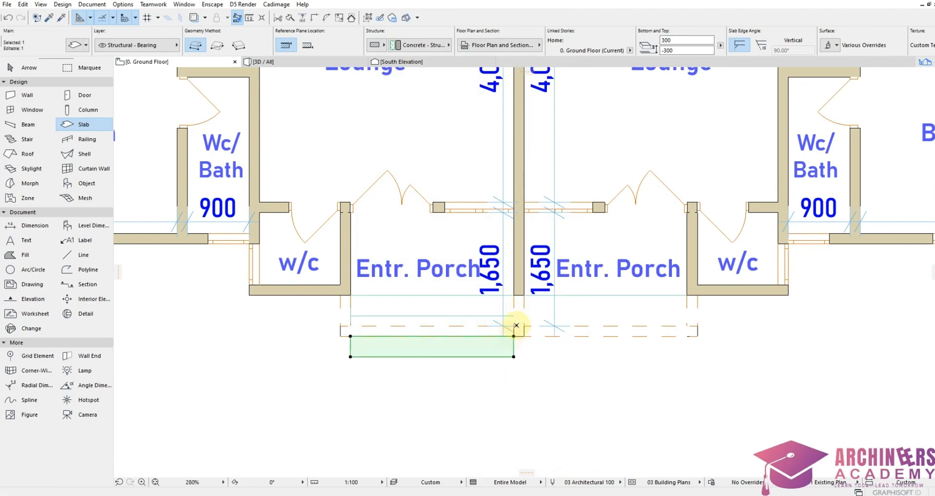
{"action": "left_click", "coordinate": [80, 48]}
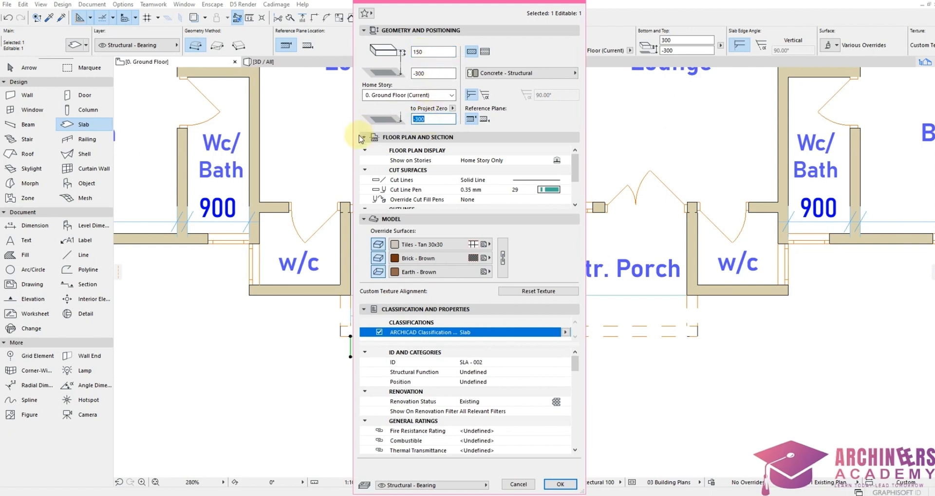
{"action": "type", "text": "-450"}
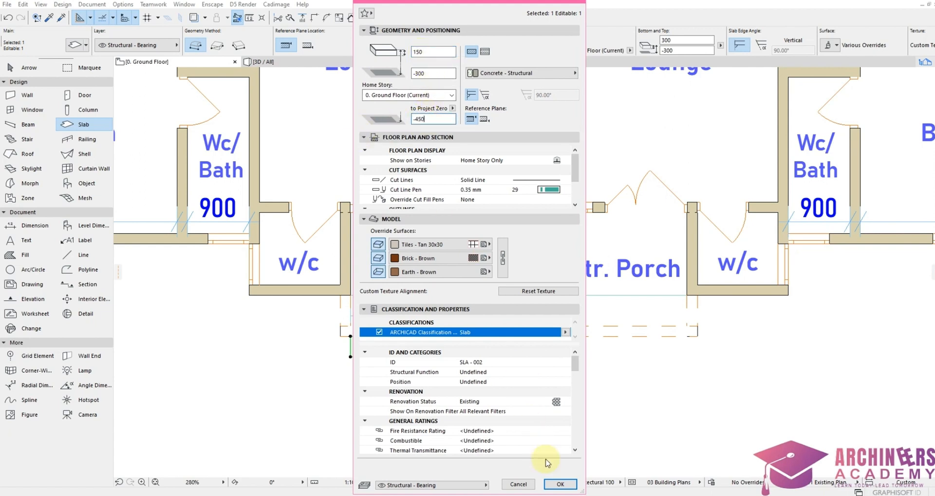
{"action": "left_click", "coordinate": [561, 485]}
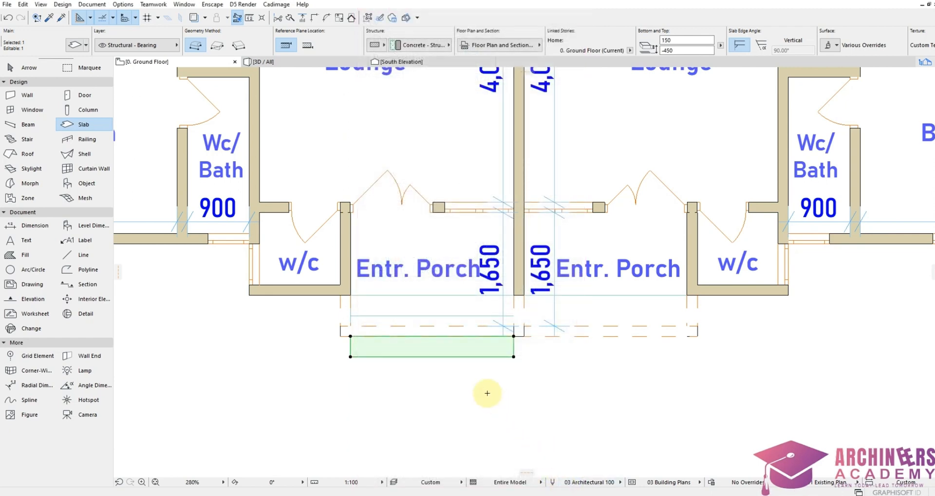
Show the model in 3D, examine the three descending steps before the western entrance porch, and return to the ground floor plan
{"action": "right_click", "coordinate": [438, 401]}
{"action": "left_click", "coordinate": [466, 374]}
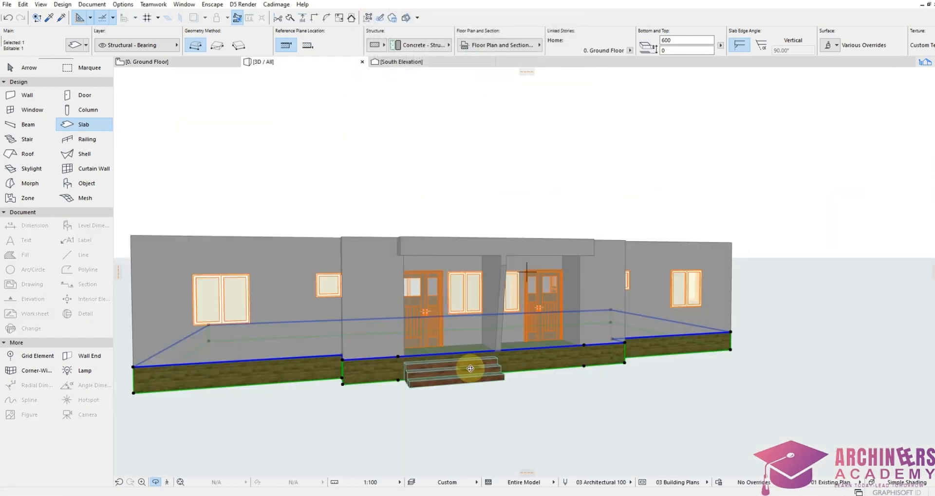
{"action": "scroll", "coordinate": [412, 375], "scroll_direction": "up", "scroll_amount": 5}
{"action": "middle_click_drag", "start_coordinate": [412, 375], "coordinate": [340, 390], "text": "shift"}
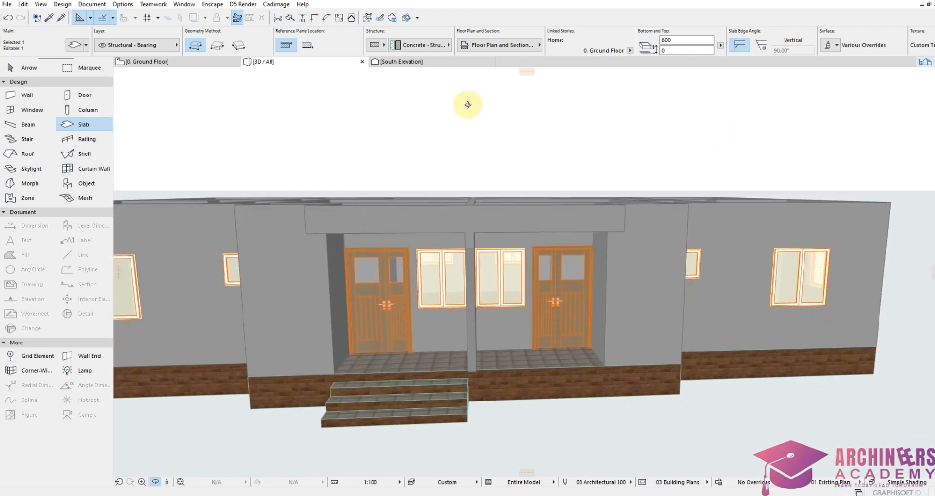
{"action": "left_click", "coordinate": [160, 62]}
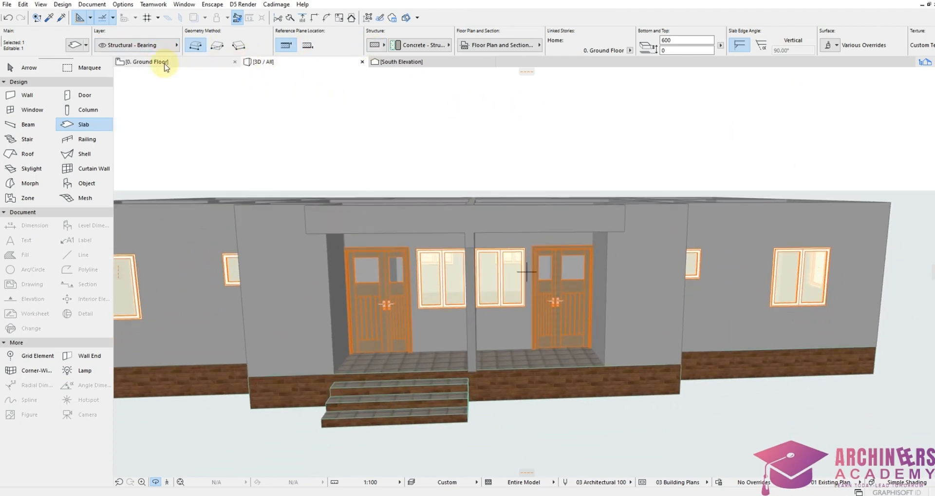
Copy the three western entrance step slabs across the party wall to the front of the eastern entrance porch
{"action": "left_click", "coordinate": [358, 355], "text": "shift"}
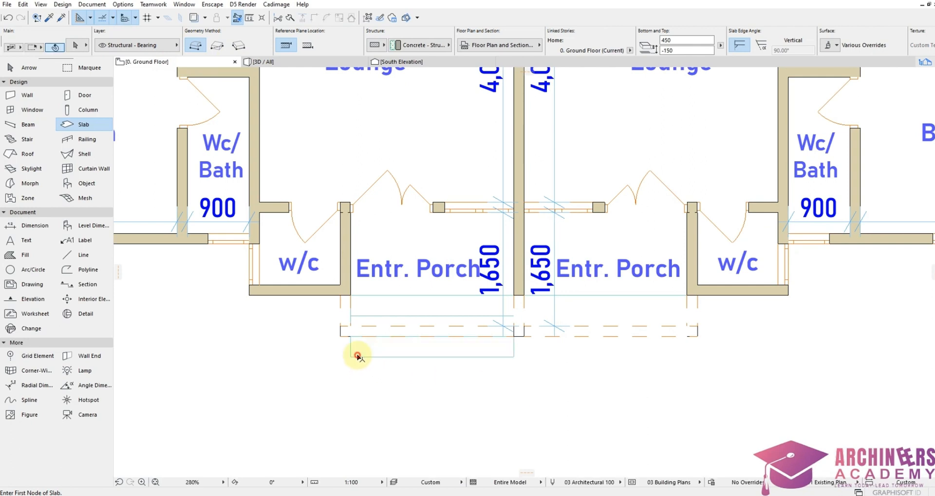
{"action": "left_click", "coordinate": [361, 312], "text": "shift"}
{"action": "left_click", "coordinate": [365, 322], "text": "shift"}
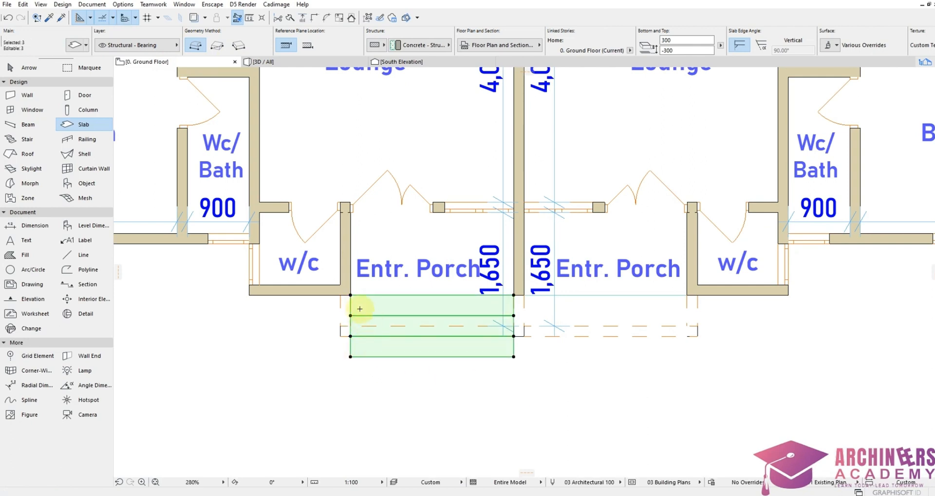
{"action": "left_click", "coordinate": [350, 296]}
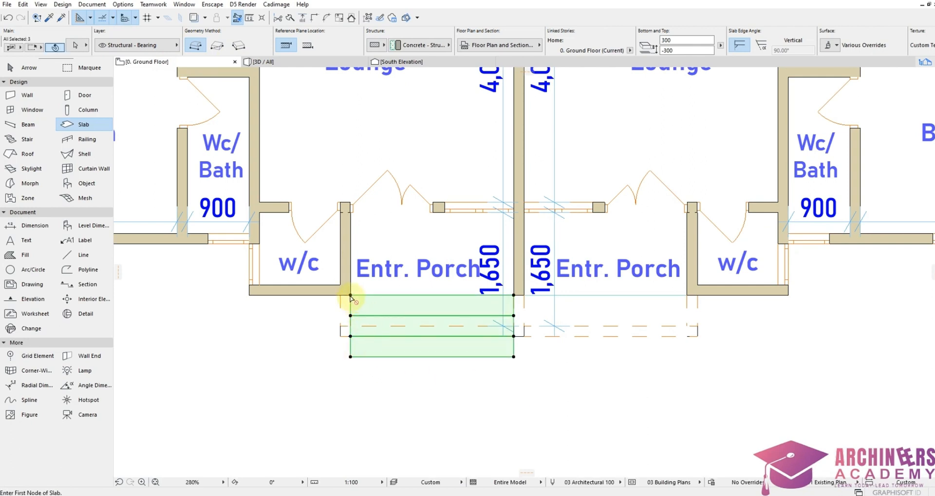
{"action": "left_click", "coordinate": [523, 296]}
Copy the three step slabs to the western rear opening beside the kitchen and rotate the copy 180° about its kitchen-side corner
{"action": "left_click", "coordinate": [524, 296]}
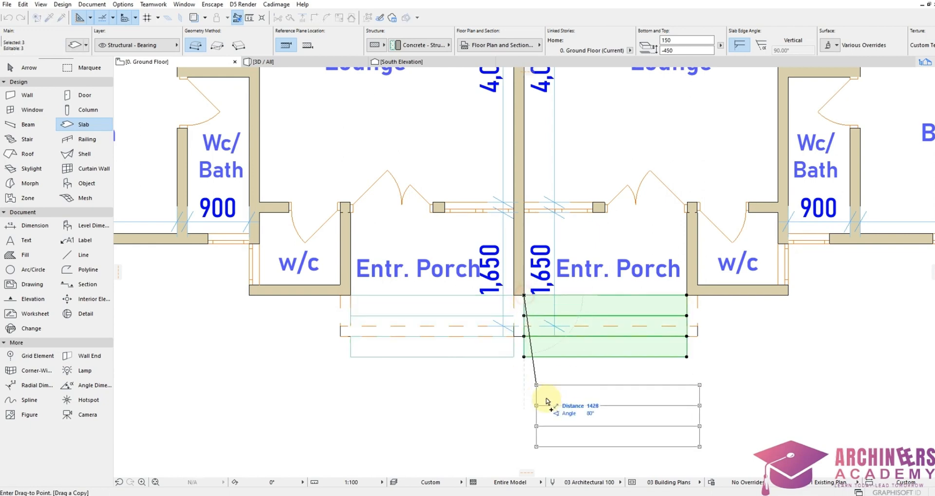
{"action": "scroll", "coordinate": [547, 401], "scroll_direction": "down", "scroll_amount": 3}
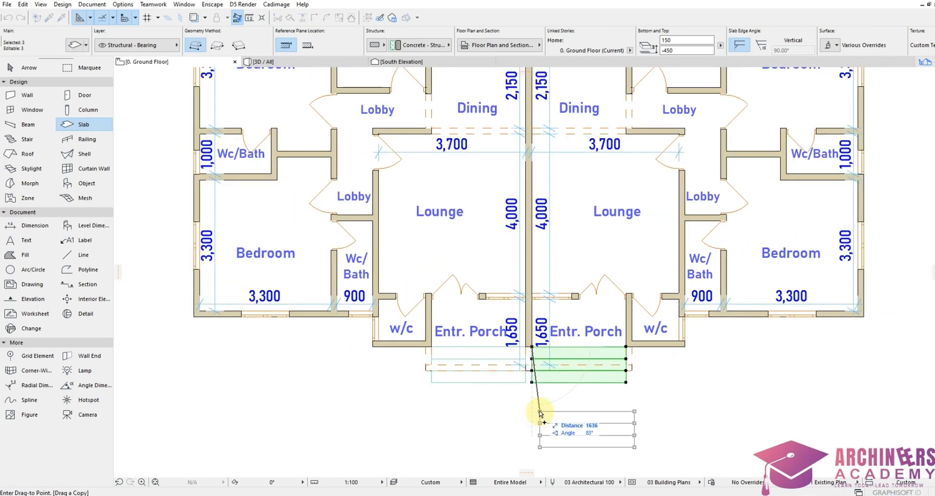
{"action": "scroll", "coordinate": [513, 444], "scroll_direction": "down", "scroll_amount": 3}
{"action": "scroll", "coordinate": [494, 248], "scroll_direction": "up", "scroll_amount": 2}
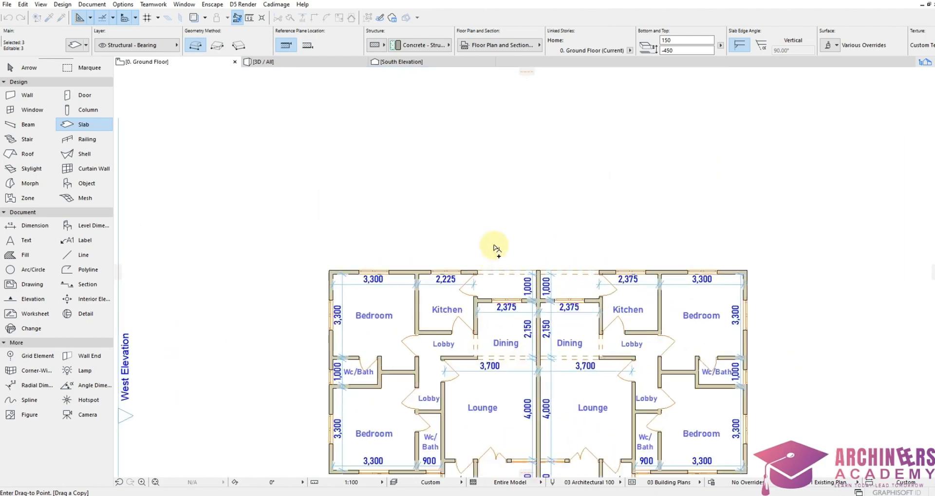
{"action": "scroll", "coordinate": [495, 247], "scroll_direction": "up", "scroll_amount": 3}
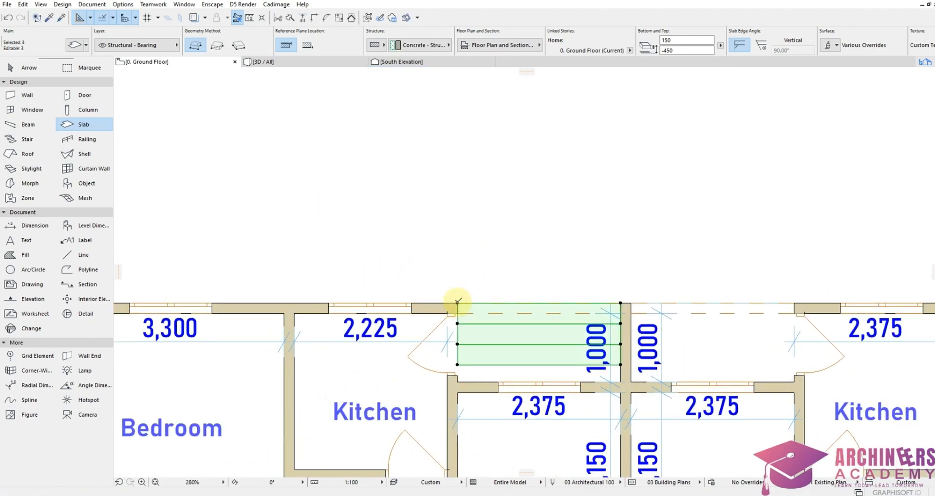
{"action": "left_click", "coordinate": [457, 304]}
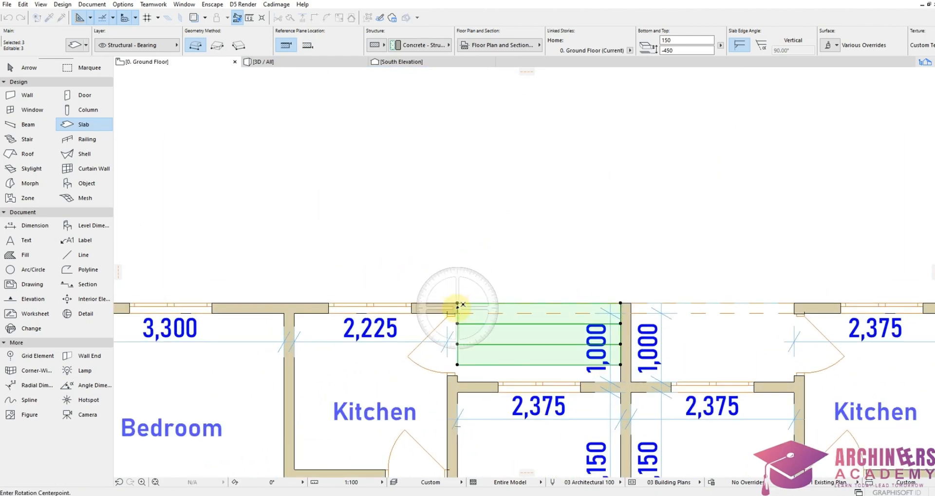
{"action": "left_click", "coordinate": [621, 300]}
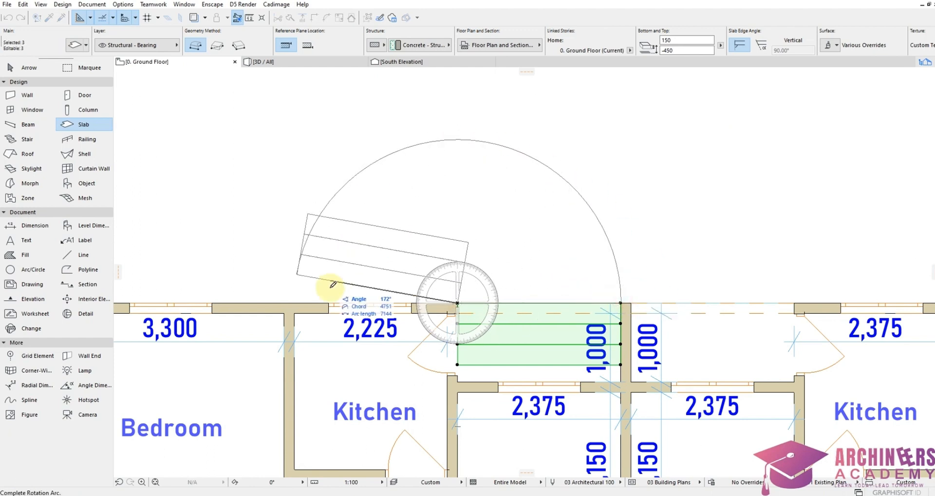
{"action": "left_click", "coordinate": [341, 233]}
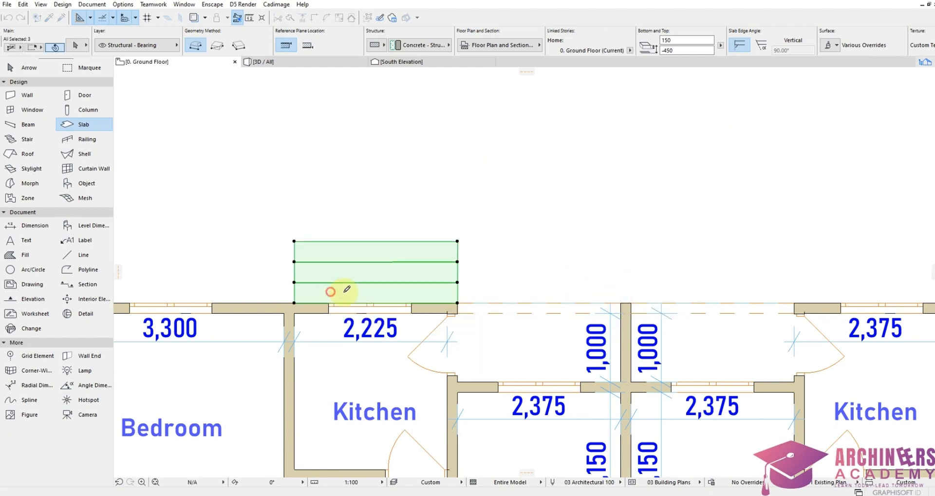
Move the rotated steps in front of the western rear opening and copy them across the party wall to the eastern rear opening
{"action": "left_click", "coordinate": [456, 304]}
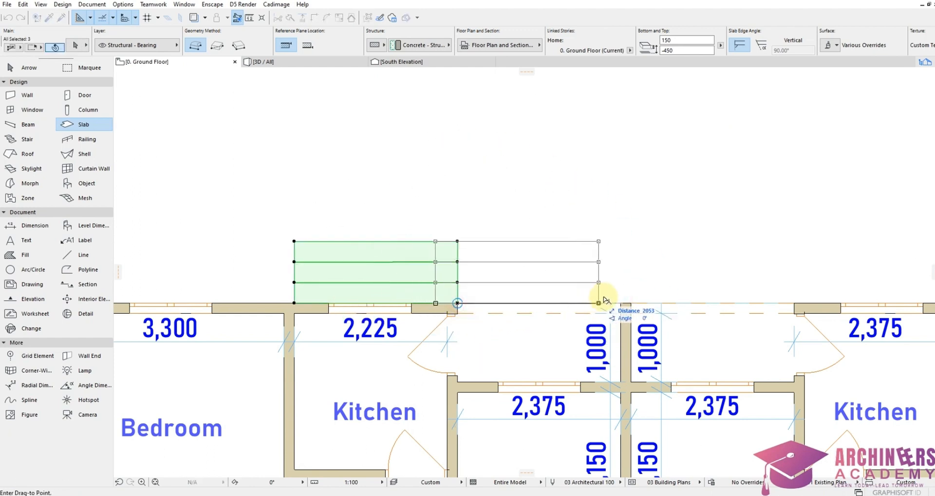
{"action": "left_click", "coordinate": [620, 302]}
{"action": "key", "text": "ctrl+shift+d"}
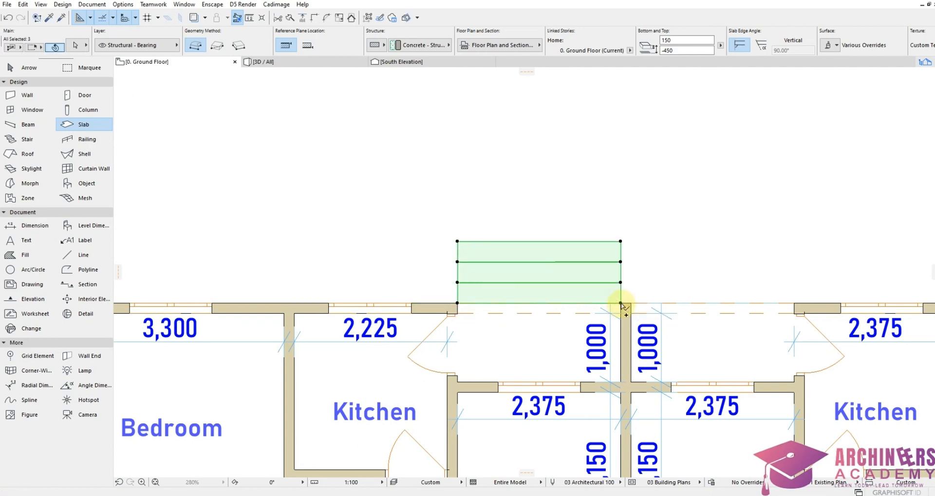
{"action": "left_click", "coordinate": [794, 303]}
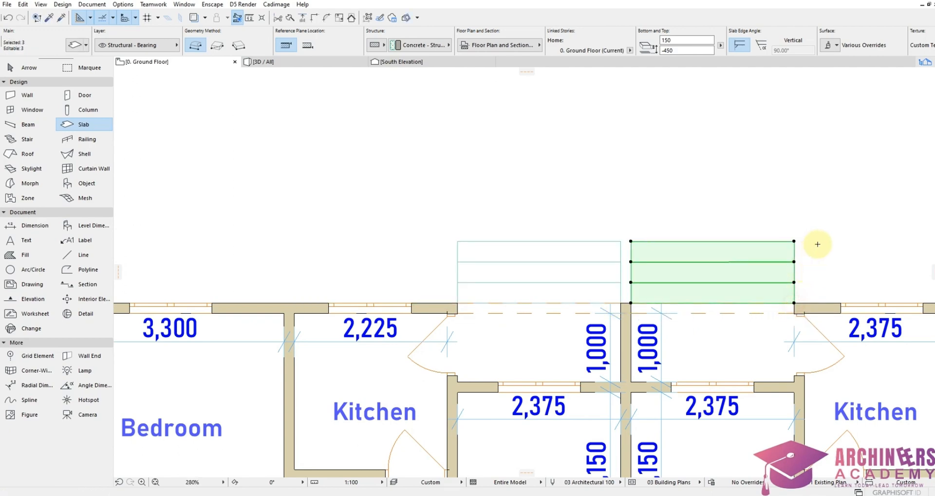
{"action": "key", "text": "Escape"}
Show the whole model in 3D and examine both flights of entrance steps and the slanted porch party wall up close
{"action": "scroll", "coordinate": [578, 243], "scroll_direction": "down", "scroll_amount": 6}
{"action": "scroll", "coordinate": [501, 407], "scroll_direction": "up", "scroll_amount": 4}
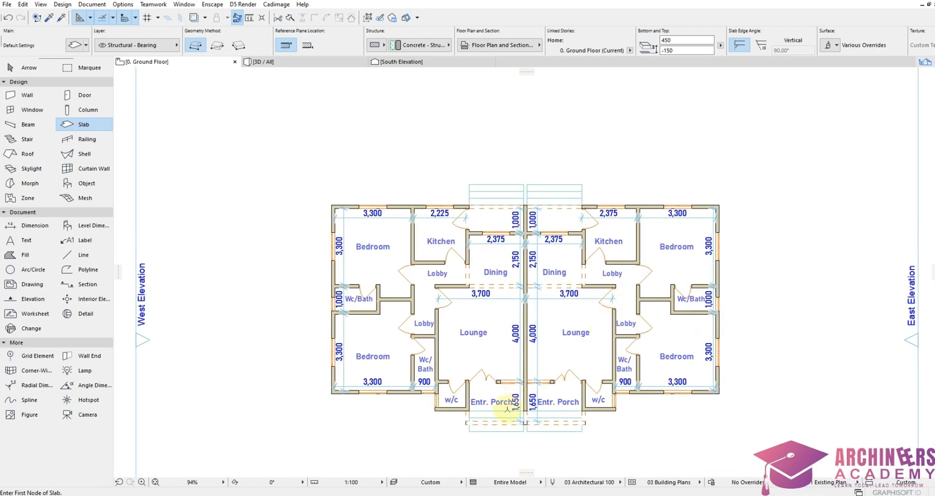
{"action": "scroll", "coordinate": [553, 240], "scroll_direction": "down", "scroll_amount": 4}
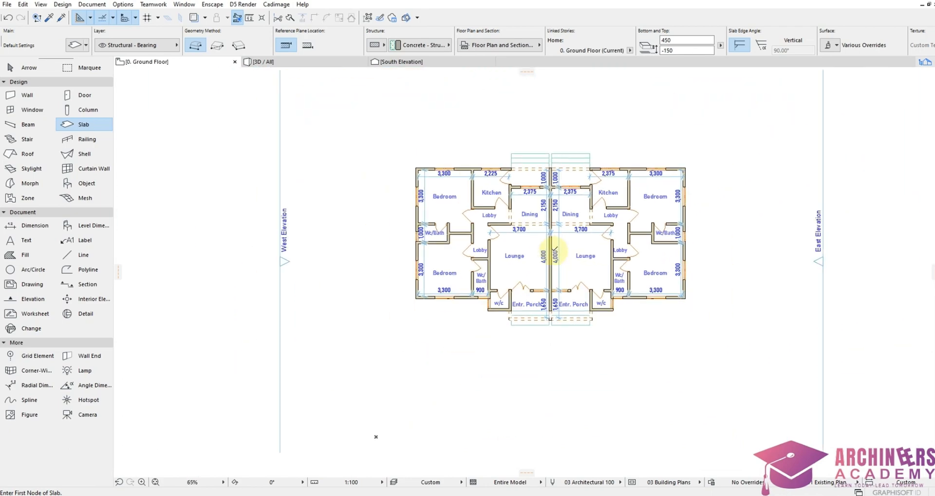
{"action": "right_click", "coordinate": [539, 375]}
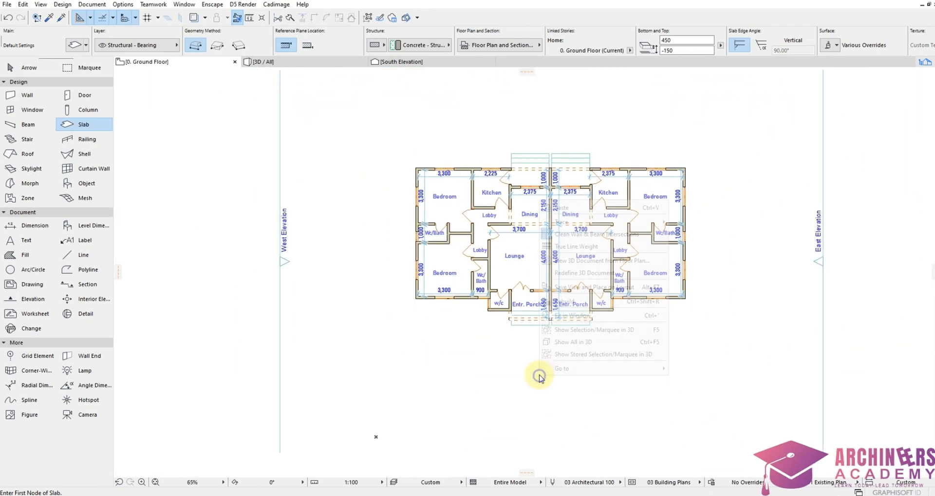
{"action": "left_click", "coordinate": [576, 342]}
{"action": "middle_click_drag", "start_coordinate": [636, 271], "coordinate": [722, 323], "text": "shift"}
{"action": "scroll", "coordinate": [643, 261], "scroll_direction": "up", "scroll_amount": 3}
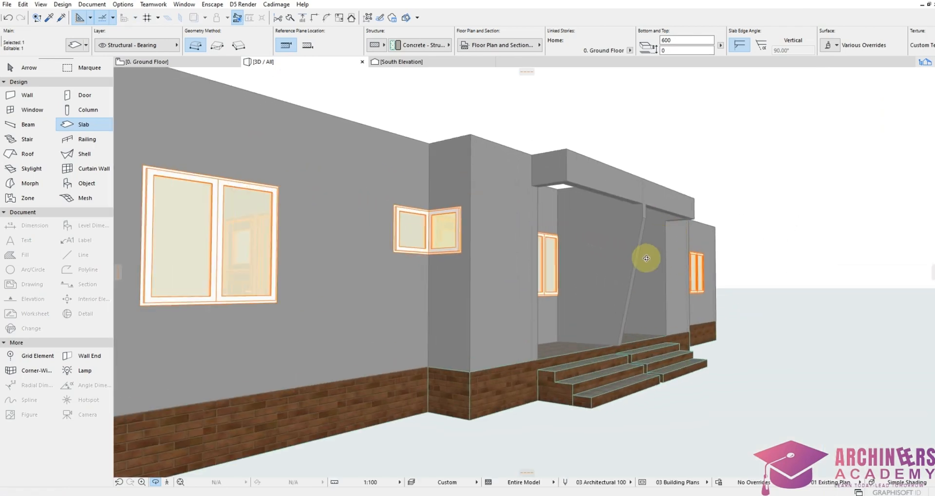
{"action": "scroll", "coordinate": [607, 264], "scroll_direction": "up", "scroll_amount": 2}
{"action": "scroll", "coordinate": [605, 231], "scroll_direction": "up", "scroll_amount": 2}
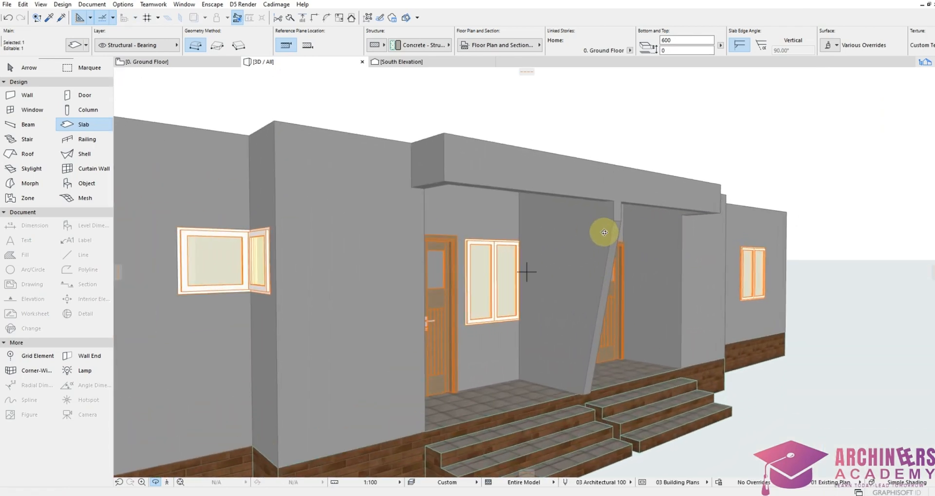
{"action": "middle_click_drag", "start_coordinate": [623, 226], "coordinate": [613, 208], "text": "shift"}
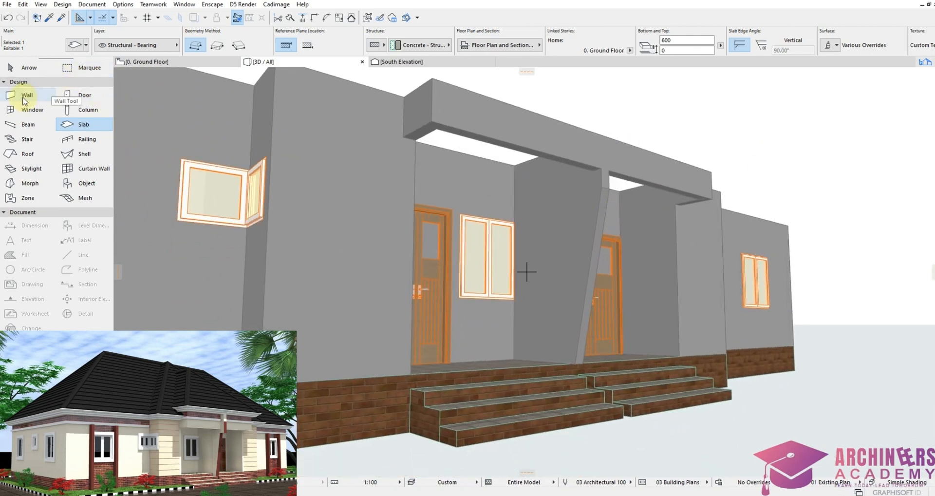
Return to the ground floor plan, review the settings of the party wall's inclined top opening, and leave them without changes
{"action": "left_click", "coordinate": [136, 62]}
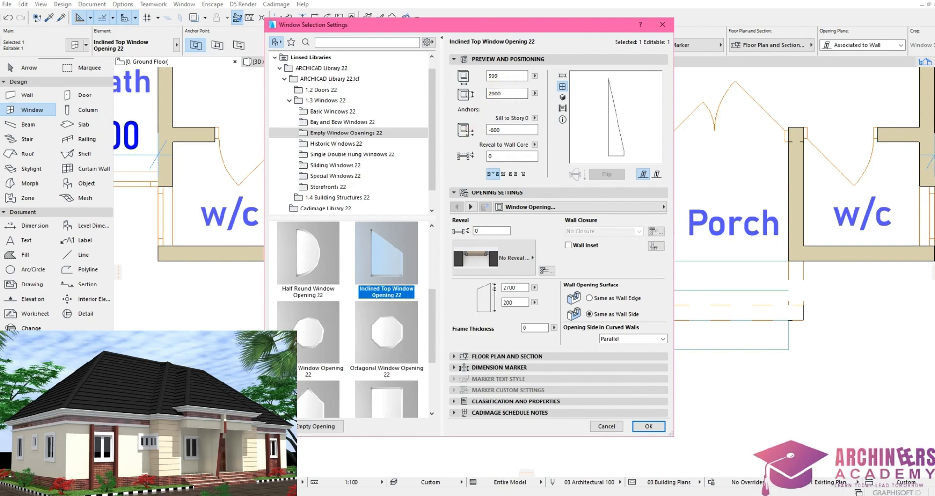
{"action": "left_click", "coordinate": [666, 28]}
{"action": "scroll", "coordinate": [529, 390], "scroll_direction": "down", "scroll_amount": 5}
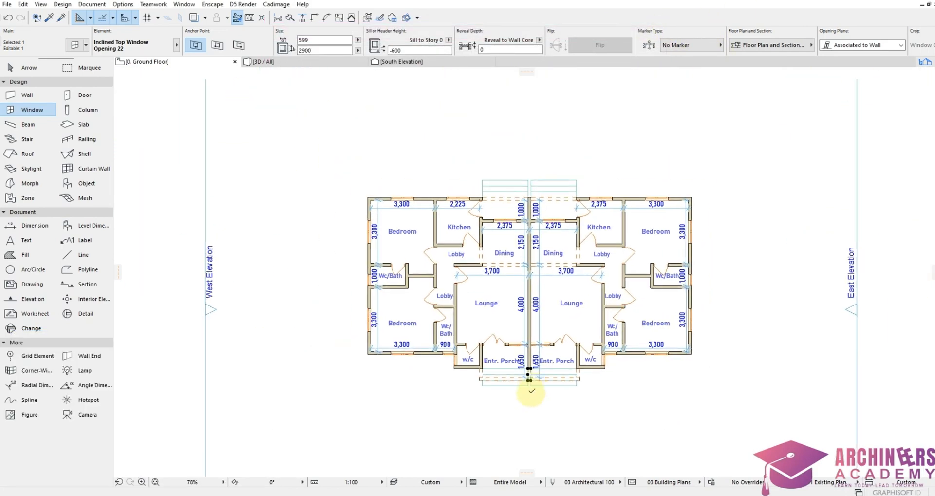
{"action": "left_click", "coordinate": [528, 422]}
{"action": "scroll", "coordinate": [529, 385], "scroll_direction": "up", "scroll_amount": 5}
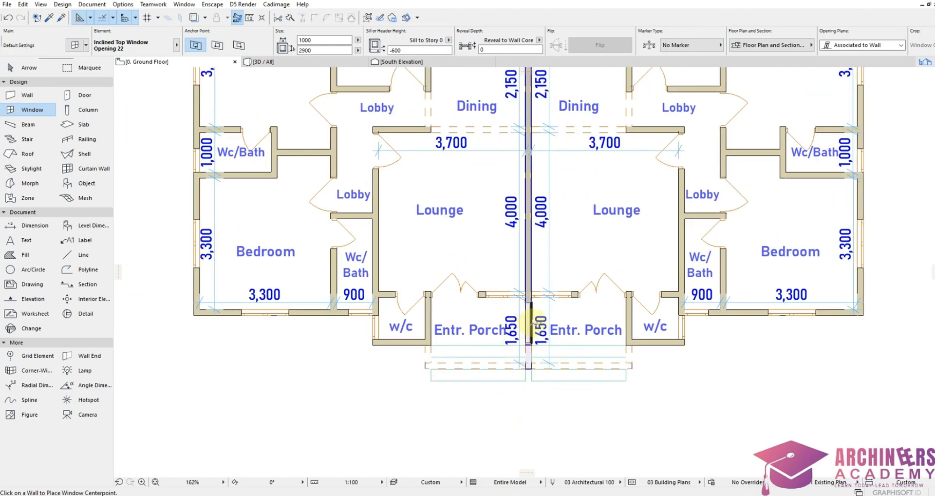
{"action": "key", "text": "Escape"}
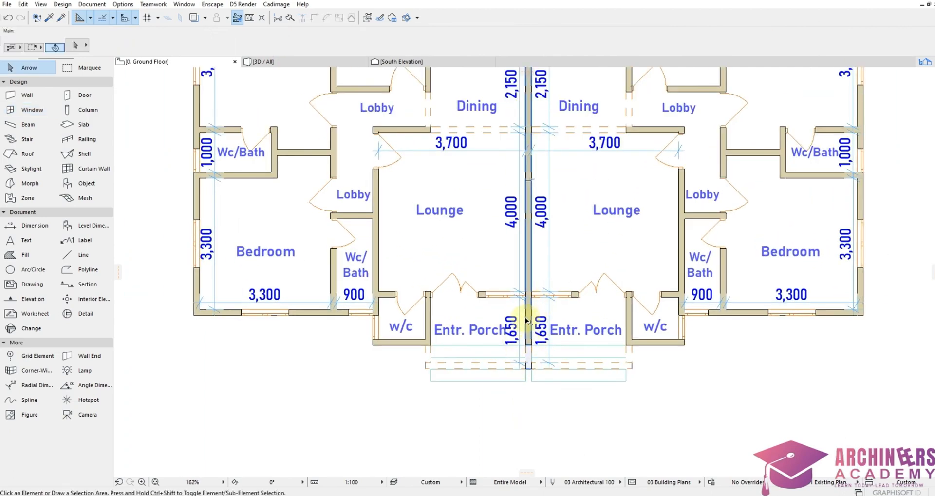
Try to split the party wall between the entrance porches at the front edge of the base slab
{"action": "left_click", "coordinate": [528, 319]}
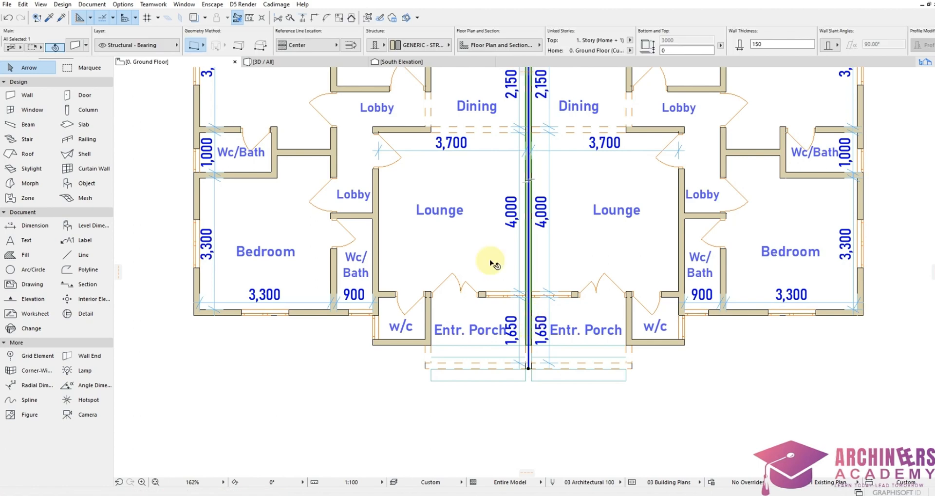
{"action": "scroll", "coordinate": [535, 363], "scroll_direction": "up", "scroll_amount": 4}
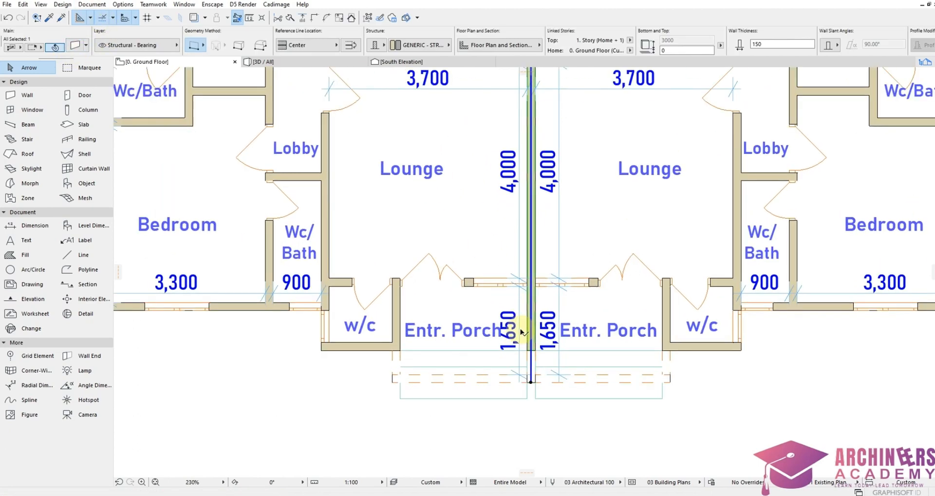
{"action": "left_click", "coordinate": [292, 19]}
{"action": "scroll", "coordinate": [539, 372], "scroll_direction": "up", "scroll_amount": 4}
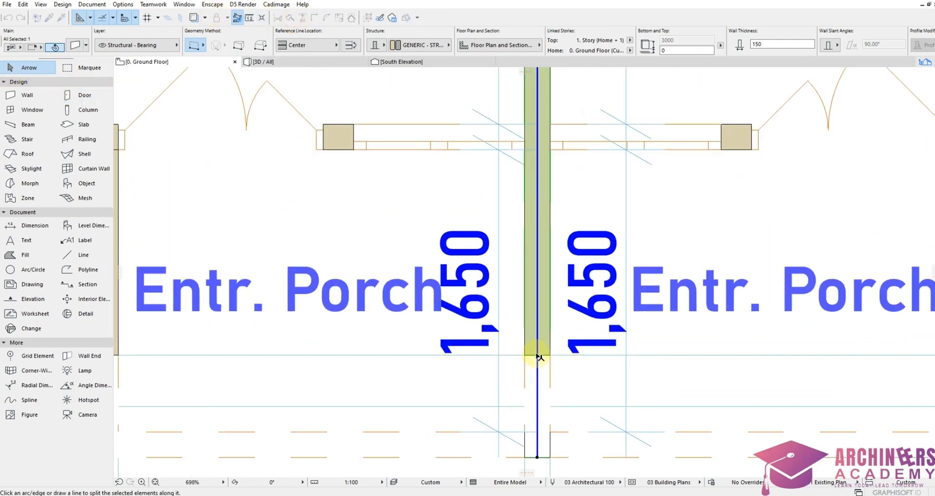
{"action": "left_click", "coordinate": [539, 355]}
{"action": "left_click", "coordinate": [532, 403]}
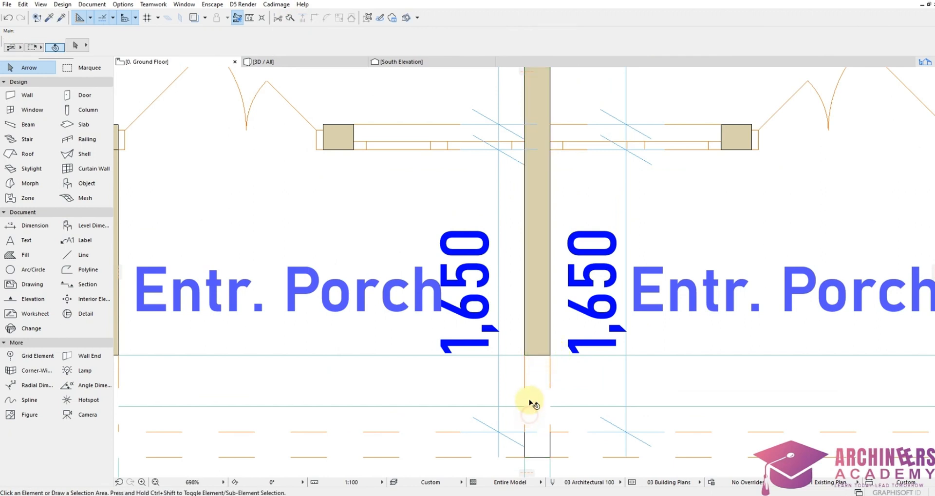
Split the party wall with a line across it just behind the base slab's front edge and select the front segment
{"action": "left_click", "coordinate": [542, 336]}
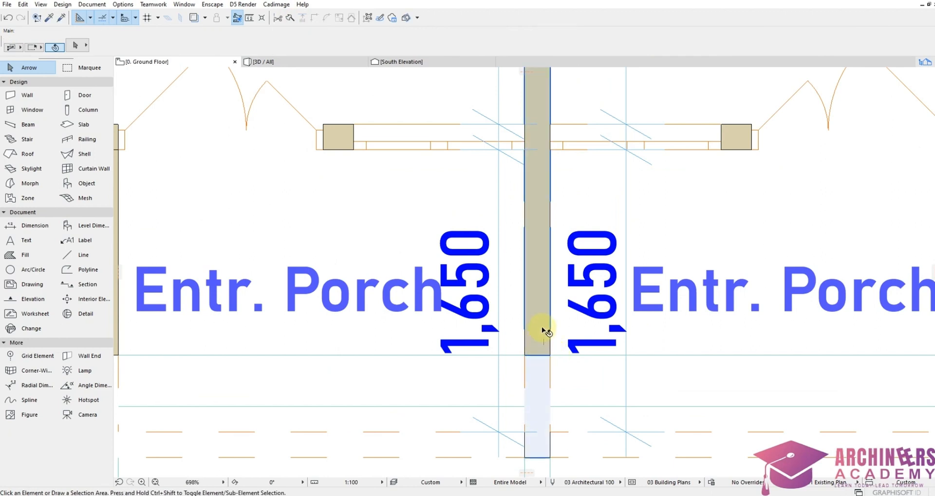
{"action": "left_click", "coordinate": [290, 19]}
{"action": "left_click", "coordinate": [511, 340]}
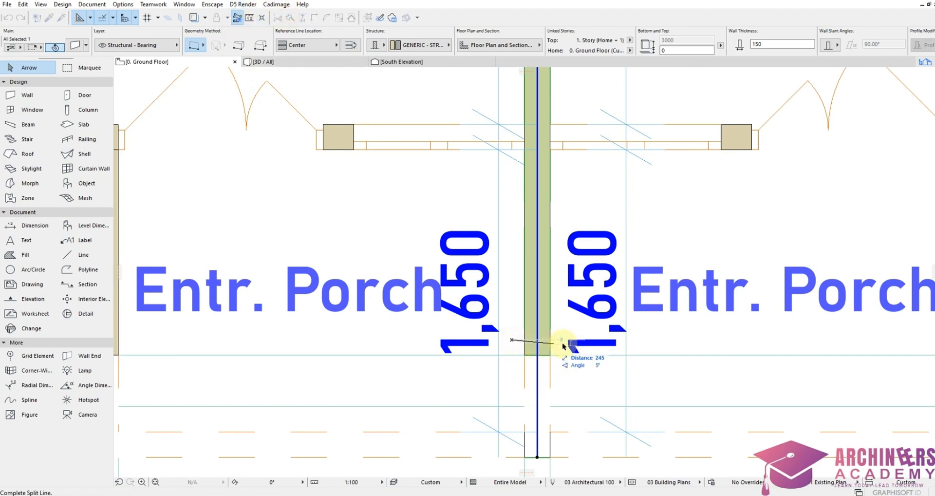
{"action": "left_click", "coordinate": [567, 354]}
{"action": "left_click", "coordinate": [558, 388]}
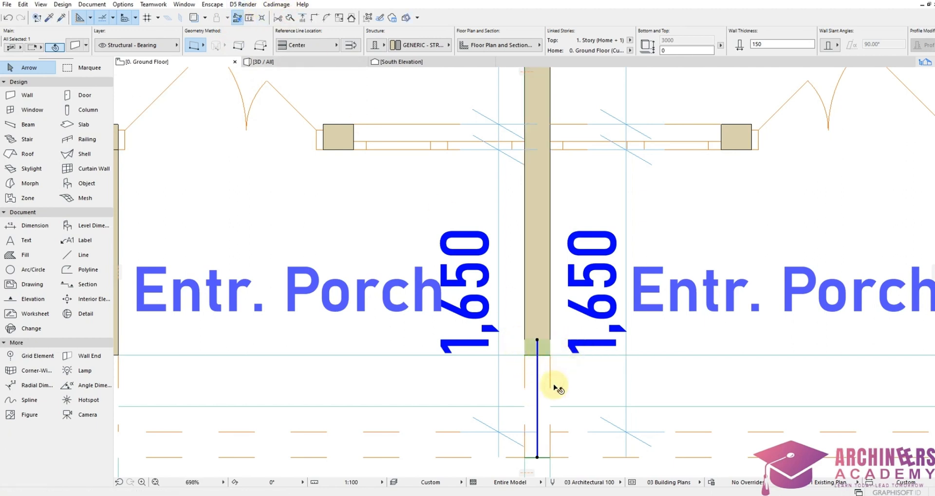
Stretch the inner end of the front party wall segment slightly back into the main party wall
{"action": "left_click", "coordinate": [537, 341]}
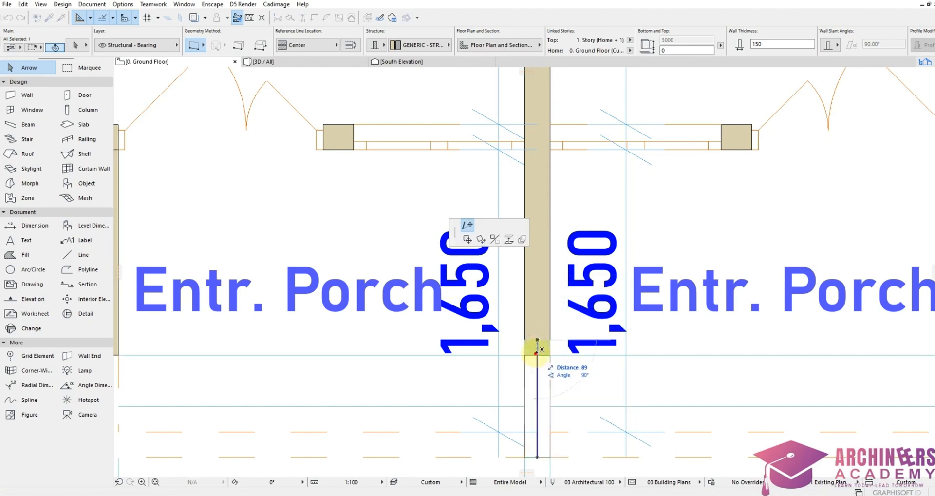
{"action": "left_click", "coordinate": [540, 331]}
{"action": "left_click", "coordinate": [542, 321]}
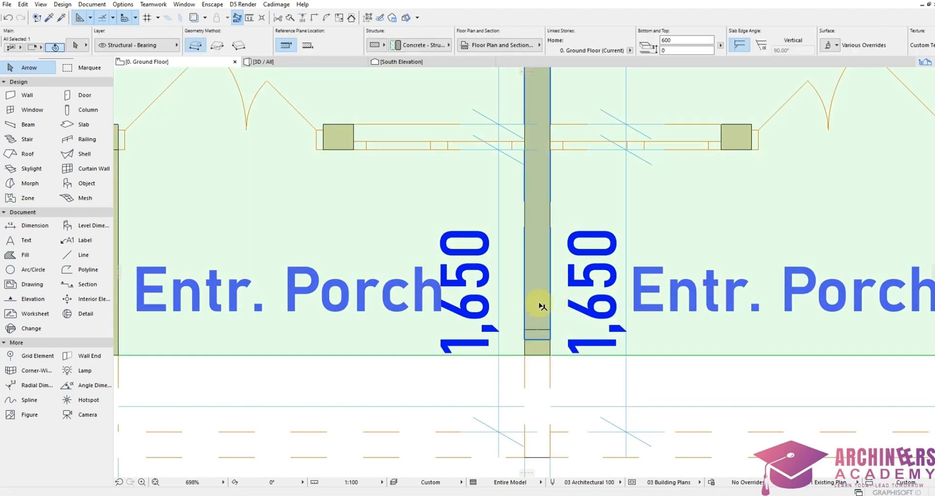
Select the main party wall and stretch its front end to meet the front party wall segment
{"action": "scroll", "coordinate": [477, 418], "scroll_direction": "down", "scroll_amount": 5}
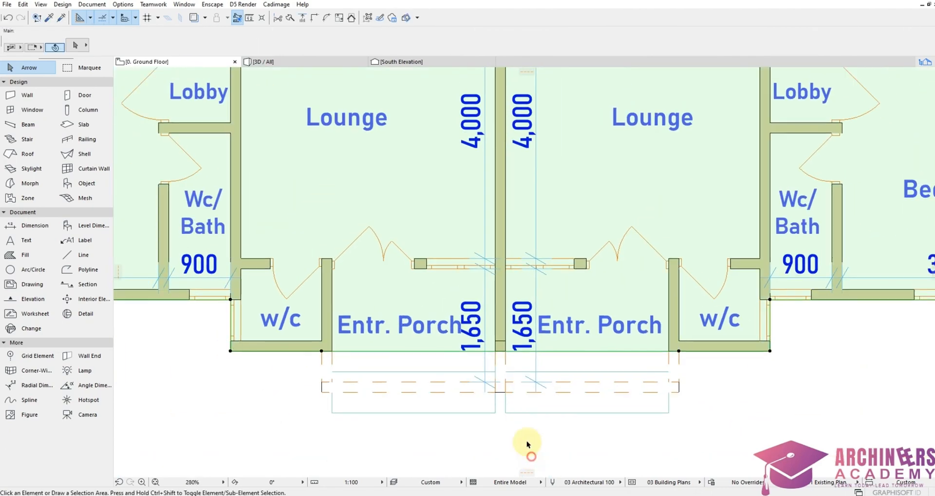
{"action": "left_click", "coordinate": [527, 444]}
{"action": "left_click", "coordinate": [502, 327]}
{"action": "scroll", "coordinate": [502, 331], "scroll_direction": "up", "scroll_amount": 7}
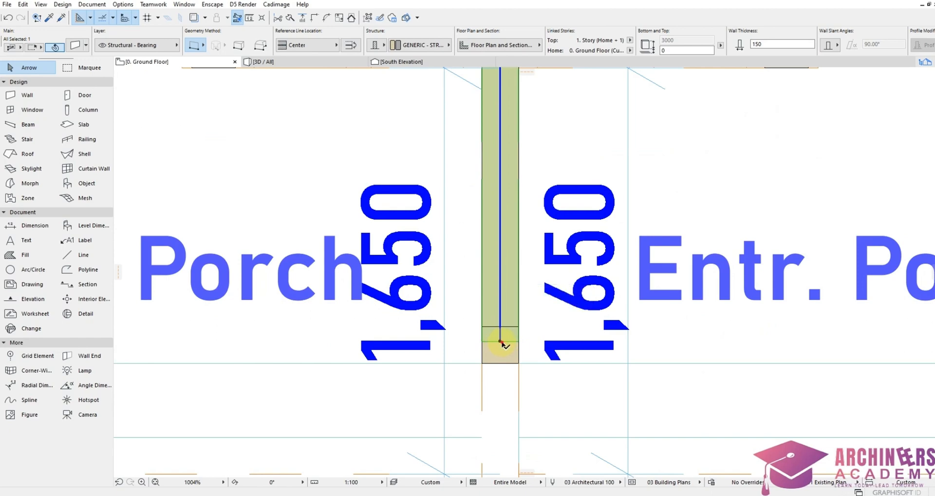
{"action": "left_click", "coordinate": [499, 342]}
{"action": "left_click", "coordinate": [502, 401]}
{"action": "scroll", "coordinate": [536, 414], "scroll_direction": "down", "scroll_amount": 5}
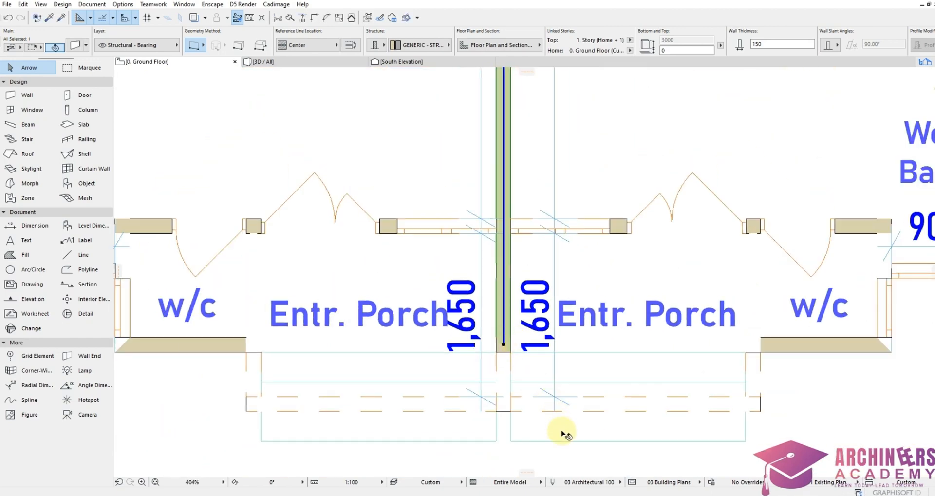
{"action": "left_click", "coordinate": [553, 452]}
{"action": "scroll", "coordinate": [536, 296], "scroll_direction": "down", "scroll_amount": 5}
{"action": "scroll", "coordinate": [511, 310], "scroll_direction": "up", "scroll_amount": 5}
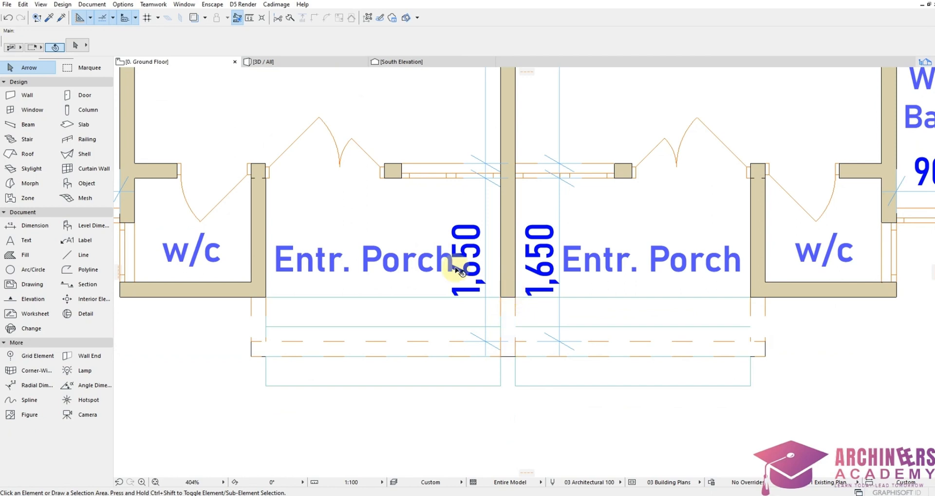
Select the front party wall segment and set its top offset to 600 above the linked upper story
{"action": "left_click", "coordinate": [22, 110]}
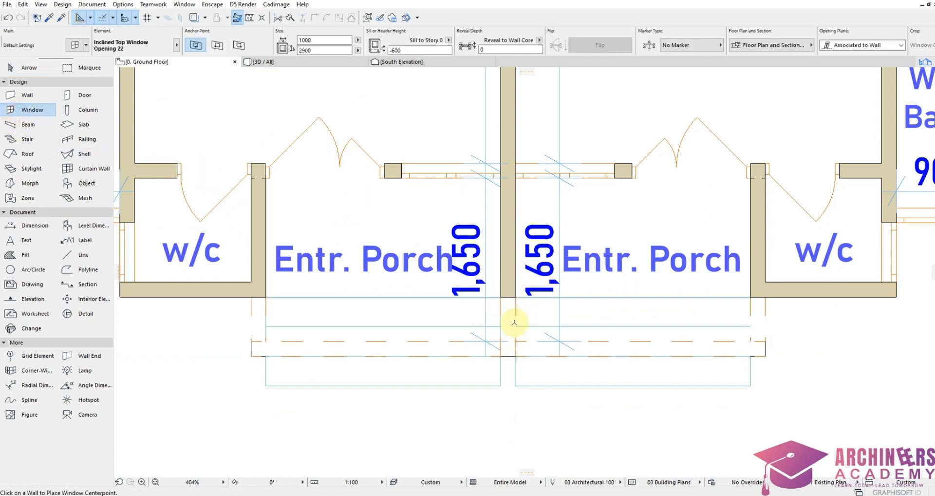
{"action": "left_click", "coordinate": [511, 297], "text": "shift"}
{"action": "left_click", "coordinate": [473, 428]}
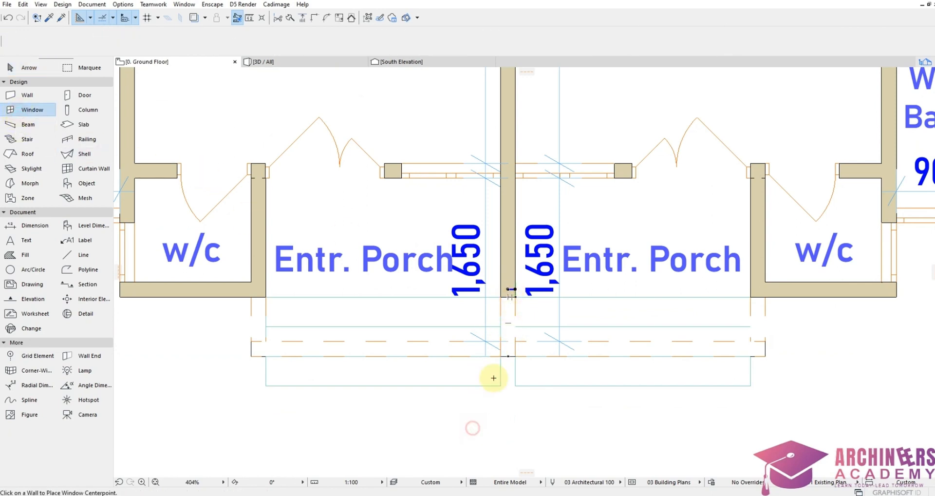
{"action": "left_click", "coordinate": [511, 309], "text": "shift"}
{"action": "left_click", "coordinate": [478, 432]}
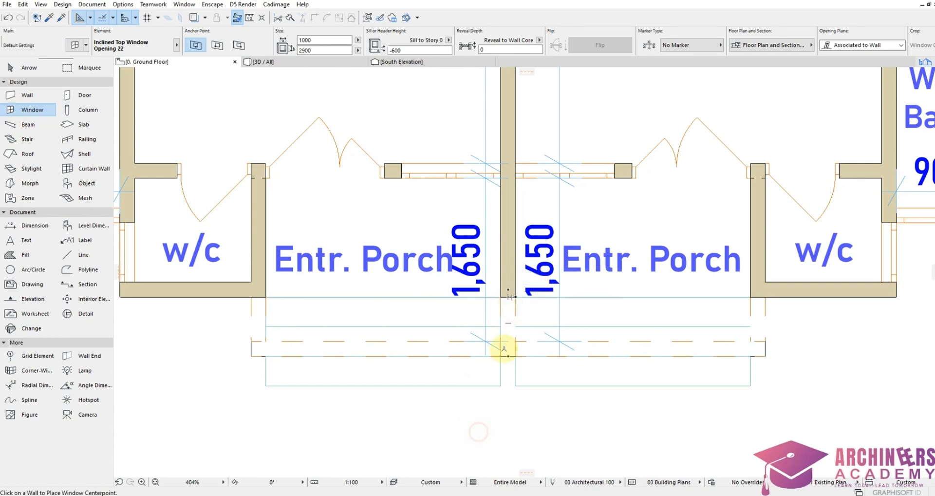
{"action": "left_click", "coordinate": [508, 314], "text": "shift"}
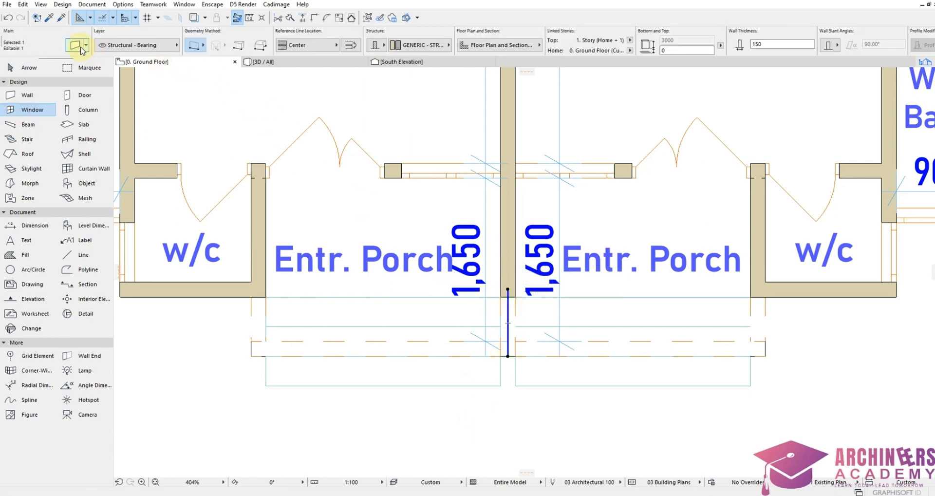
{"action": "key", "text": "ctrl+t"}
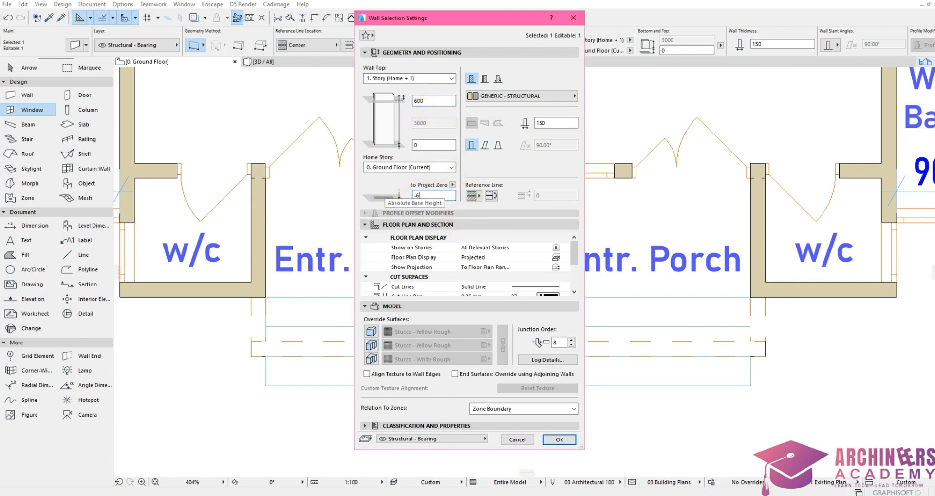
{"action": "left_click", "coordinate": [559, 439]}
Show the whole model in 3D and move the front party wall segment straight down by 600
{"action": "right_click", "coordinate": [490, 432]}
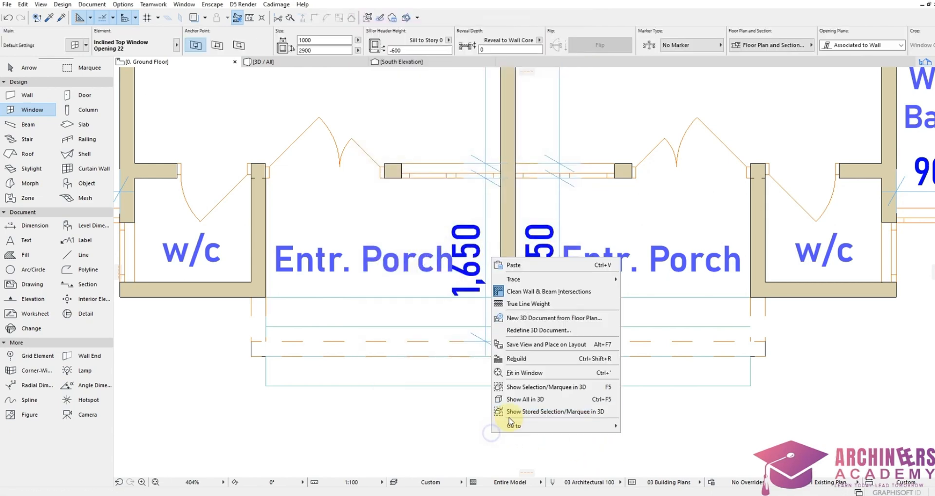
{"action": "left_click", "coordinate": [522, 398]}
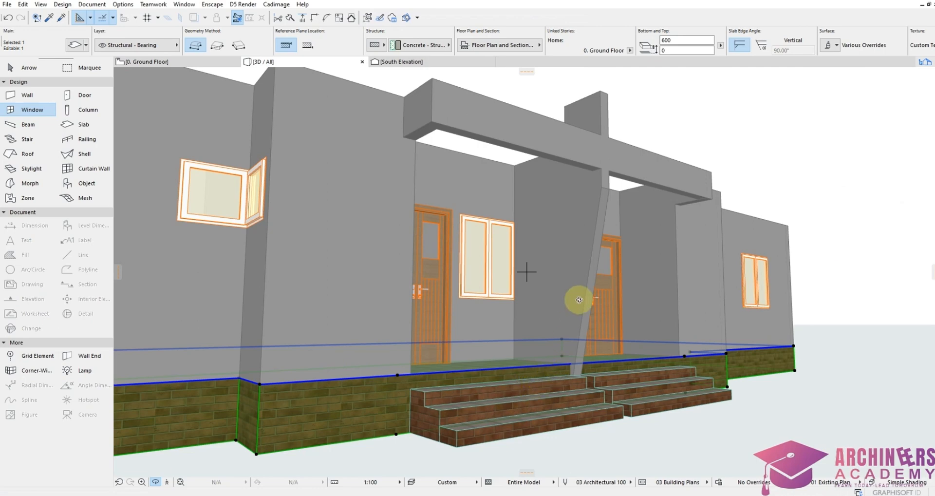
{"action": "scroll", "coordinate": [585, 279], "scroll_direction": "down", "scroll_amount": 2}
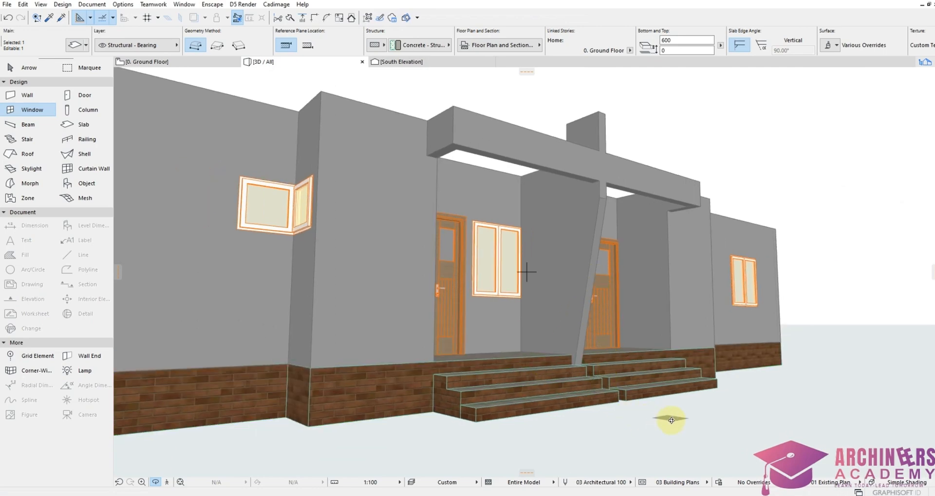
{"action": "left_click_drag", "start_coordinate": [715, 288], "coordinate": [619, 181]}
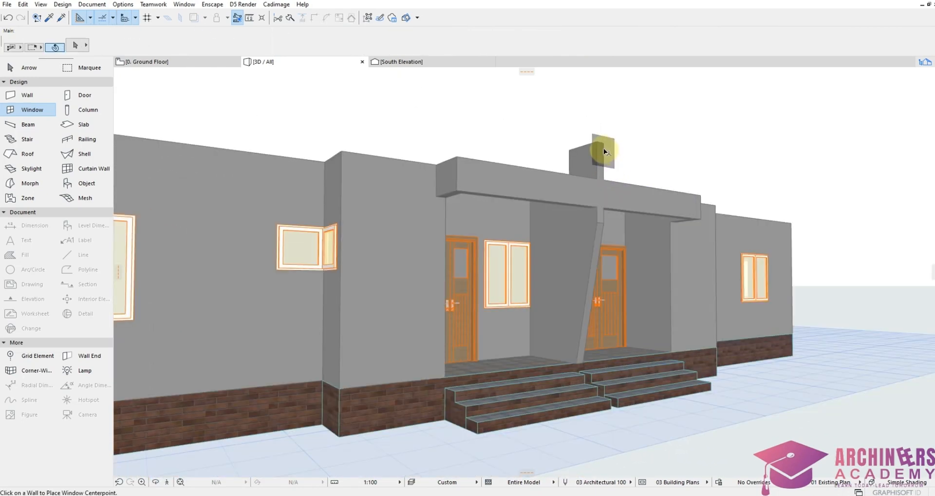
{"action": "key", "text": "Escape"}
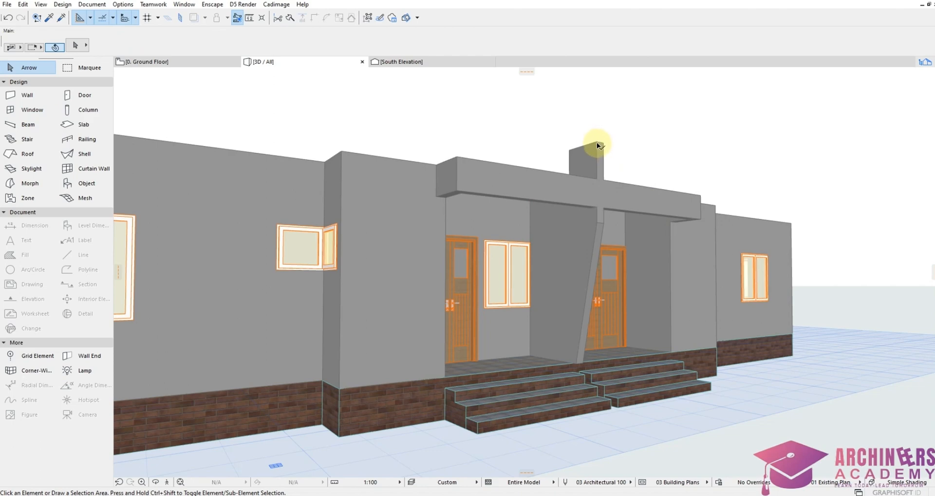
{"action": "left_click", "coordinate": [597, 145]}
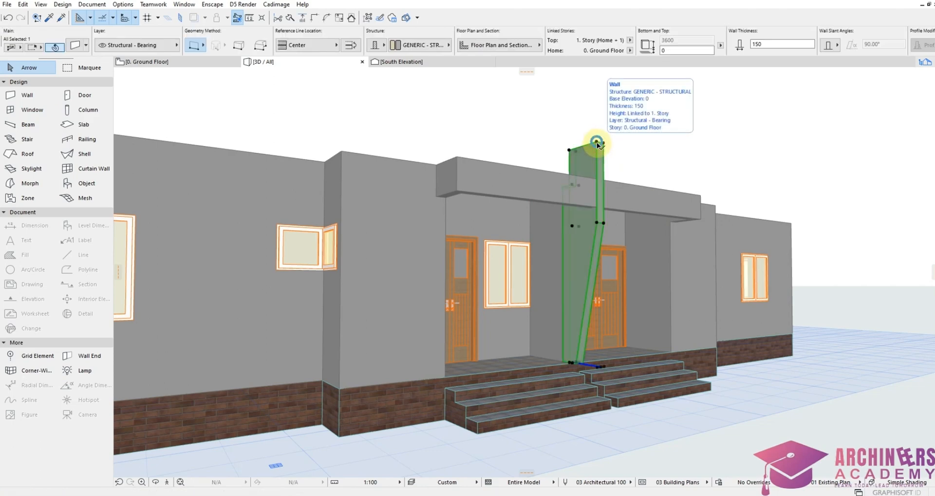
{"action": "left_click", "coordinate": [597, 144]}
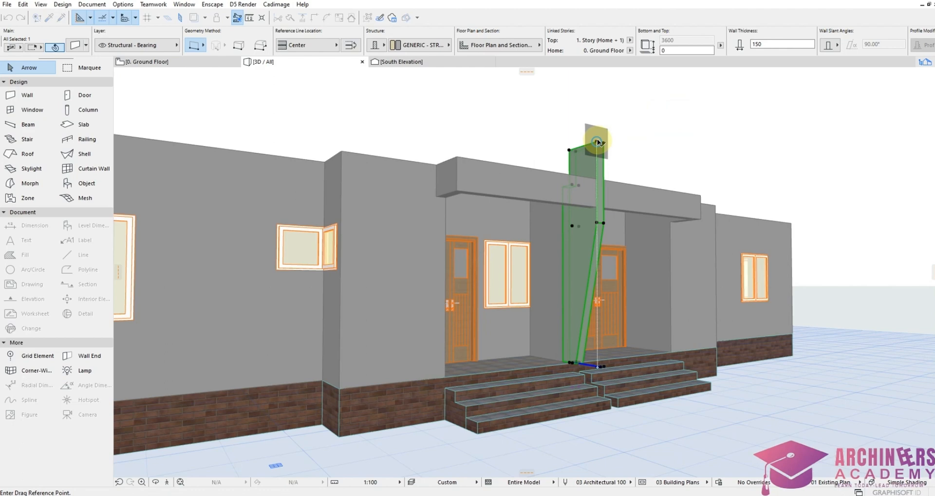
{"action": "left_click", "coordinate": [598, 142]}
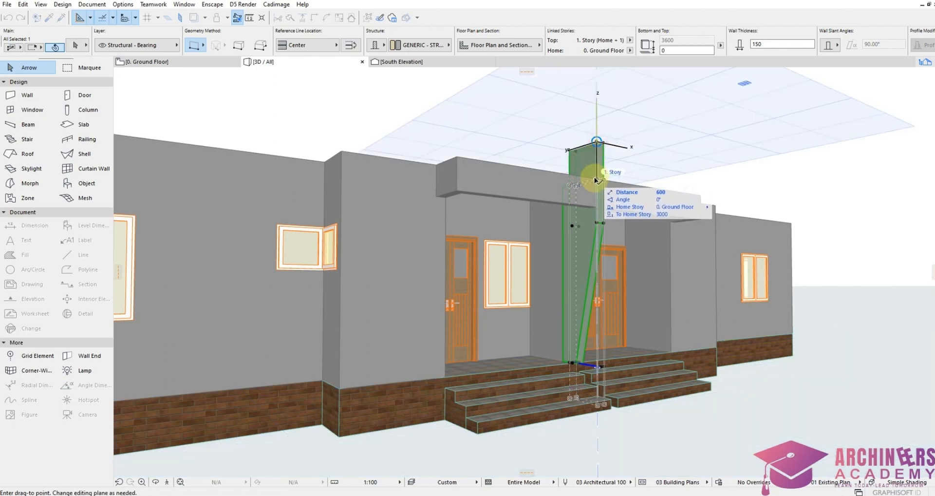
{"action": "left_click", "coordinate": [595, 180]}
{"action": "left_click", "coordinate": [740, 447]}
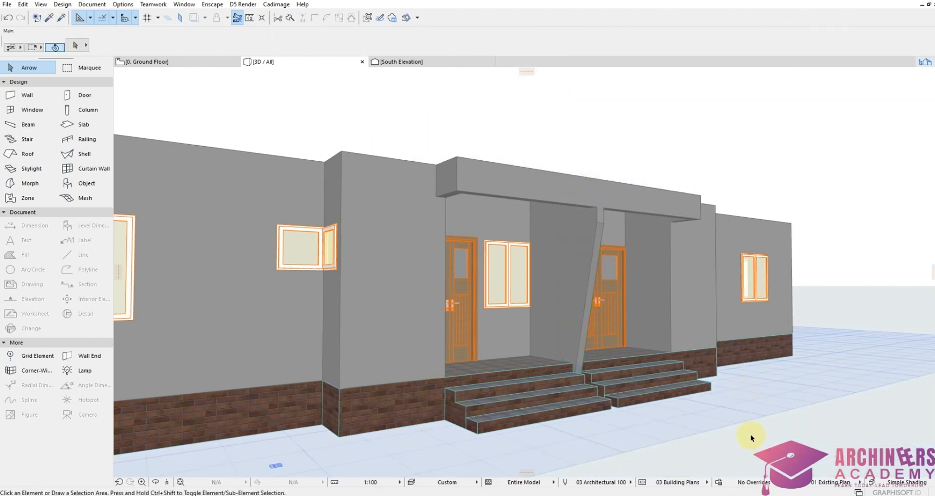
On the ground floor plan, stretch the outer end of the front party wall segment outward to a segment length of 800
{"action": "left_click", "coordinate": [157, 482]}
{"action": "left_click_drag", "start_coordinate": [642, 307], "coordinate": [679, 284]}
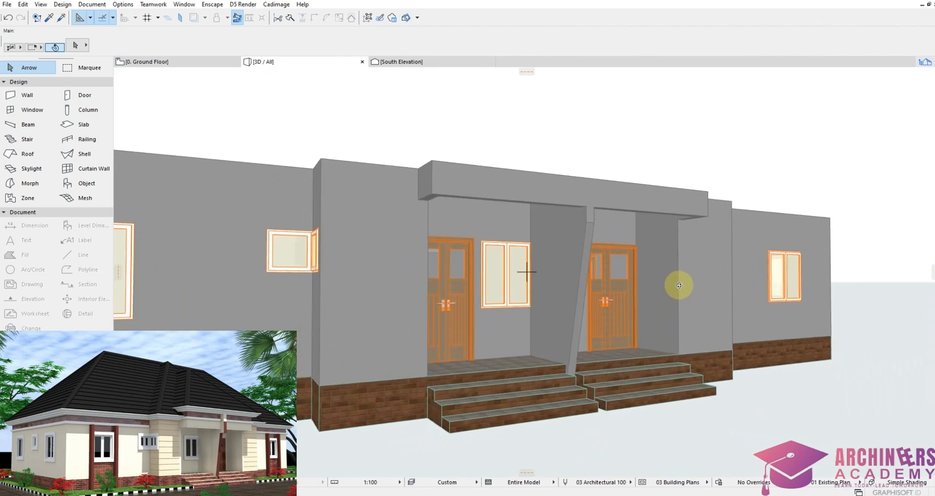
{"action": "left_click_drag", "start_coordinate": [679, 285], "coordinate": [769, 284]}
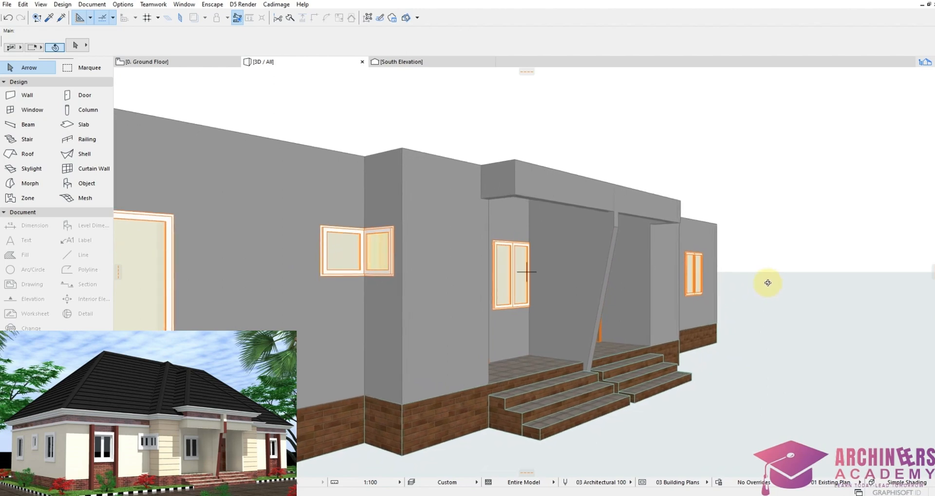
{"action": "left_click_drag", "start_coordinate": [718, 267], "coordinate": [317, 73]}
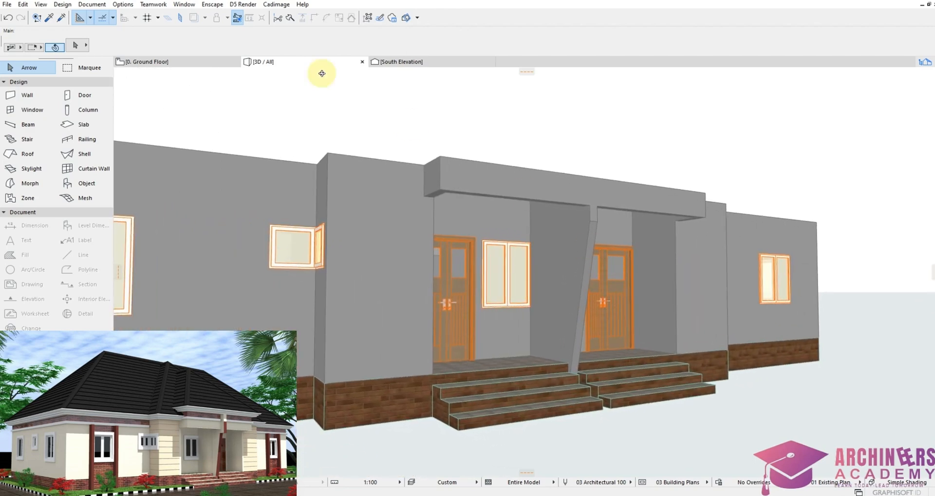
{"action": "left_click", "coordinate": [182, 62]}
{"action": "left_click", "coordinate": [506, 312]}
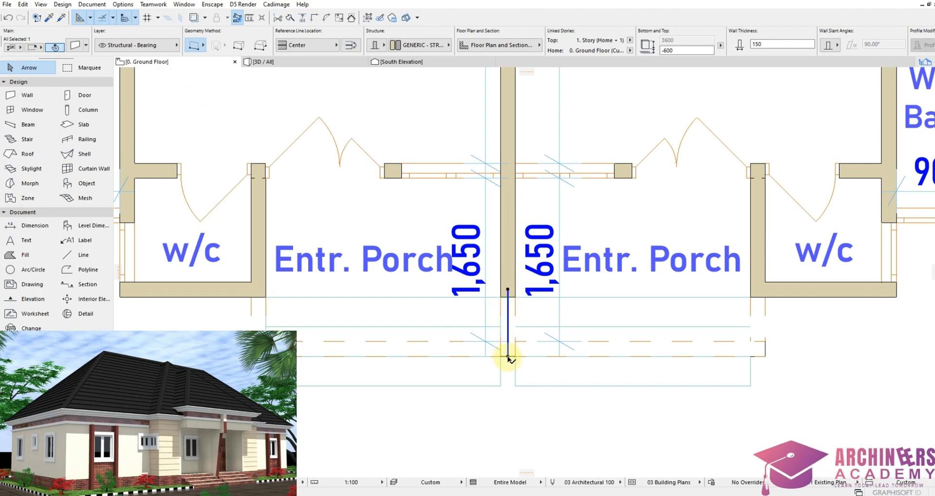
{"action": "left_click", "coordinate": [507, 356]}
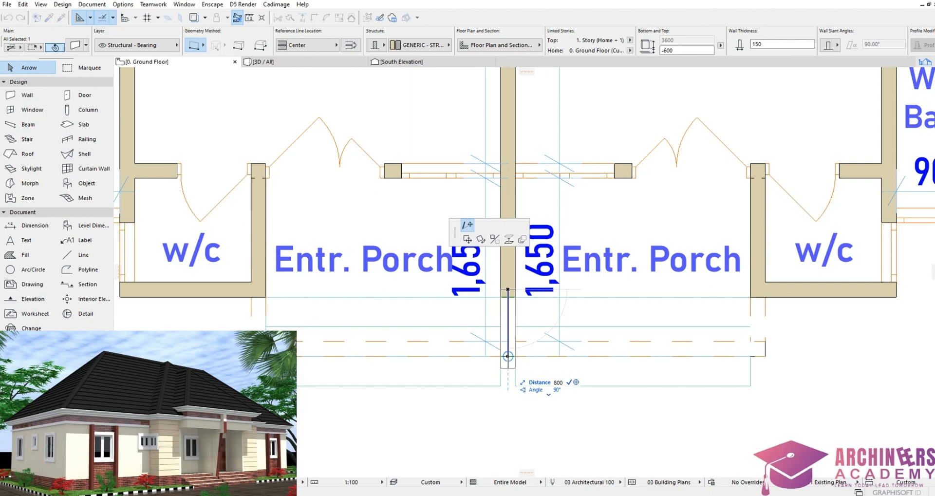
{"action": "left_click", "coordinate": [508, 364]}
{"action": "left_click", "coordinate": [509, 420]}
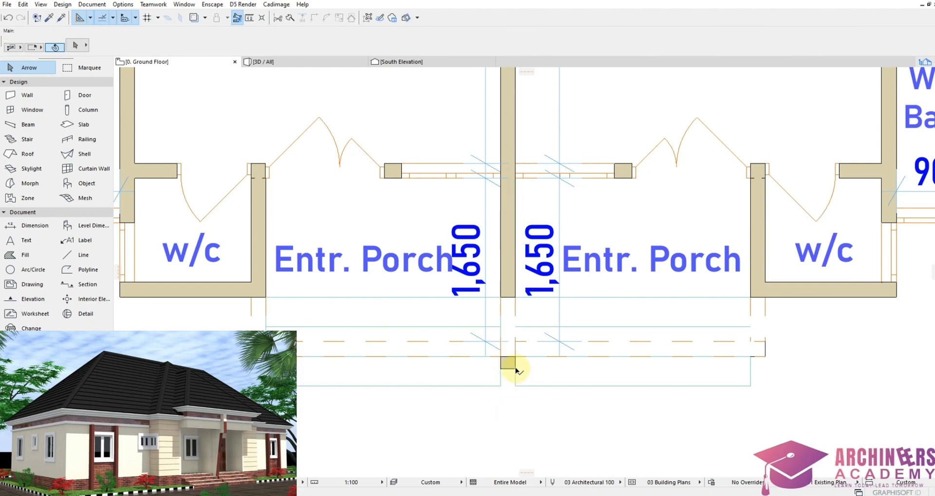
Stretch the inclined top opening in the front party wall segment out to the segment's front end
{"action": "right_click", "coordinate": [505, 452]}
{"action": "left_click", "coordinate": [536, 420]}
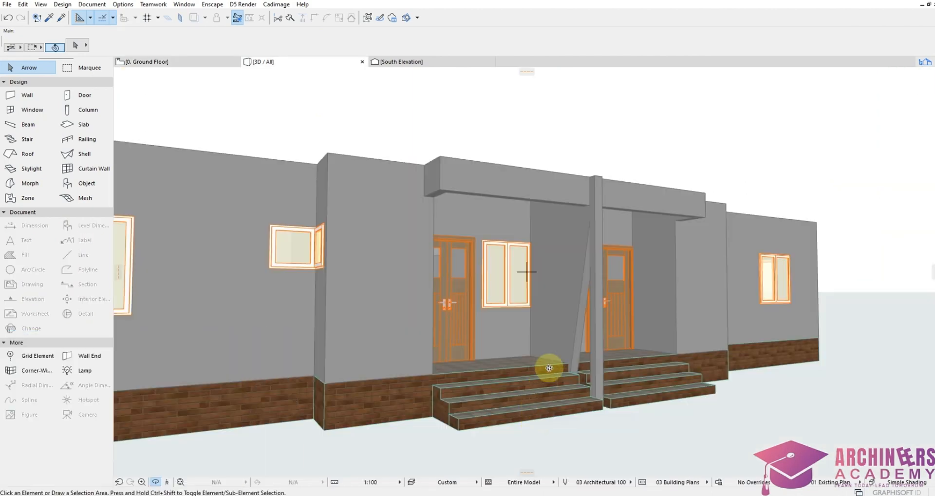
{"action": "left_click", "coordinate": [177, 65]}
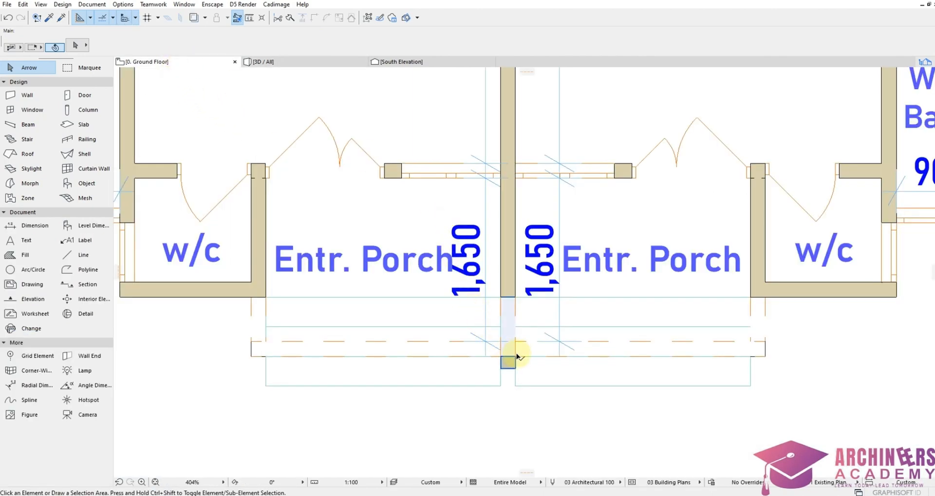
{"action": "left_click", "coordinate": [517, 358]}
{"action": "left_click", "coordinate": [517, 358]}
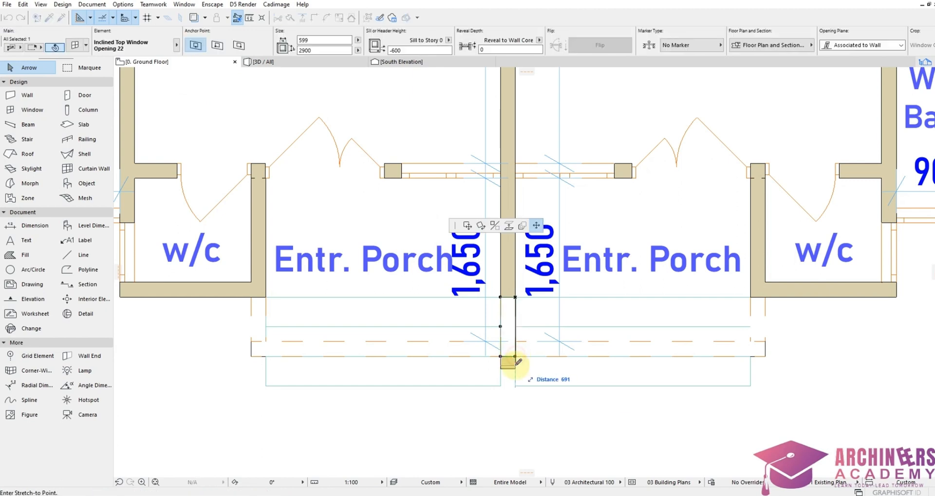
{"action": "key", "text": "Escape"}
Examine the slanted end of the party wall and its junction with the entrance beam from several angles in 3D
{"action": "right_click", "coordinate": [504, 433]}
{"action": "left_click", "coordinate": [533, 403]}
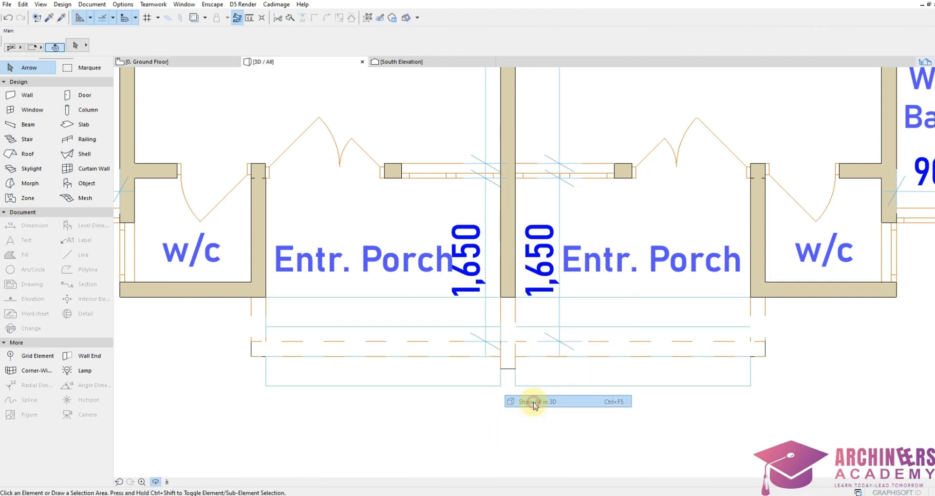
{"action": "left_click_drag", "start_coordinate": [593, 264], "coordinate": [734, 270]}
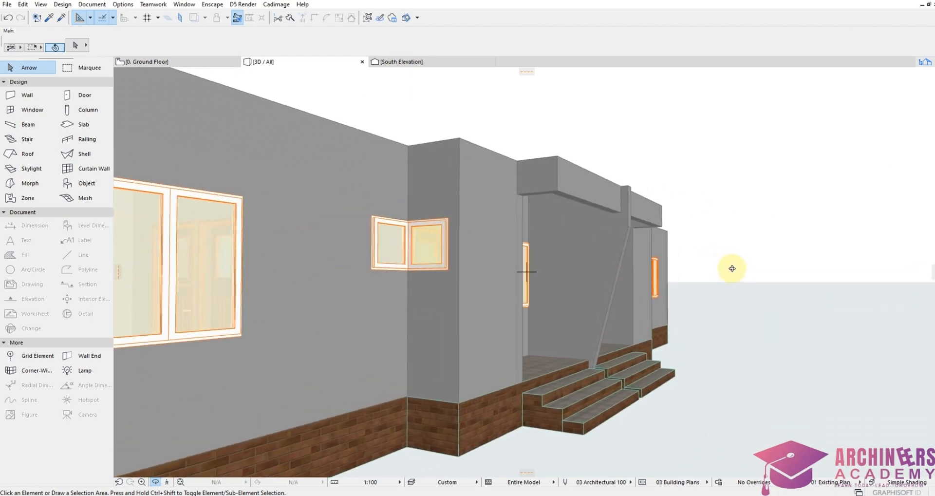
{"action": "left_click_drag", "start_coordinate": [677, 295], "coordinate": [664, 369]}
{"action": "left_click_drag", "start_coordinate": [640, 354], "coordinate": [637, 309]}
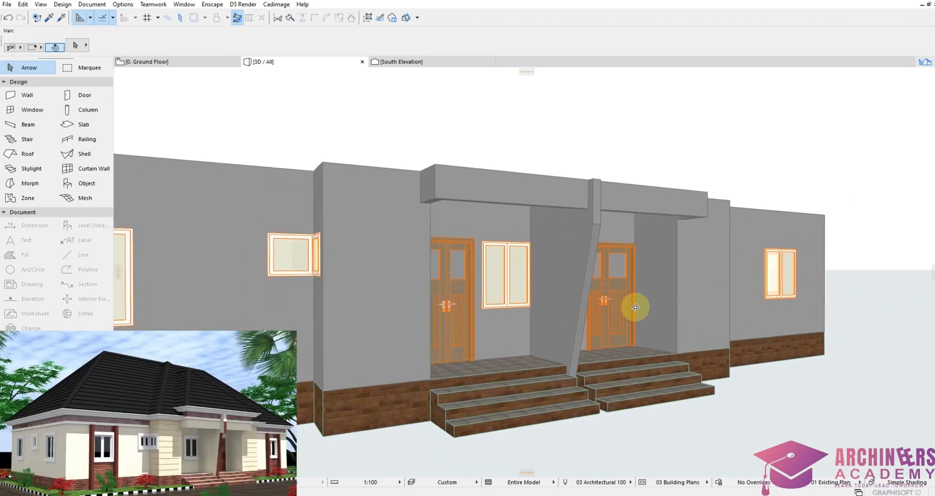
Return to the ground floor plan and review the default opening settings of Inclined Top Window Opening 22
{"action": "left_click", "coordinate": [173, 62]}
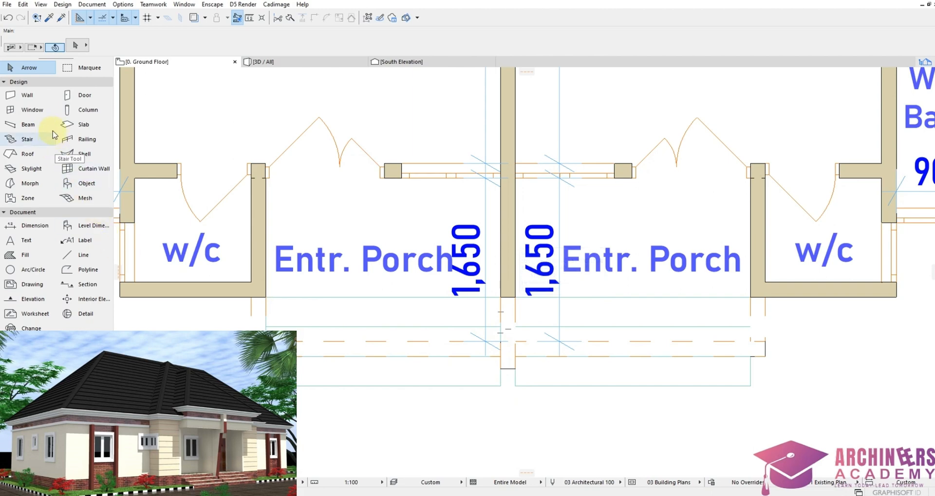
{"action": "left_click", "coordinate": [46, 115]}
{"action": "key", "text": "ctrl+t"}
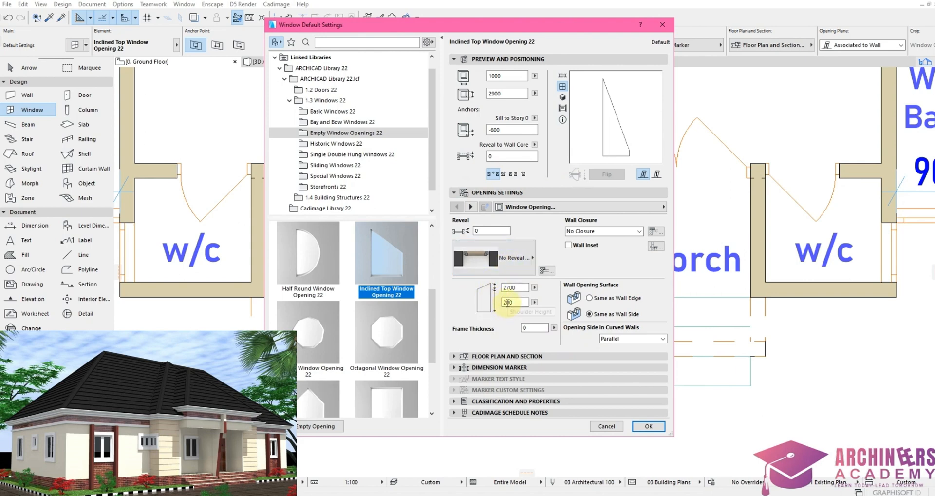
{"action": "left_click", "coordinate": [649, 427]}
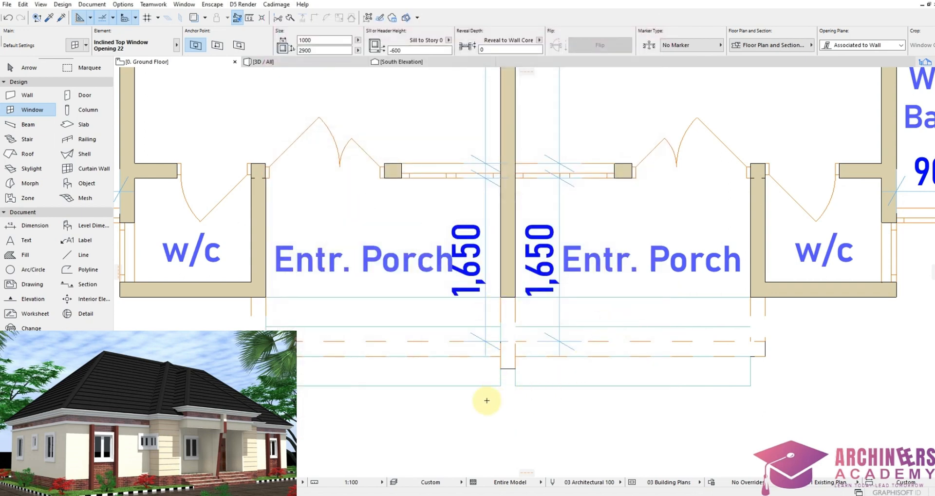
Show the whole model in 3D again and inspect the front elevation around the entrance steps
{"action": "right_click", "coordinate": [477, 424]}
{"action": "left_click", "coordinate": [515, 392]}
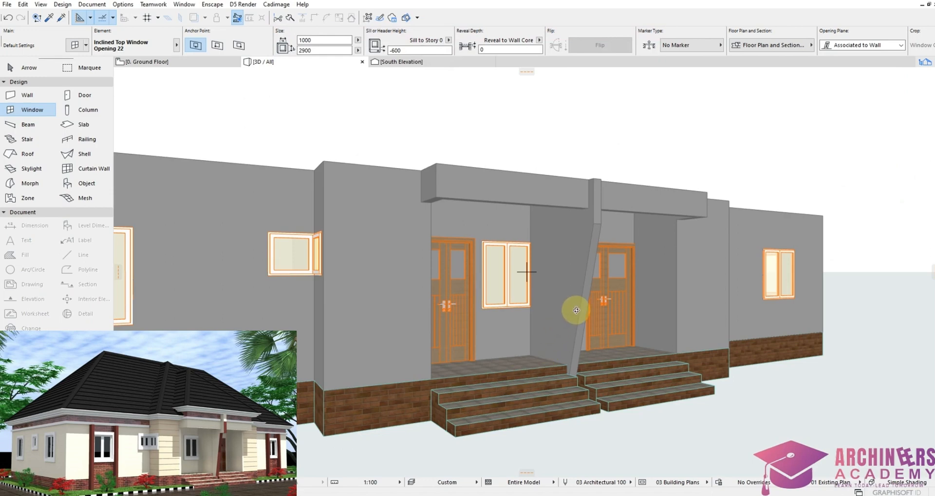
{"action": "middle_click_drag", "start_coordinate": [576, 309], "coordinate": [548, 368], "text": "shift"}
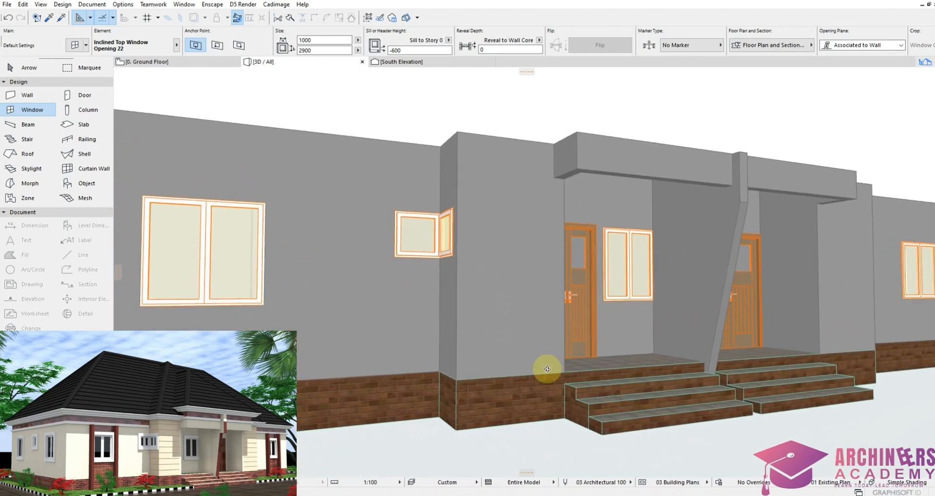
On the ground floor plan, select the inclined top opening at the party wall's porch end, review its opening settings and deselect it
{"action": "left_click", "coordinate": [146, 61]}
{"action": "left_click", "coordinate": [515, 299]}
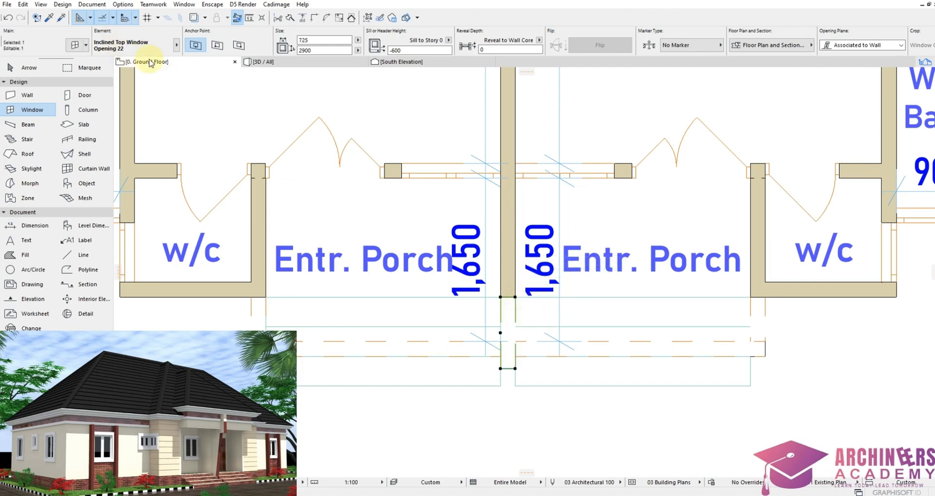
{"action": "left_click", "coordinate": [75, 46]}
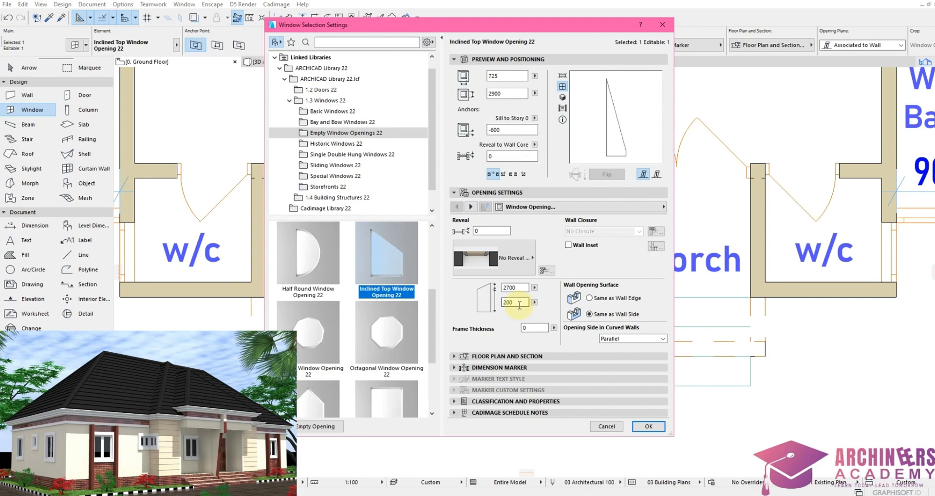
{"action": "left_click", "coordinate": [652, 427]}
{"action": "key", "text": "Escape"}
{"action": "scroll", "coordinate": [558, 413], "scroll_direction": "down", "scroll_amount": 3}
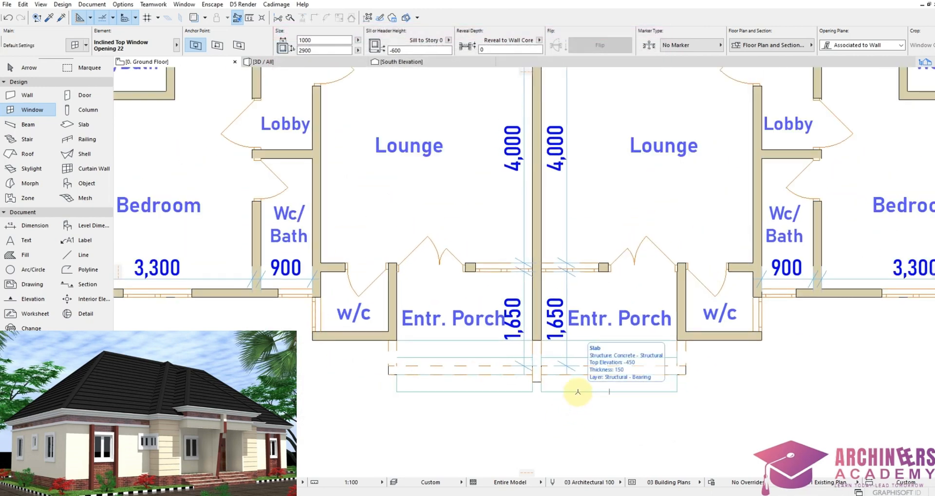
Inspect the house's front elevation in the 3D view and return to the ground floor plan
{"action": "key", "text": "F3"}
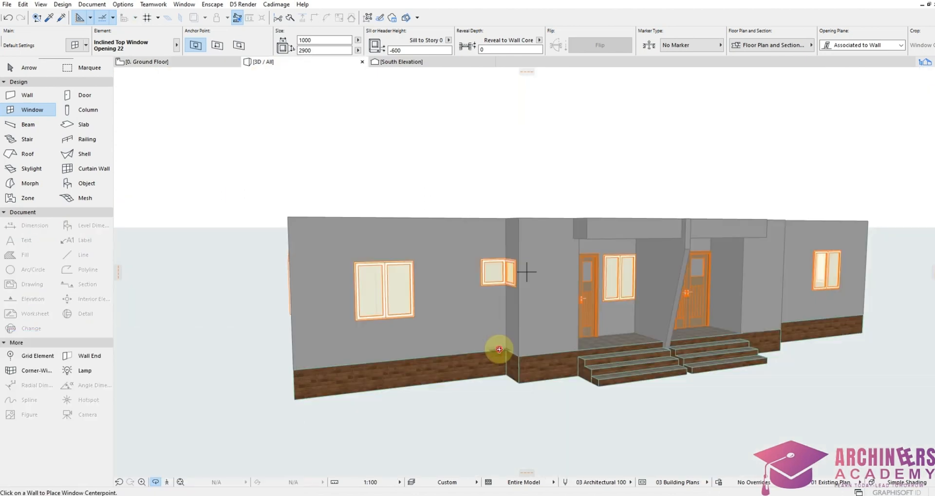
{"action": "middle_click_drag", "start_coordinate": [497, 351], "coordinate": [390, 254], "text": "shift"}
{"action": "left_click", "coordinate": [162, 67]}
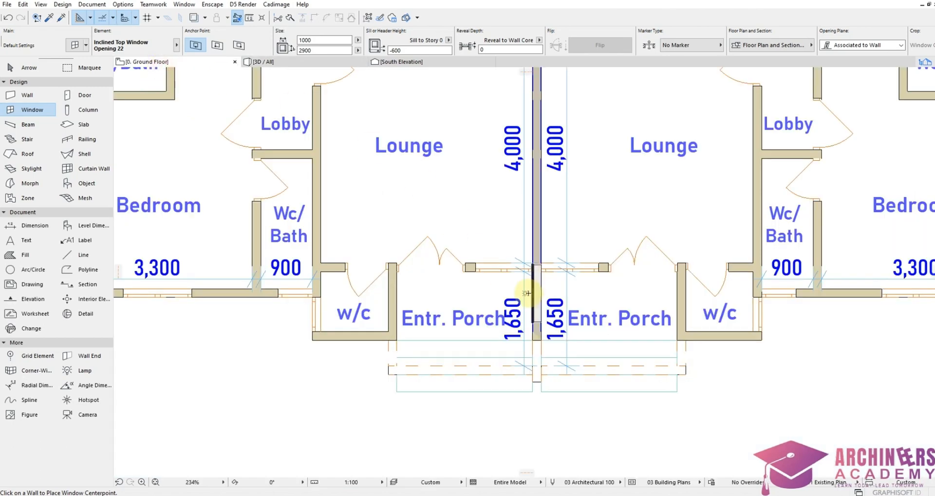
{"action": "scroll", "coordinate": [522, 271], "scroll_direction": "down", "scroll_amount": 5}
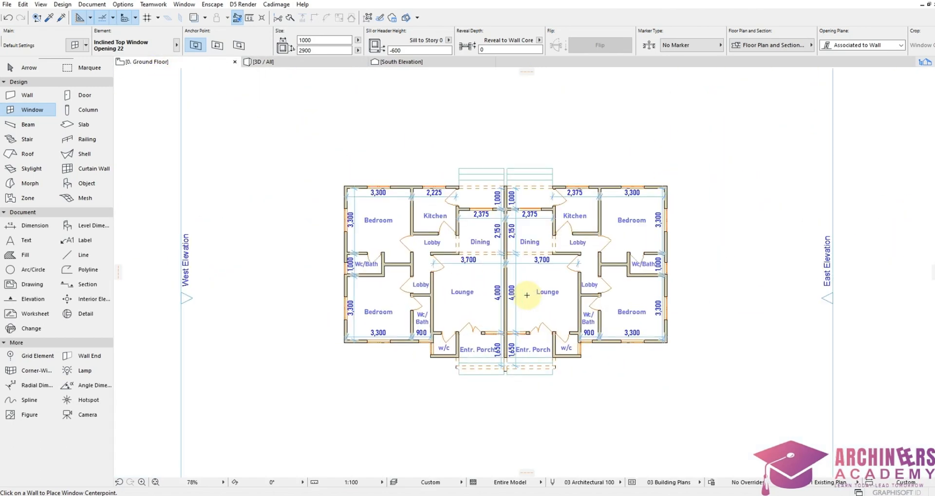
{"action": "scroll", "coordinate": [560, 239], "scroll_direction": "up", "scroll_amount": 5}
{"action": "scroll", "coordinate": [568, 236], "scroll_direction": "down", "scroll_amount": 4}
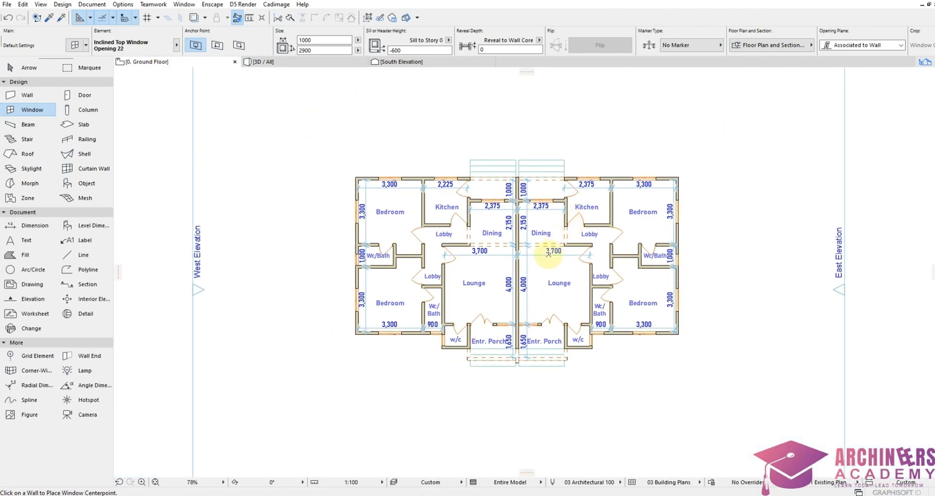
{"action": "scroll", "coordinate": [520, 241], "scroll_direction": "up", "scroll_amount": 5}
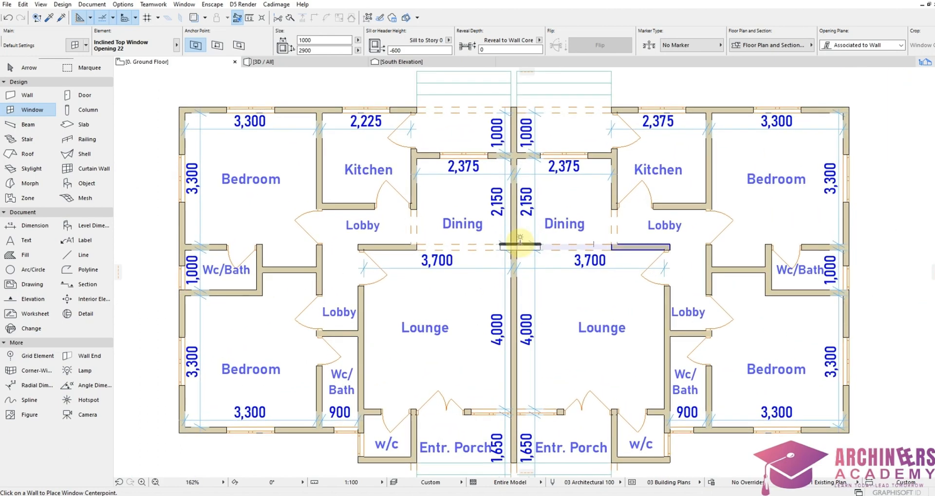
{"action": "scroll", "coordinate": [551, 243], "scroll_direction": "down", "scroll_amount": 3}
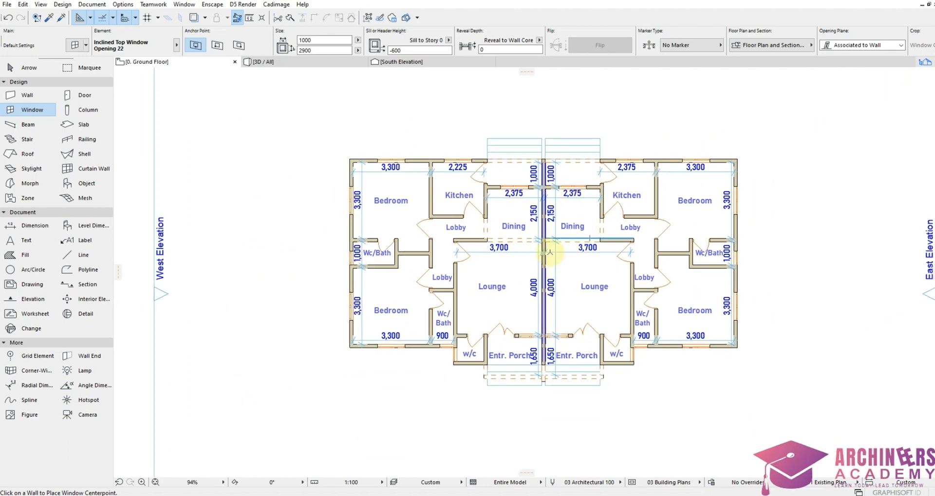